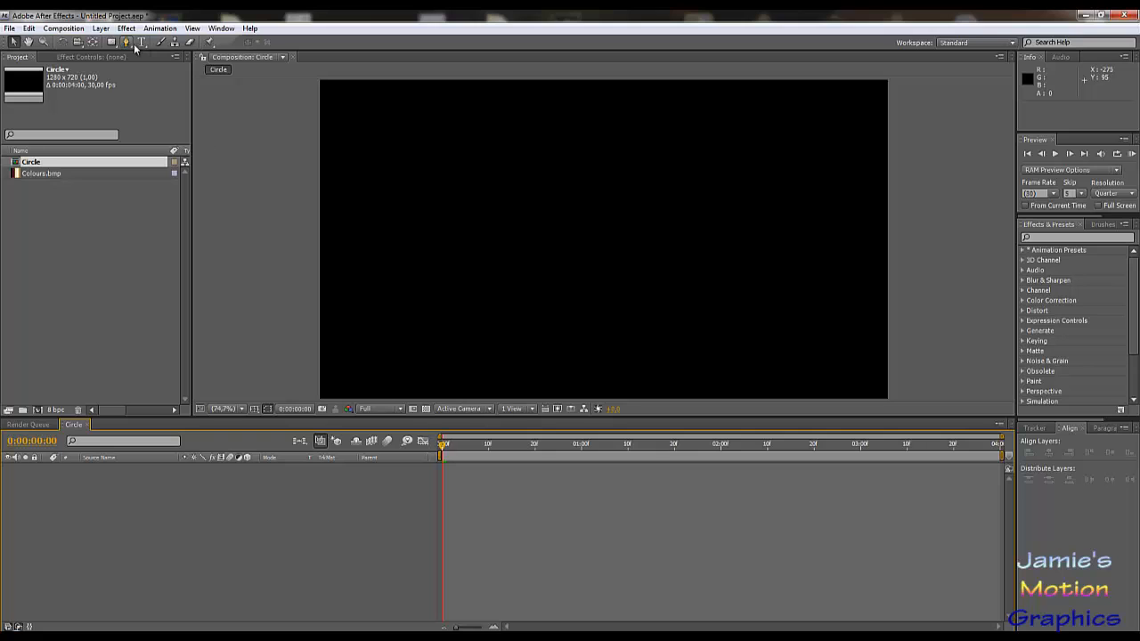
# - Set the width of the Circle composition to 720 px
pyautogui.click(102, 28)
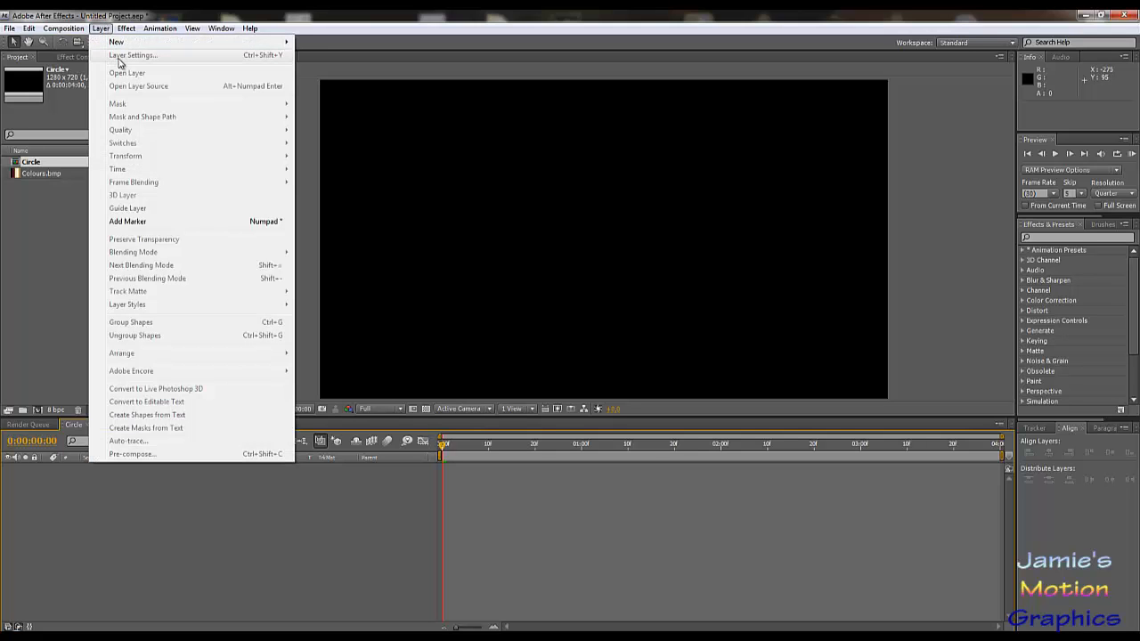
pyautogui.click(159, 28)
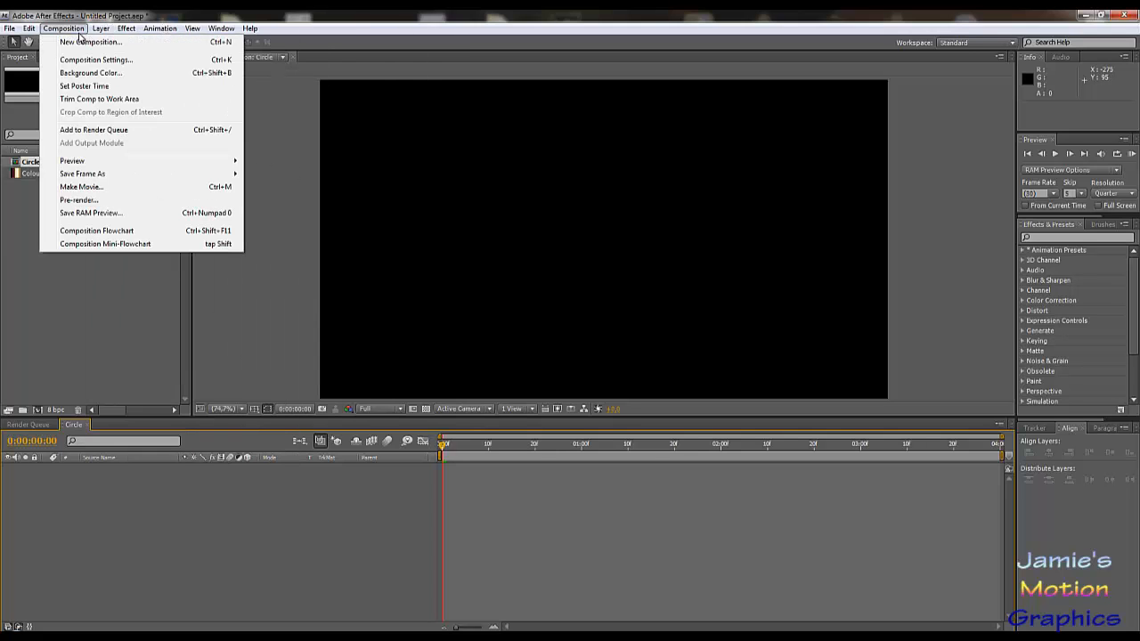
pyautogui.click(98, 59)
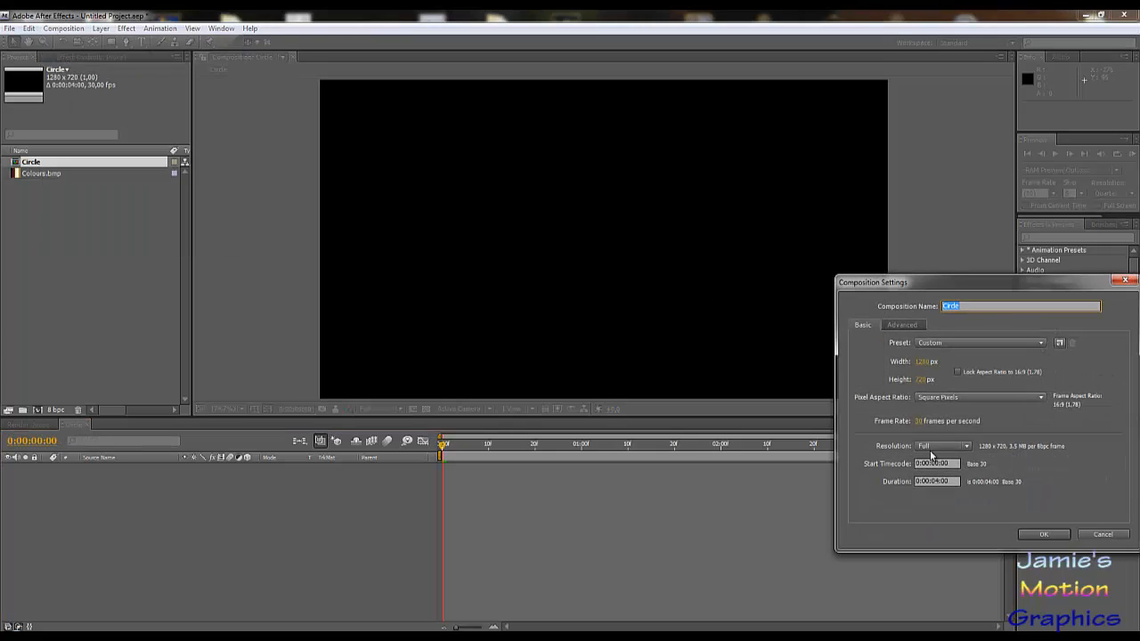
pyautogui.click(925, 362)
pyautogui.write('720')
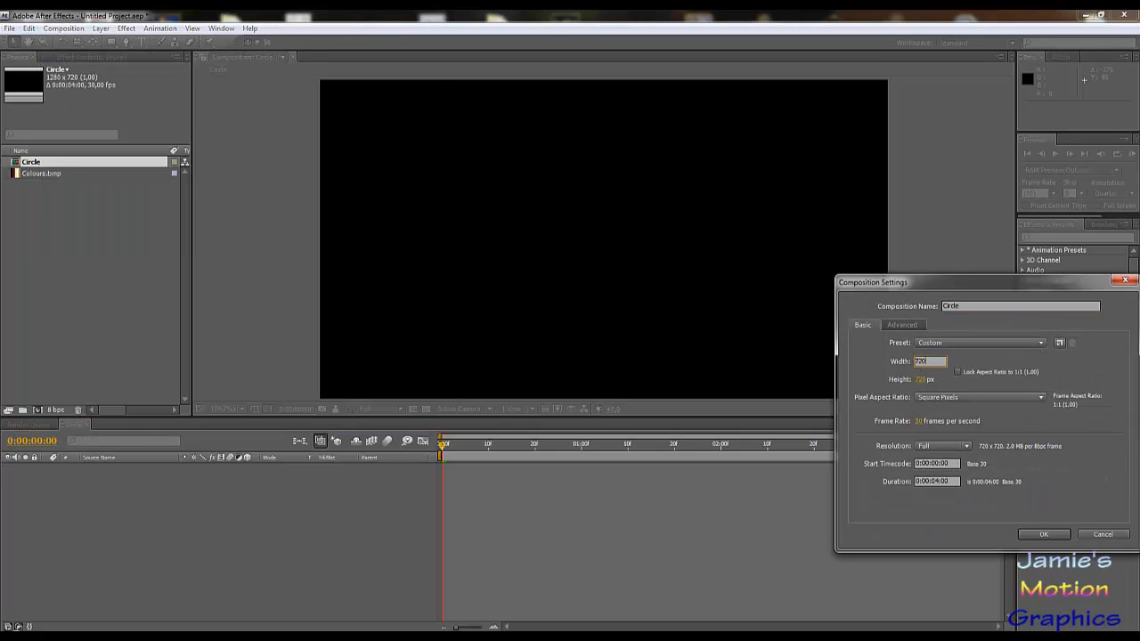
pyautogui.press('Return')
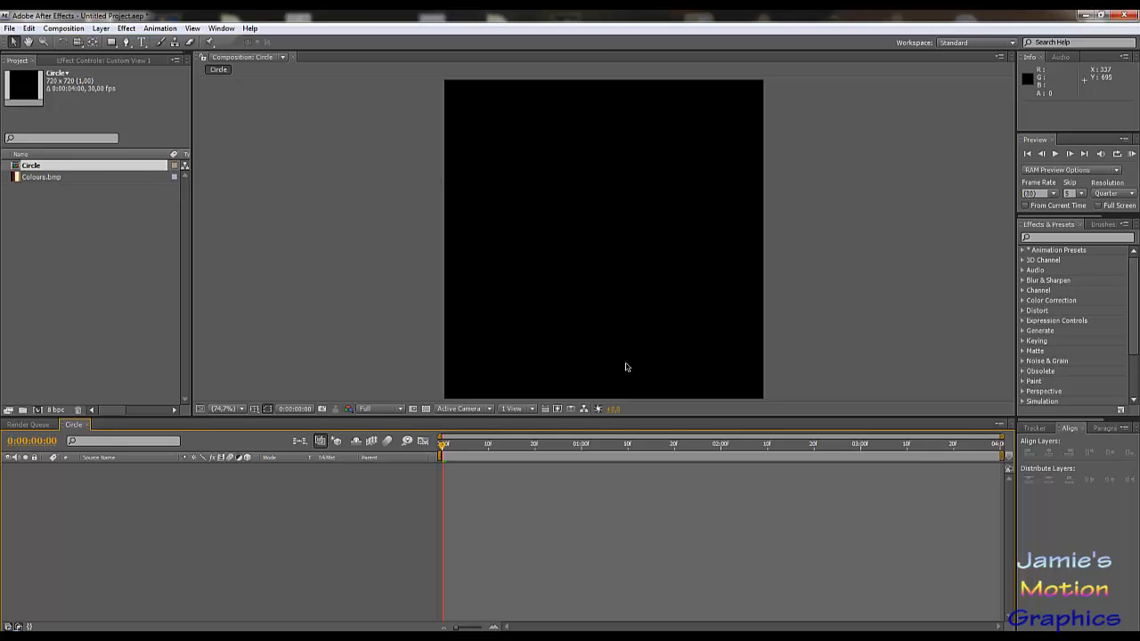
# - Switch the active shape tool to the Ellipse tool
pyautogui.scroll(-2, 754, 269)
pyautogui.scroll(3, 746, 273)
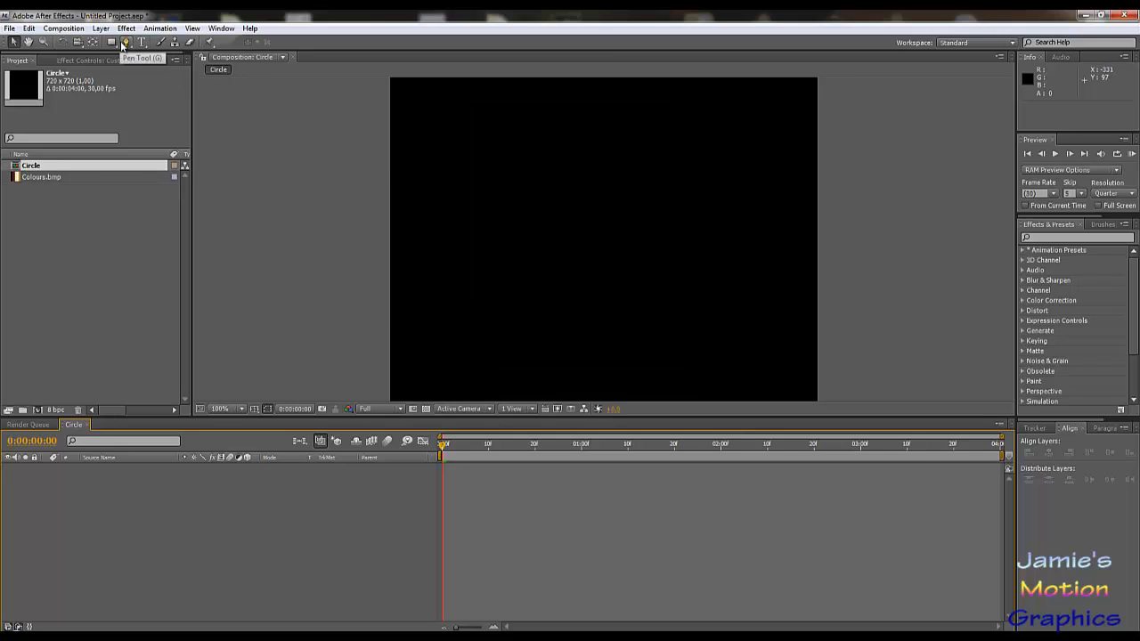
pyautogui.moveTo(108, 45); pyautogui.dragTo(165, 74)
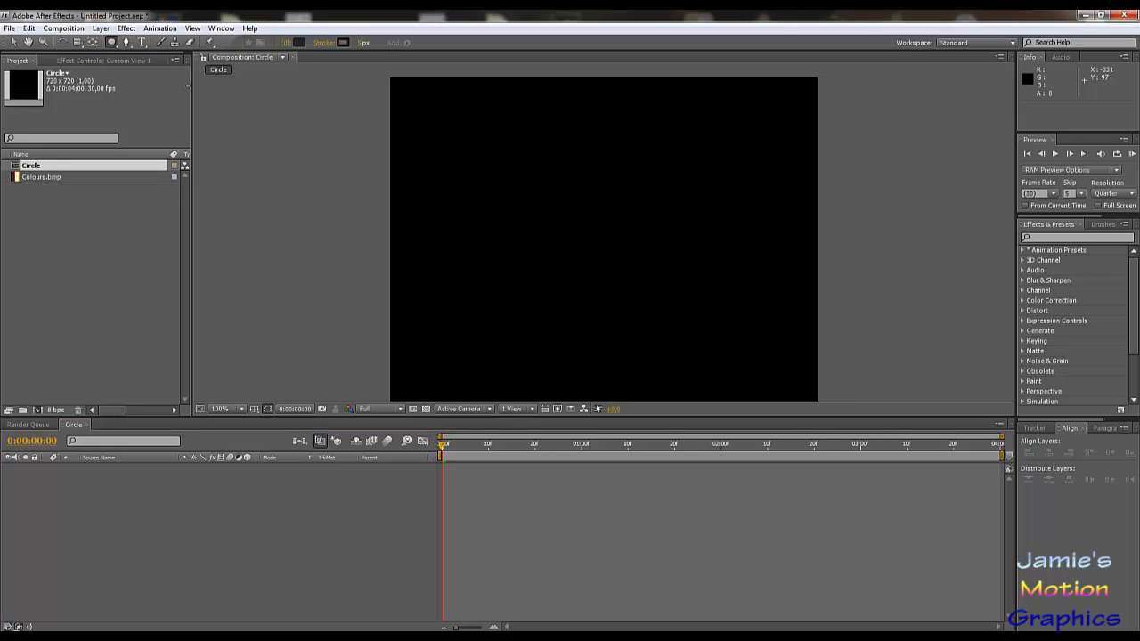
pyautogui.doubleClick(111, 42)
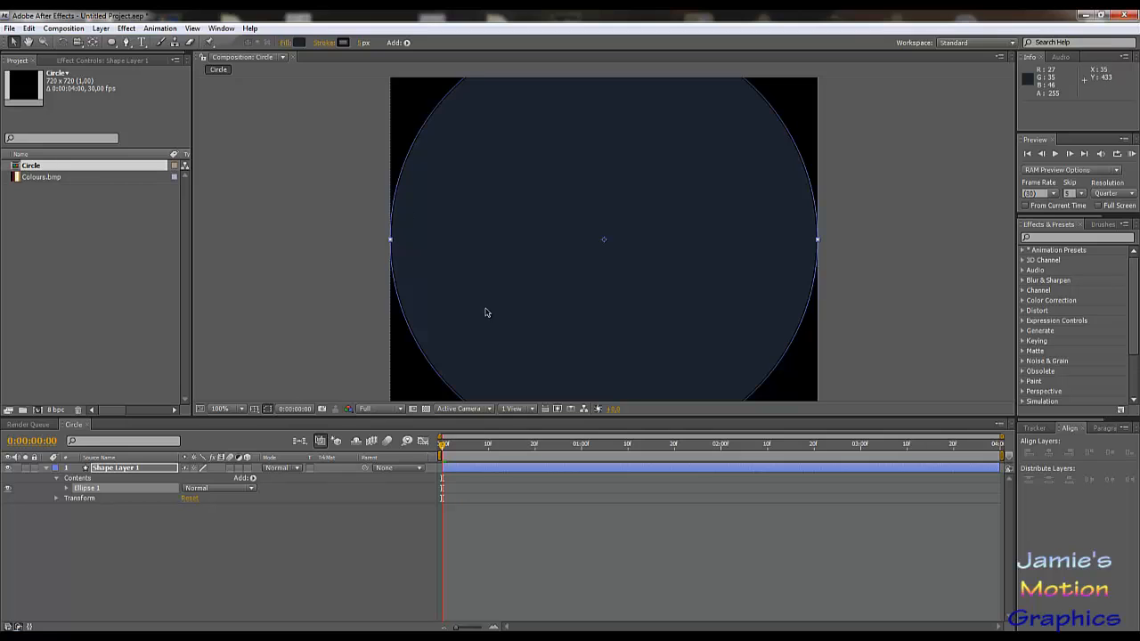
pyautogui.click(101, 472)
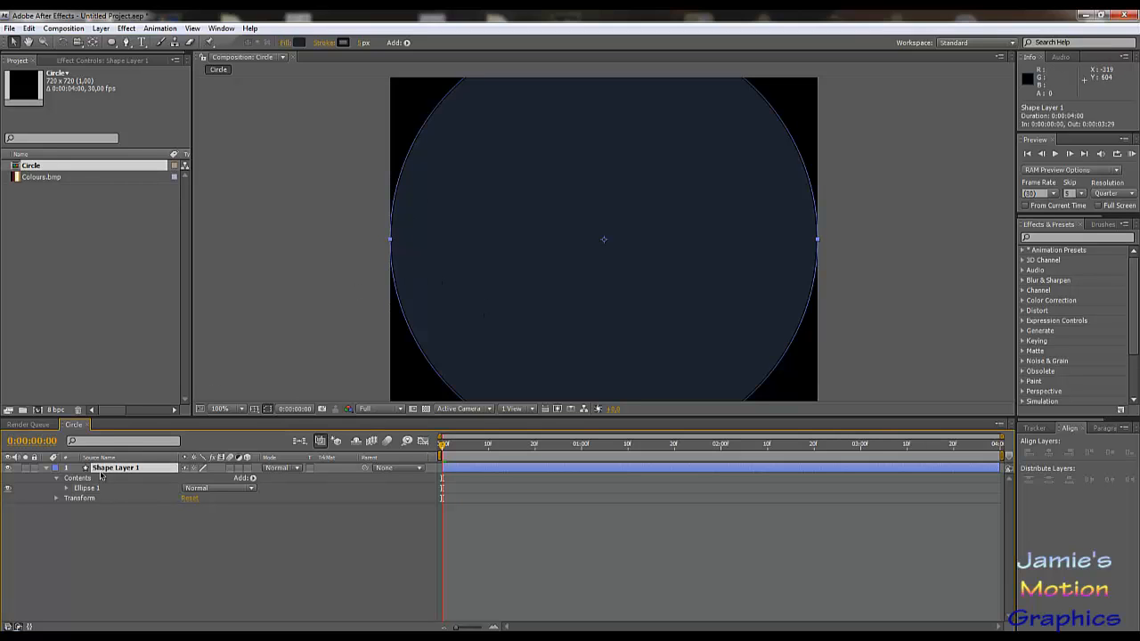
pyautogui.press('Delete')
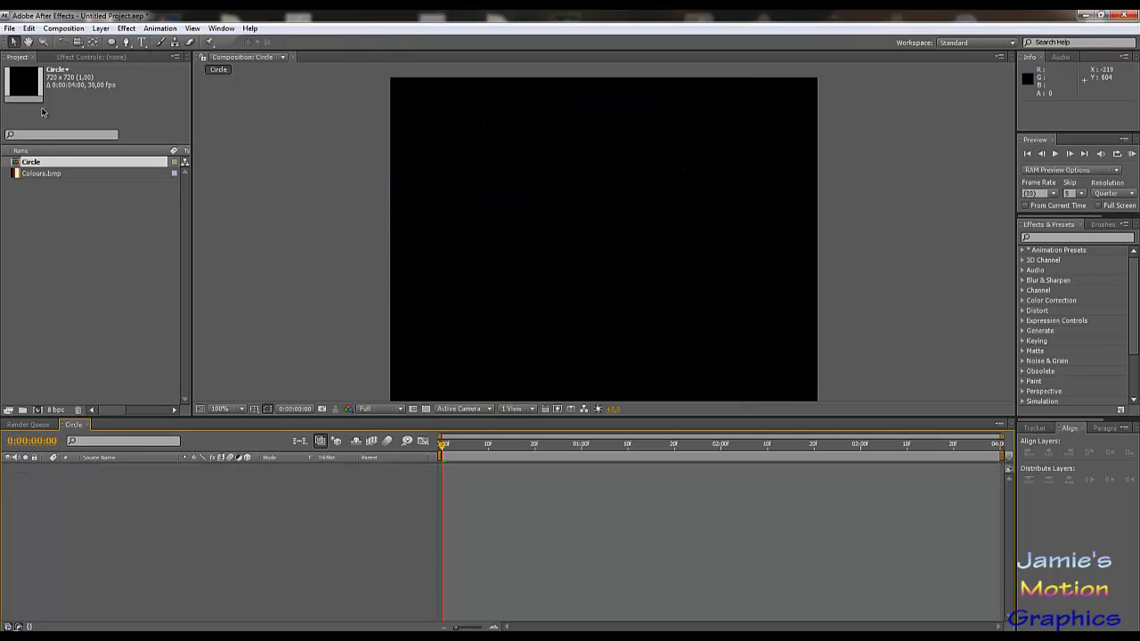
# - Create a white (FFFFFF) solid layer at the composition size of 720 x 720 px
pyautogui.click(101, 29)
pyautogui.moveTo(188, 44)
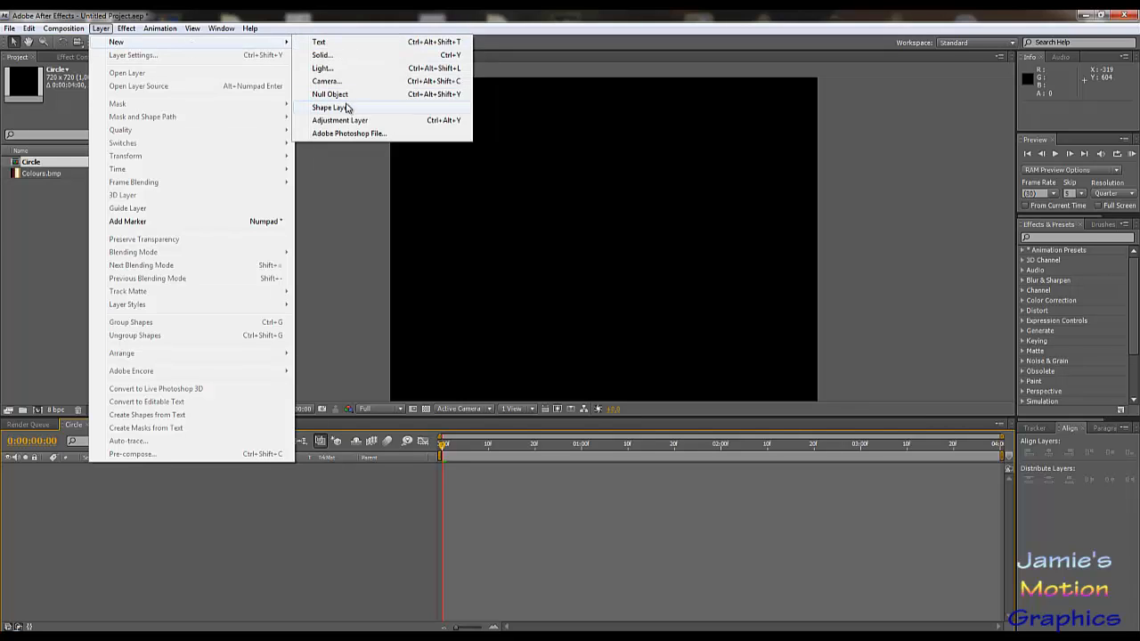
pyautogui.click(351, 56)
pyautogui.click(1007, 495)
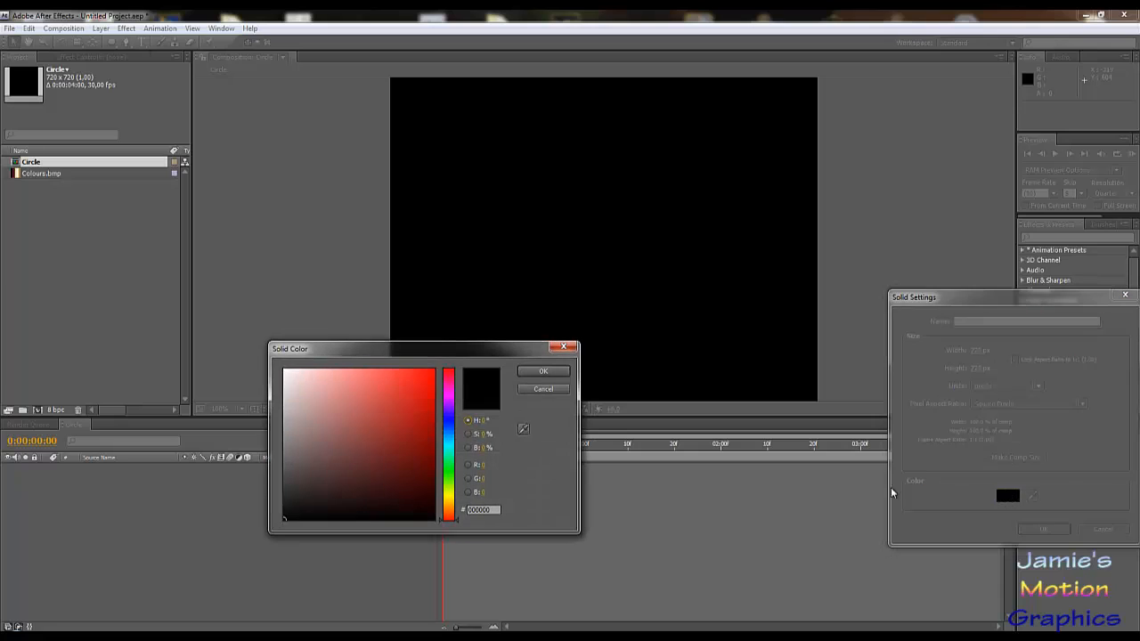
pyautogui.moveTo(323, 408); pyautogui.dragTo(171, 426)
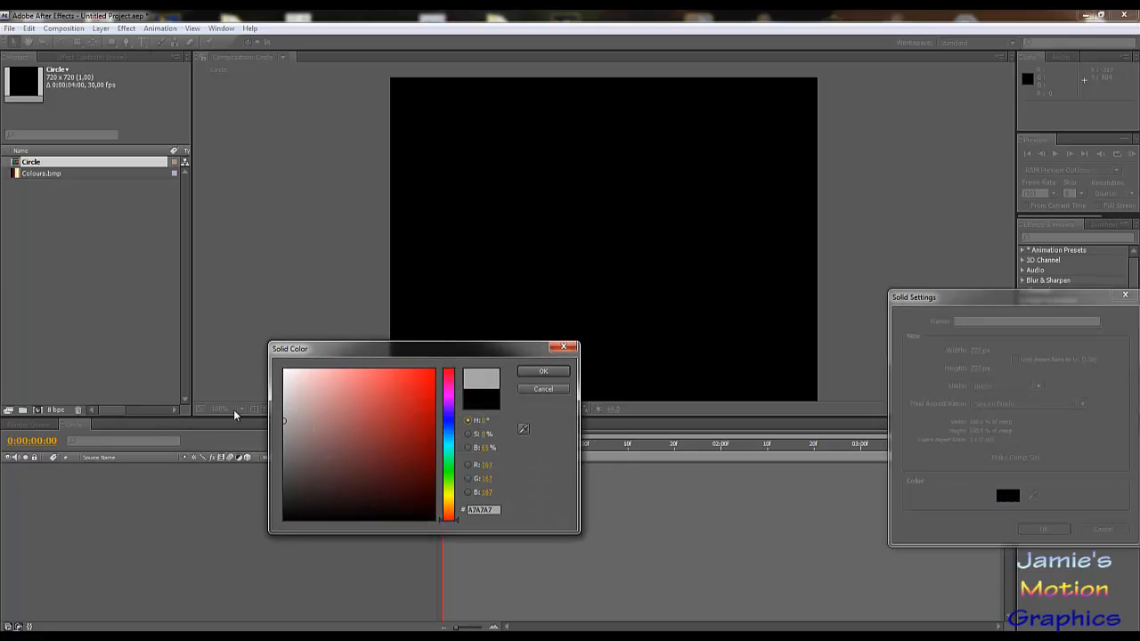
pyautogui.moveTo(321, 402)
pyautogui.mouseDown()
pyautogui.moveTo(158, 349)
pyautogui.moveTo(137, 400)
pyautogui.moveTo(122, 411)
pyautogui.moveTo(111, 394)
pyautogui.moveTo(89, 420)
pyautogui.moveTo(46, 309)
pyautogui.mouseUp()
pyautogui.click(539, 371)
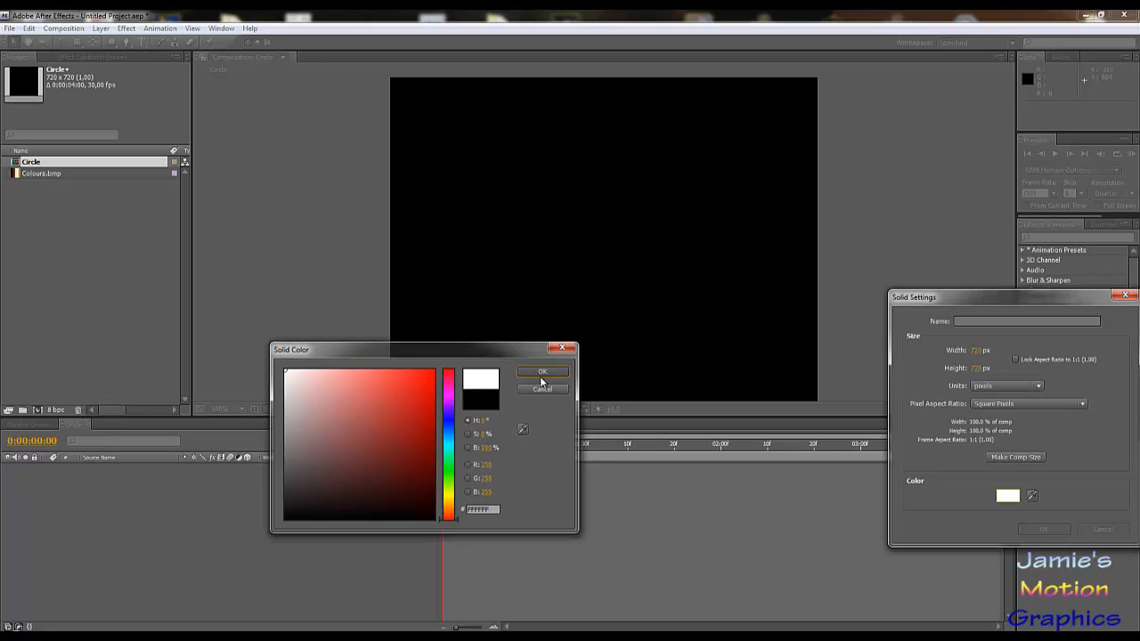
pyautogui.press('Return')
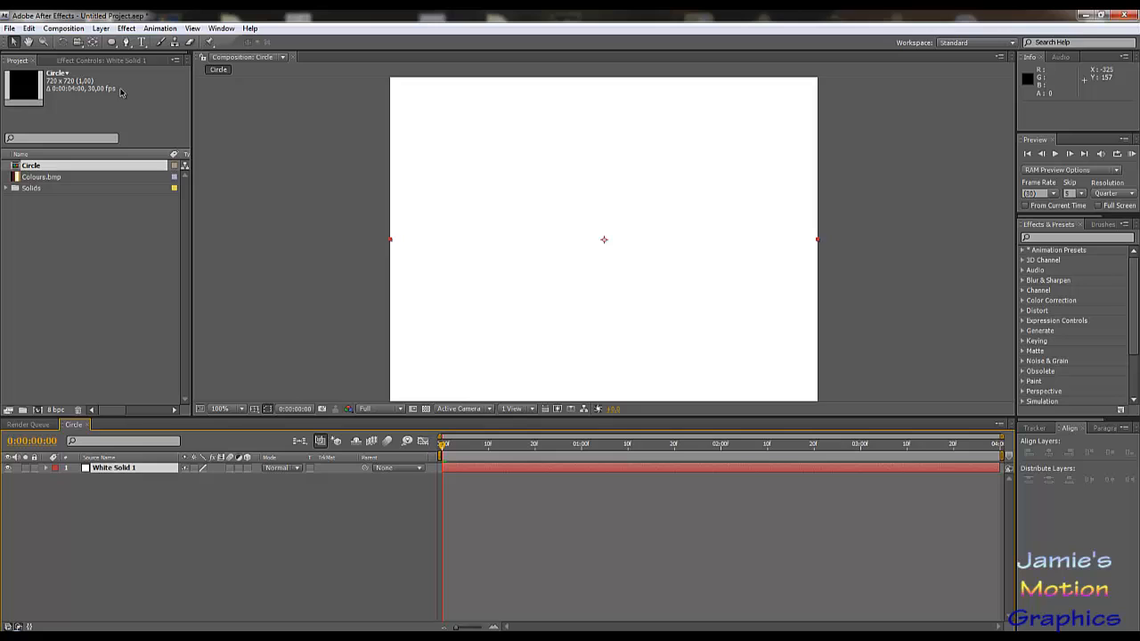
# - Add a circular mask that fills the full extent of the white solid
pyautogui.doubleClick(111, 42)
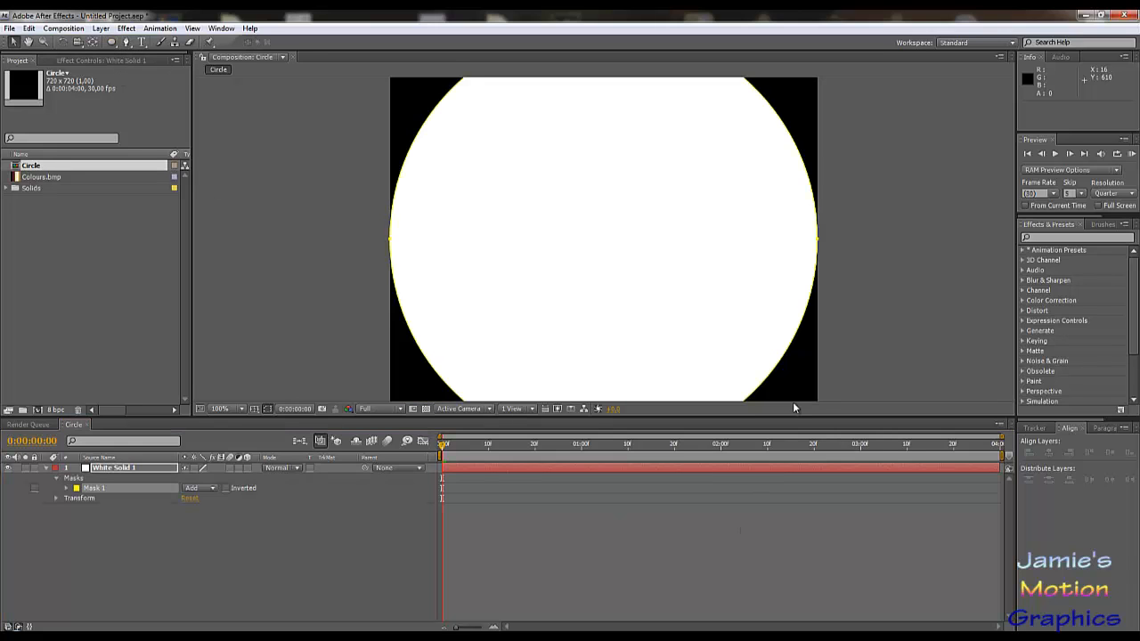
pyautogui.press(',')
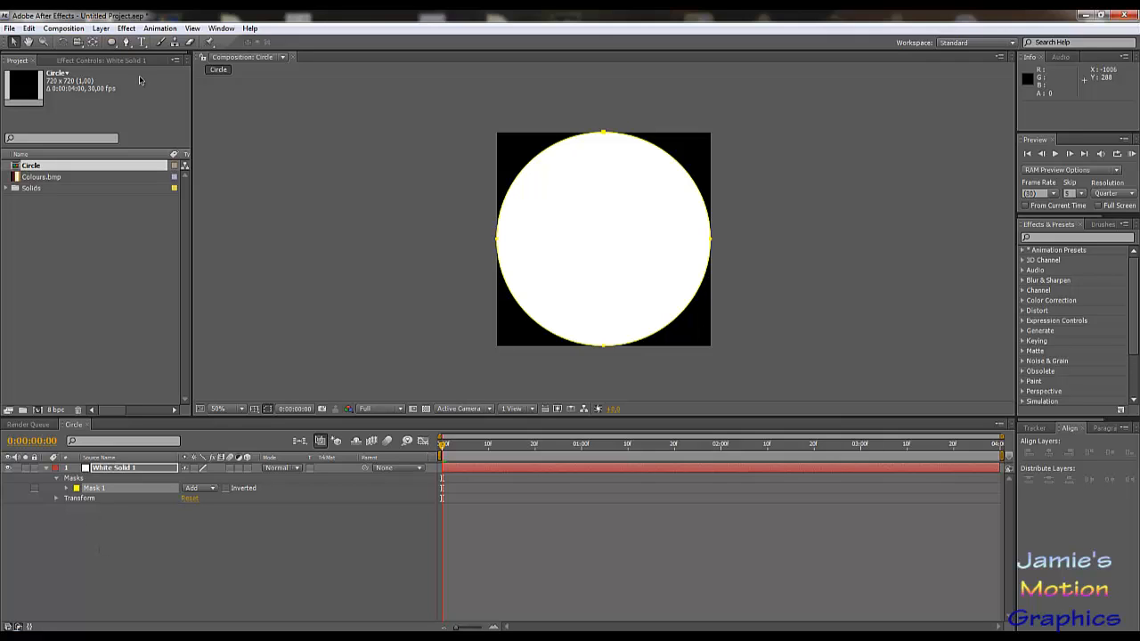
pyautogui.click(111, 42)
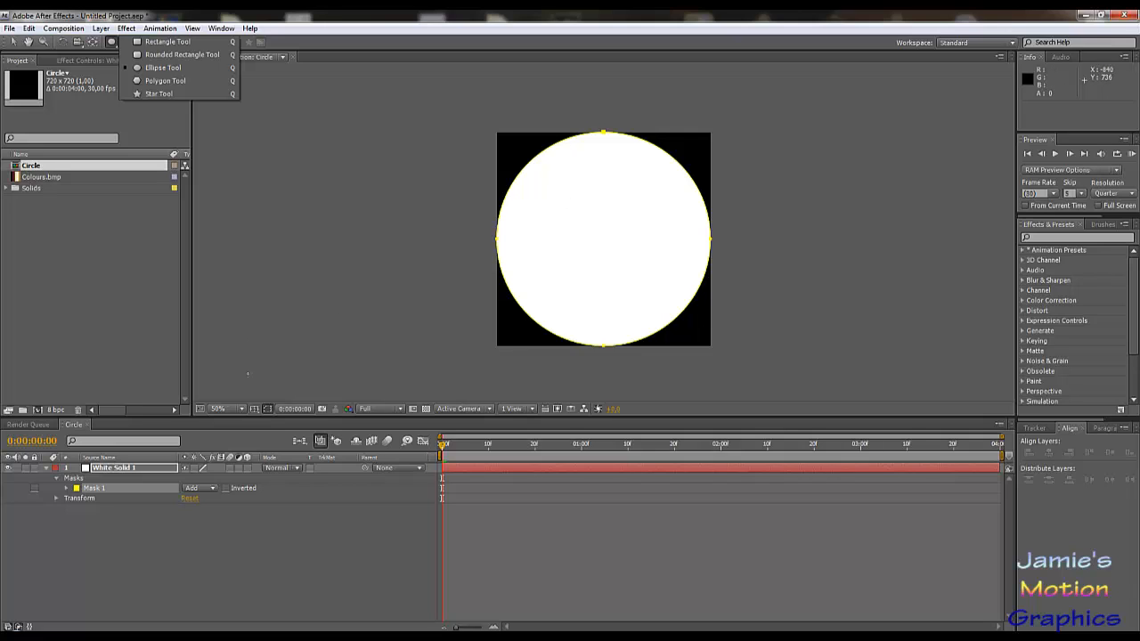
# - Duplicate the circular mask on the white solid and set the copy's mode to Subtract
pyautogui.click(105, 494)
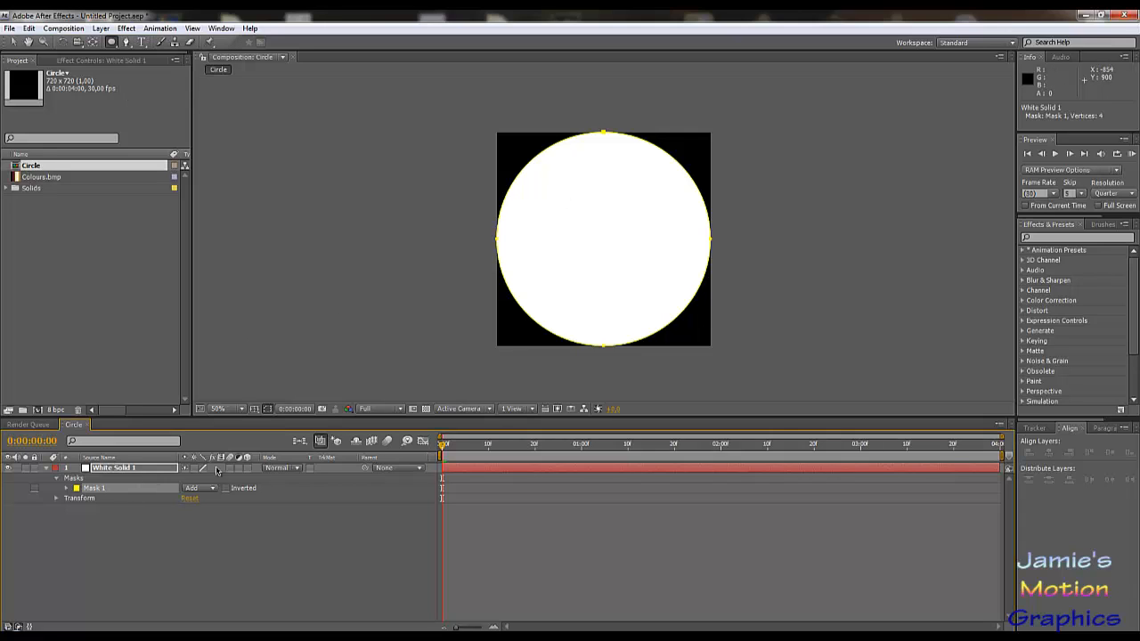
pyautogui.hotkey('ctrl', 'd')
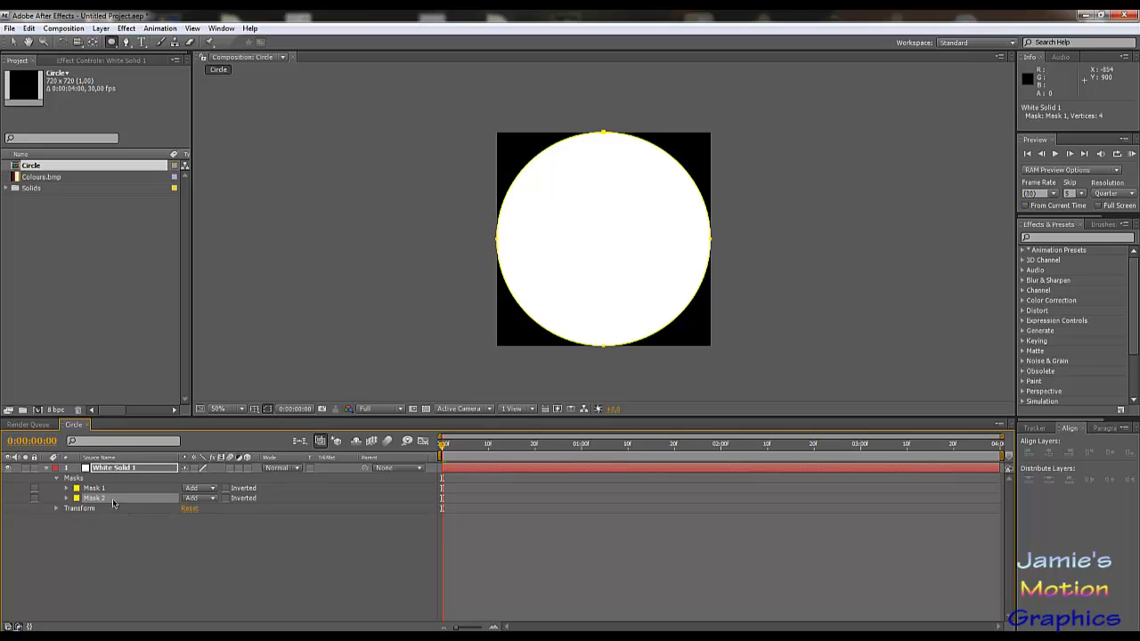
pyautogui.click(67, 498)
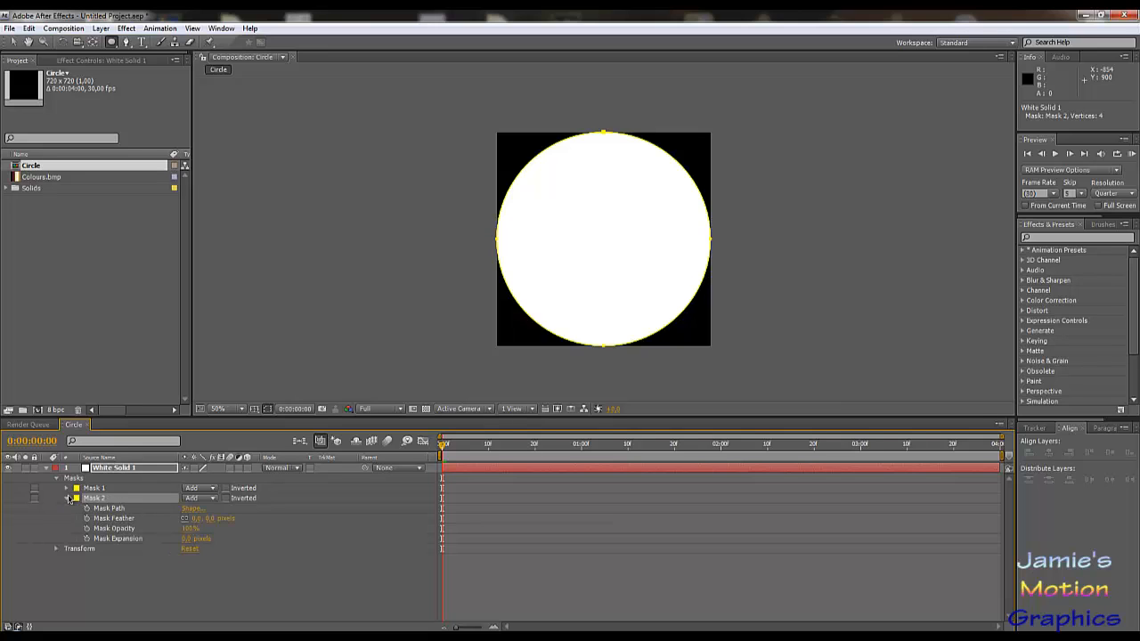
pyautogui.click(30, 28)
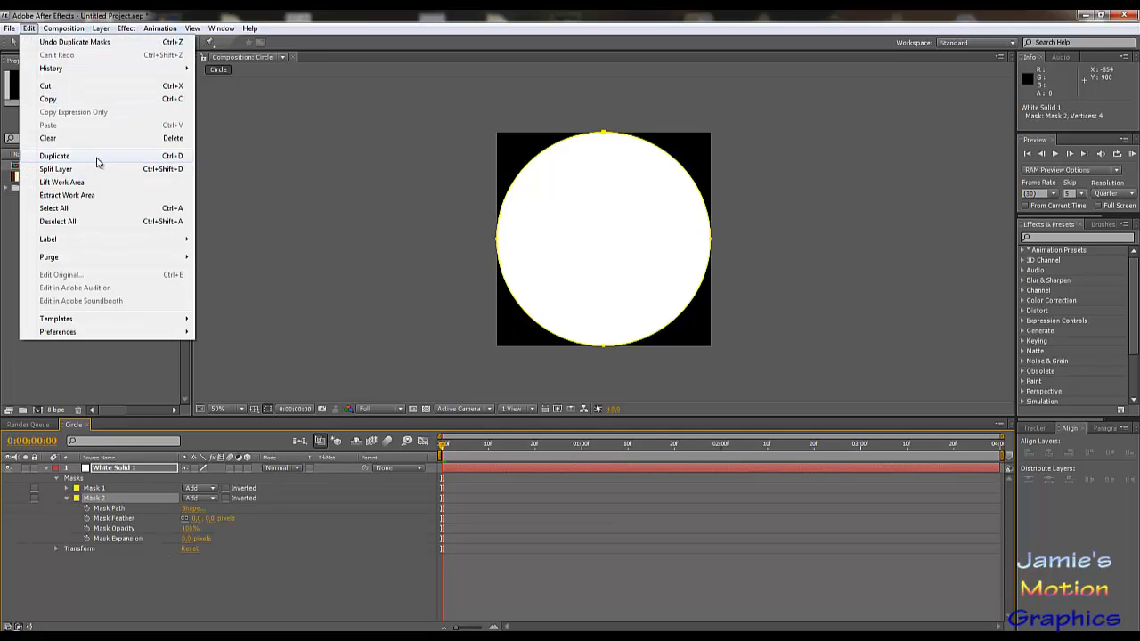
pyautogui.click(58, 221)
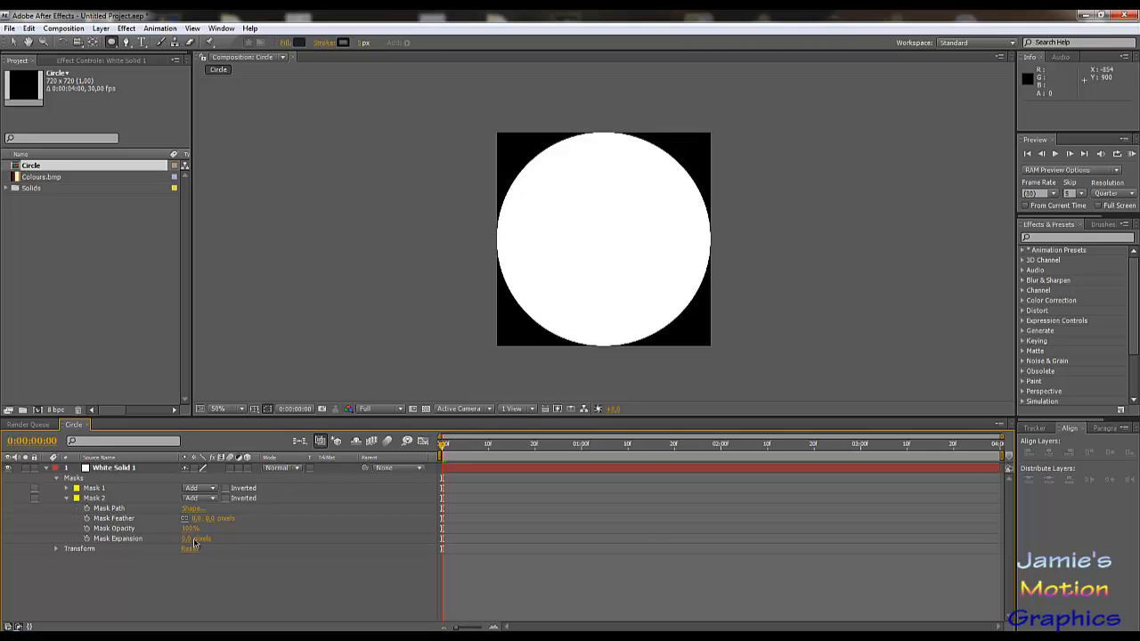
pyautogui.click(201, 499)
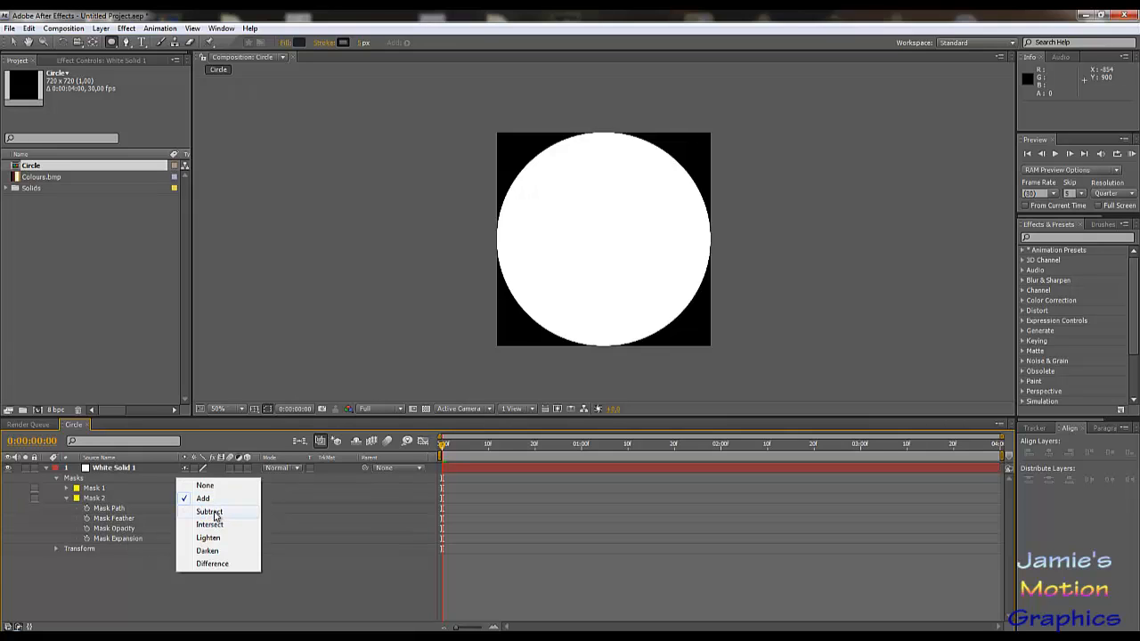
pyautogui.click(214, 513)
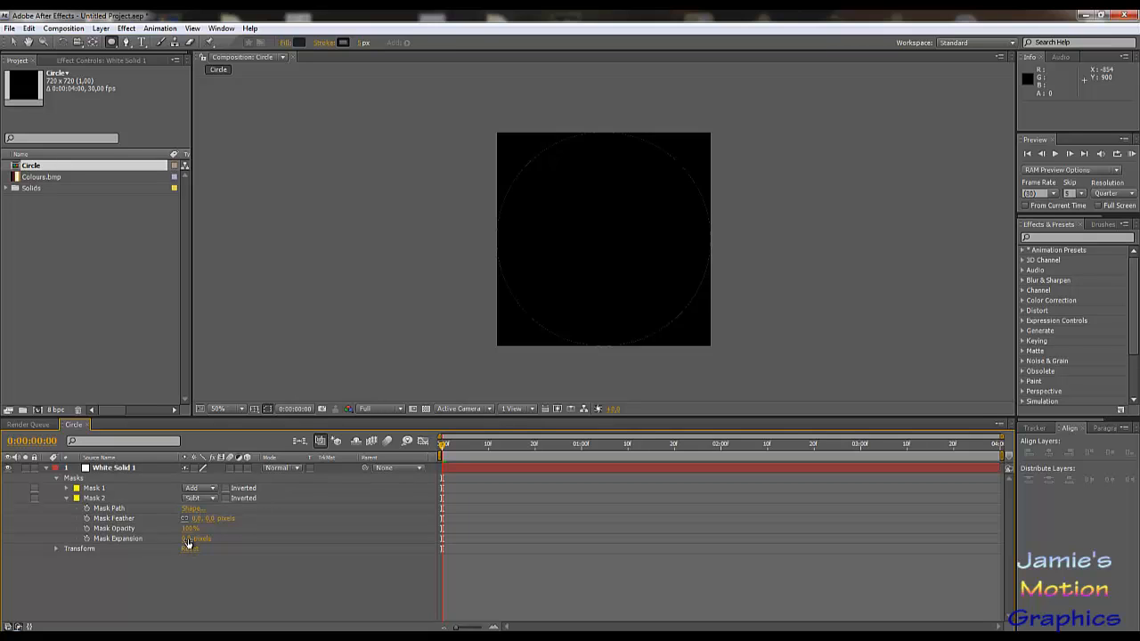
# - Set the Mask Expansion of the subtracting mask to -75 pixels
pyautogui.moveTo(183, 540); pyautogui.dragTo(146, 541)
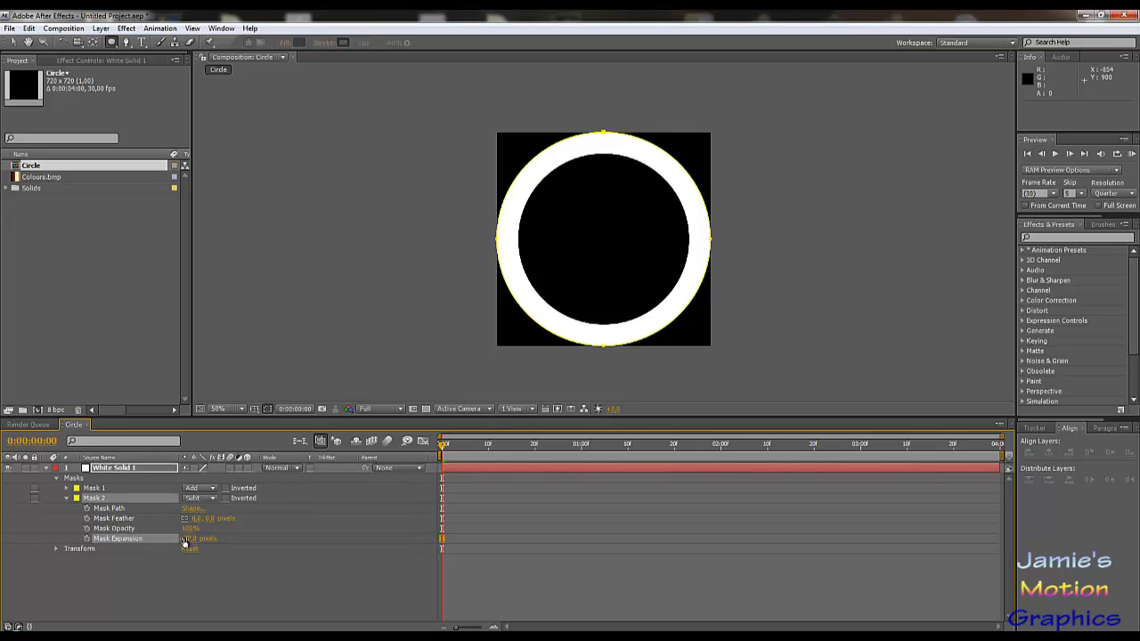
pyautogui.click(187, 540)
pyautogui.press('Return')
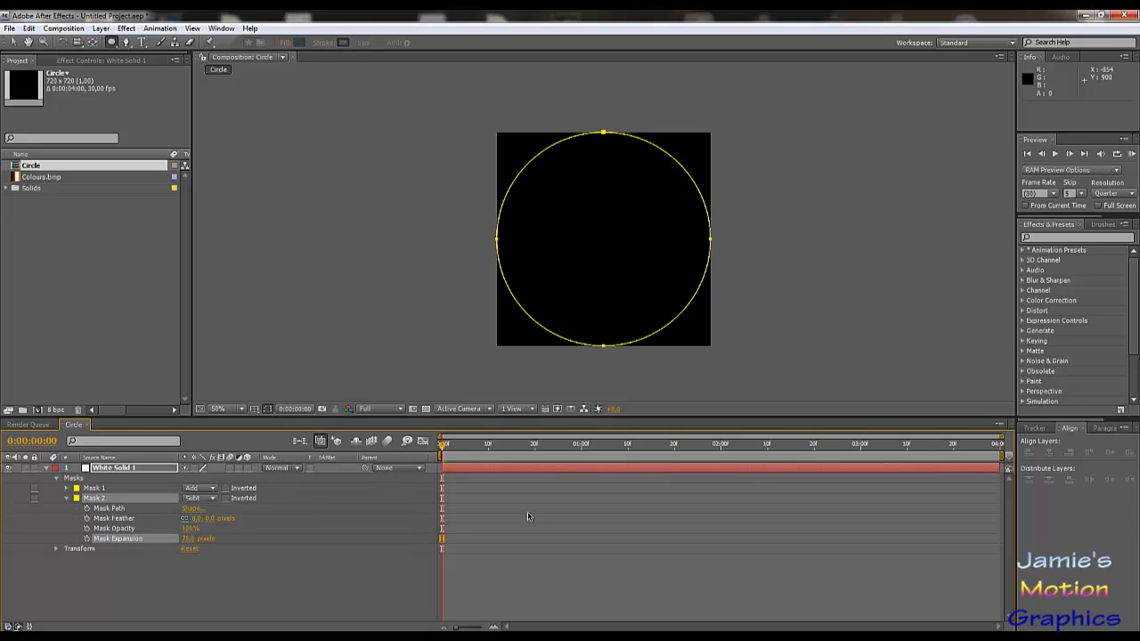
pyautogui.click(183, 540)
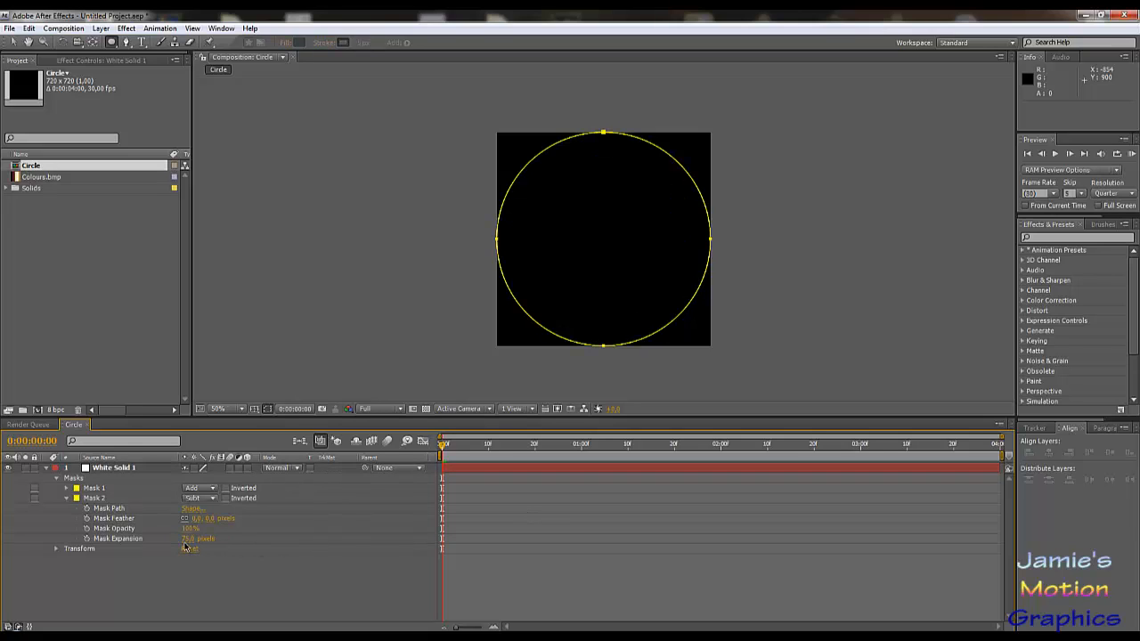
pyautogui.write('-7')
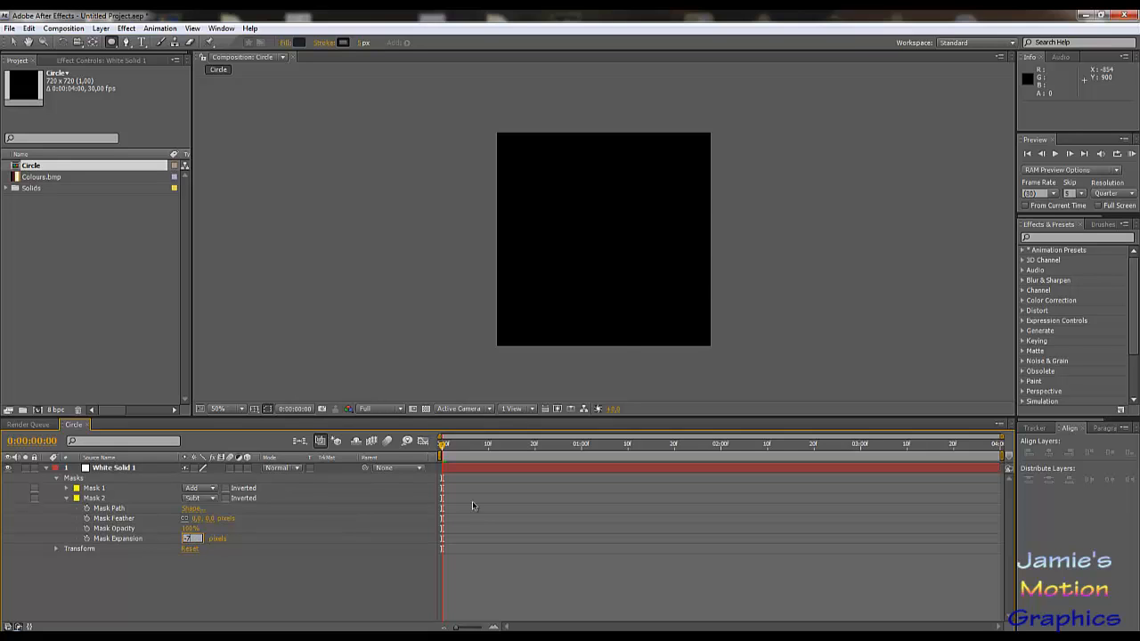
pyautogui.write('5')
pyautogui.press('Return')
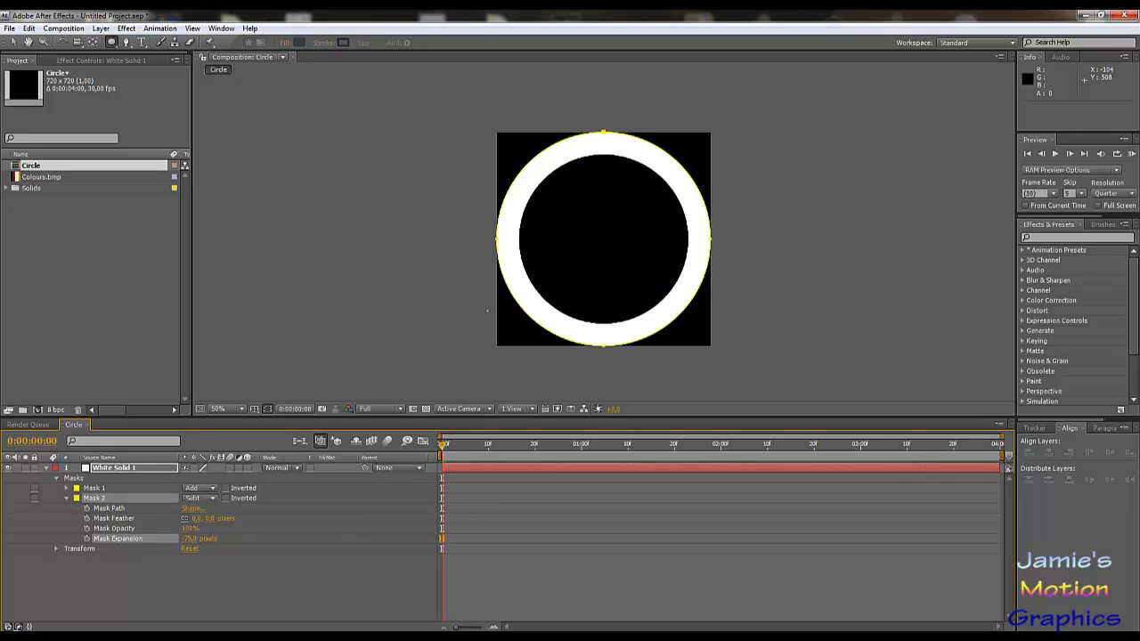
# - Feather the subtracting mask by 50 pixels in both directions, then deselect the layer
pyautogui.click(211, 517)
pyautogui.press('Return')
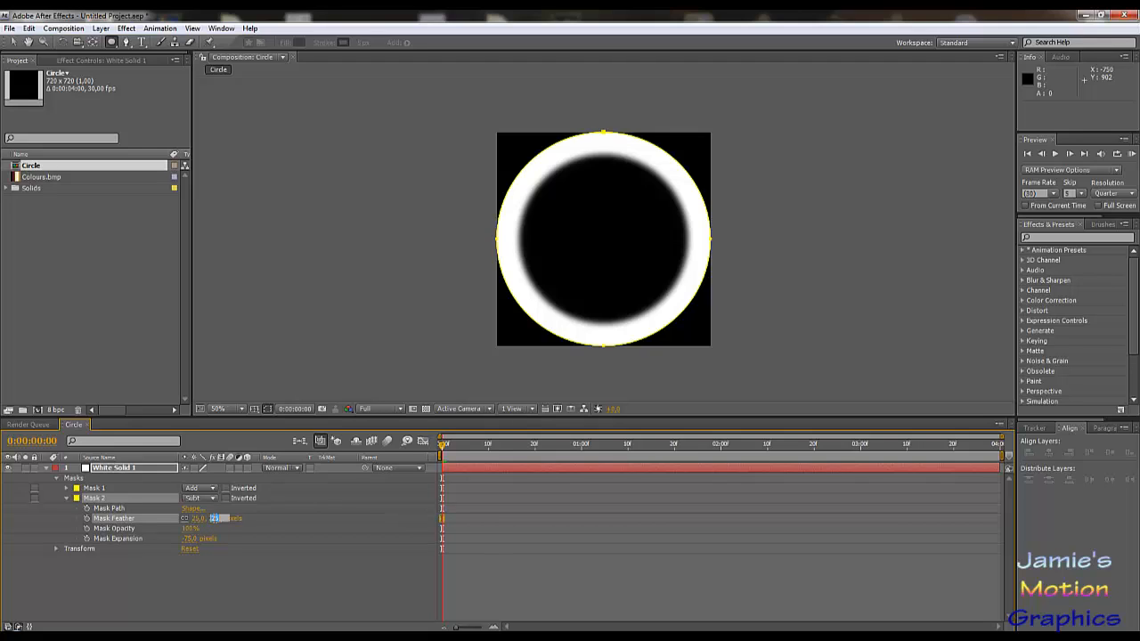
pyautogui.write('30')
pyautogui.press('Return')
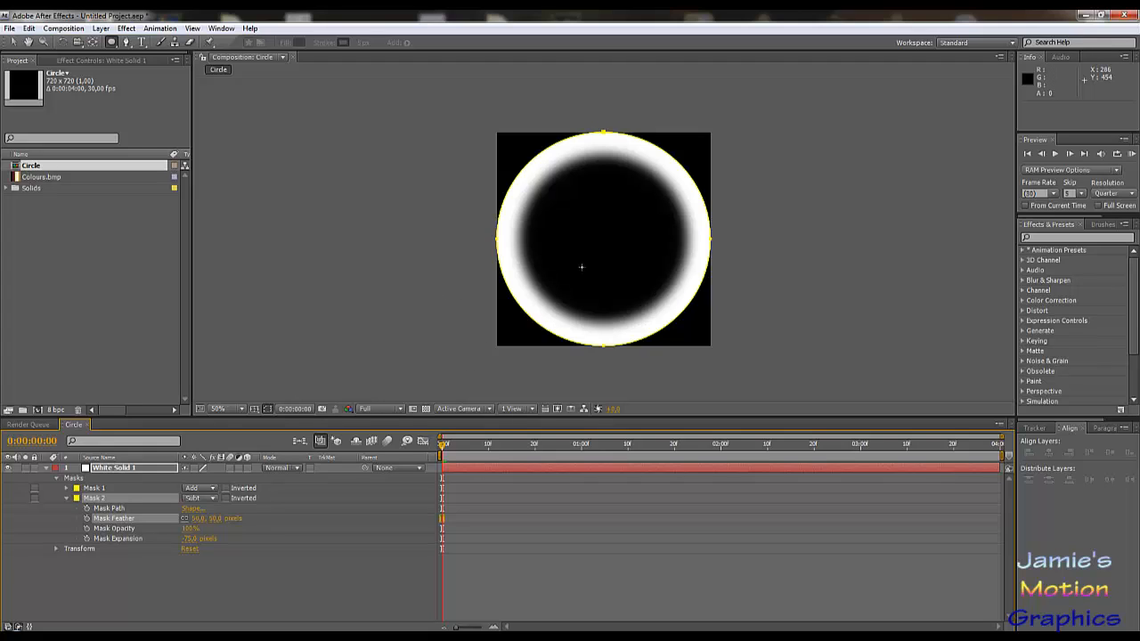
pyautogui.click(286, 588)
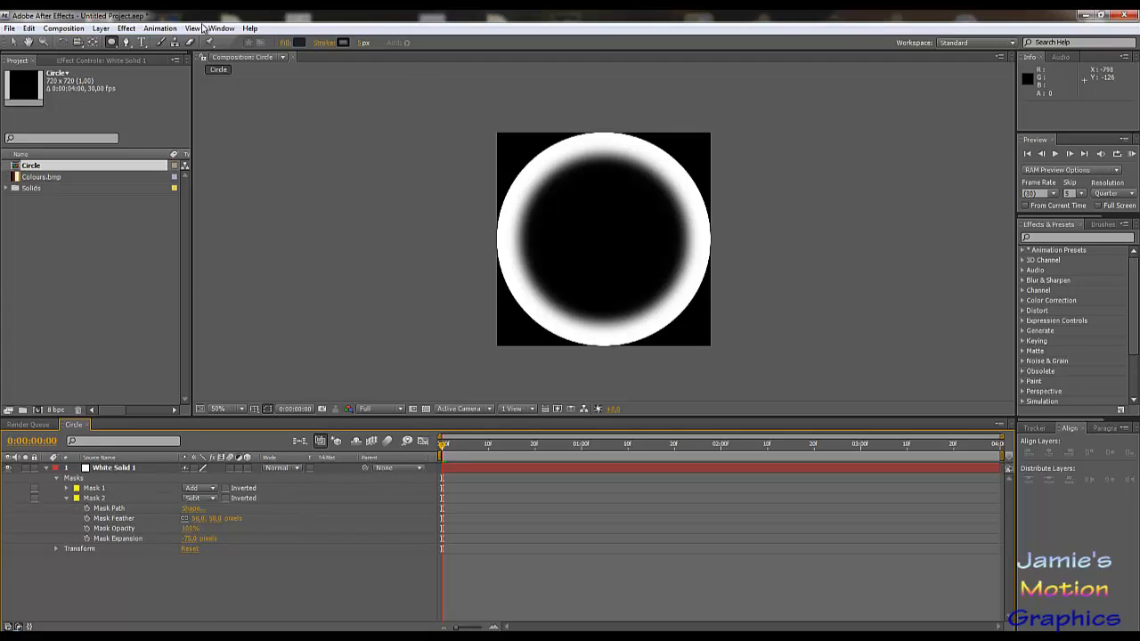
# - Create a new 1280 x 720 px composition with a duration of 30 seconds
pyautogui.click(64, 28)
pyautogui.click(80, 42)
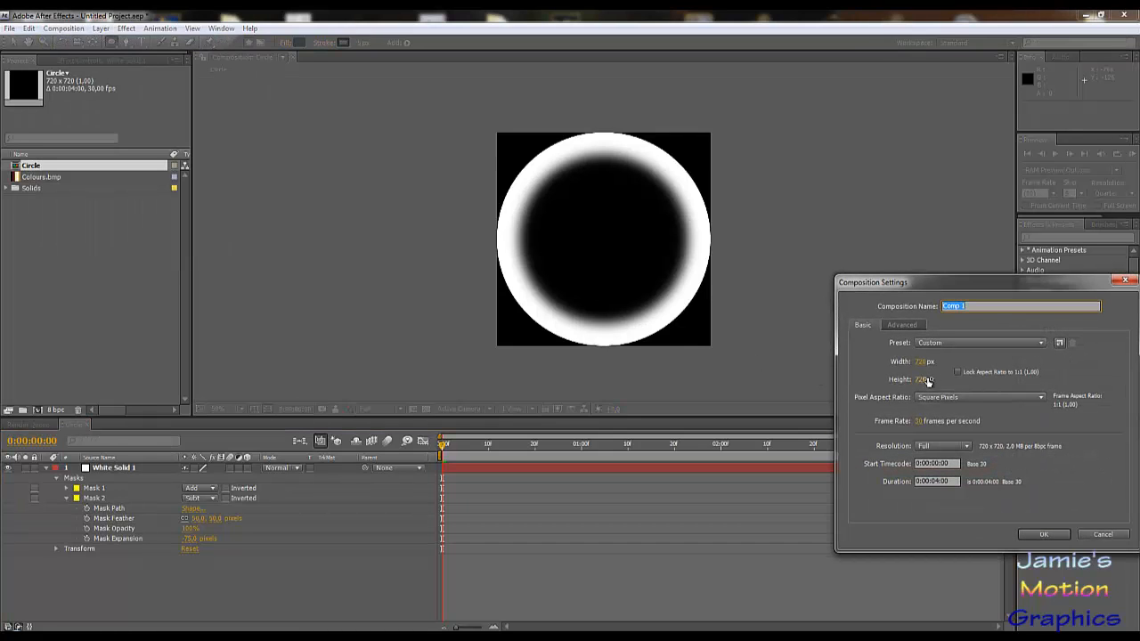
pyautogui.doubleClick(926, 379)
pyautogui.click(922, 363)
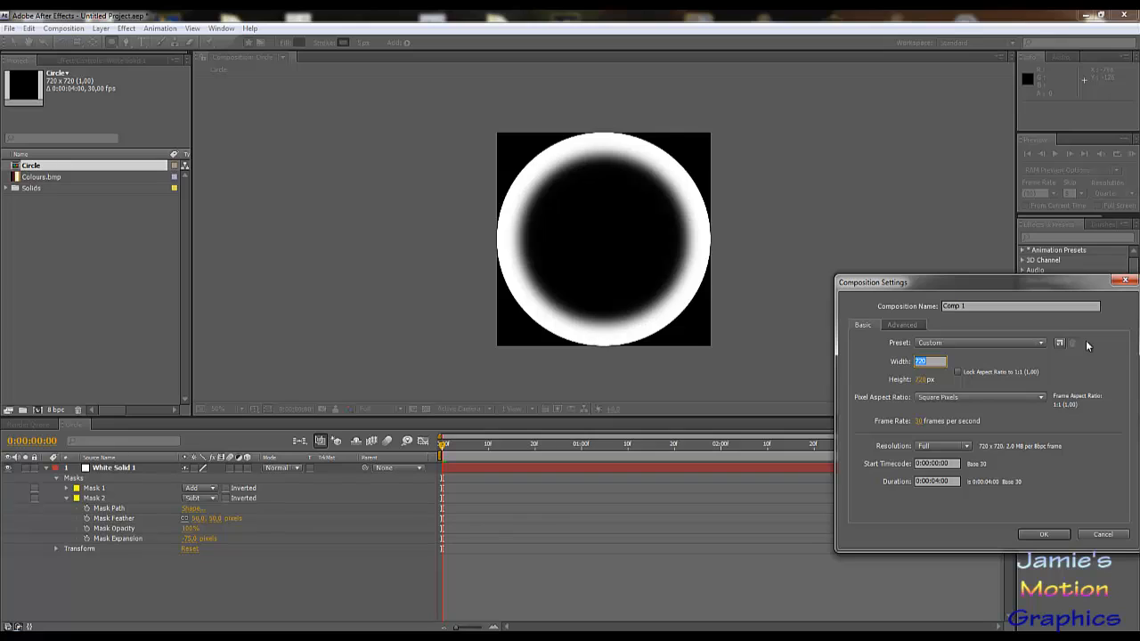
pyautogui.write('1280')
pyautogui.click(941, 482)
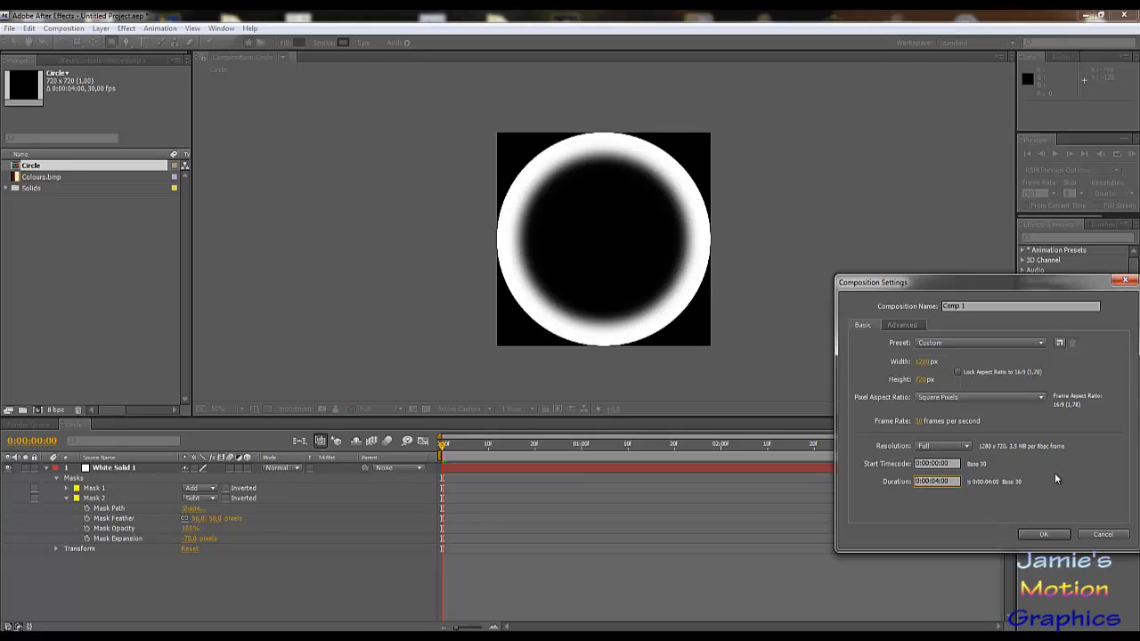
pyautogui.write('30')
pyautogui.press('Return')
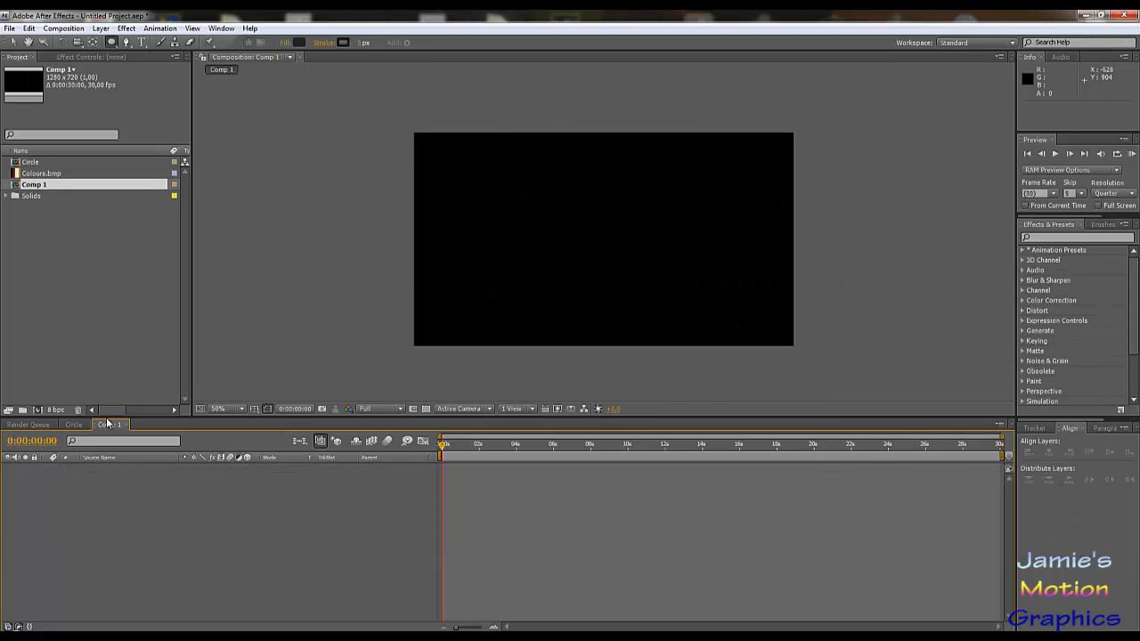
# - Set the Circle composition's duration to 30 seconds and extend the white solid across its full length
pyautogui.click(74, 424)
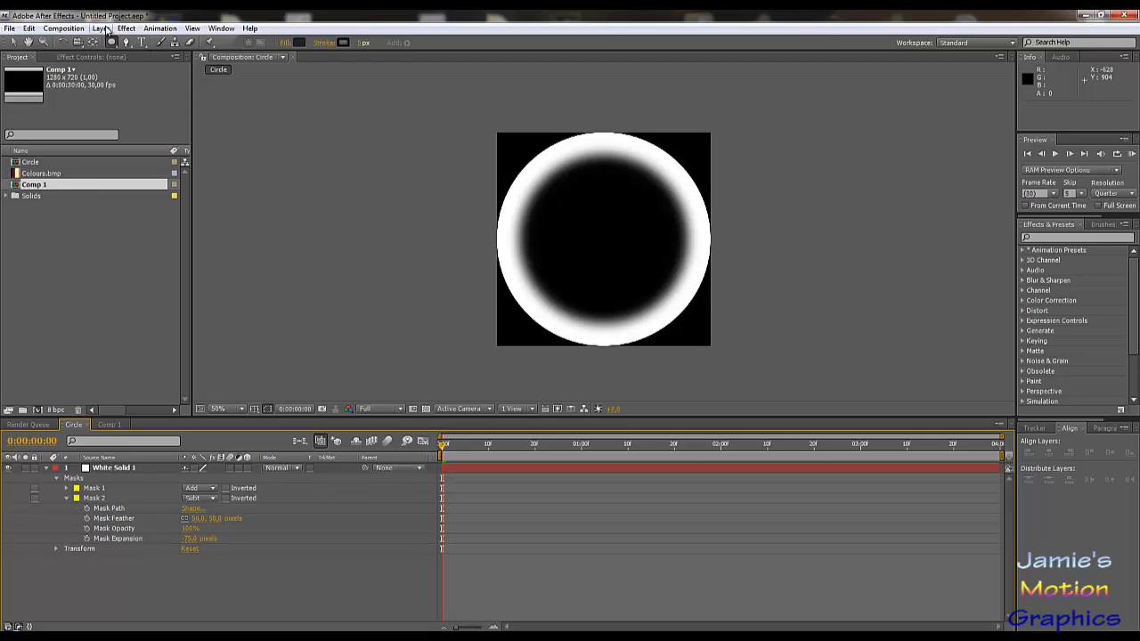
pyautogui.click(75, 32)
pyautogui.click(80, 59)
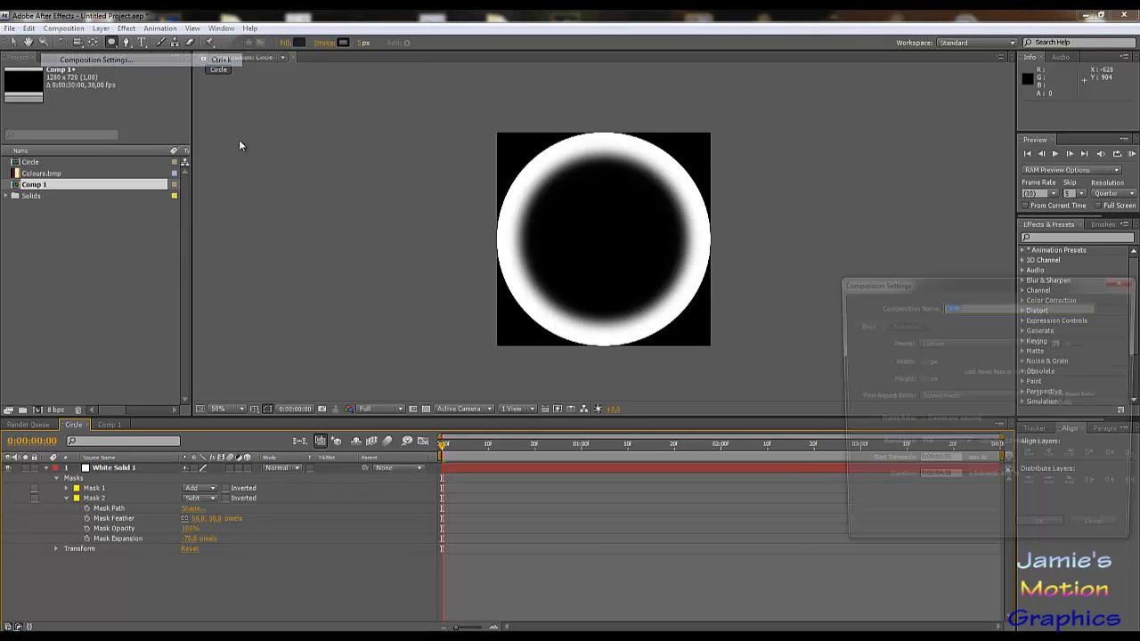
pyautogui.click(936, 481)
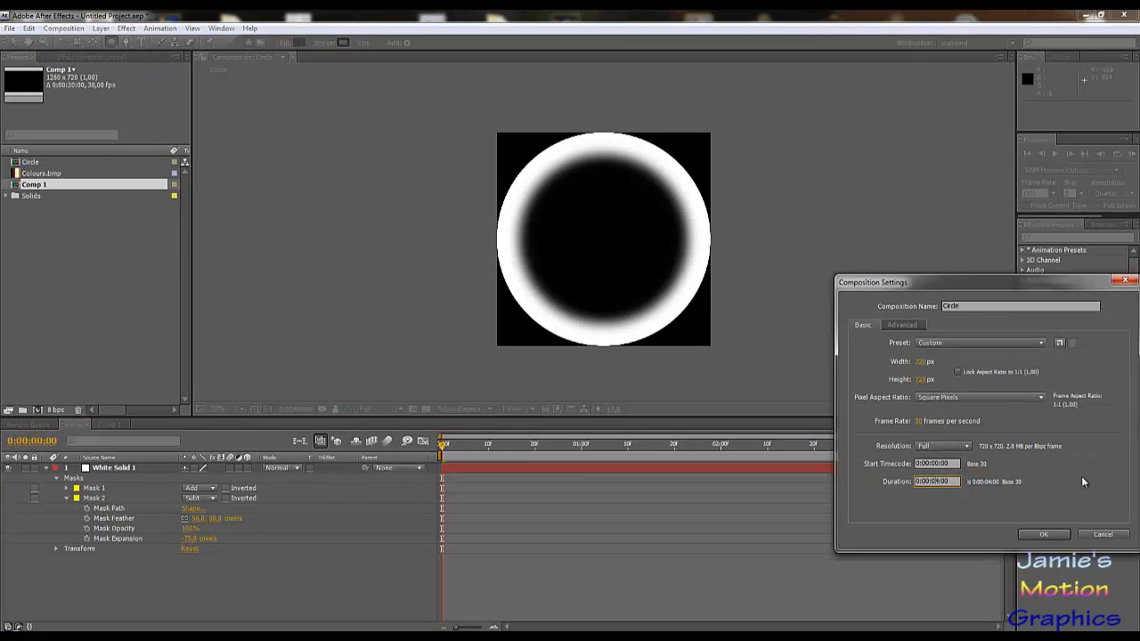
pyautogui.press('Return')
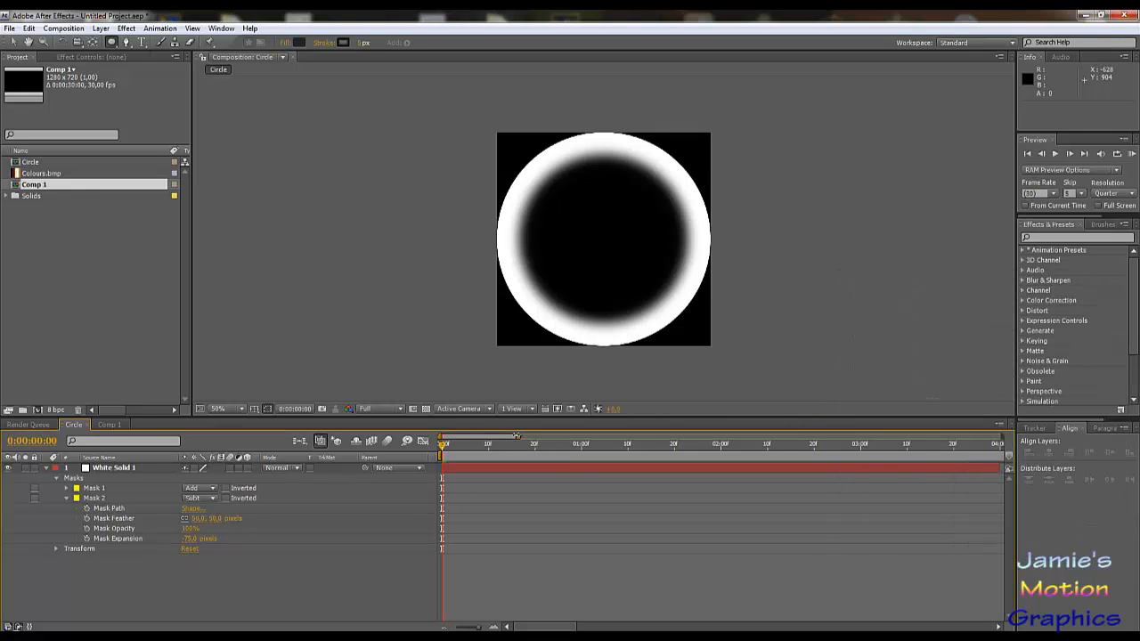
pyautogui.moveTo(519, 436); pyautogui.dragTo(1002, 436)
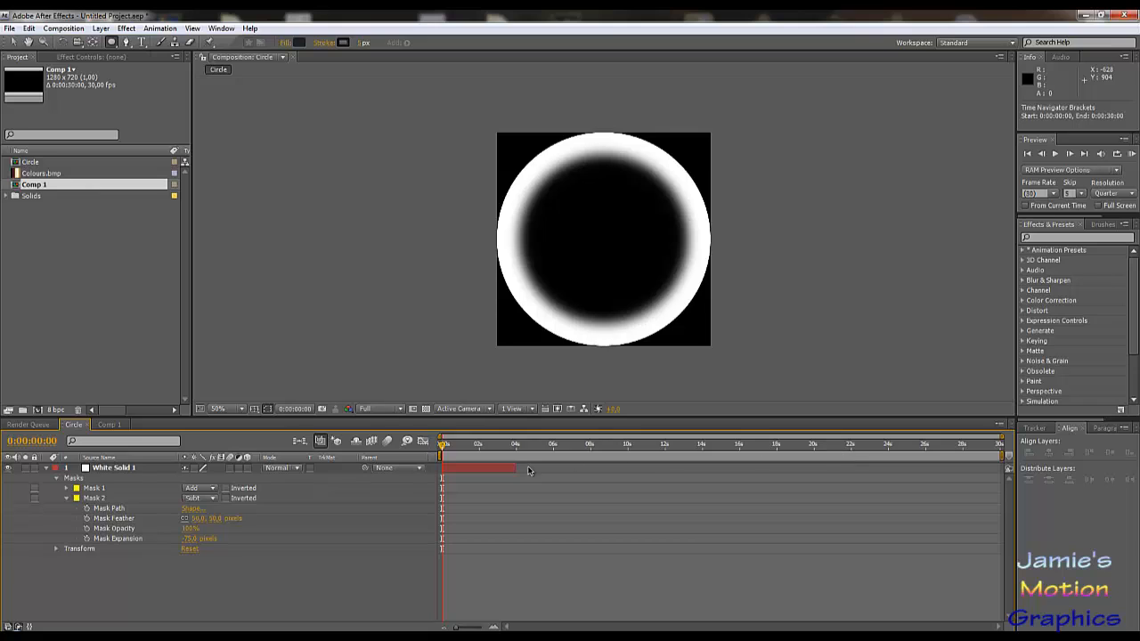
pyautogui.moveTo(514, 469); pyautogui.dragTo(1005, 469)
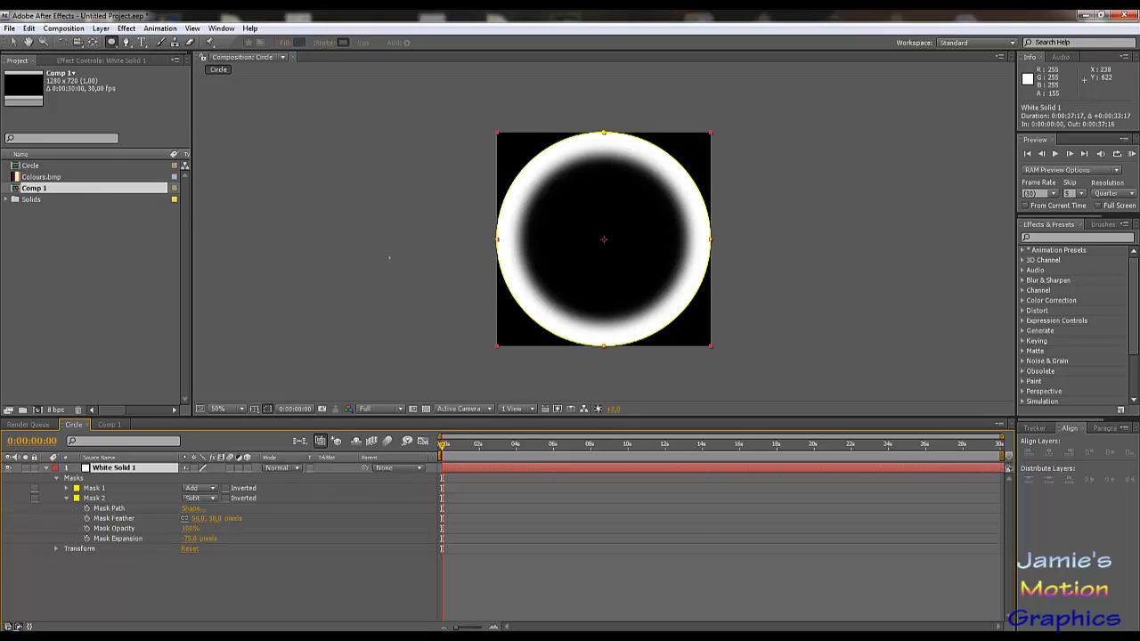
# - Add the Circle composition as a layer in Comp 1
pyautogui.click(112, 426)
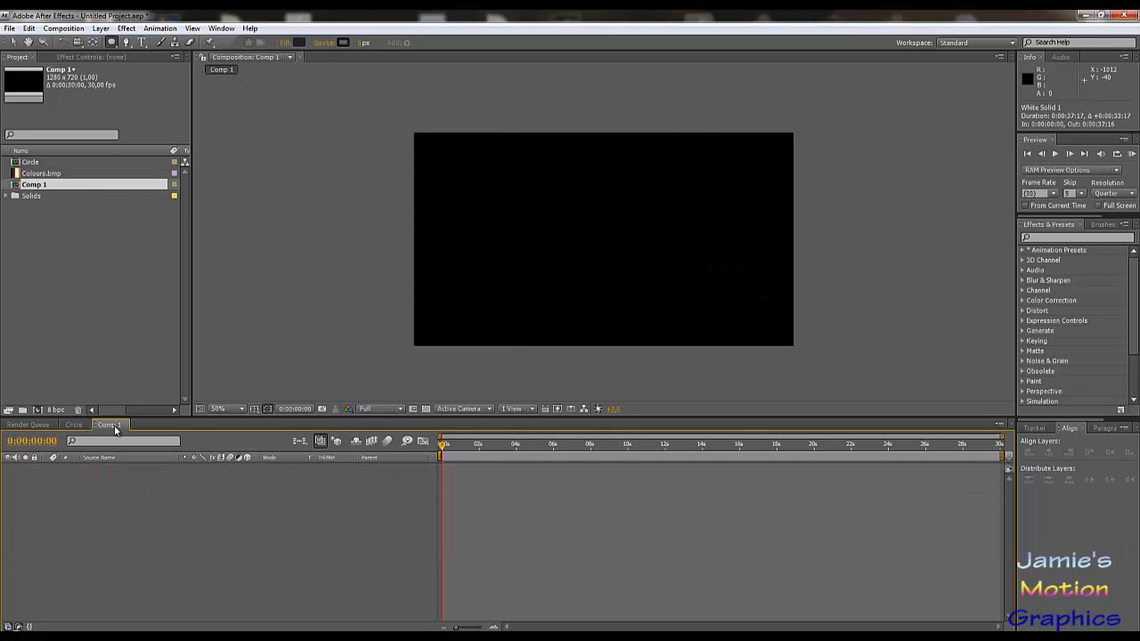
pyautogui.moveTo(464, 450); pyautogui.dragTo(403, 456)
pyautogui.moveTo(30, 162); pyautogui.dragTo(149, 519)
# - Add Colours.bmp above the Circle layer, move it to the frame's upper-left corner at about 238, 70, and deselect it
pyautogui.click(36, 174)
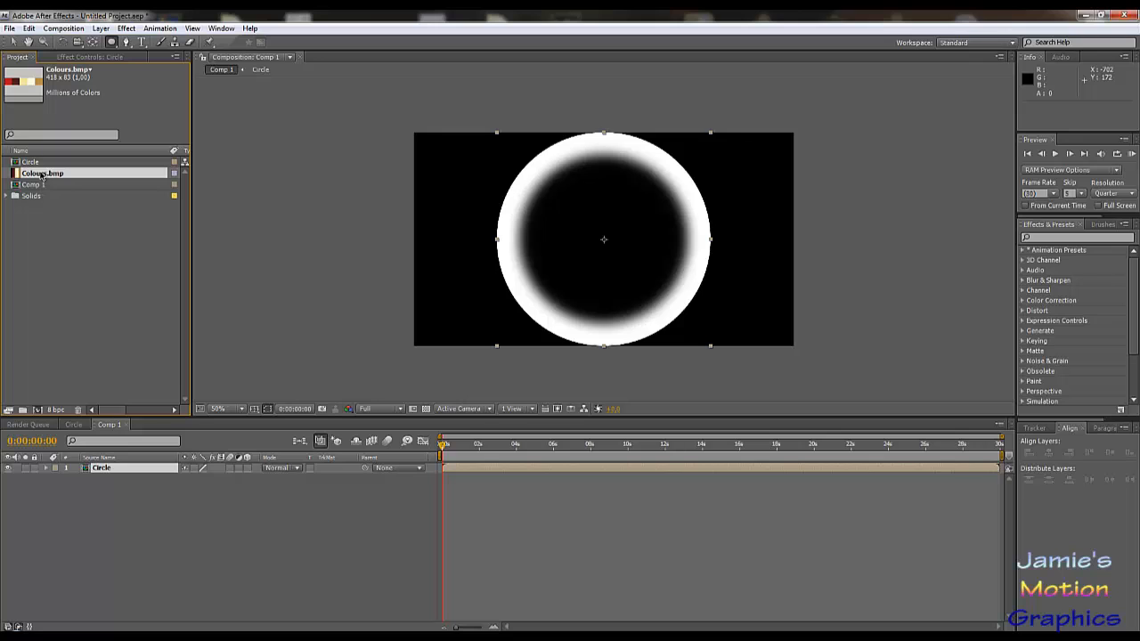
pyautogui.moveTo(41, 176); pyautogui.dragTo(93, 472)
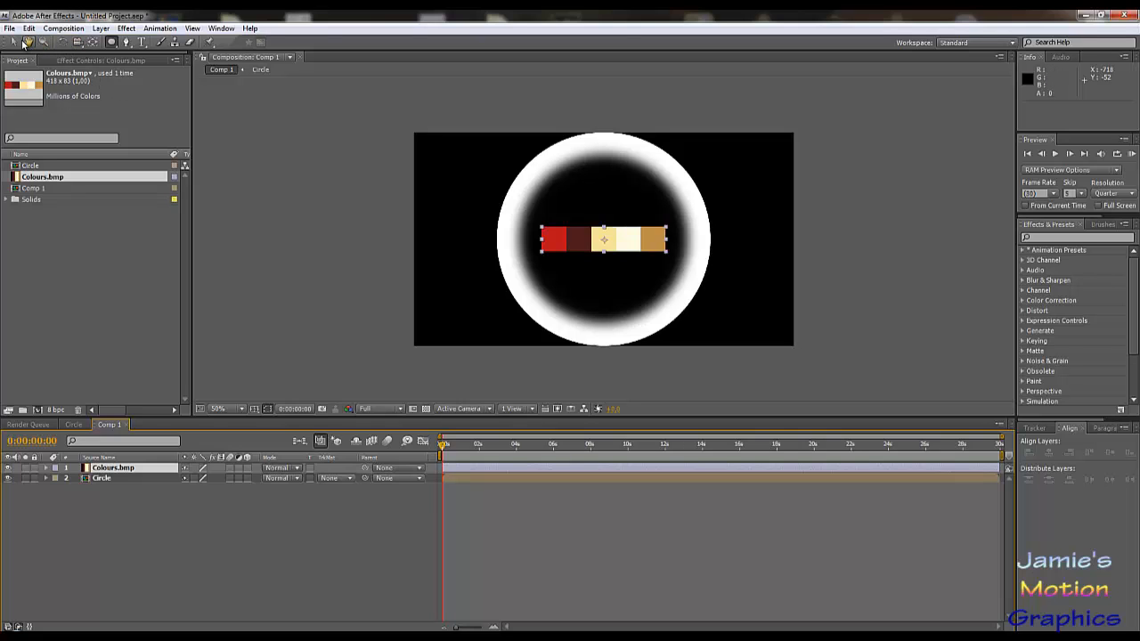
pyautogui.click(16, 43)
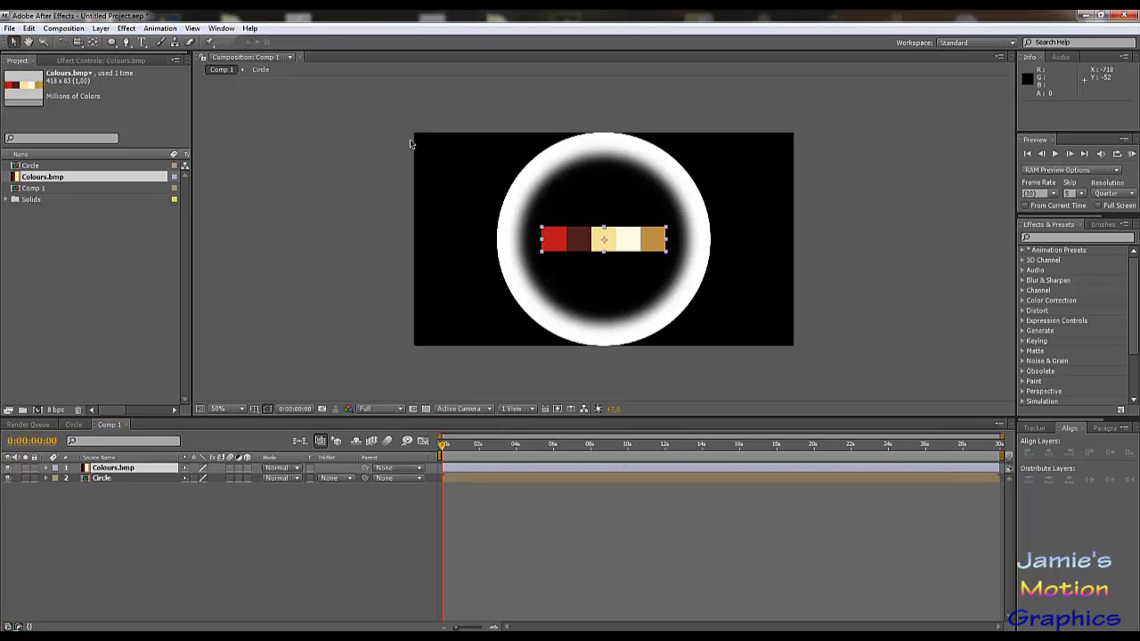
pyautogui.moveTo(633, 250); pyautogui.dragTo(514, 165)
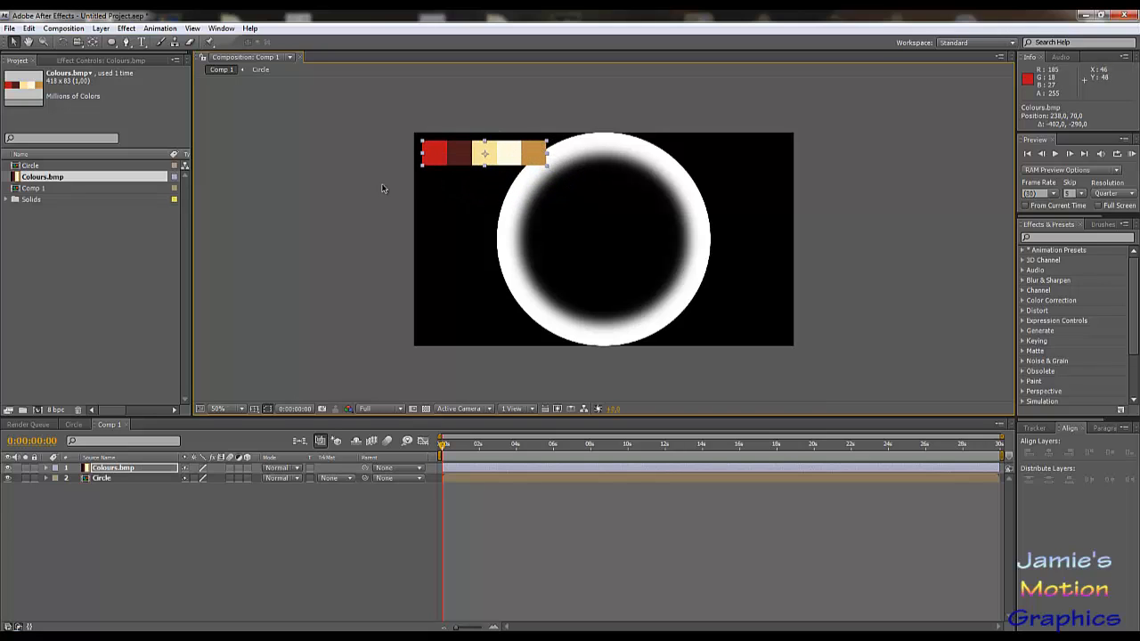
pyautogui.click(358, 221)
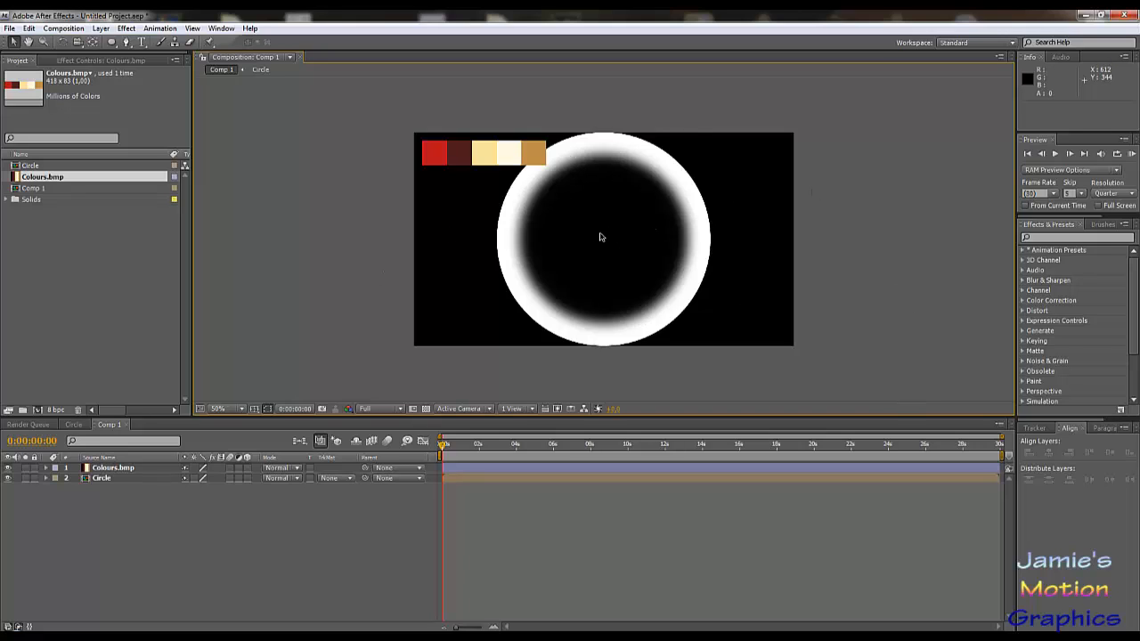
# - Apply the Tint effect to the Circle layer and map white to the red swatch sampled from the colour palette
pyautogui.click(1048, 238)
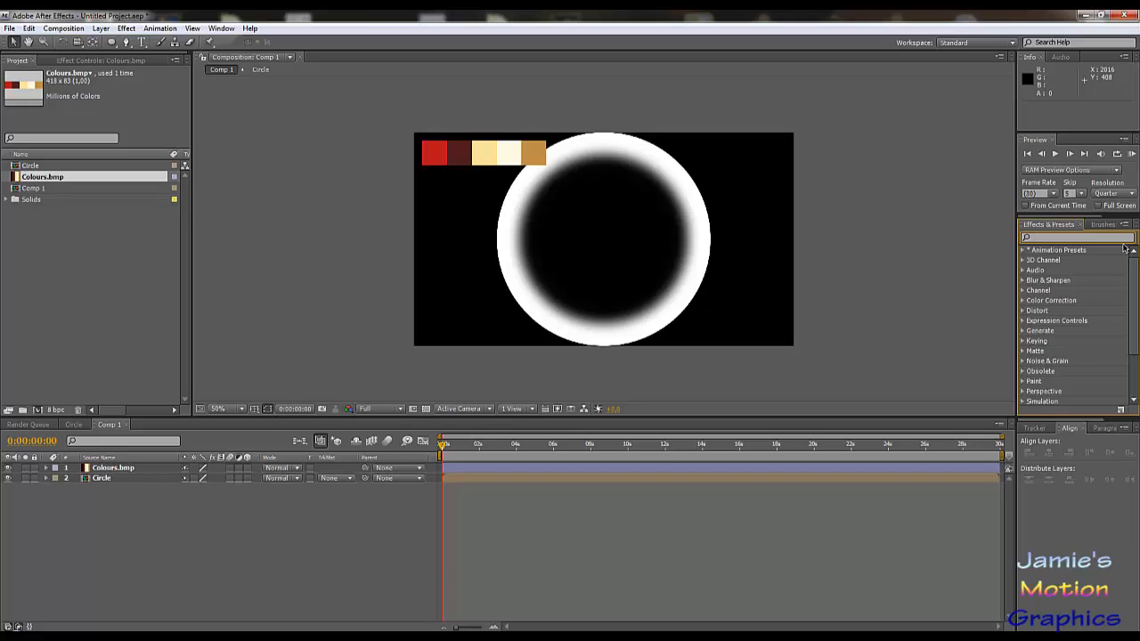
pyautogui.write('tint')
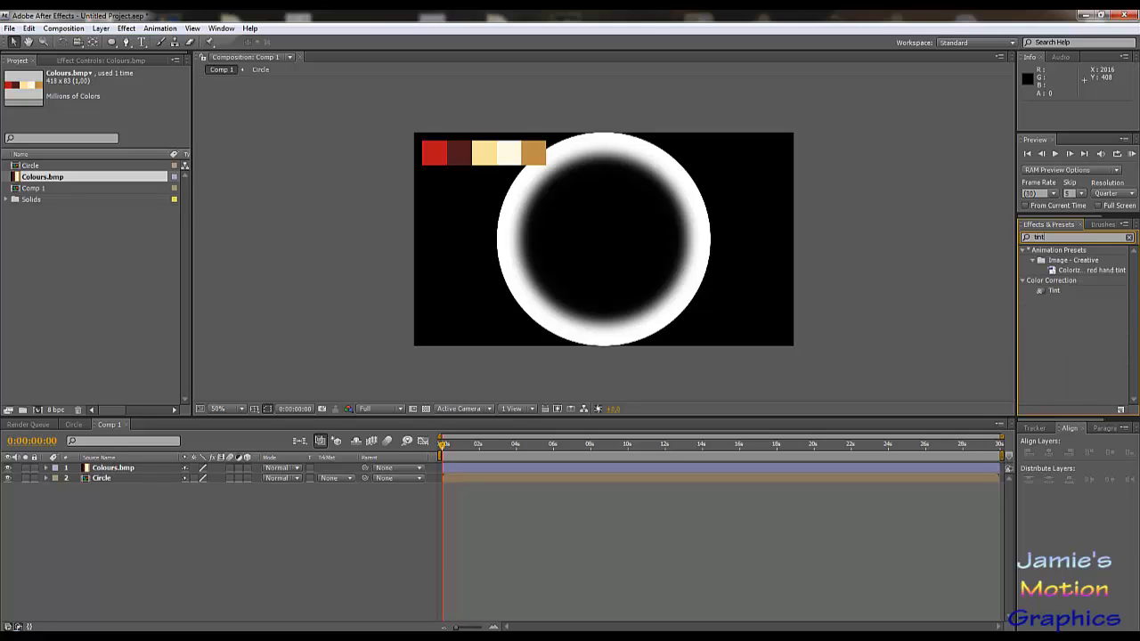
pyautogui.moveTo(1053, 294); pyautogui.dragTo(104, 484)
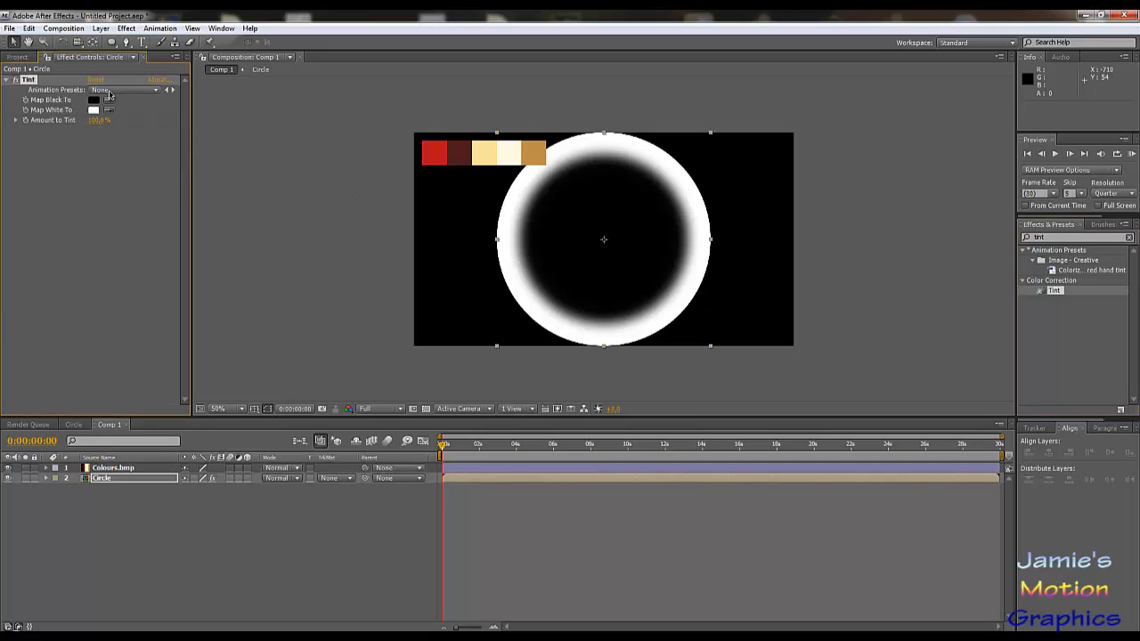
pyautogui.click(109, 110)
pyautogui.click(433, 153)
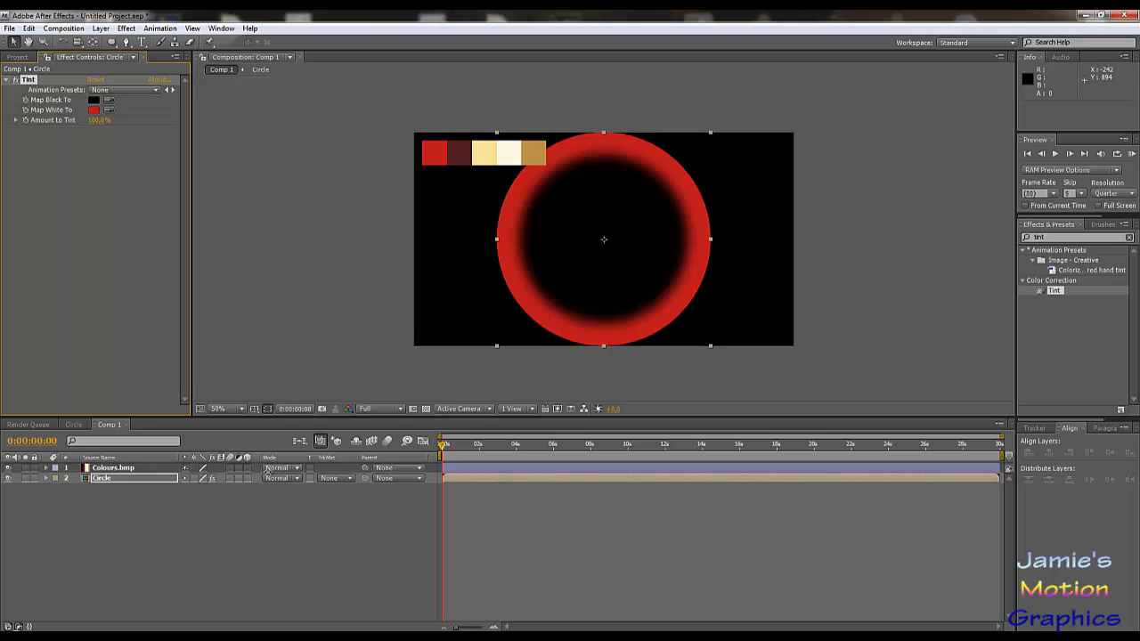
# - Create a black solid layer at the composition size of 1280 x 720 px
pyautogui.click(99, 31)
pyautogui.moveTo(77, 31)
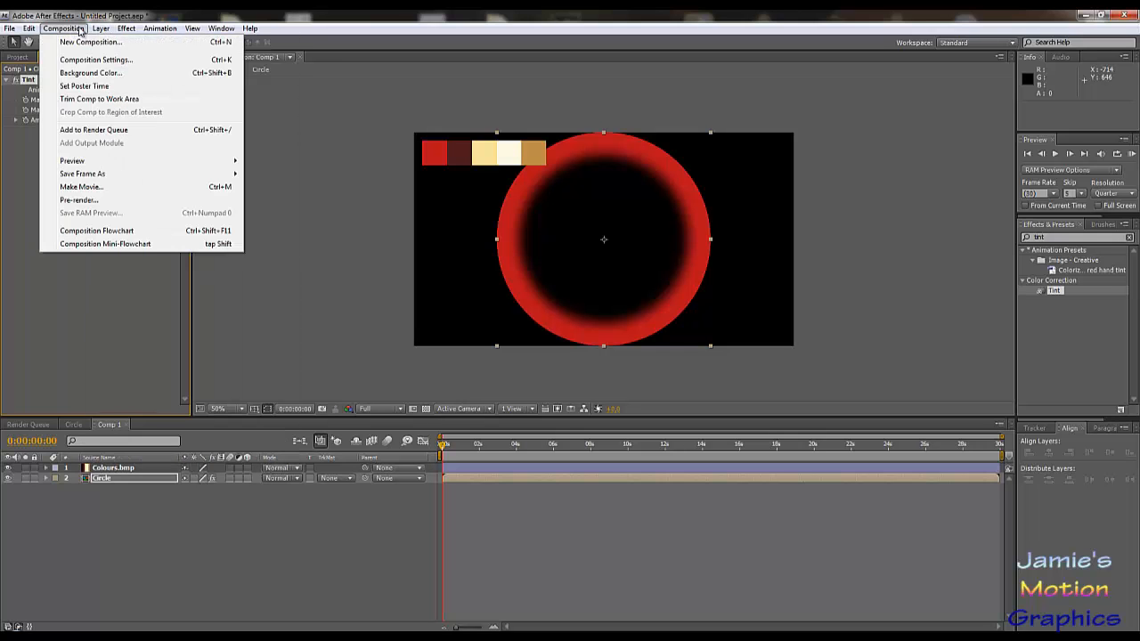
pyautogui.moveTo(154, 43)
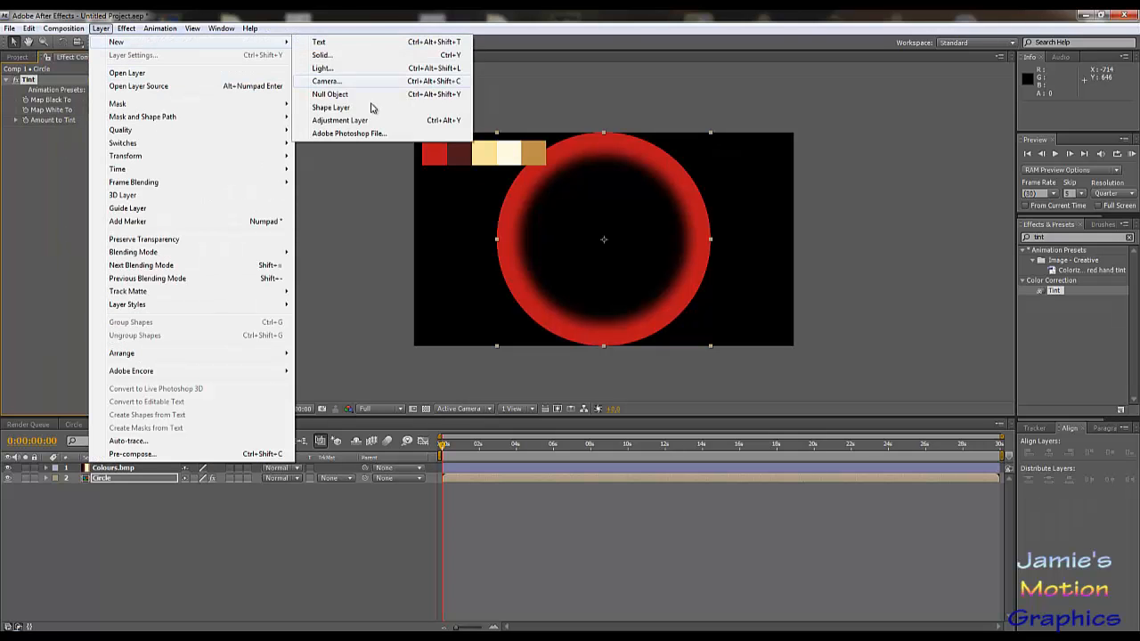
pyautogui.click(337, 57)
pyautogui.click(1010, 496)
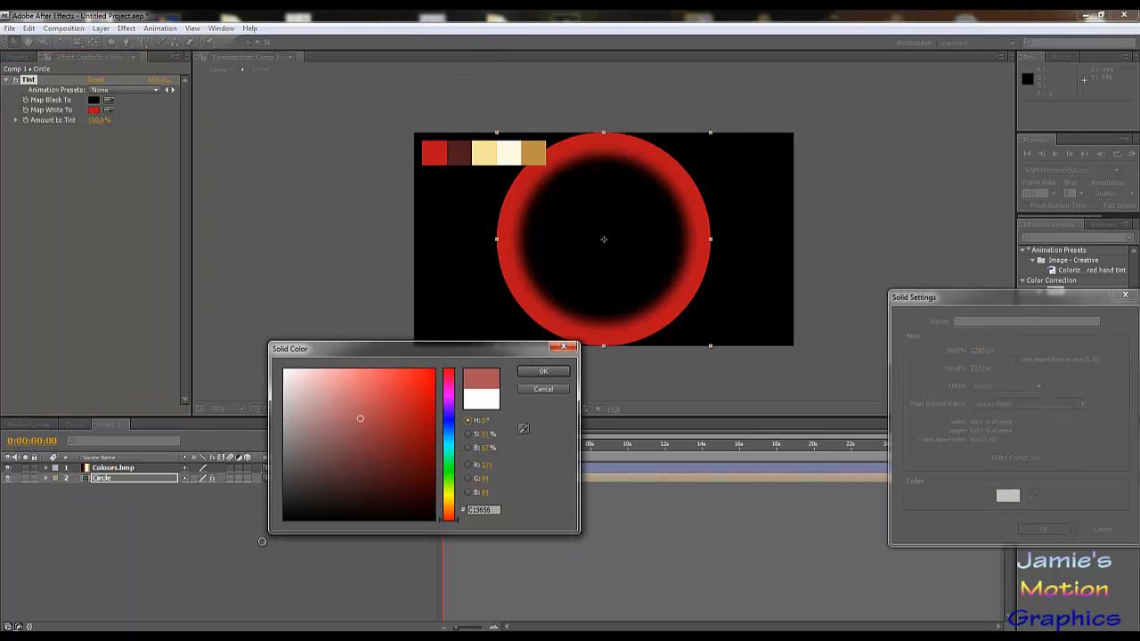
pyautogui.moveTo(262, 542); pyautogui.dragTo(213, 582)
pyautogui.click(537, 373)
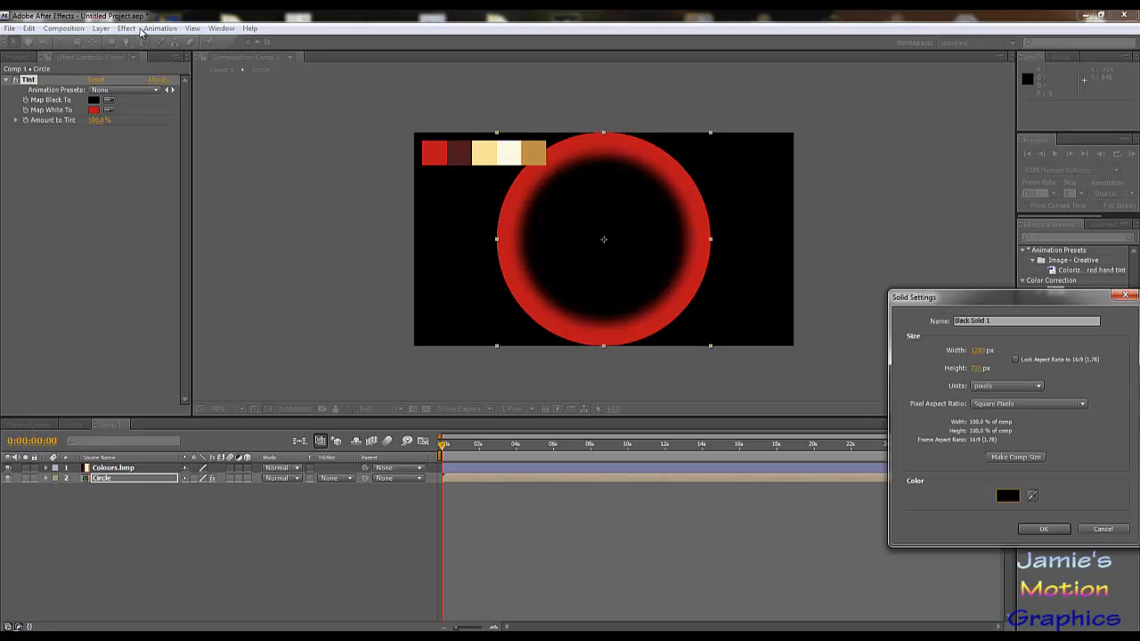
pyautogui.click(1043, 529)
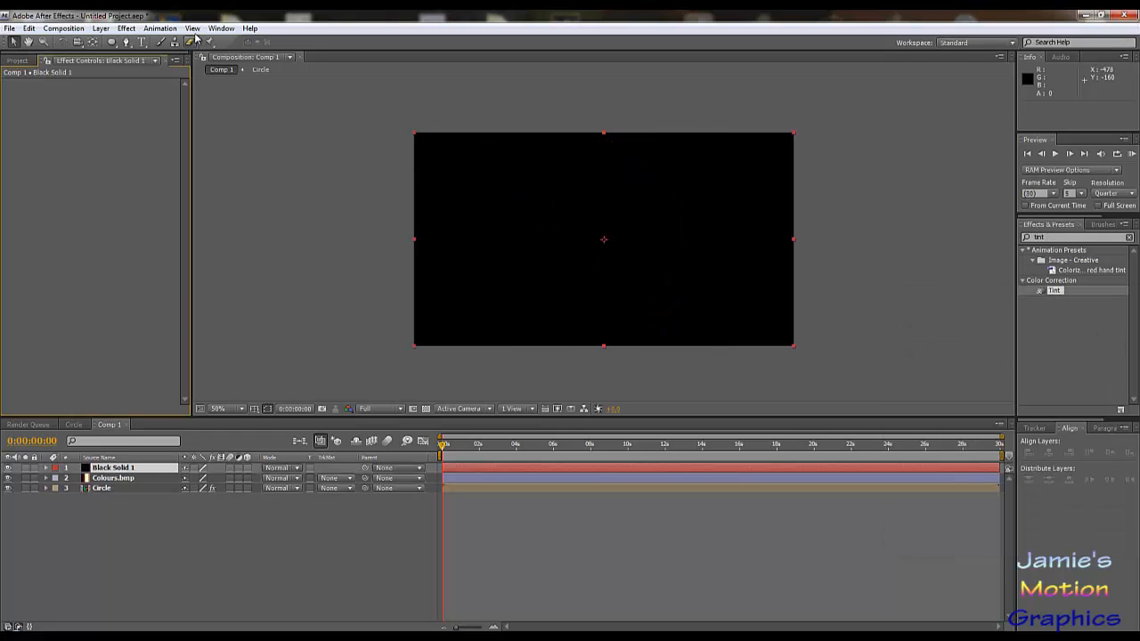
# - Apply the 4-Color Gradient effect to the black solid
pyautogui.click(127, 28)
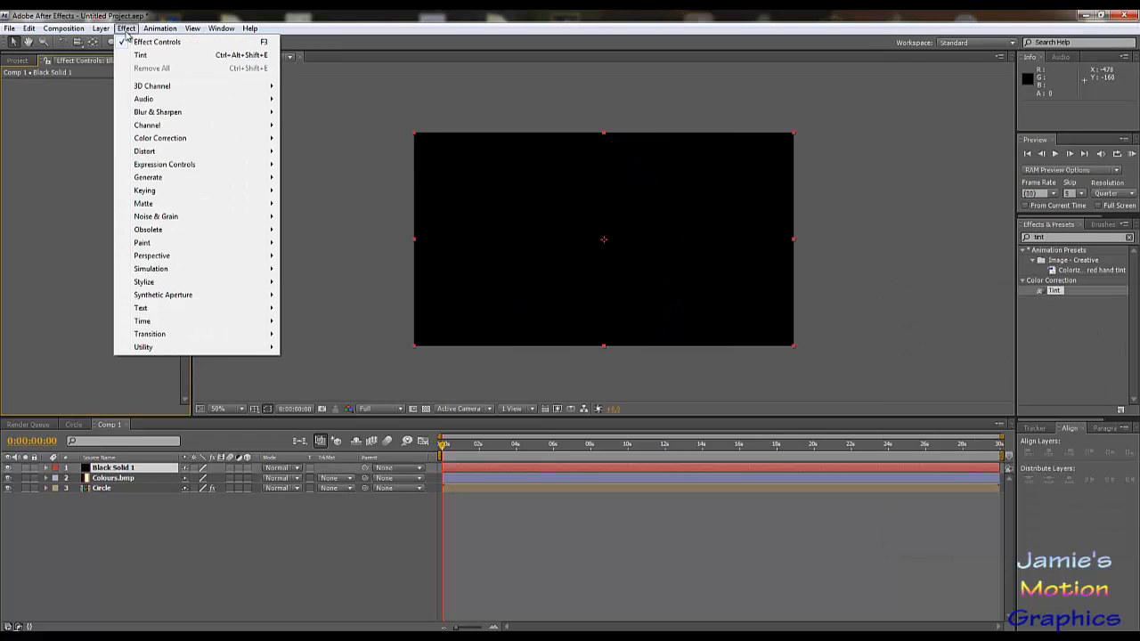
pyautogui.moveTo(221, 185)
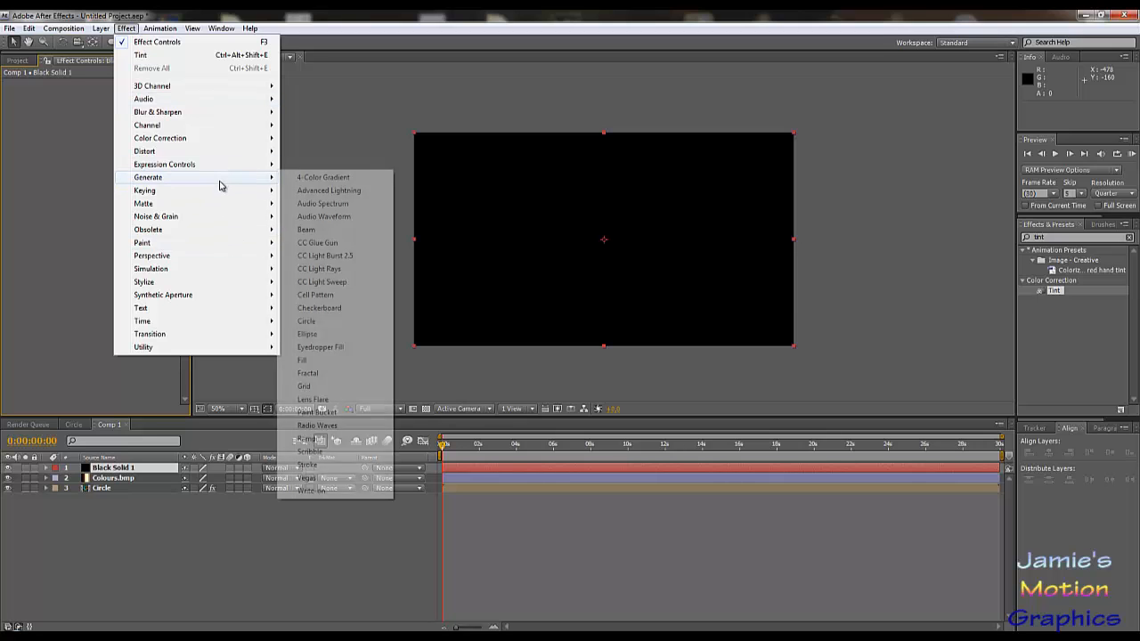
pyautogui.click(323, 178)
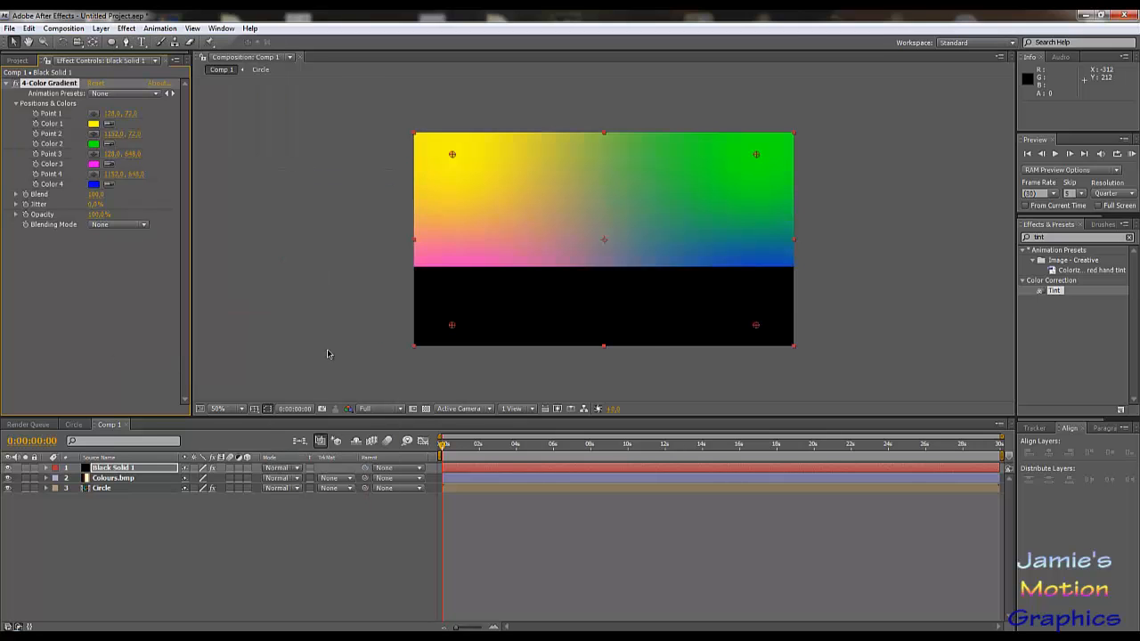
# - Move the Colours.bmp layer above the gradient solid and reselect the solid
pyautogui.click(94, 124)
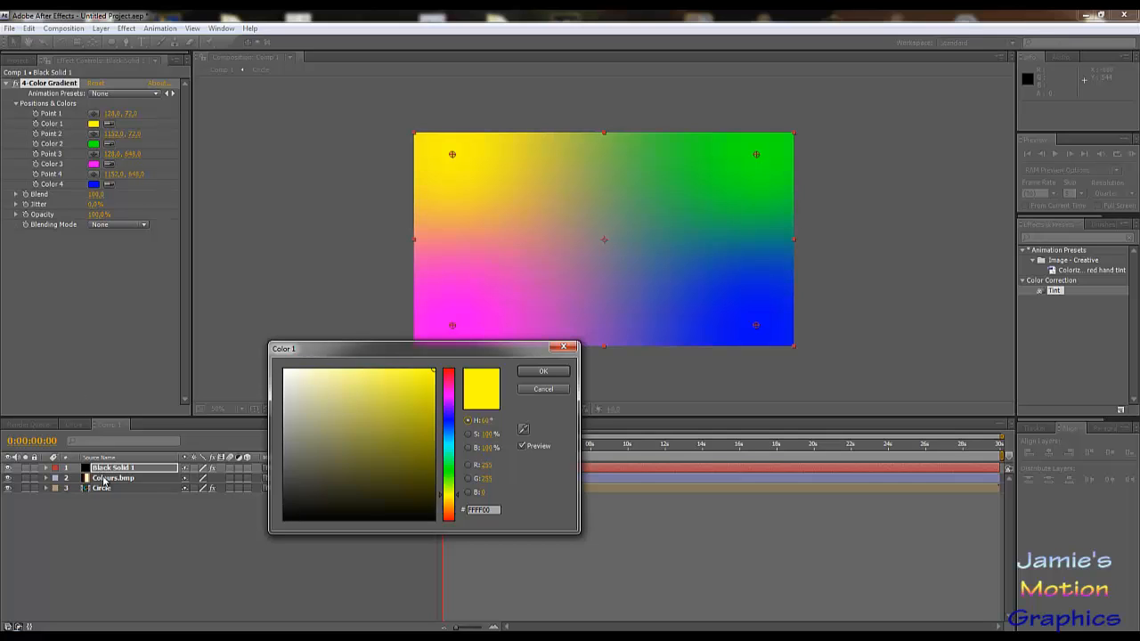
pyautogui.click(526, 388)
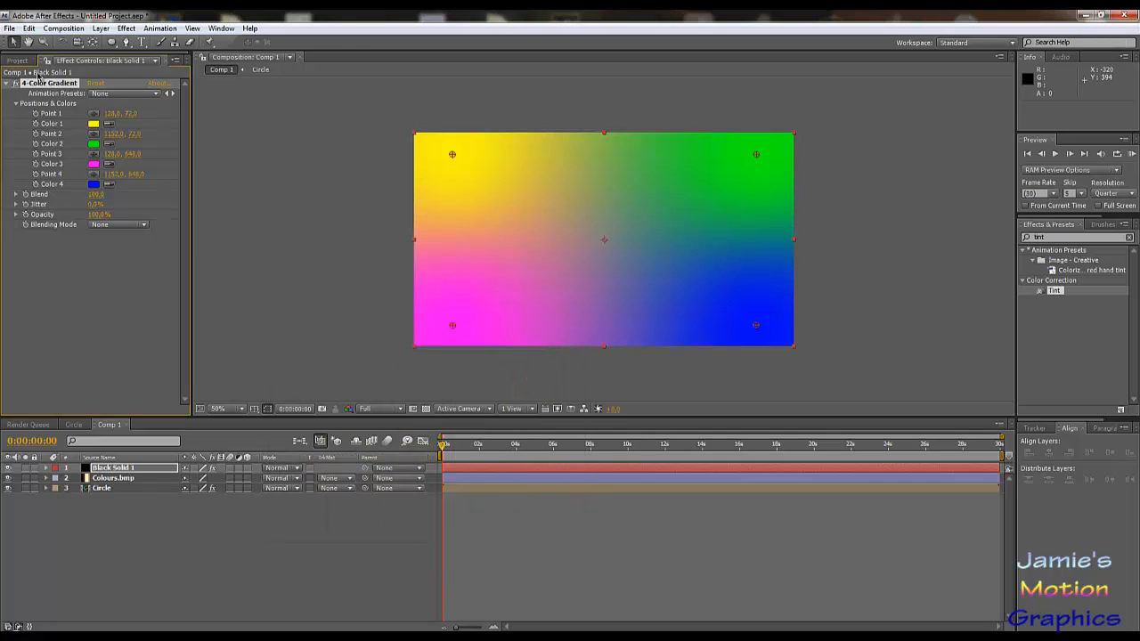
pyautogui.moveTo(120, 484); pyautogui.dragTo(121, 472)
pyautogui.click(122, 479)
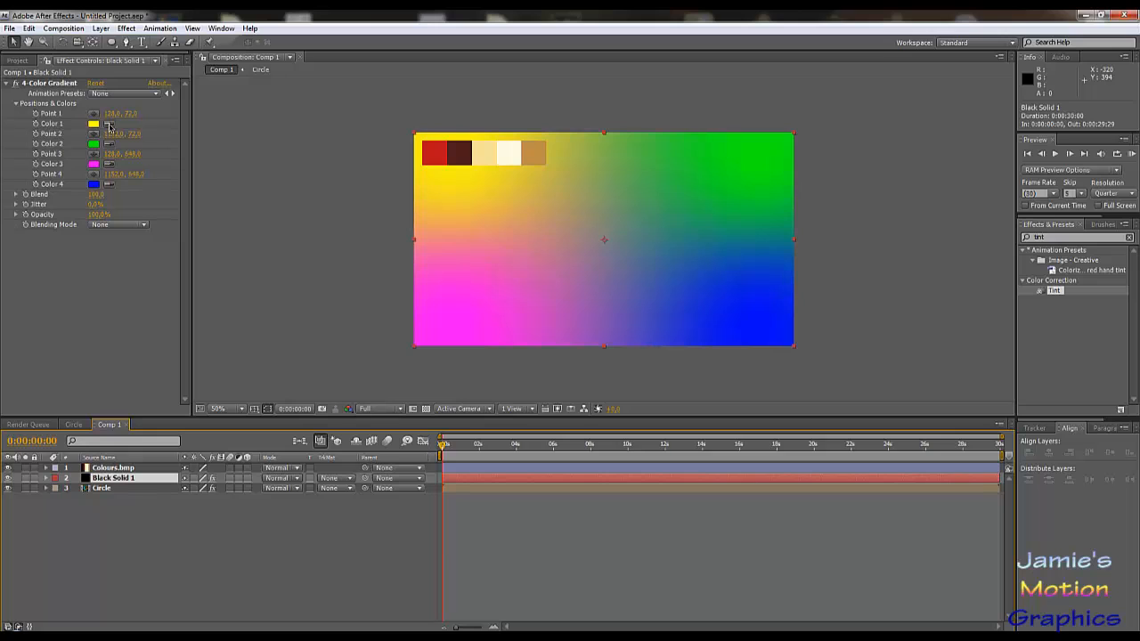
# - Sample the palette's dark brown, light yellow, cream and golden-brown swatches into the gradient's Color 1, 2, 3 and 4 respectively
pyautogui.click(107, 124)
pyautogui.click(458, 154)
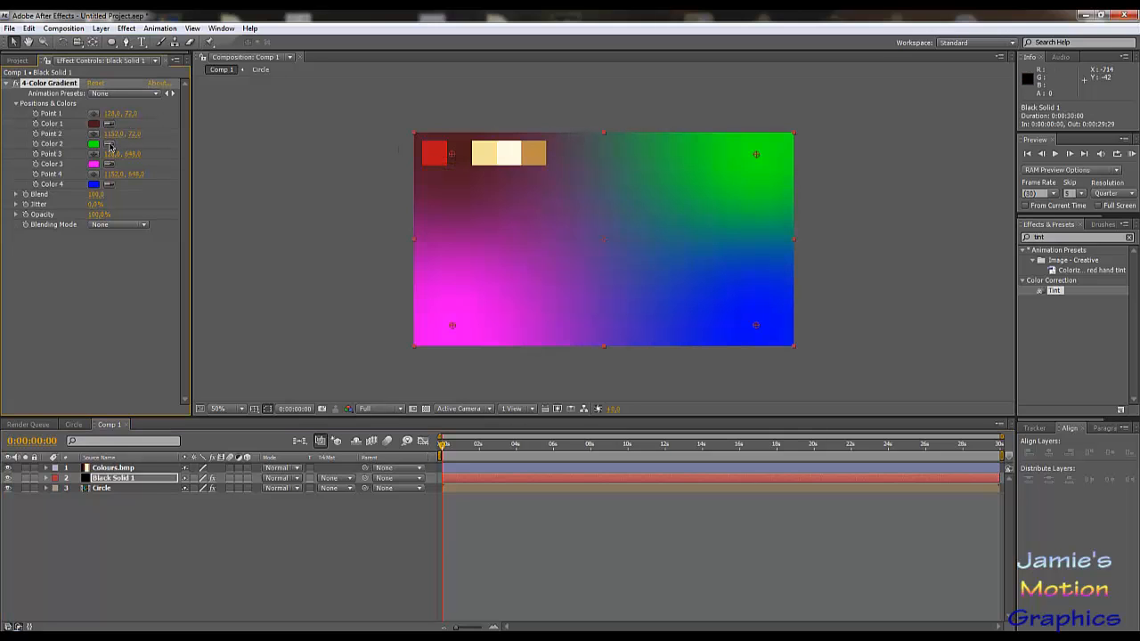
pyautogui.click(108, 144)
pyautogui.click(484, 154)
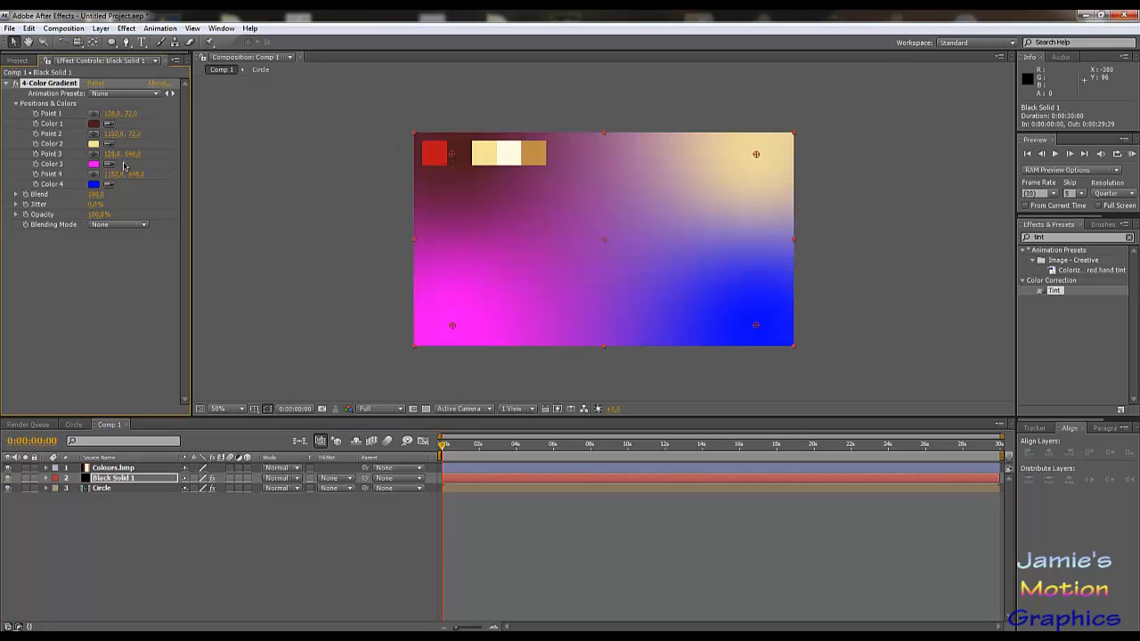
pyautogui.click(108, 164)
pyautogui.click(511, 153)
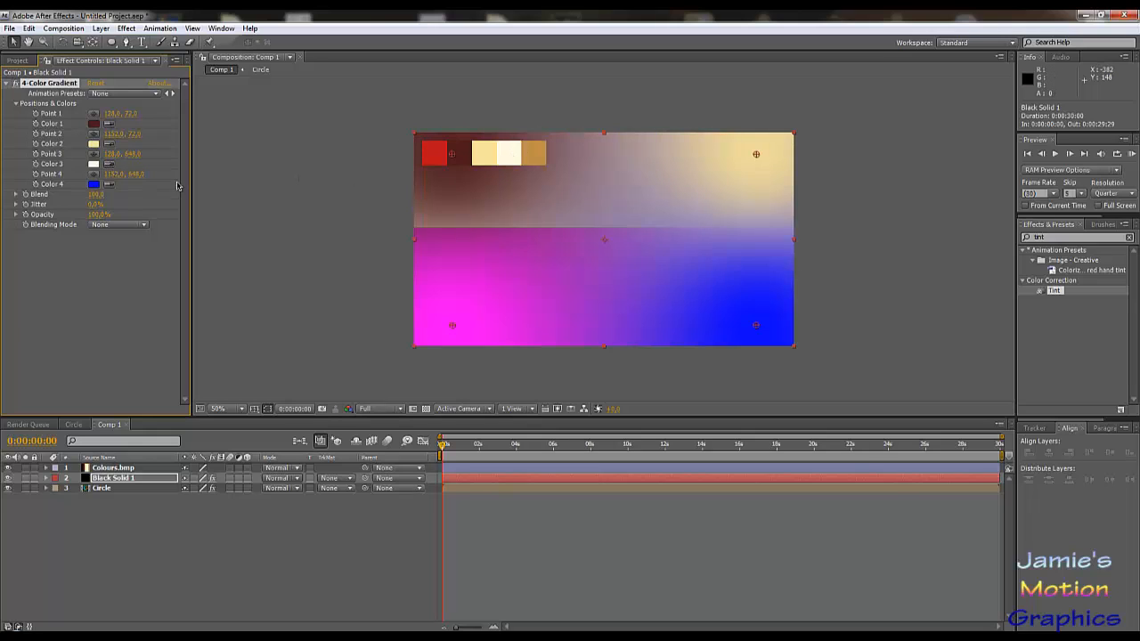
pyautogui.click(110, 186)
pyautogui.click(536, 153)
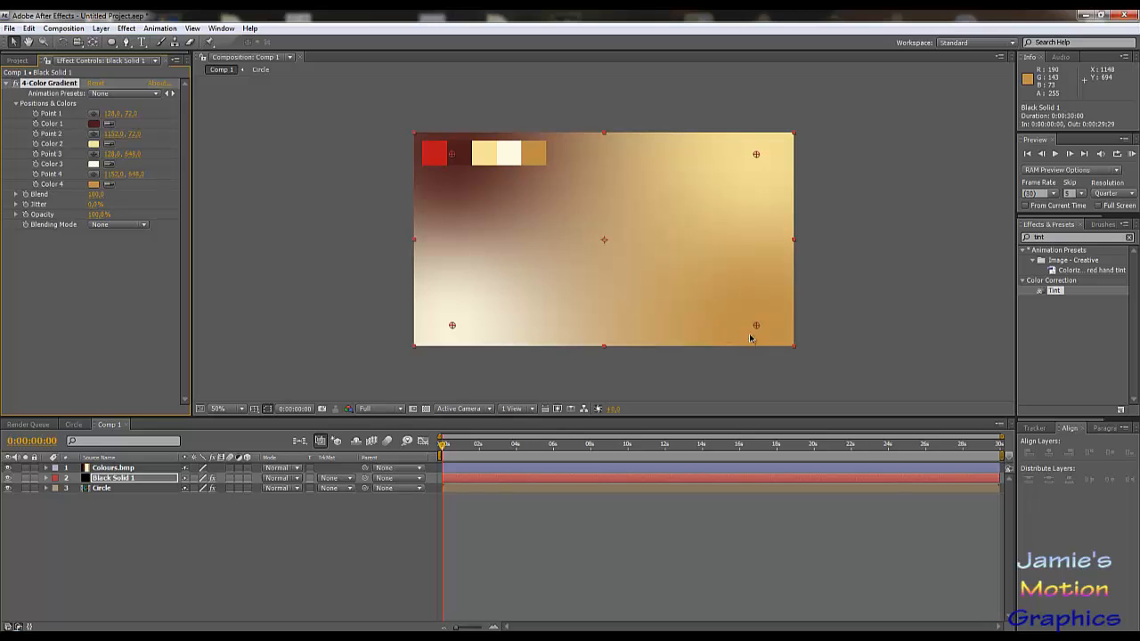
# - Reposition the gradient's Point 1 to about 174, 300, Point 3 to 186, 638 and Point 4 to 942, 494, with Blend at 276
pyautogui.moveTo(756, 325); pyautogui.dragTo(702, 295)
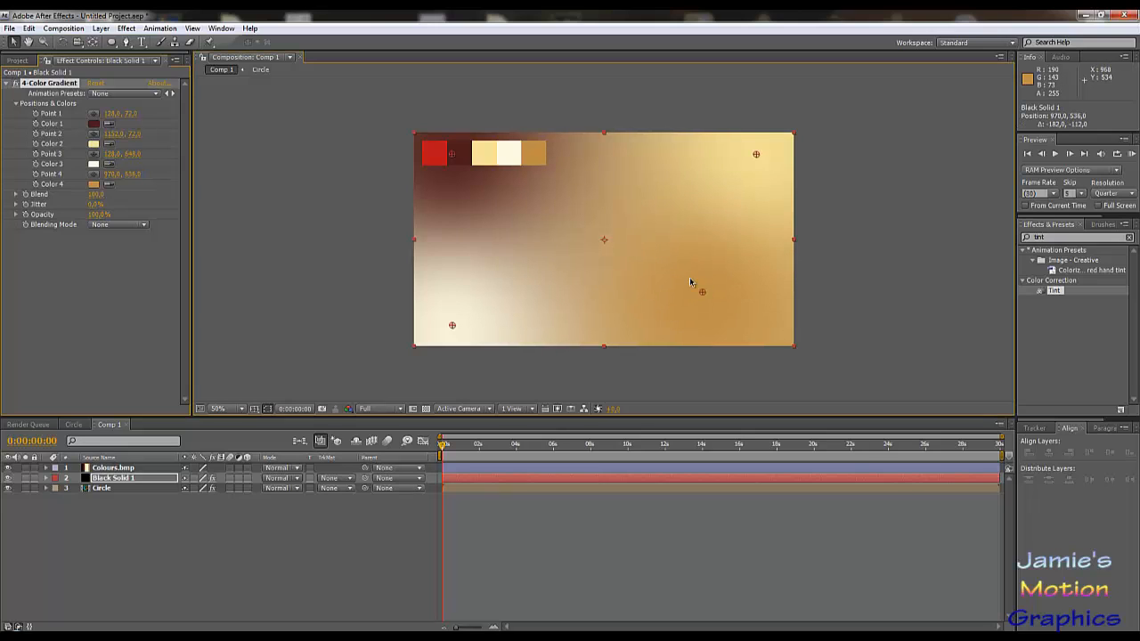
pyautogui.moveTo(452, 154); pyautogui.dragTo(468, 226)
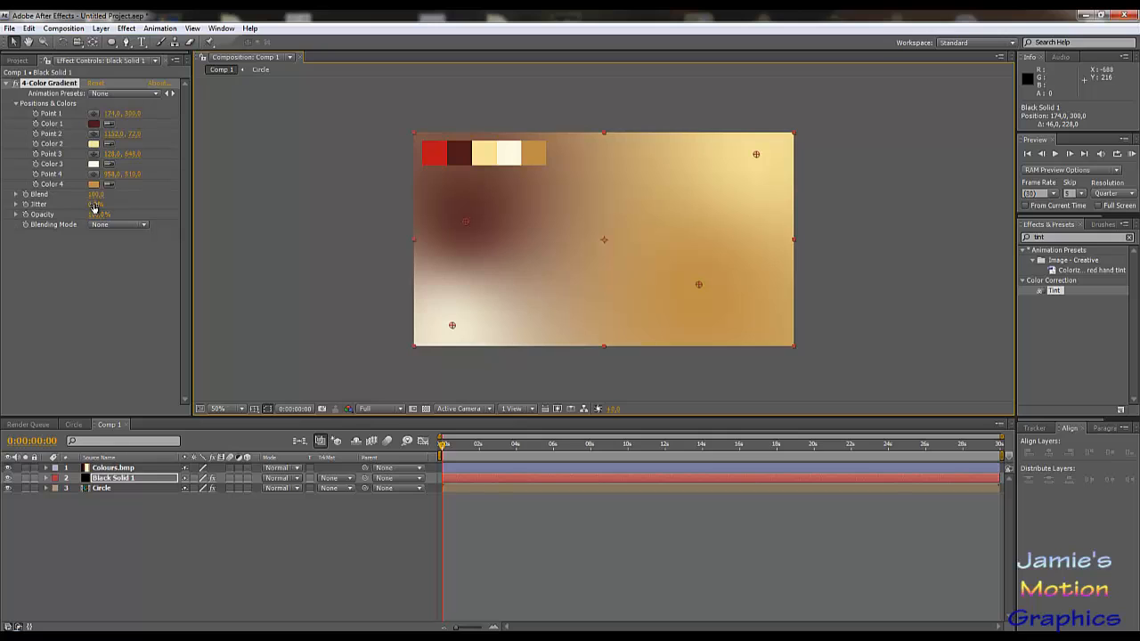
pyautogui.moveTo(106, 195); pyautogui.dragTo(192, 199)
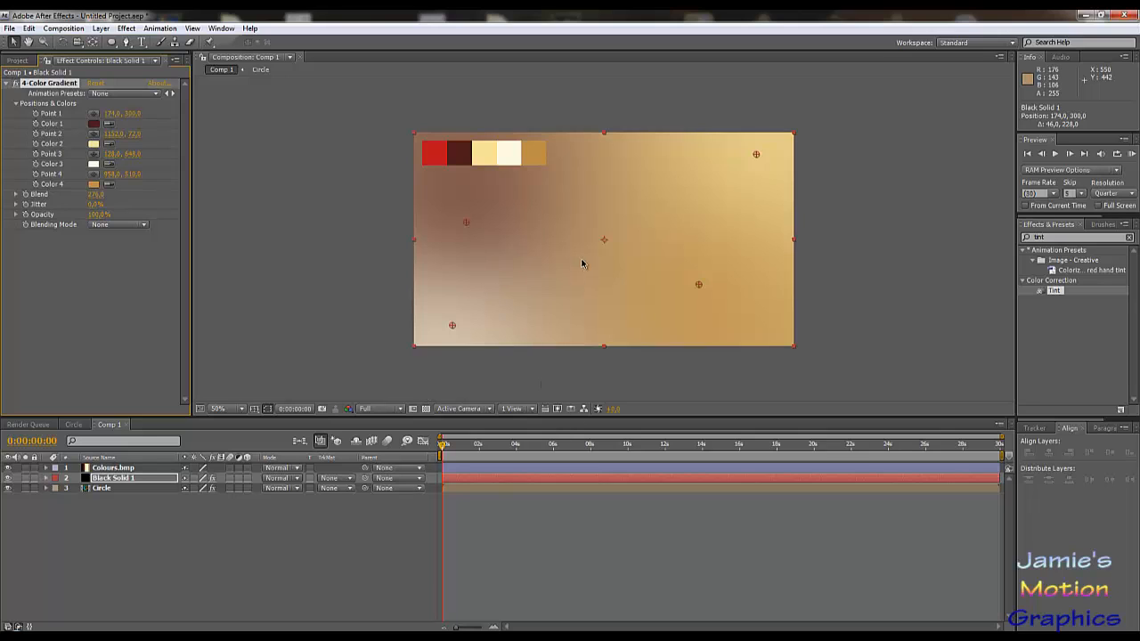
pyautogui.moveTo(698, 284); pyautogui.dragTo(694, 280)
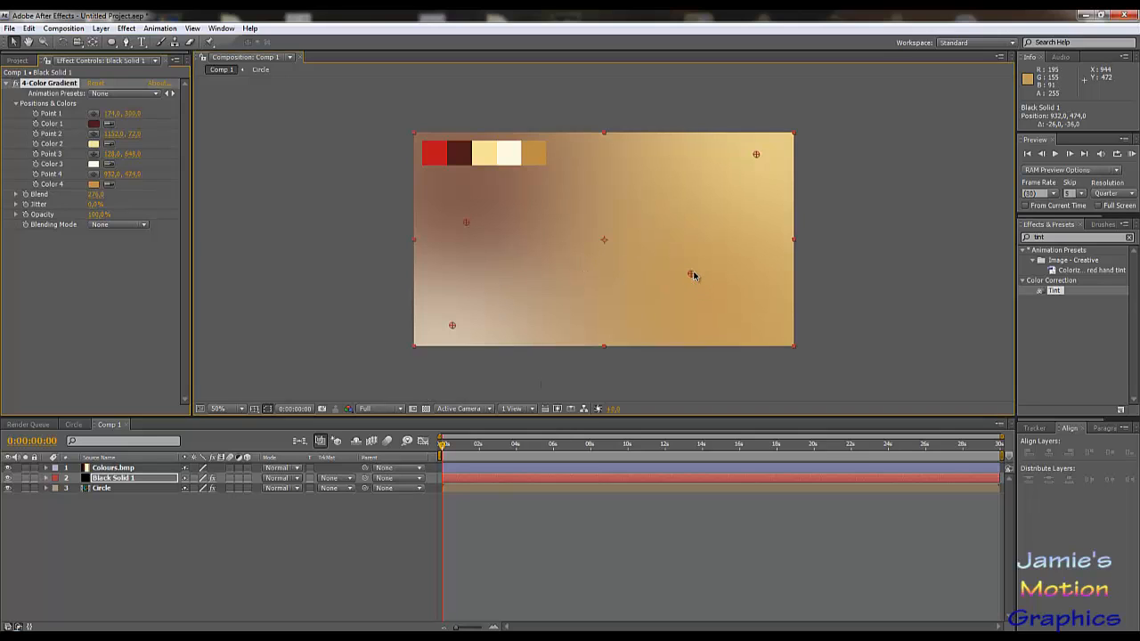
pyautogui.moveTo(452, 330); pyautogui.dragTo(471, 325)
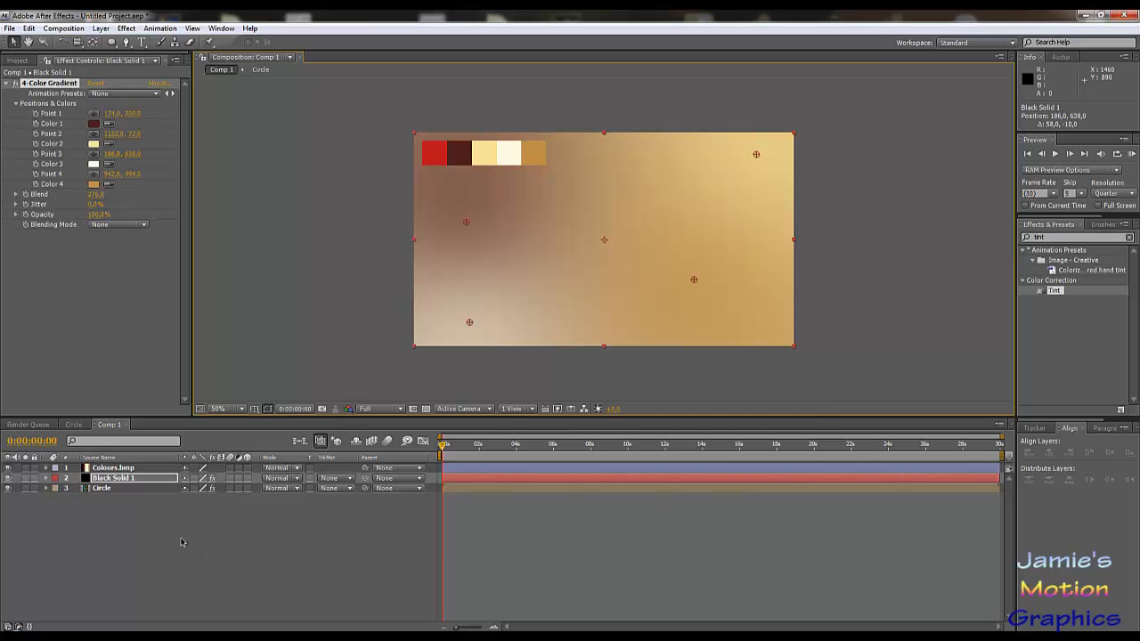
# - Move the Circle layer above the black solid and place the ring in the composition's lower-left area at about 106, 634
pyautogui.moveTo(104, 489); pyautogui.dragTo(103, 478)
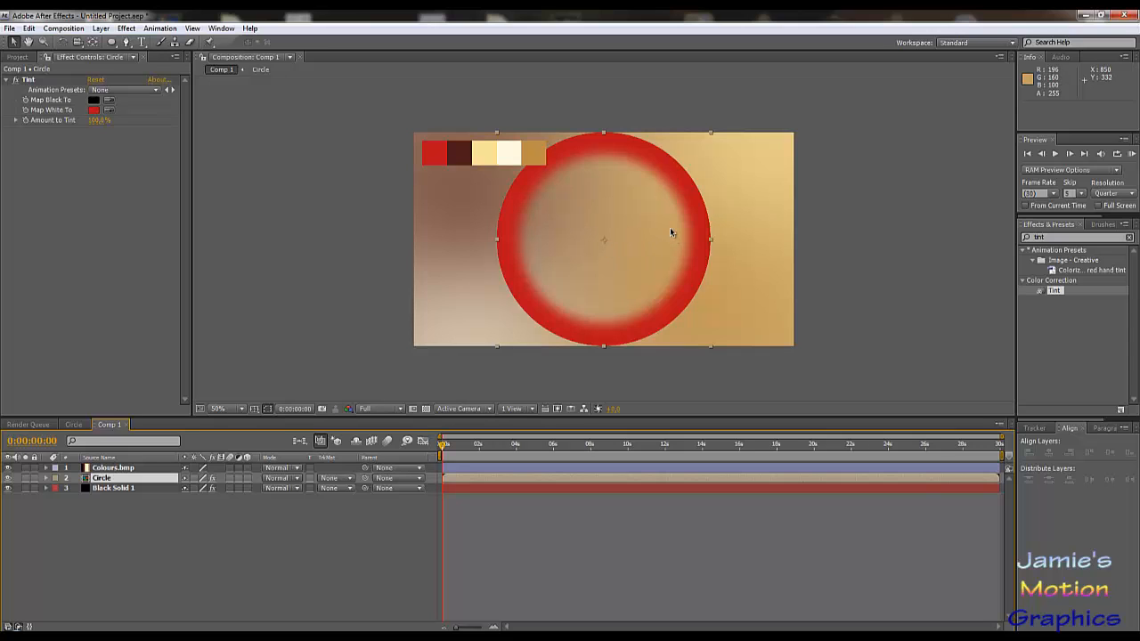
pyautogui.press('p')
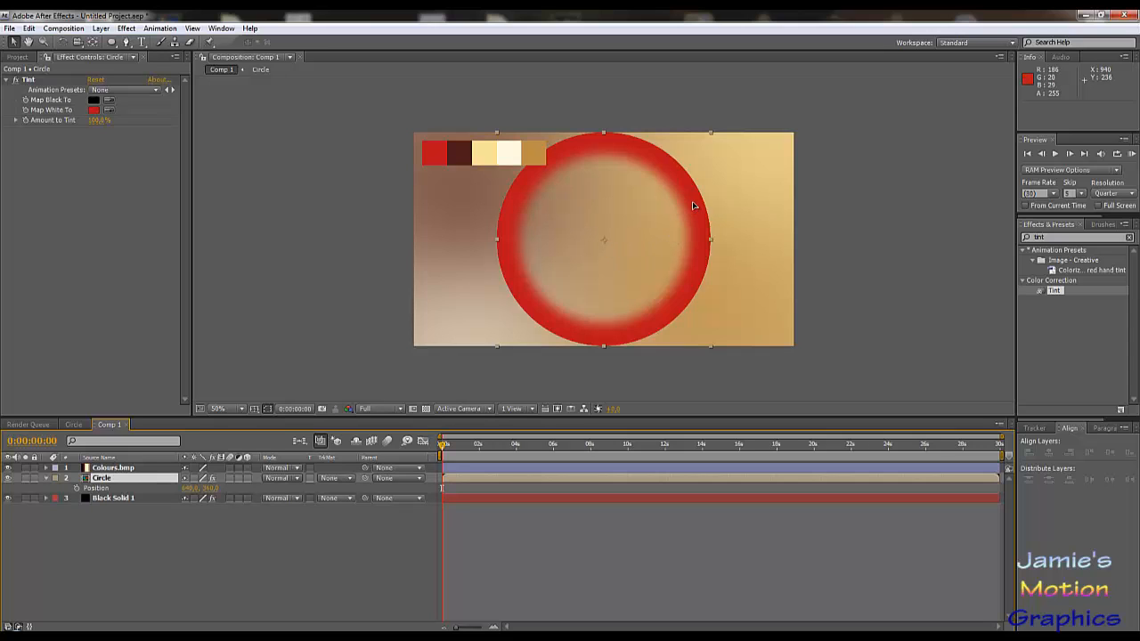
pyautogui.moveTo(680, 228); pyautogui.dragTo(533, 282)
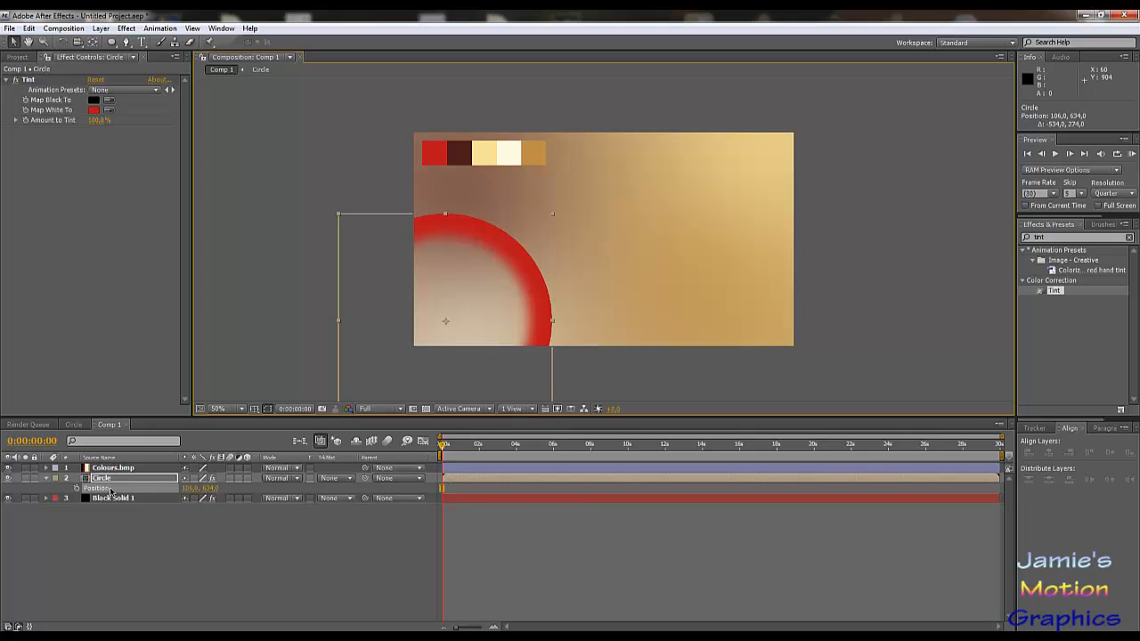
# - Add a Scale keyframe of 0% to the Circle layer at 0:00:00:00
pyautogui.press('s')
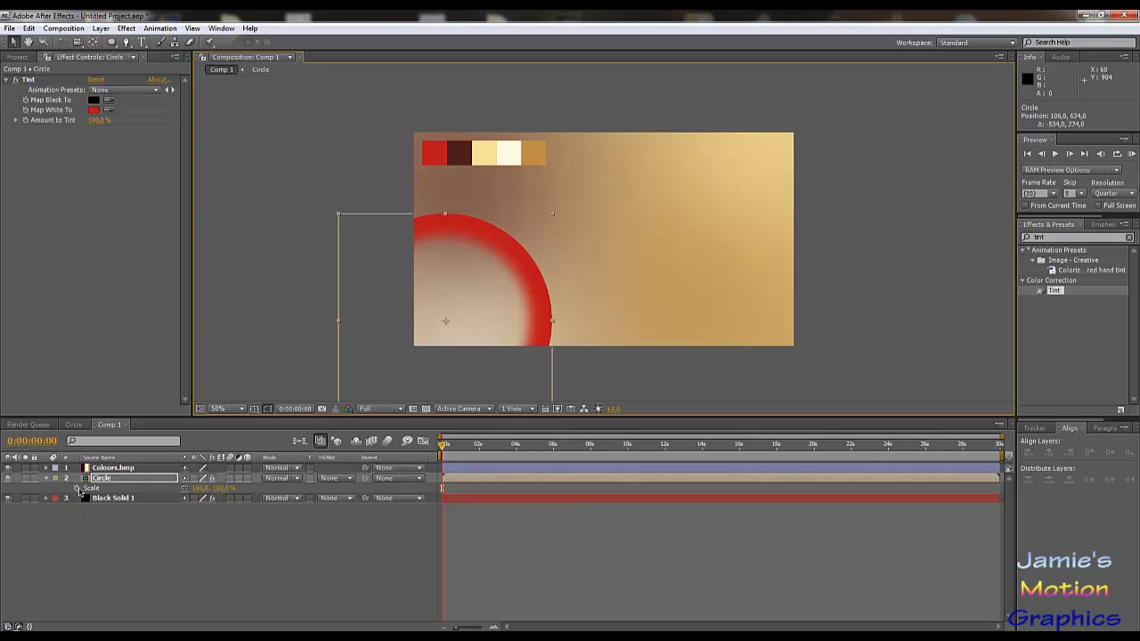
pyautogui.click(77, 488)
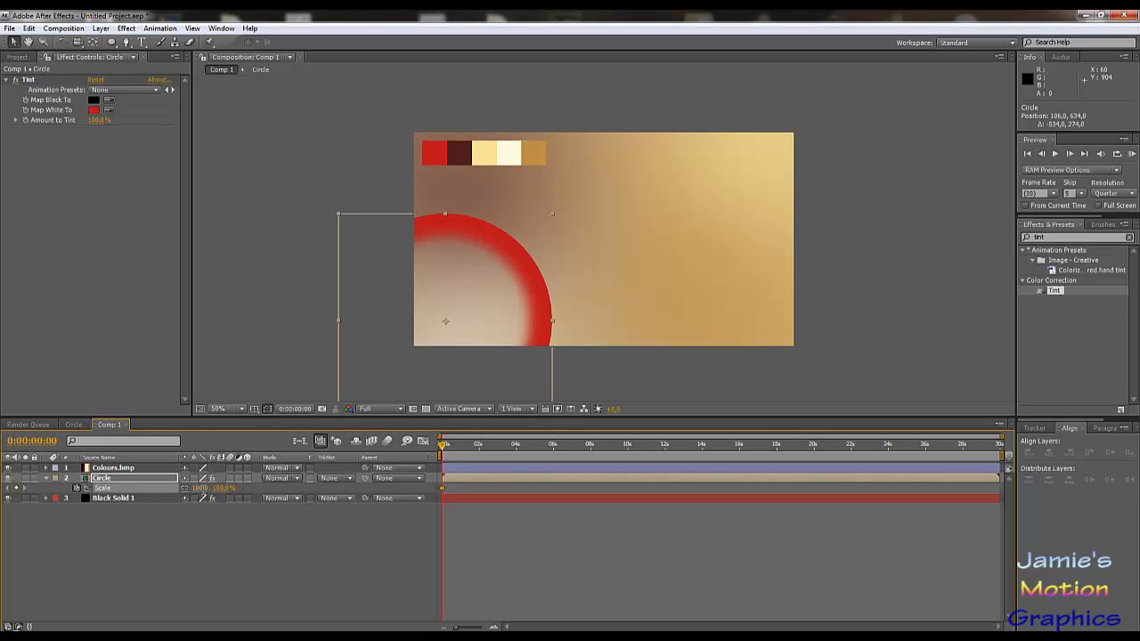
pyautogui.click(201, 489)
pyautogui.write('0')
pyautogui.press('Return')
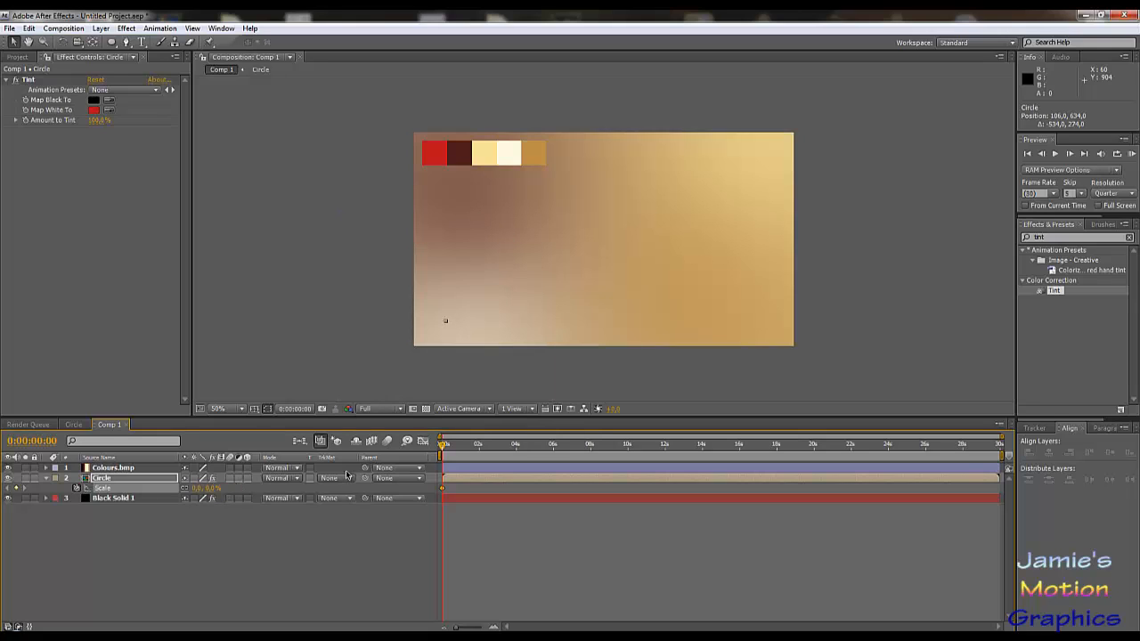
# - Set the Circle layer's Scale to 100% at 0:00:01:15 on the enlarged time ruler
pyautogui.click(470, 444)
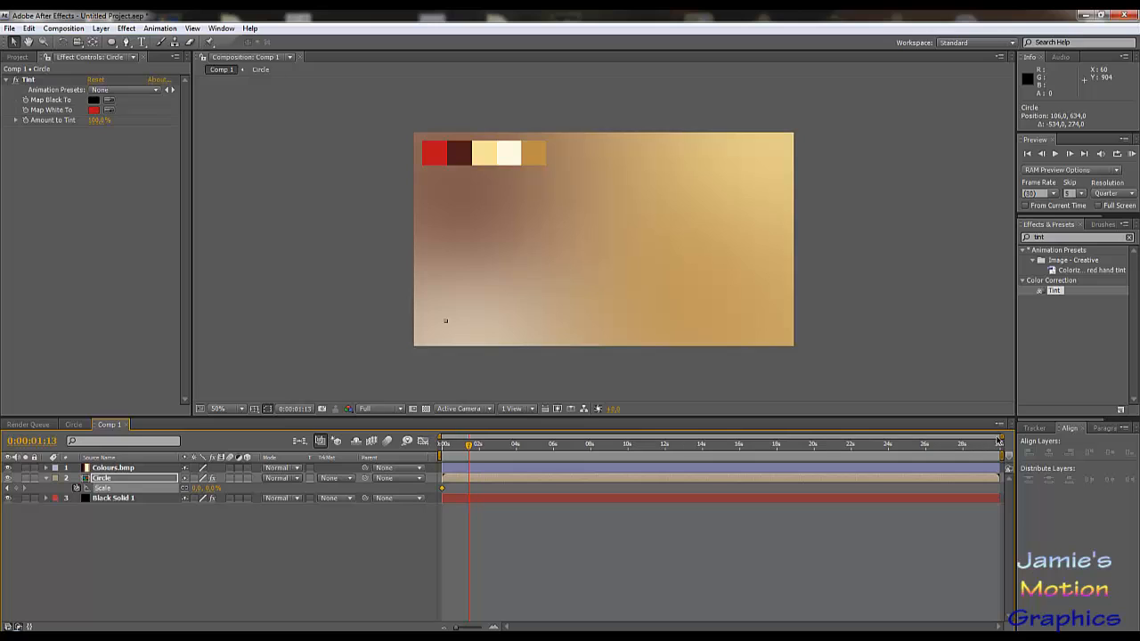
pyautogui.moveTo(1004, 437); pyautogui.dragTo(604, 437)
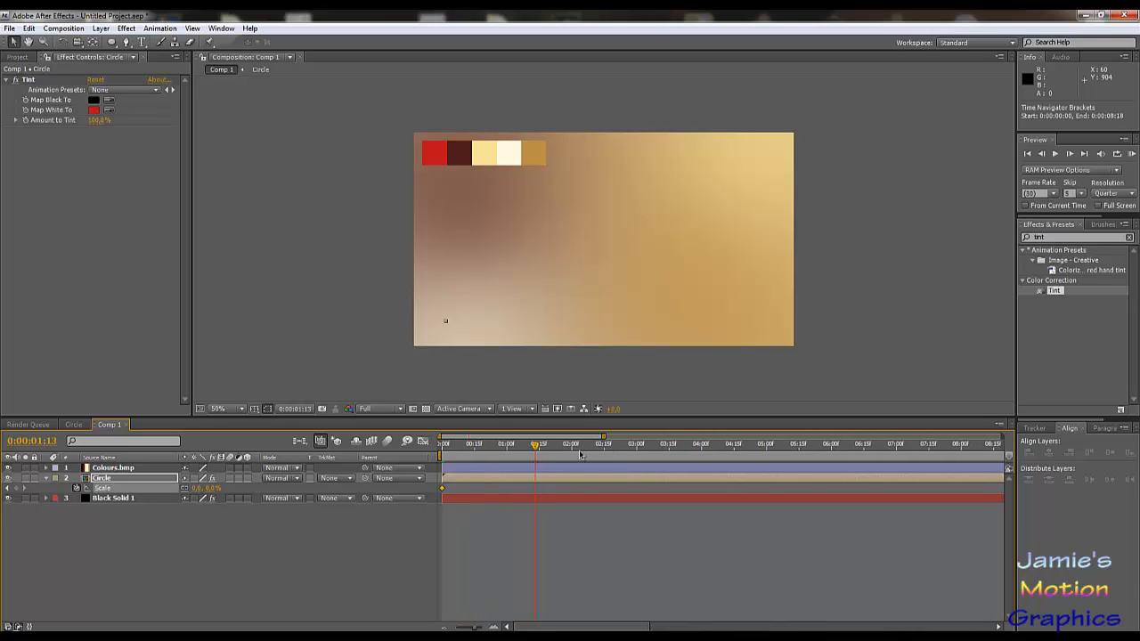
pyautogui.moveTo(536, 450)
pyautogui.mouseDown()
pyautogui.moveTo(574, 452)
pyautogui.moveTo(506, 458)
pyautogui.moveTo(539, 464)
pyautogui.mouseUp()
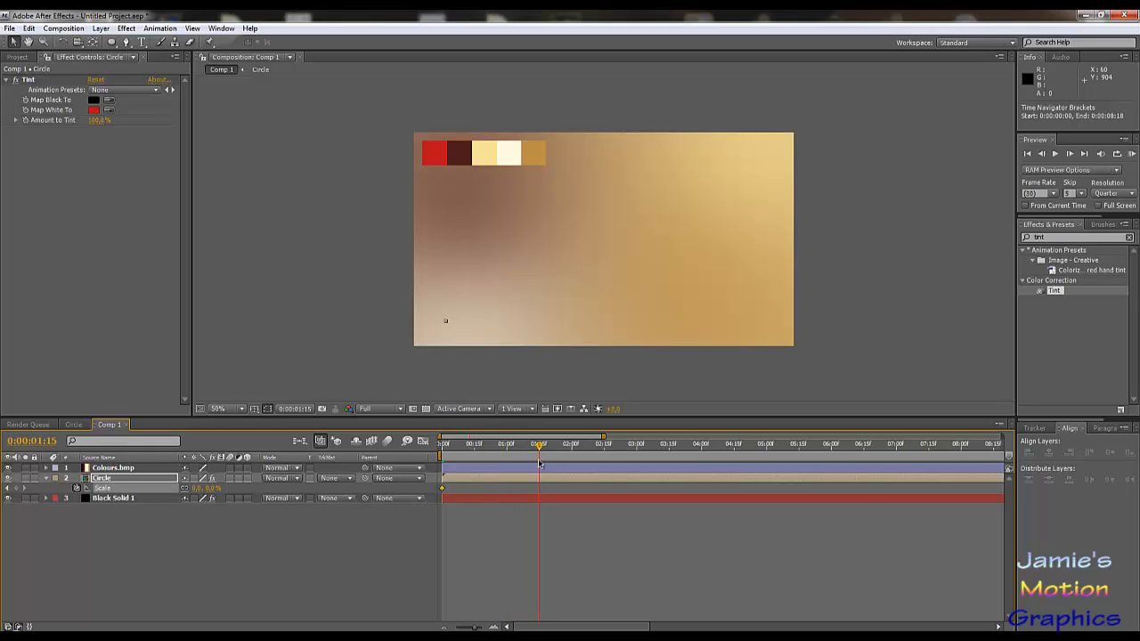
pyautogui.click(212, 488)
pyautogui.write('100')
pyautogui.press('Return')
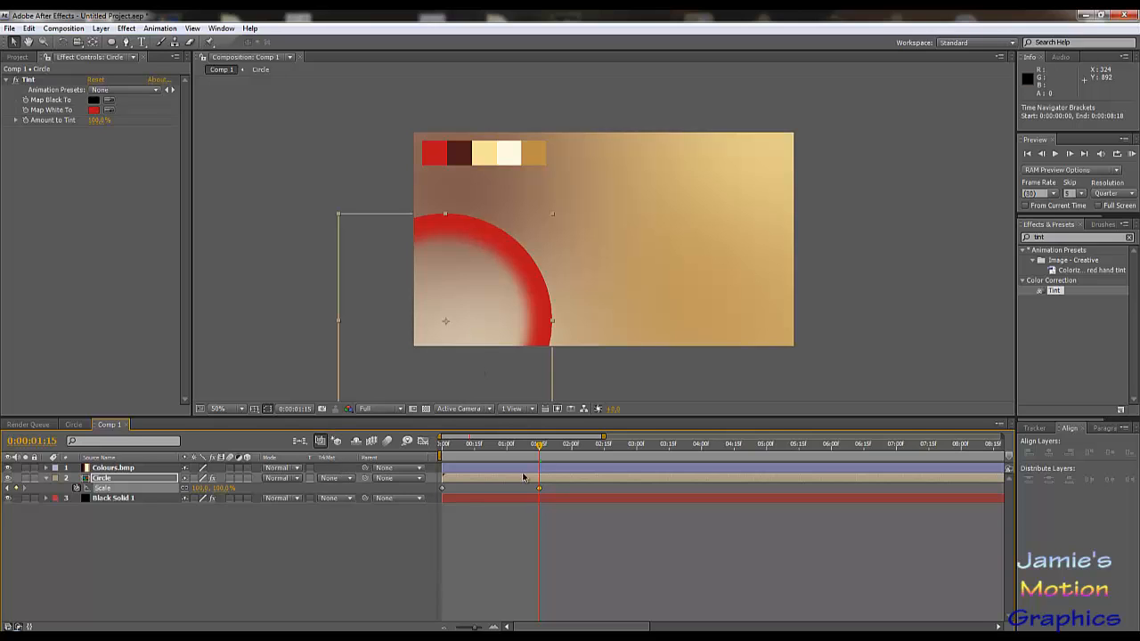
# - Add Position keyframes for the ring's existing placement at 0:00:00:00 and 0:00:01:15, and return to the first frame
pyautogui.moveTo(541, 448); pyautogui.dragTo(441, 503)
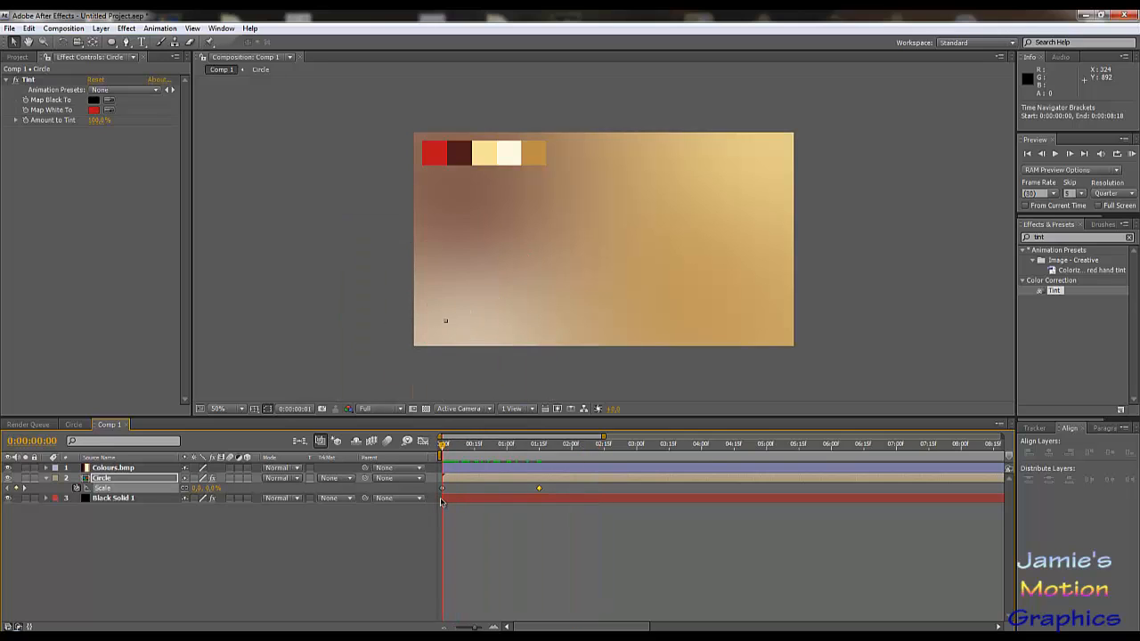
pyautogui.press('p')
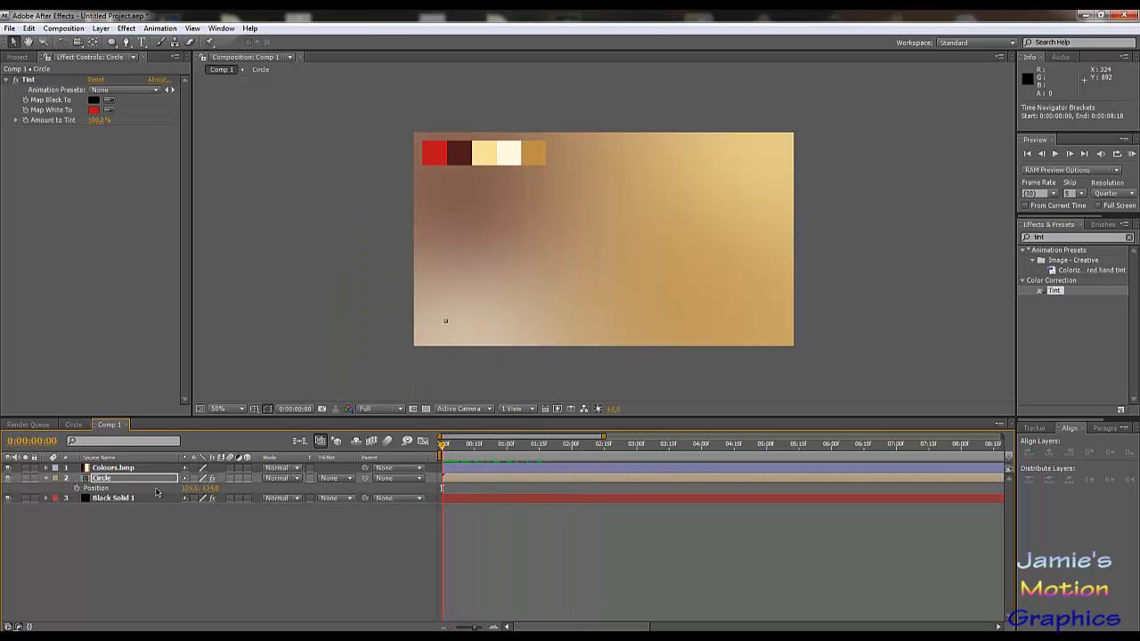
pyautogui.click(77, 489)
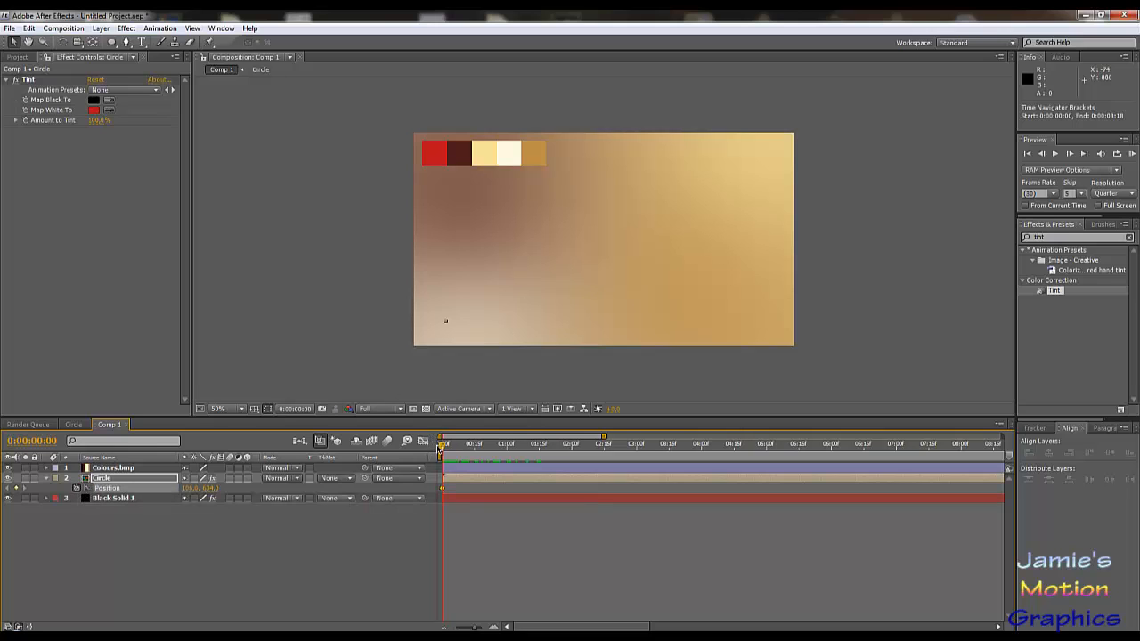
pyautogui.moveTo(446, 448); pyautogui.dragTo(542, 465)
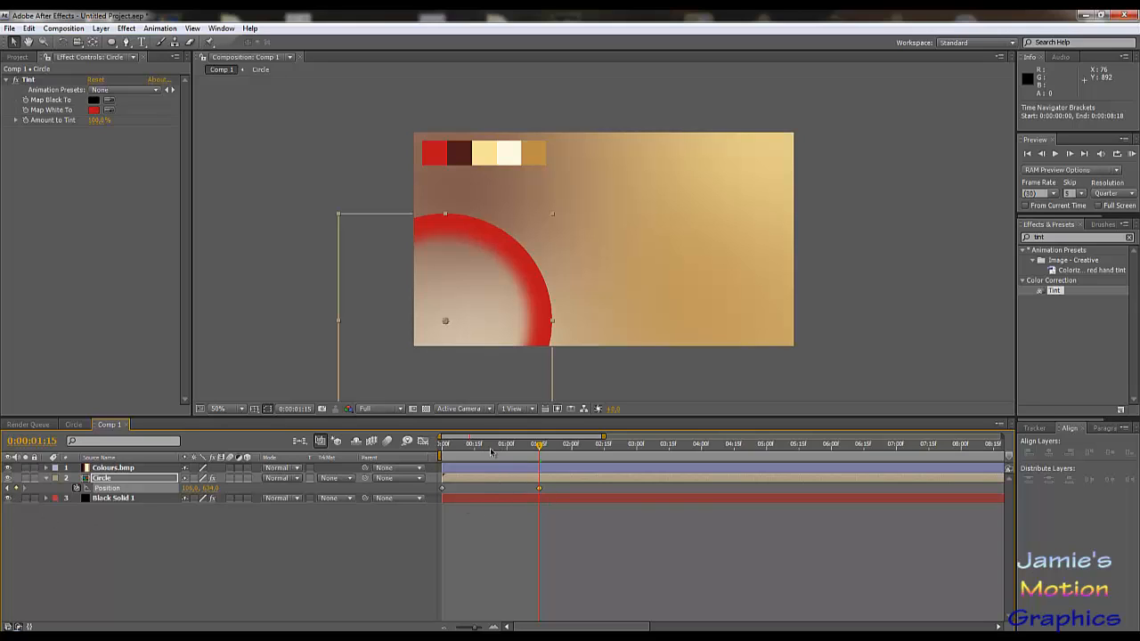
pyautogui.moveTo(490, 452); pyautogui.dragTo(443, 452)
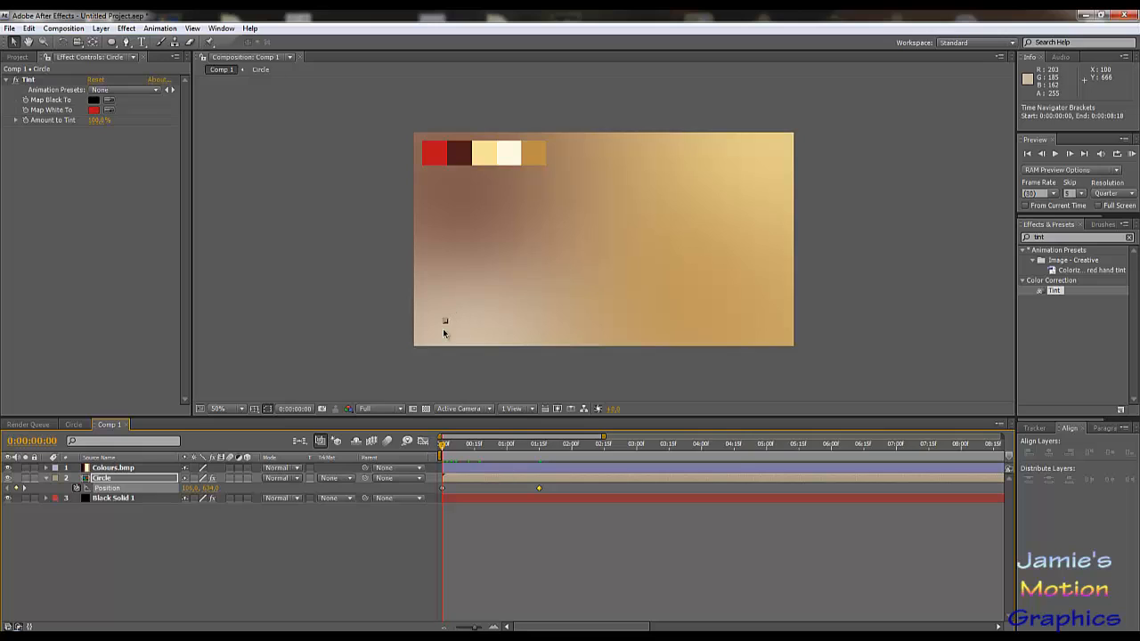
pyautogui.moveTo(441, 451)
pyautogui.mouseDown()
pyautogui.moveTo(565, 455)
pyautogui.moveTo(441, 454)
pyautogui.moveTo(503, 465)
pyautogui.moveTo(438, 454)
pyautogui.mouseUp()
pyautogui.moveTo(446, 321); pyautogui.dragTo(420, 348)
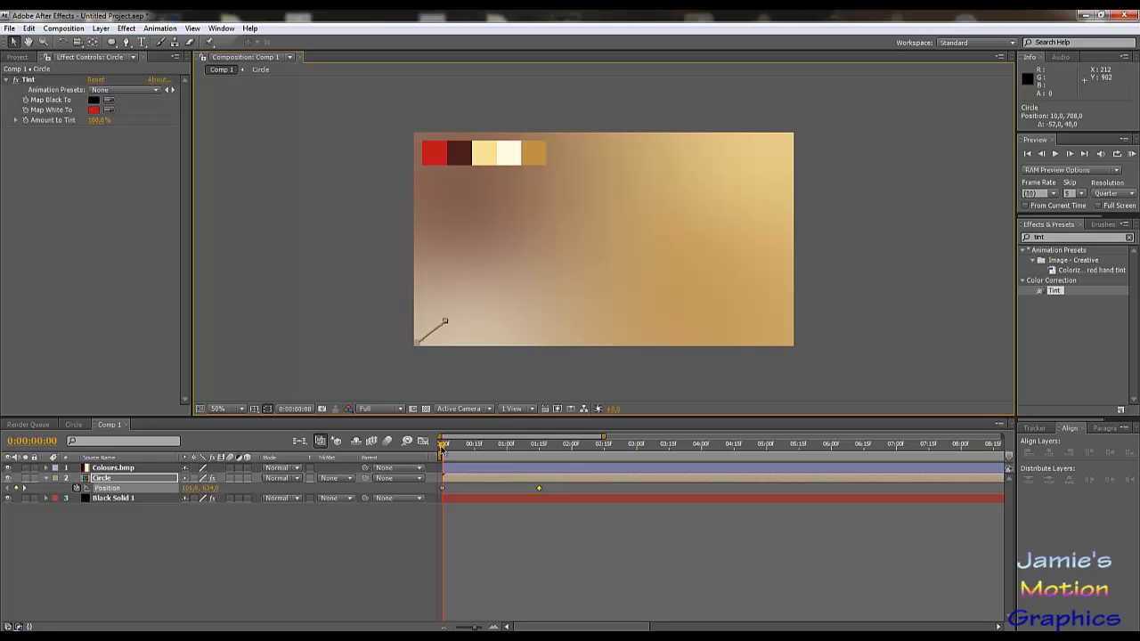
pyautogui.moveTo(440, 453); pyautogui.dragTo(450, 453)
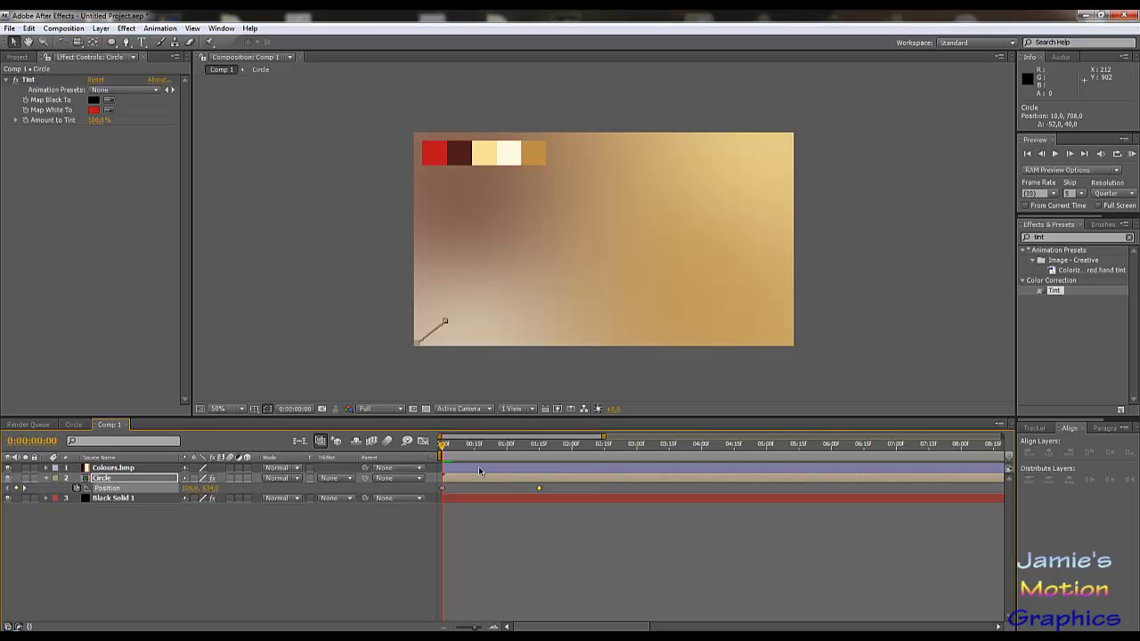
pyautogui.hotkey('ctrl', 'z')
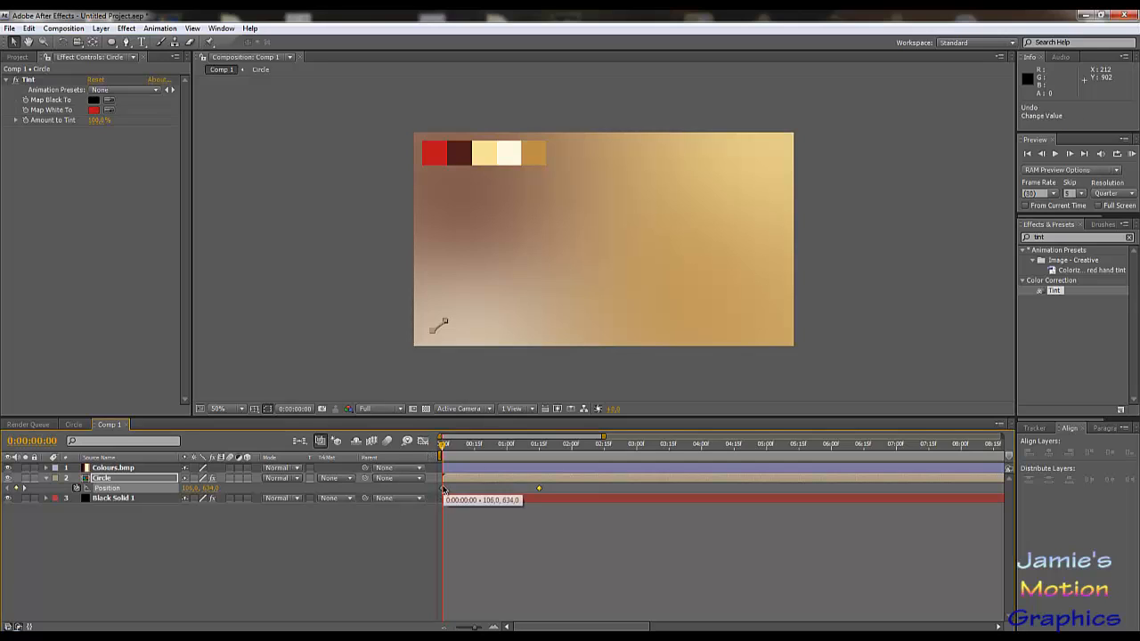
pyautogui.hotkey('ctrl', 'z')
# - Set the Circle layer's first Position keyframe to 0, 720 so the motion starts exactly at the composition's lower-left corner
pyautogui.click(444, 490)
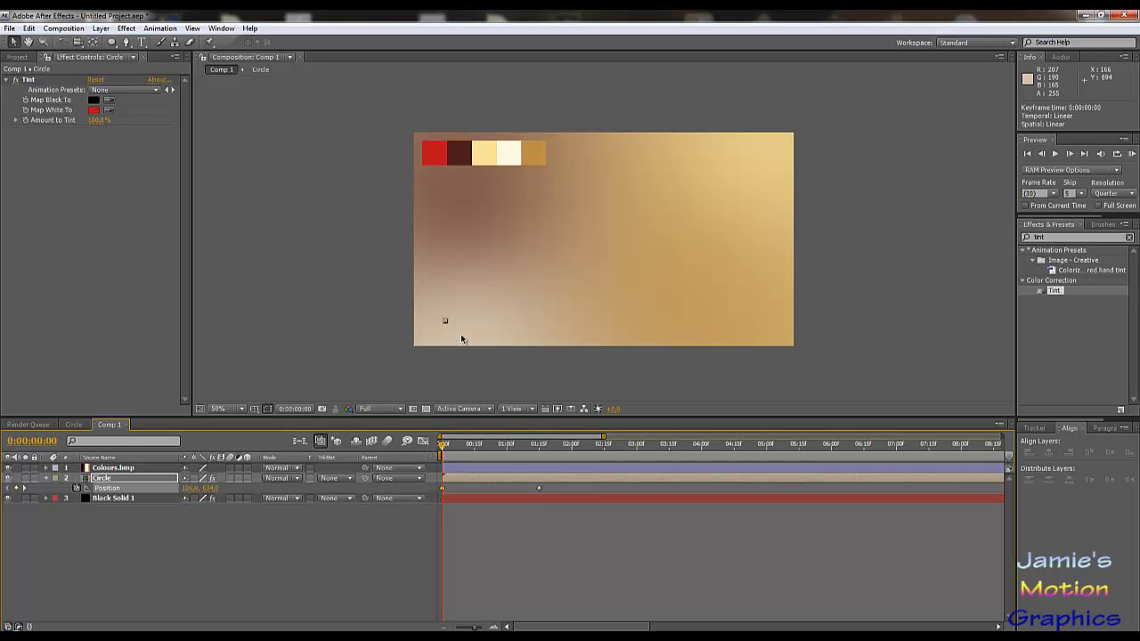
pyautogui.scroll(2, 437, 337)
pyautogui.moveTo(385, 360); pyautogui.dragTo(993, 152)
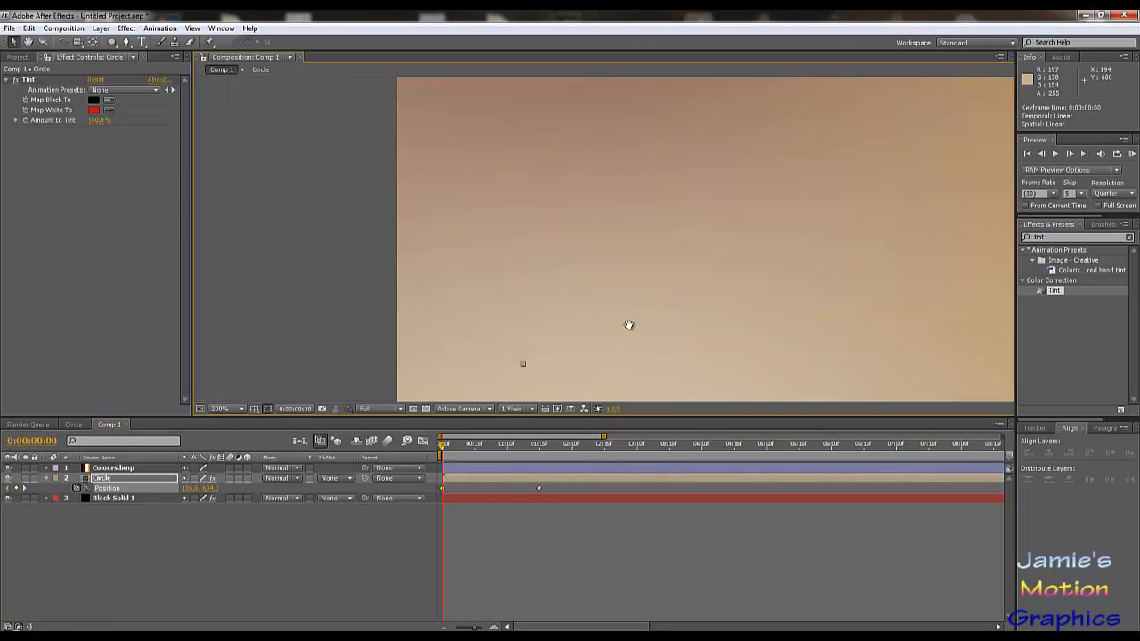
pyautogui.moveTo(630, 326); pyautogui.dragTo(658, 220)
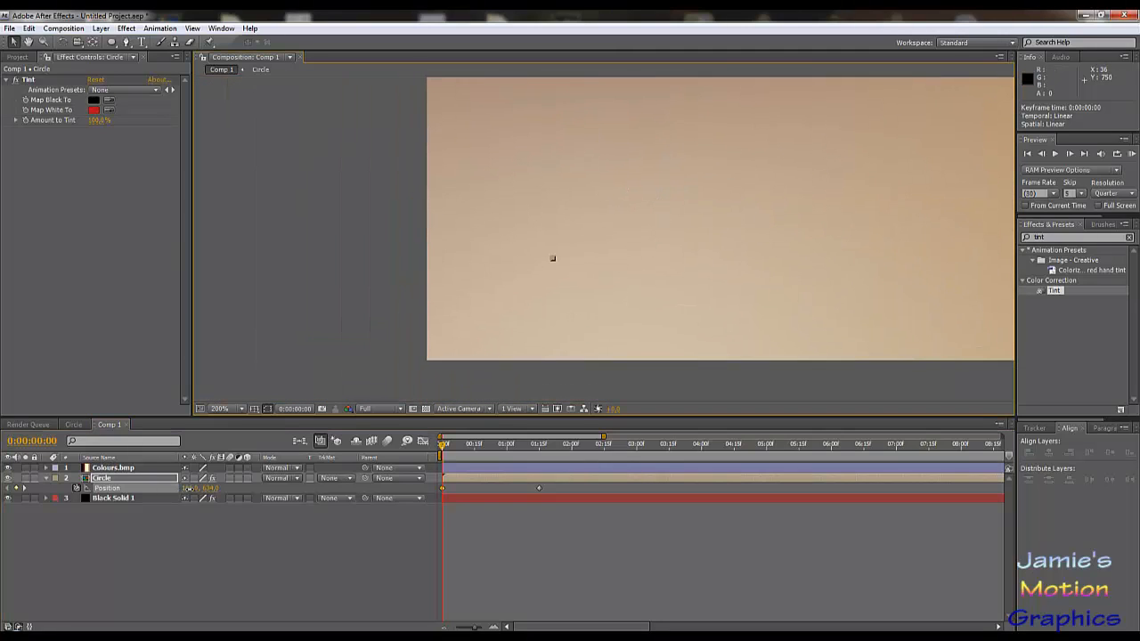
pyautogui.moveTo(181, 491); pyautogui.dragTo(129, 489)
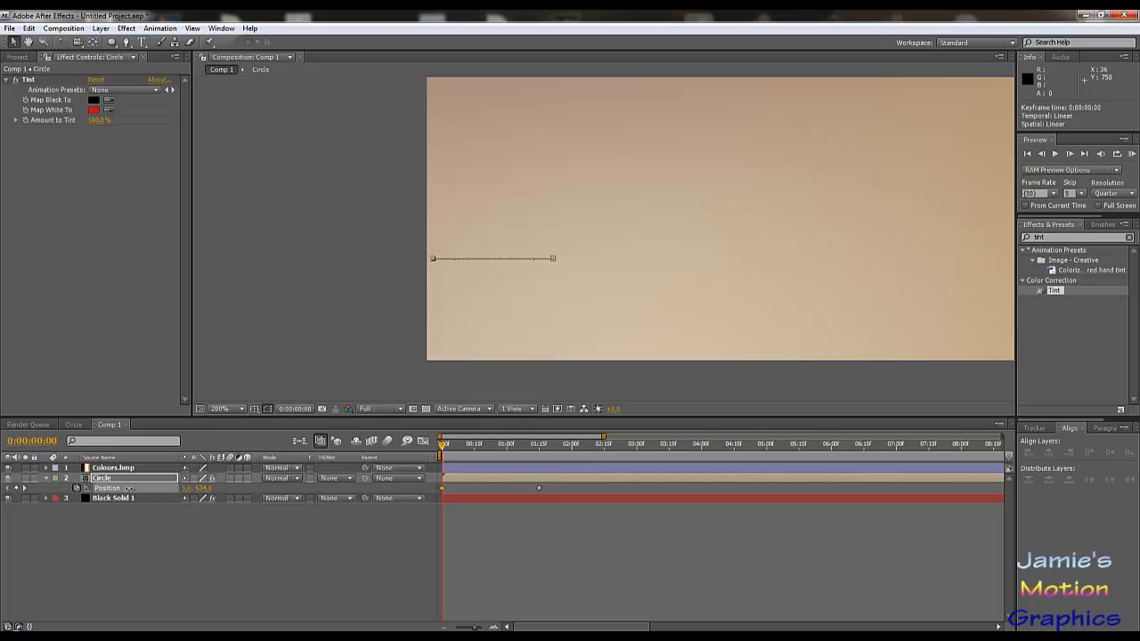
pyautogui.moveTo(201, 489); pyautogui.dragTo(242, 492)
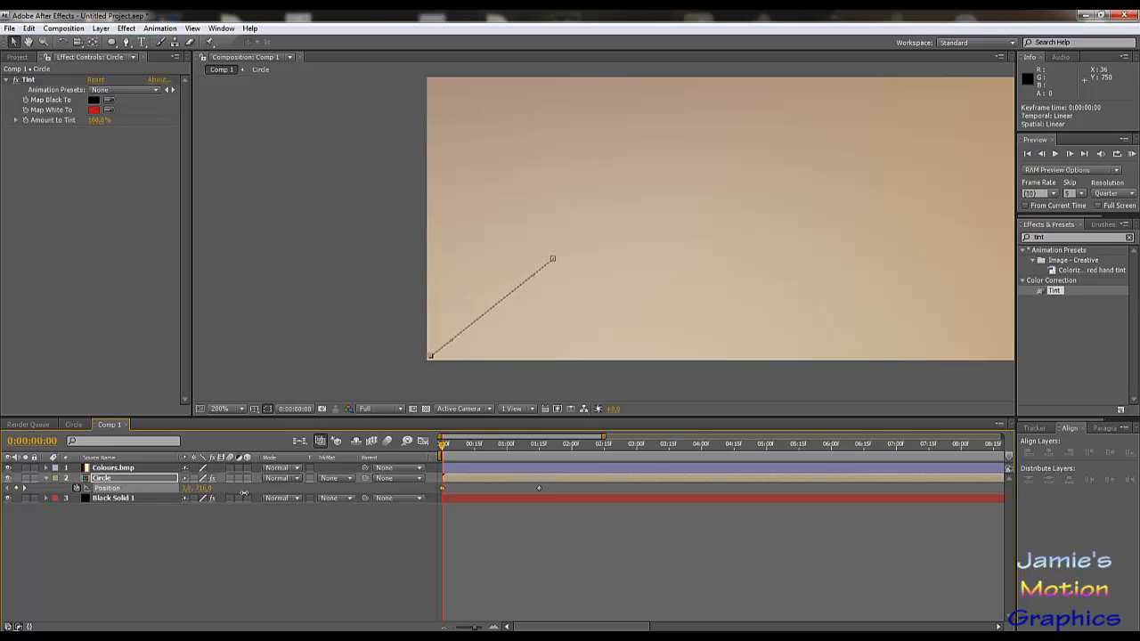
pyautogui.moveTo(431, 357); pyautogui.dragTo(428, 359)
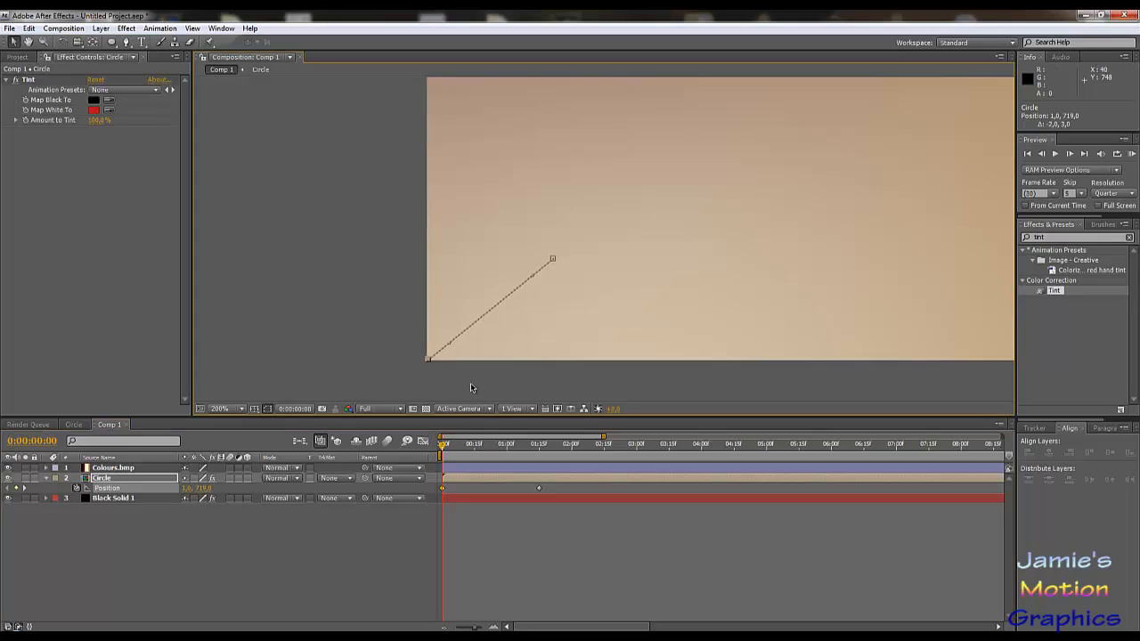
pyautogui.click(194, 488)
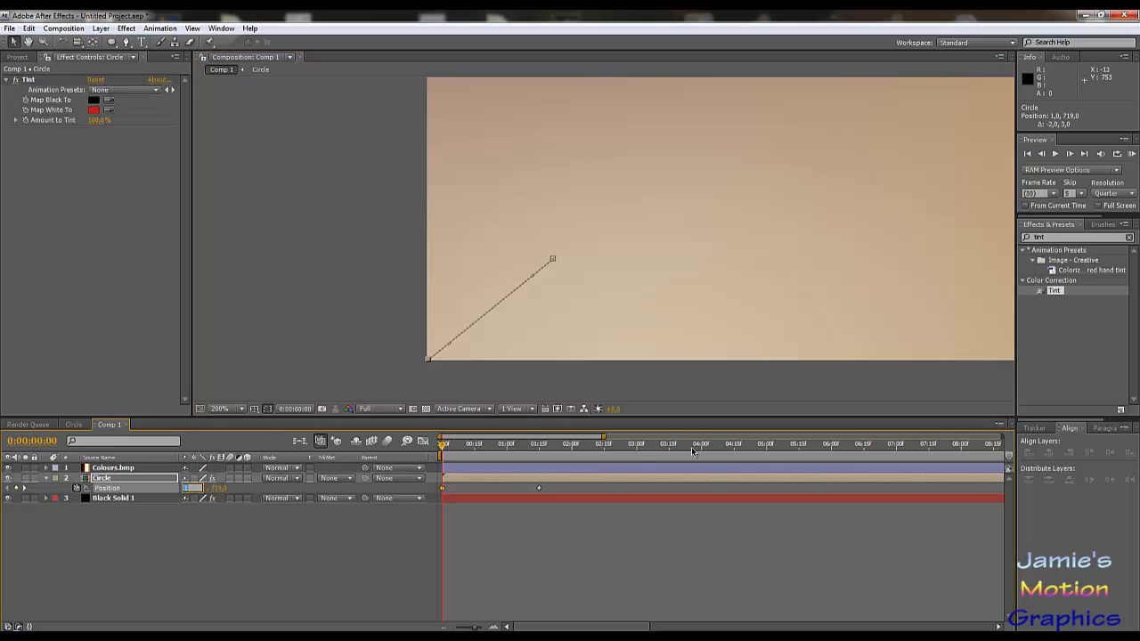
pyautogui.press('Tab')
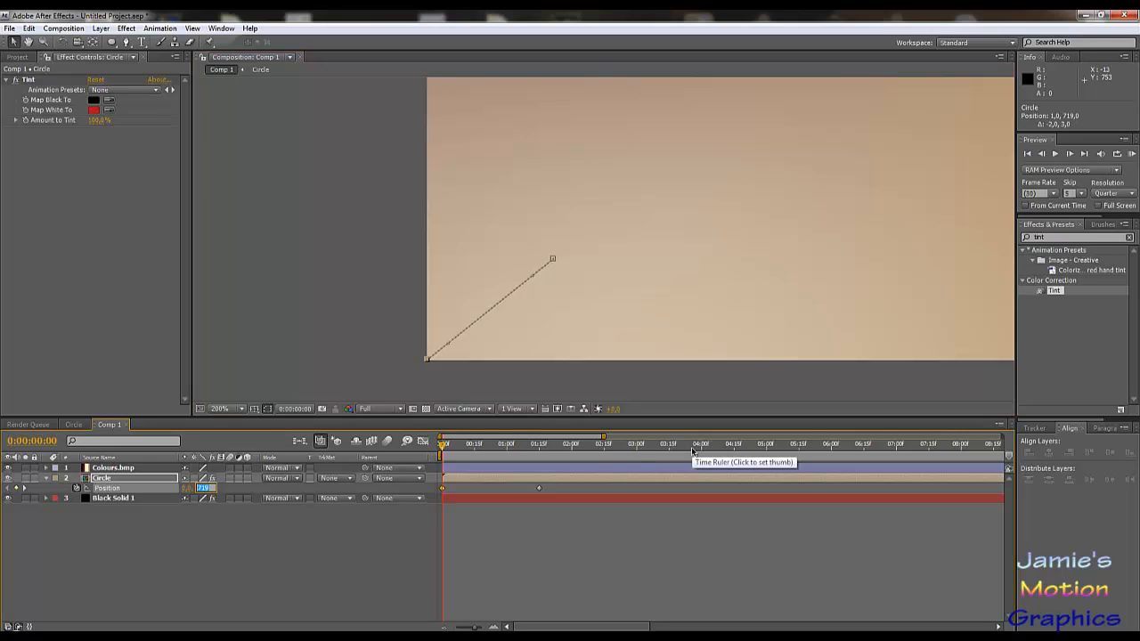
pyautogui.write('720')
pyautogui.press('Return')
# - Play back the ring's scale and position animation and check its final placement within the whole composition
pyautogui.click(1056, 153)
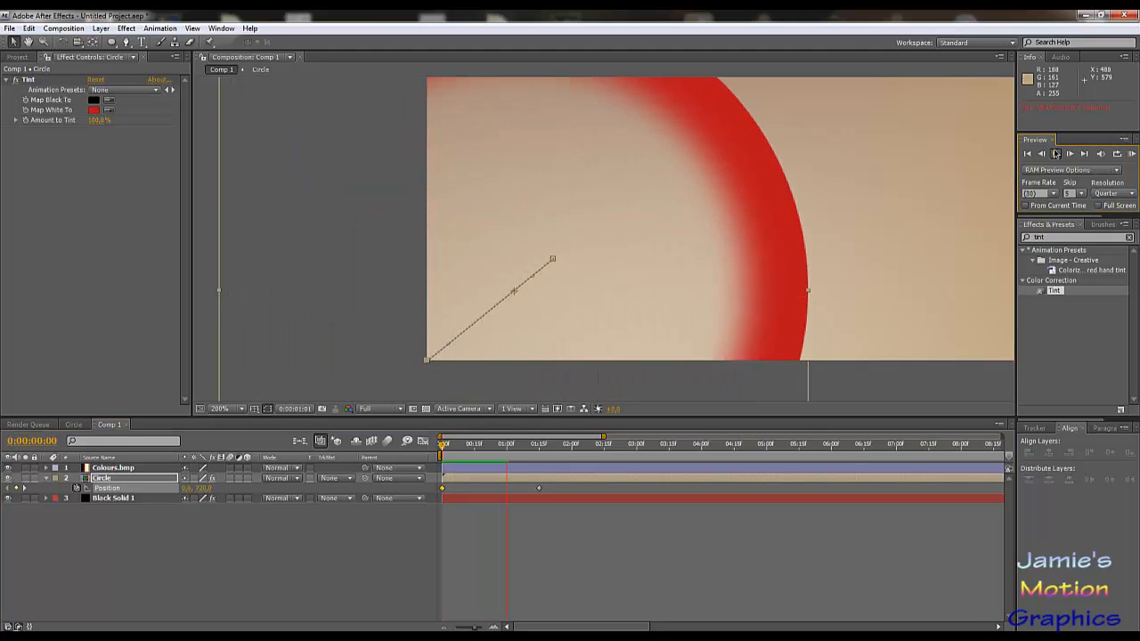
pyautogui.click(1055, 154)
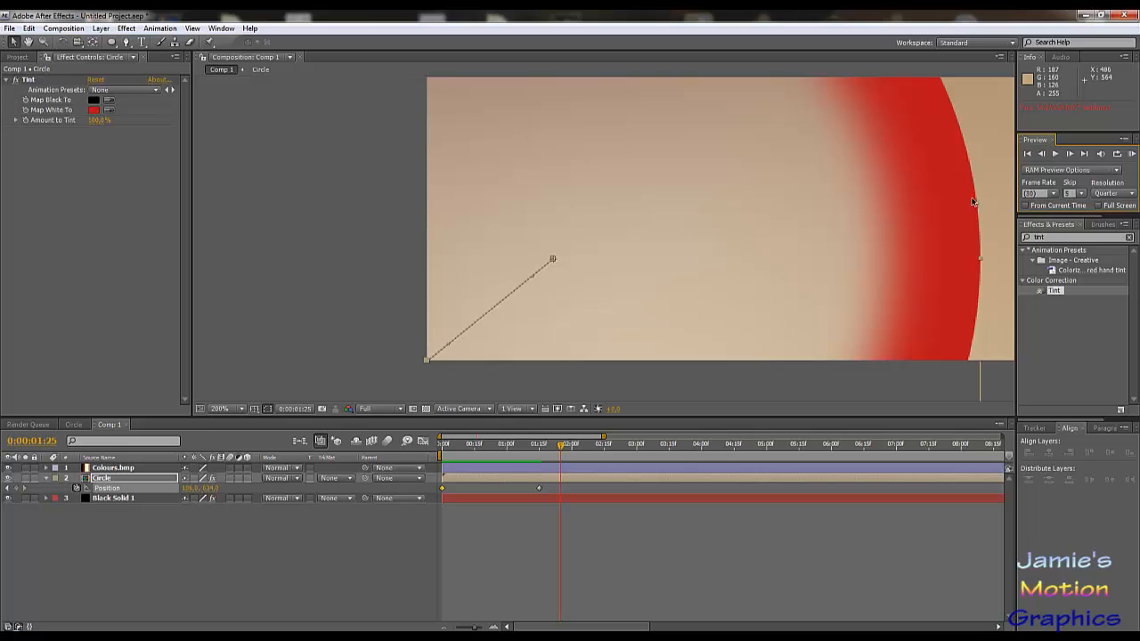
pyautogui.scroll(-2, 772, 377)
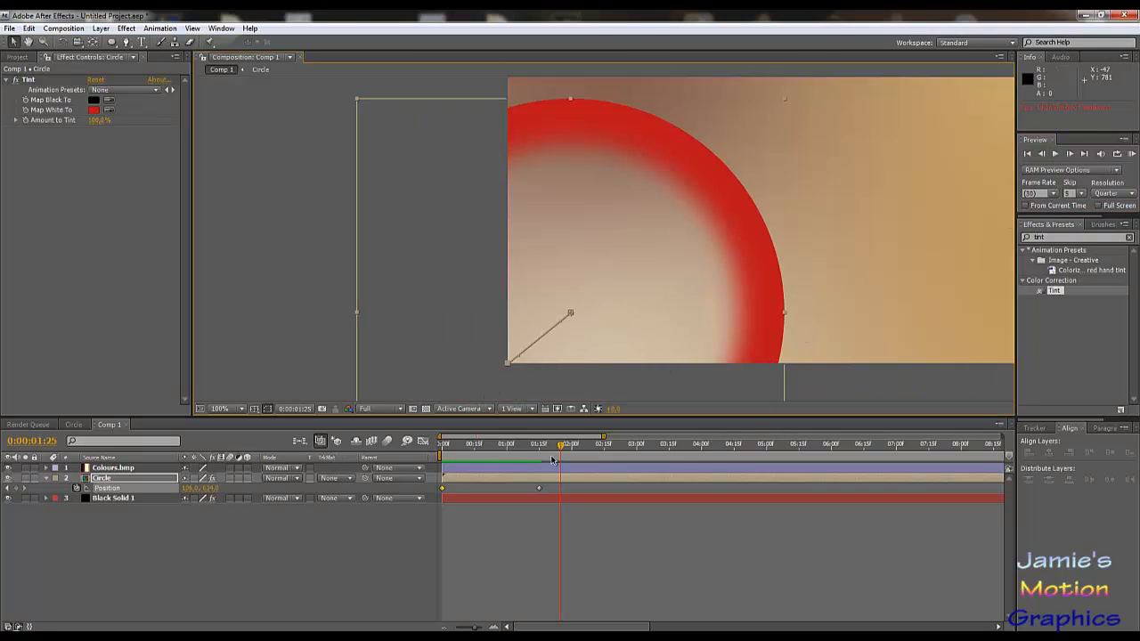
pyautogui.moveTo(561, 451)
pyautogui.mouseDown()
pyautogui.moveTo(444, 458)
pyautogui.moveTo(575, 467)
pyautogui.mouseUp()
pyautogui.scroll(-4, 716, 285)
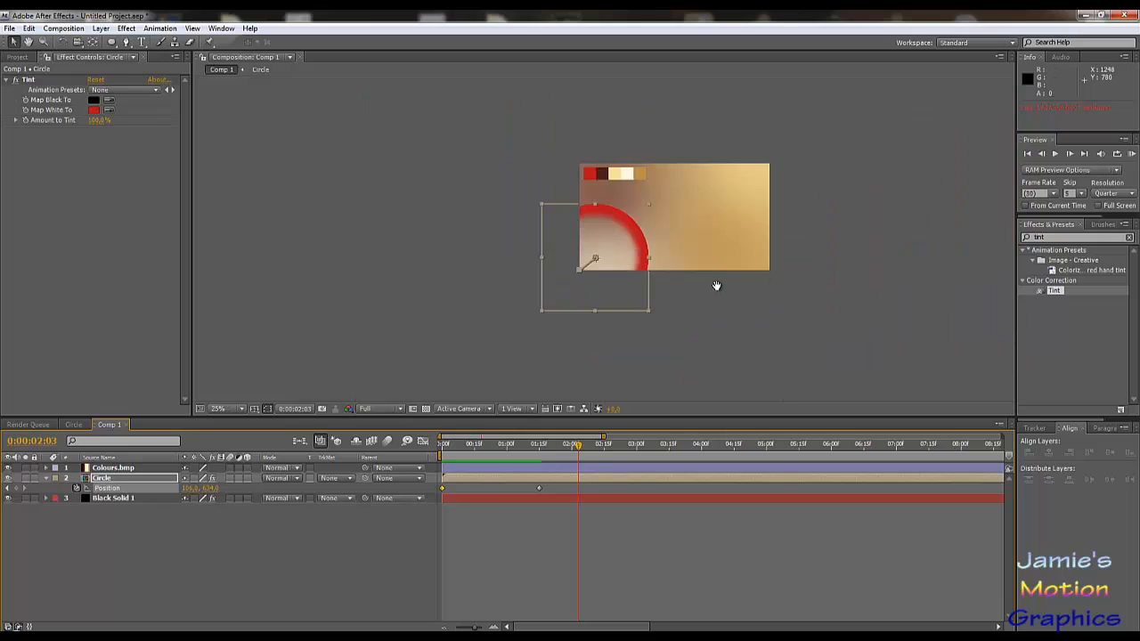
# - Duplicate the red Circle layer and tint the copy's white with the dark brown swatch from the palette image
pyautogui.scroll(2, 658, 316)
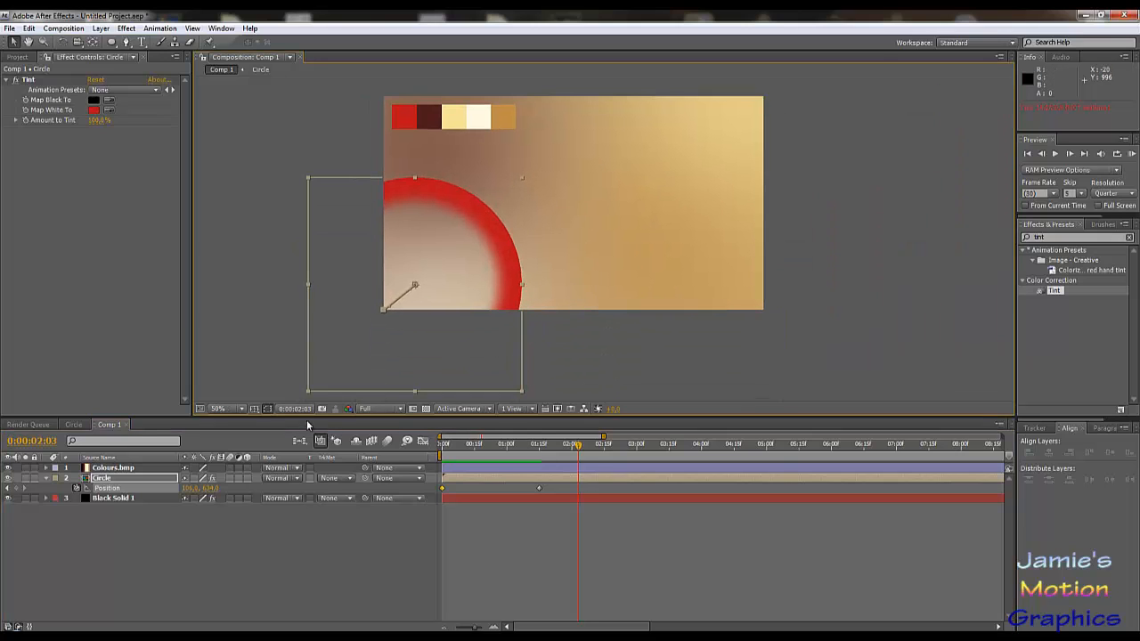
pyautogui.click(127, 480)
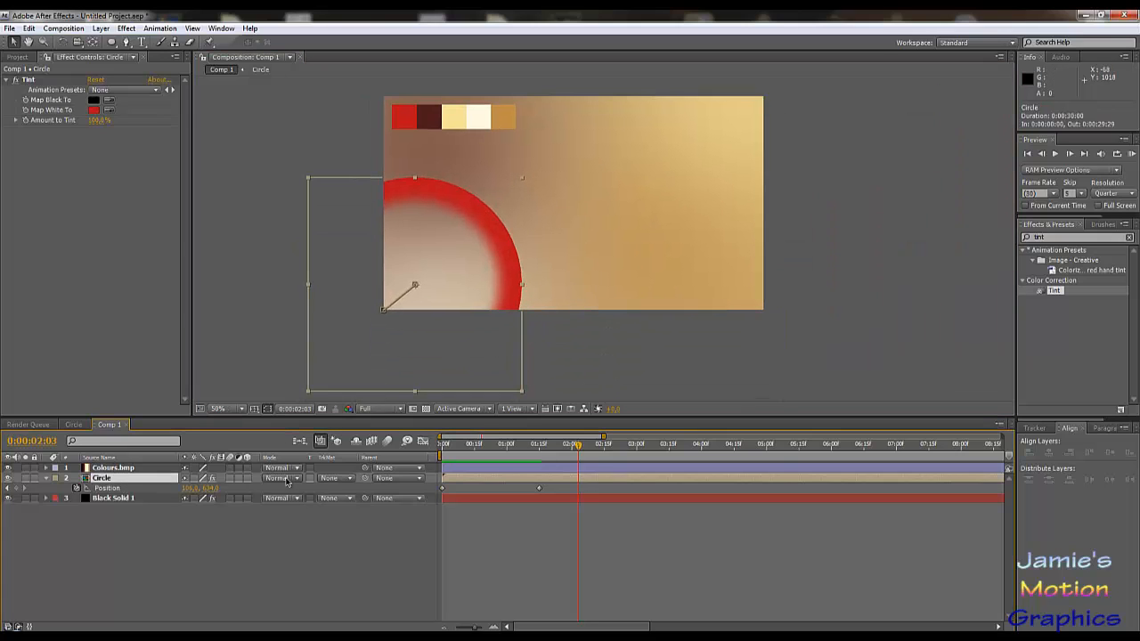
pyautogui.hotkey('ctrl', 'd')
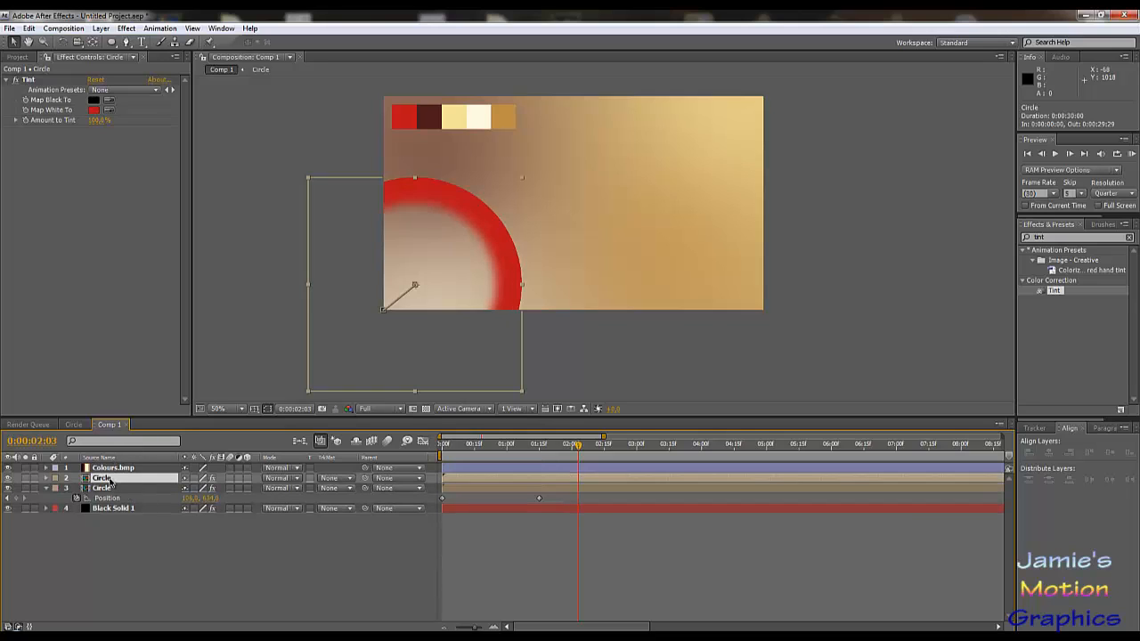
pyautogui.click(108, 110)
pyautogui.click(431, 114)
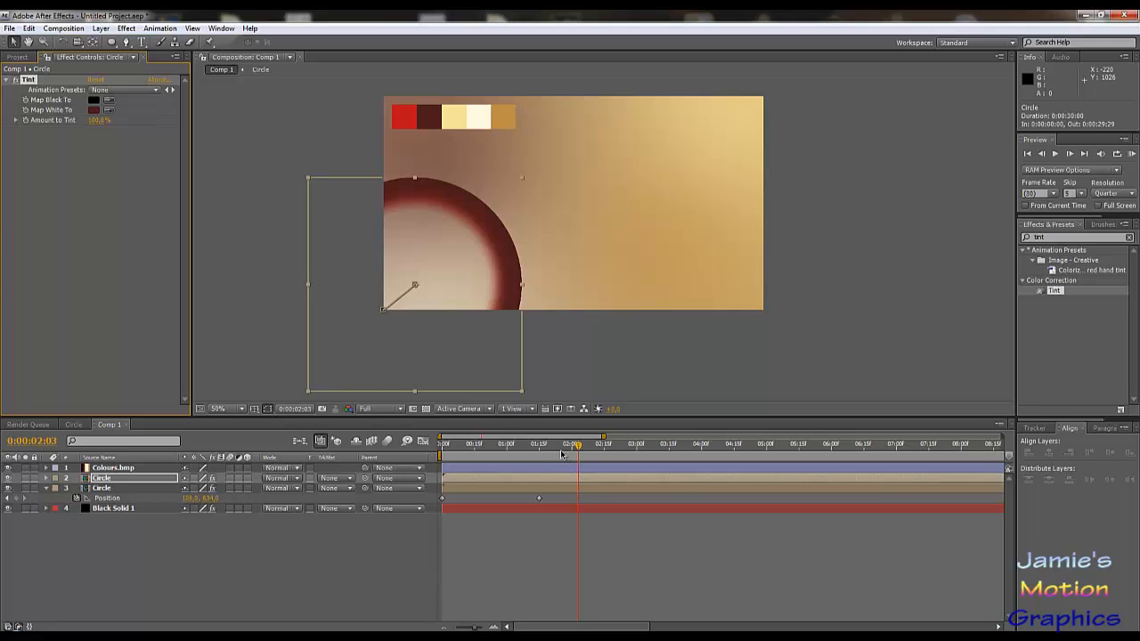
# - Set the original Circle layer's Position keyframe at 0:00:00:00 to 1280, 720, the composition's lower-right corner
pyautogui.moveTo(561, 454); pyautogui.dragTo(437, 460)
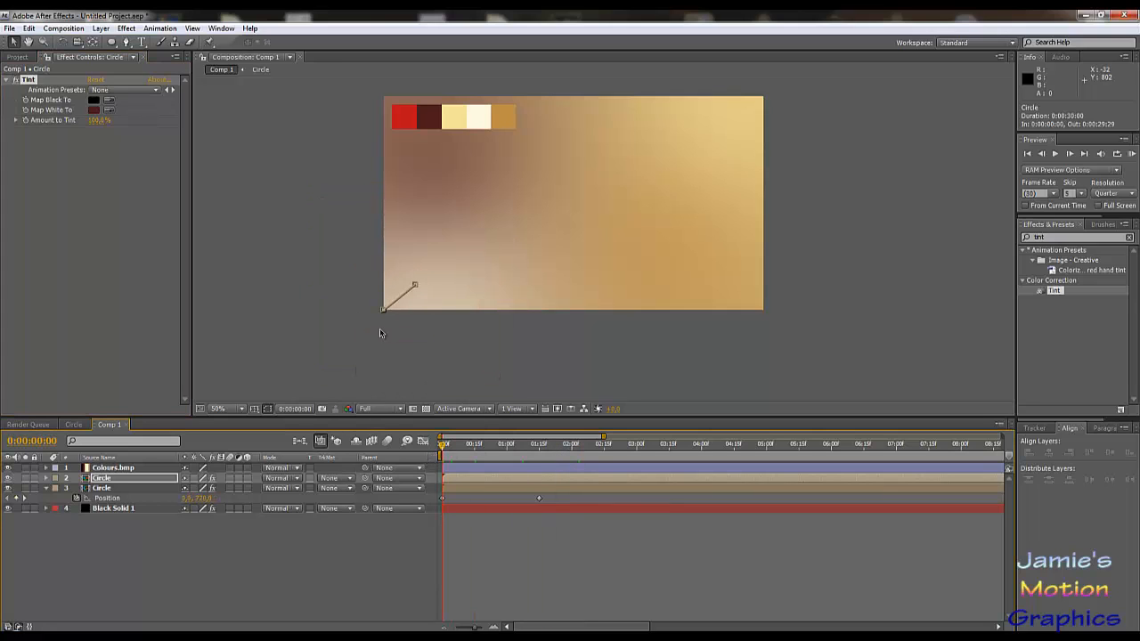
pyautogui.click(190, 498)
pyautogui.press('Return')
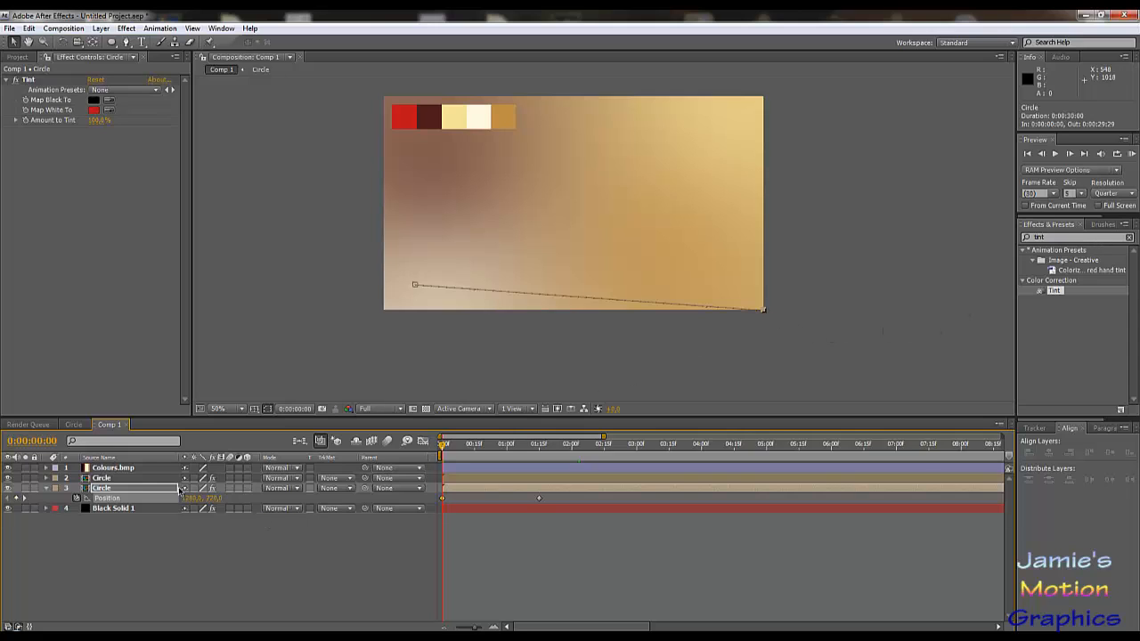
# - Set the original Circle layer's horizontal Position to 1174 at 0:00:01:15, keeping the vertical value at 634
pyautogui.moveTo(494, 444); pyautogui.dragTo(539, 455)
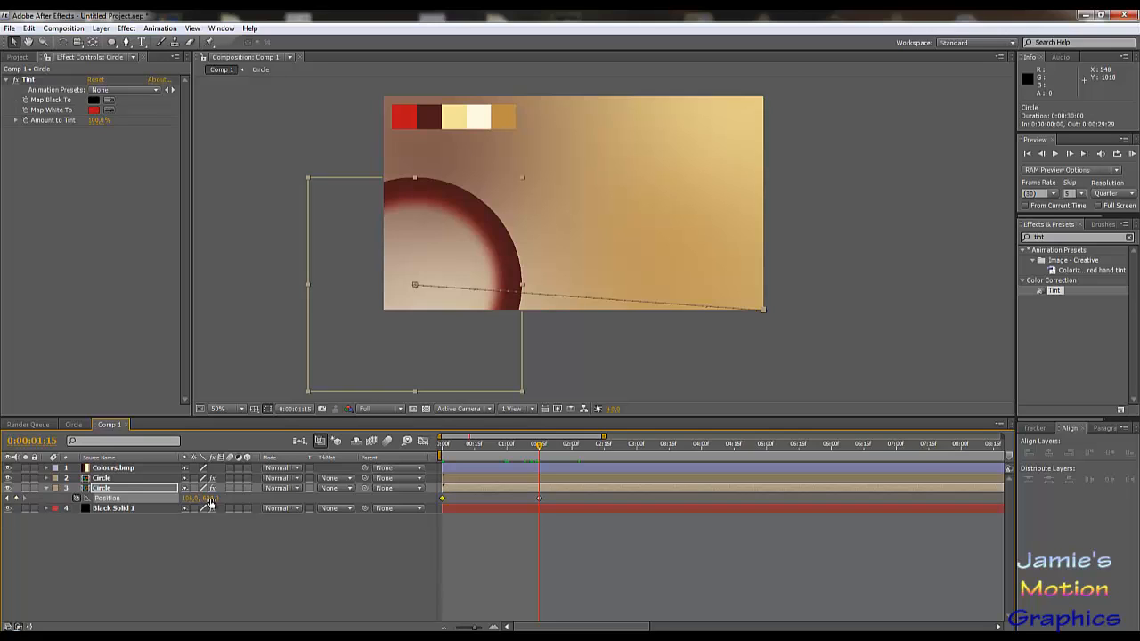
pyautogui.moveTo(214, 498); pyautogui.dragTo(228, 498)
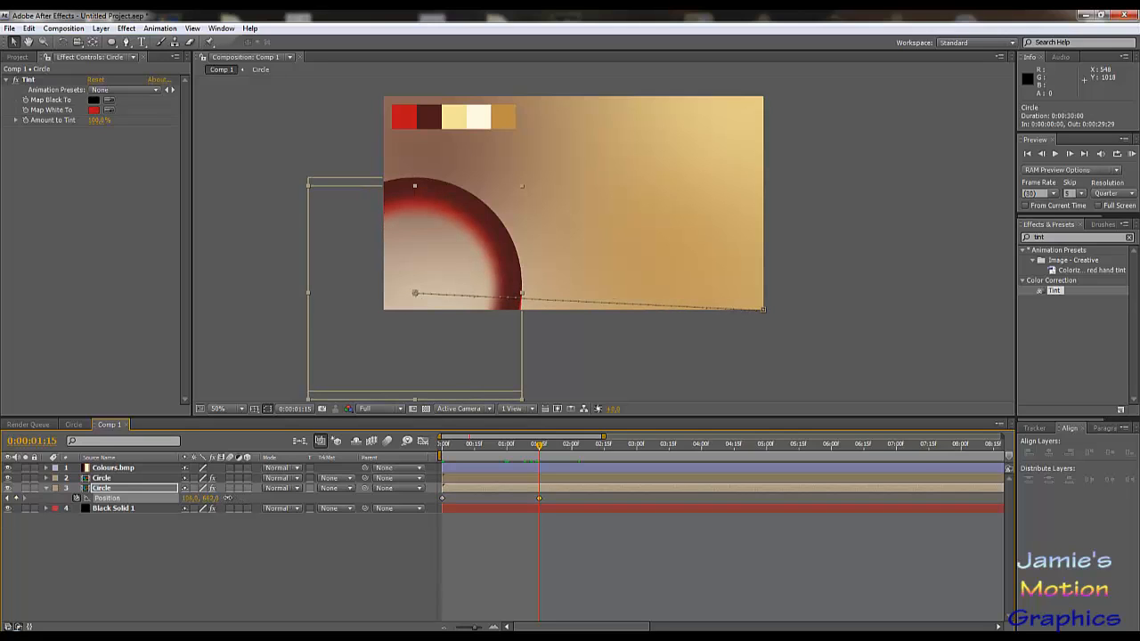
pyautogui.hotkey('ctrl', 'z')
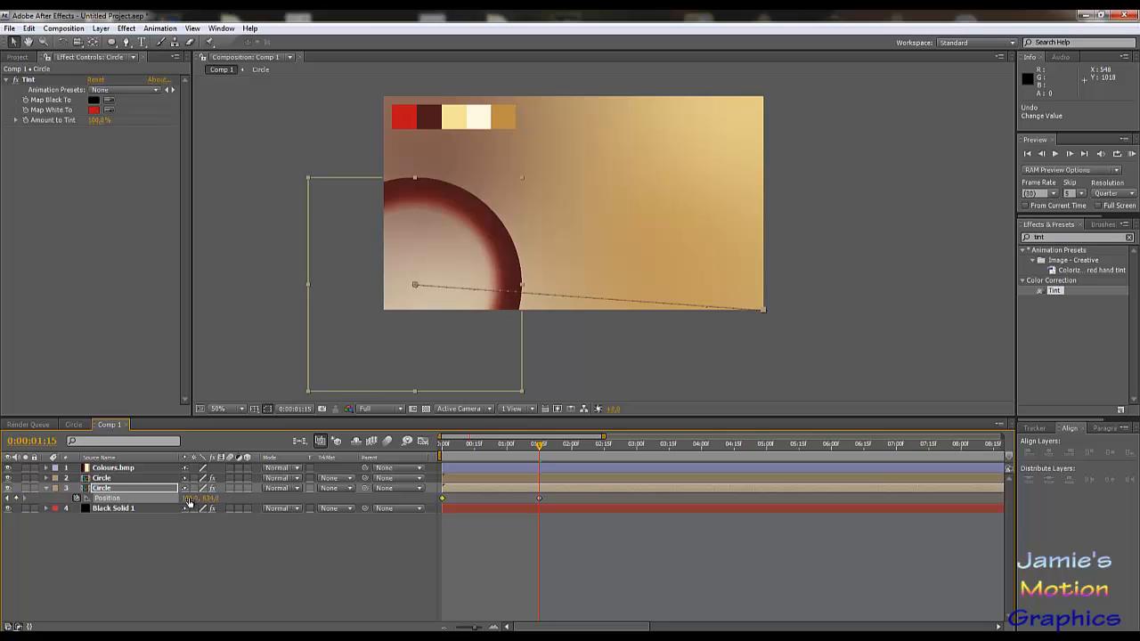
pyautogui.moveTo(192, 498); pyautogui.dragTo(807, 514)
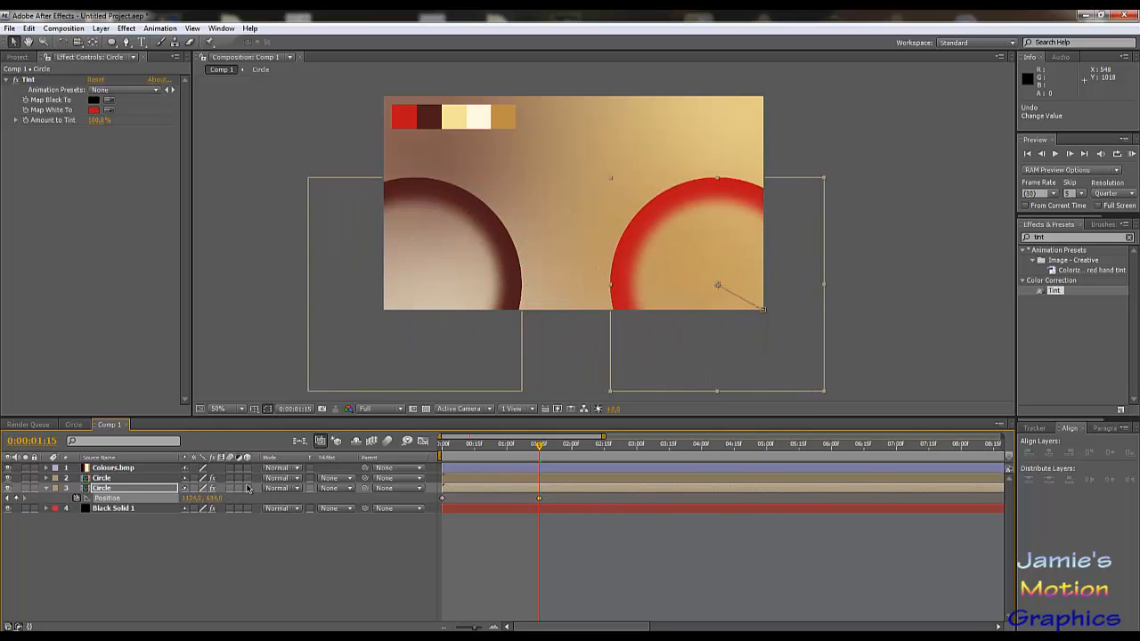
pyautogui.click(196, 498)
pyautogui.write('1174')
pyautogui.press('Return')
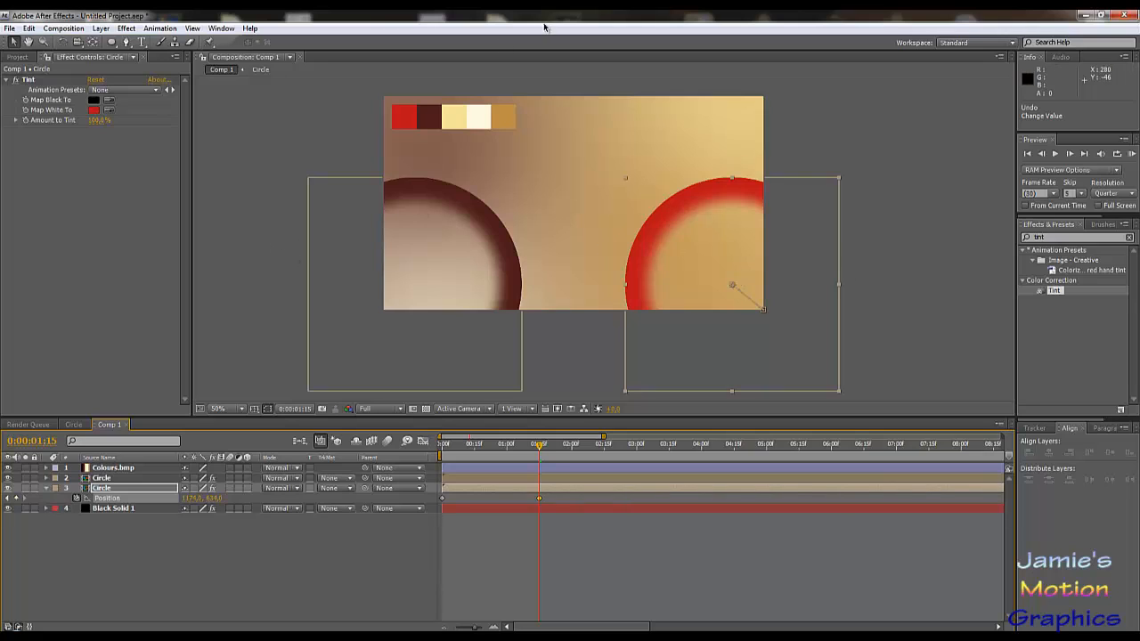
# - Scrub past both rings' growth and tint the lower-right ring with the dark brown palette swatch
pyautogui.click(547, 347)
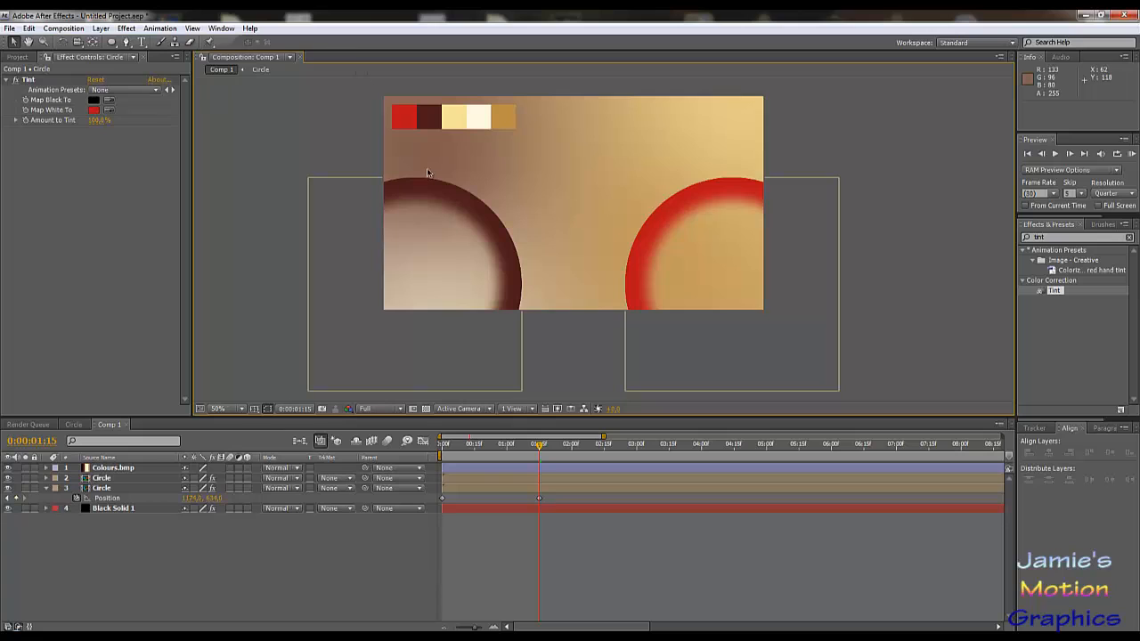
pyautogui.moveTo(541, 448); pyautogui.dragTo(606, 473)
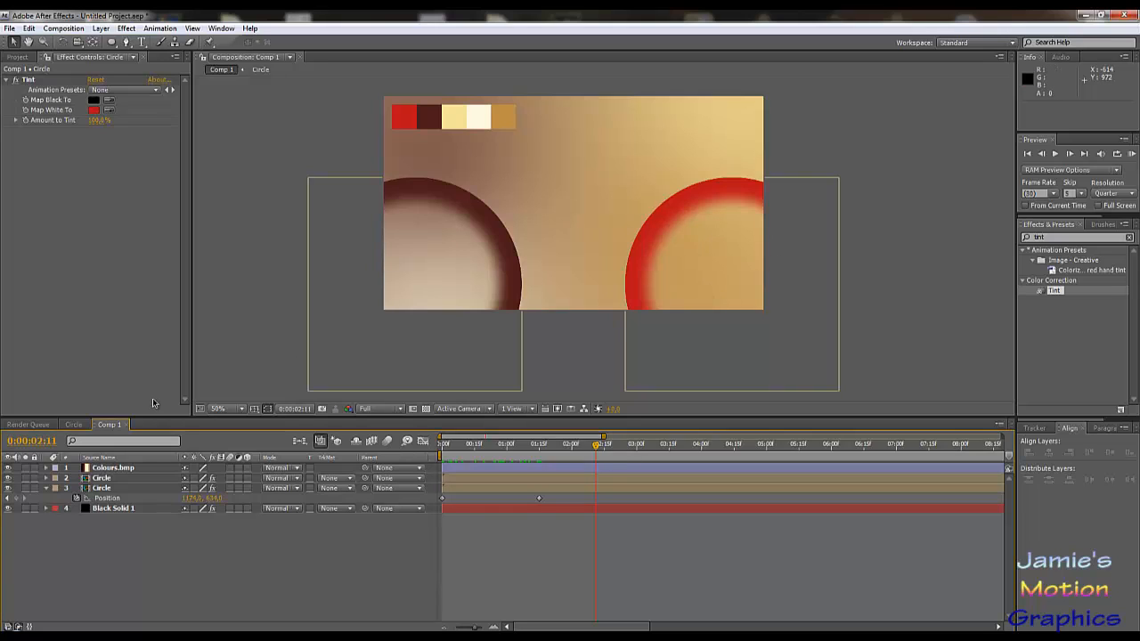
pyautogui.click(114, 490)
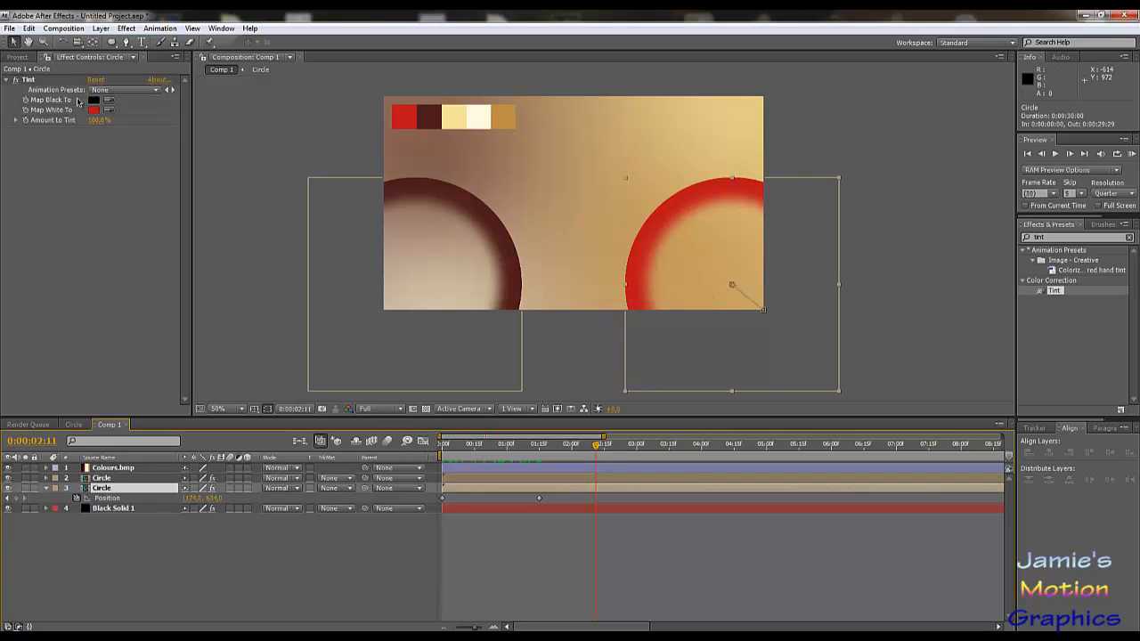
pyautogui.click(108, 113)
pyautogui.click(429, 117)
# - Tint the lower-left ring with the red palette swatch and check the composition with the Colours.bmp layer temporarily hidden
pyautogui.click(101, 478)
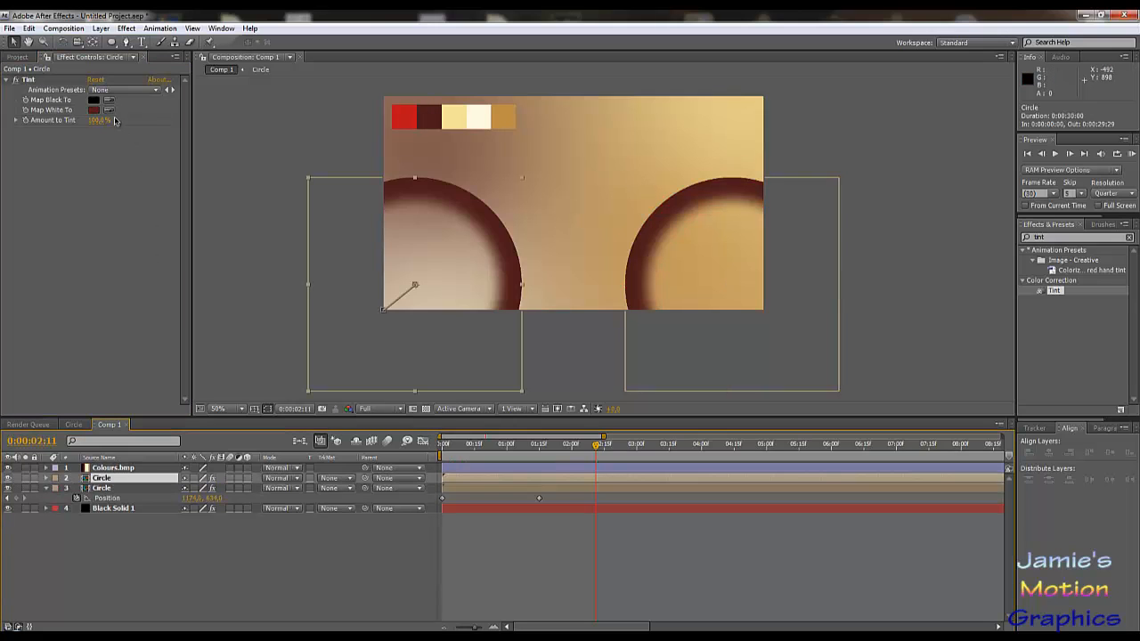
pyautogui.click(108, 110)
pyautogui.click(405, 116)
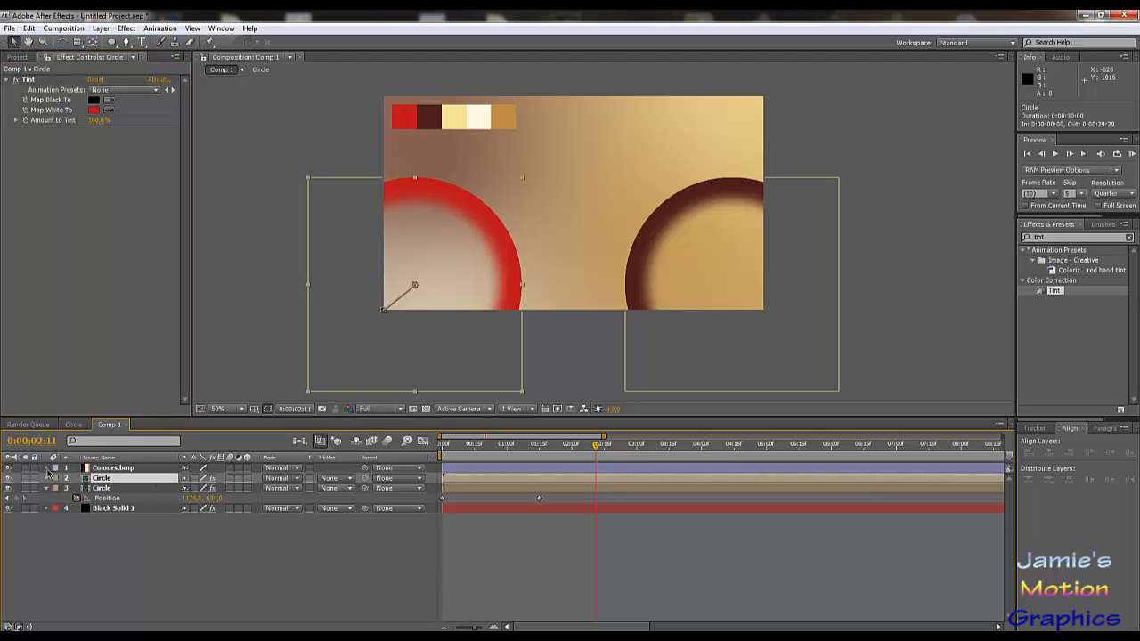
pyautogui.click(9, 469)
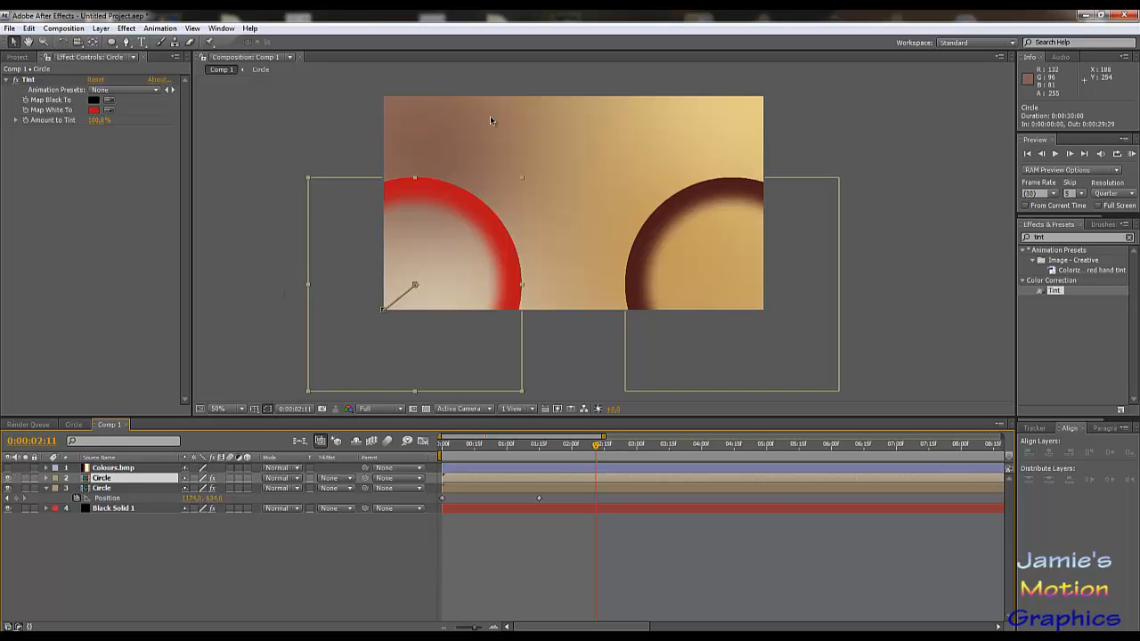
pyautogui.click(9, 468)
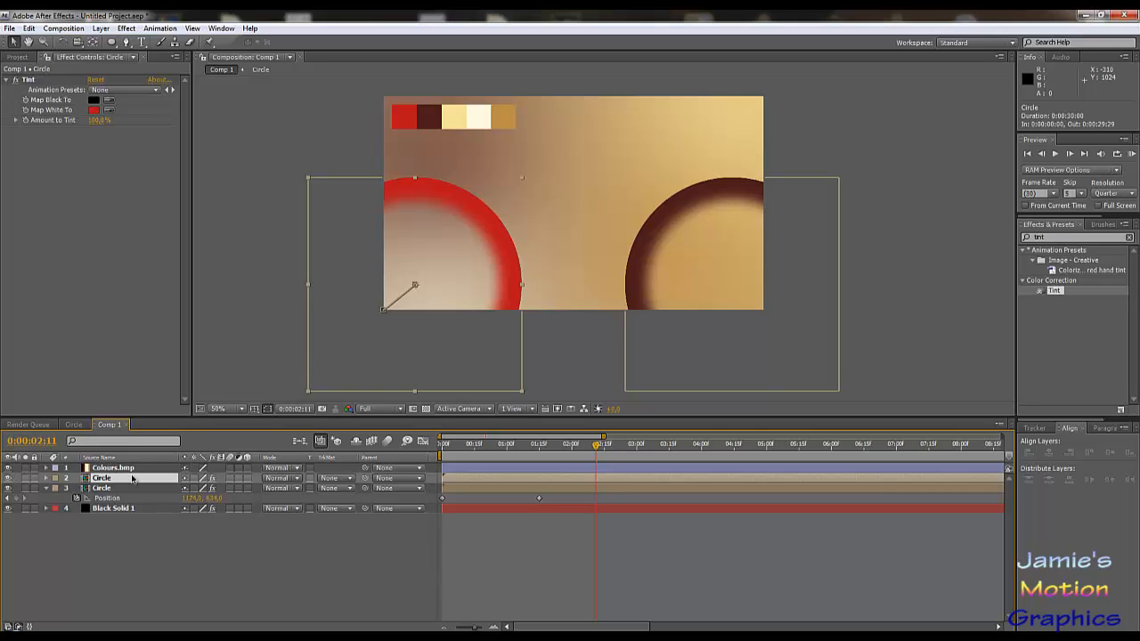
# - Duplicate the lower-left ring's layer and reduce the copy's Position animation to a single keyframe at 0:00:00:00
pyautogui.hotkey('ctrl', 'd')
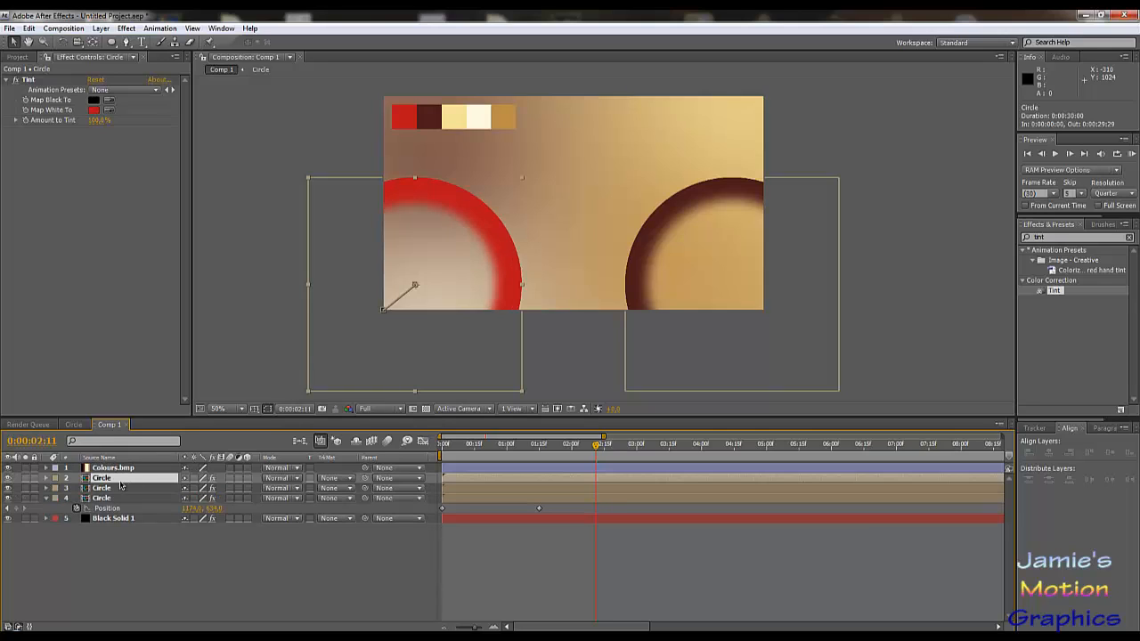
pyautogui.moveTo(120, 483)
pyautogui.mouseDown()
pyautogui.moveTo(130, 467)
pyautogui.moveTo(137, 486)
pyautogui.mouseUp()
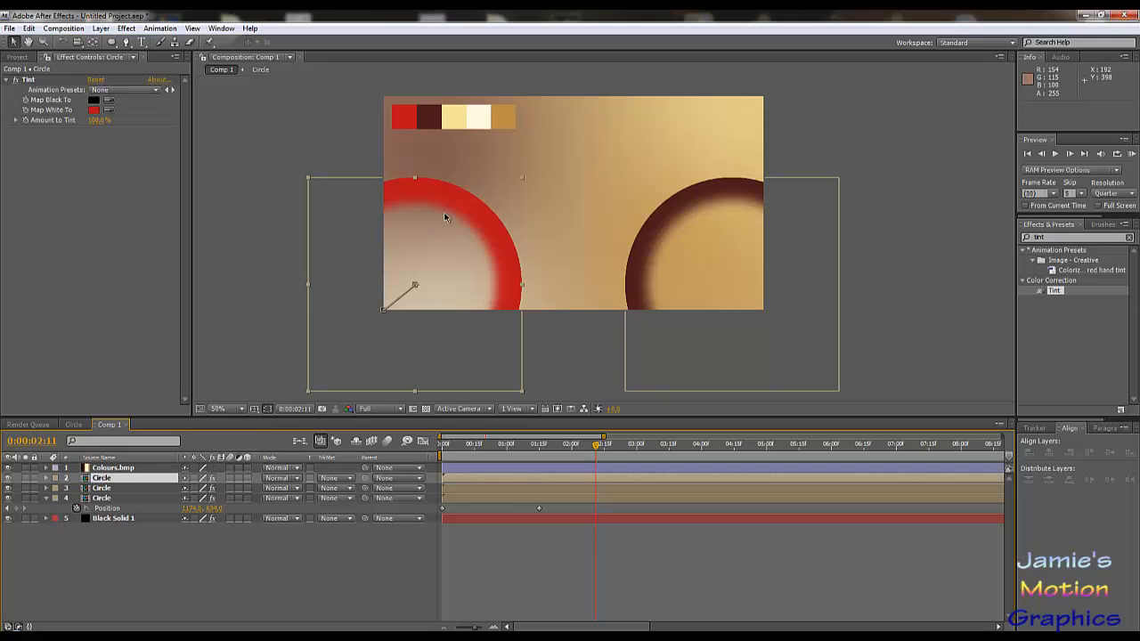
pyautogui.click(483, 444)
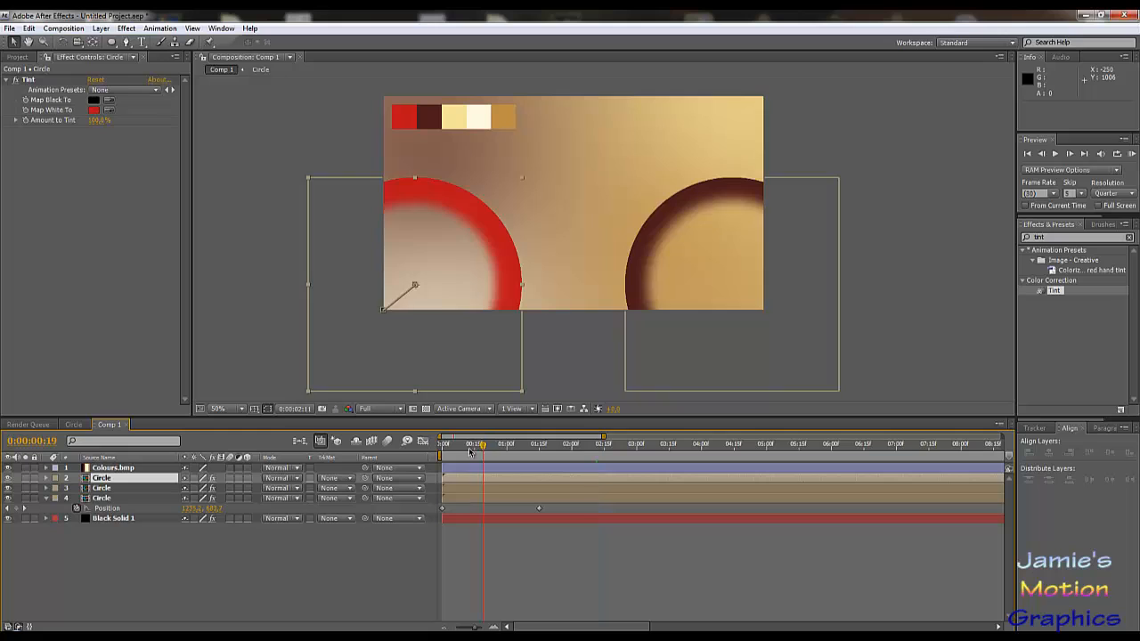
pyautogui.moveTo(470, 451); pyautogui.dragTo(430, 457)
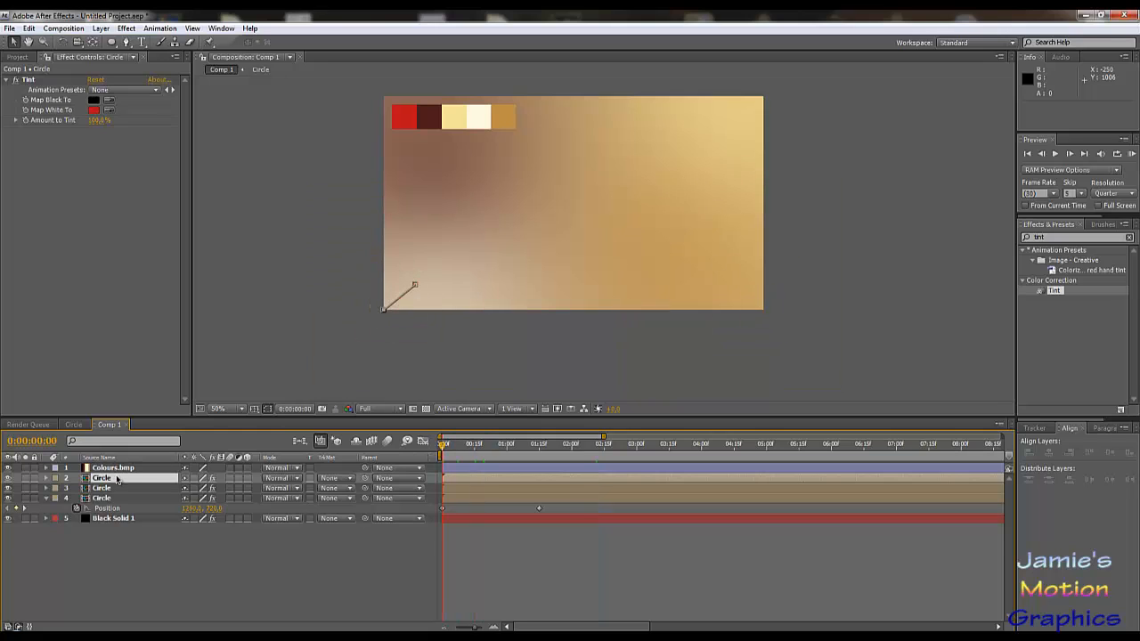
pyautogui.press('u')
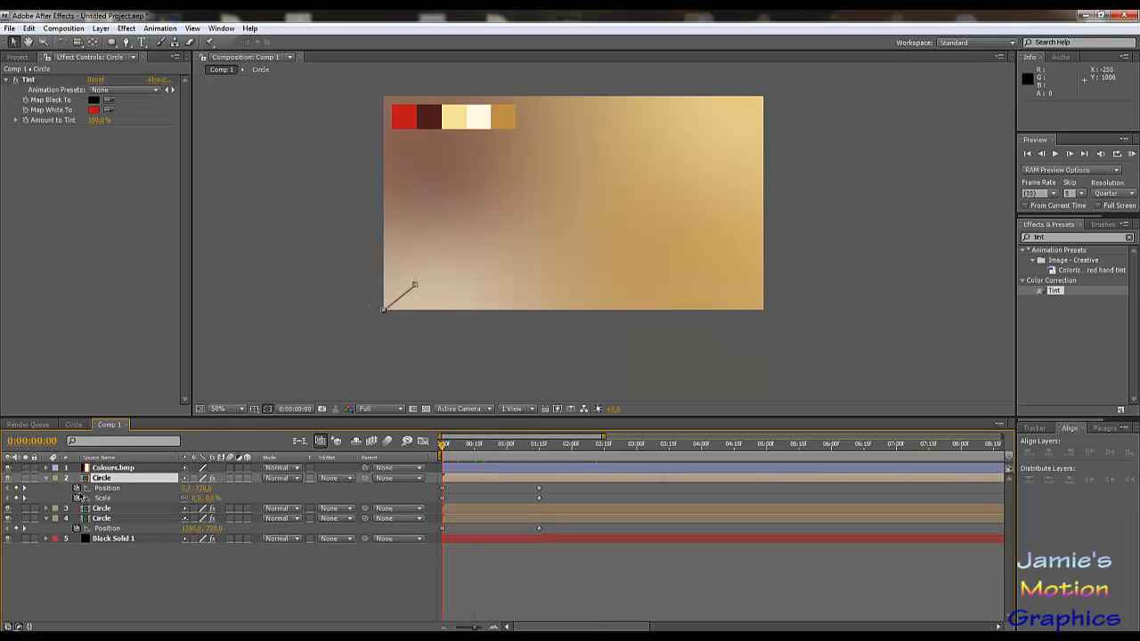
pyautogui.click(79, 490)
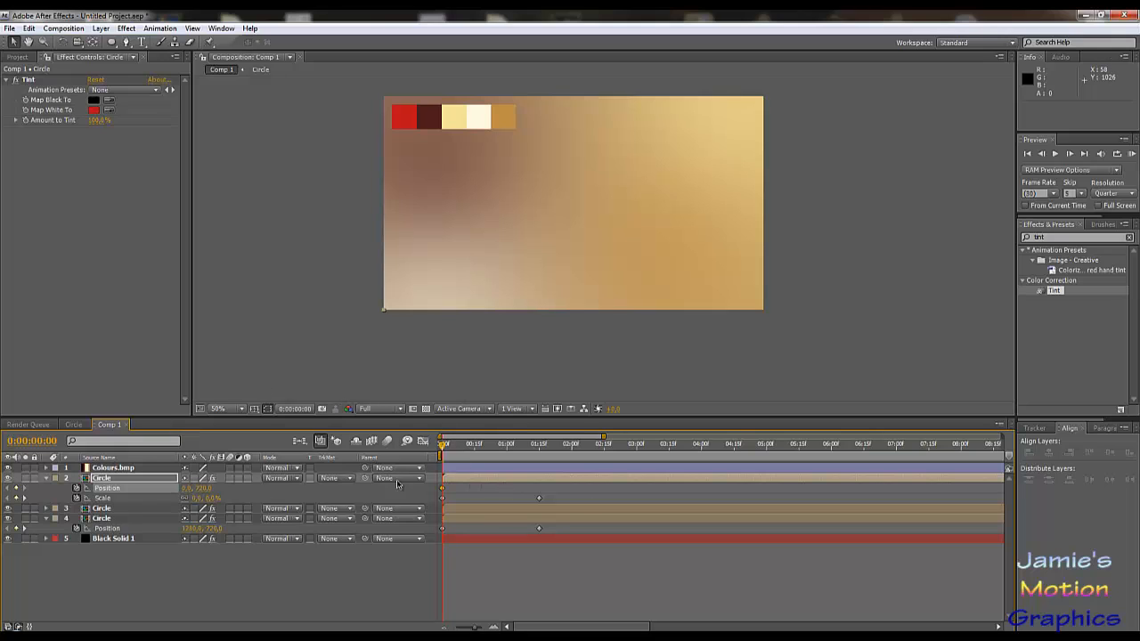
# - Set the new Circle copy's first Position keyframe to 640, 0, the middle of the composition's top edge
pyautogui.click(191, 488)
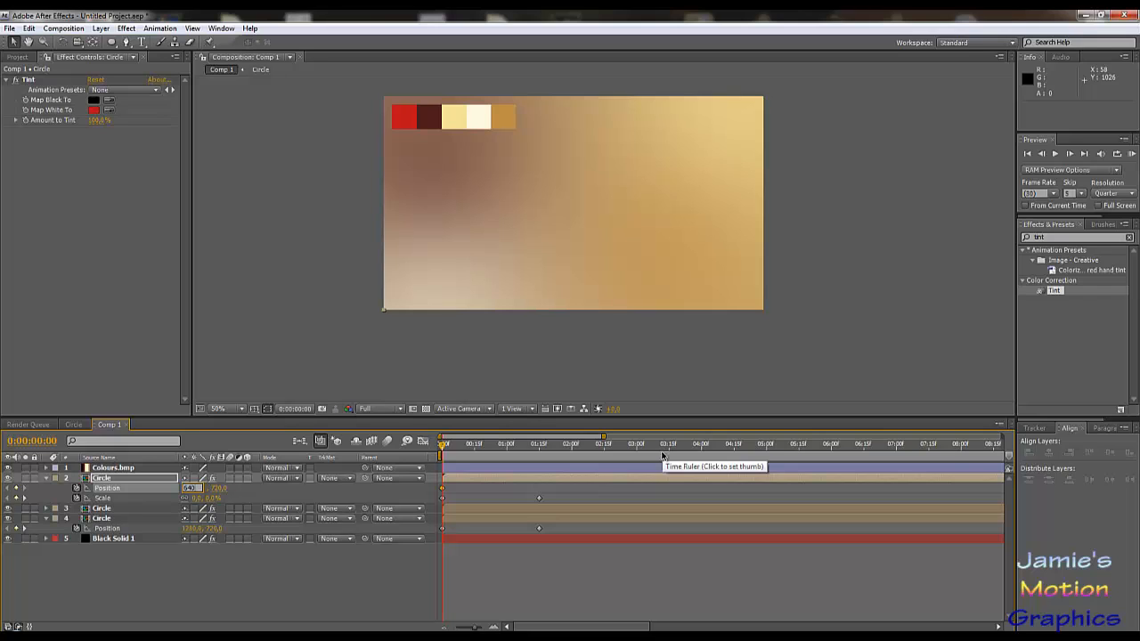
pyautogui.press('Return')
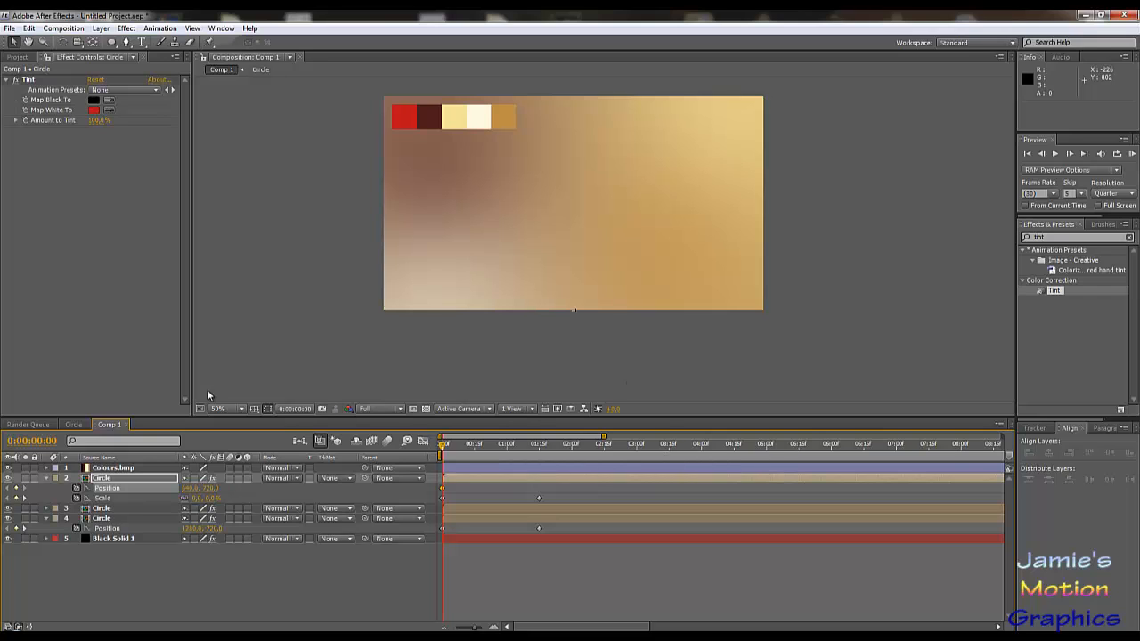
pyautogui.click(212, 488)
pyautogui.write('0')
pyautogui.press('Return')
# - At 0:00:01:15, move the top-center ring down to 640, 72 to add its second Position keyframe
pyautogui.moveTo(468, 448); pyautogui.dragTo(542, 457)
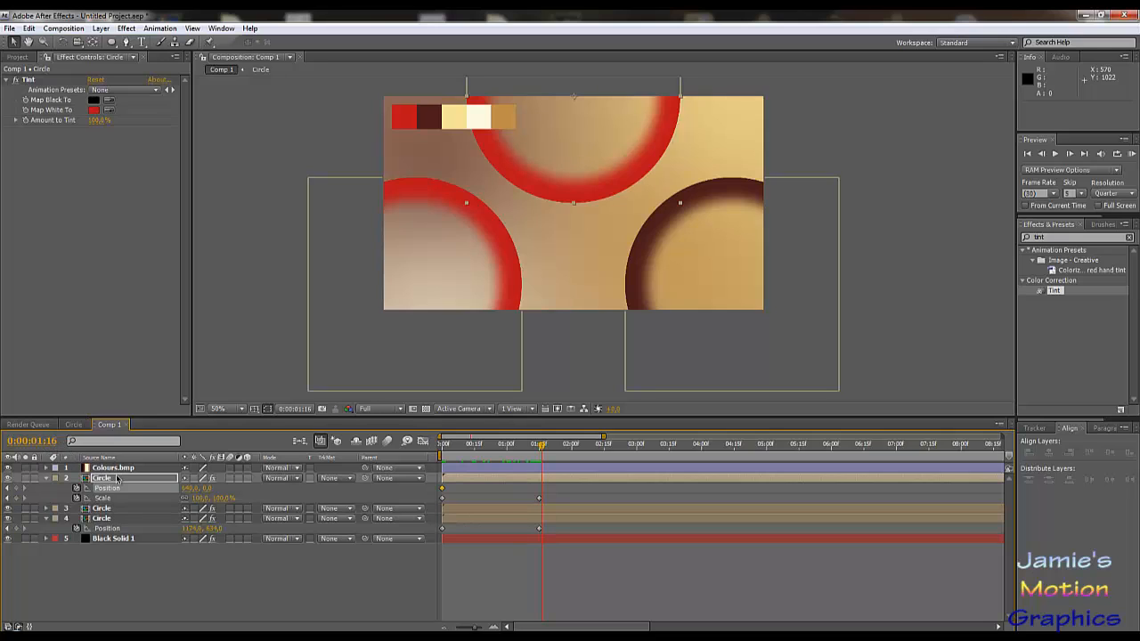
pyautogui.press('pagedown')
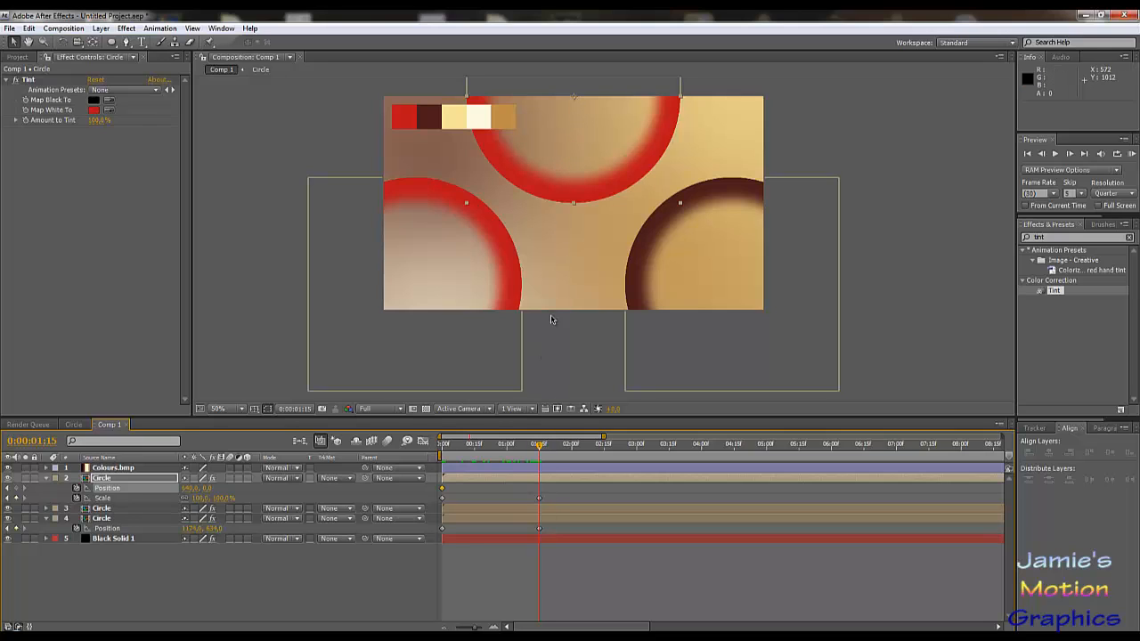
pyautogui.moveTo(576, 102); pyautogui.dragTo(574, 121)
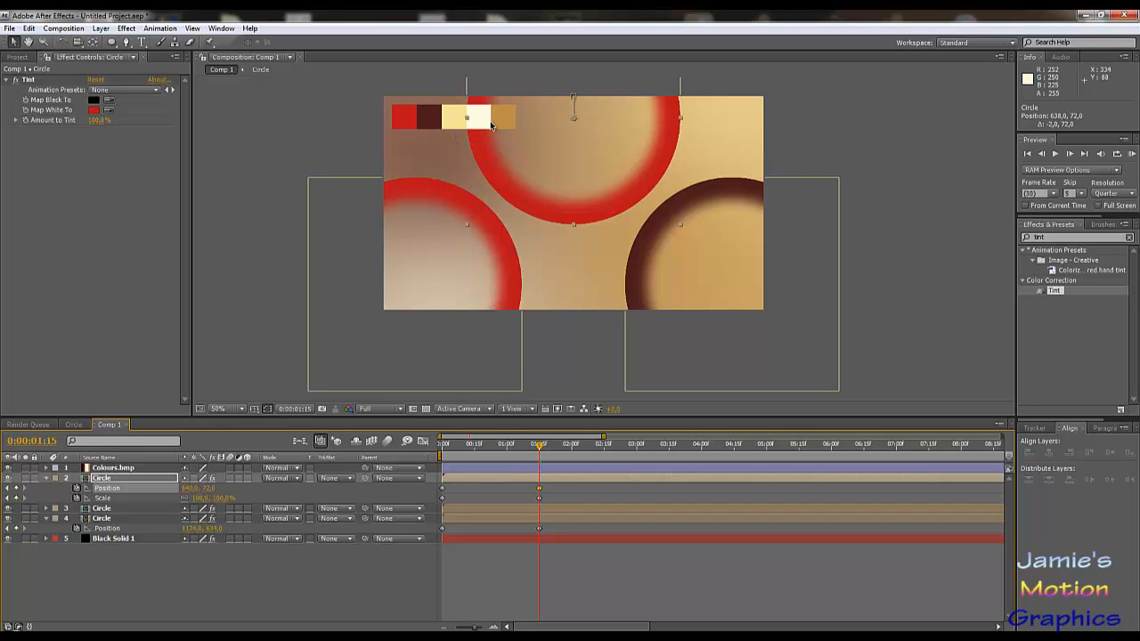
# - Tint the top-center ring with the pale yellow palette swatch and scrub the timeline to review the three rings
pyautogui.click(108, 110)
pyautogui.click(457, 114)
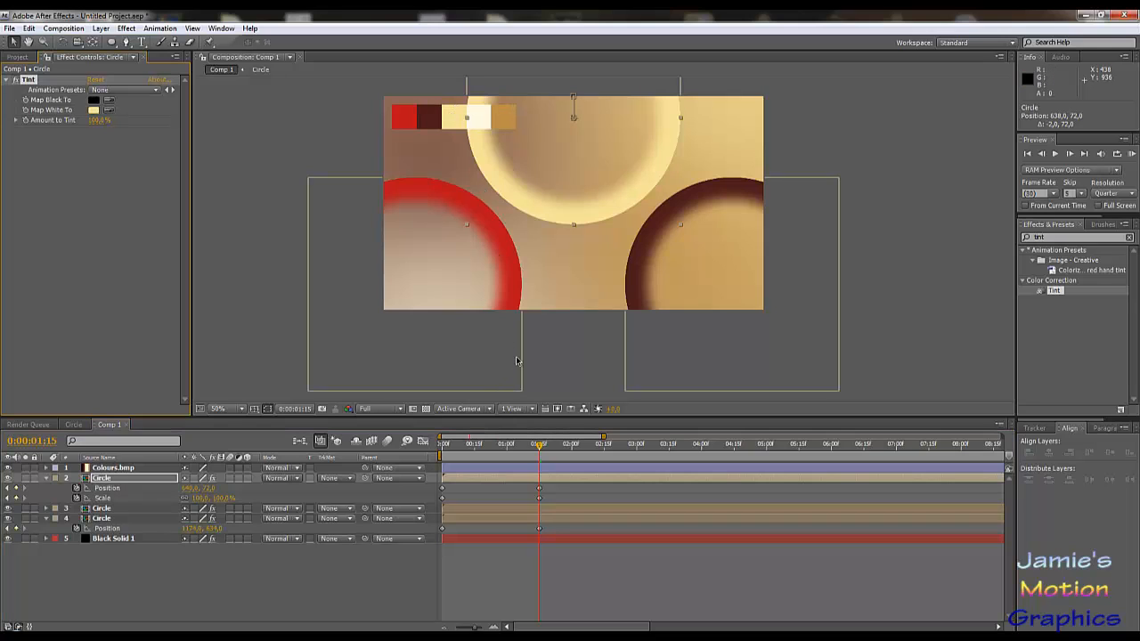
pyautogui.moveTo(541, 450); pyautogui.dragTo(577, 469)
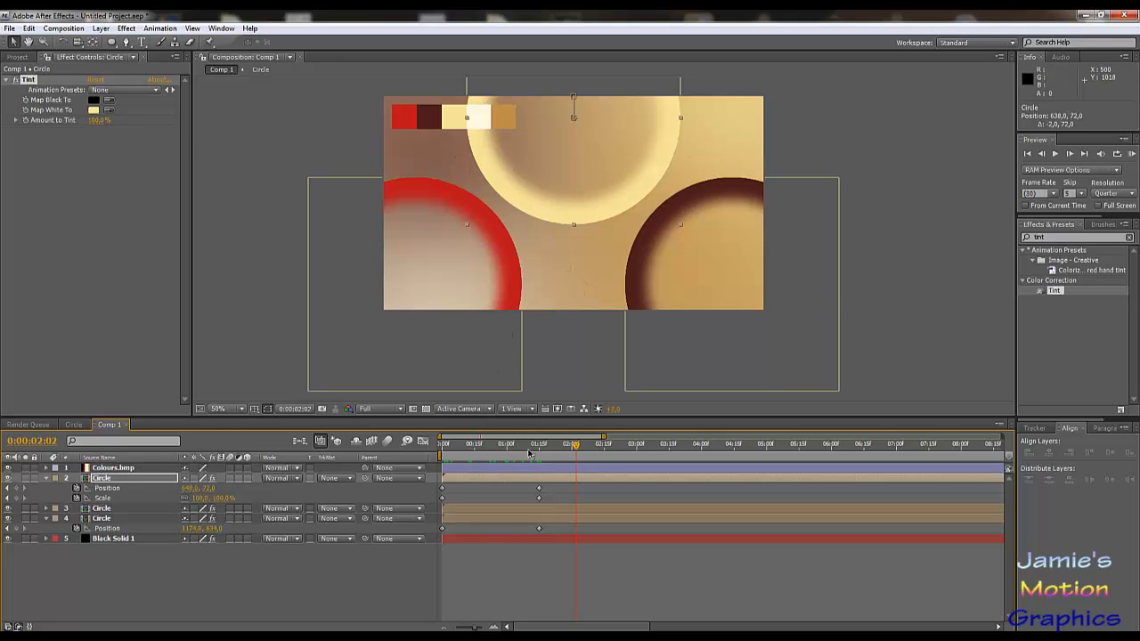
pyautogui.moveTo(529, 453); pyautogui.dragTo(585, 490)
# - Check the Circle composition's ring and rename the main composition Comp 1 as Design
pyautogui.click(73, 425)
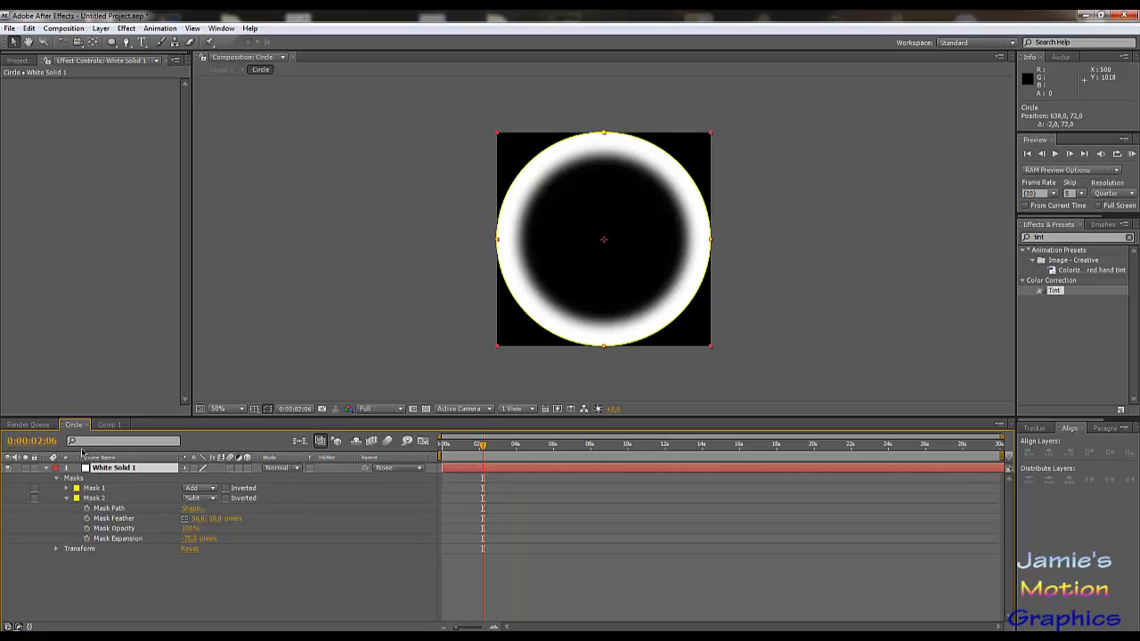
pyautogui.click(108, 425)
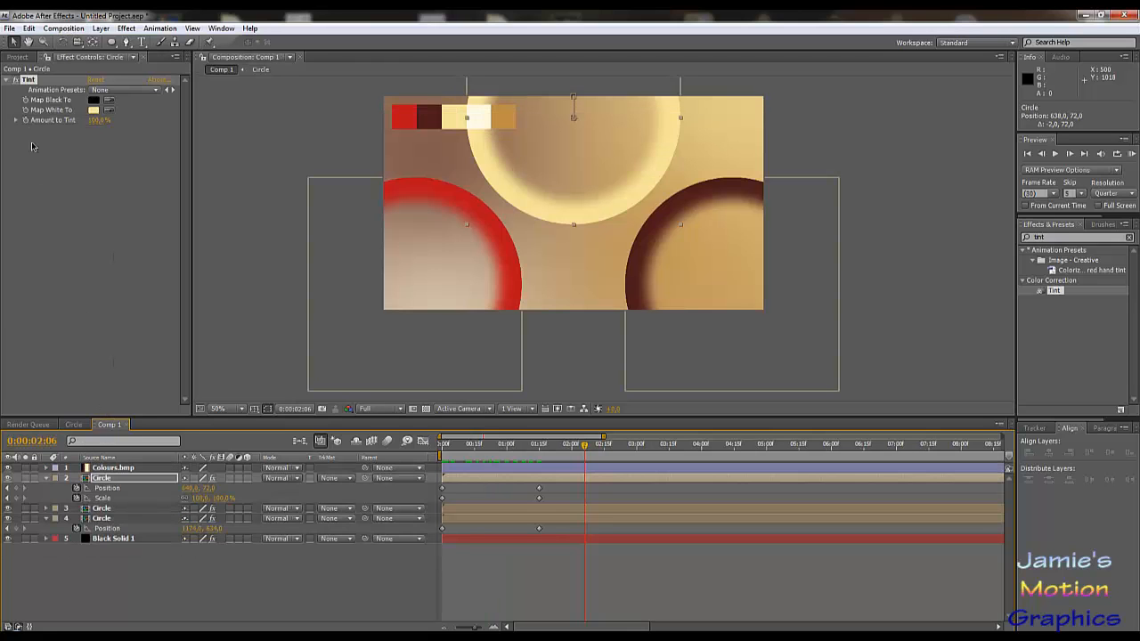
pyautogui.click(17, 57)
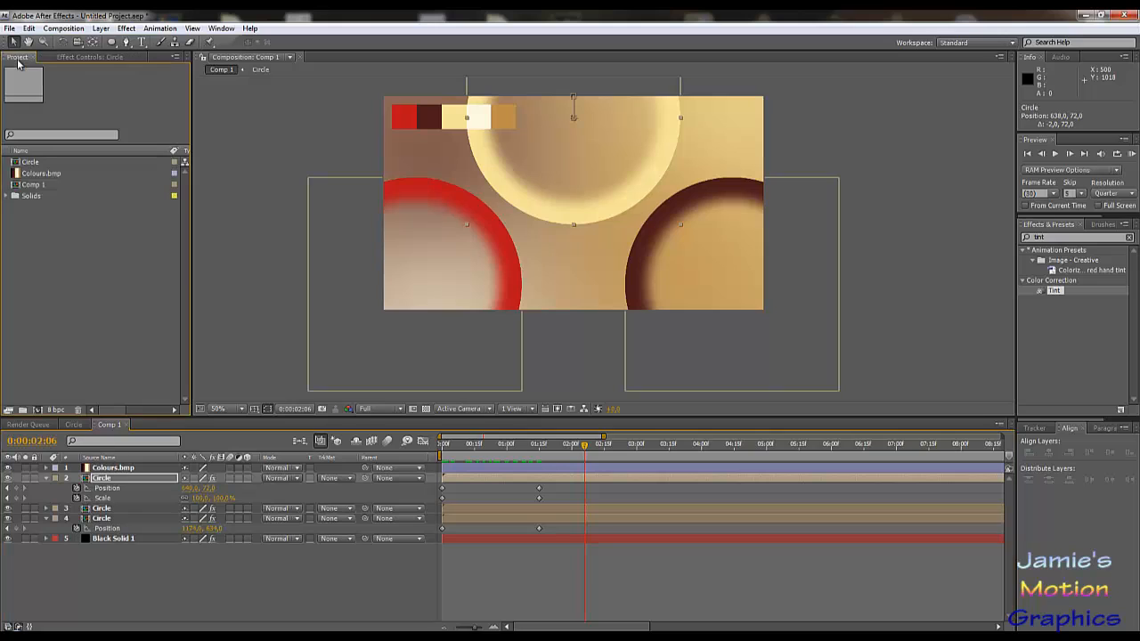
pyautogui.rightClick(32, 186)
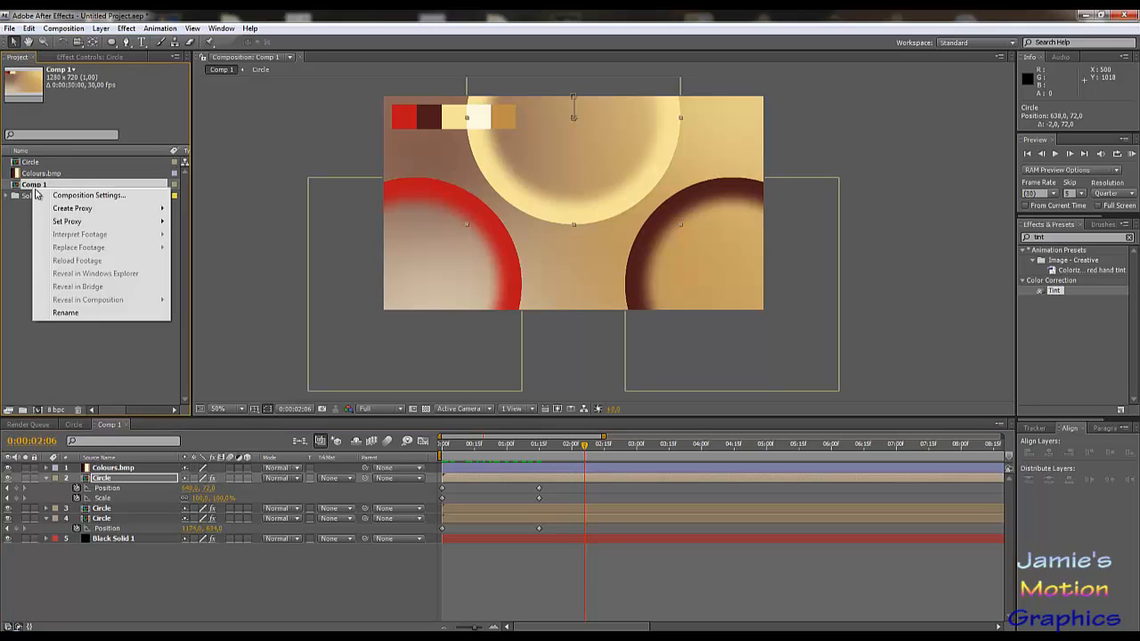
pyautogui.click(66, 312)
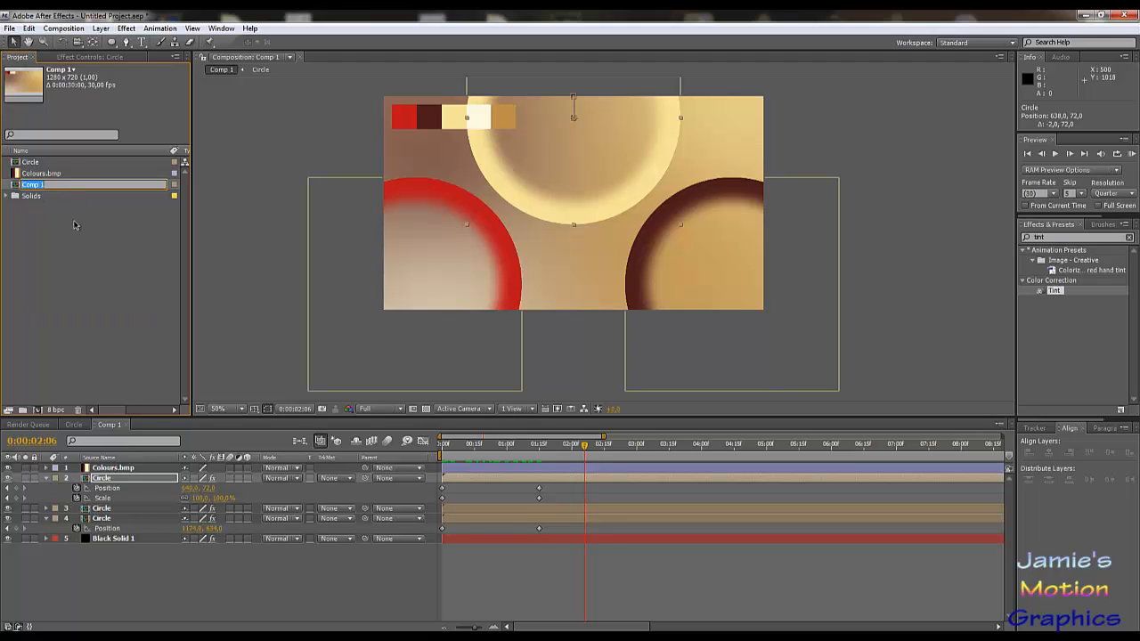
pyautogui.write('Design')
pyautogui.press('Return')
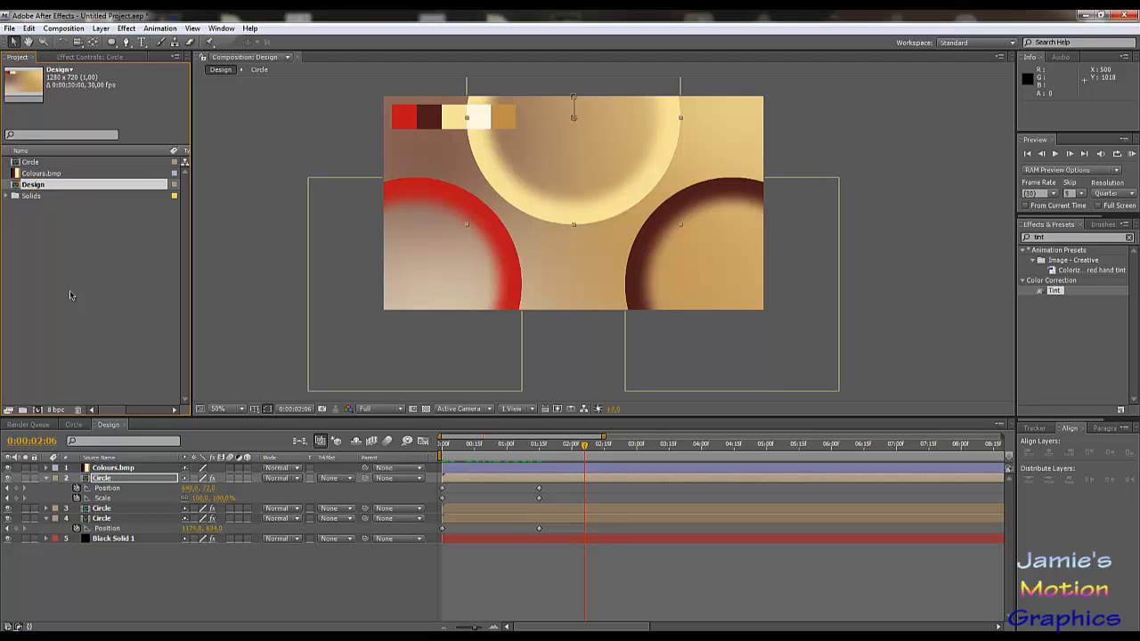
# - Create a 720 x 720, 30-second composition named Circle2 and place its timeline between those of Circle and Design
pyautogui.click(64, 28)
pyautogui.click(88, 41)
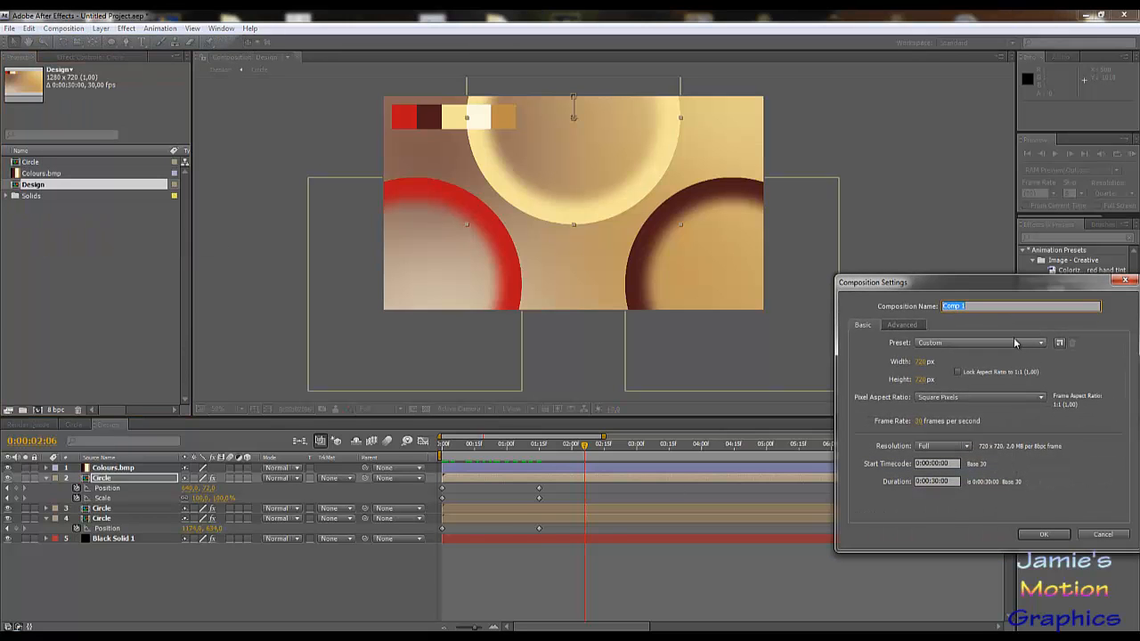
pyautogui.write('Circle2')
pyautogui.click(1042, 535)
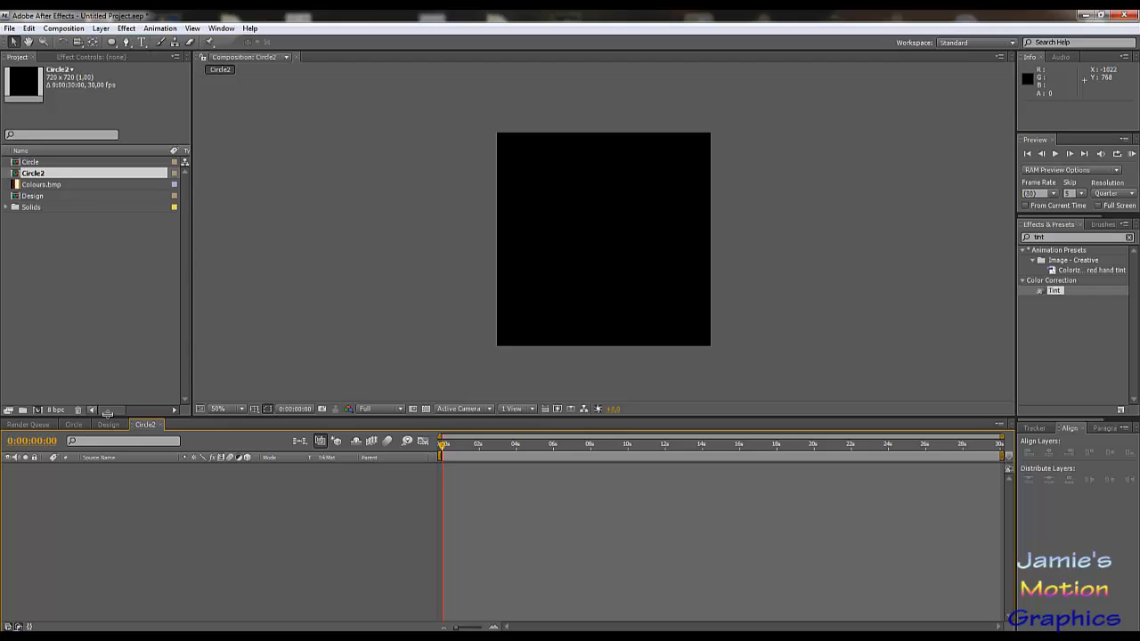
pyautogui.moveTo(144, 425); pyautogui.dragTo(93, 431)
# - Add a white 720 x 720 solid layer to the empty Circle2 composition
pyautogui.doubleClick(111, 41)
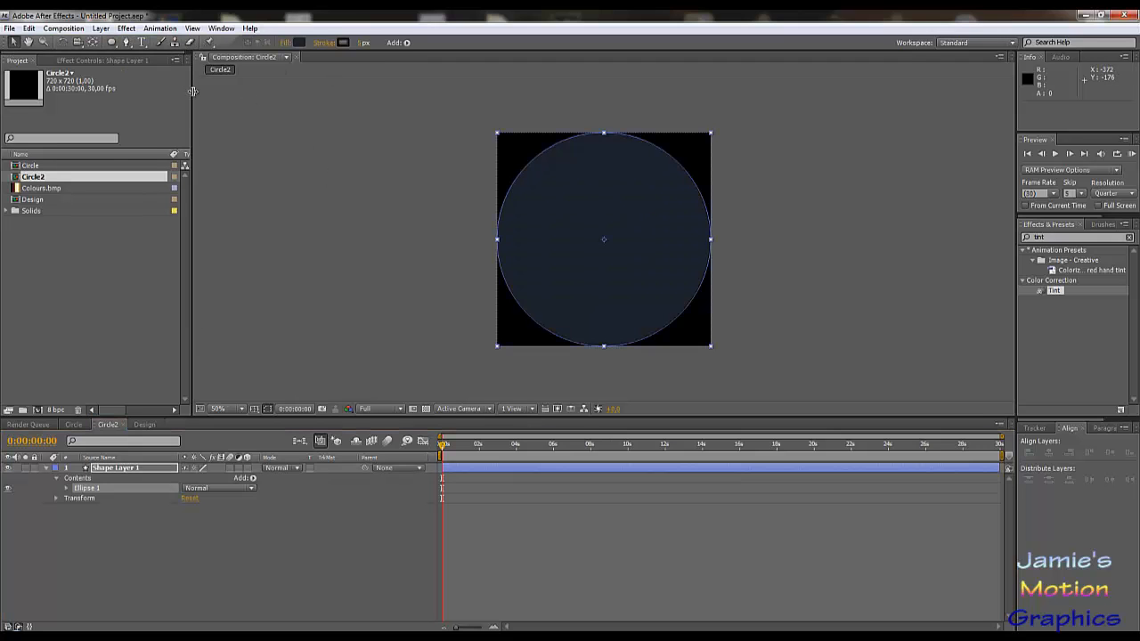
pyautogui.hotkey('ctrl', 'z')
pyautogui.click(101, 27)
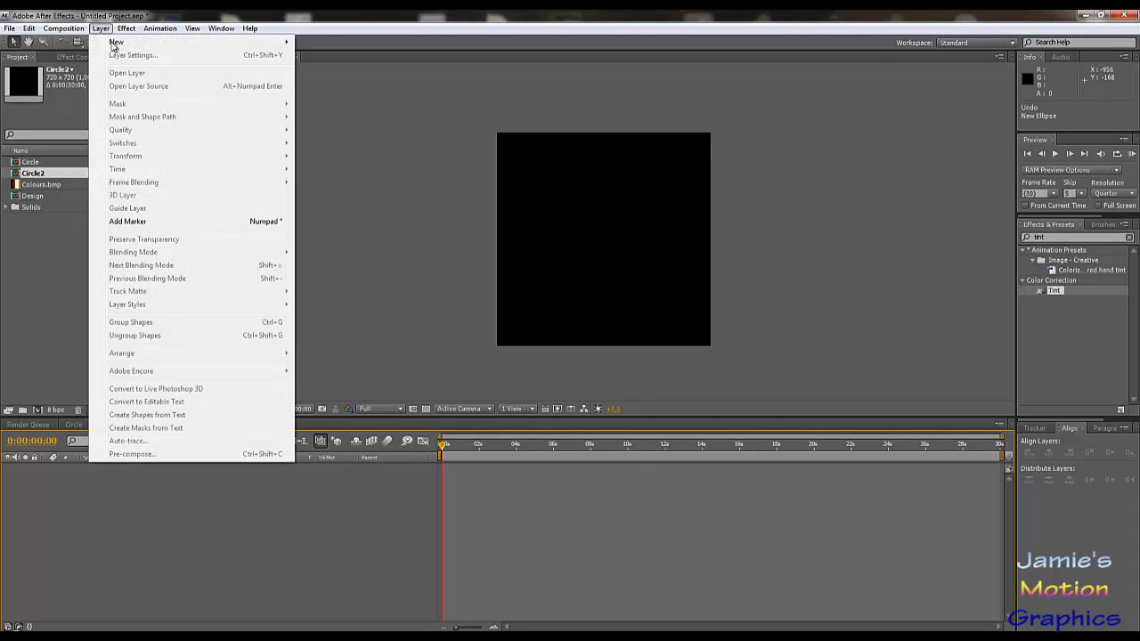
pyautogui.moveTo(116, 45)
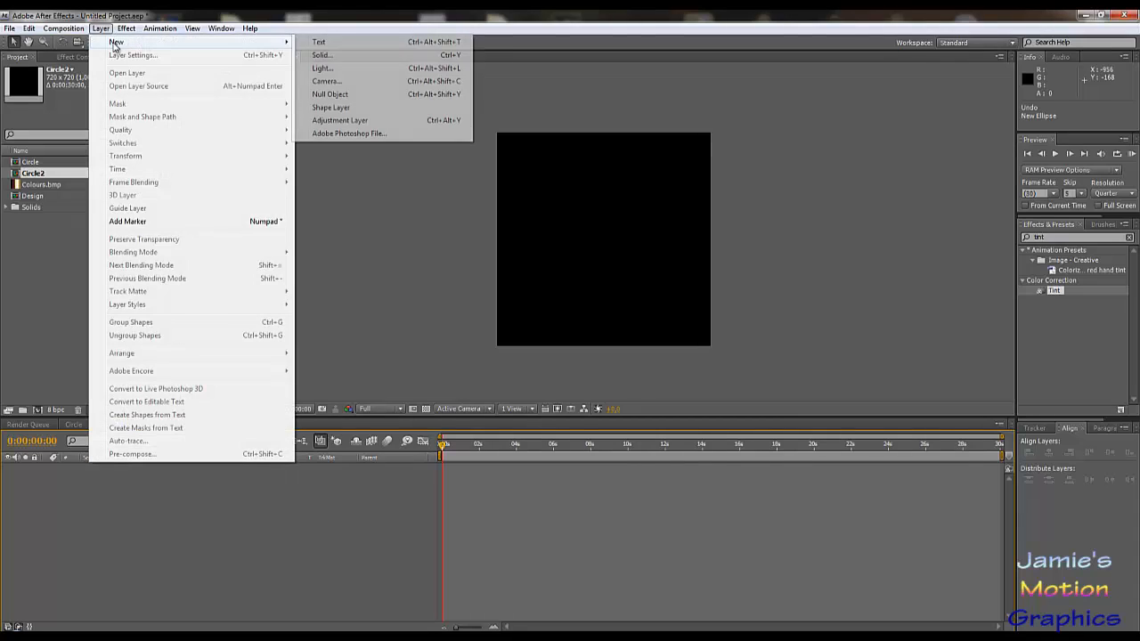
pyautogui.click(337, 59)
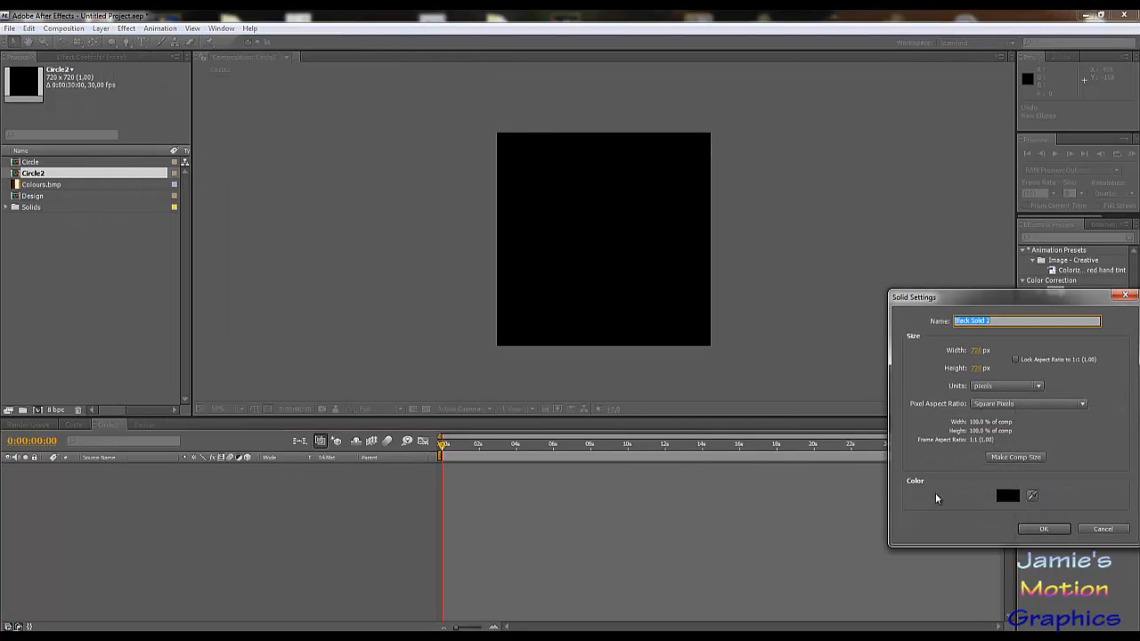
pyautogui.click(1007, 495)
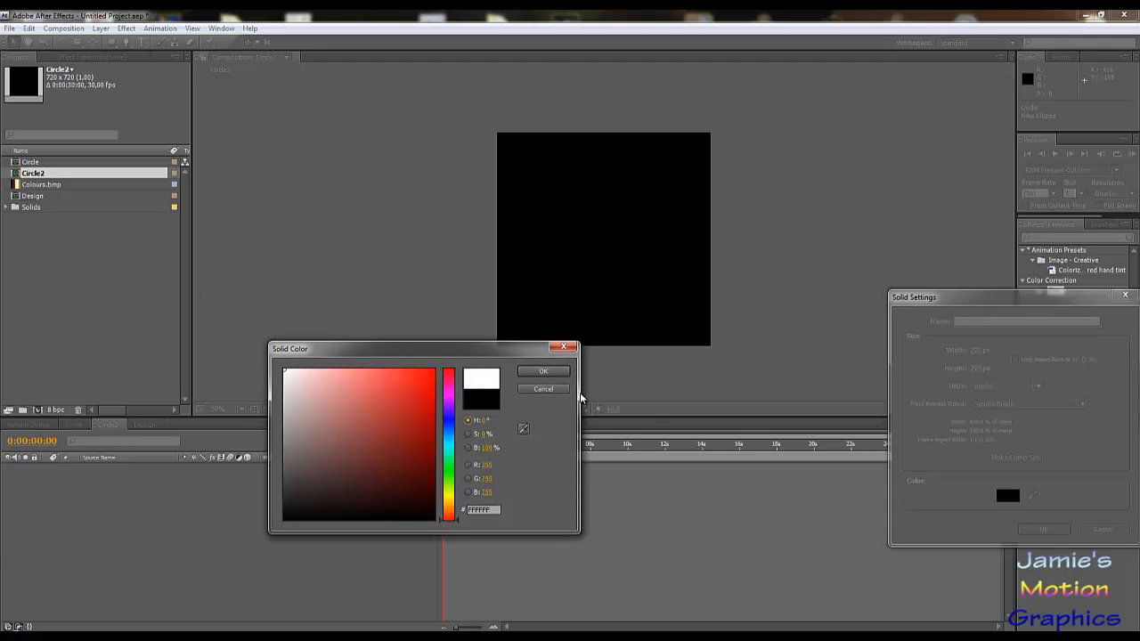
pyautogui.click(545, 372)
pyautogui.click(1034, 528)
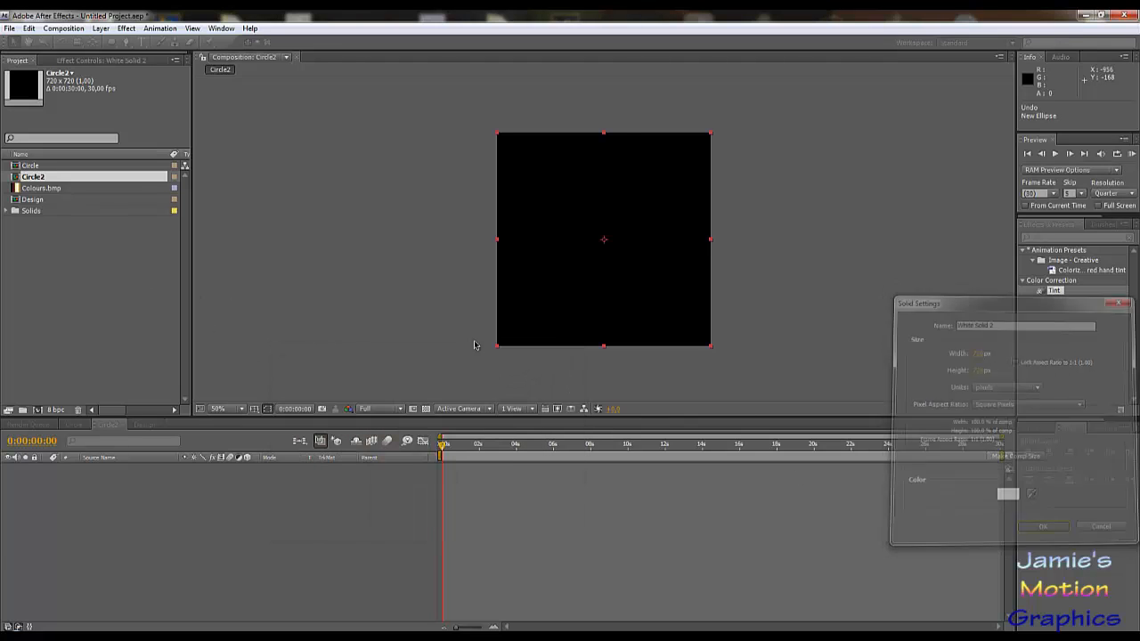
# - Apply a full-size circular mask to the white solid and duplicate that mask
pyautogui.doubleClick(112, 42)
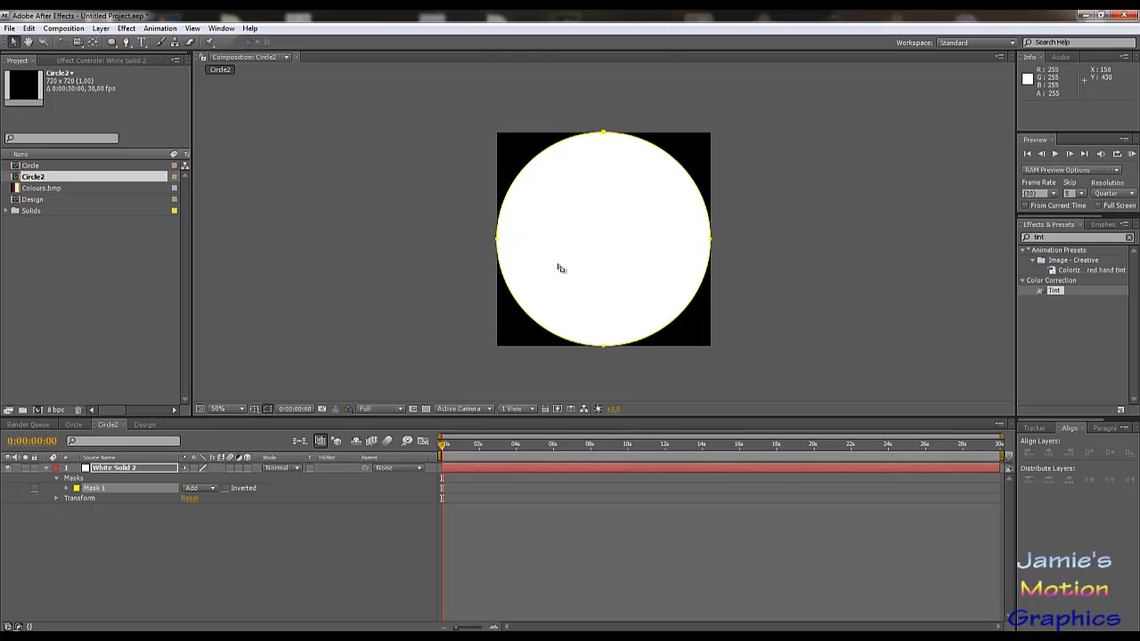
pyautogui.click(94, 489)
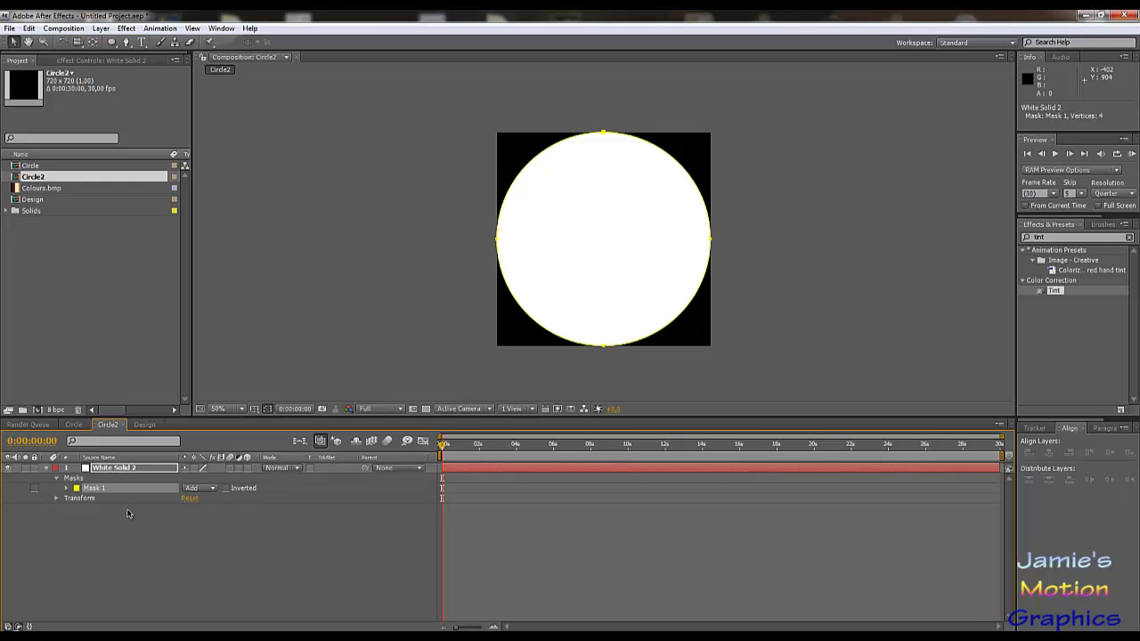
pyautogui.hotkey('ctrl', 'd')
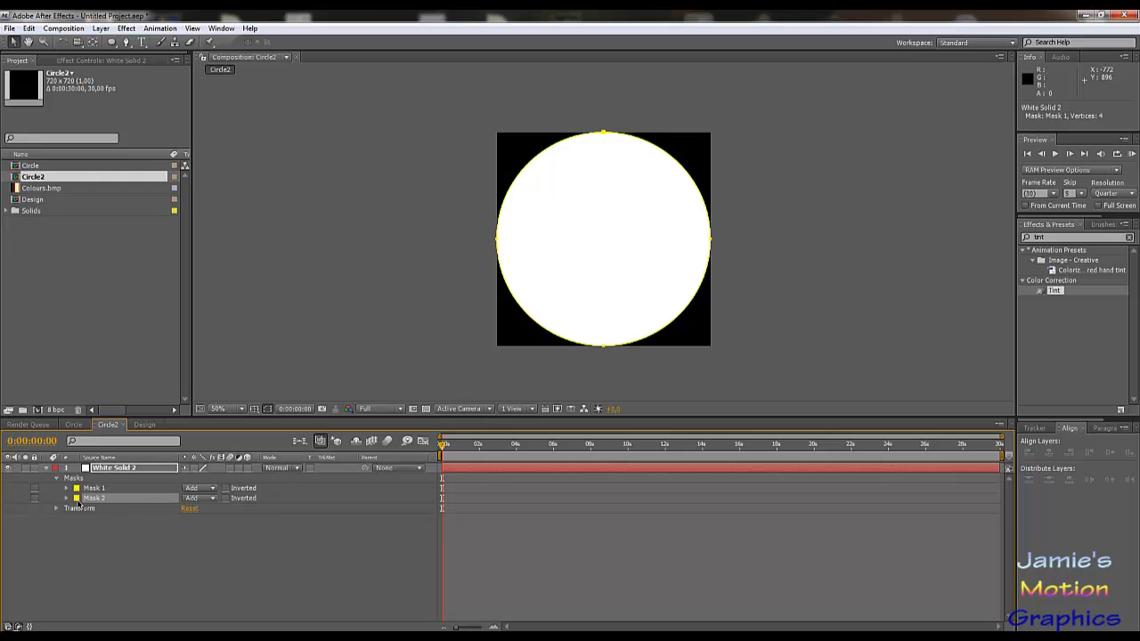
# - Set the duplicate Mask 2 to Subtract mode with a Mask Expansion of -100 pixels to cut a hole in the white circle
pyautogui.click(67, 499)
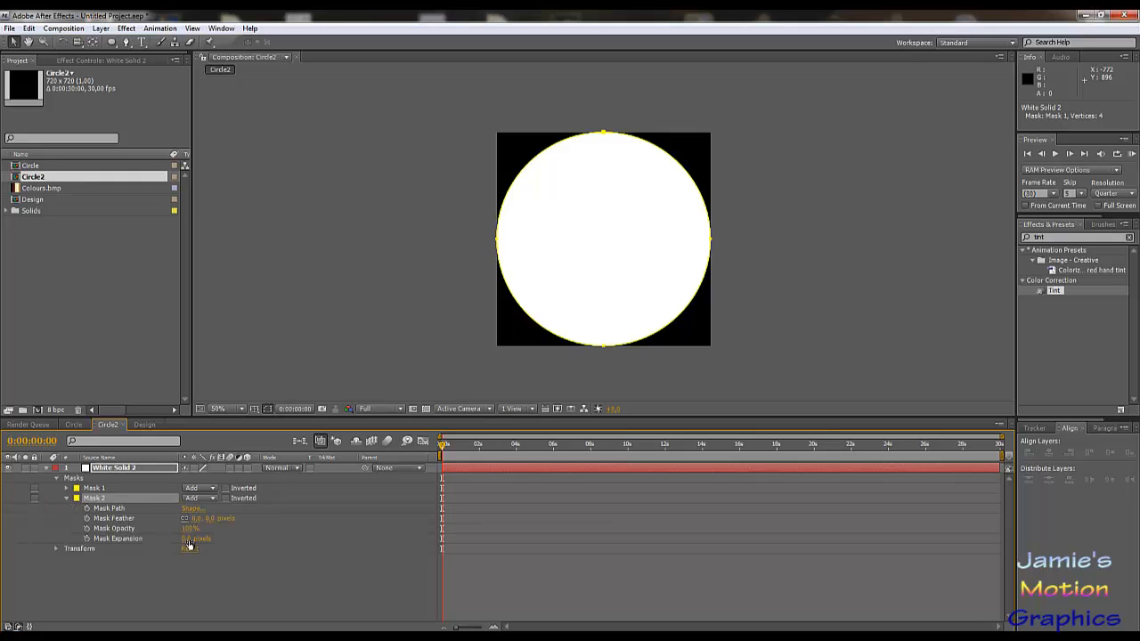
pyautogui.moveTo(189, 539); pyautogui.dragTo(166, 539)
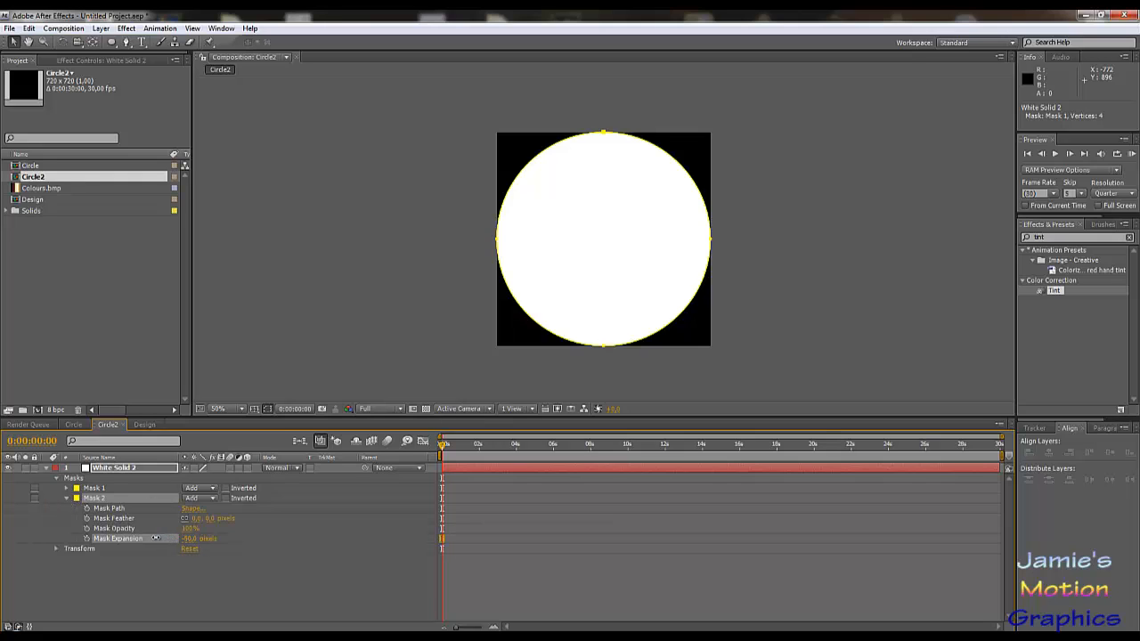
pyautogui.click(212, 499)
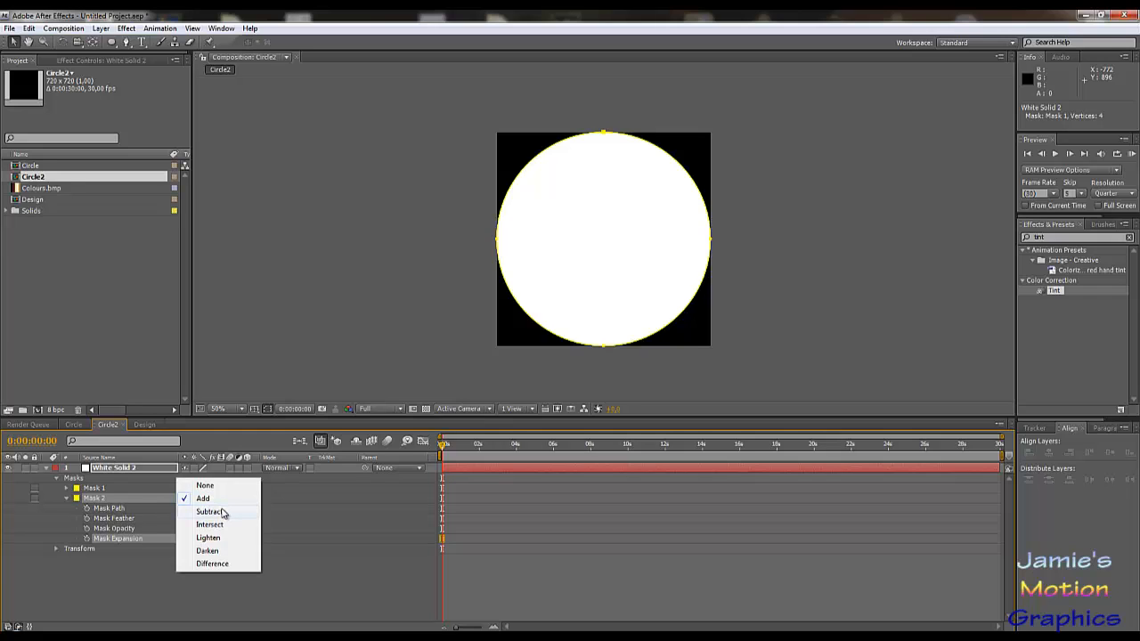
pyautogui.click(223, 512)
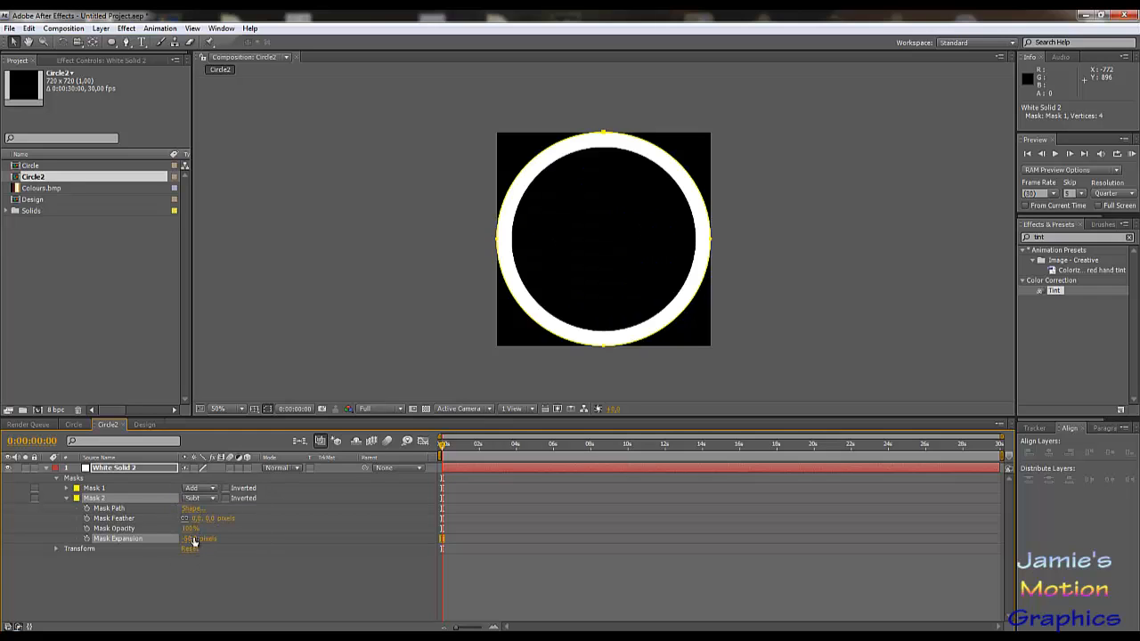
pyautogui.moveTo(186, 539); pyautogui.dragTo(163, 539)
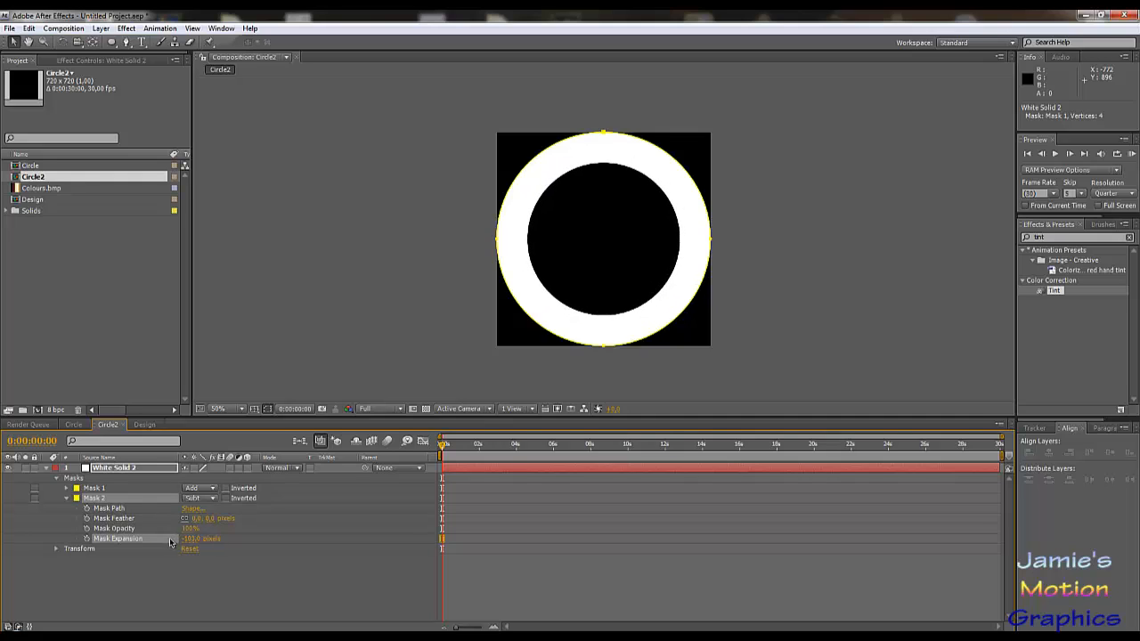
pyautogui.click(191, 539)
pyautogui.write('-100')
pyautogui.press('Return')
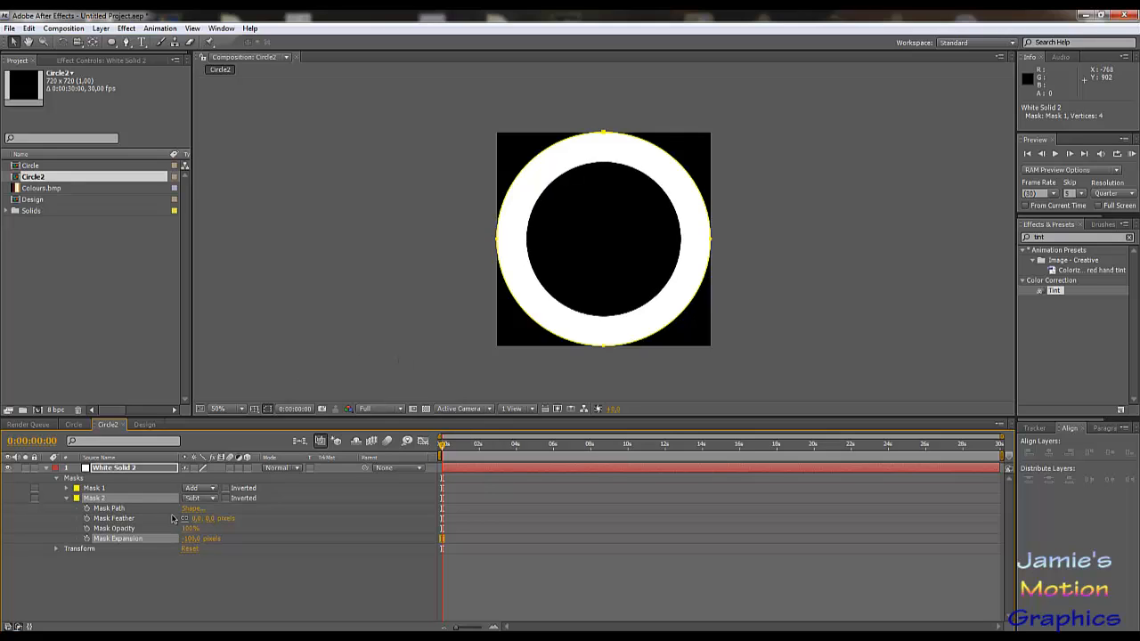
# - Shift Mask 2's path up and to the right so the hole sits off-center, and duplicate the mask
pyautogui.click(111, 509)
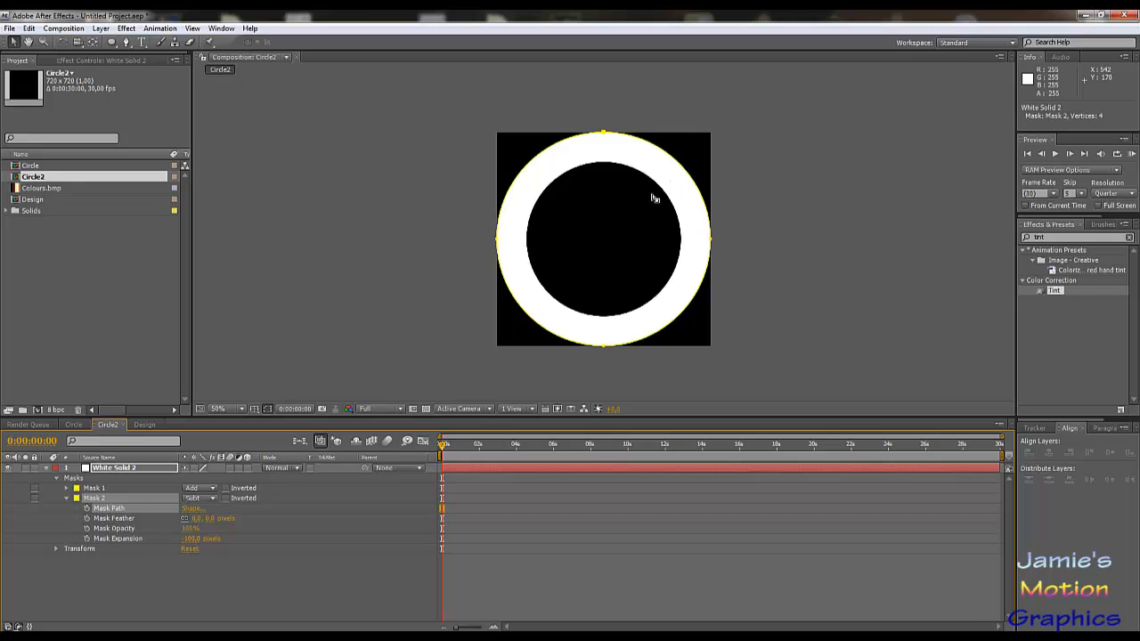
pyautogui.moveTo(604, 134); pyautogui.dragTo(622, 117)
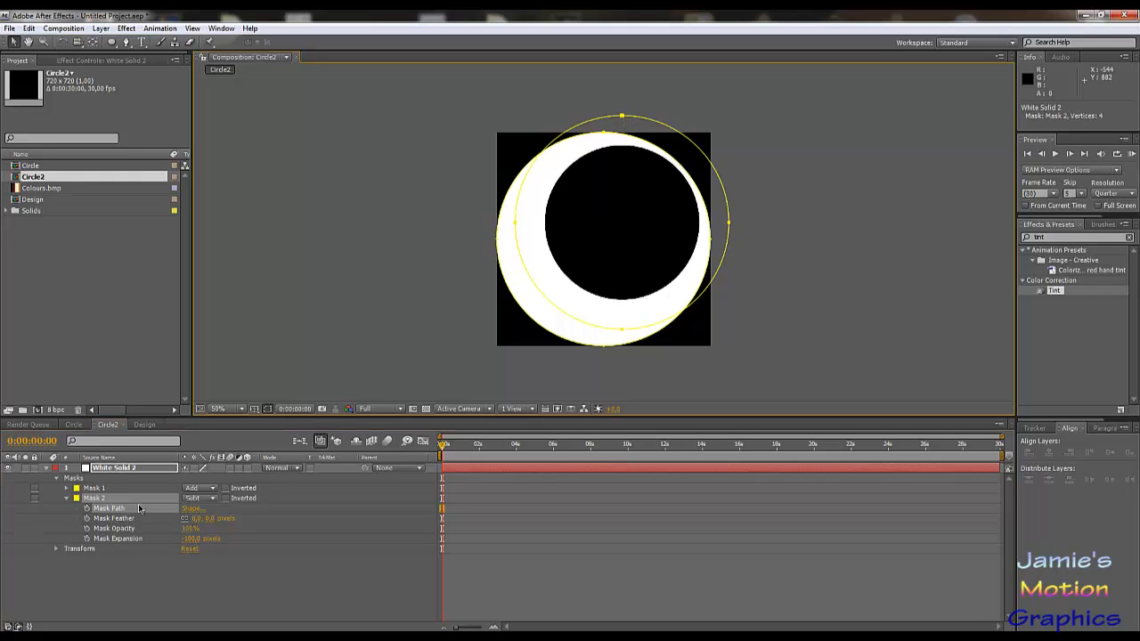
pyautogui.hotkey('ctrl', 'd')
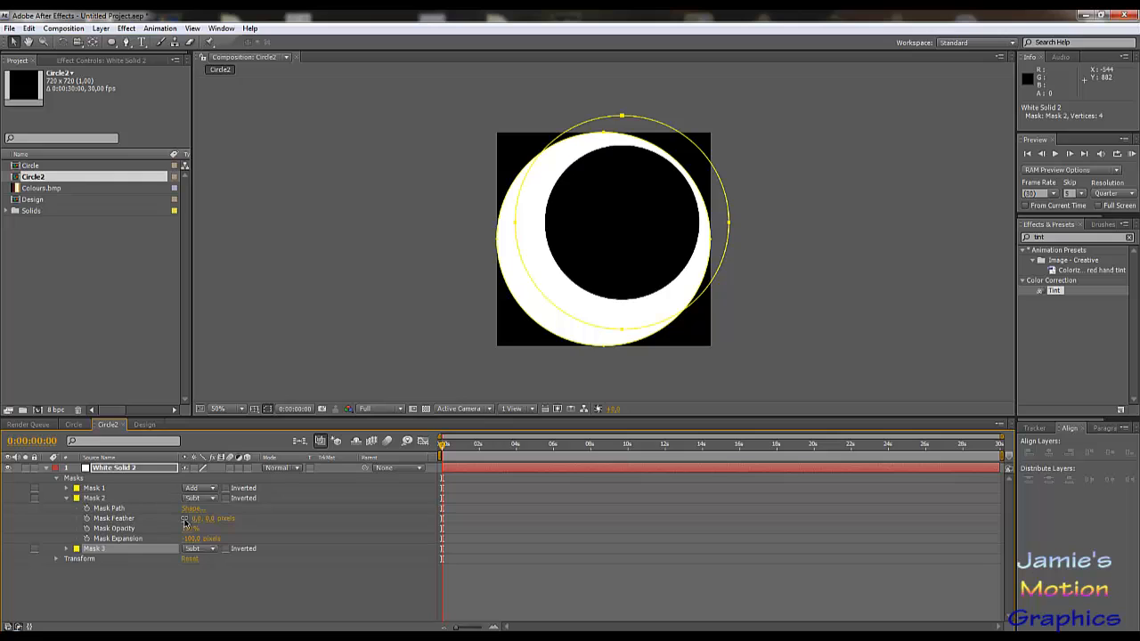
pyautogui.click(67, 548)
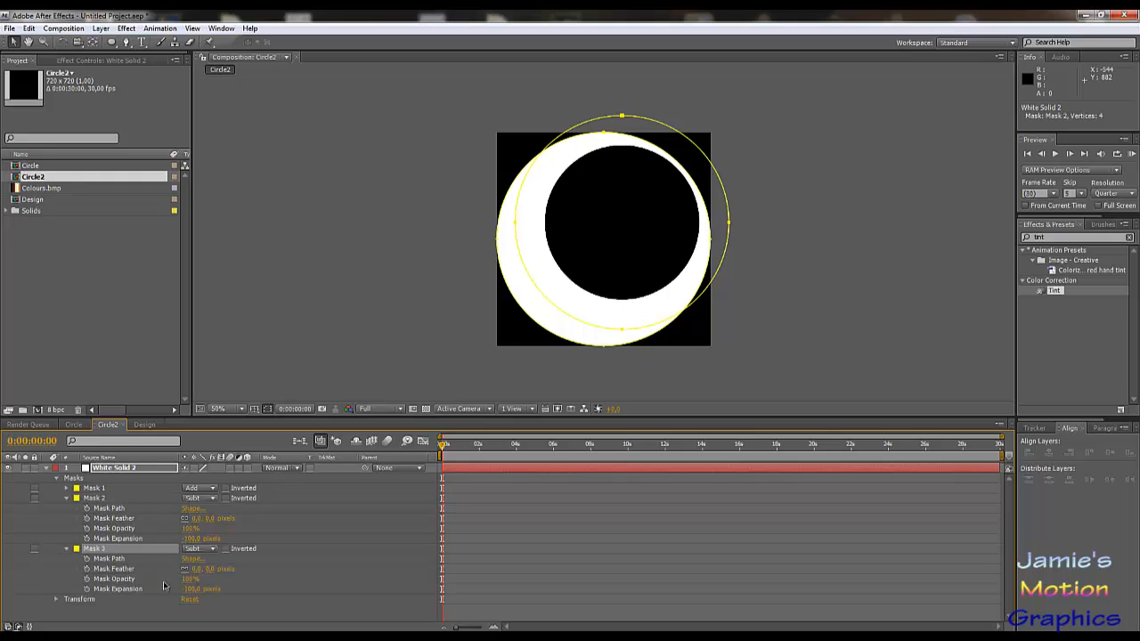
# - Set Mask 3 to Add mode with a Mask Expansion of -200 pixels to form a white disc inside the black hole
pyautogui.click(194, 590)
pyautogui.write('-150')
pyautogui.press('Return')
pyautogui.click(207, 552)
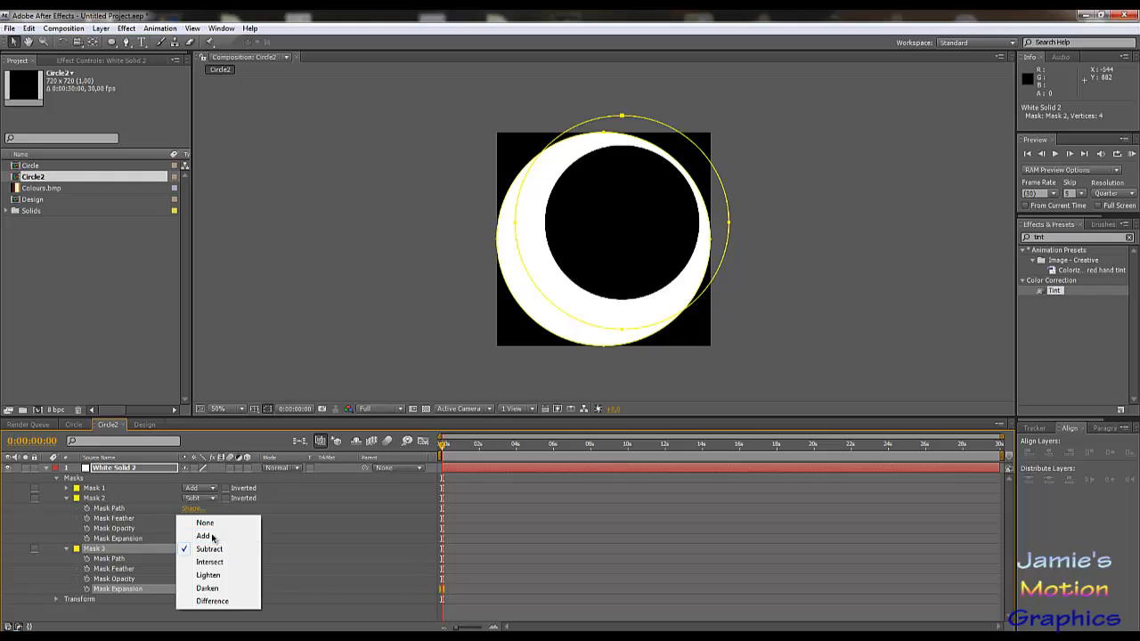
pyautogui.click(214, 537)
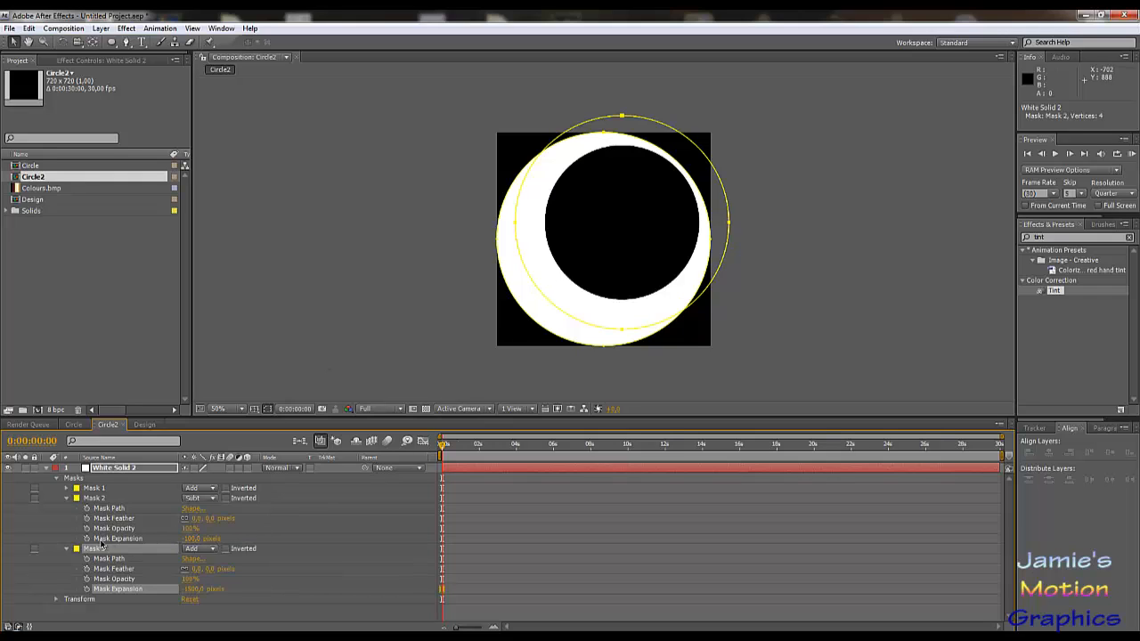
pyautogui.moveTo(98, 550); pyautogui.dragTo(114, 593)
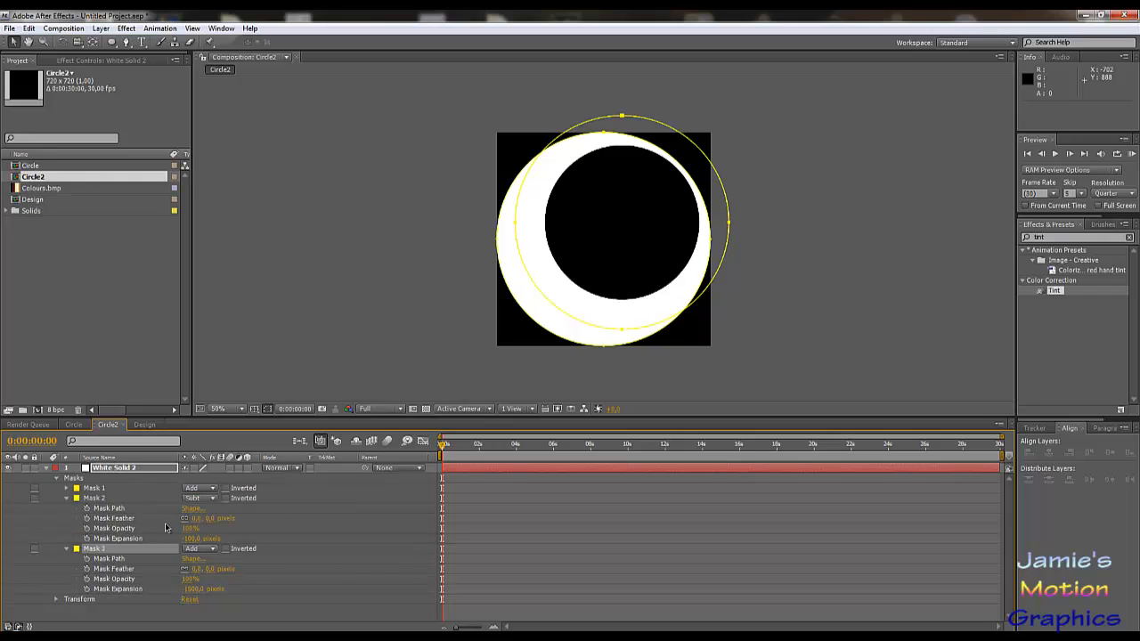
pyautogui.click(199, 589)
pyautogui.write('-150')
pyautogui.press('Return')
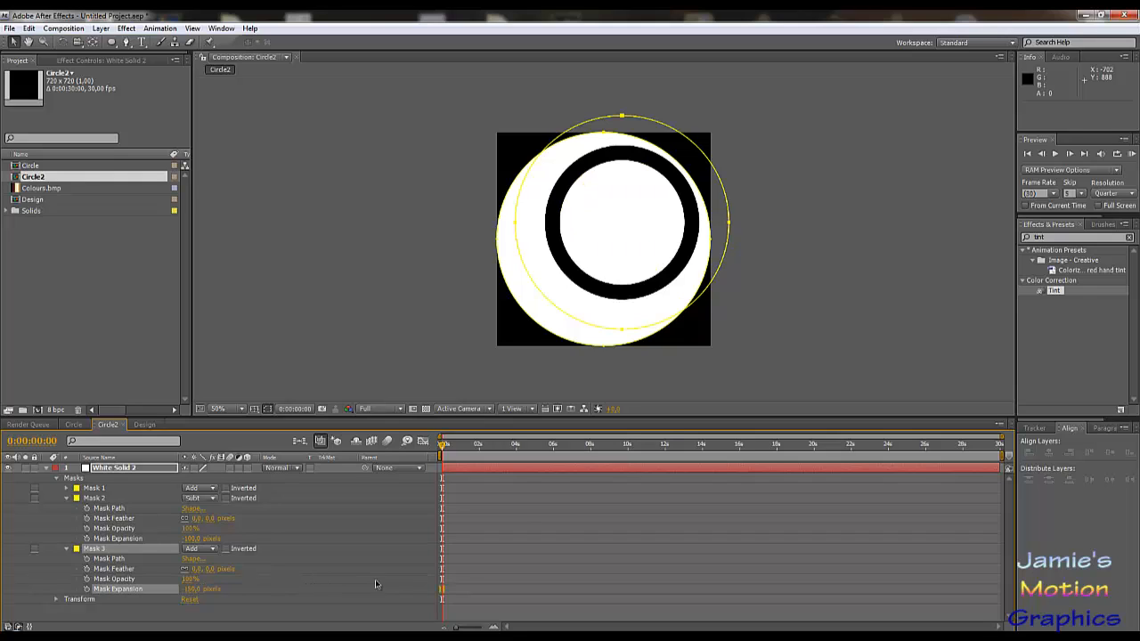
pyautogui.click(193, 589)
pyautogui.write('-200')
pyautogui.press('Return')
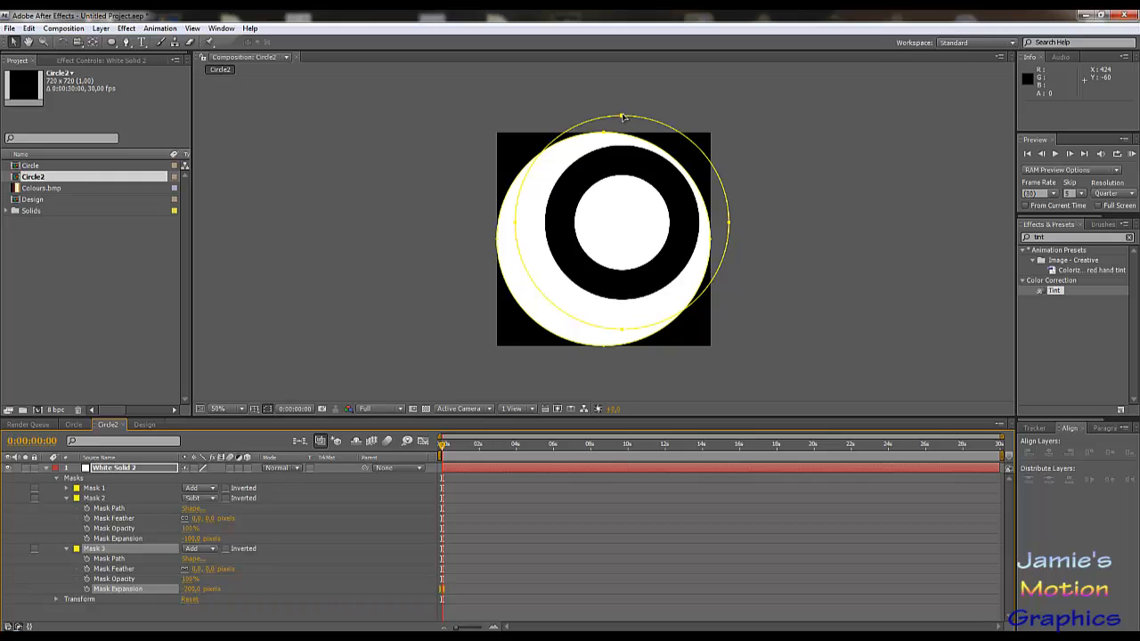
# - Shift Mask 3's whole path down and slightly right so the white disc sits near the hole's lower-right edge
pyautogui.moveTo(623, 117); pyautogui.dragTo(624, 113)
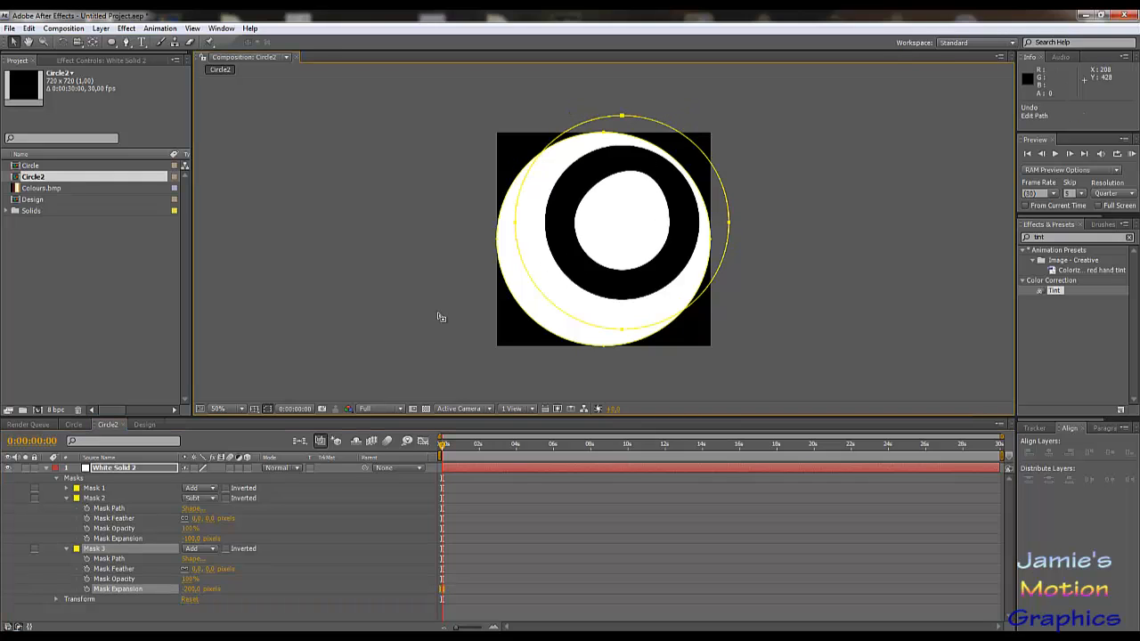
pyautogui.click(107, 559)
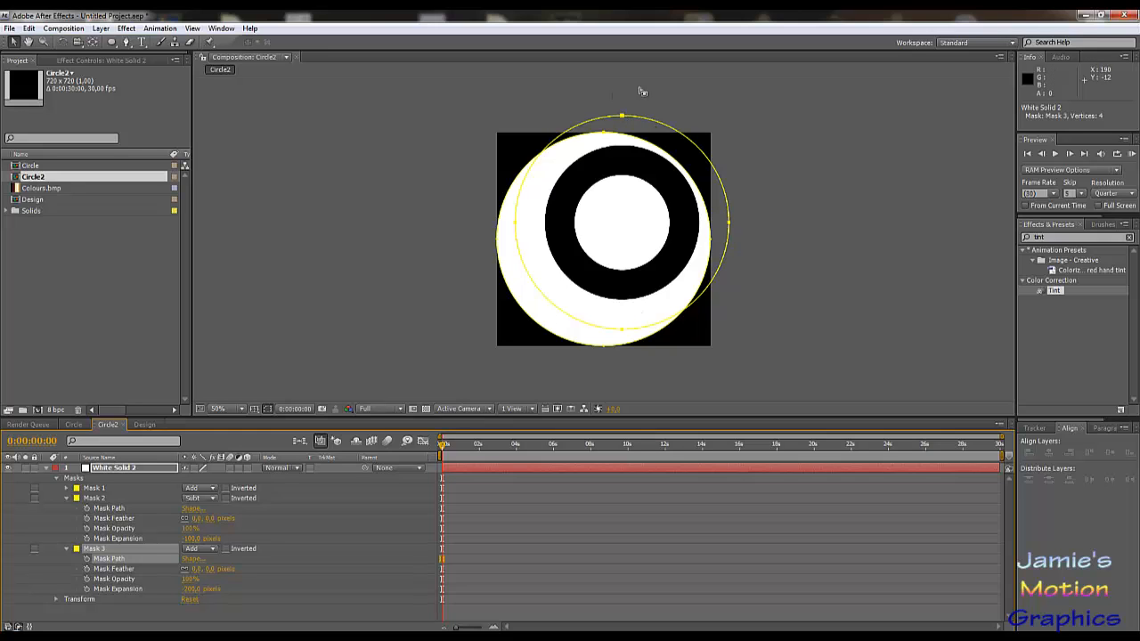
pyautogui.moveTo(628, 118)
pyautogui.mouseDown()
pyautogui.moveTo(623, 105)
pyautogui.moveTo(639, 99)
pyautogui.moveTo(645, 135)
pyautogui.moveTo(641, 102)
pyautogui.moveTo(636, 138)
pyautogui.mouseUp()
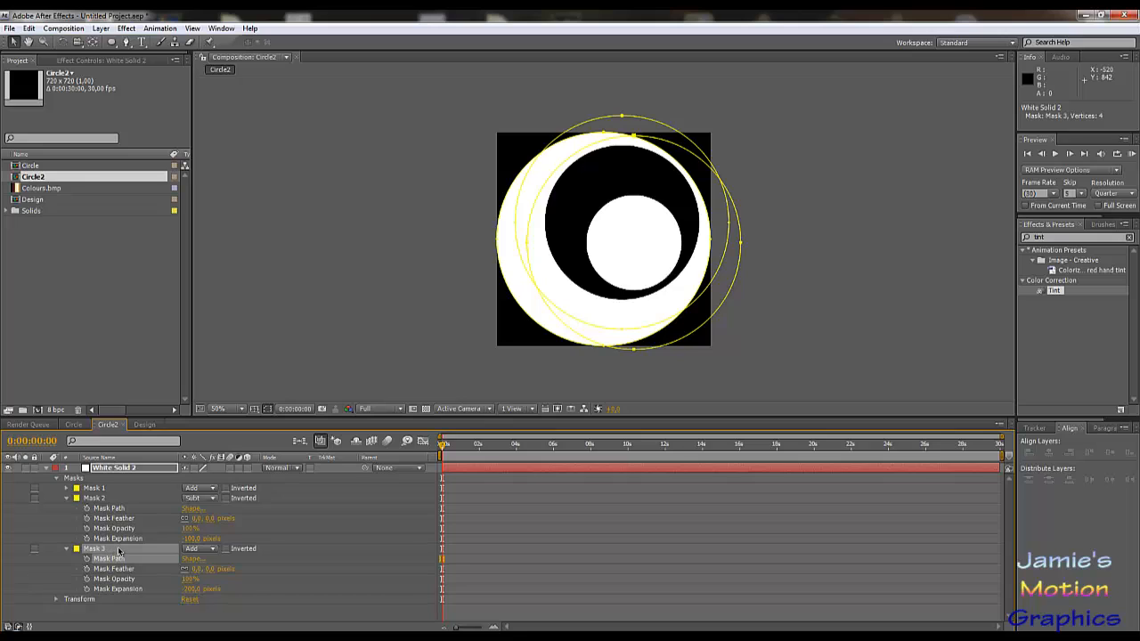
# - Duplicate Mask 3 and set the new Mask 4 to Subtract mode
pyautogui.hotkey('ctrl', 'd')
pyautogui.click(203, 603)
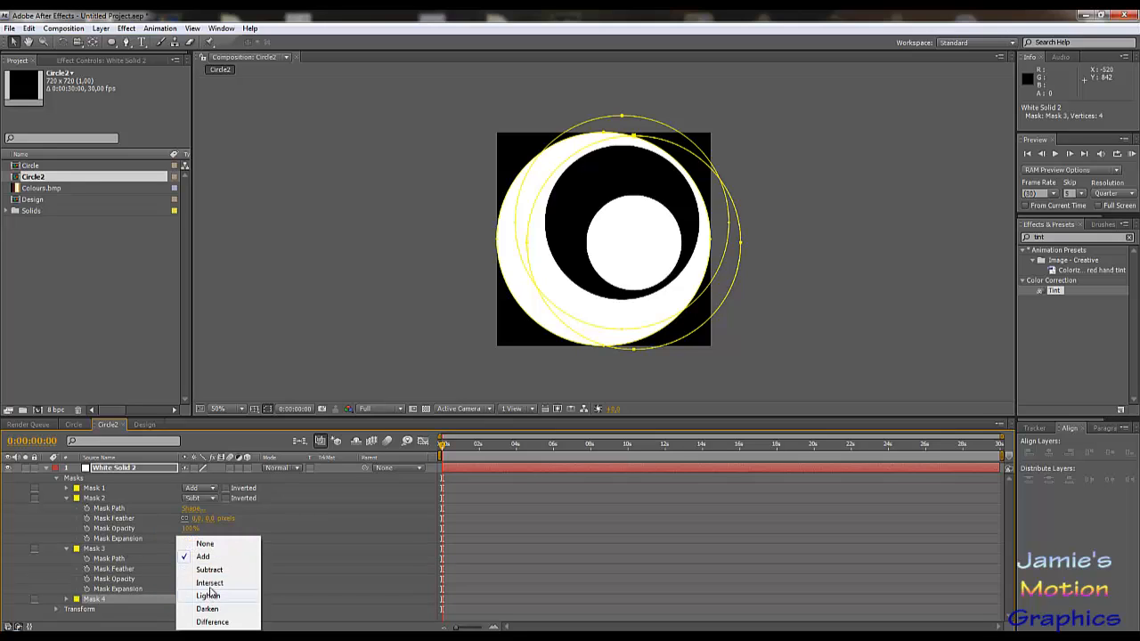
pyautogui.click(198, 573)
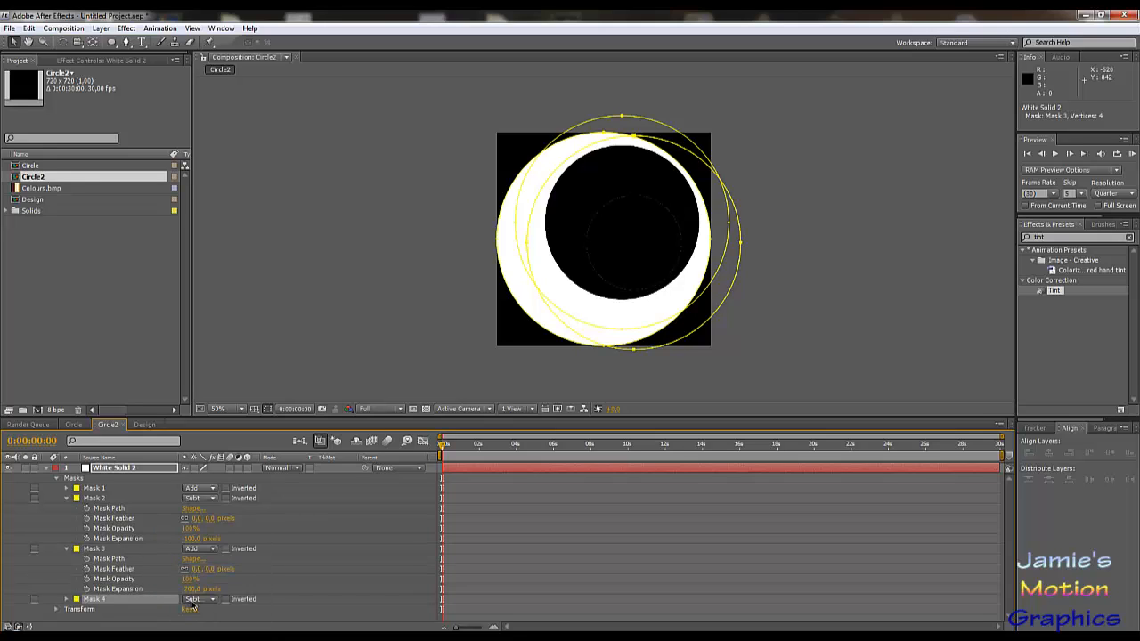
# - Set Mask 4's Mask Expansion to -300 pixels and shift its path down and left within the white disc
pyautogui.click(67, 599)
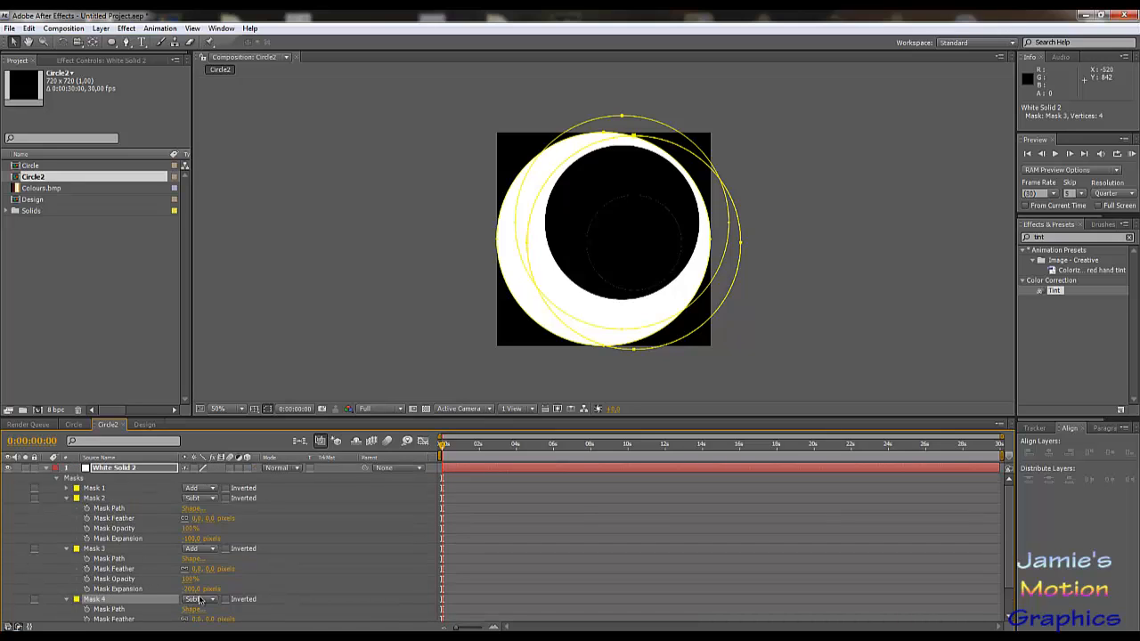
pyautogui.scroll(-2, 198, 608)
pyautogui.click(191, 610)
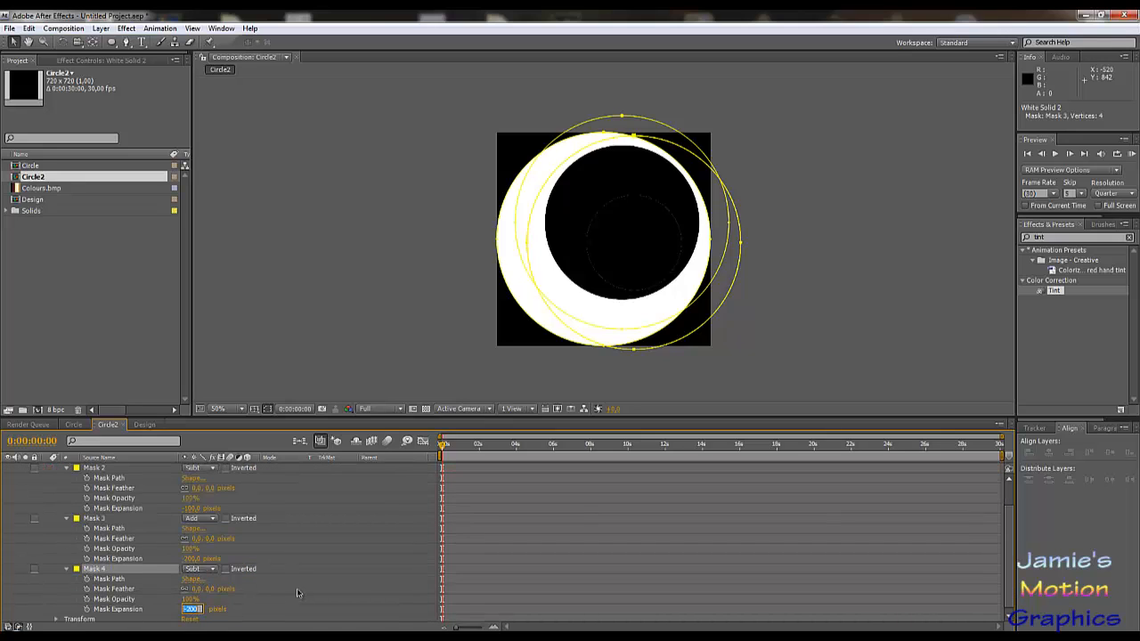
pyautogui.write('-300')
pyautogui.press('Return')
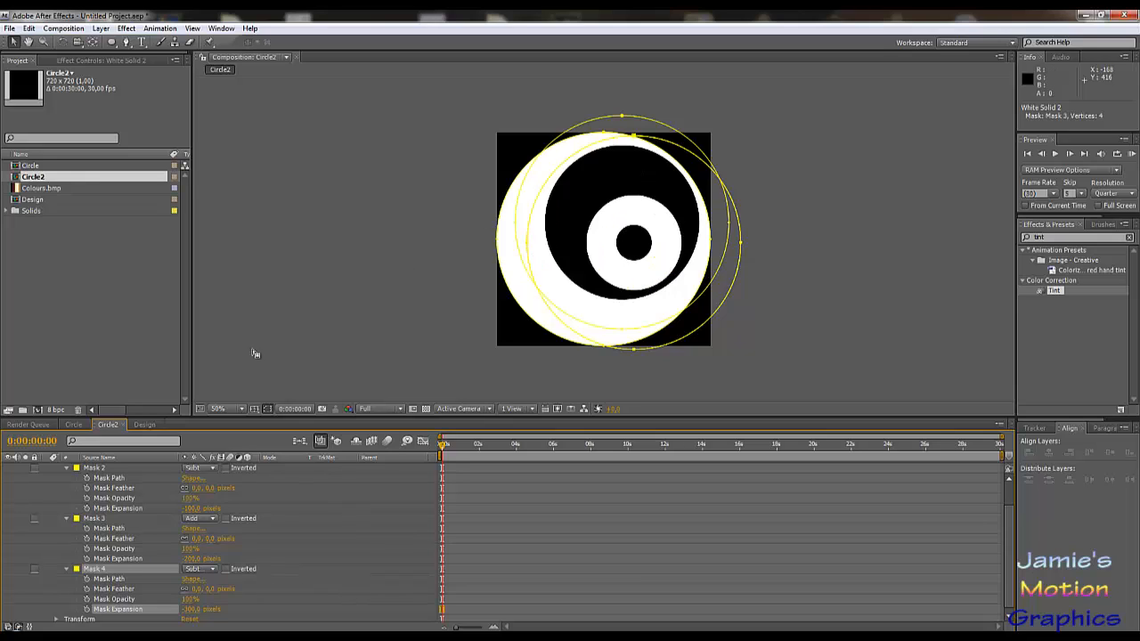
pyautogui.click(109, 580)
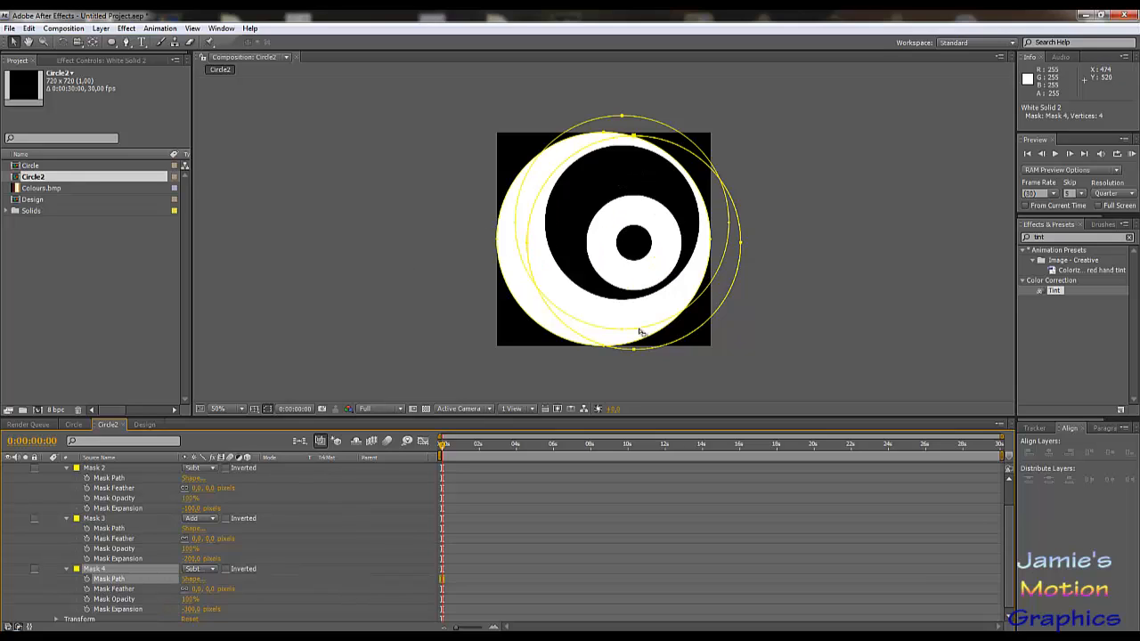
pyautogui.moveTo(638, 353); pyautogui.dragTo(614, 367)
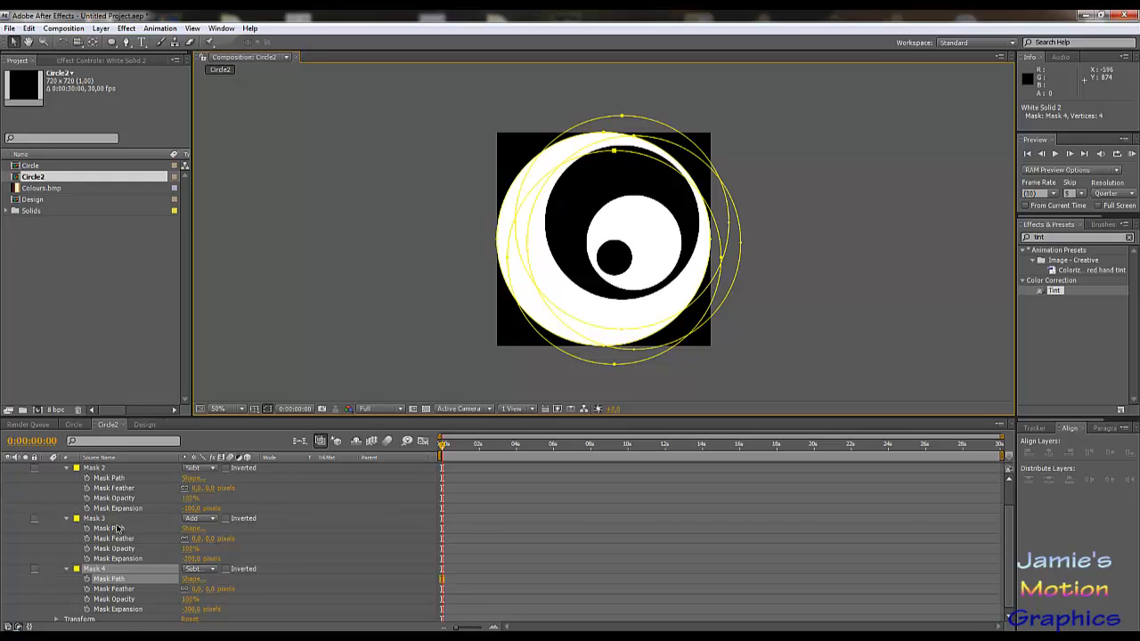
# - Show only the Mask Feather properties and feather Mask 2 by 30 pixels, Mask 3 by about 26 and Mask 4 by about 19
pyautogui.scroll(1, 107, 512)
pyautogui.click(111, 469)
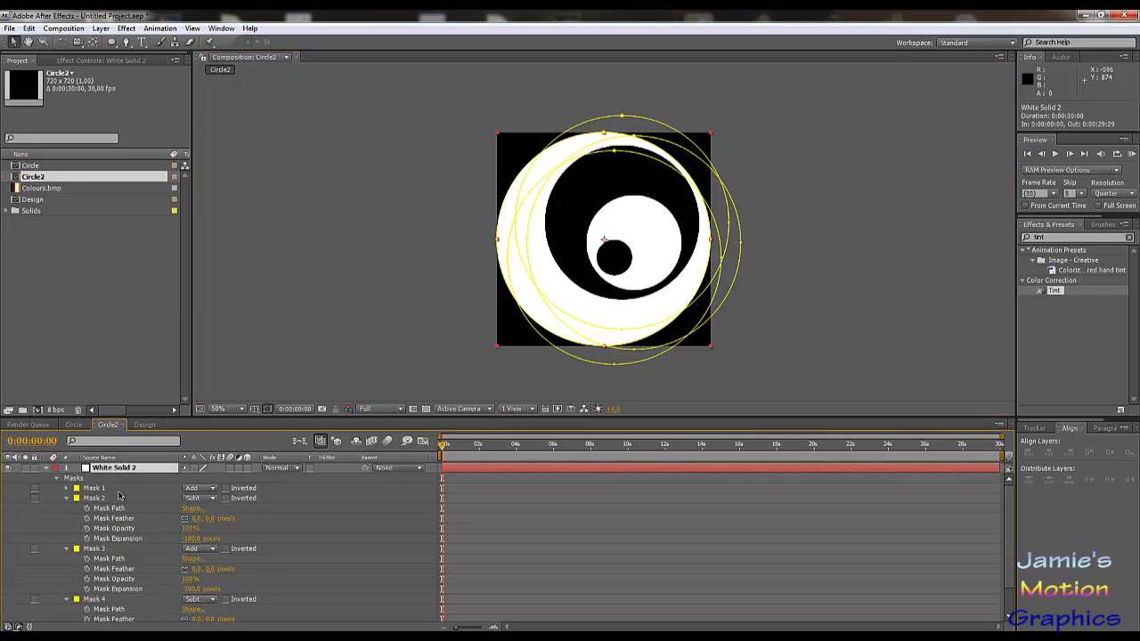
pyautogui.press('f')
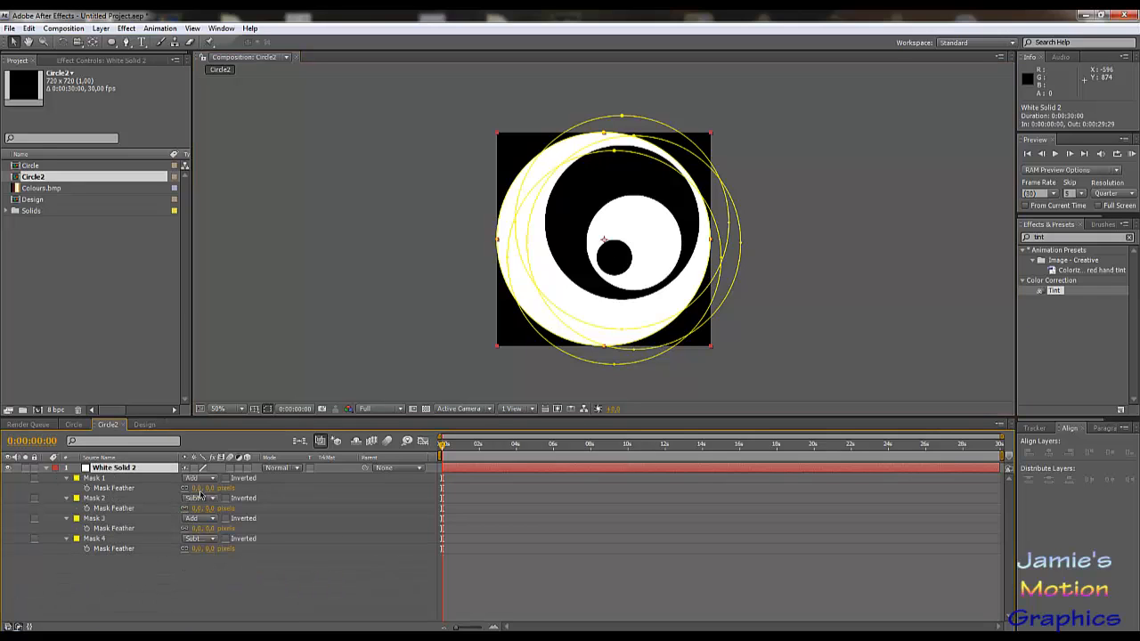
pyautogui.moveTo(210, 489); pyautogui.dragTo(165, 489)
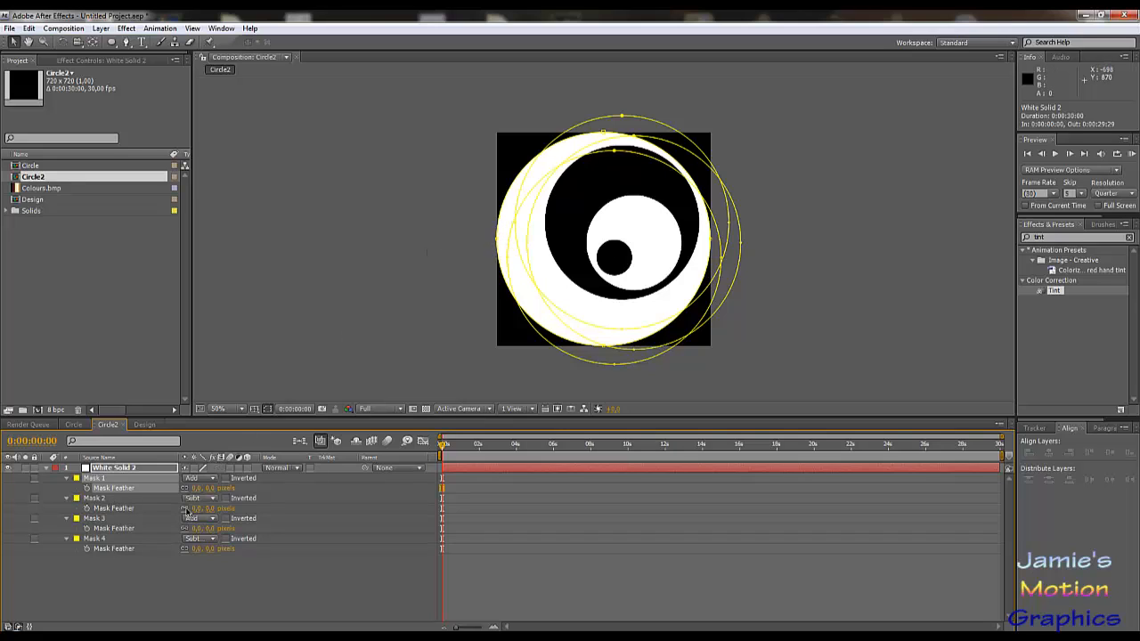
pyautogui.moveTo(203, 509); pyautogui.dragTo(215, 511)
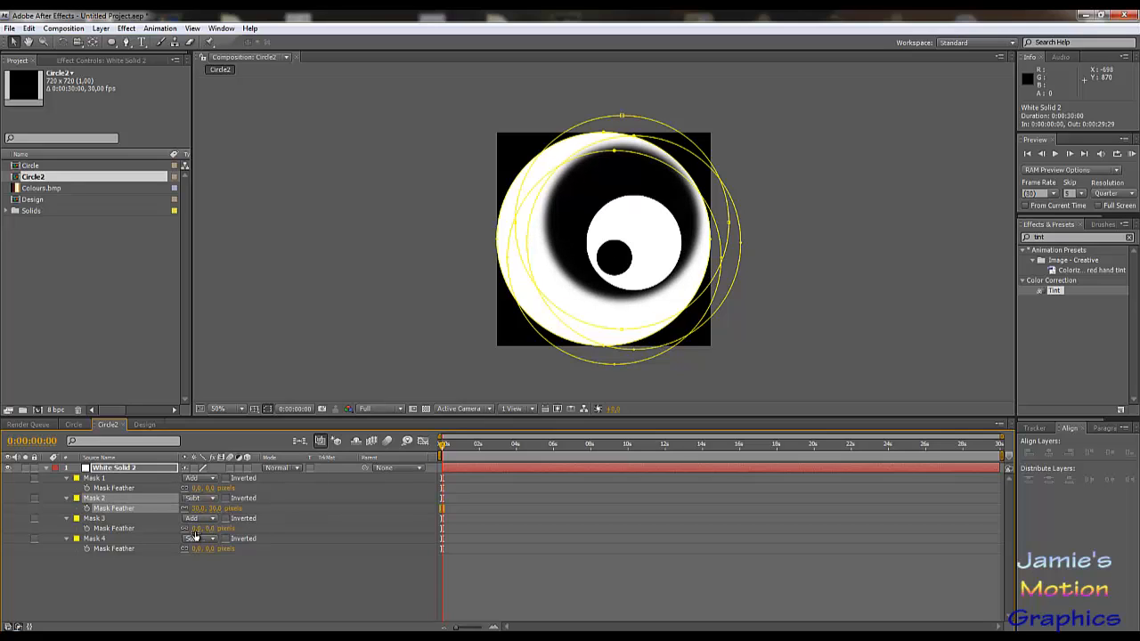
pyautogui.moveTo(194, 531); pyautogui.dragTo(219, 550)
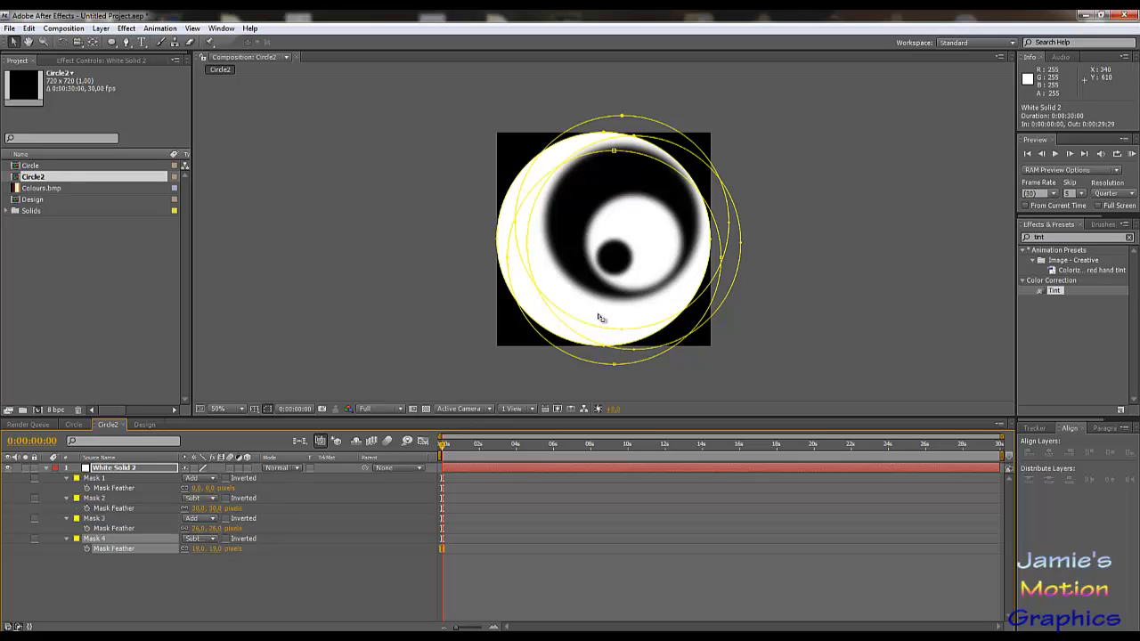
# - Reset the Mask Feather of Mask 4 and Mask 2 to 0 pixels
pyautogui.click(198, 549)
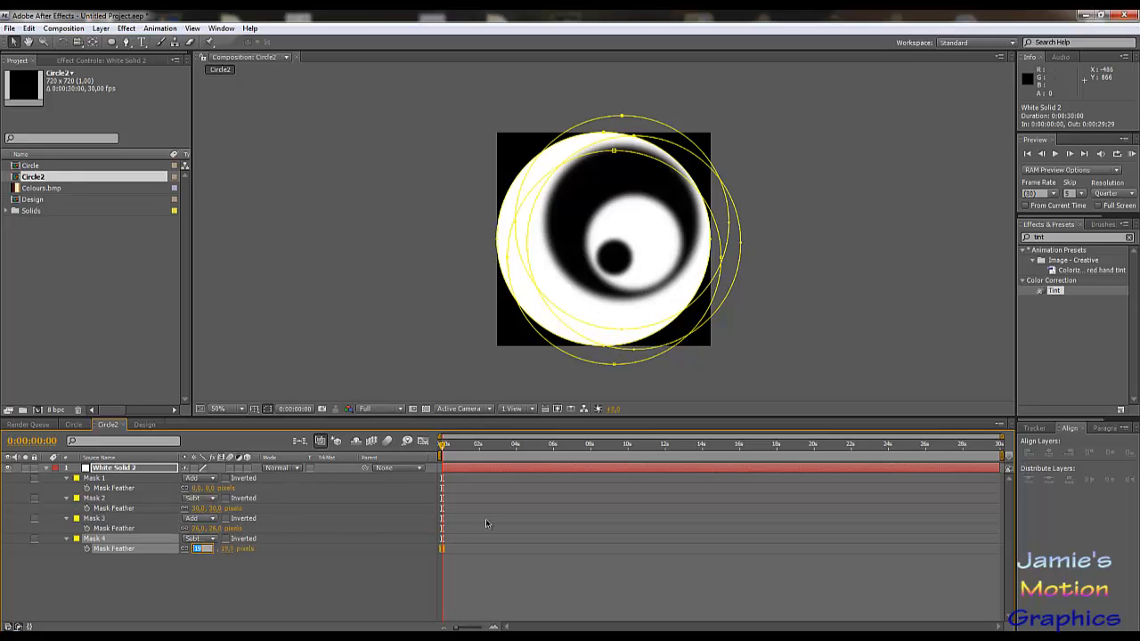
pyautogui.write('0')
pyautogui.press('Return')
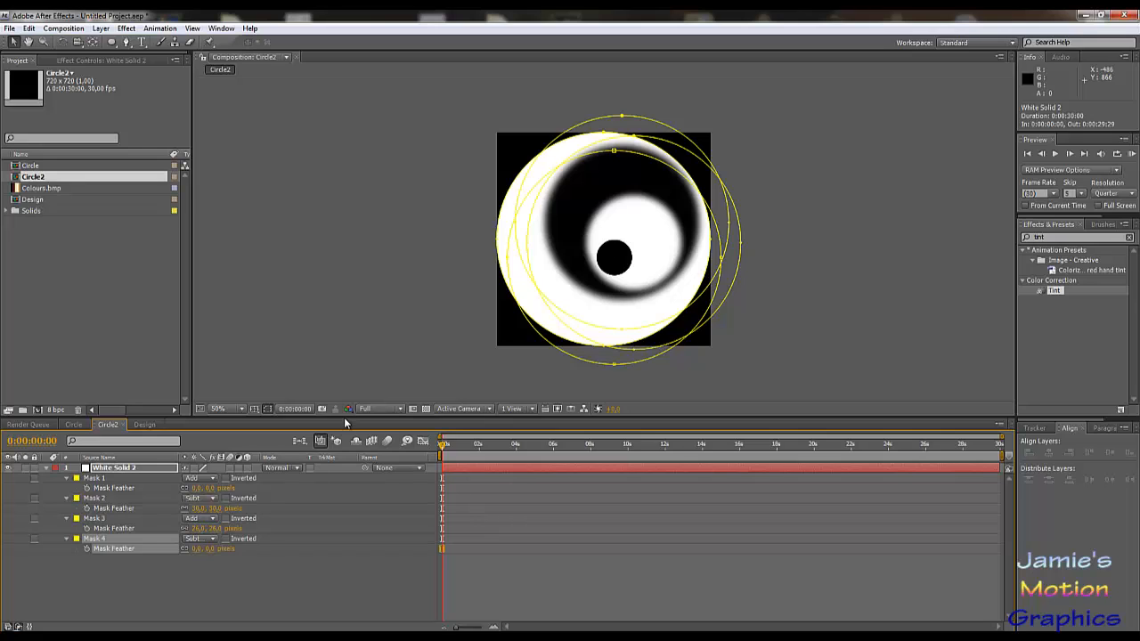
pyautogui.click(201, 508)
pyautogui.write('0')
pyautogui.press('Return')
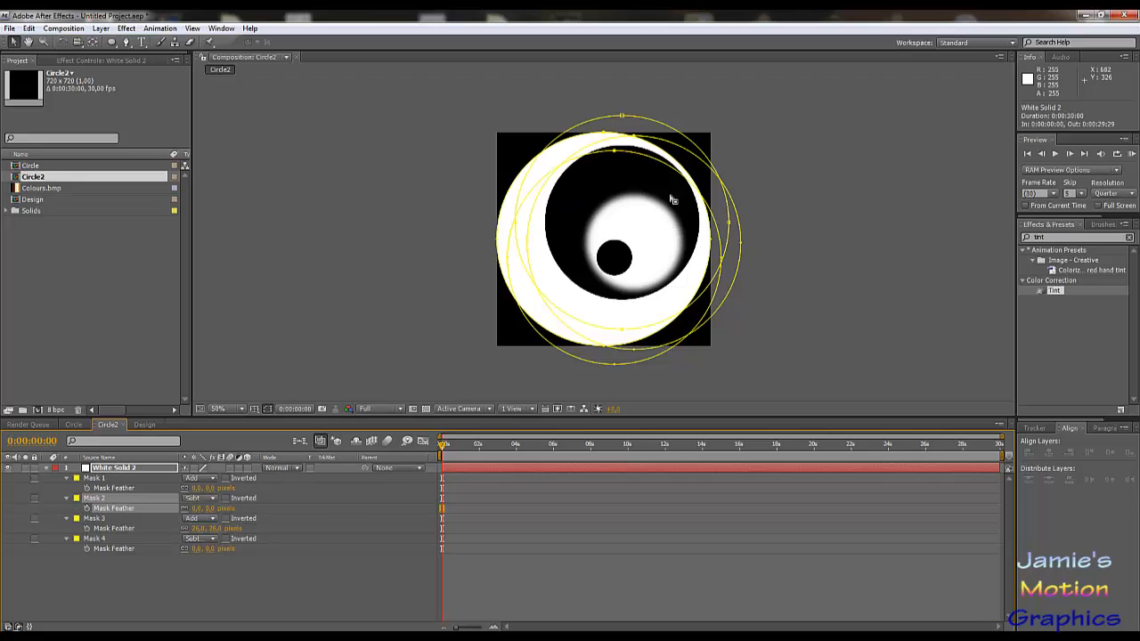
# - Set the Mask Feather of Mask 2 and Mask 4 to 3 pixels
pyautogui.click(201, 508)
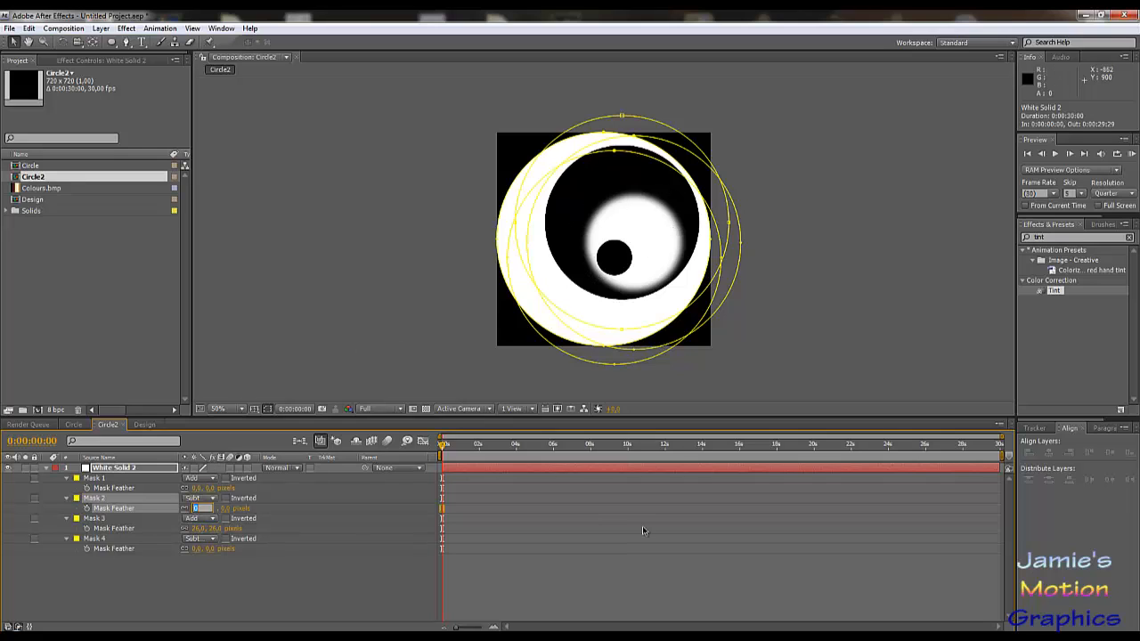
pyautogui.write('3')
pyautogui.press('Return')
pyautogui.write('3')
pyautogui.press('Return')
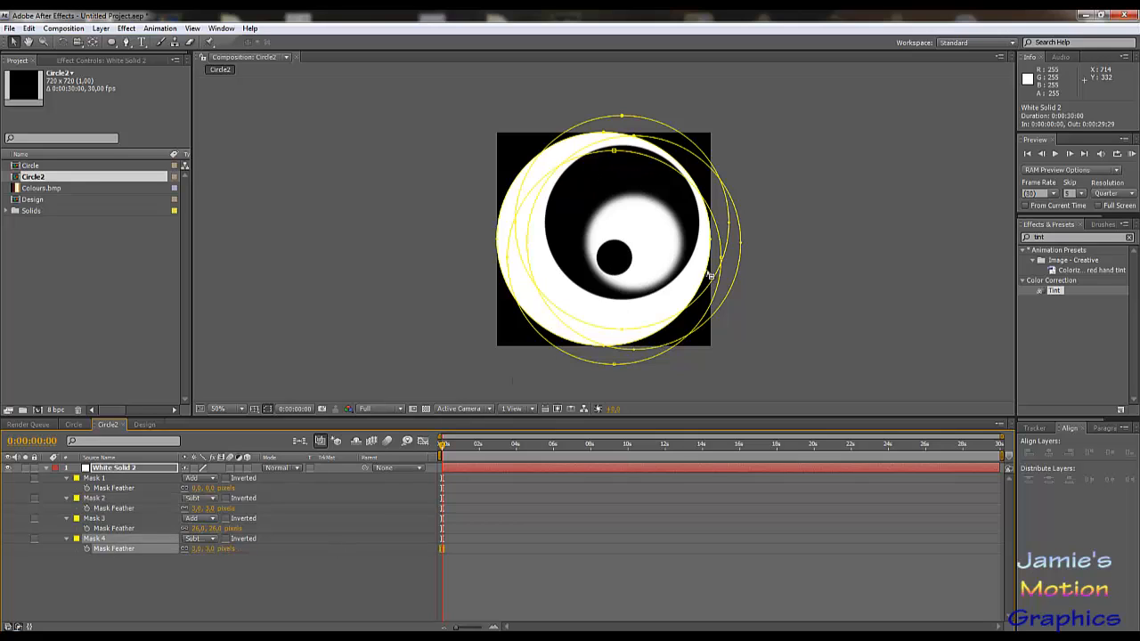
# - Add Circle2 to the Design composition and place its layer below the Circle layers, directly above Black Solid 1
pyautogui.click(145, 426)
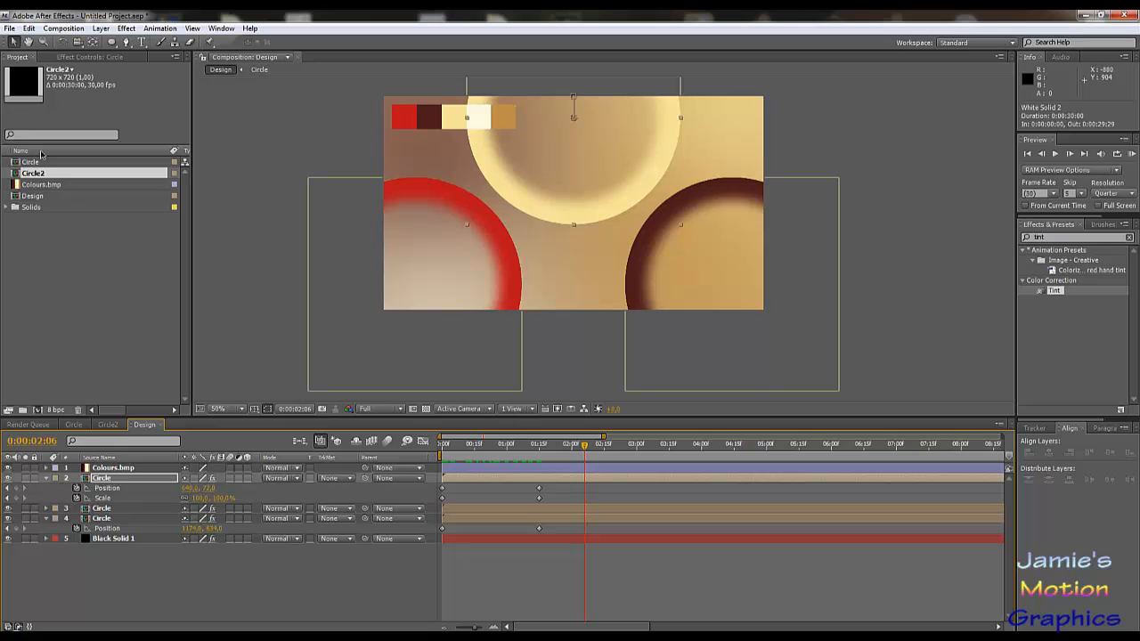
pyautogui.moveTo(33, 175); pyautogui.dragTo(116, 465)
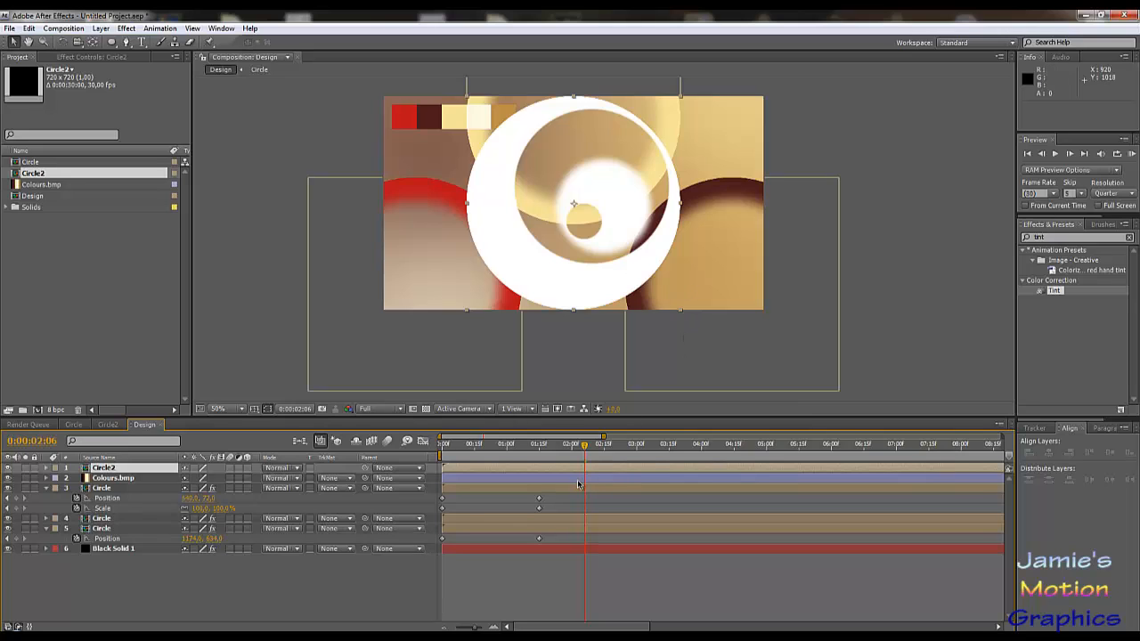
pyautogui.click(107, 425)
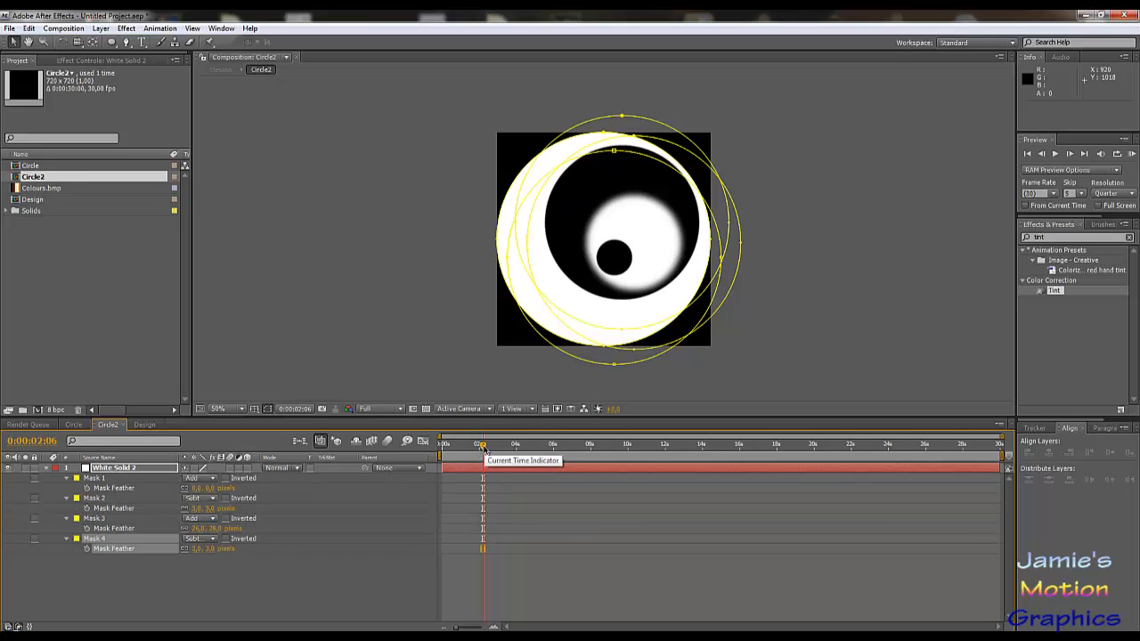
pyautogui.click(142, 425)
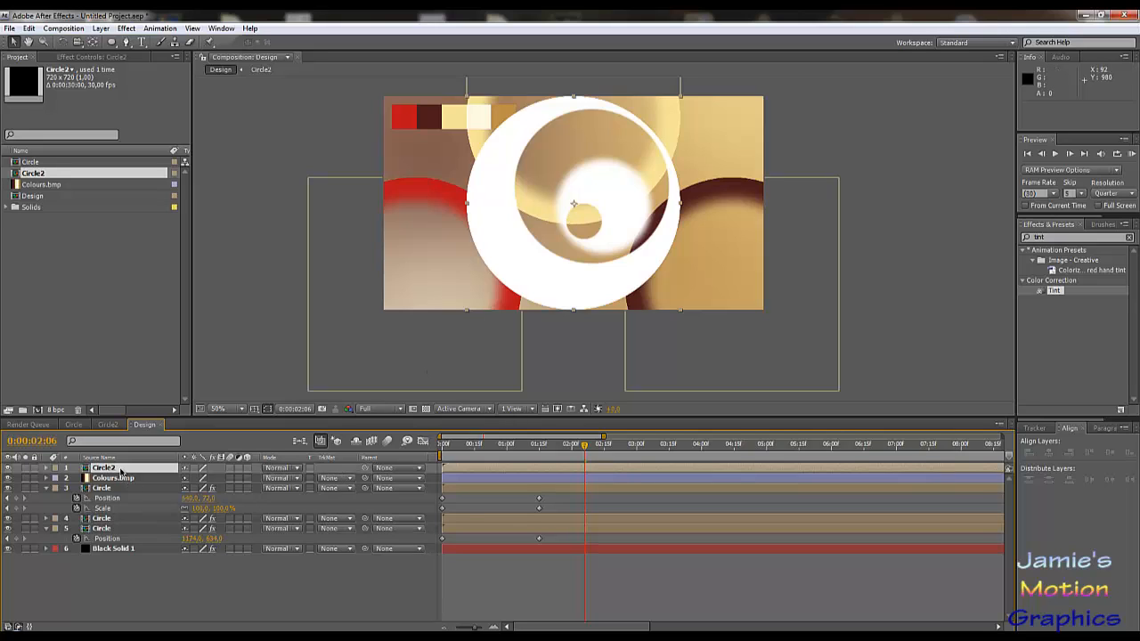
pyautogui.moveTo(120, 469); pyautogui.dragTo(124, 536)
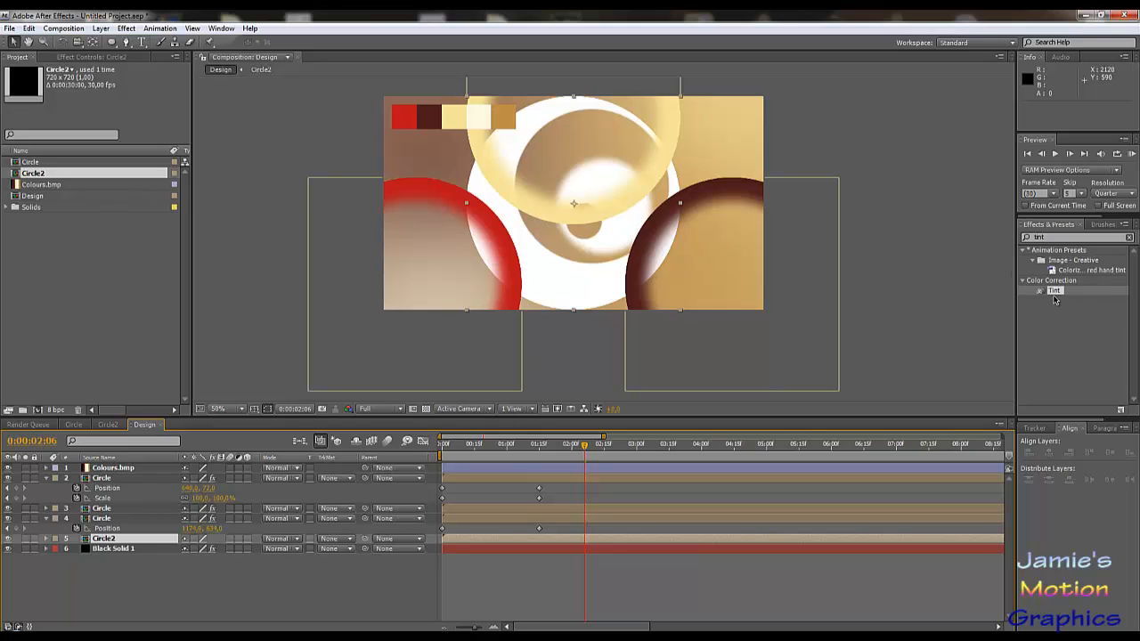
# - Apply the Tint effect to Circle2 and map white to the off-white cream swatch of the colour palette
pyautogui.moveTo(1054, 292); pyautogui.dragTo(100, 541)
pyautogui.click(109, 110)
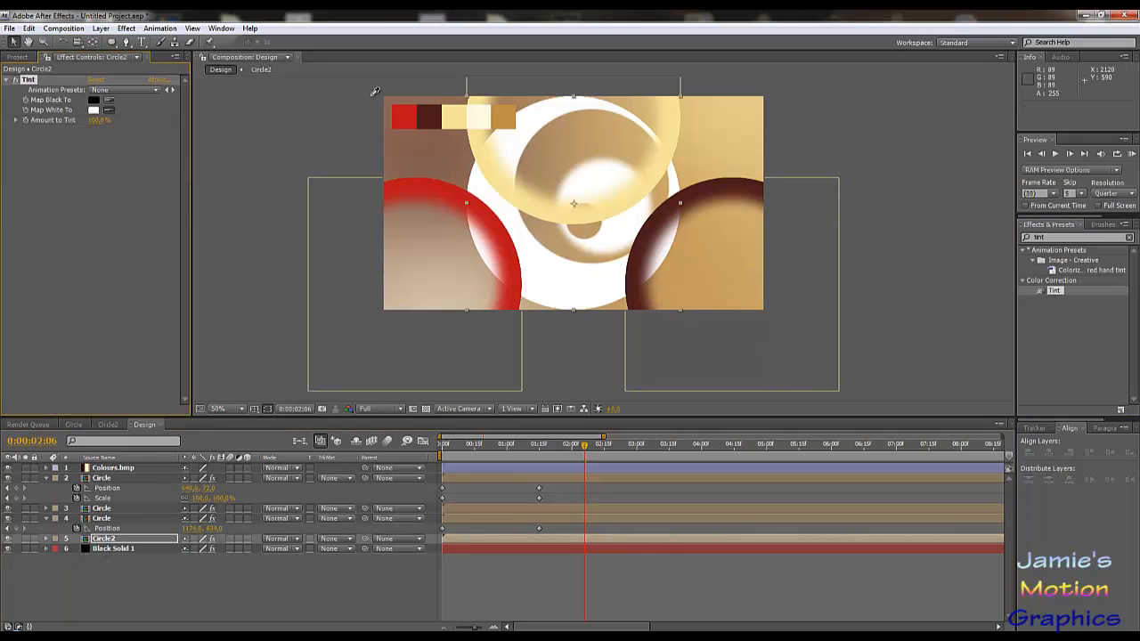
pyautogui.click(484, 117)
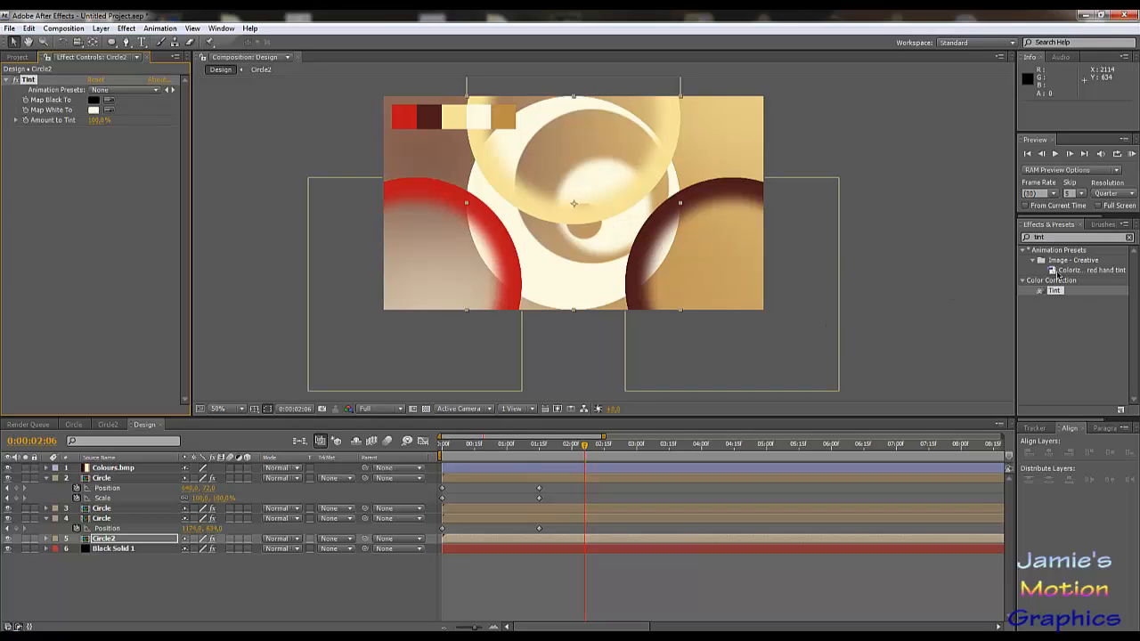
# - Apply a Drop Shadow effect to Circle2 with a direction of 220° and a distance of about 29
pyautogui.click(1057, 238)
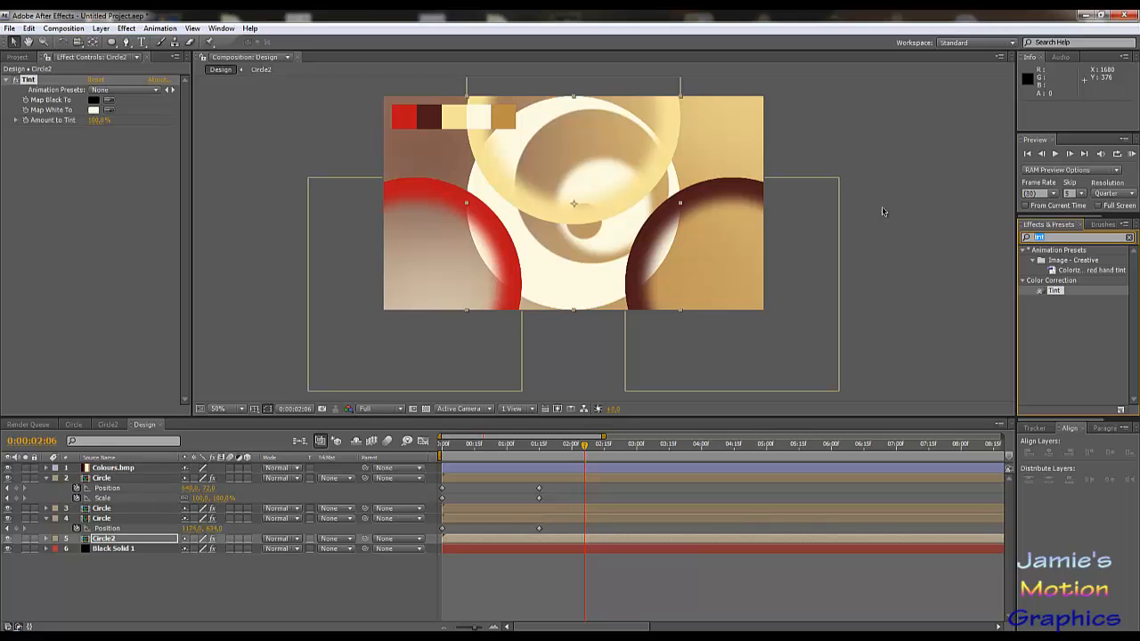
pyautogui.write('drop')
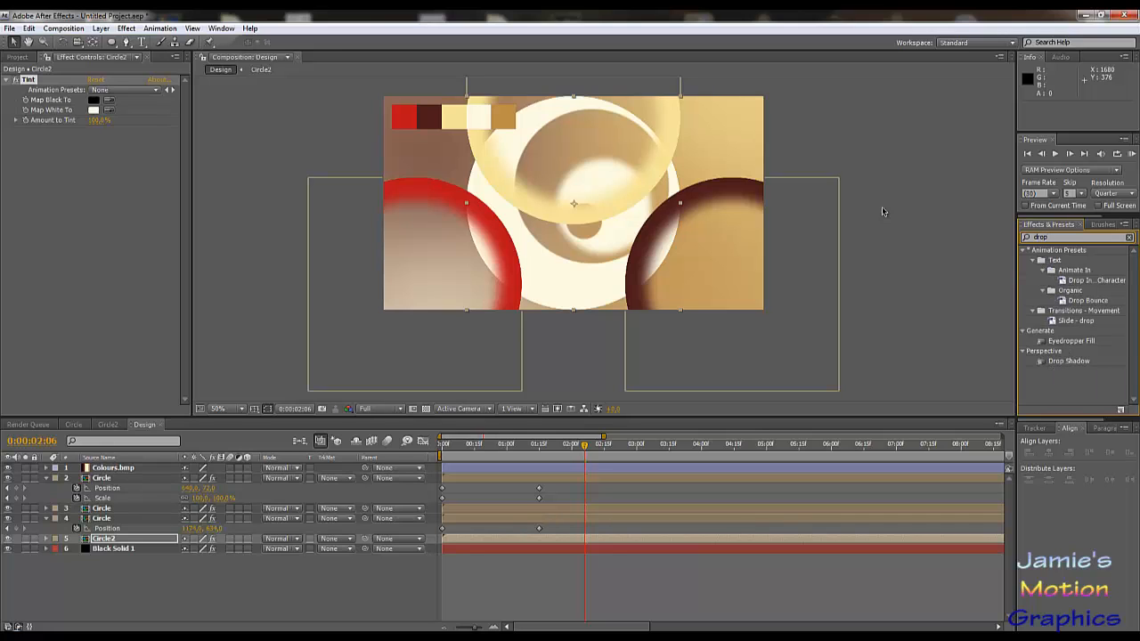
pyautogui.moveTo(1060, 362); pyautogui.dragTo(100, 538)
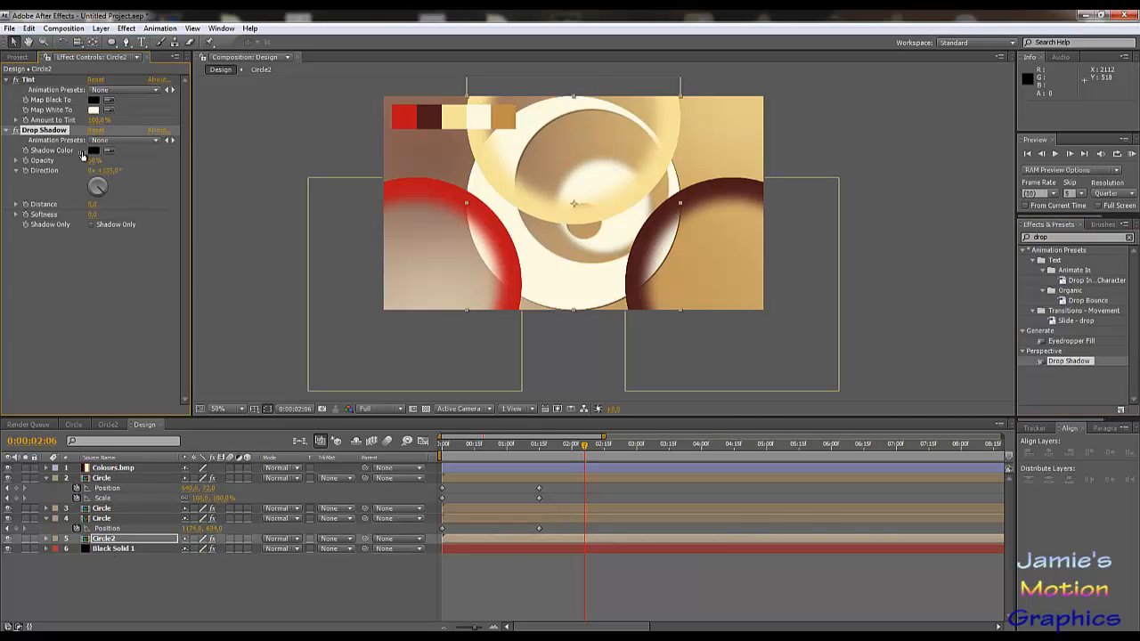
pyautogui.moveTo(97, 193); pyautogui.dragTo(90, 200)
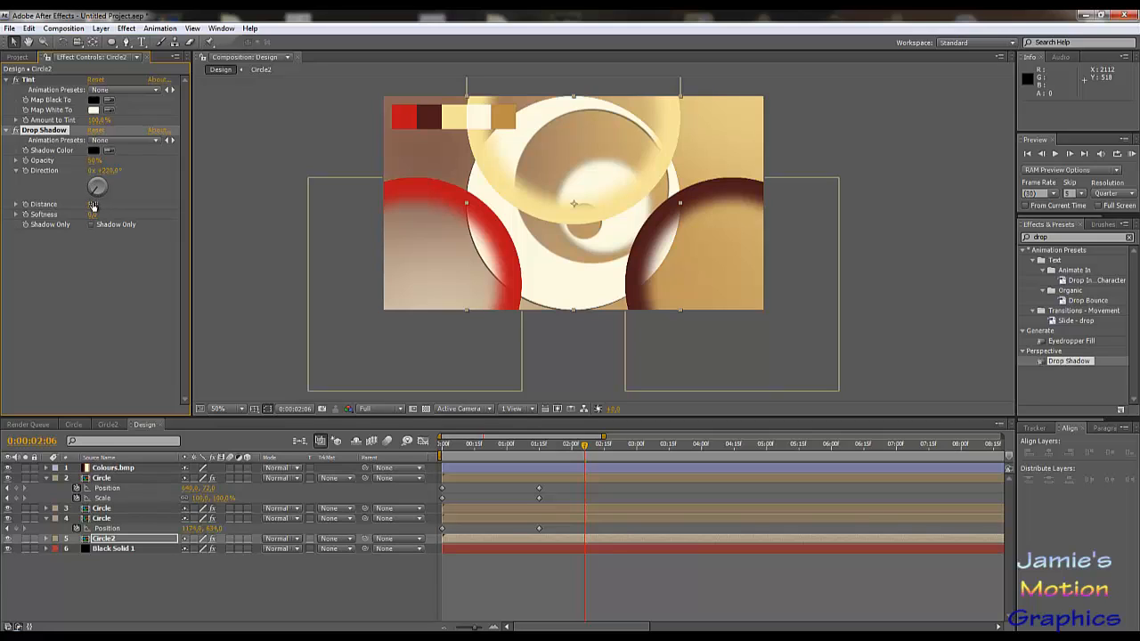
pyautogui.moveTo(94, 206)
pyautogui.mouseDown()
pyautogui.moveTo(111, 204)
pyautogui.moveTo(100, 205)
pyautogui.mouseUp()
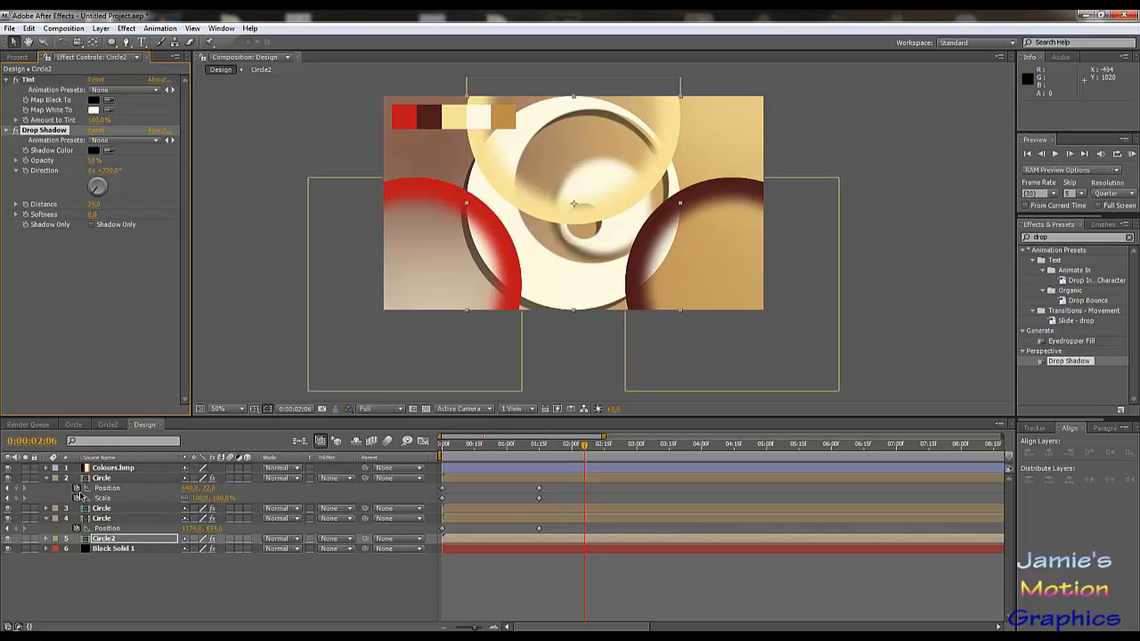
# - Apply a Drop Shadow to the pale yellow Circle ring with a distance of about 29 and a direction of 220°
pyautogui.click(109, 518)
pyautogui.keyDown('shift'); pyautogui.click(100, 509); pyautogui.keyUp('shift')
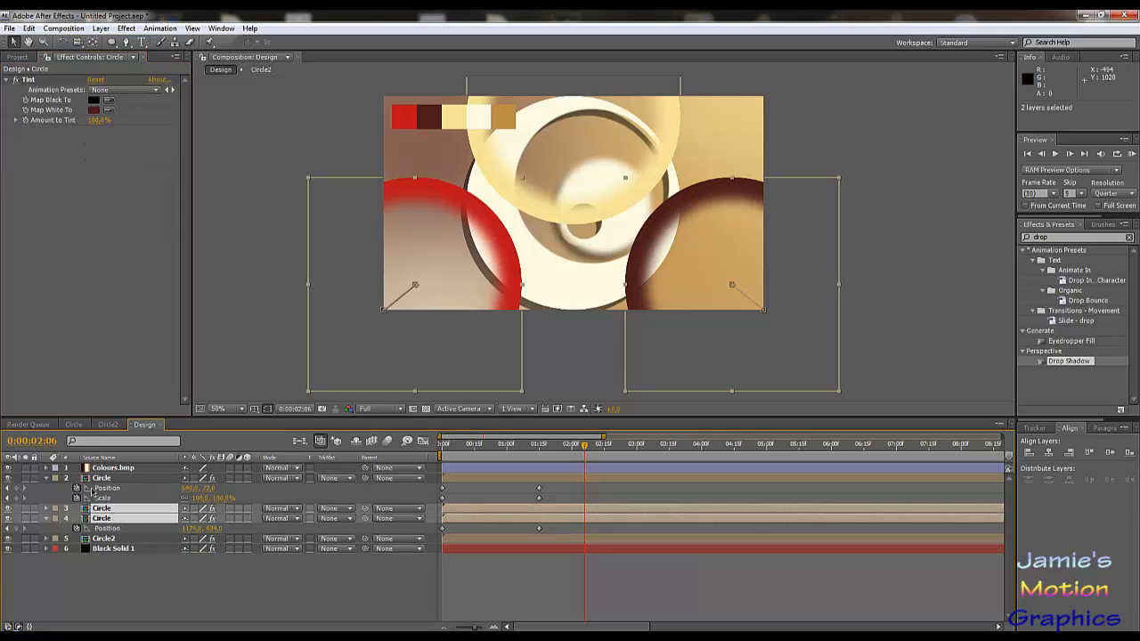
pyautogui.click(47, 479)
pyautogui.click(114, 479)
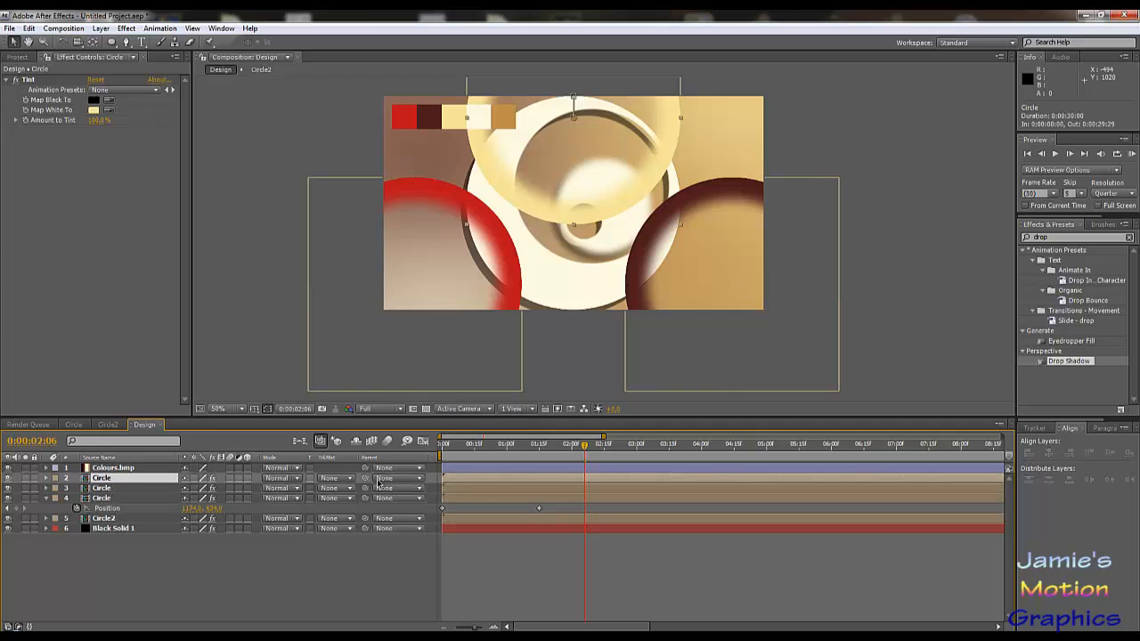
pyautogui.moveTo(1065, 365); pyautogui.dragTo(68, 279)
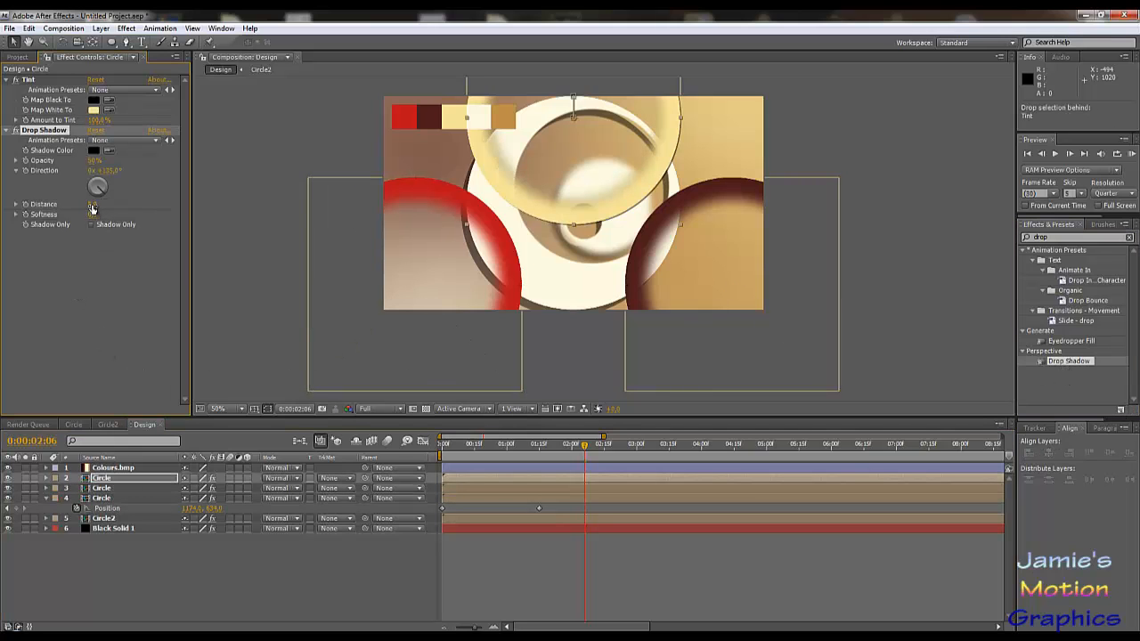
pyautogui.moveTo(95, 204)
pyautogui.mouseDown()
pyautogui.moveTo(117, 204)
pyautogui.moveTo(107, 205)
pyautogui.mouseUp()
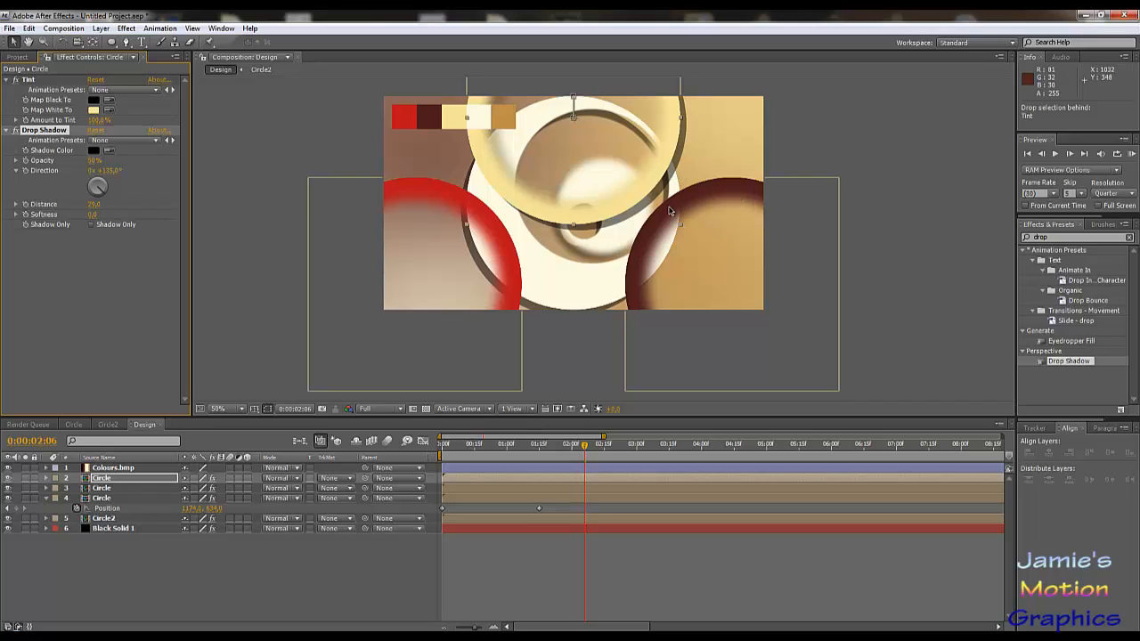
pyautogui.click(108, 170)
pyautogui.write('220')
pyautogui.press('Return')
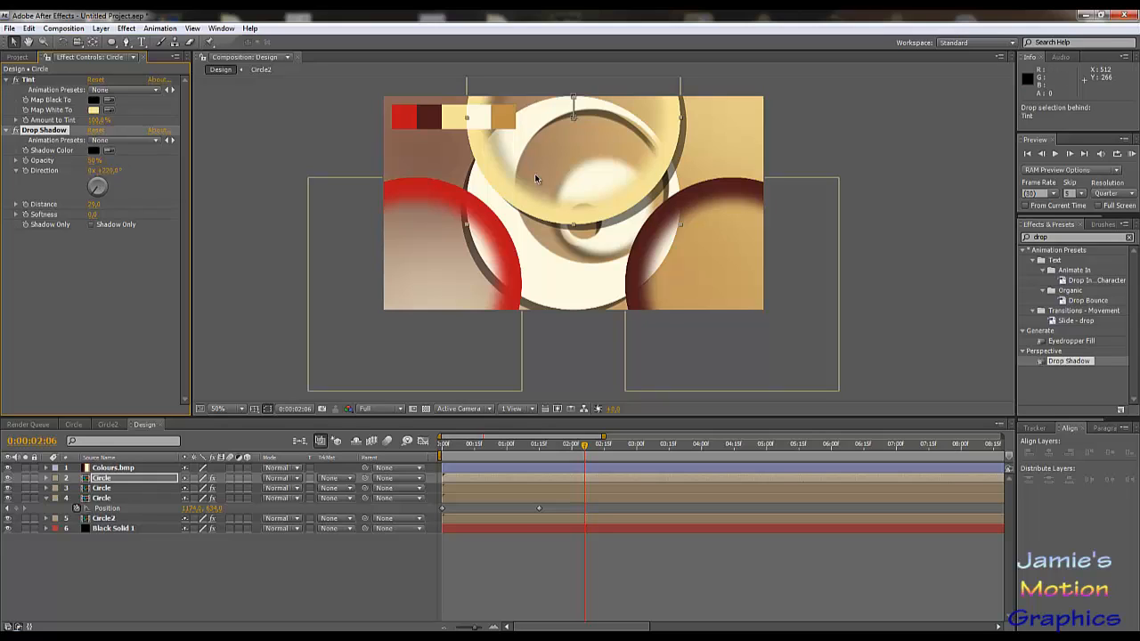
# - Apply a Drop Shadow to the red Circle ring with a direction of 220° and a distance of about 81
pyautogui.click(504, 246)
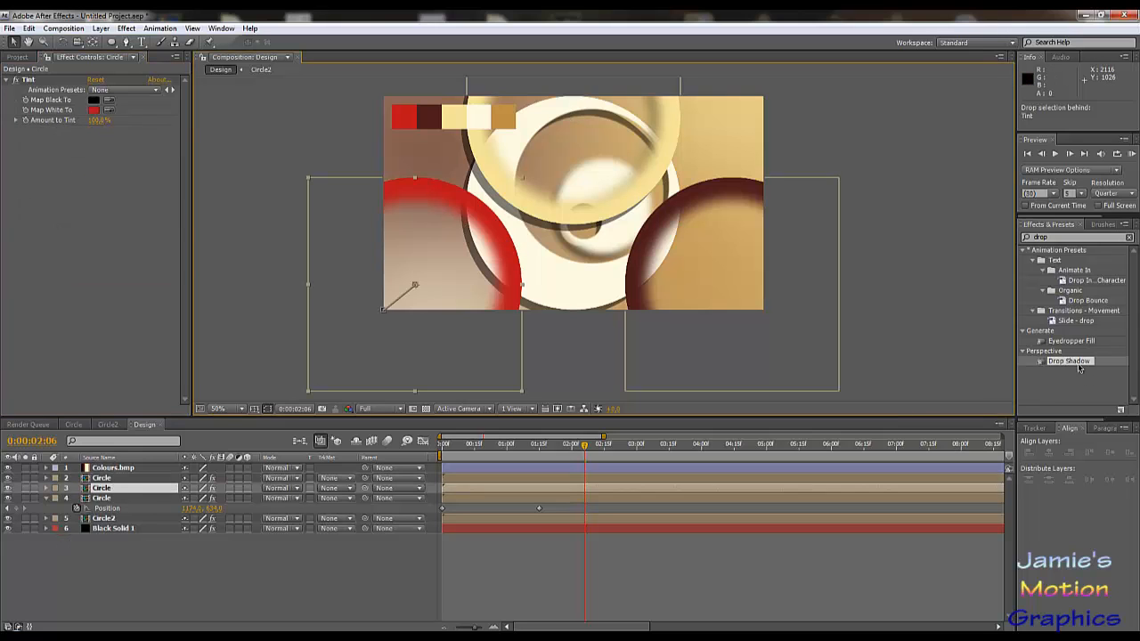
pyautogui.moveTo(1069, 360); pyautogui.dragTo(109, 247)
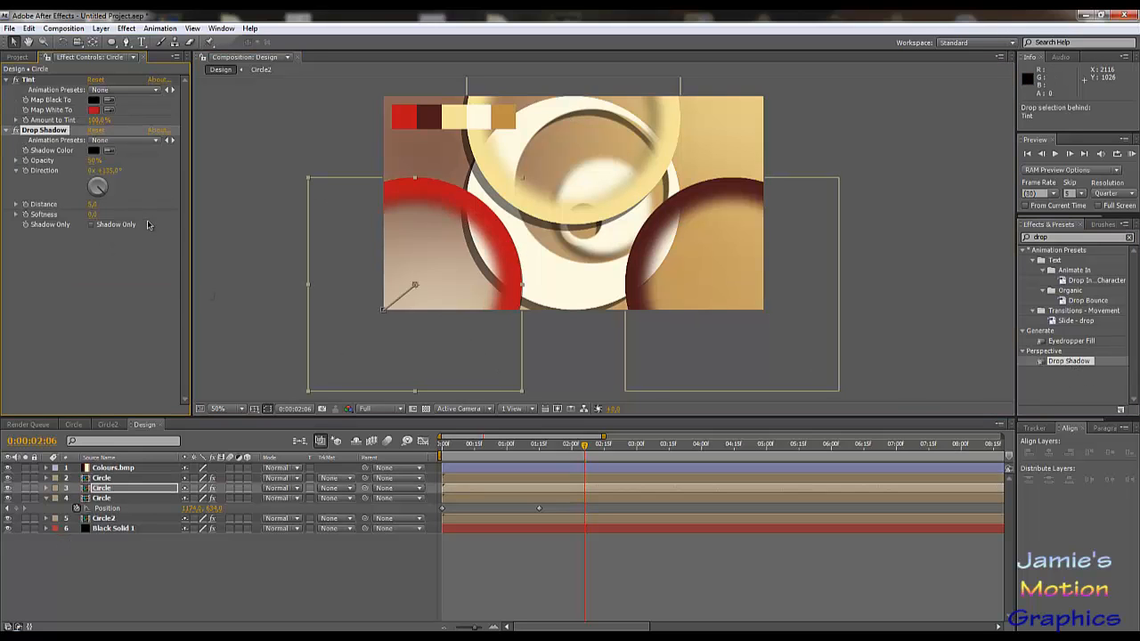
pyautogui.click(107, 170)
pyautogui.write('220')
pyautogui.press('Return')
pyautogui.moveTo(102, 204); pyautogui.dragTo(154, 216)
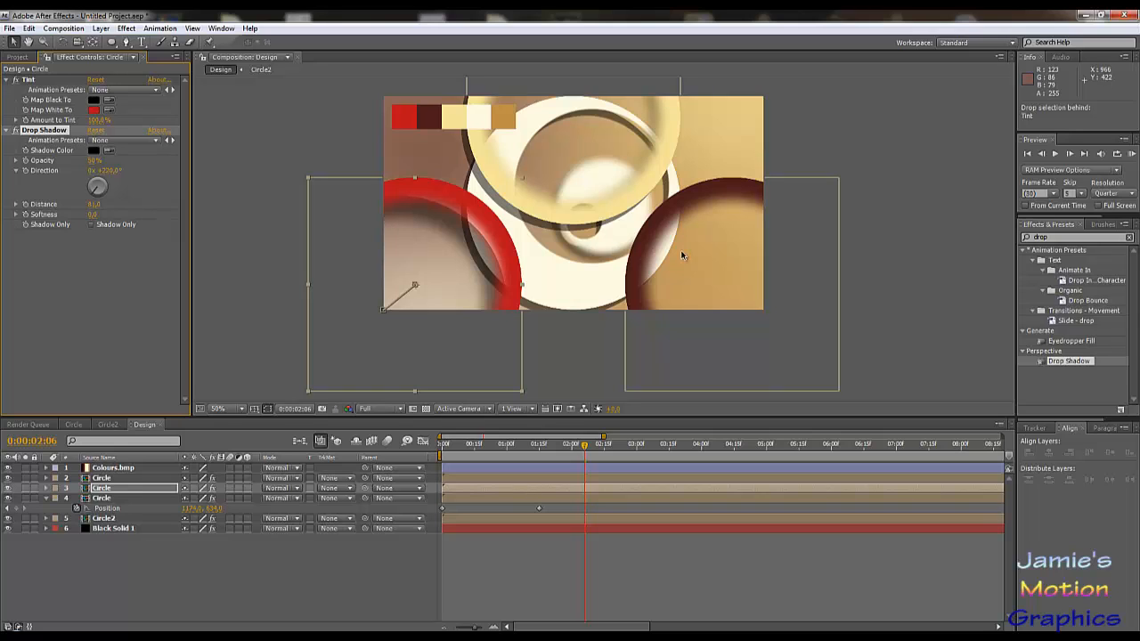
# - Apply a Drop Shadow to the dark maroon Circle ring and set its direction to 220°
pyautogui.click(640, 264)
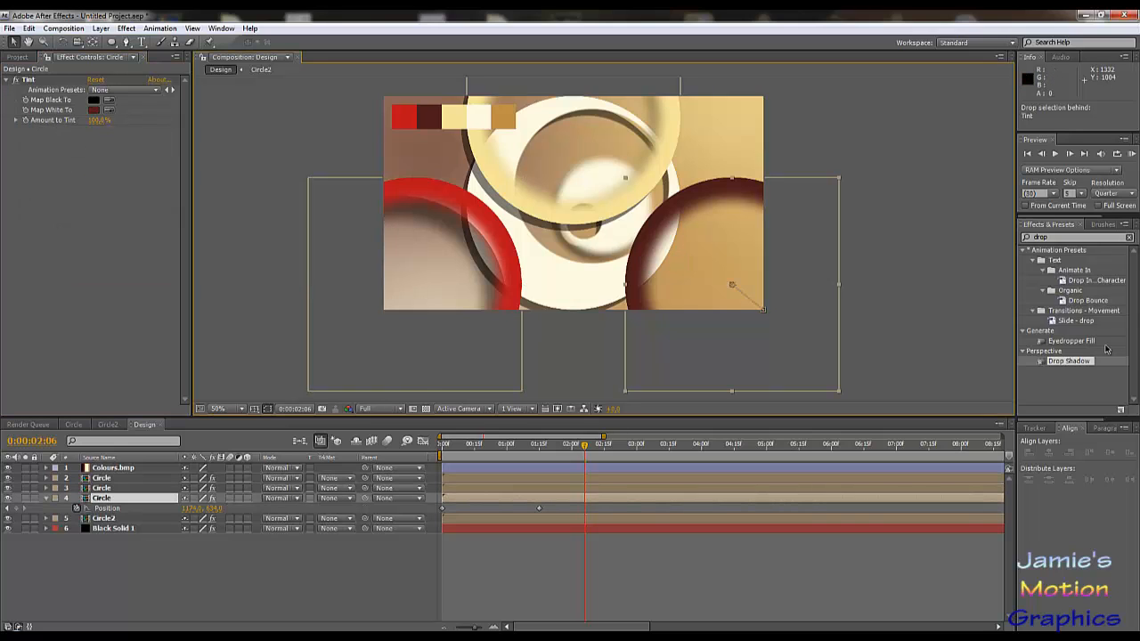
pyautogui.moveTo(1069, 361); pyautogui.dragTo(122, 507)
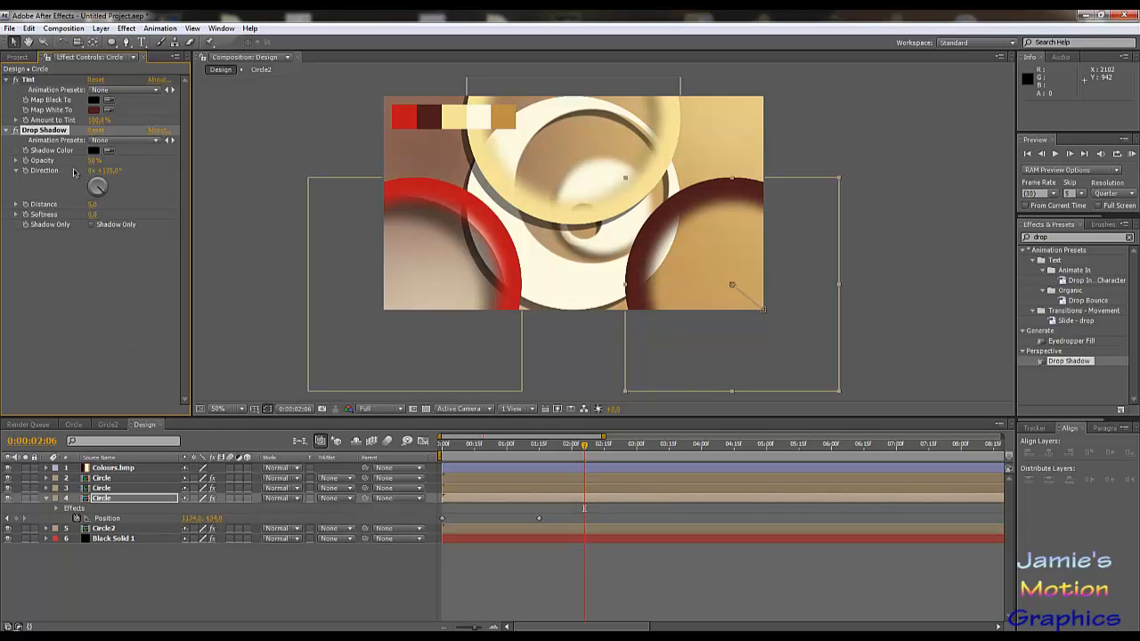
pyautogui.click(108, 170)
pyautogui.press('Return')
# - Reduce the red Circle ring's Drop Shadow distance to about 39
pyautogui.click(105, 489)
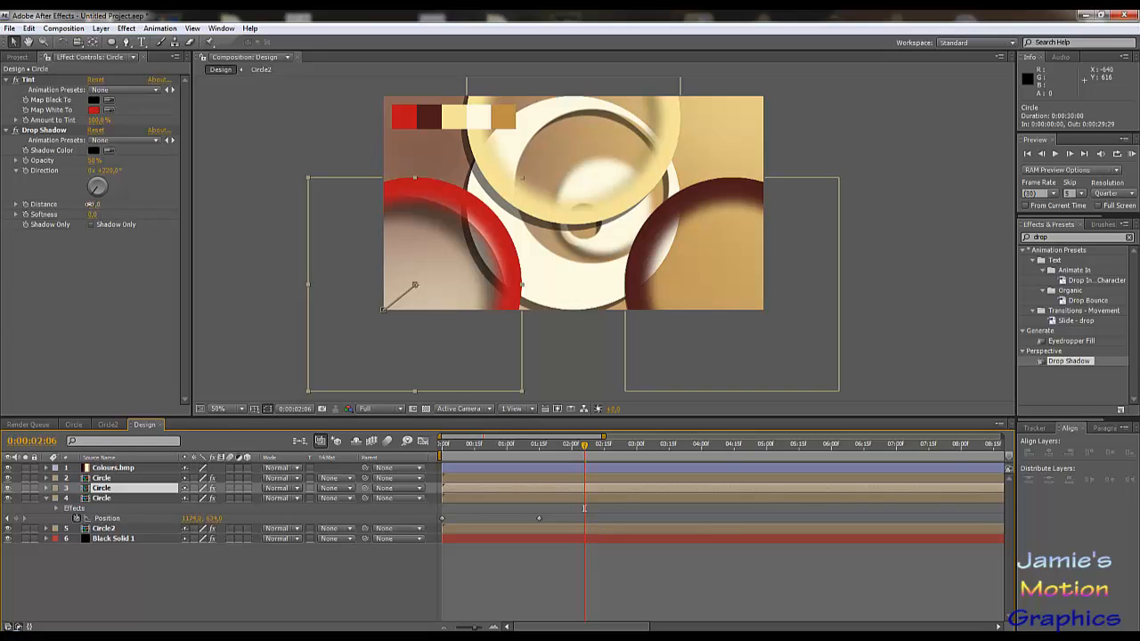
pyautogui.moveTo(90, 204); pyautogui.dragTo(77, 208)
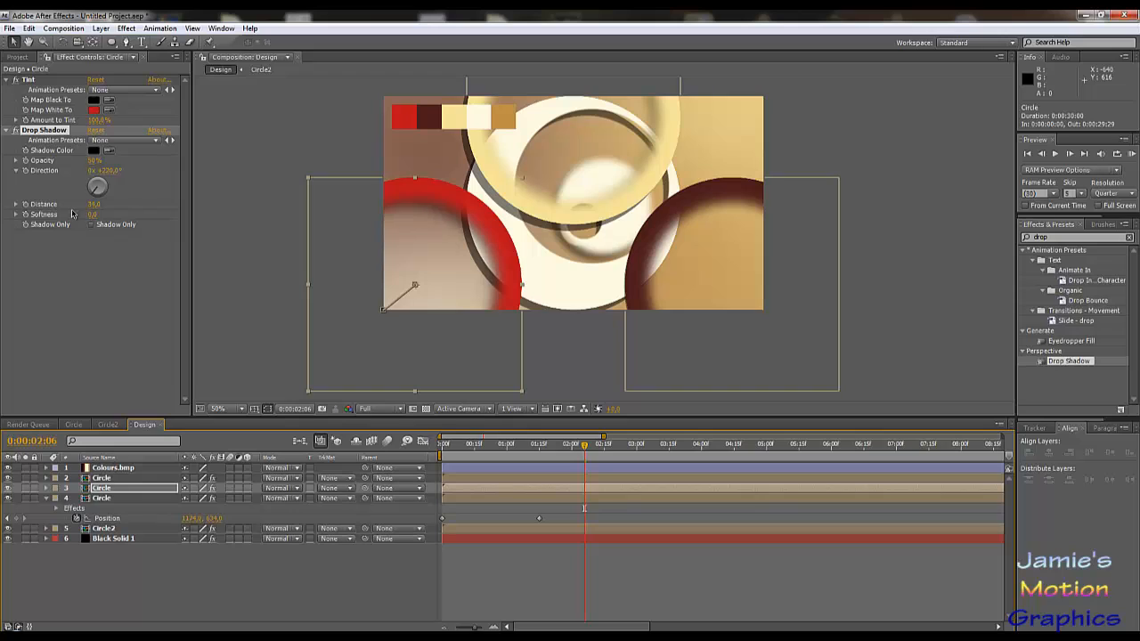
pyautogui.click(72, 214)
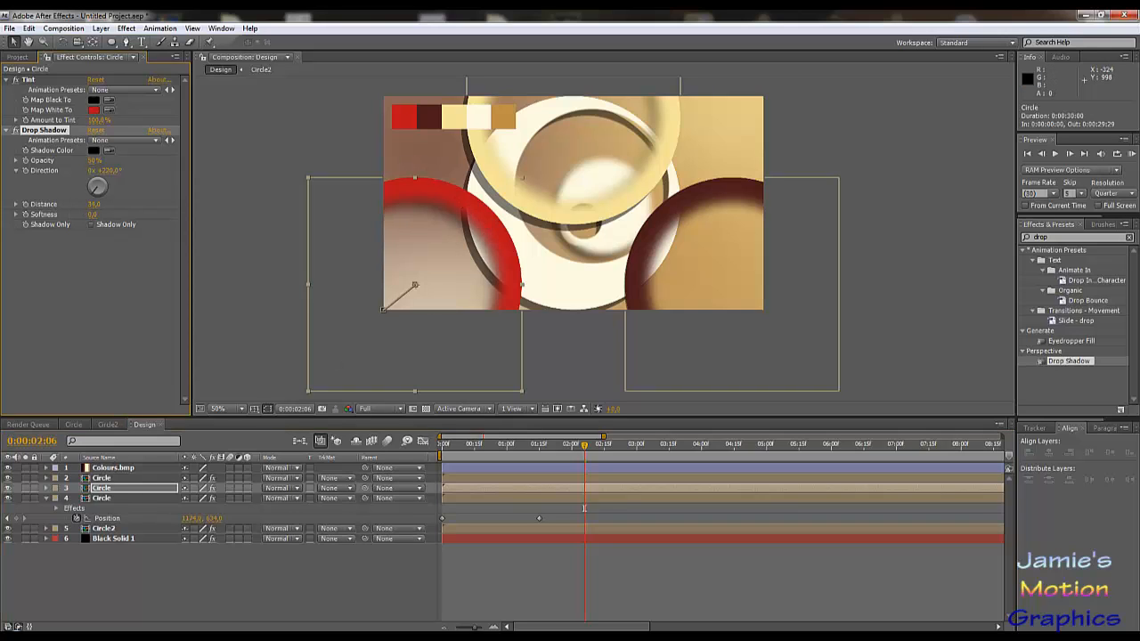
# - Set the Drop Shadow distance to about 38 on the dark maroon Circle ring and about 16 on Circle2
pyautogui.click(105, 529)
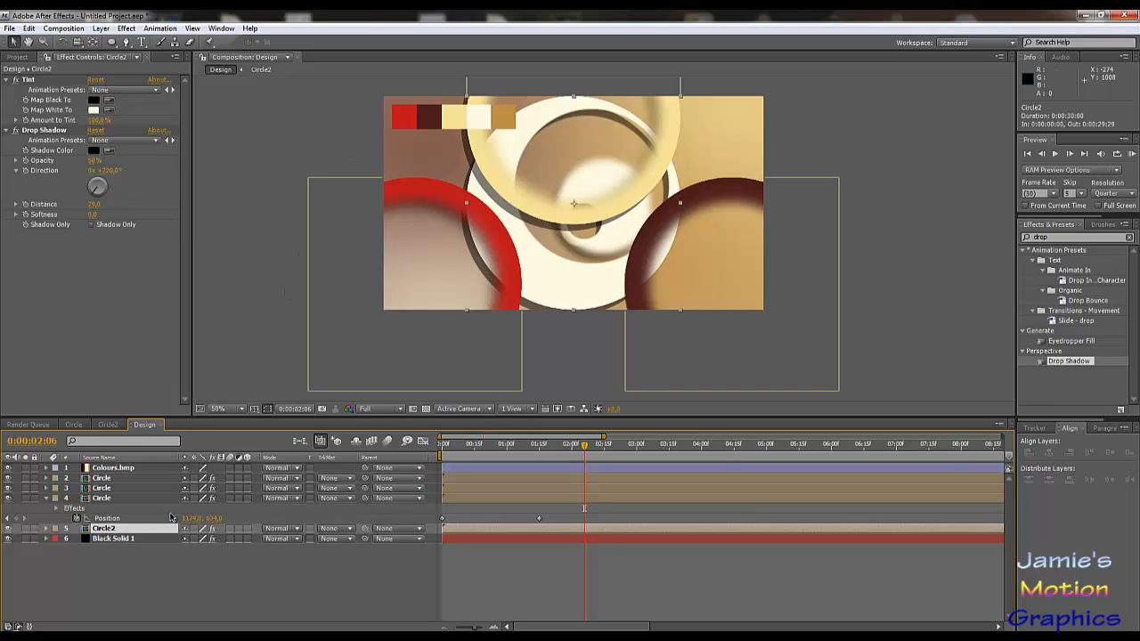
pyautogui.click(102, 498)
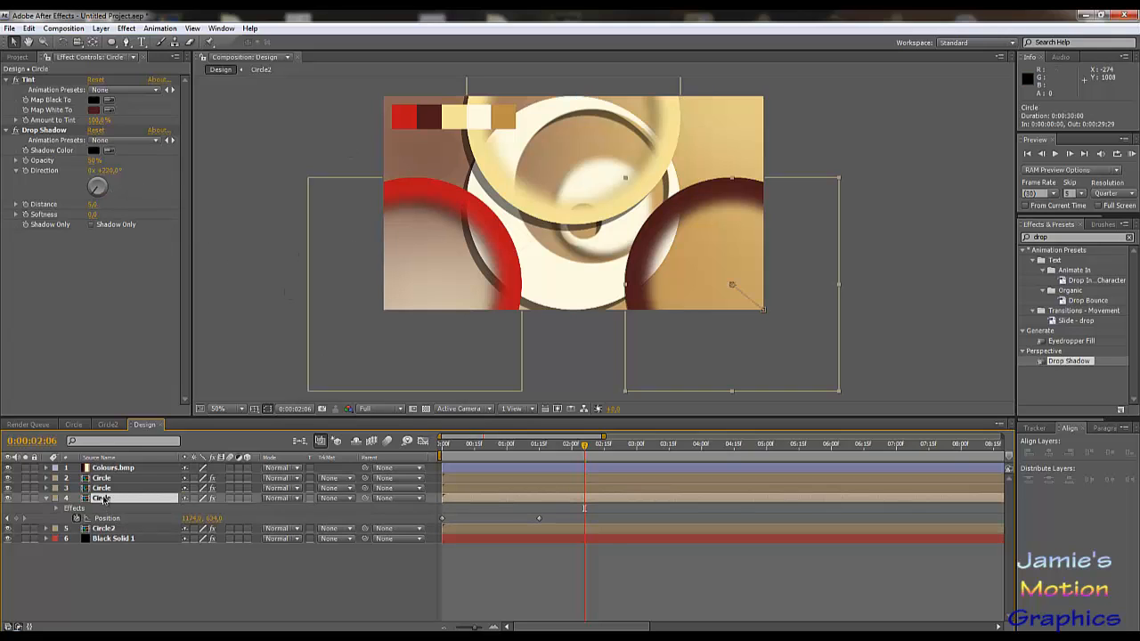
pyautogui.click(95, 206)
pyautogui.moveTo(94, 205); pyautogui.dragTo(118, 215)
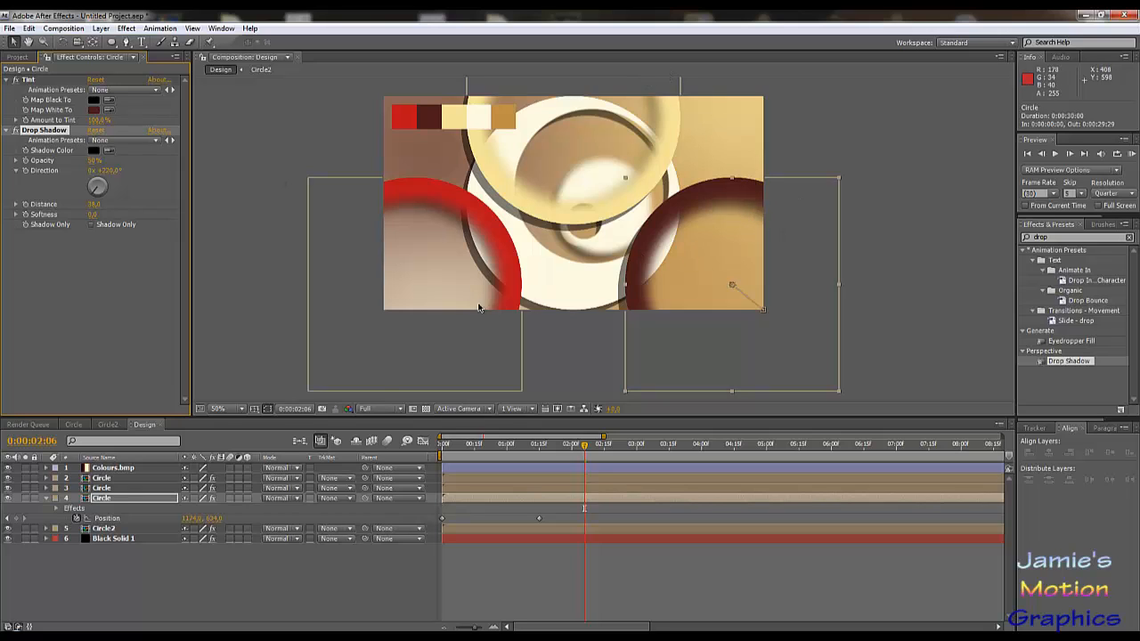
pyautogui.click(114, 530)
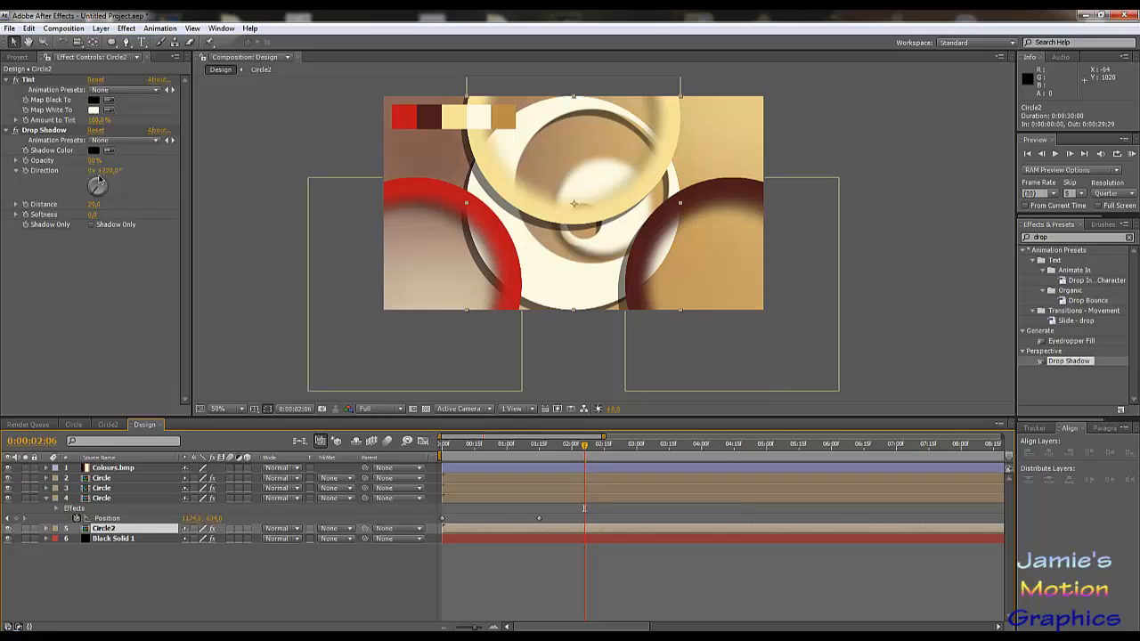
pyautogui.moveTo(93, 207); pyautogui.dragTo(88, 205)
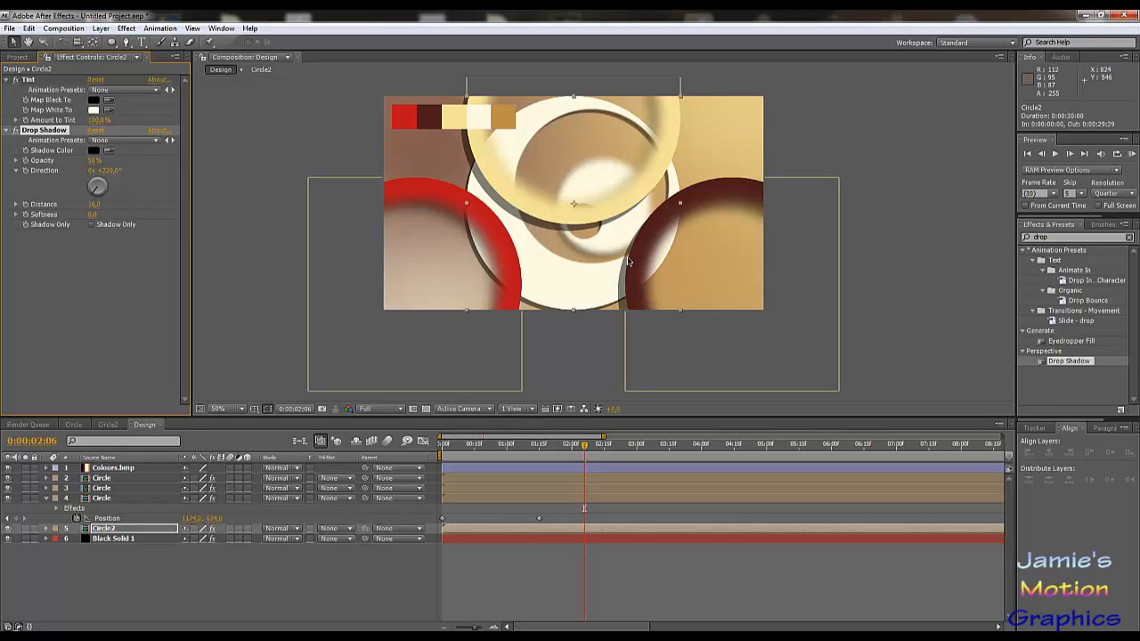
# - Play back the ring animation from the start of the Design composition and return to the first frame
pyautogui.moveTo(587, 450); pyautogui.dragTo(444, 450)
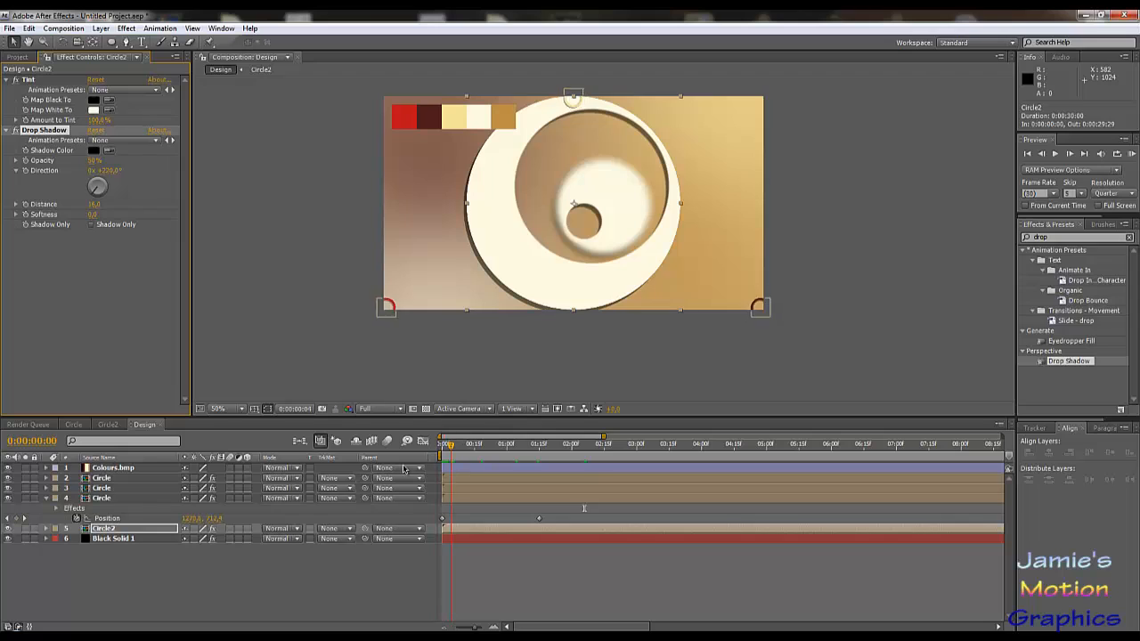
pyautogui.click(112, 532)
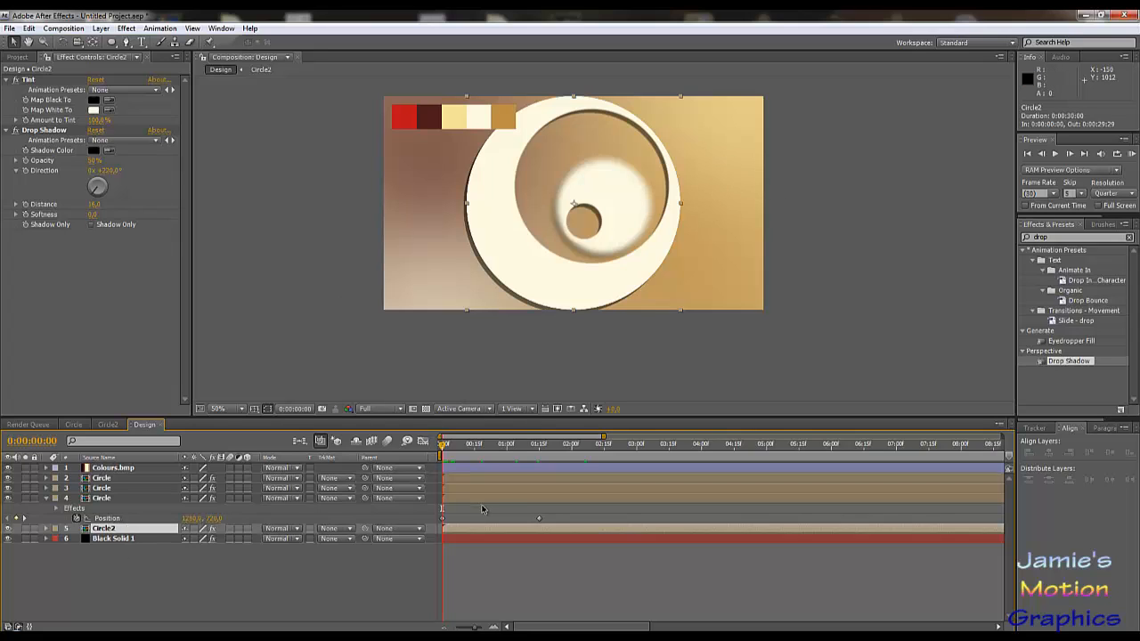
pyautogui.click(503, 480)
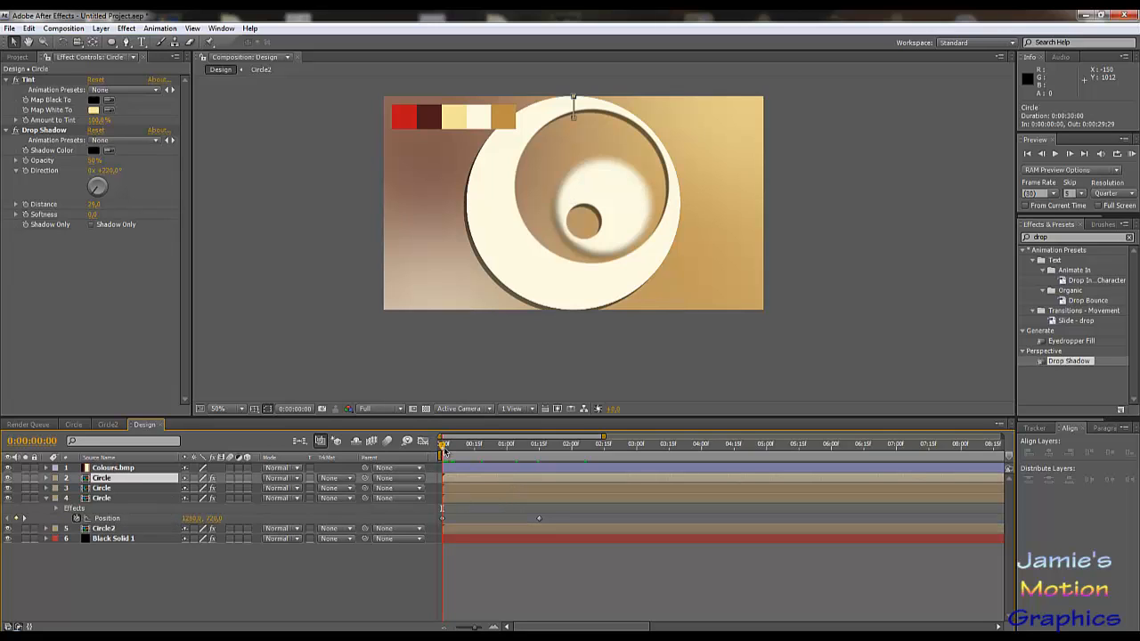
pyautogui.press('space')
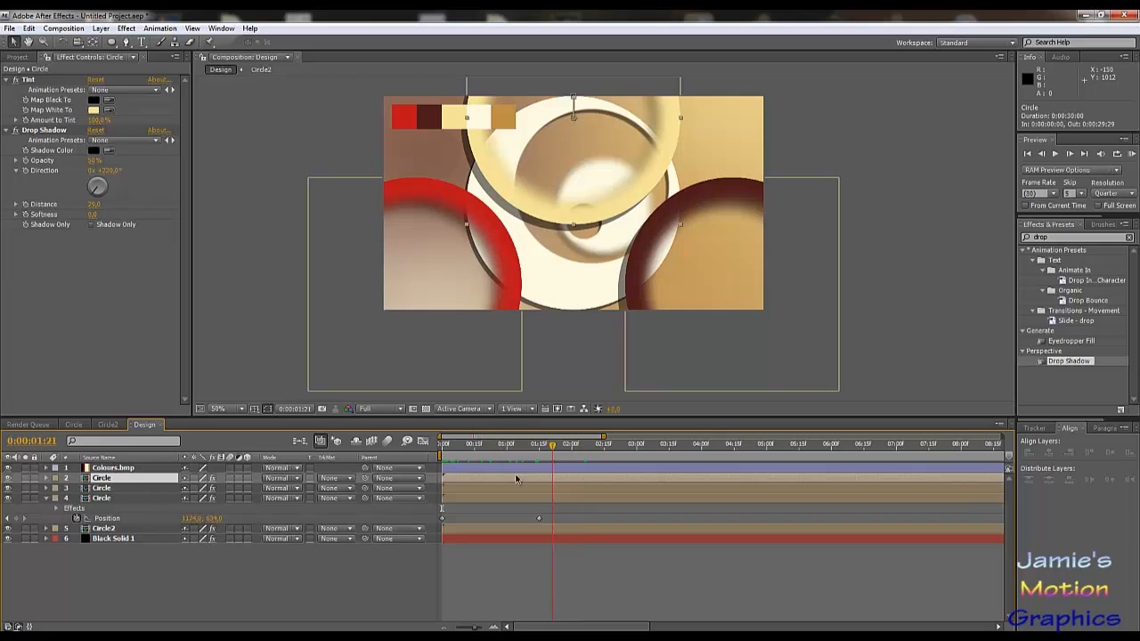
pyautogui.moveTo(517, 479); pyautogui.dragTo(439, 476)
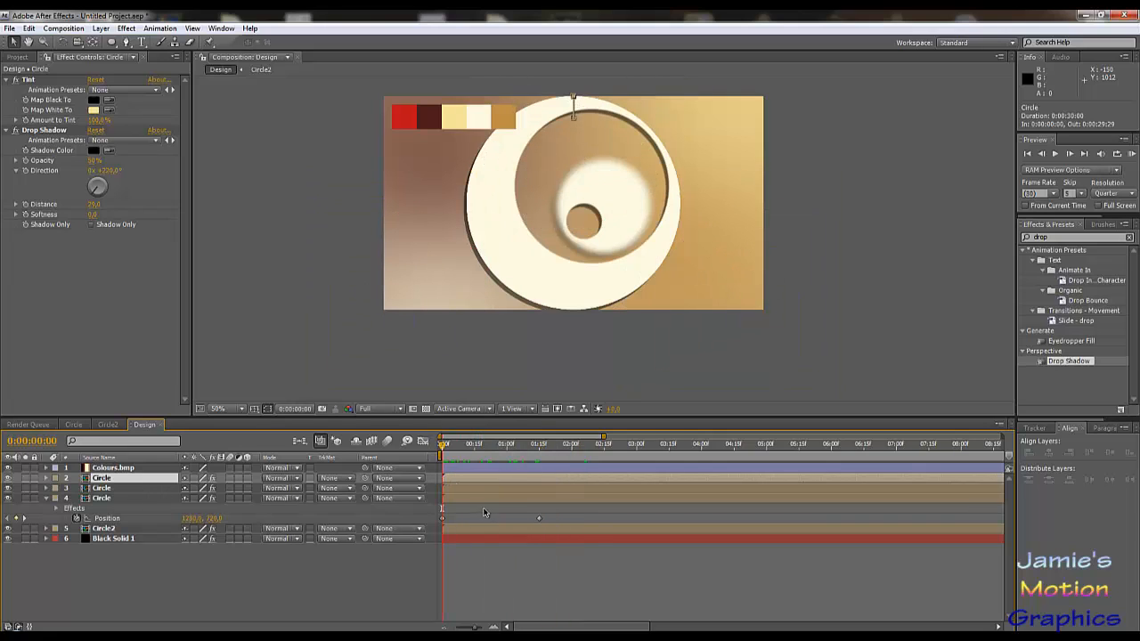
# - Shift all Position and Scale keyframes of the three Circle layers so they run from 0:00:01:15 to 0:00:03:00
pyautogui.keyDown('shift'); pyautogui.click(111, 499); pyautogui.keyUp('shift')
pyautogui.press('u')
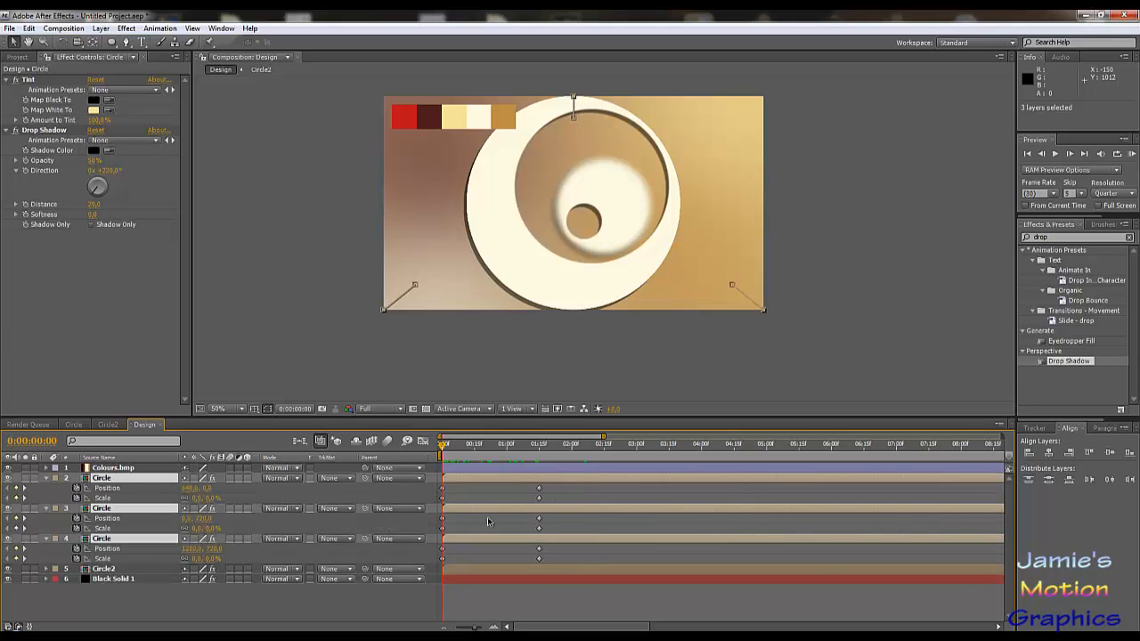
pyautogui.moveTo(554, 488); pyautogui.dragTo(436, 574)
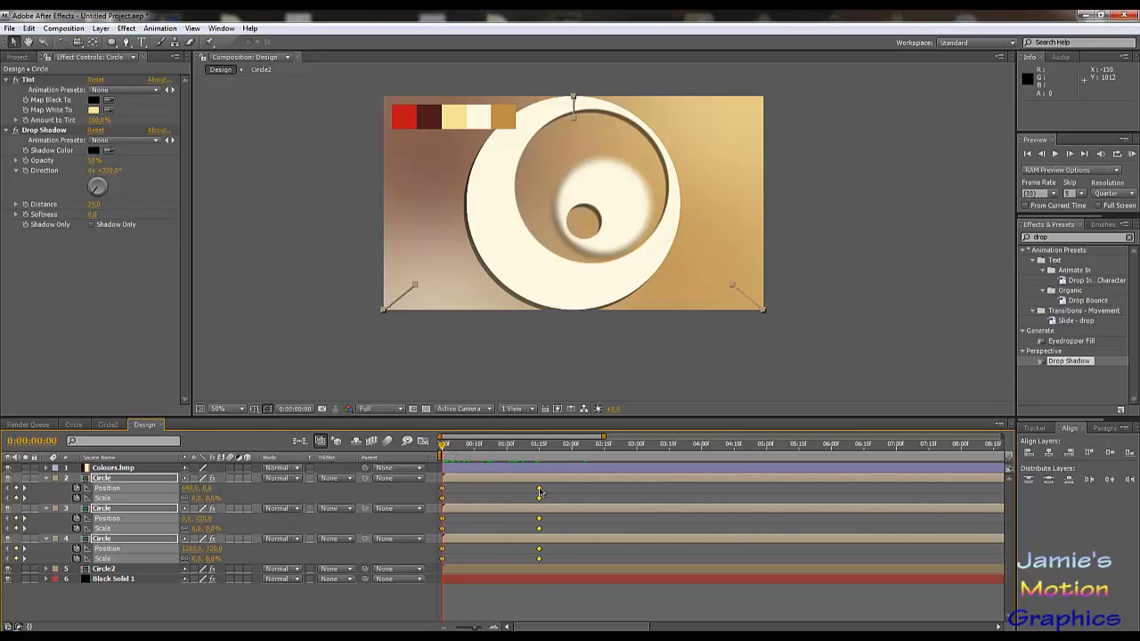
pyautogui.moveTo(539, 492); pyautogui.dragTo(638, 500)
pyautogui.click(539, 445)
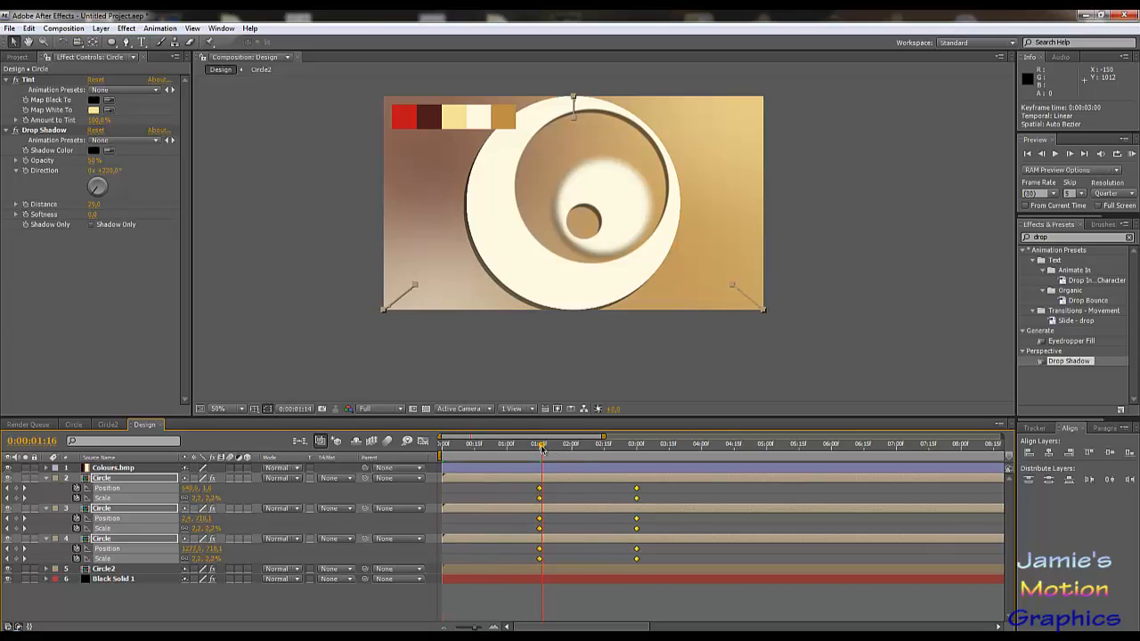
# - Start animating Circle2's opacity with a 0% keyframe at the beginning of the composition
pyautogui.moveTo(541, 450); pyautogui.dragTo(434, 476)
pyautogui.click(101, 571)
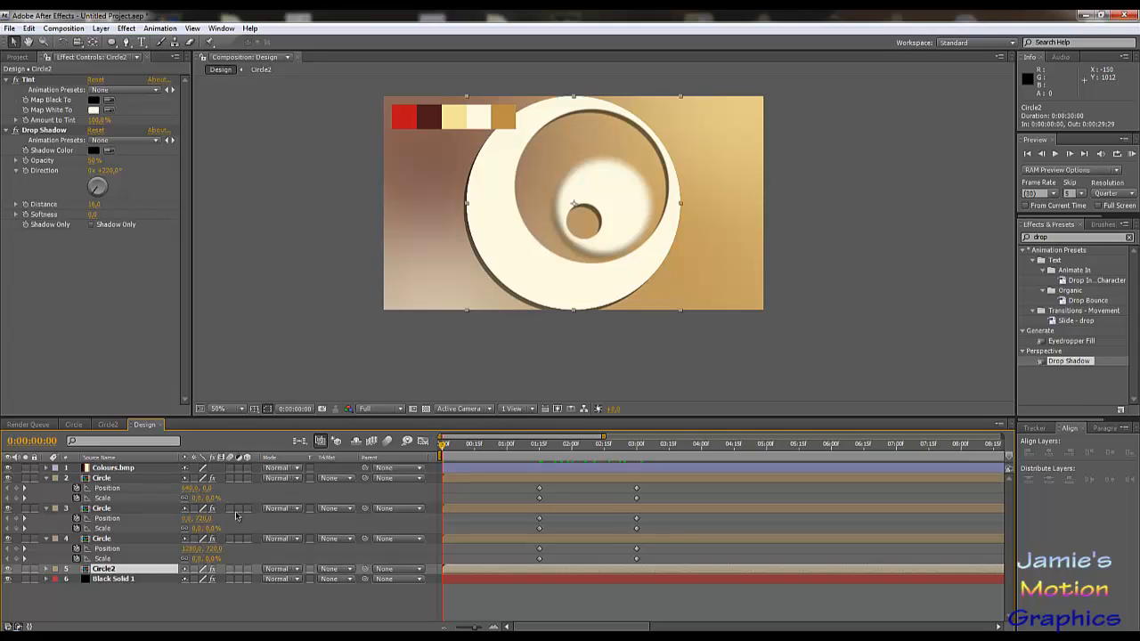
pyautogui.press('t')
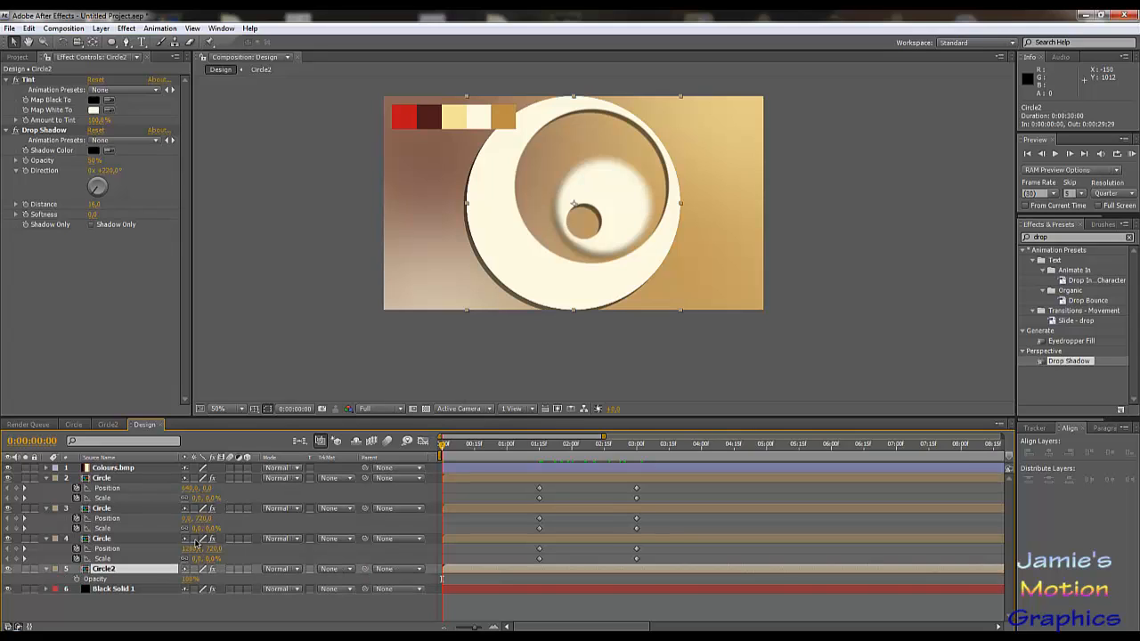
pyautogui.click(47, 570)
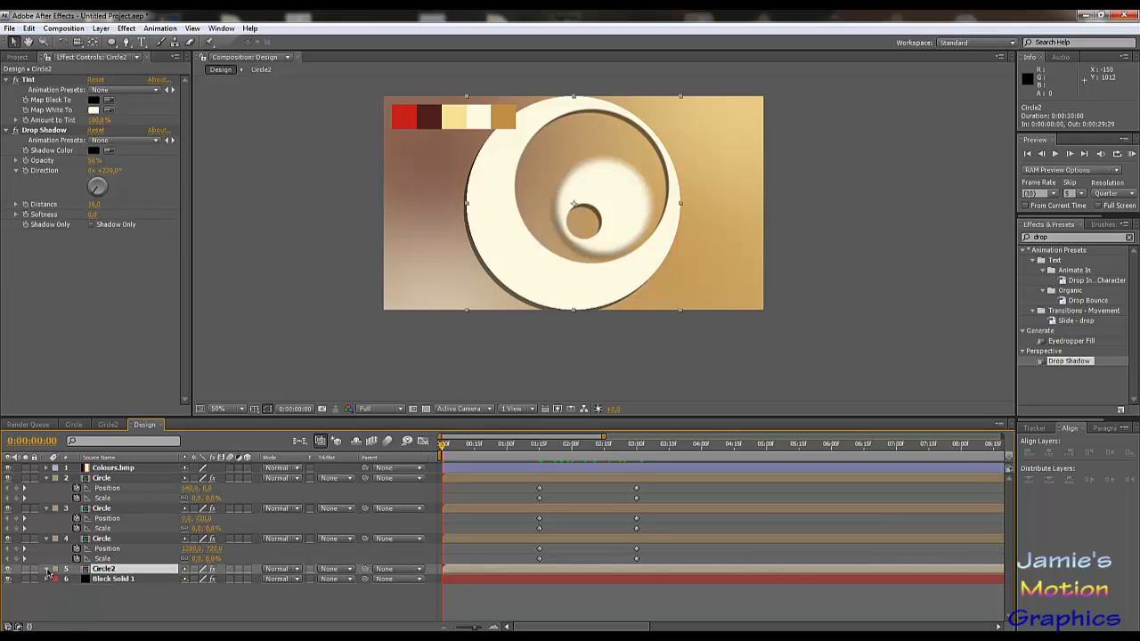
pyautogui.click(47, 570)
pyautogui.scroll(-1, 60, 577)
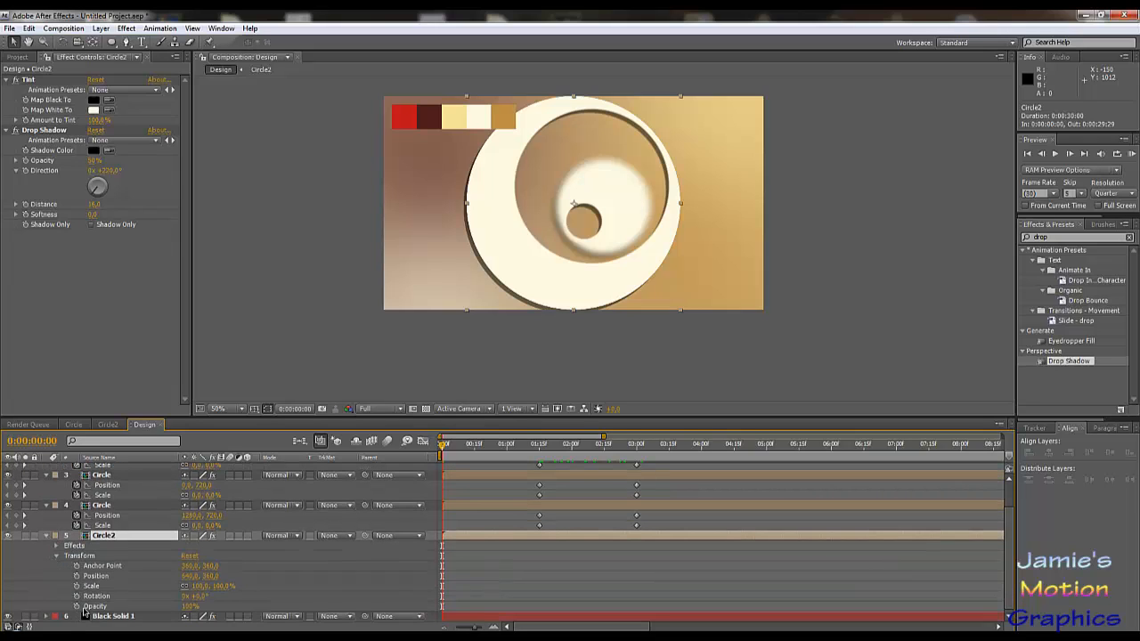
pyautogui.click(196, 606)
pyautogui.click(76, 606)
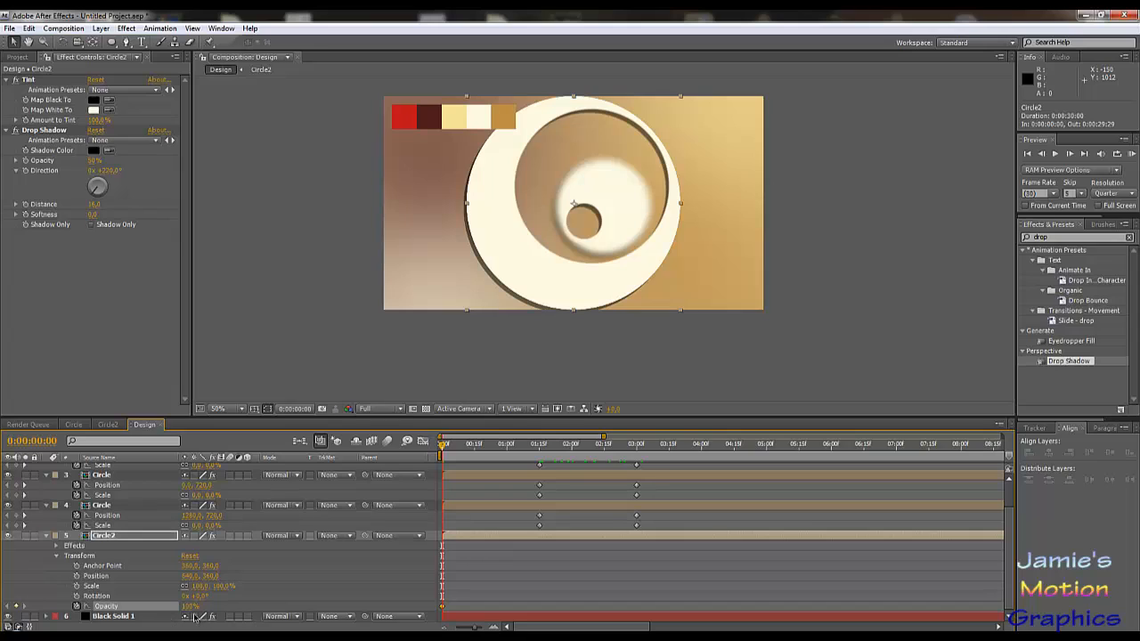
pyautogui.click(191, 607)
pyautogui.write('0')
pyautogui.press('Return')
# - Add Circle2 opacity keyframes of 50% at 0:00:01:00 and 100% at 0:00:01:15
pyautogui.moveTo(442, 445); pyautogui.dragTo(506, 475)
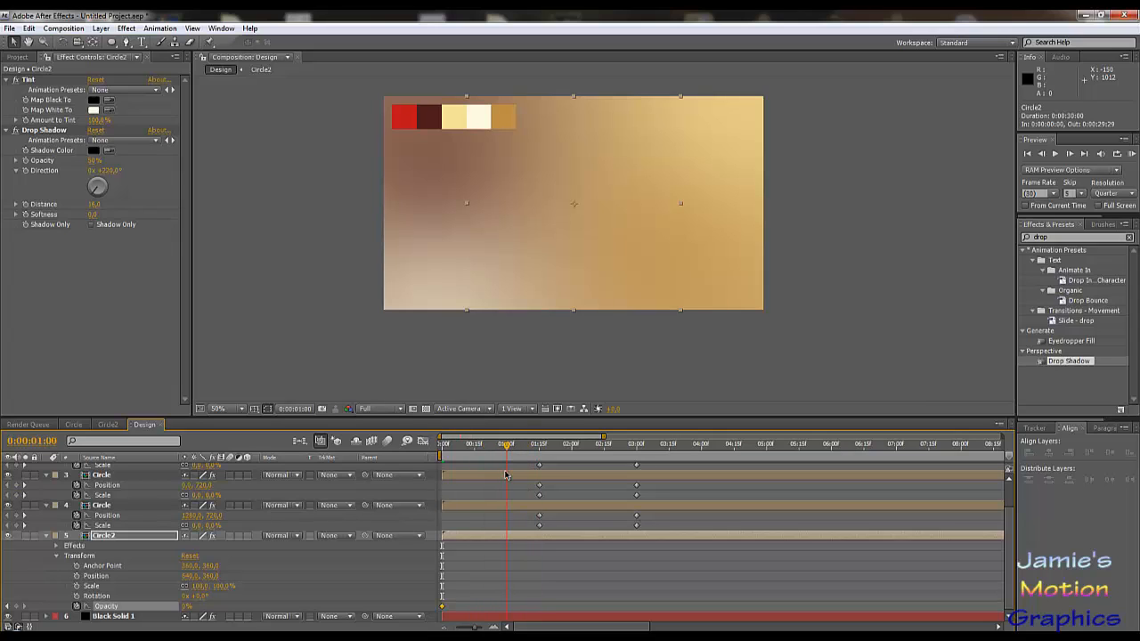
pyautogui.click(187, 607)
pyautogui.write('50')
pyautogui.press('Return')
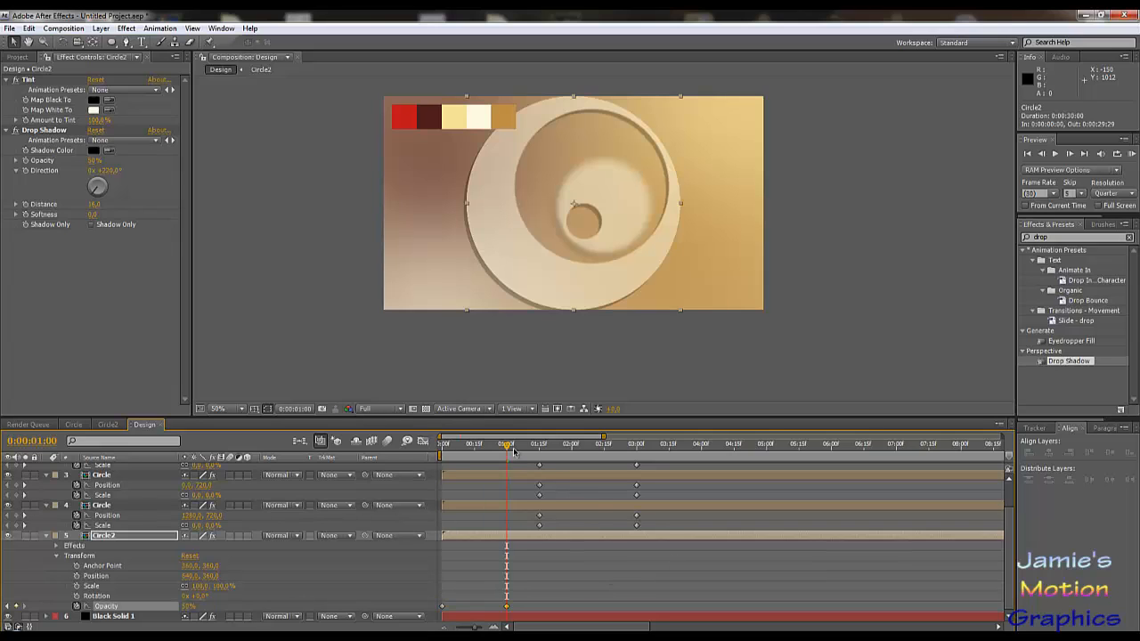
pyautogui.moveTo(508, 448); pyautogui.dragTo(541, 460)
pyautogui.click(189, 607)
pyautogui.write('10')
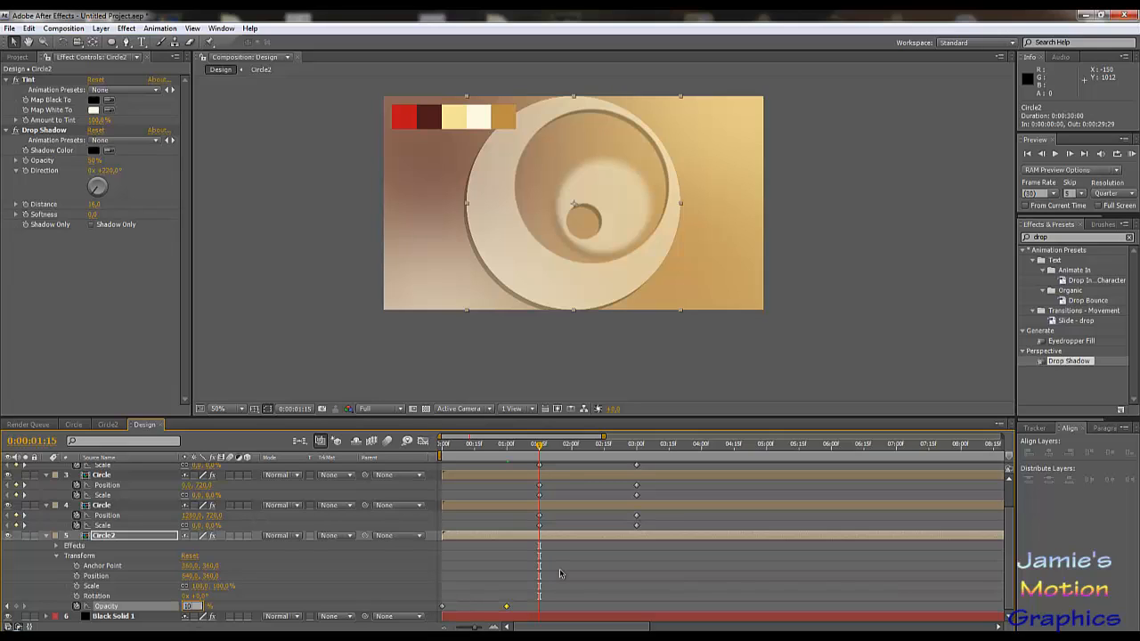
pyautogui.write('0')
pyautogui.press('Return')
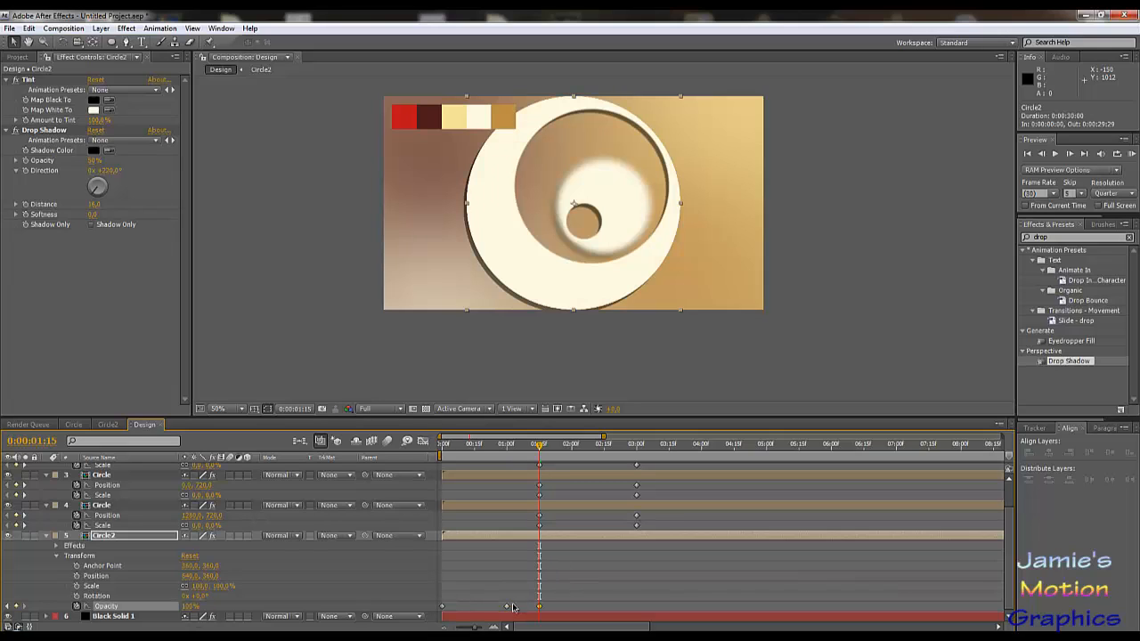
# - Apply Easy Ease to Circle2's 50% opacity keyframe at 0:00:01:00
pyautogui.click(507, 607)
pyautogui.rightClick(508, 606)
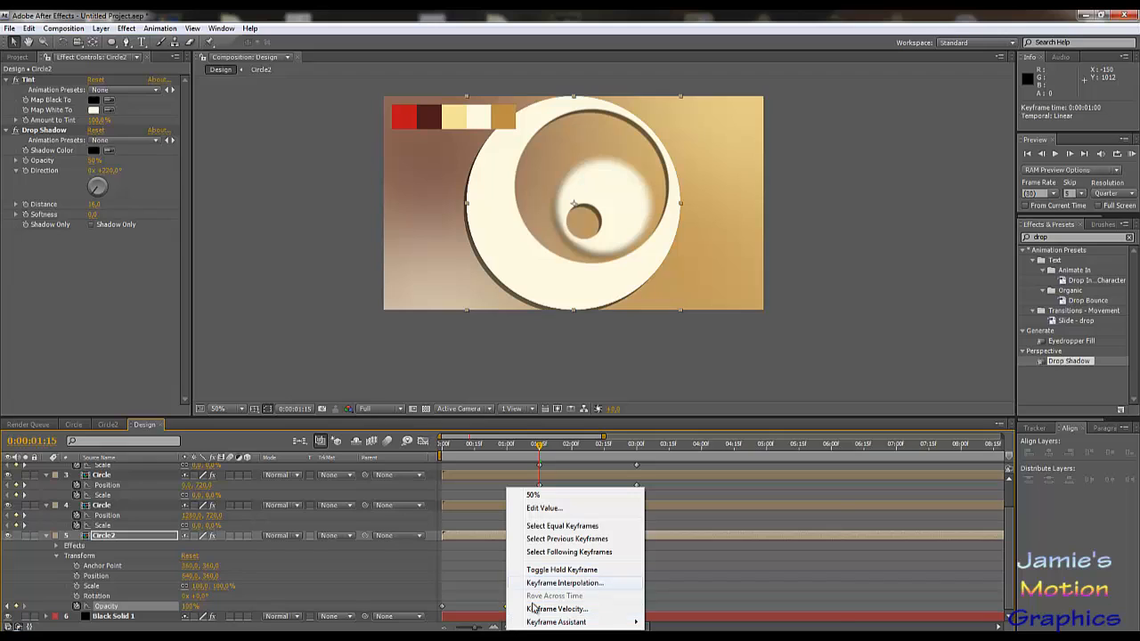
pyautogui.moveTo(552, 622)
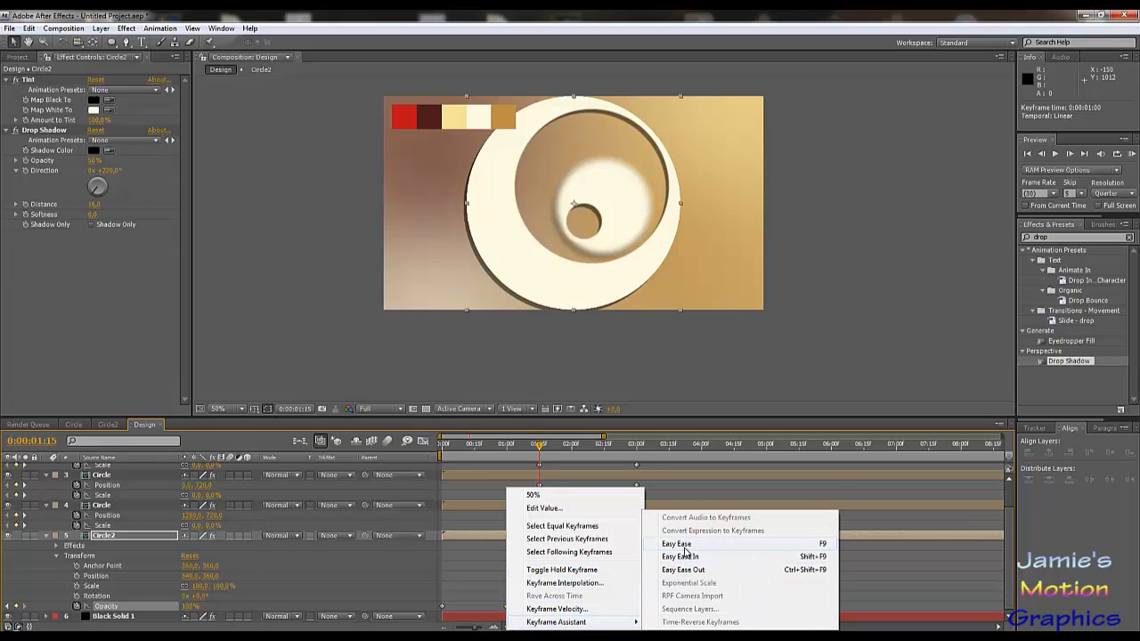
pyautogui.click(684, 545)
# - Preview the composition from the start, then scrub back through Circle2's opacity fade-in
pyautogui.moveTo(497, 445); pyautogui.dragTo(418, 496)
pyautogui.click(1054, 154)
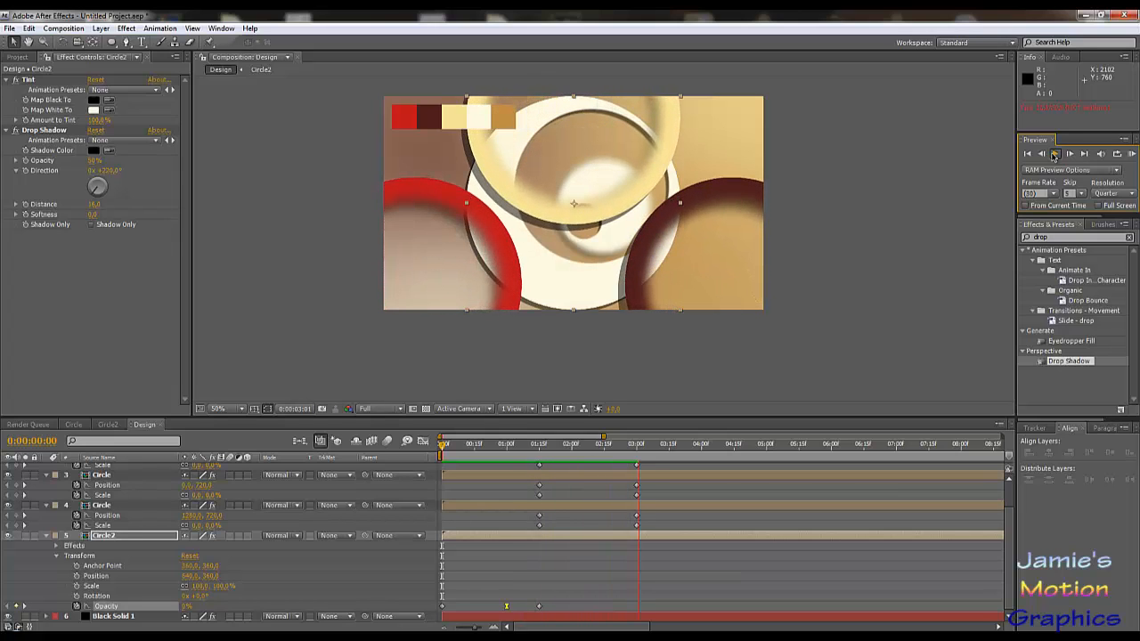
pyautogui.click(1053, 155)
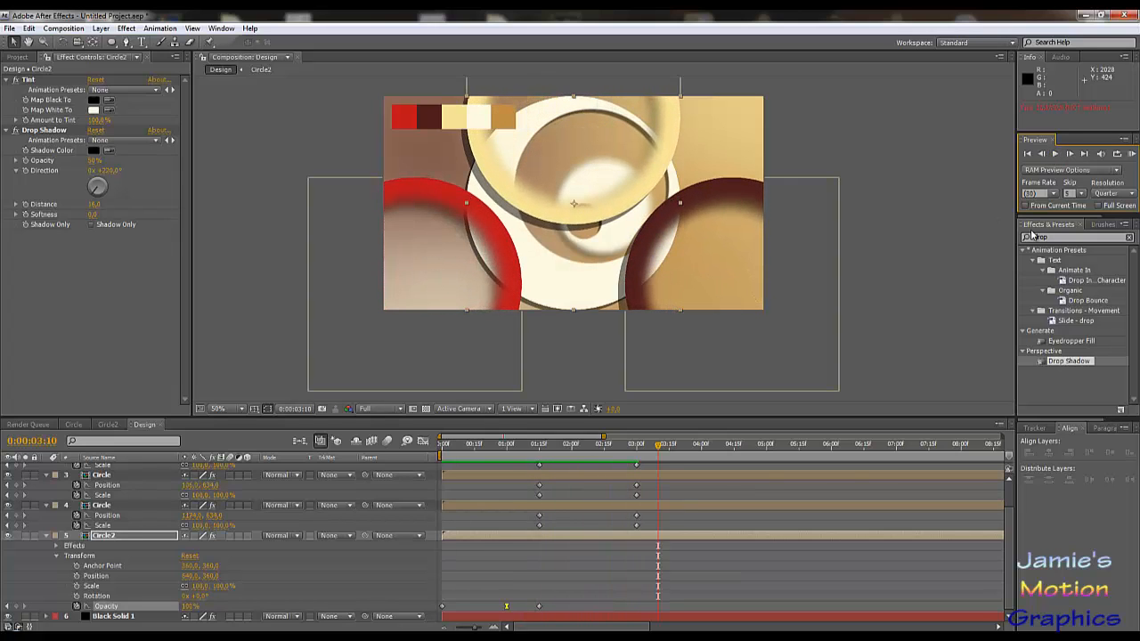
pyautogui.click(547, 443)
pyautogui.press('pageup')
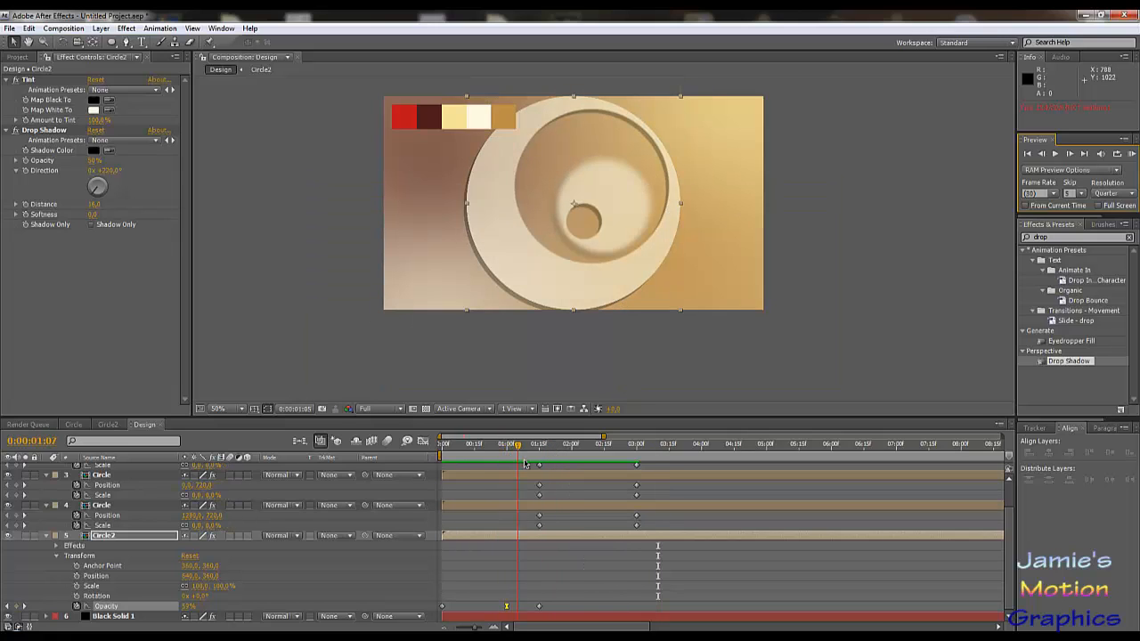
# - Park the current time at 0:00:01:15 and collapse the Circle2 layer's properties
pyautogui.press('pageup')
pyautogui.press('pageup')
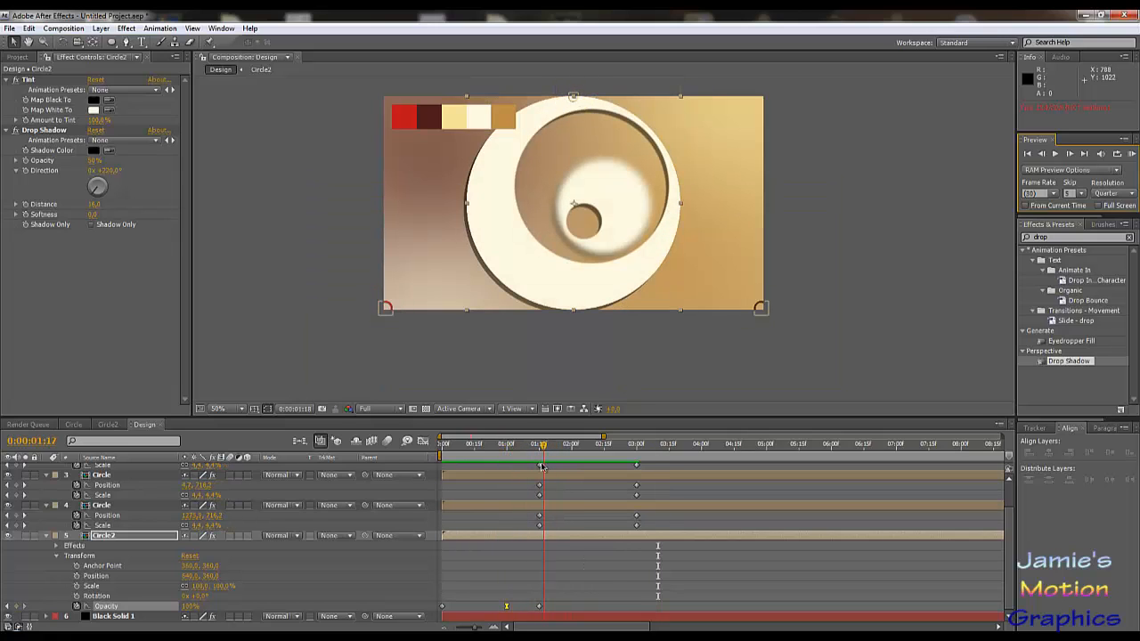
pyautogui.press('pageup')
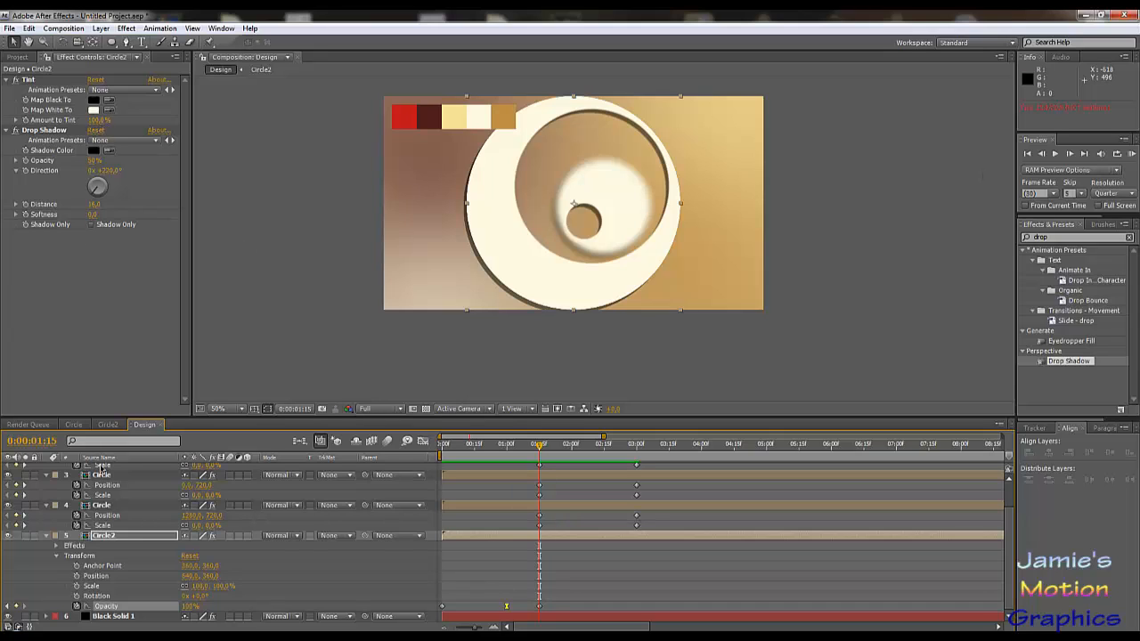
pyautogui.click(110, 536)
pyautogui.click(45, 536)
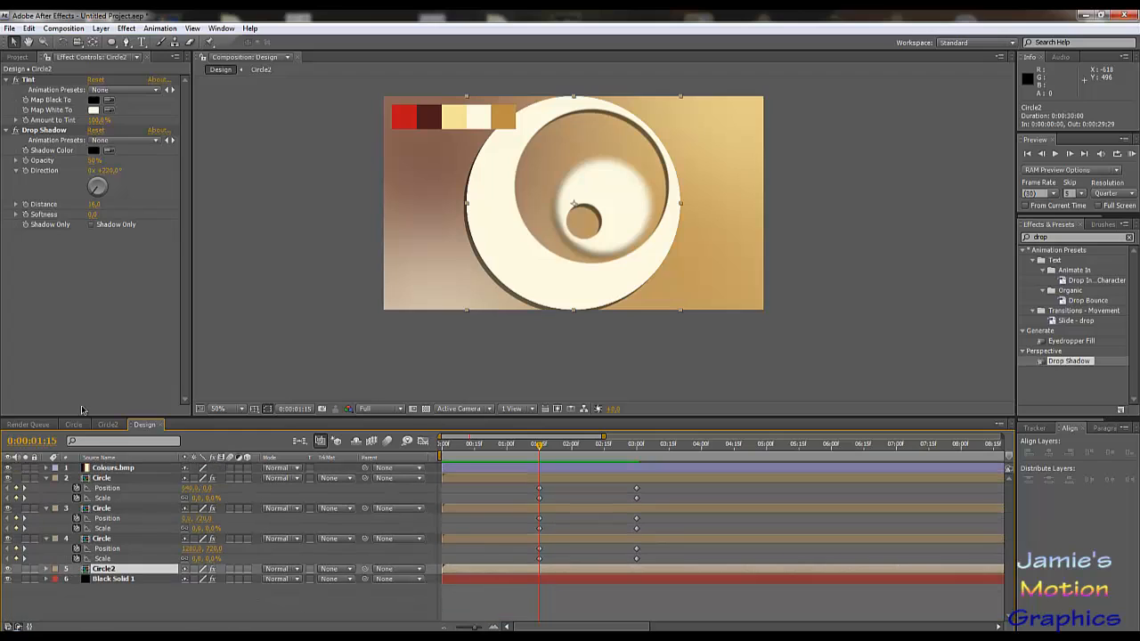
# - Add a new white solid at composition size above all the other layers
pyautogui.click(125, 29)
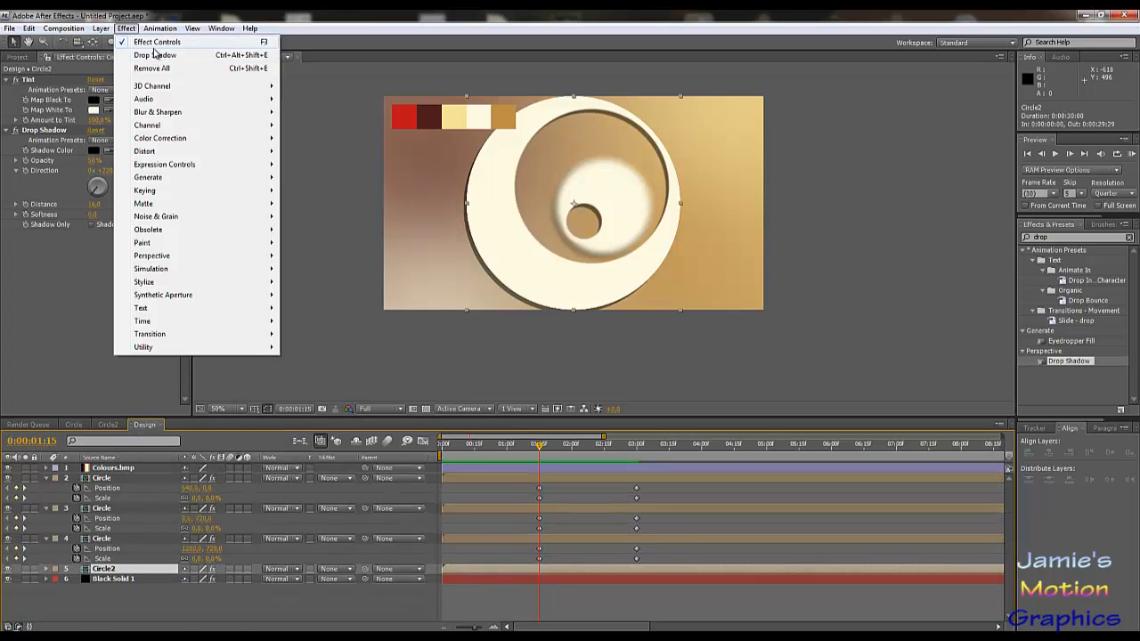
pyautogui.moveTo(100, 28)
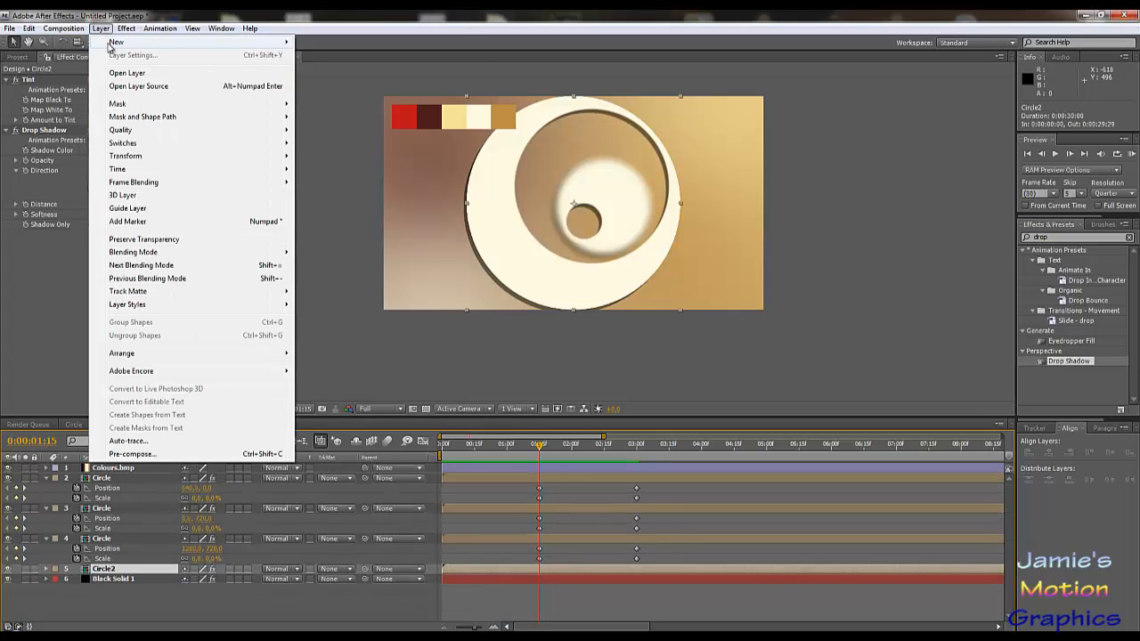
pyautogui.moveTo(132, 45)
pyautogui.click(328, 55)
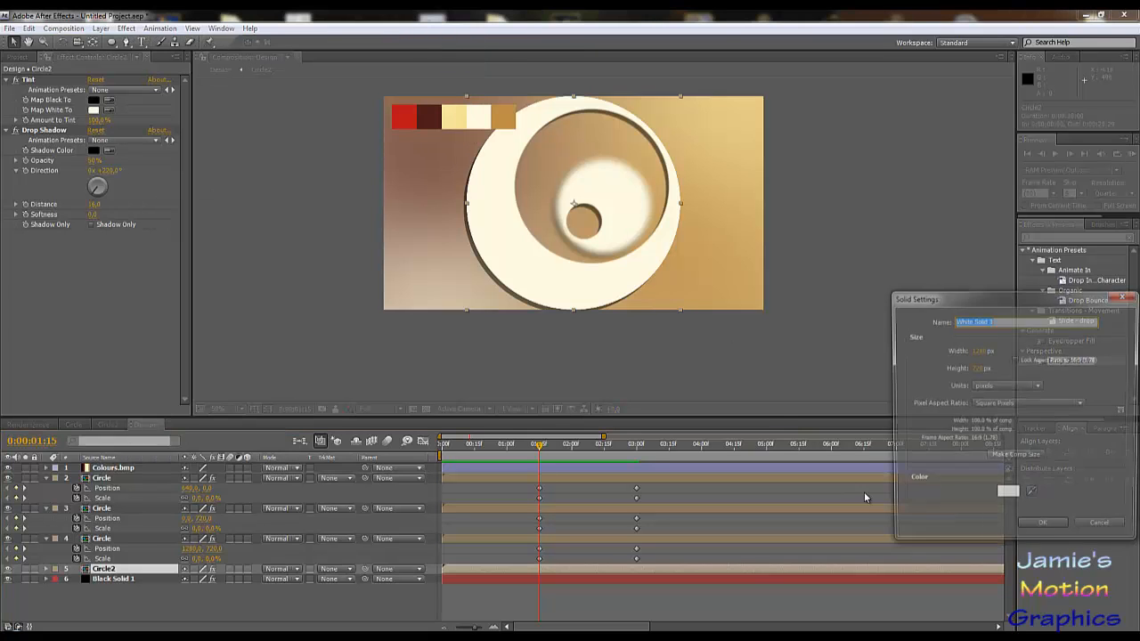
pyautogui.click(1041, 529)
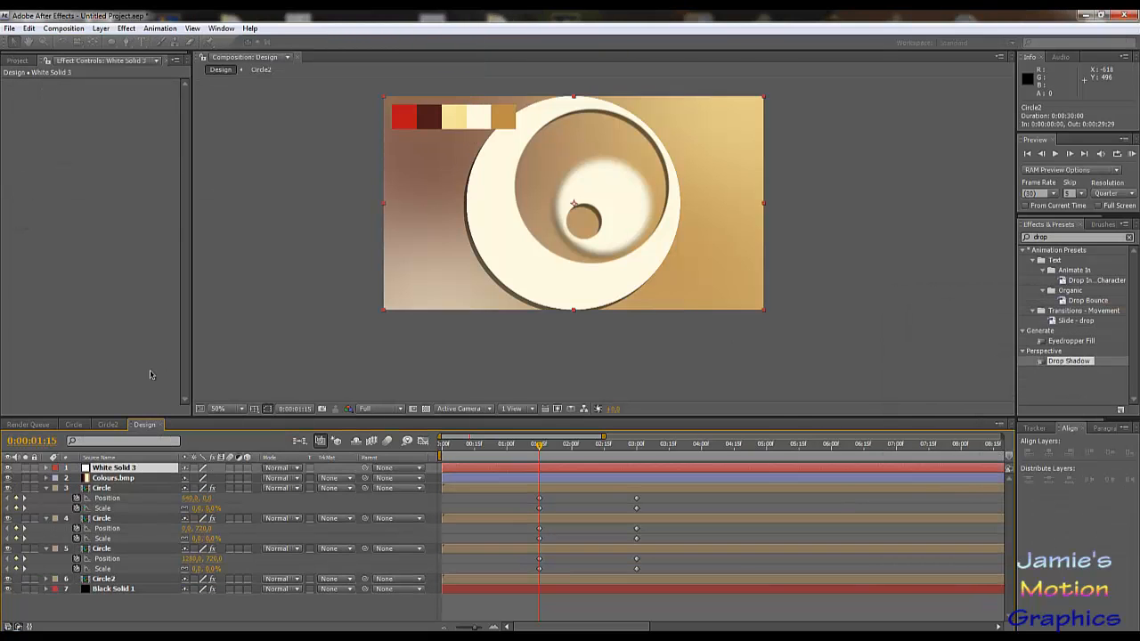
# - Draw a small circular mask on the white solid and move the layer onto the blurred circle at position 720, 228
pyautogui.click(111, 43)
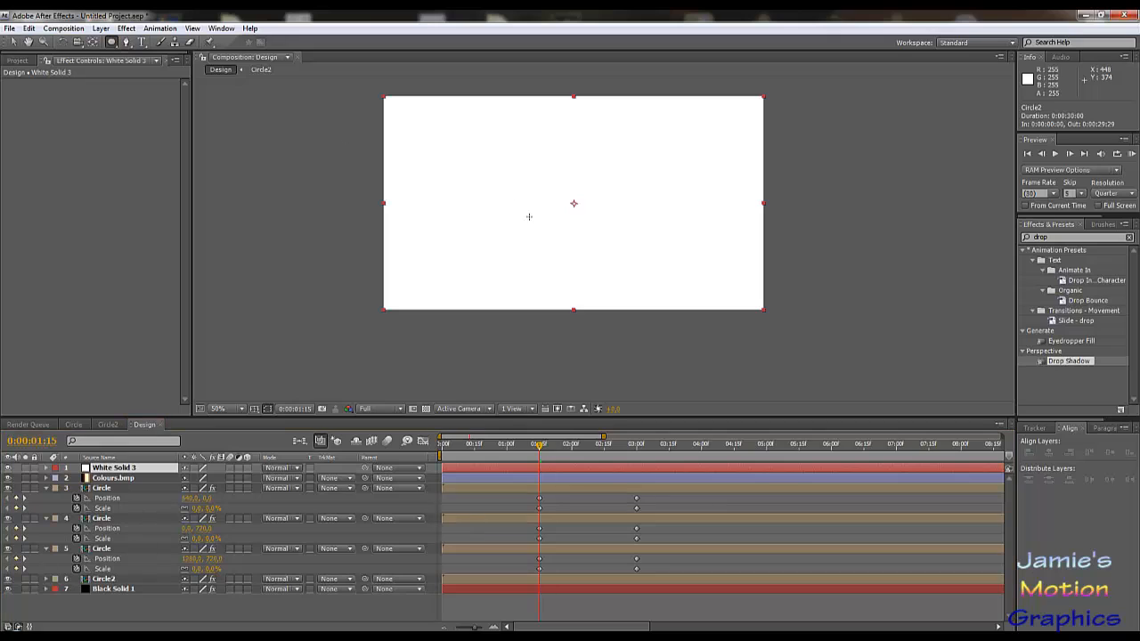
pyautogui.moveTo(583, 246)
pyautogui.mouseDown()
pyautogui.moveTo(611, 223)
pyautogui.moveTo(589, 246)
pyautogui.moveTo(622, 188)
pyautogui.moveTo(593, 234)
pyautogui.mouseUp()
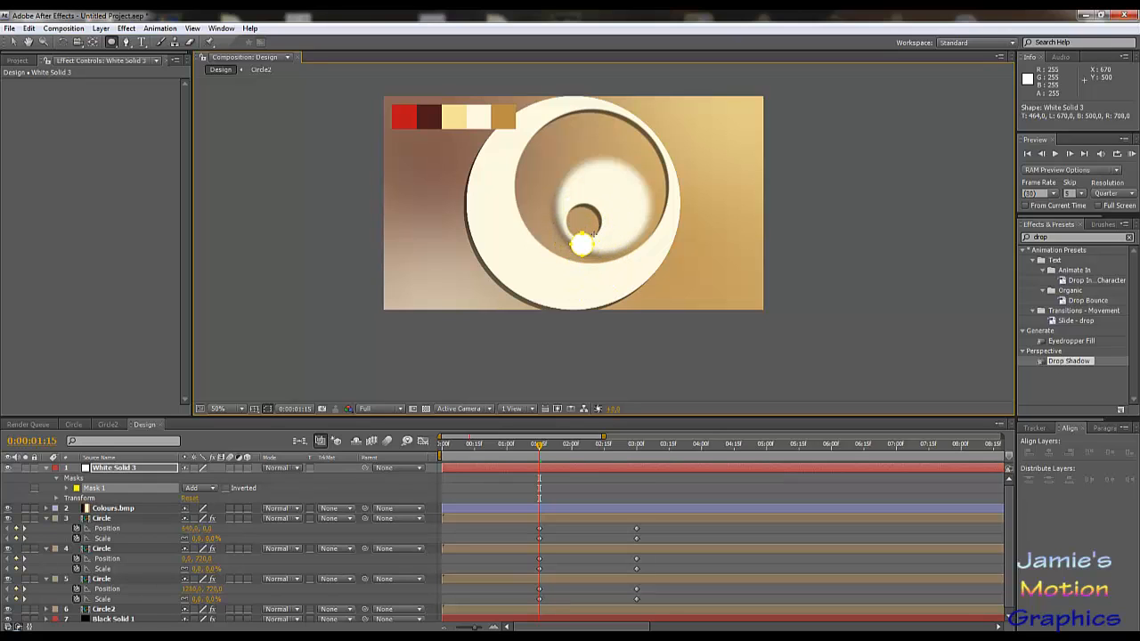
pyautogui.press('v')
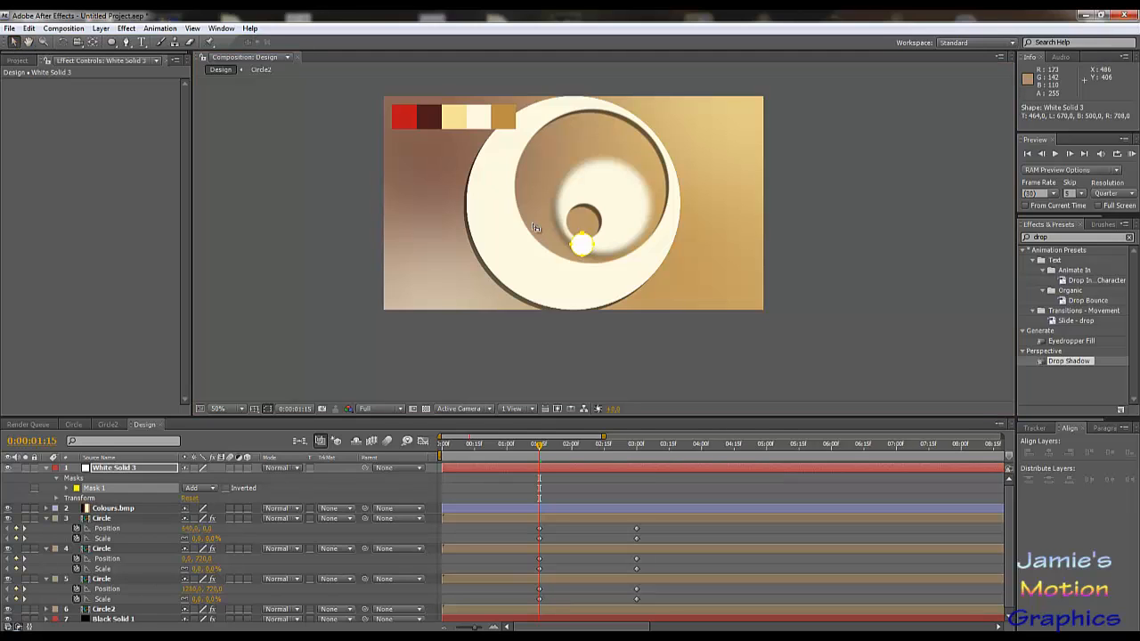
pyautogui.click(584, 247)
pyautogui.moveTo(581, 247); pyautogui.dragTo(605, 209)
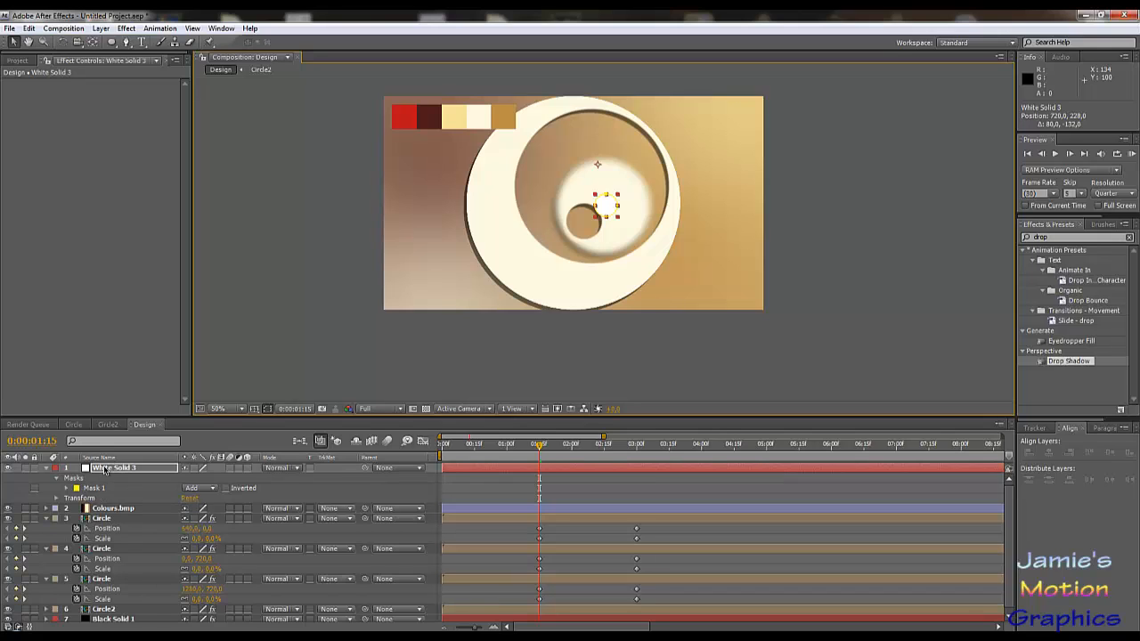
# - Set the white solid's mask feather to 85 pixels and deselect it to check the highlight
pyautogui.press('f')
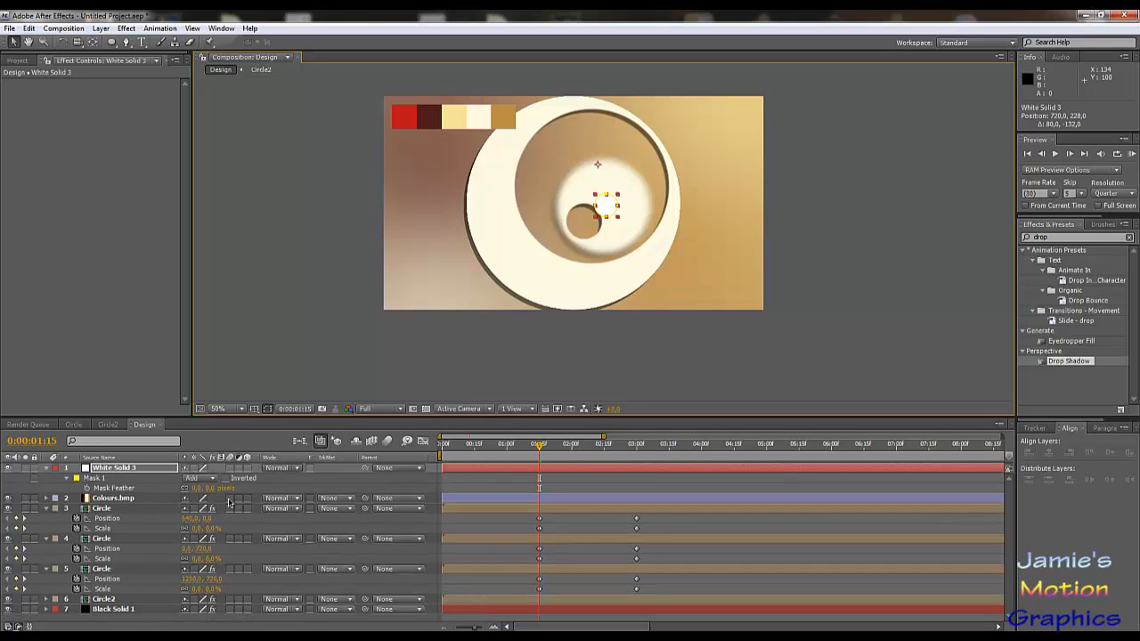
pyautogui.moveTo(210, 488); pyautogui.dragTo(254, 505)
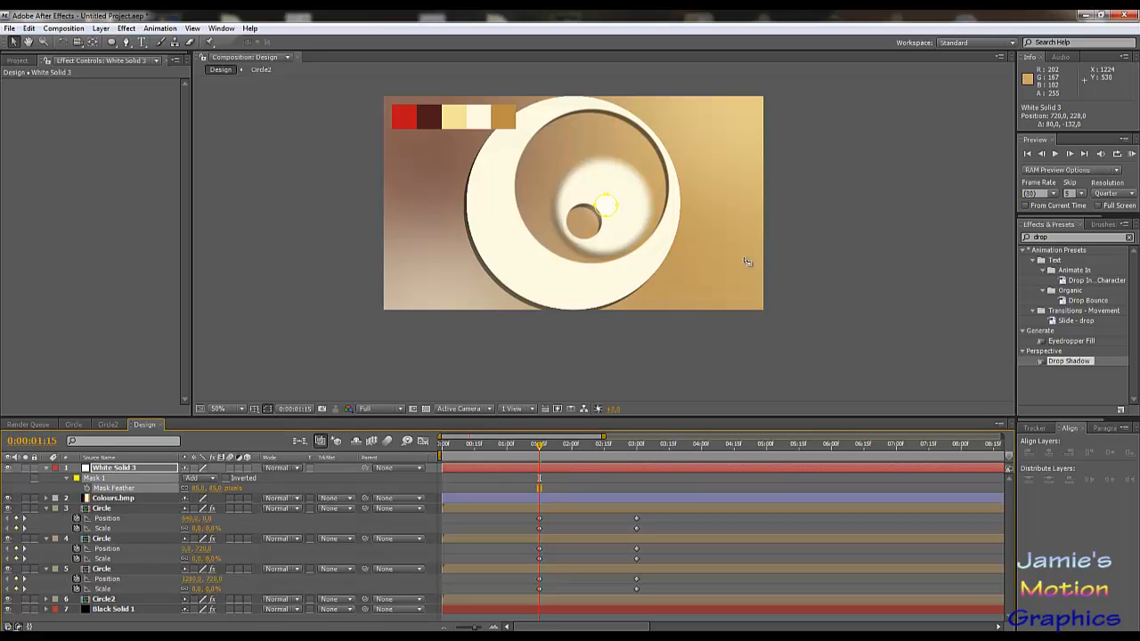
pyautogui.click(767, 348)
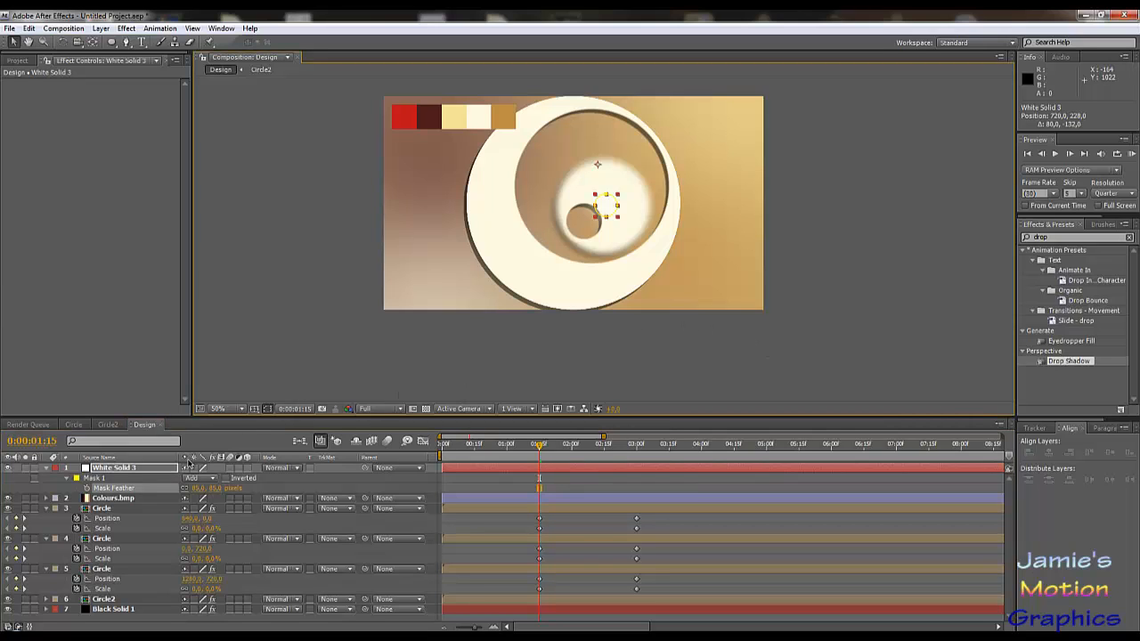
pyautogui.click(117, 480)
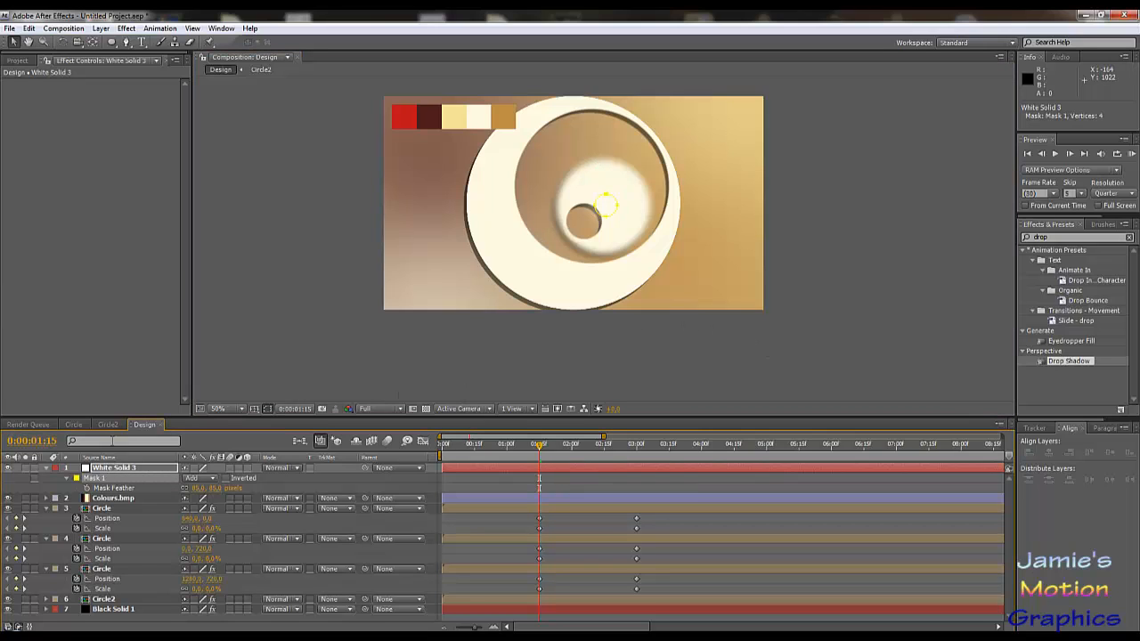
pyautogui.click(110, 619)
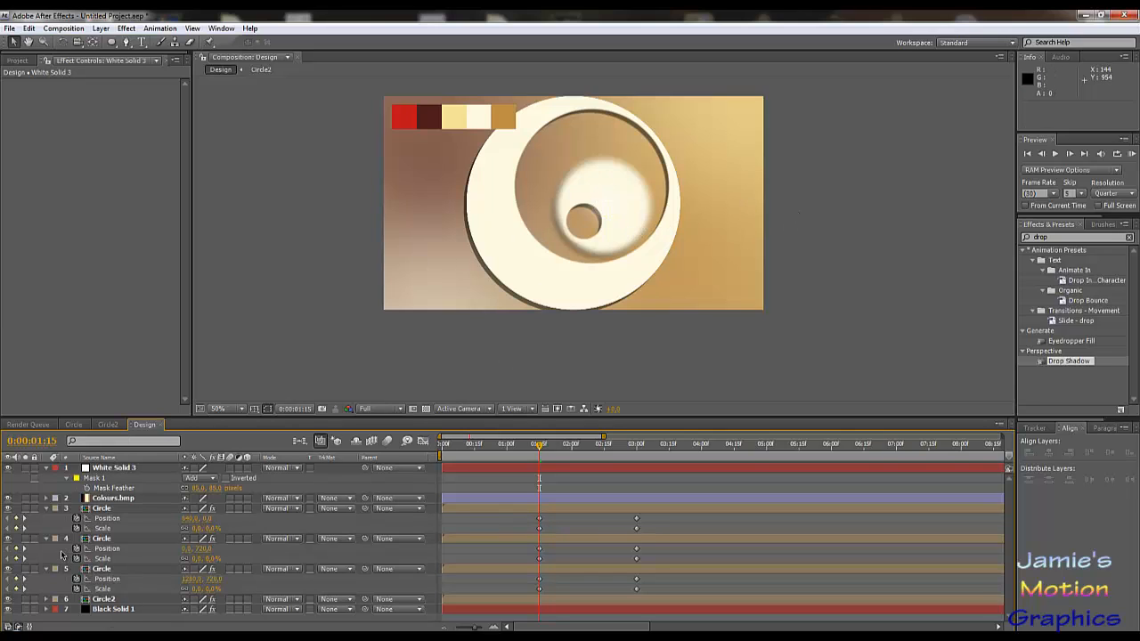
# - Undo the distorted mask path edit, and shift the whole mask path toward the upper right of the blurred circle
pyautogui.click(116, 469)
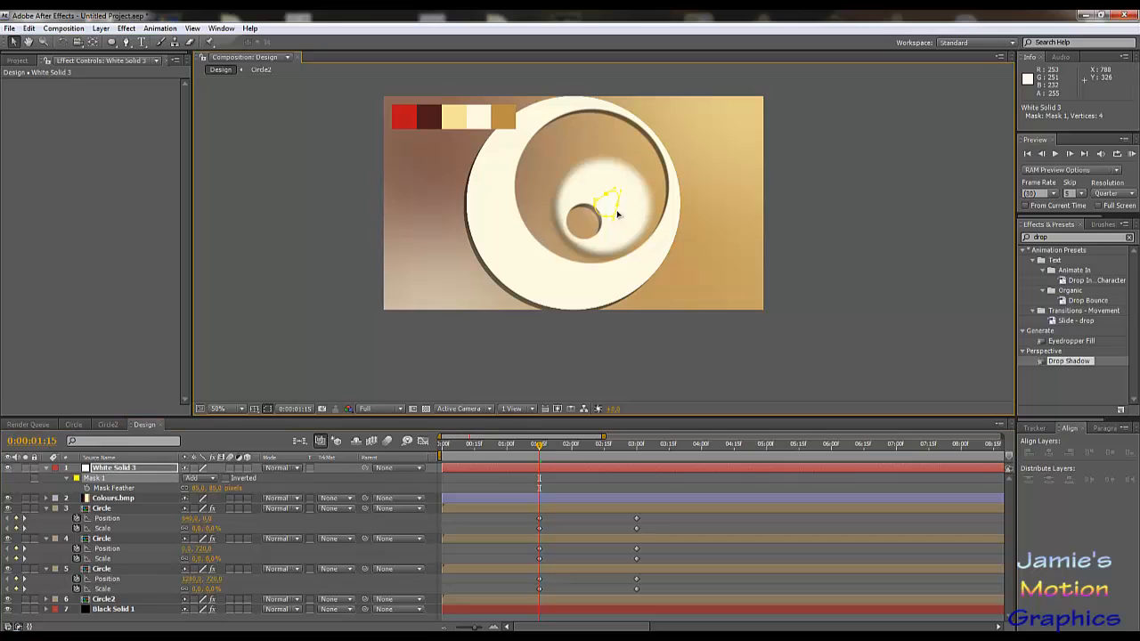
pyautogui.hotkey('ctrl', 'z')
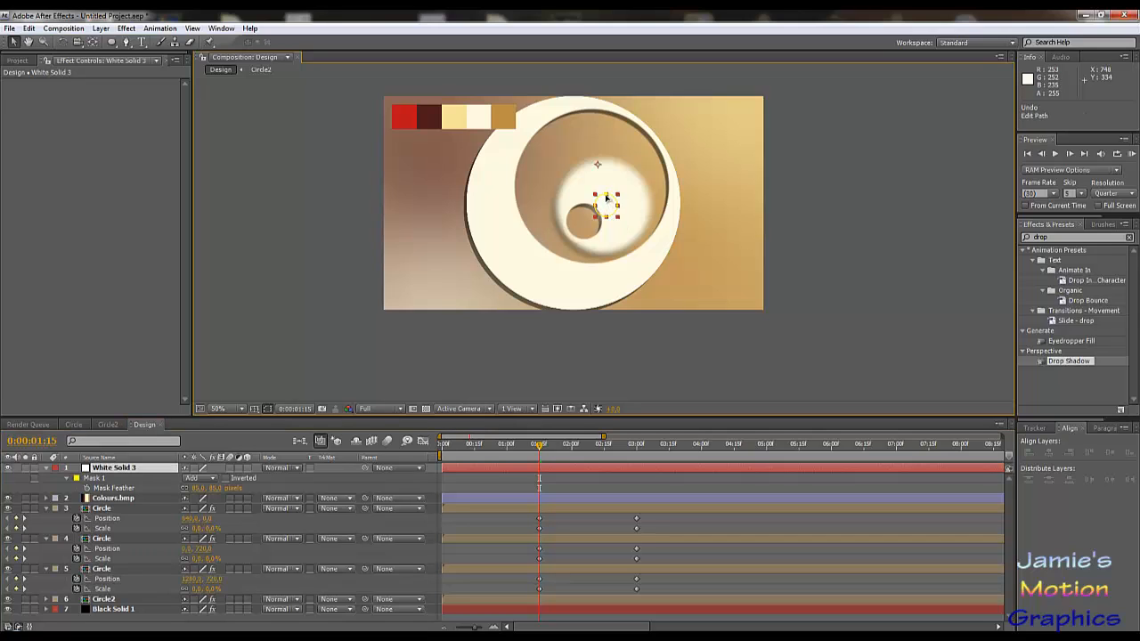
pyautogui.click(106, 489)
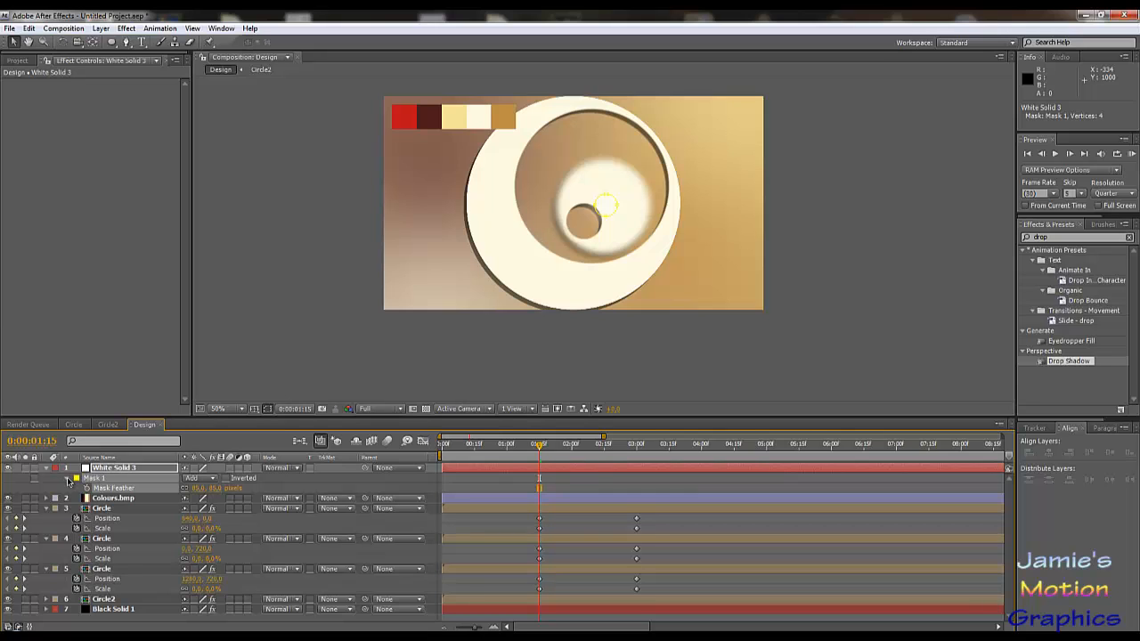
pyautogui.click(68, 481)
pyautogui.click(68, 481)
pyautogui.click(108, 489)
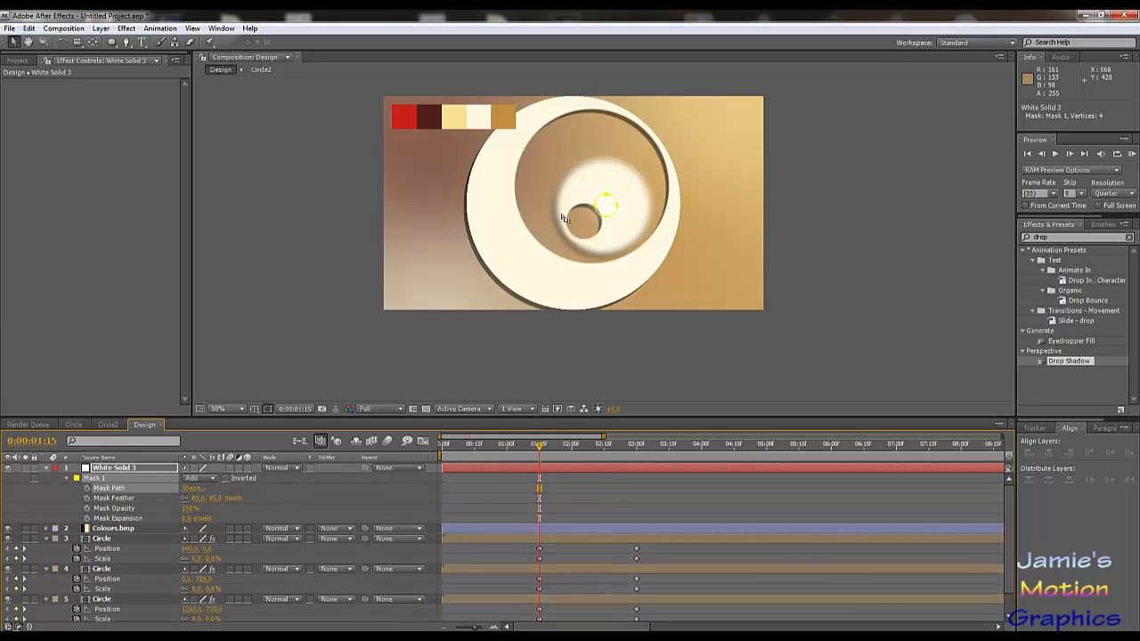
pyautogui.moveTo(611, 194); pyautogui.dragTo(613, 187)
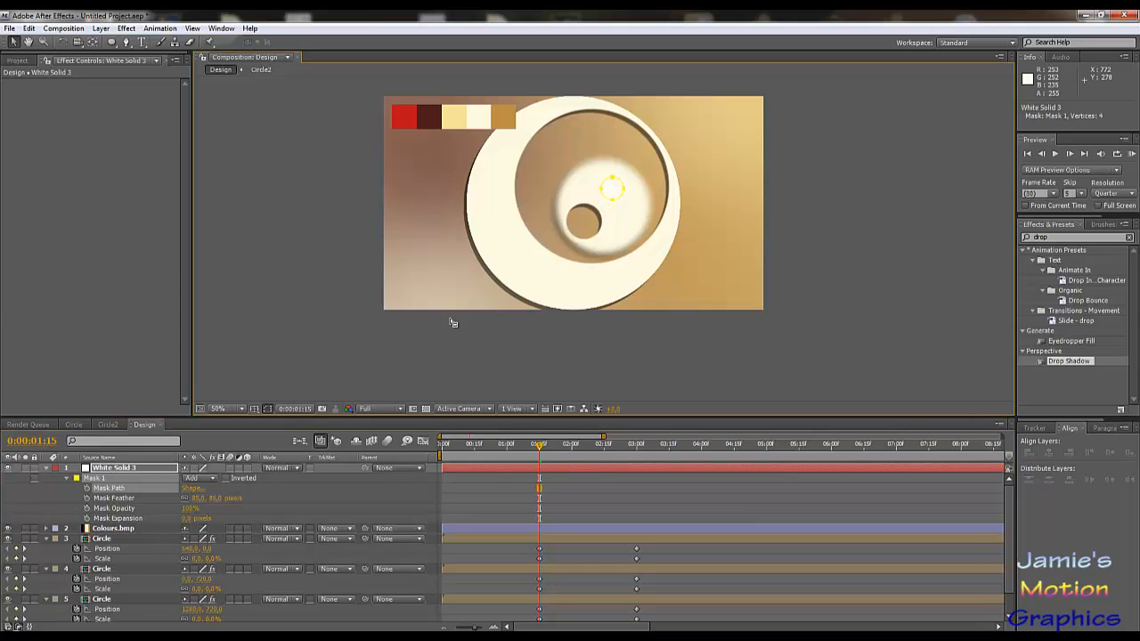
# - Set Circle2's Tint Map White To colour to the pale yellow sampled from the colour palette swatches
pyautogui.scroll(-1, 196, 534)
pyautogui.click(105, 607)
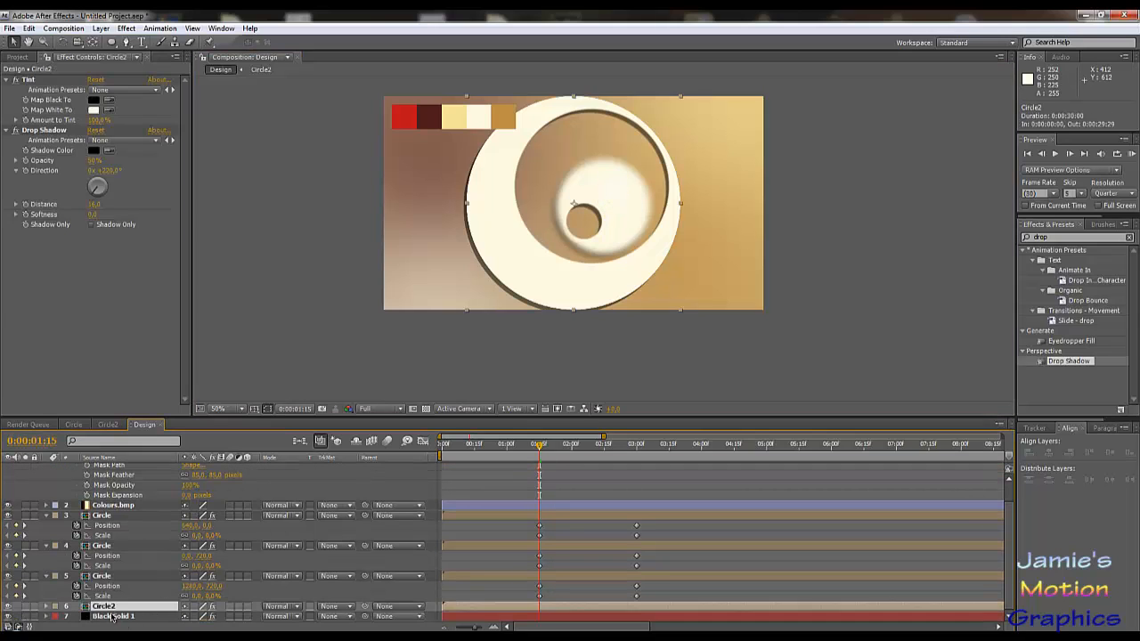
pyautogui.click(108, 110)
pyautogui.click(456, 119)
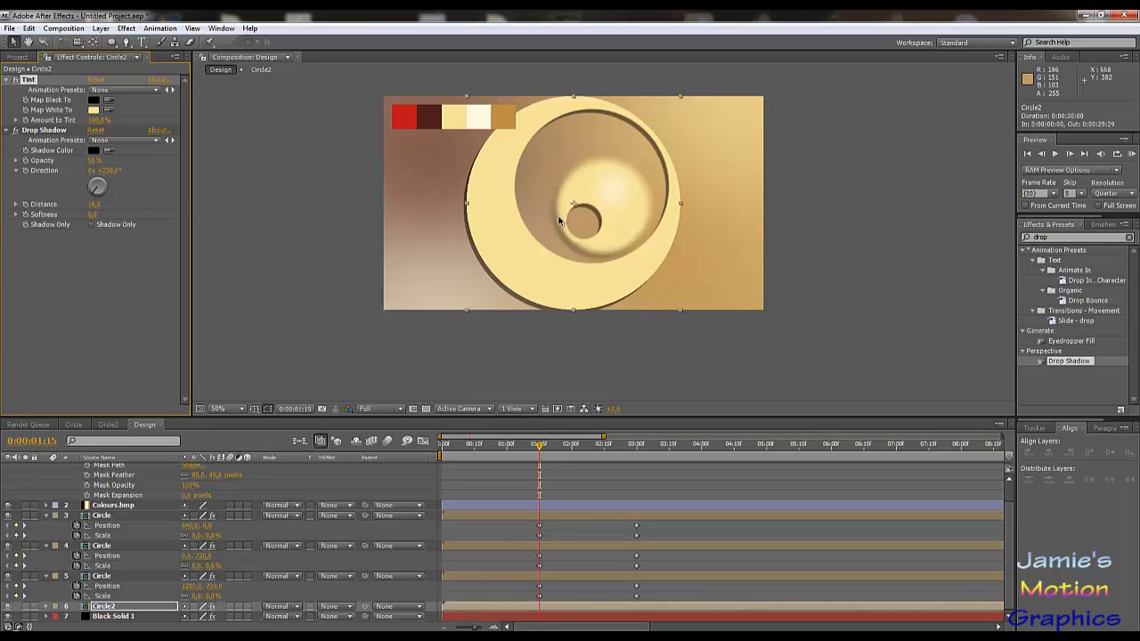
# - Try a mask feather of 30 pixels on the white solid, and settle on 54 pixels
pyautogui.click(218, 475)
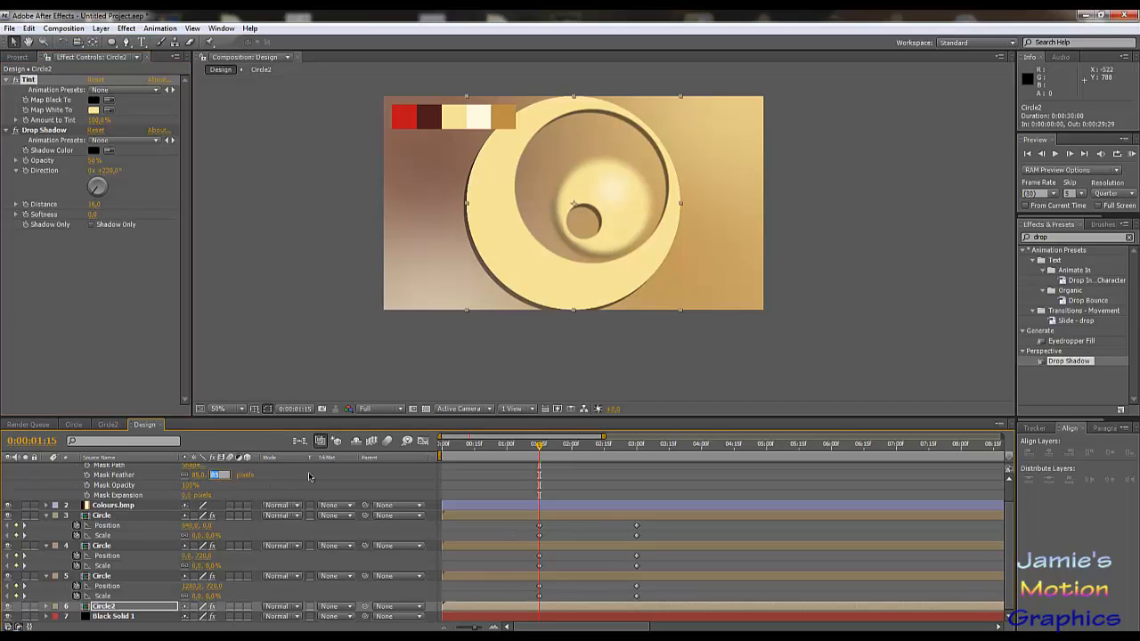
pyautogui.write('30')
pyautogui.press('Return')
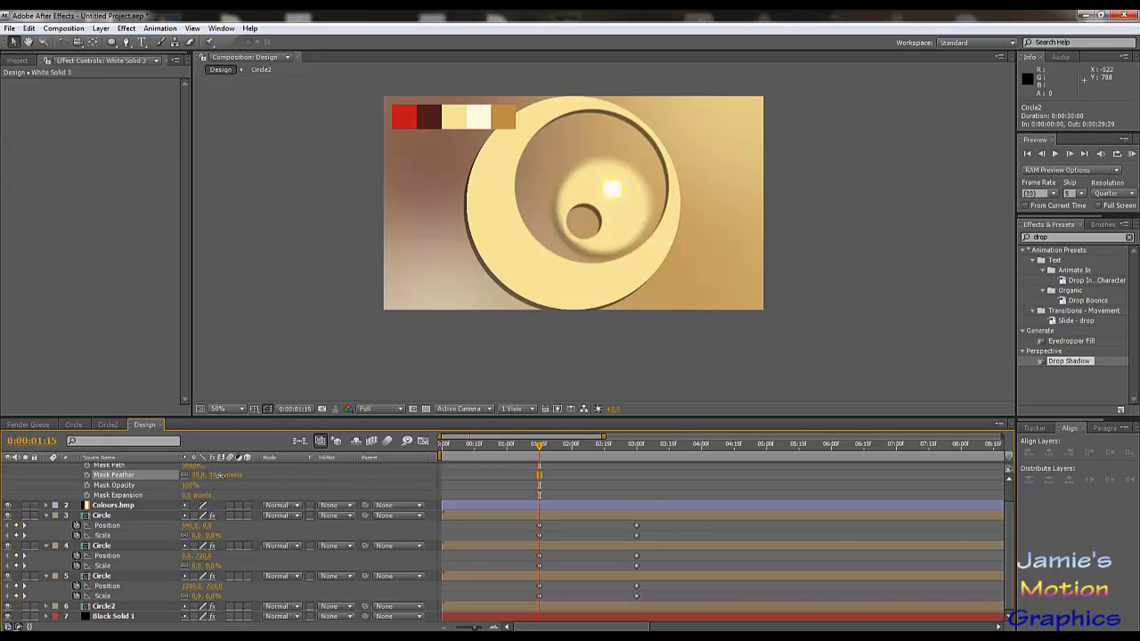
pyautogui.click(479, 359)
pyautogui.click(285, 492)
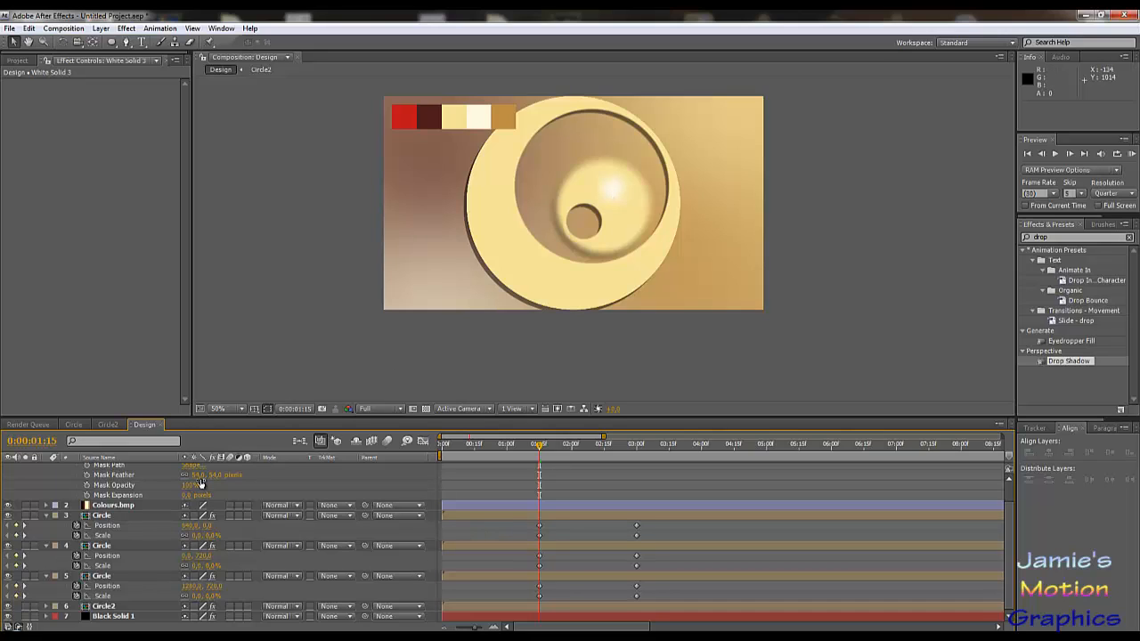
# - Change the white solid's position to 693, 284
pyautogui.press('p')
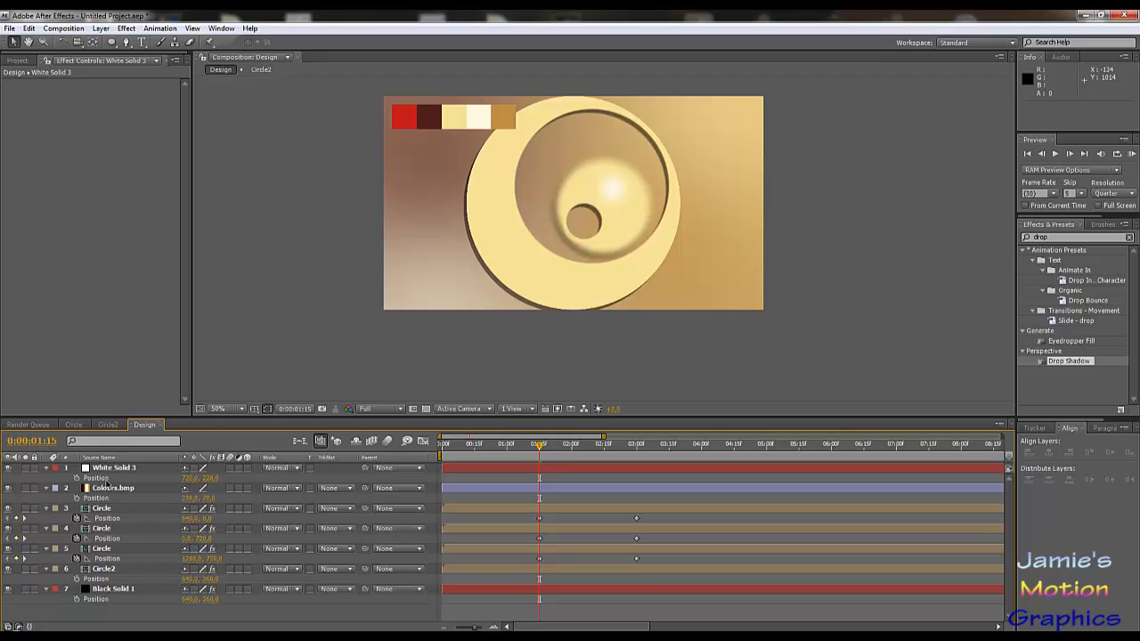
pyautogui.click(110, 472)
pyautogui.moveTo(190, 479)
pyautogui.mouseDown()
pyautogui.moveTo(165, 481)
pyautogui.moveTo(243, 482)
pyautogui.moveTo(196, 479)
pyautogui.mouseUp()
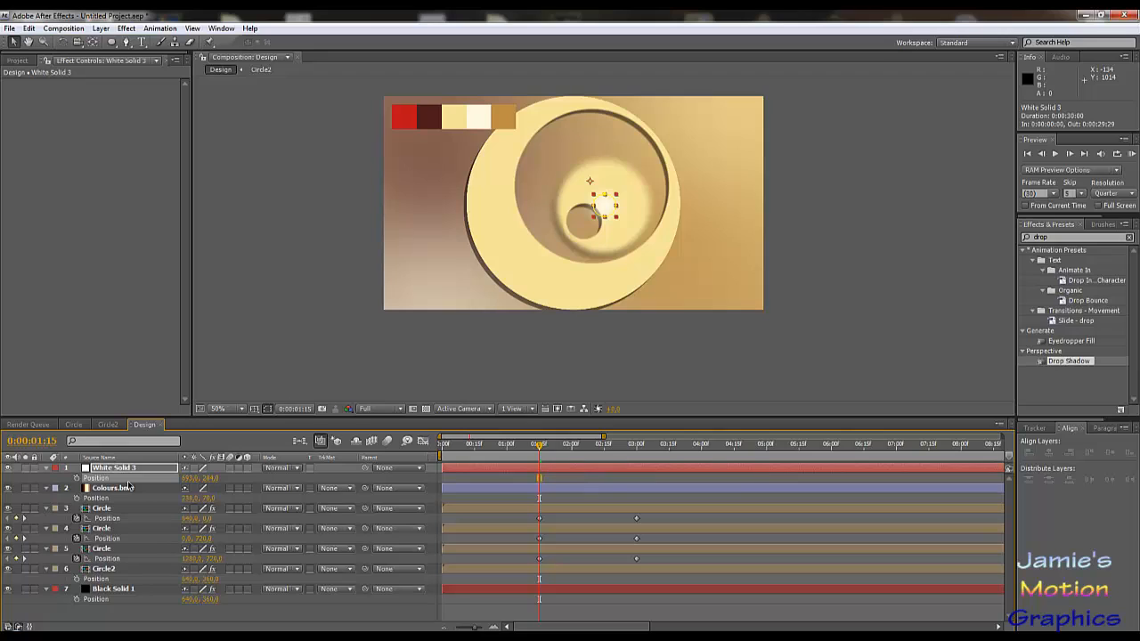
pyautogui.press('s')
pyautogui.press('m')
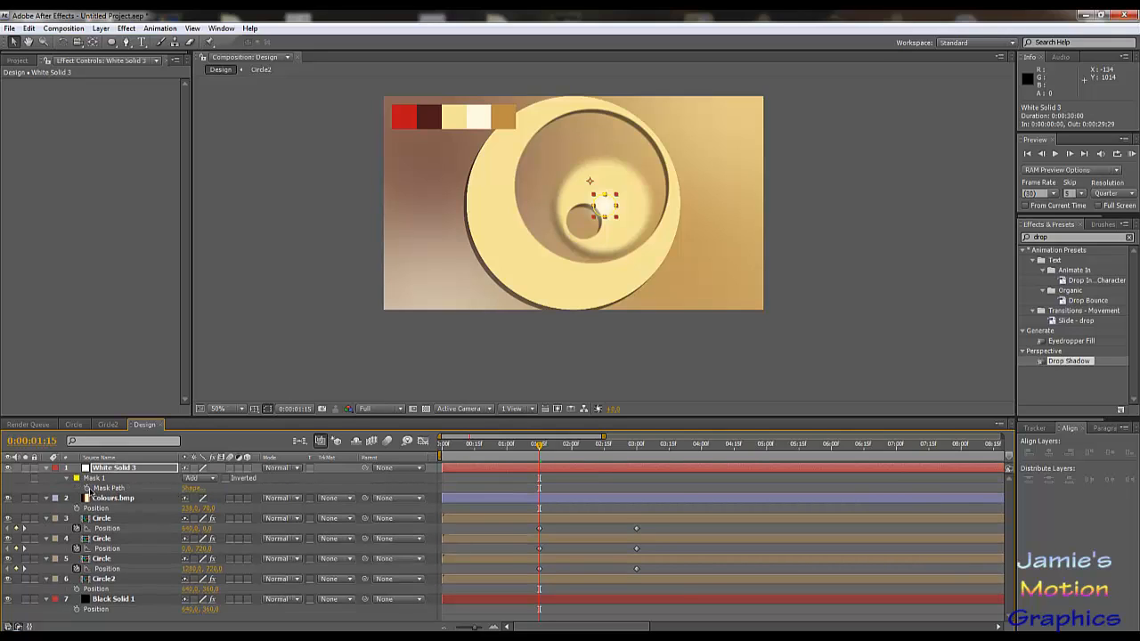
pyautogui.click(193, 491)
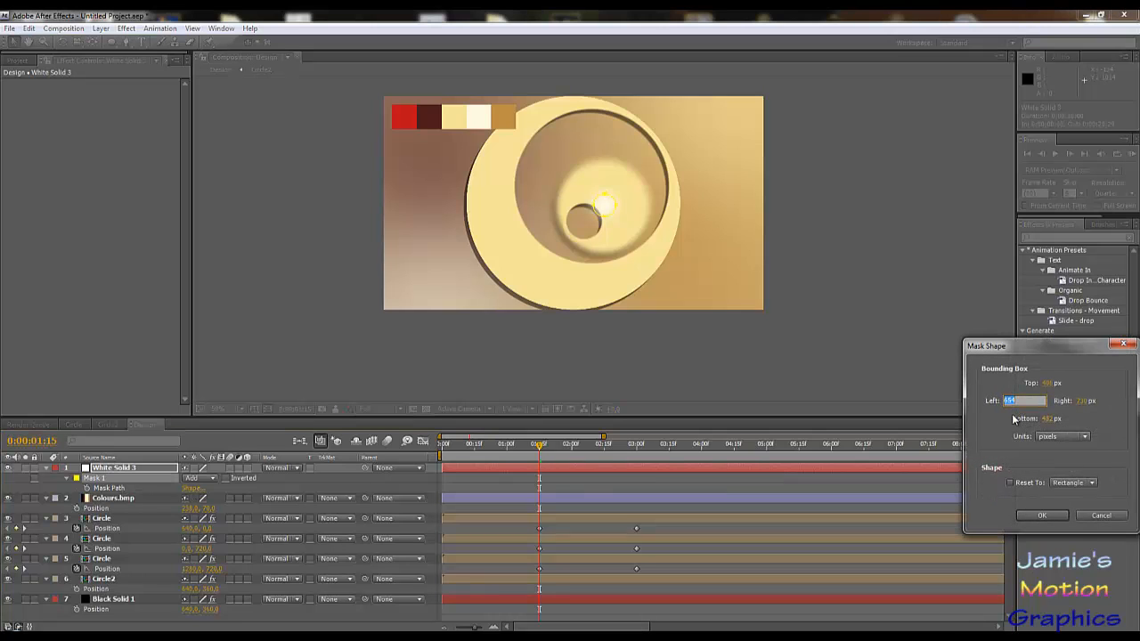
pyautogui.click(1101, 515)
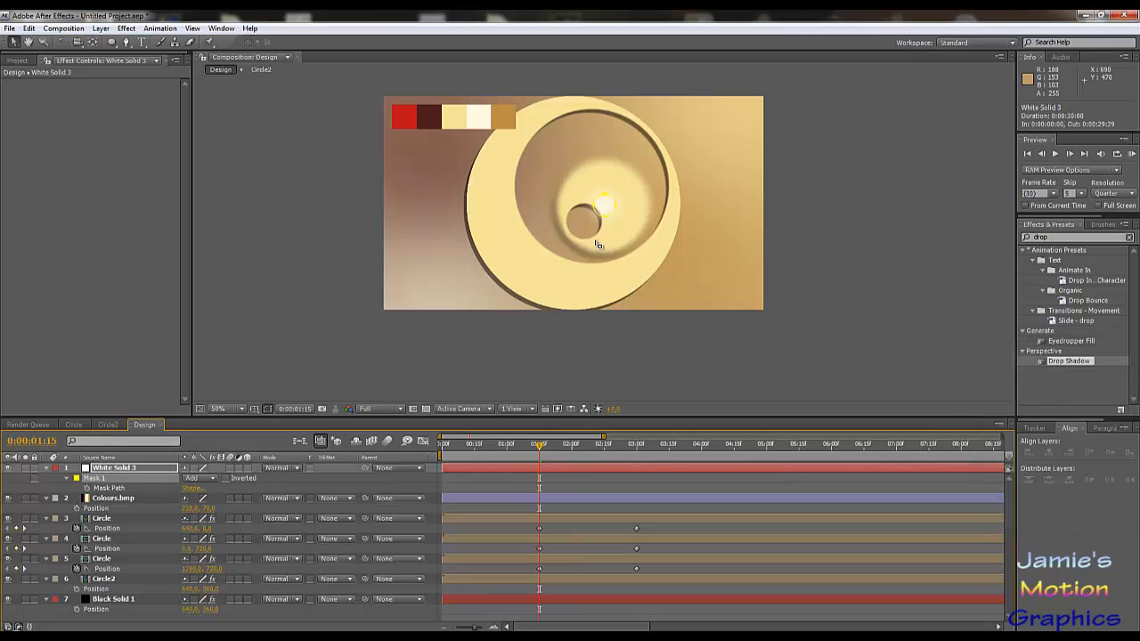
# - Scale the white solid up to 157% and move it back over the blurred circle at position 663, 232
pyautogui.press('s')
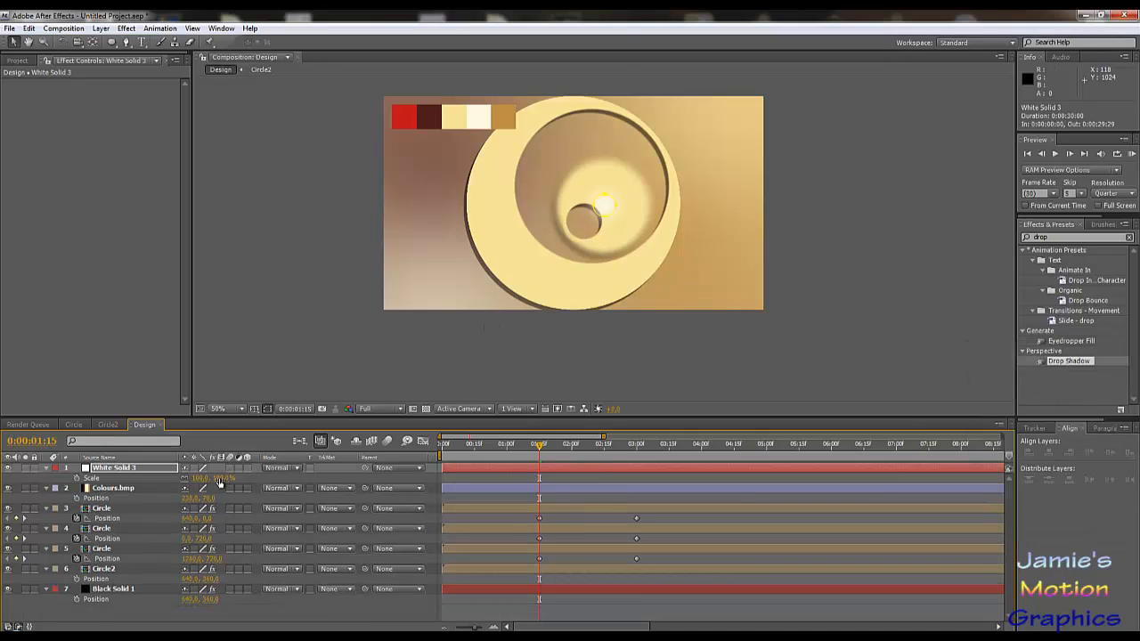
pyautogui.moveTo(221, 481); pyautogui.dragTo(262, 485)
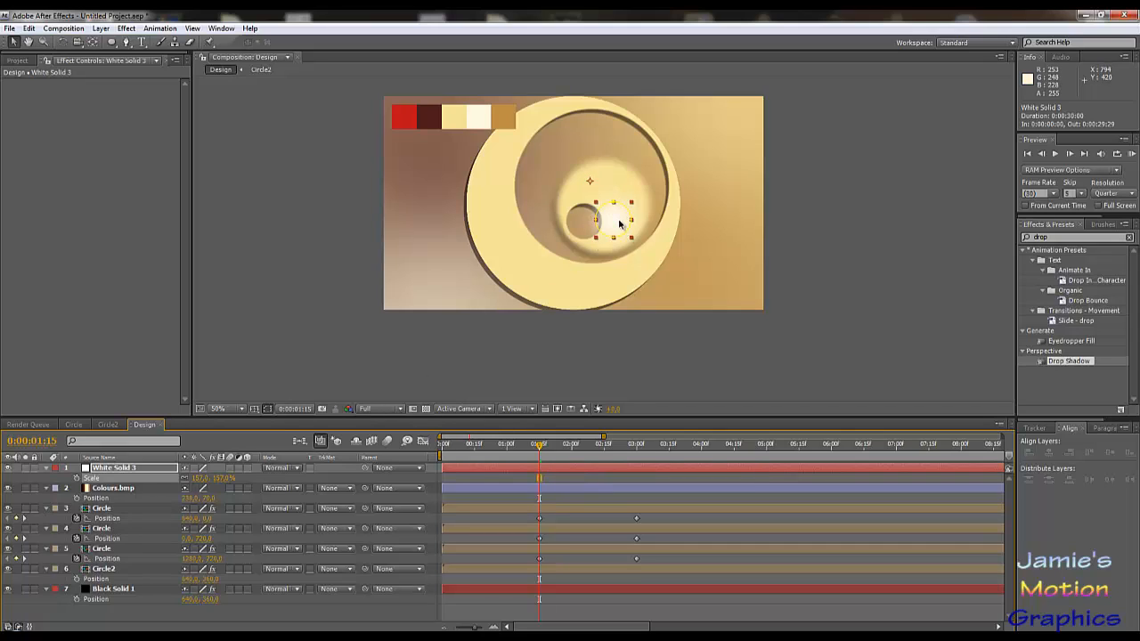
pyautogui.press('p')
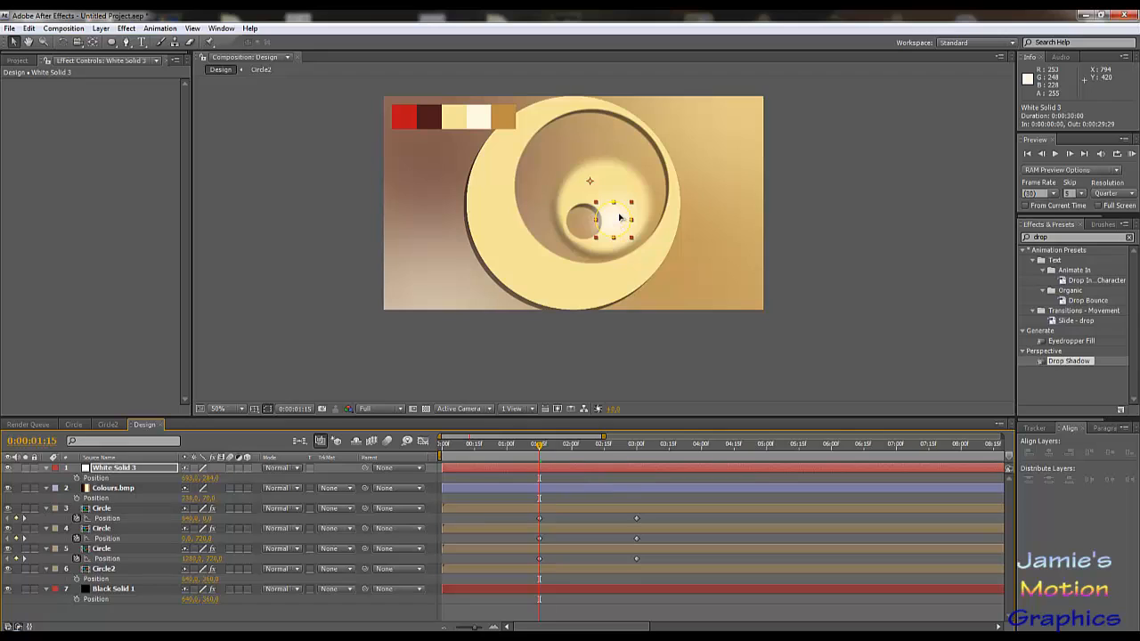
pyautogui.moveTo(620, 225); pyautogui.dragTo(608, 209)
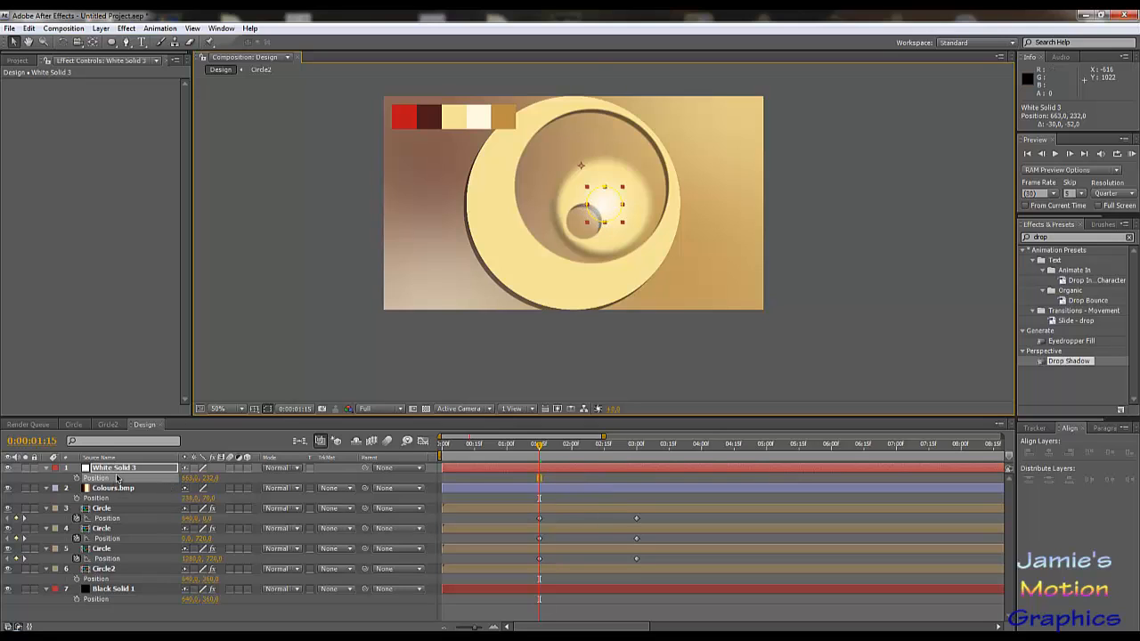
# - Duplicate Mask 1 on the White Solid 3 layer and set the copy's mode to Subtract
pyautogui.press('m')
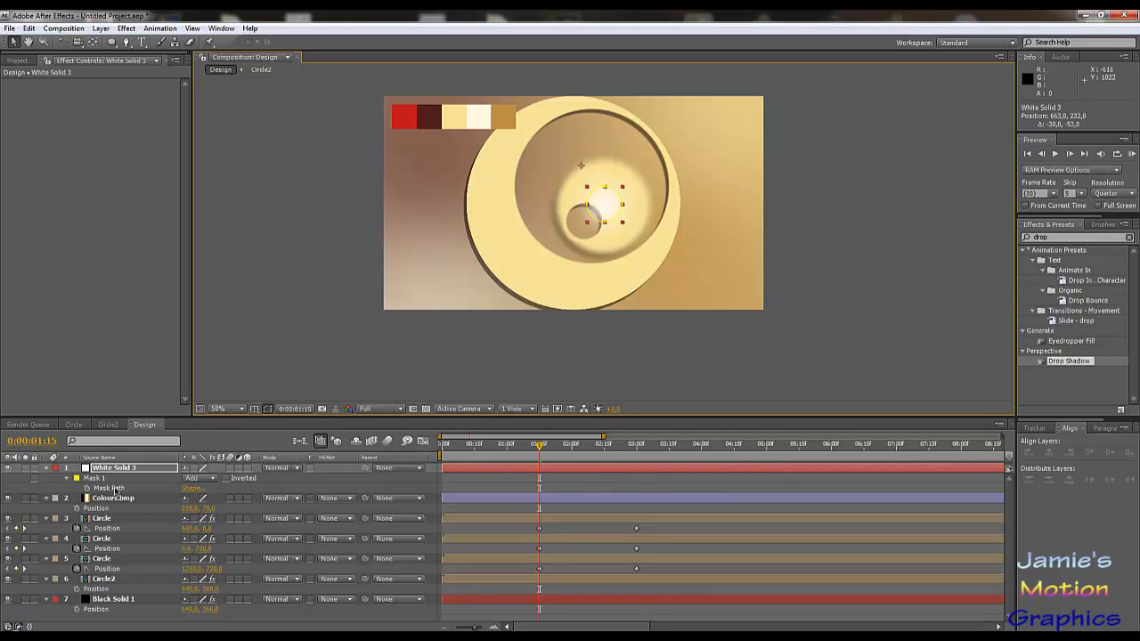
pyautogui.click(98, 480)
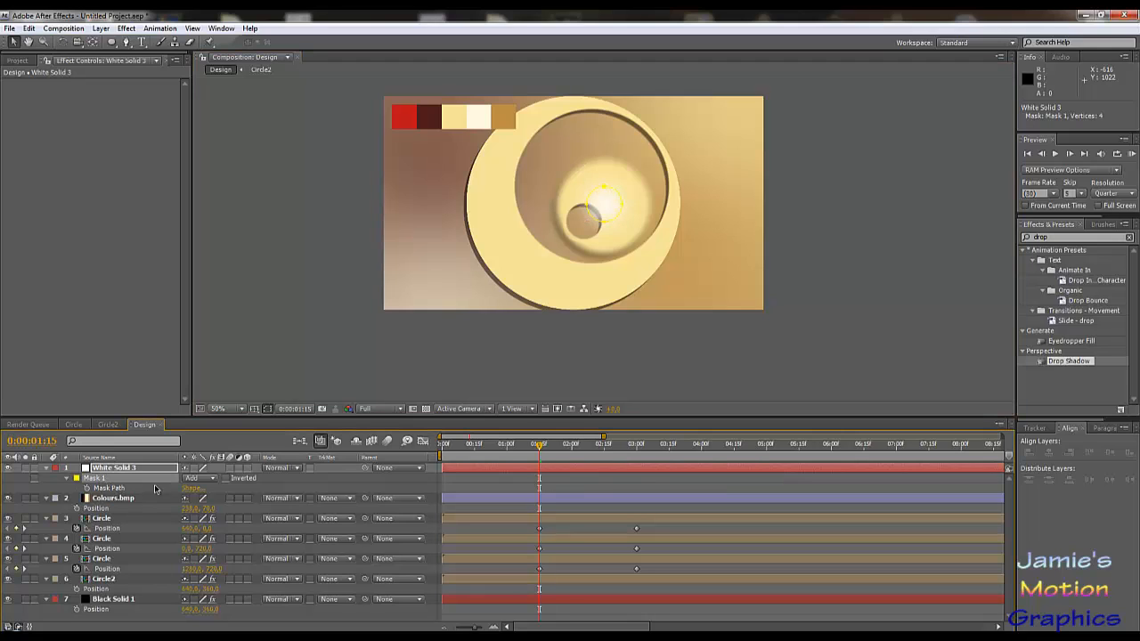
pyautogui.hotkey('ctrl', 'd')
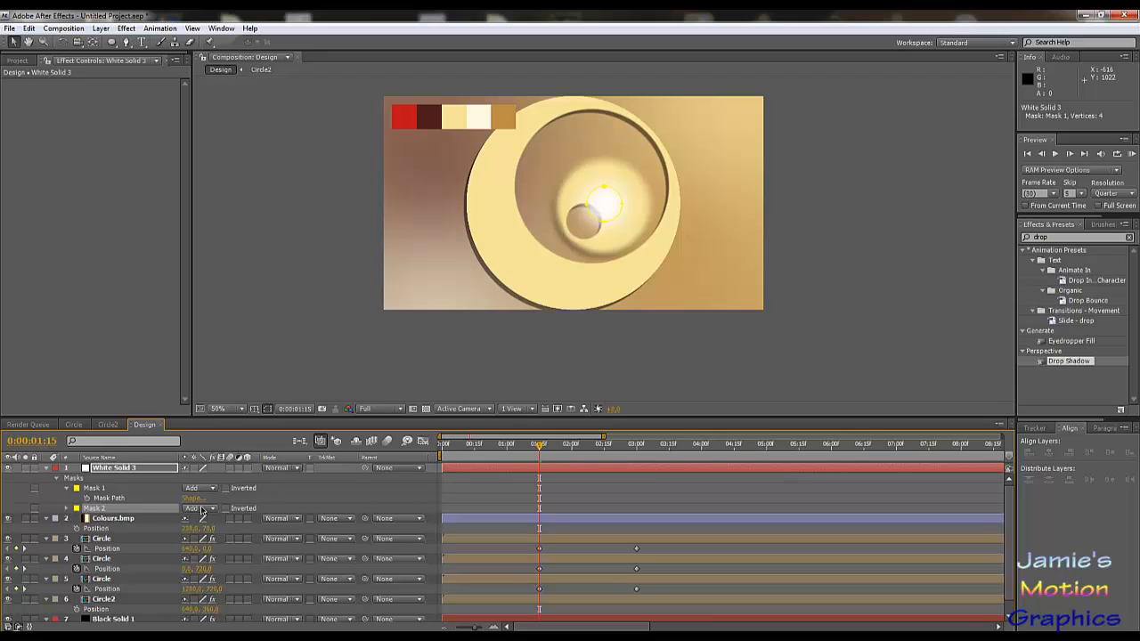
pyautogui.click(203, 509)
pyautogui.click(228, 528)
# - Move Mask 2 onto the small circular hole in the glowing disc, fine-tune its alignment, and deselect the layer
pyautogui.moveTo(621, 196); pyautogui.dragTo(600, 213)
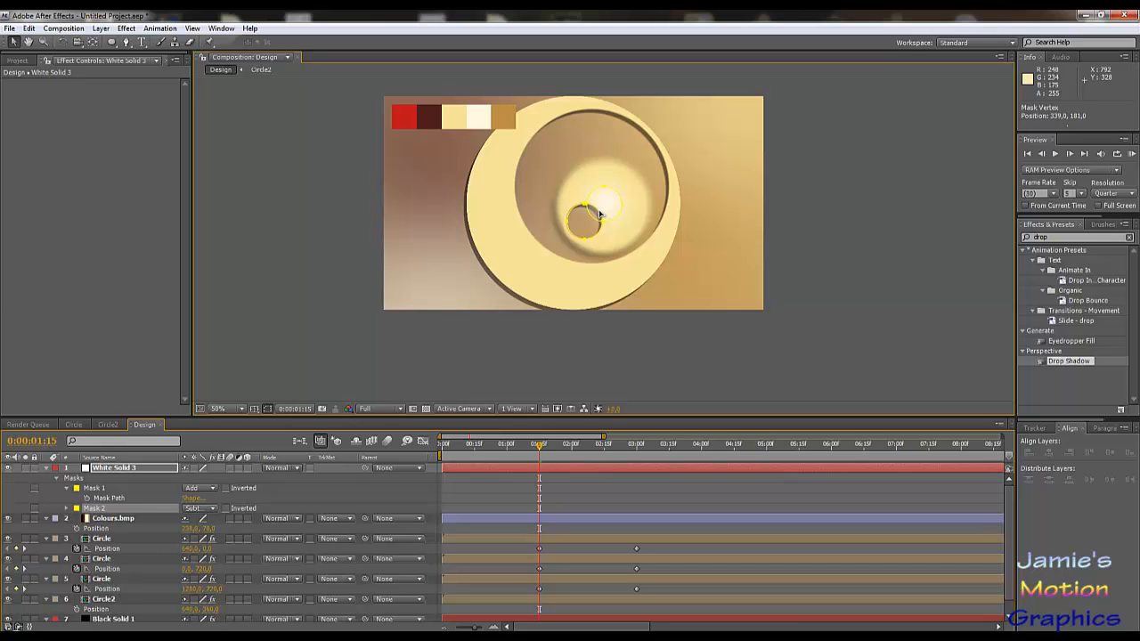
pyautogui.scroll(4, 584, 247)
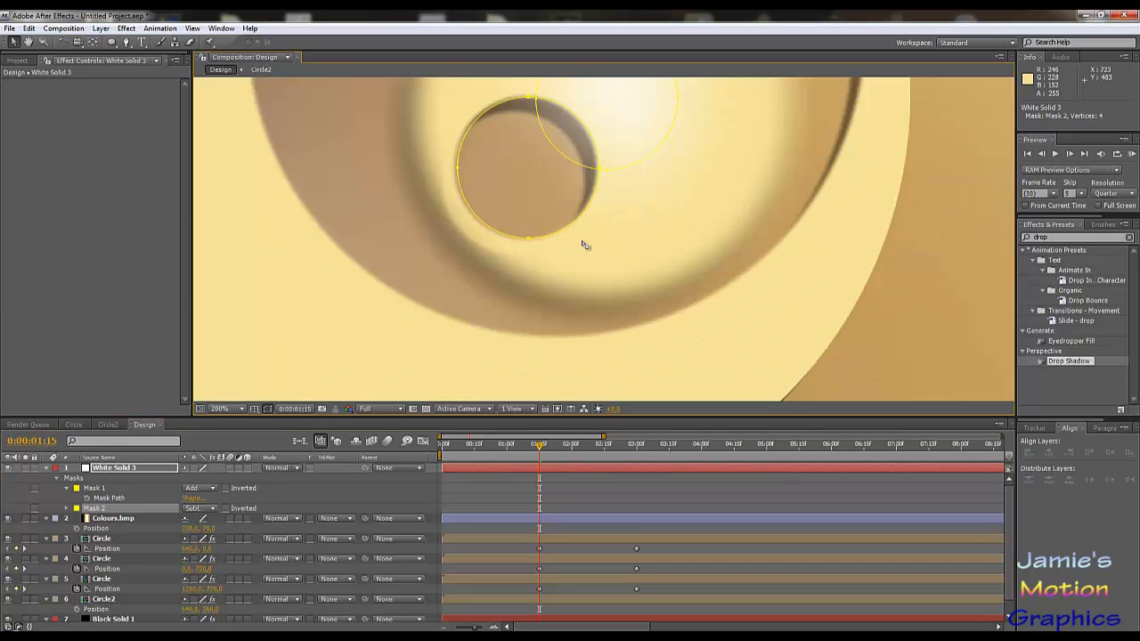
pyautogui.click(528, 100)
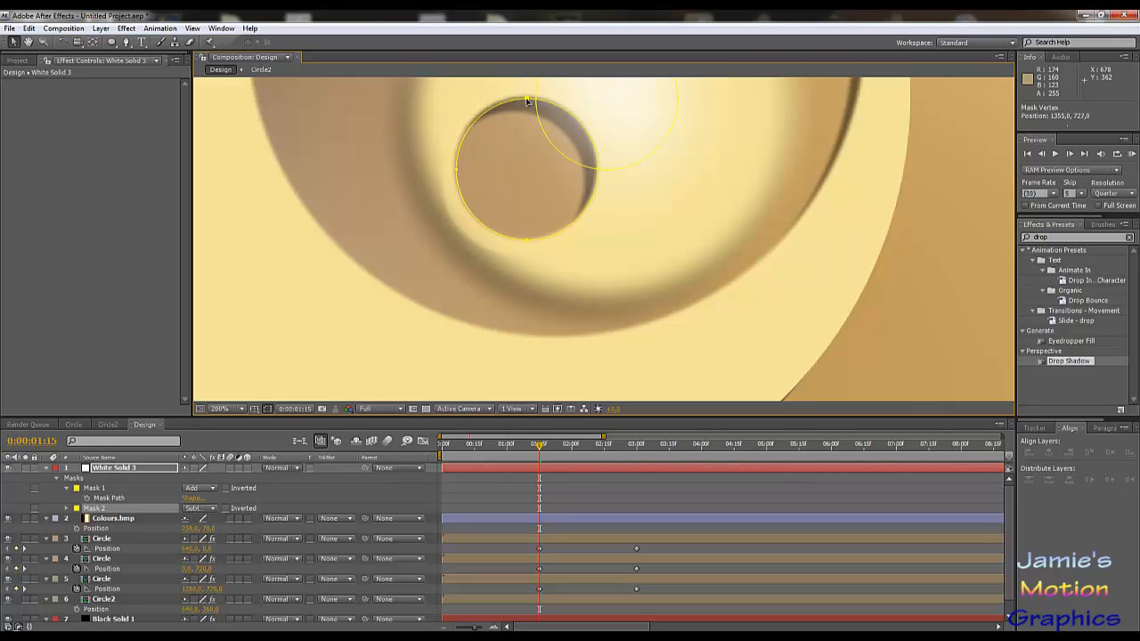
pyautogui.press('Up')
pyautogui.press('Up')
pyautogui.press('Up')
pyautogui.scroll(-1, 562, 182)
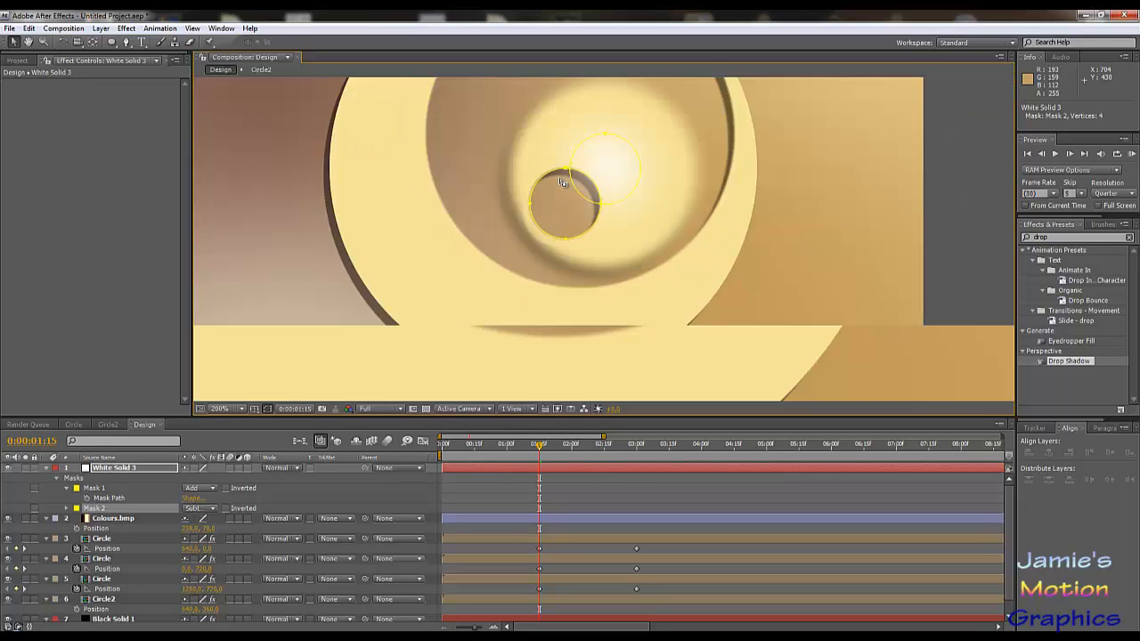
pyautogui.scroll(-1, 562, 182)
pyautogui.scroll(3, 610, 236)
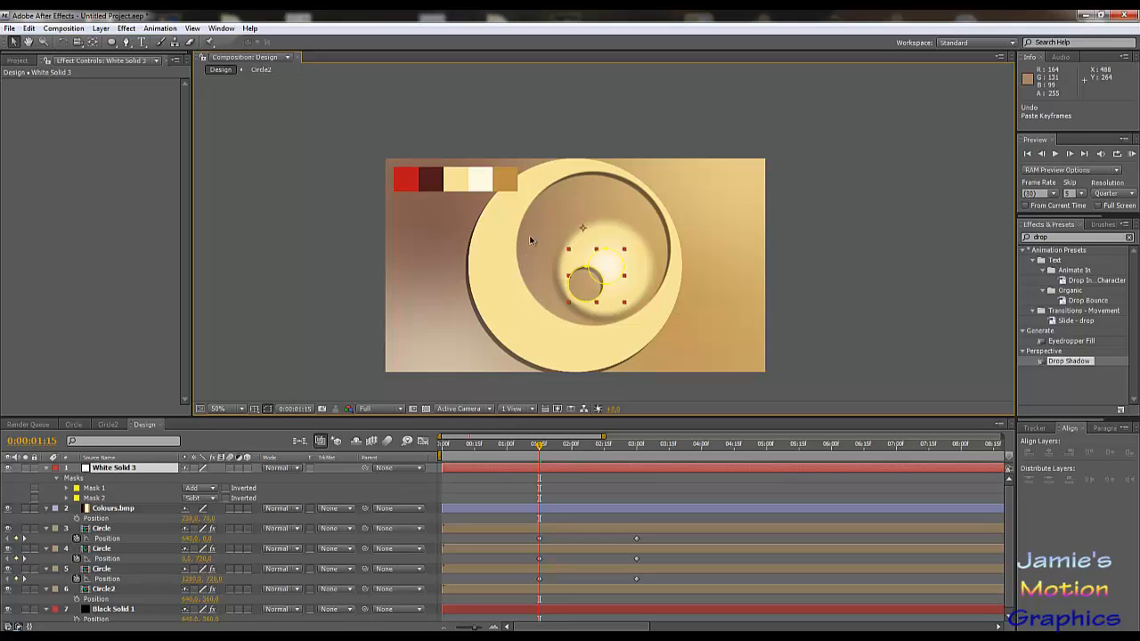
pyautogui.scroll(-1, 545, 278)
pyautogui.scroll(1, 552, 279)
pyautogui.click(789, 257)
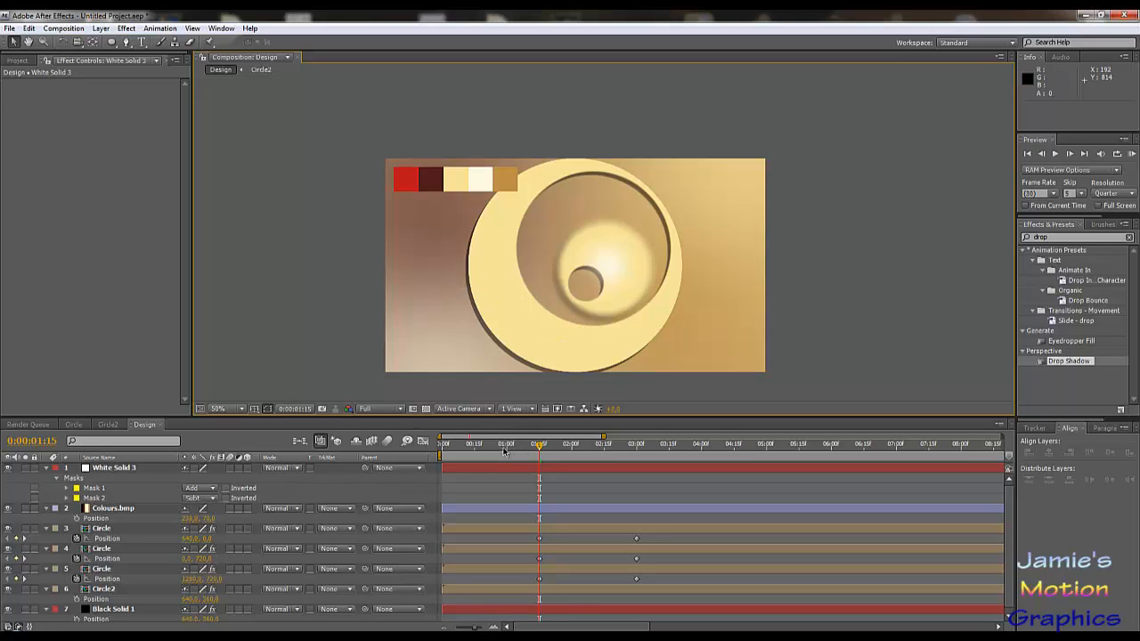
# - Move the White Solid 3 layer below the three Circle layers, directly above Circle2
pyautogui.moveTo(503, 452); pyautogui.dragTo(591, 442)
pyautogui.click(121, 470)
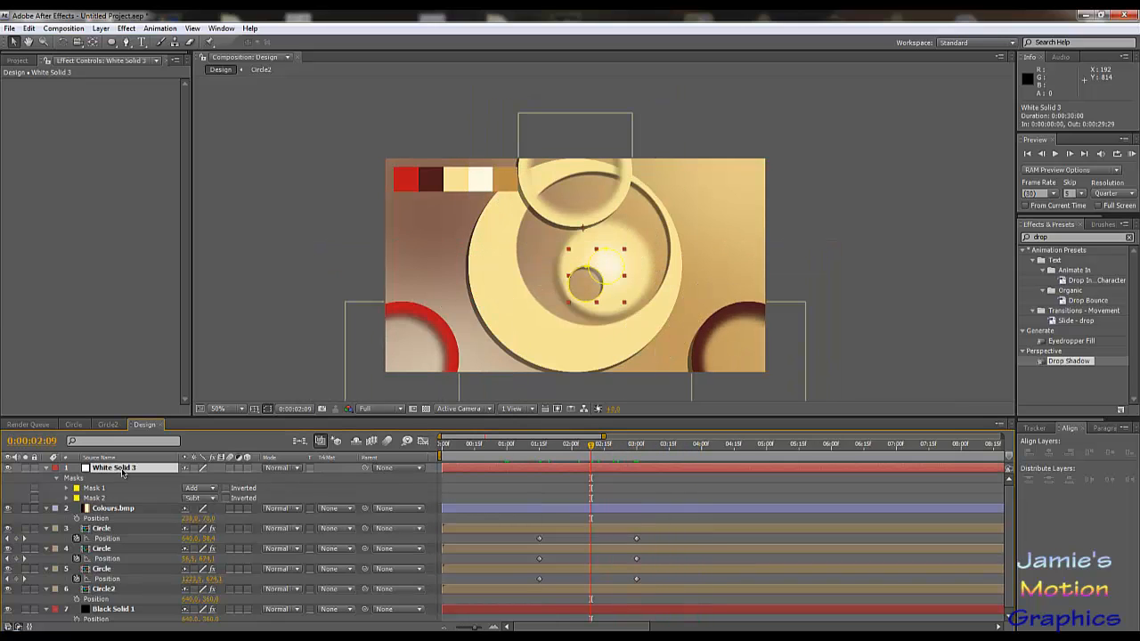
pyautogui.moveTo(122, 473); pyautogui.dragTo(131, 584)
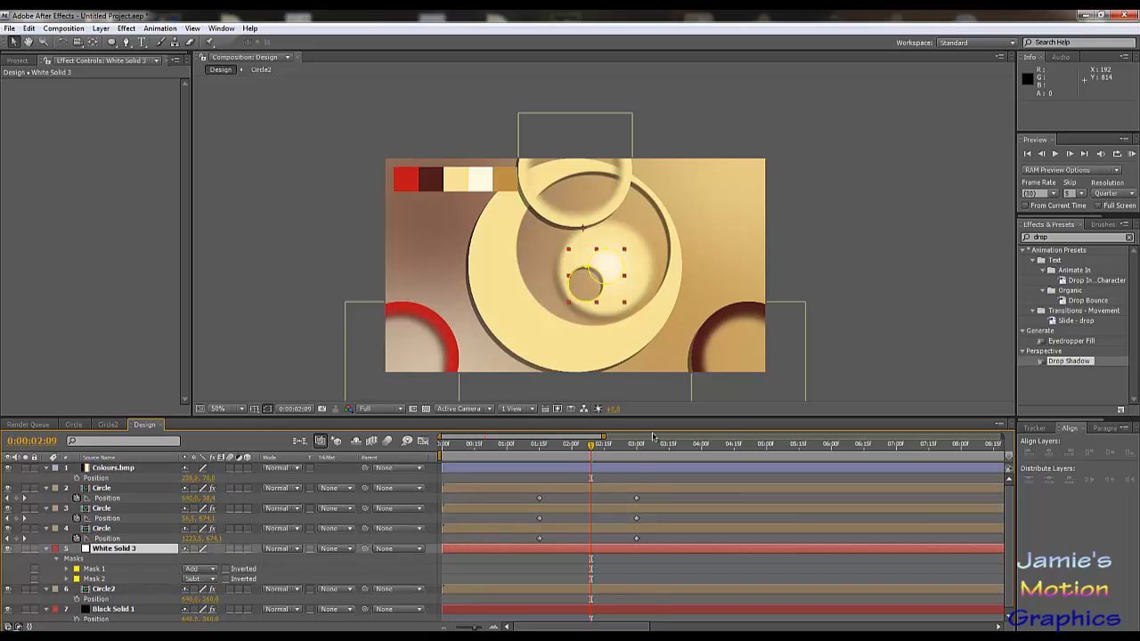
# - At 0:00:04:15, keyframe the position of all three Circle layers to 640, 360
pyautogui.moveTo(597, 446); pyautogui.dragTo(673, 444)
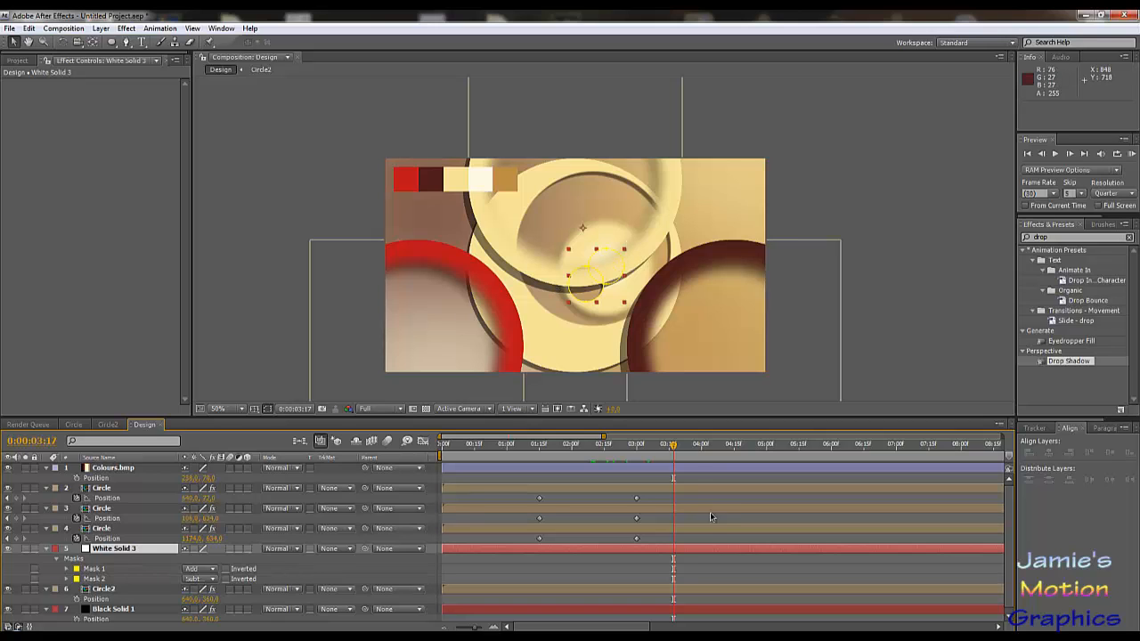
pyautogui.moveTo(674, 447)
pyautogui.mouseDown()
pyautogui.moveTo(624, 446)
pyautogui.moveTo(656, 446)
pyautogui.mouseUp()
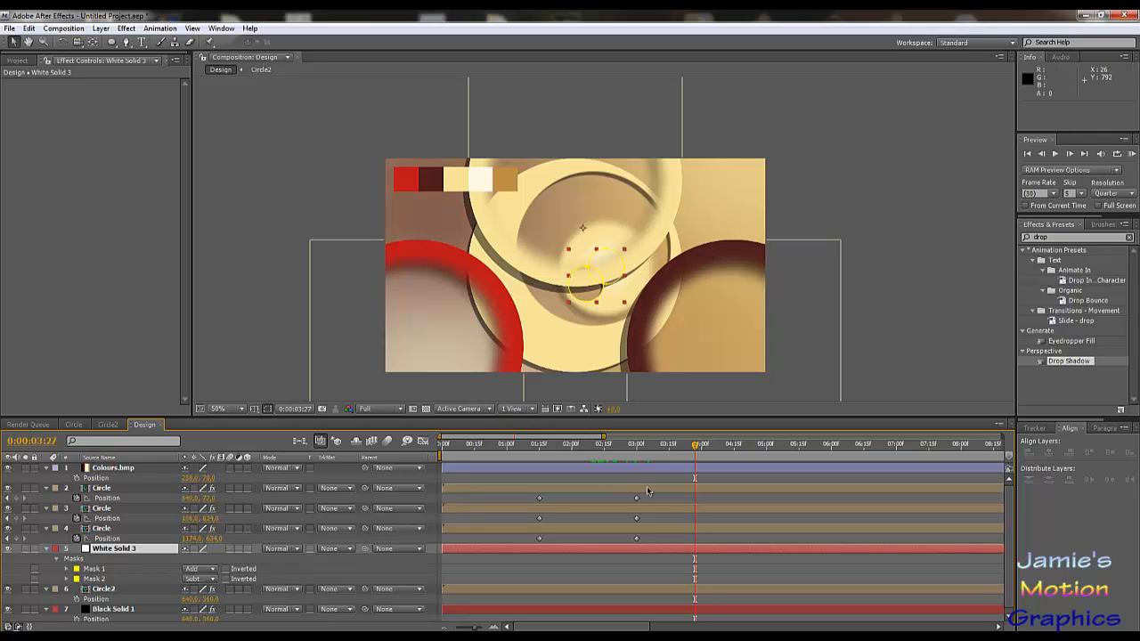
pyautogui.moveTo(698, 445); pyautogui.dragTo(734, 452)
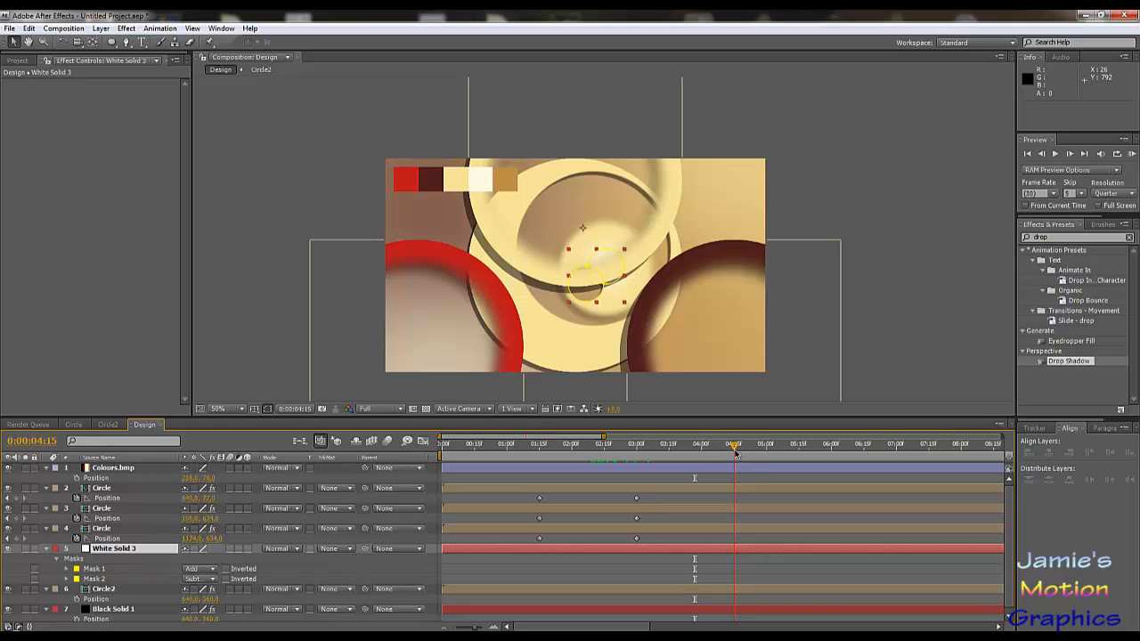
pyautogui.click(116, 489)
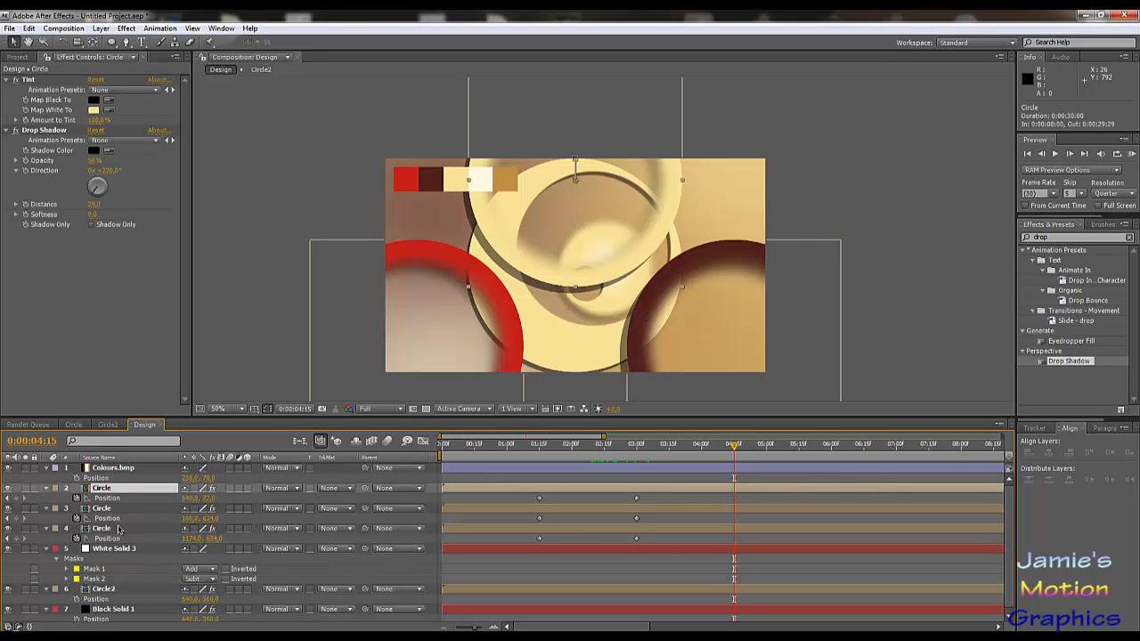
pyautogui.keyDown('shift'); pyautogui.click(119, 529); pyautogui.keyUp('shift')
pyautogui.click(190, 498)
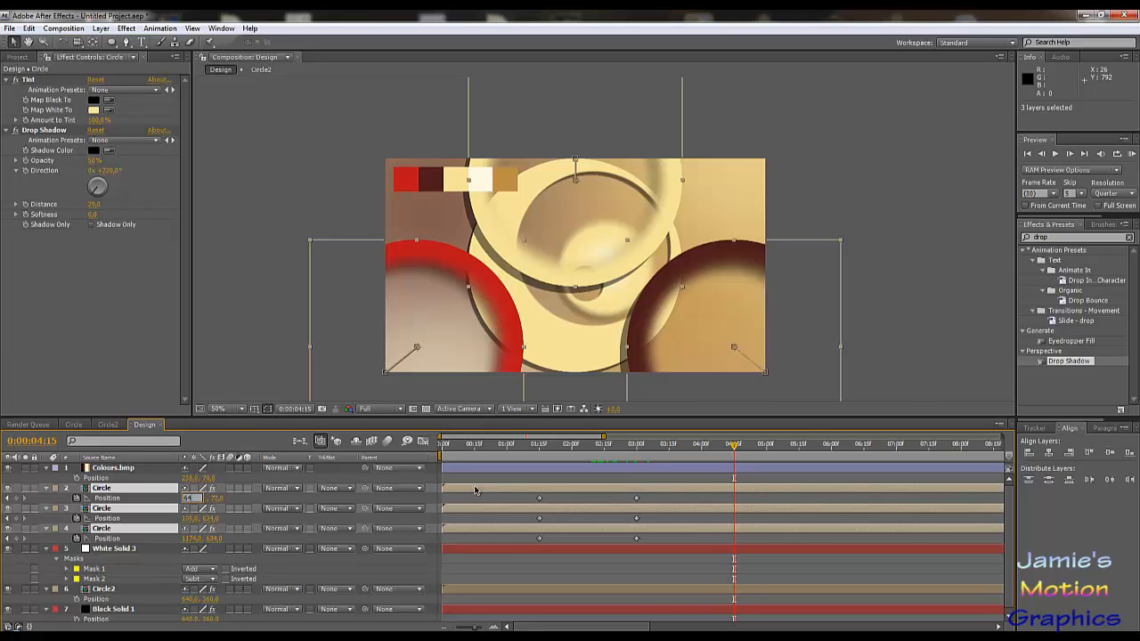
pyautogui.press('Tab')
pyautogui.write('360')
pyautogui.press('Return')
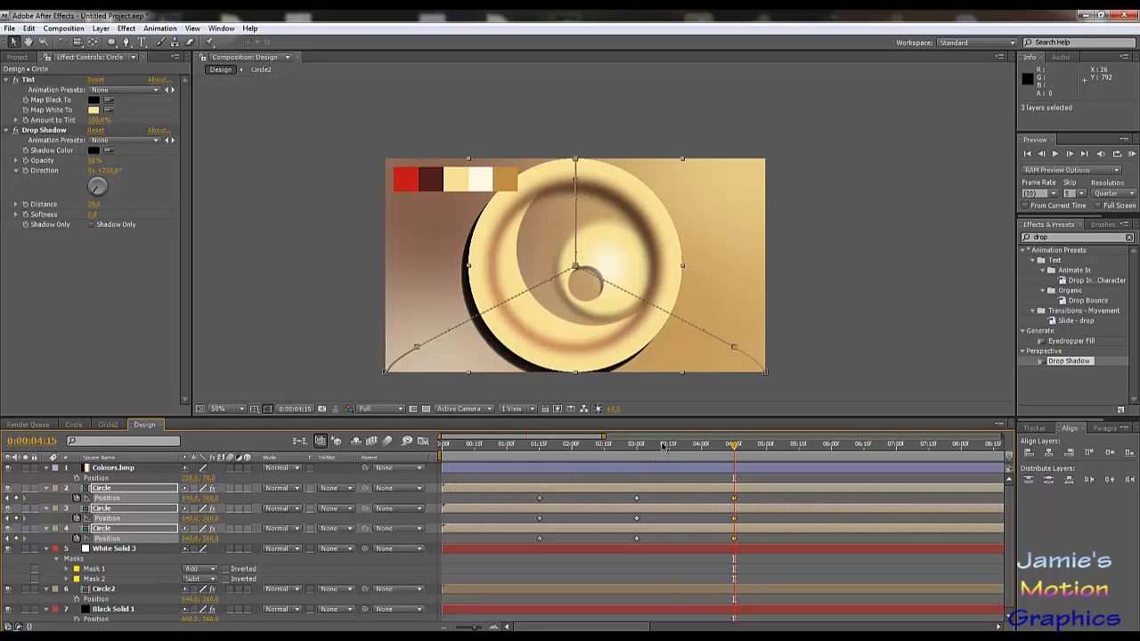
# - Scrub through the circles' movement to the centre and return to 0:00:04:15
pyautogui.moveTo(664, 445); pyautogui.dragTo(710, 474)
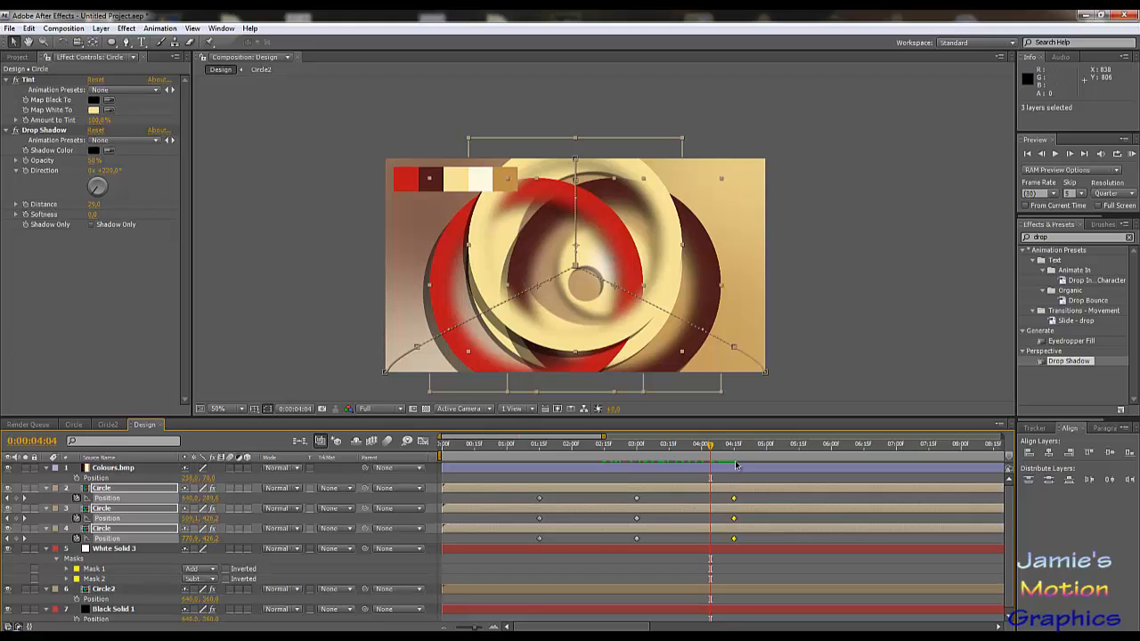
pyautogui.moveTo(711, 446); pyautogui.dragTo(736, 456)
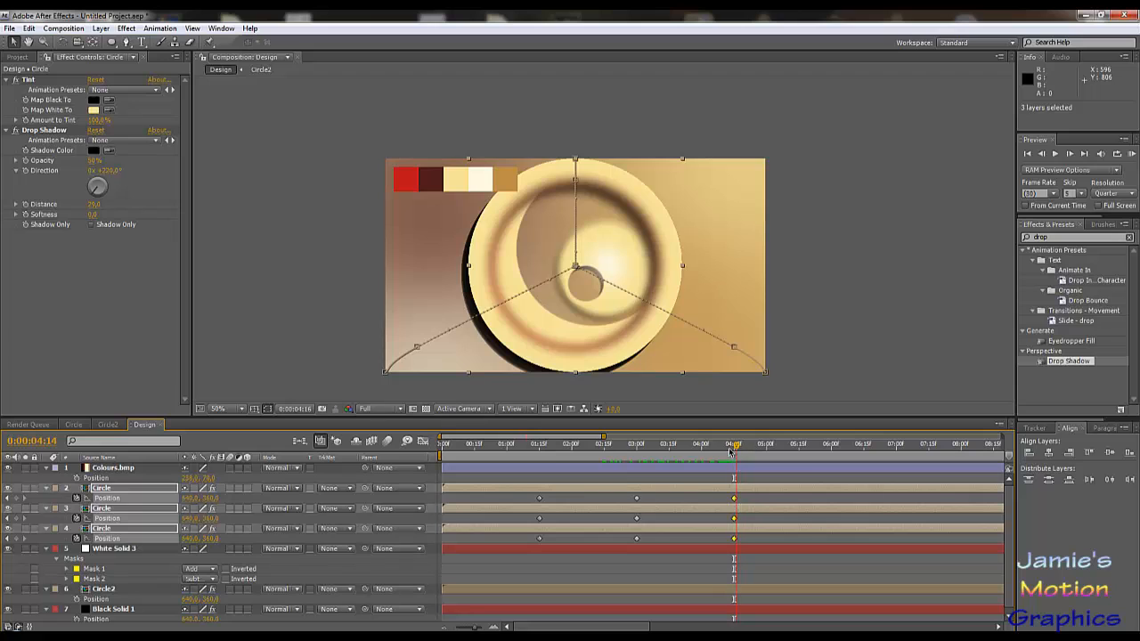
pyautogui.moveTo(735, 445)
pyautogui.mouseDown()
pyautogui.moveTo(670, 444)
pyautogui.moveTo(743, 448)
pyautogui.moveTo(735, 449)
pyautogui.mouseUp()
pyautogui.press('Return')
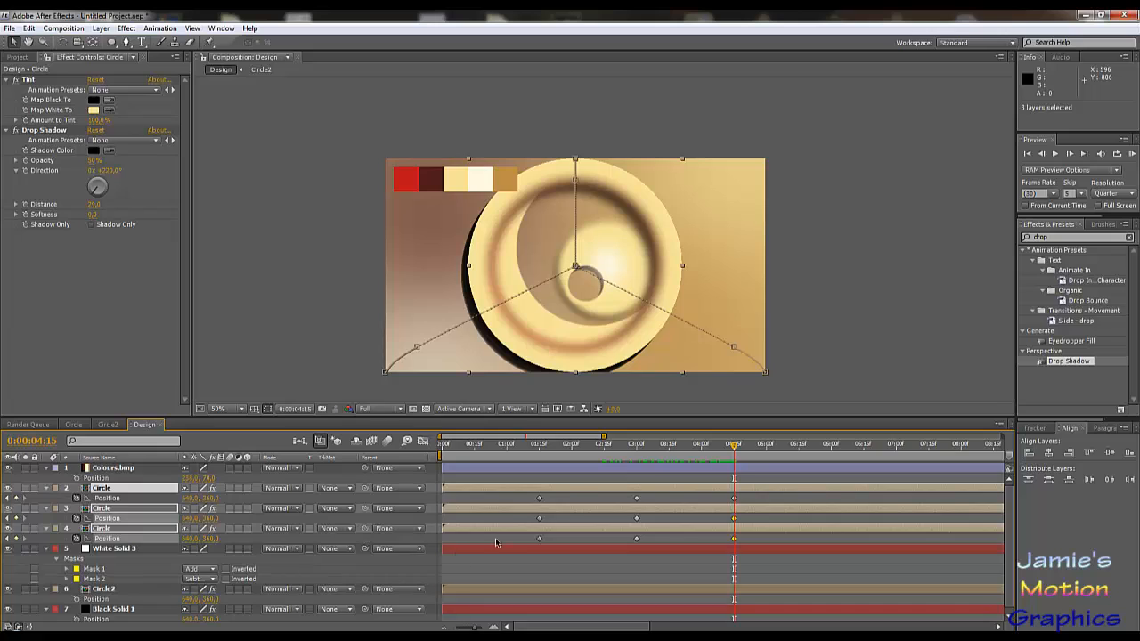
# - Duplicate the three Circle layers and remove the position keyframes from the copies
pyautogui.hotkey('ctrl', 'd')
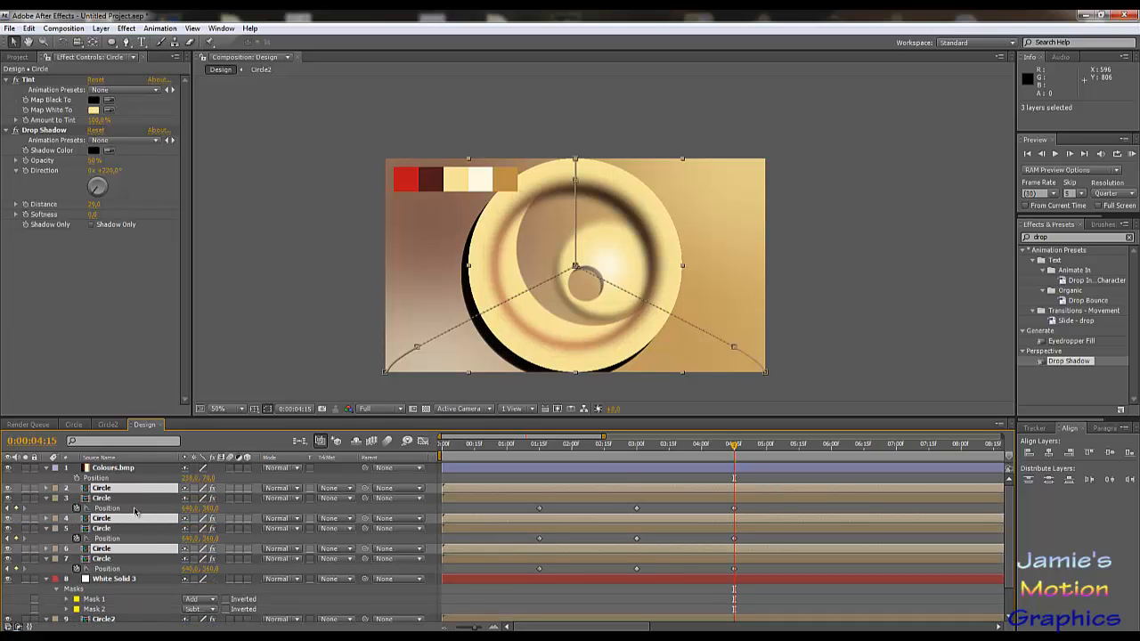
pyautogui.press('p')
pyautogui.click(77, 498)
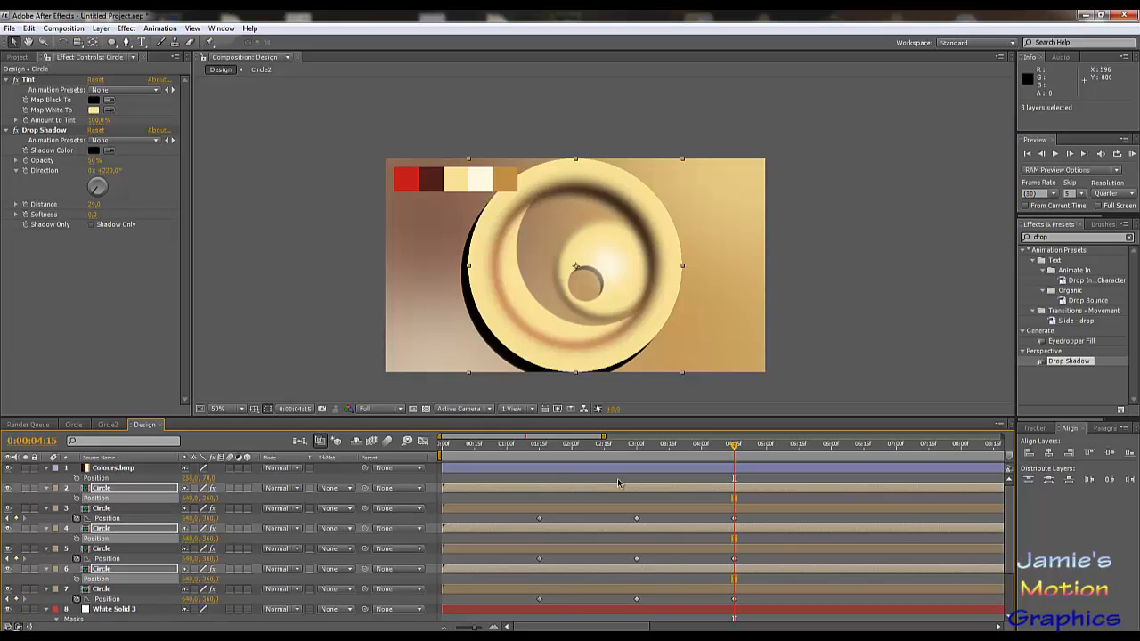
pyautogui.click(137, 490)
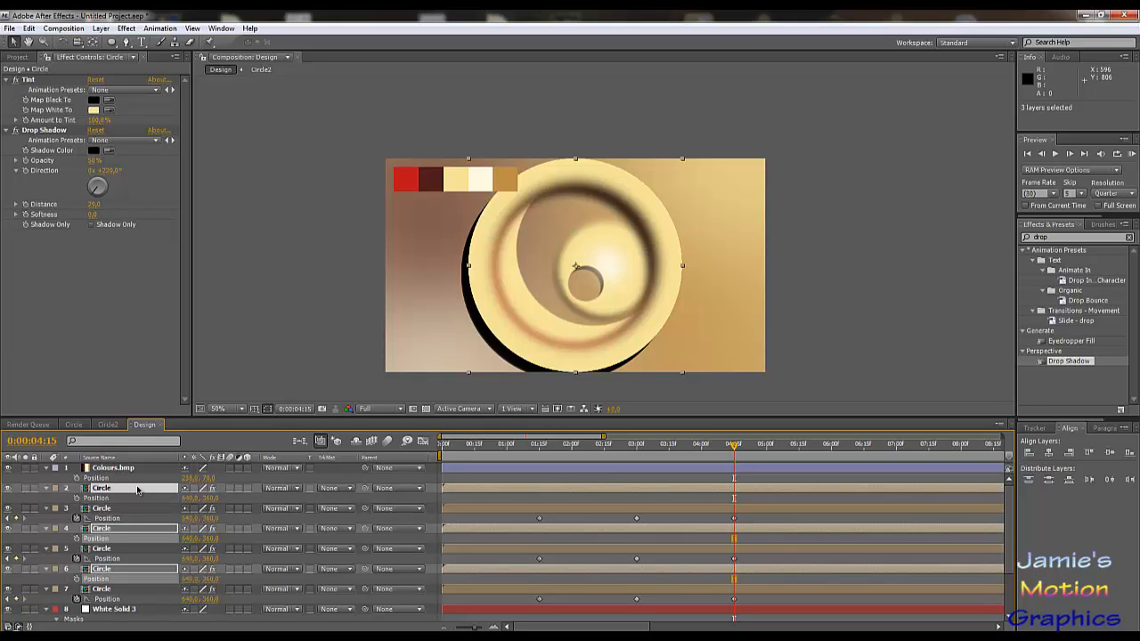
pyautogui.click(108, 111)
pyautogui.click(482, 179)
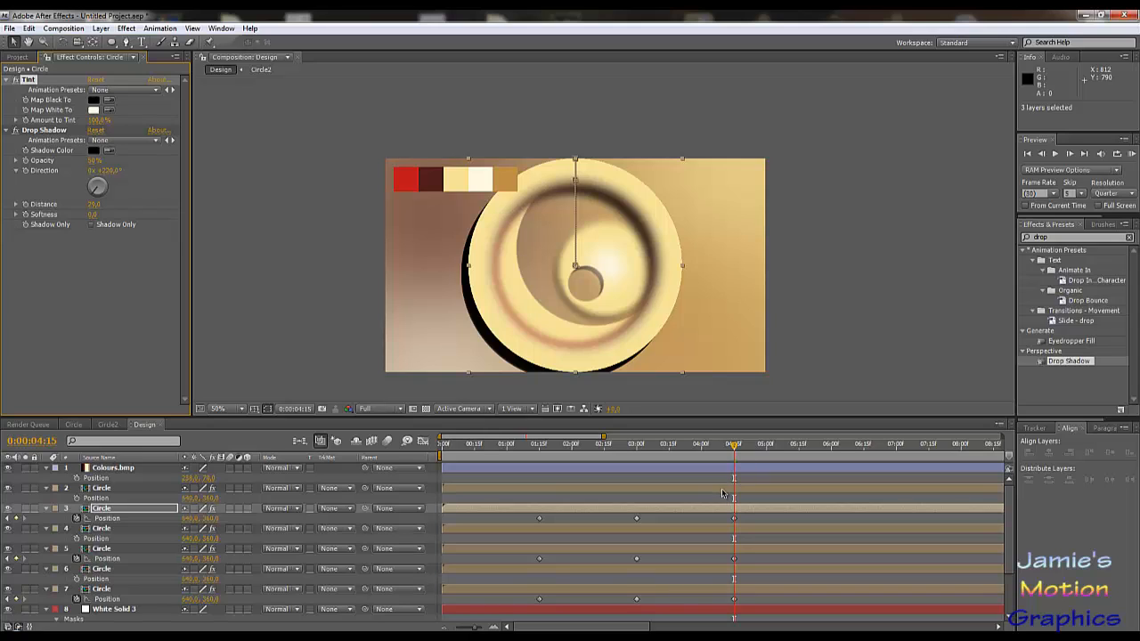
pyautogui.hotkey('ctrl', 'z')
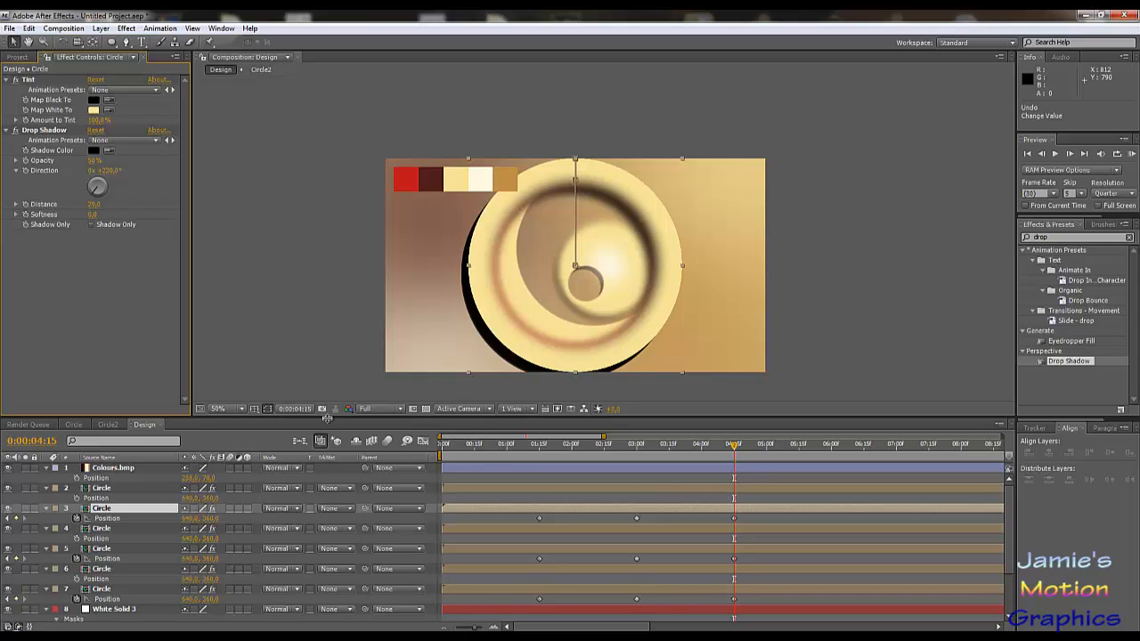
# - Set the Tint effect's Map White To on the topmost Circle layer to the off-white palette swatch
pyautogui.click(107, 488)
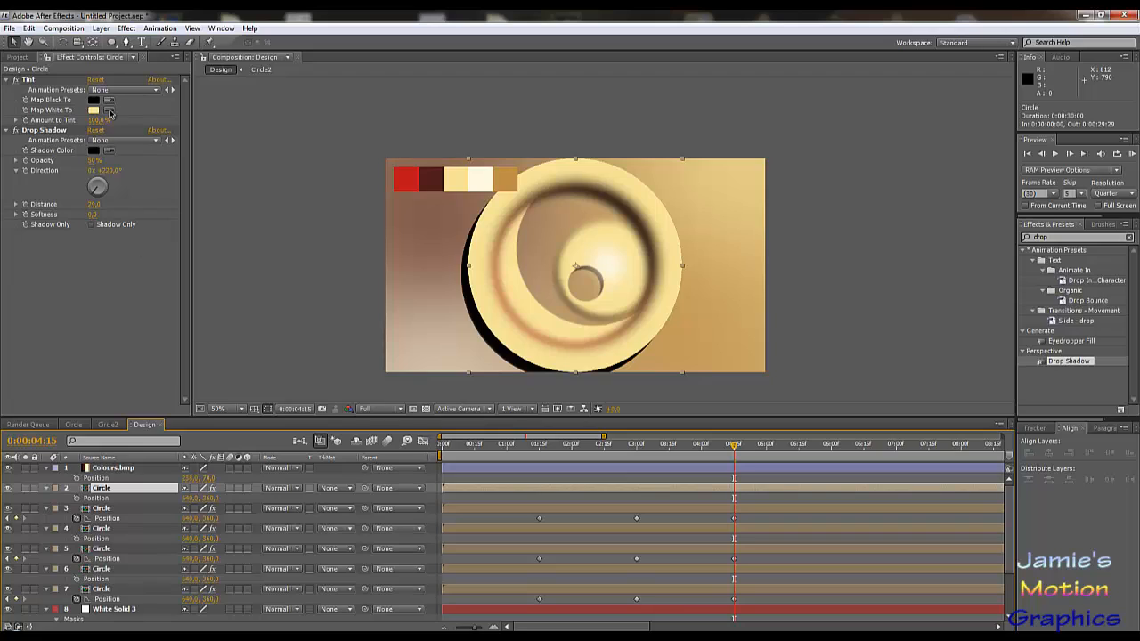
pyautogui.click(483, 184)
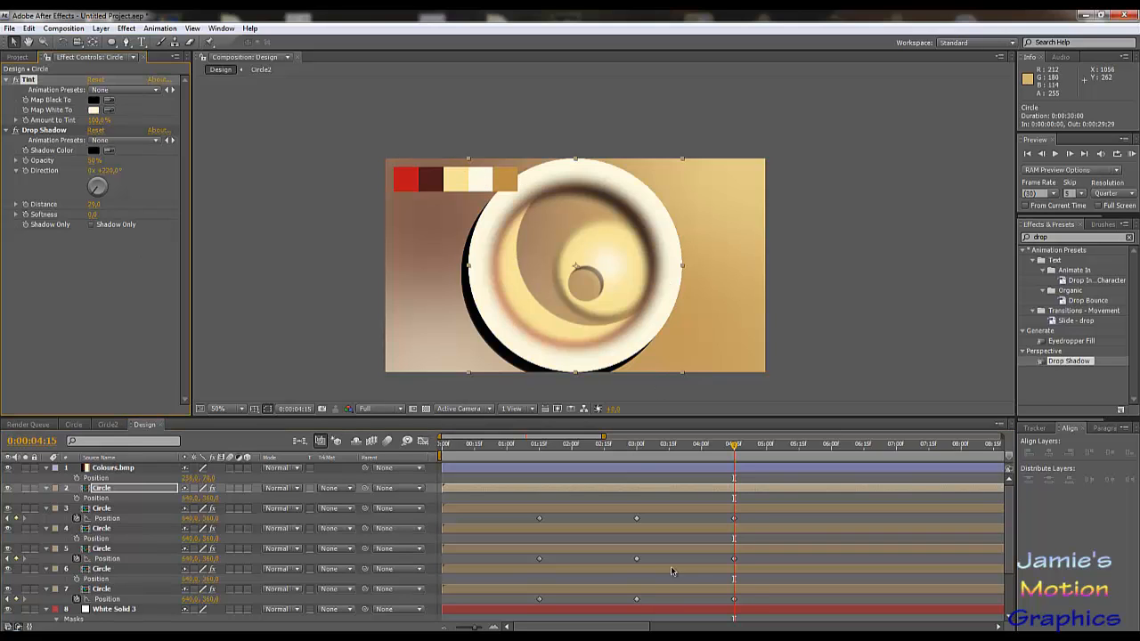
pyautogui.click(685, 492)
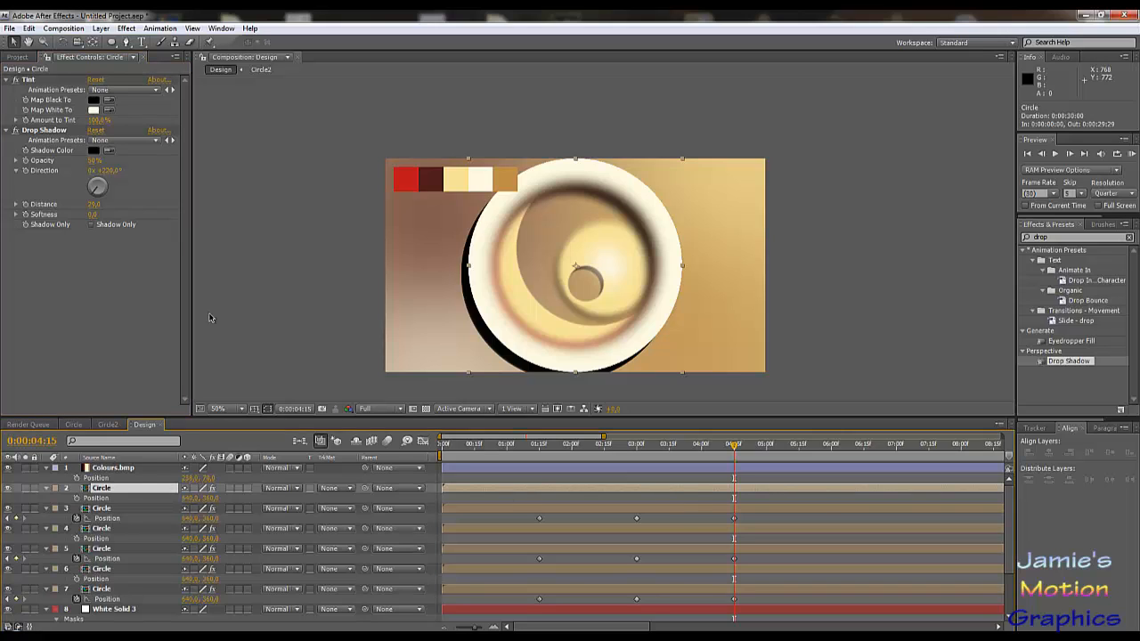
# - Split the topmost Circle layer at 0:00:04:15 and delete the part before that time
pyautogui.click(30, 29)
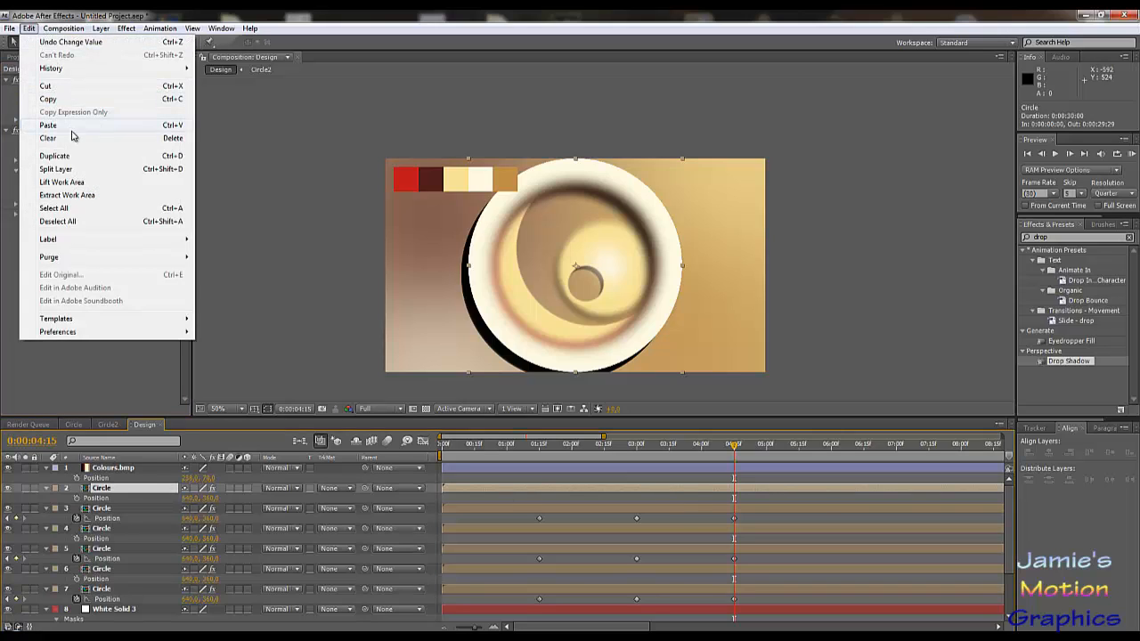
pyautogui.click(92, 173)
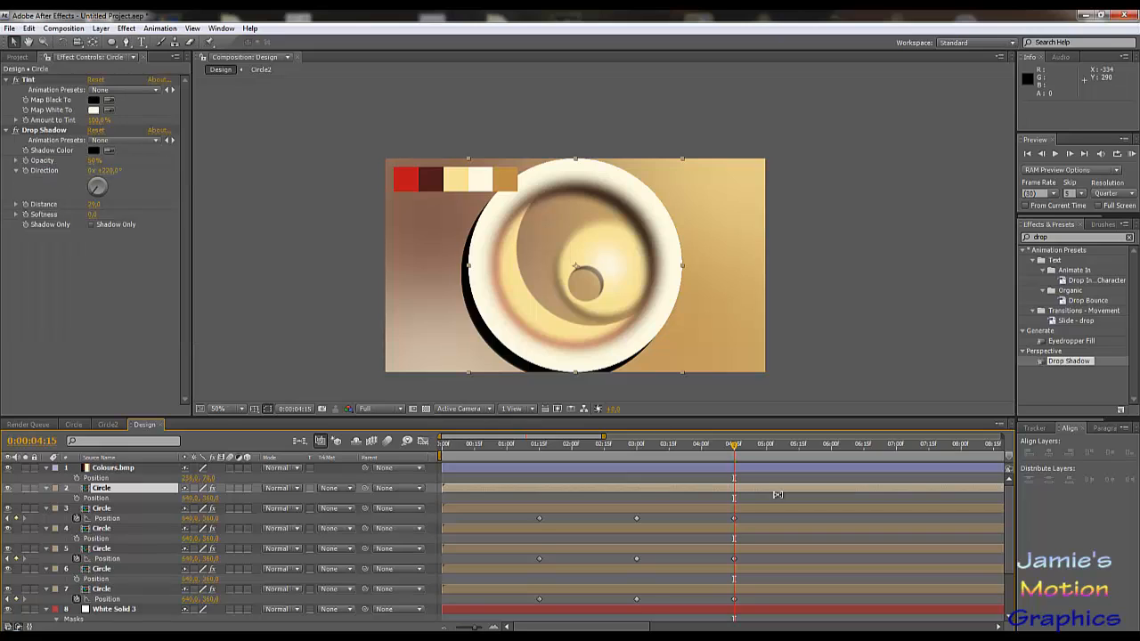
pyautogui.press('Delete')
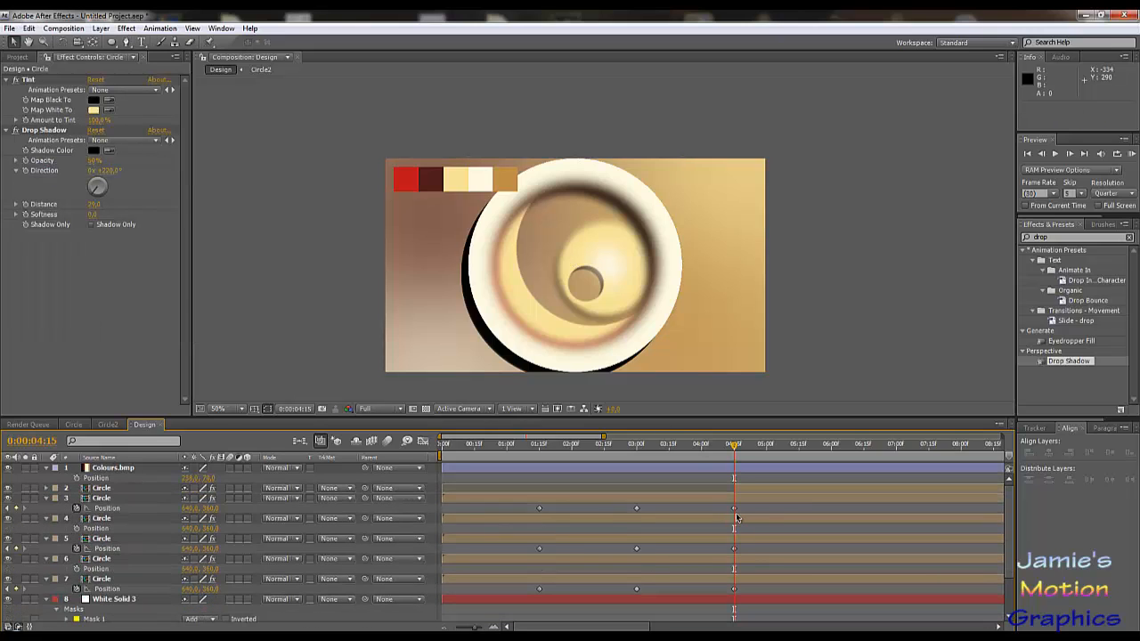
# - Split Circle layers 3 through 6 at 0:00:04:15
pyautogui.click(727, 507)
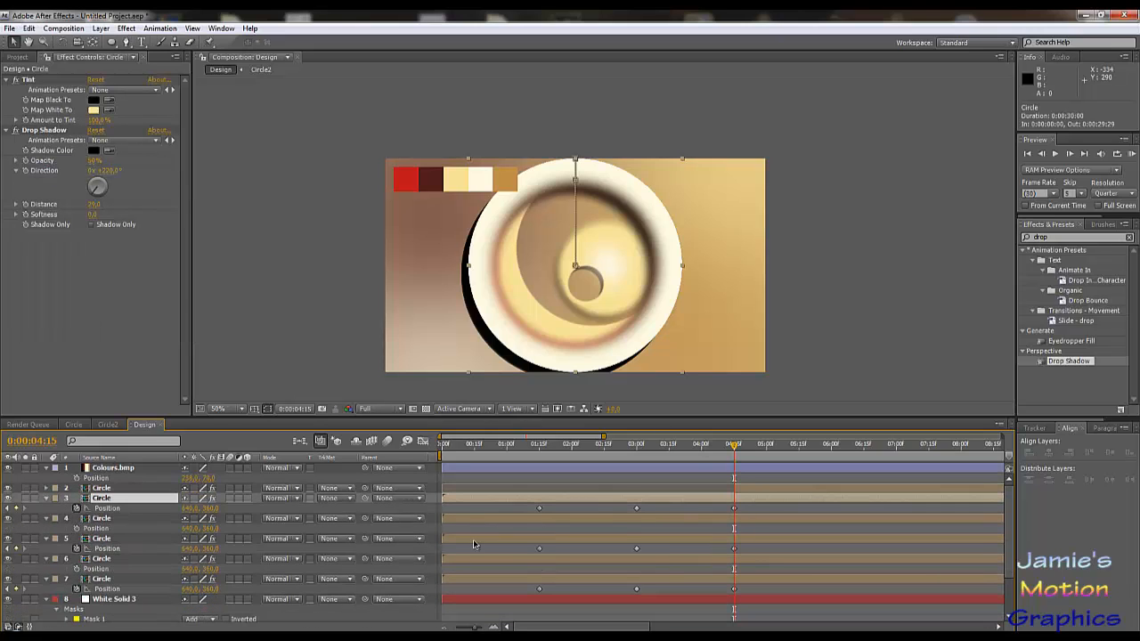
pyautogui.keyDown('shift'); pyautogui.click(104, 561); pyautogui.keyUp('shift')
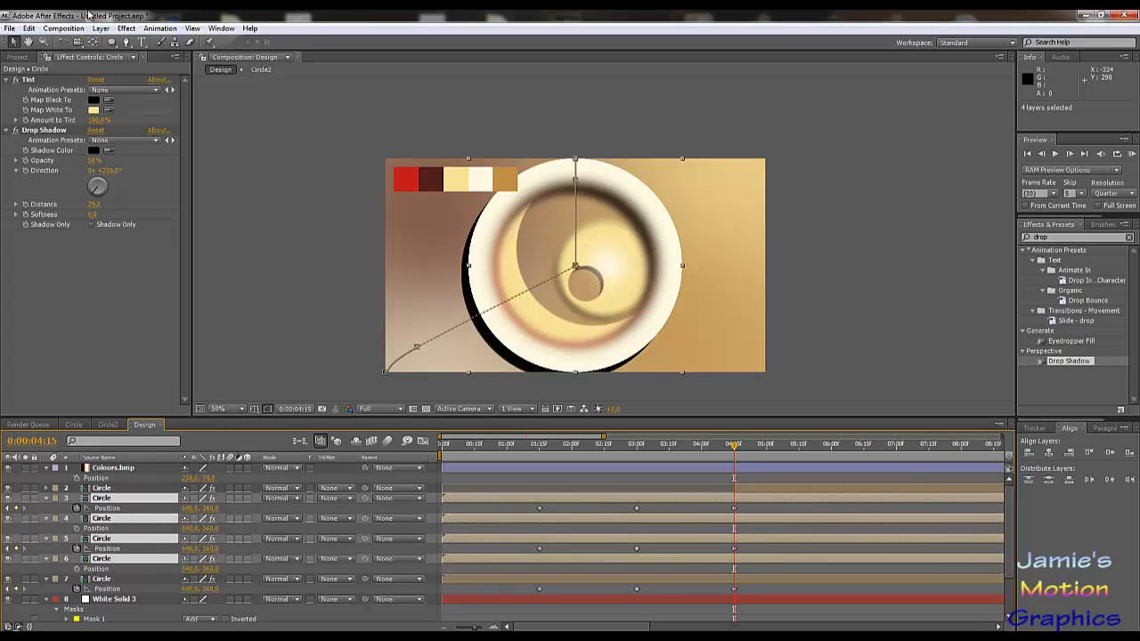
pyautogui.click(29, 27)
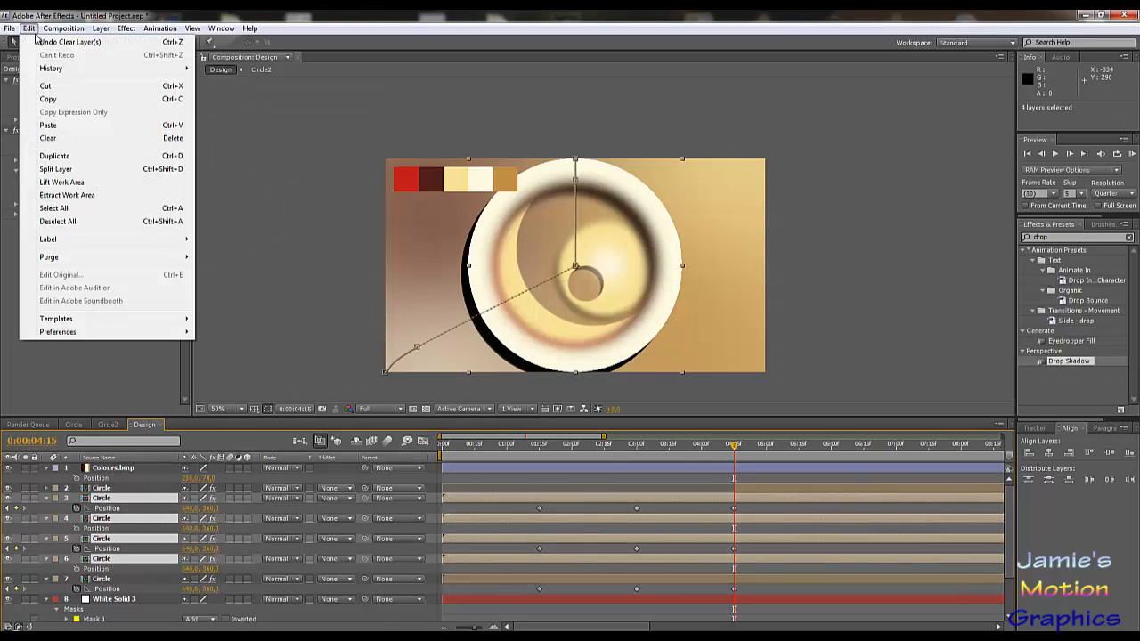
pyautogui.click(79, 169)
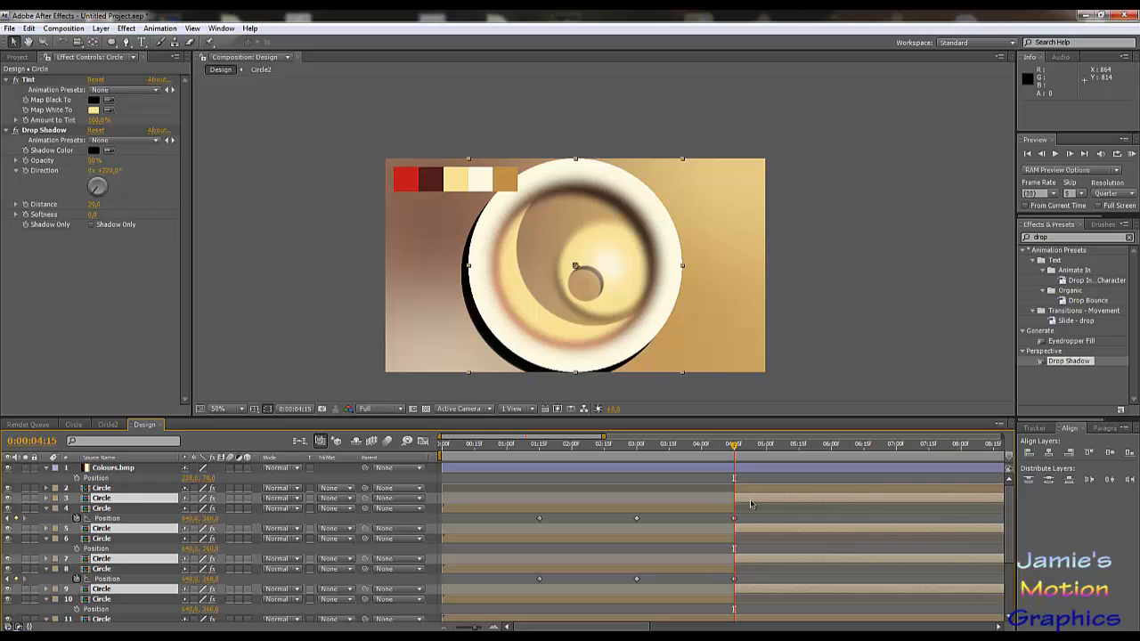
# - Undo the last Circle layer splits and delete the red and dark red Circle copies that stay at the composition's centre
pyautogui.hotkey('ctrl', 'z')
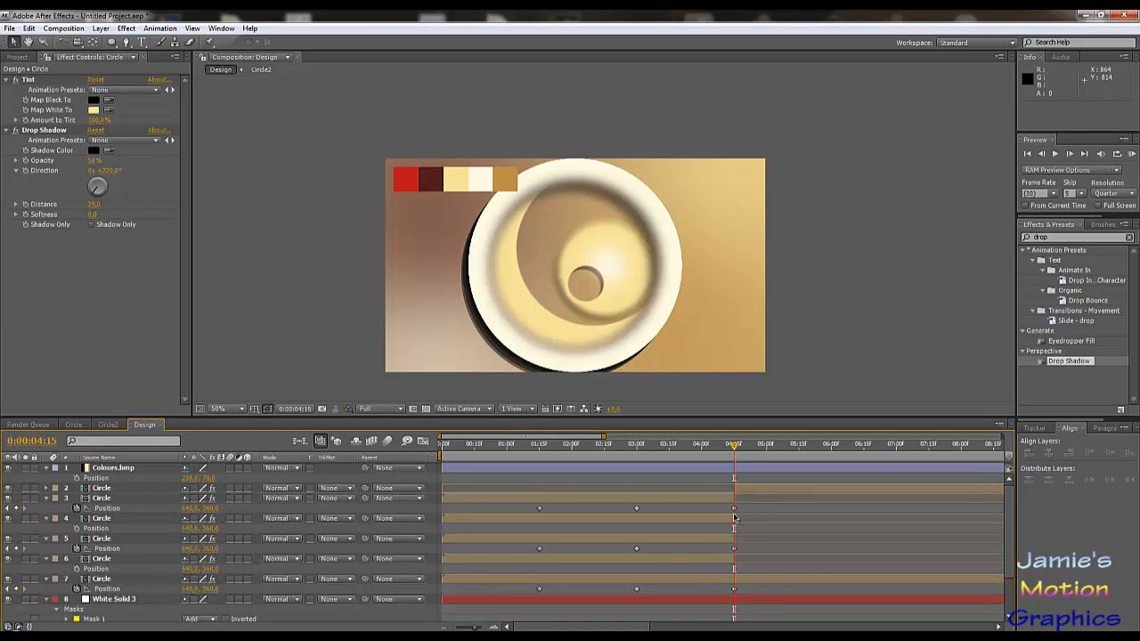
pyautogui.moveTo(736, 450); pyautogui.dragTo(623, 462)
pyautogui.click(577, 351)
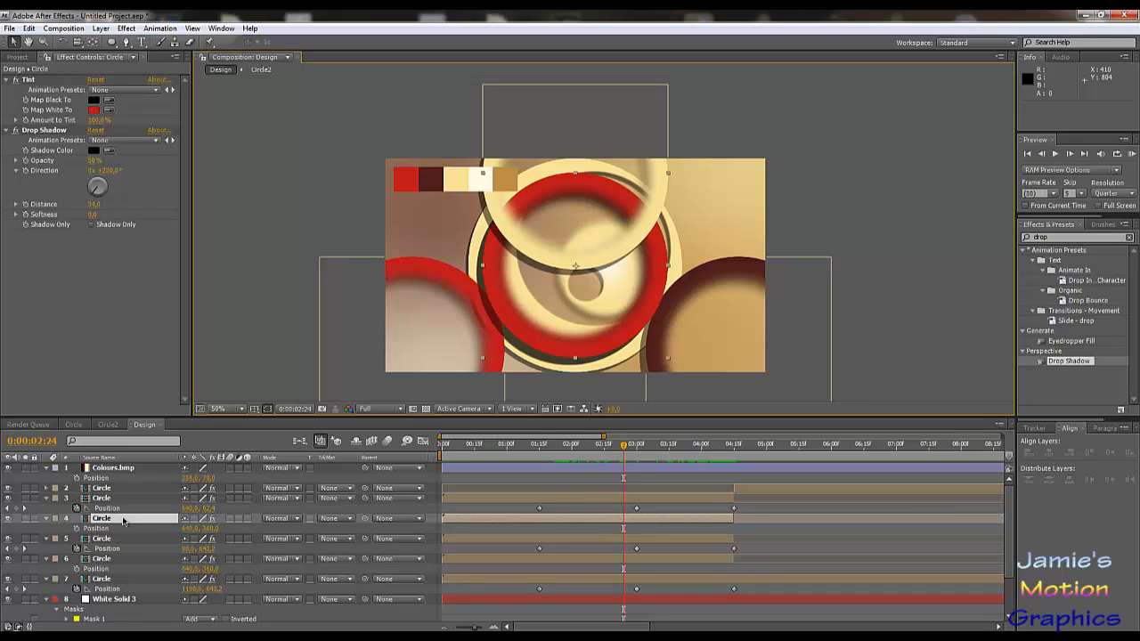
pyautogui.press('Delete')
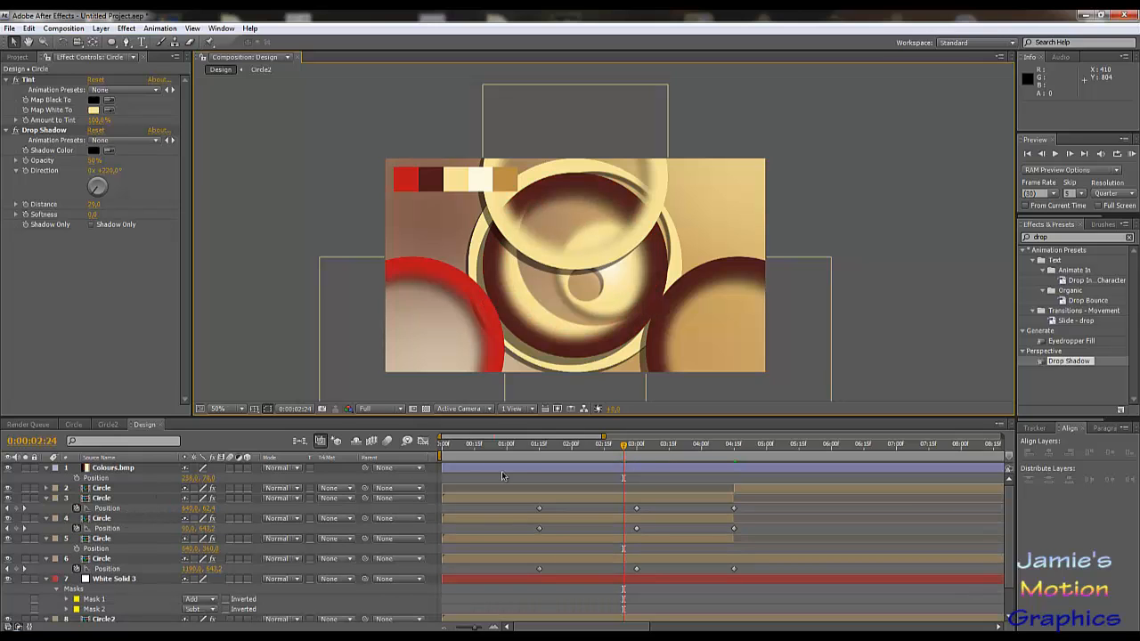
pyautogui.moveTo(621, 448); pyautogui.dragTo(589, 446)
pyautogui.click(114, 498)
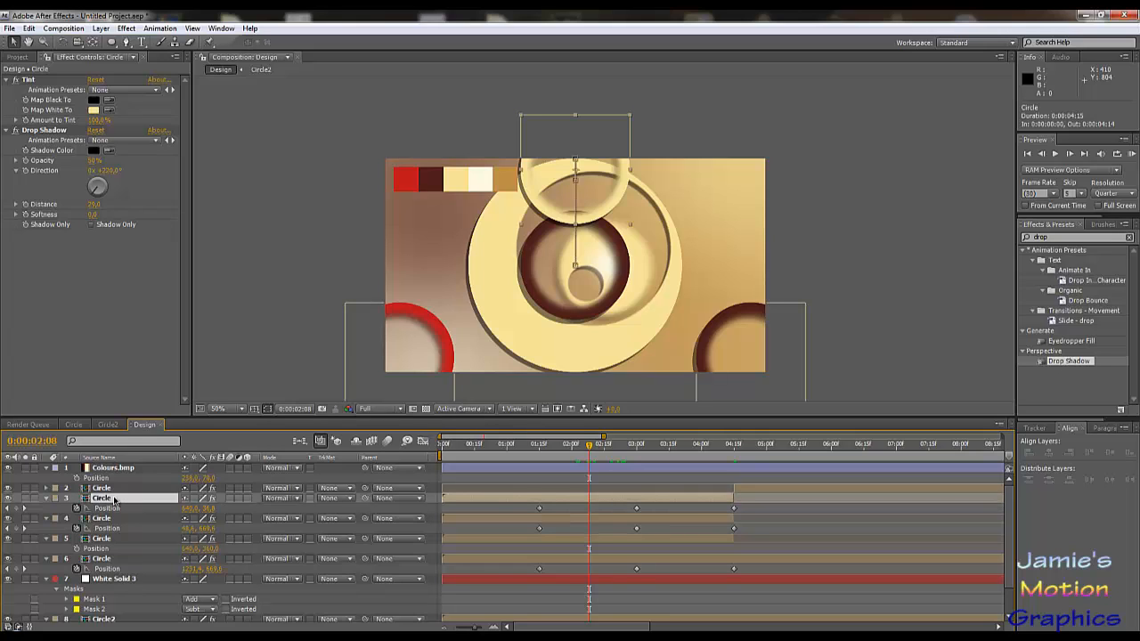
pyautogui.press('Delete')
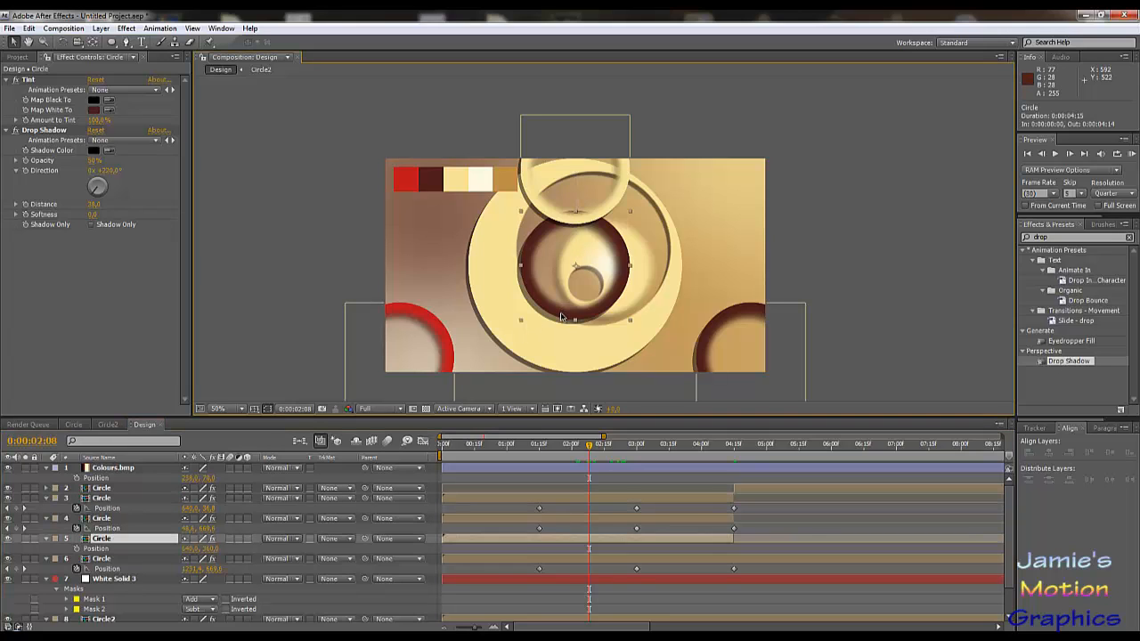
# - Reveal the Scale property of the layers and add a Scale keyframe to Colours.bmp at 0:00:04:15
pyautogui.click(538, 445)
pyautogui.moveTo(538, 445); pyautogui.dragTo(735, 467)
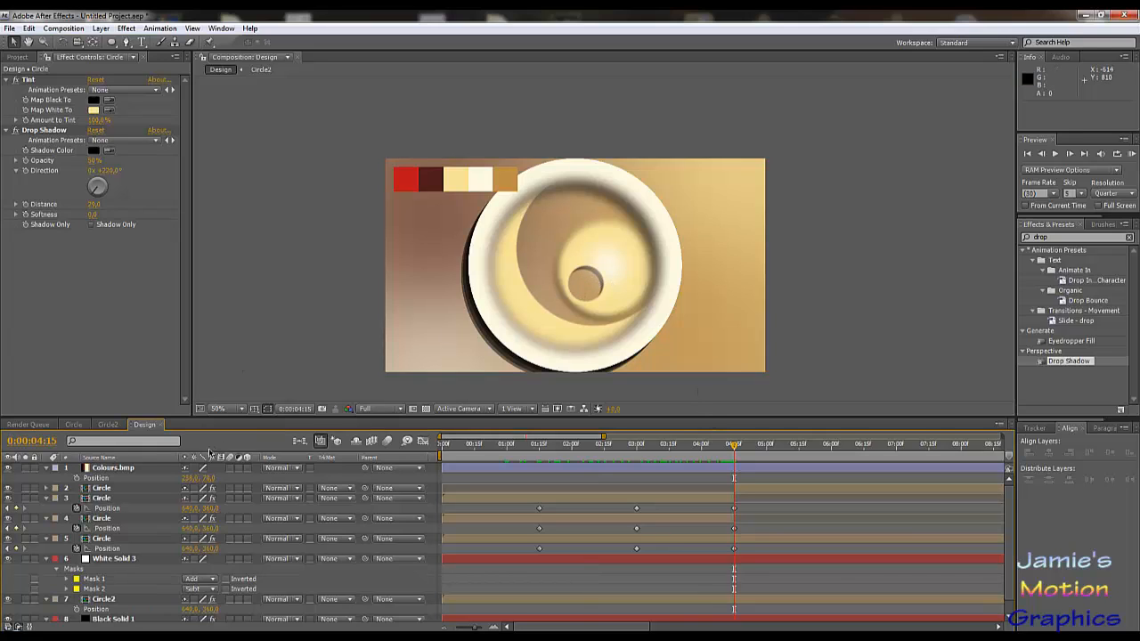
pyautogui.press('s')
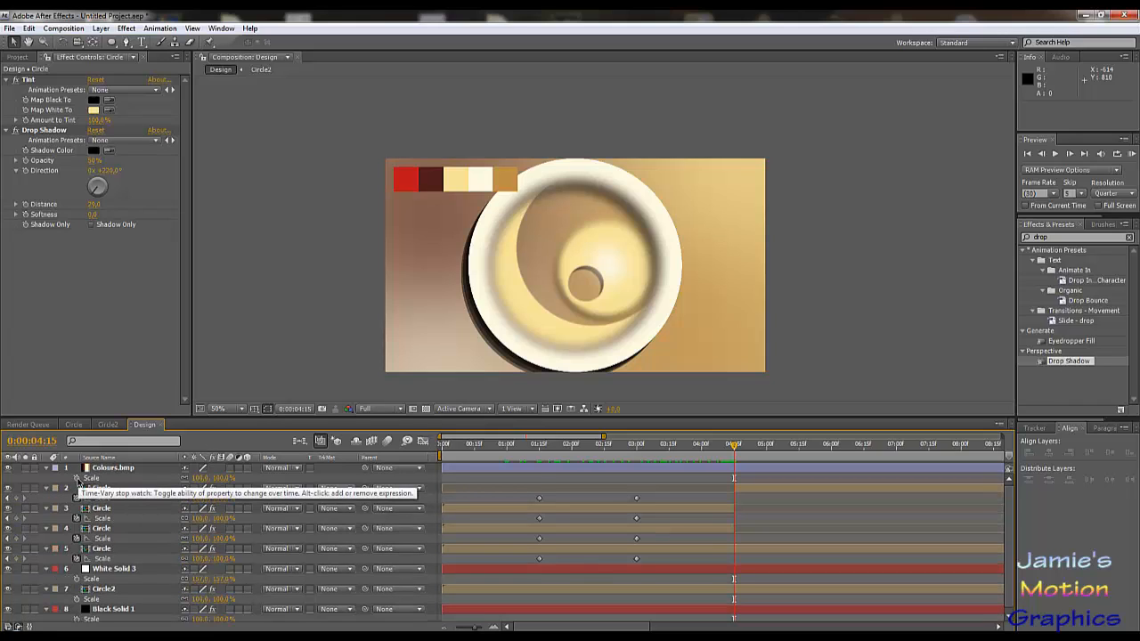
pyautogui.click(77, 478)
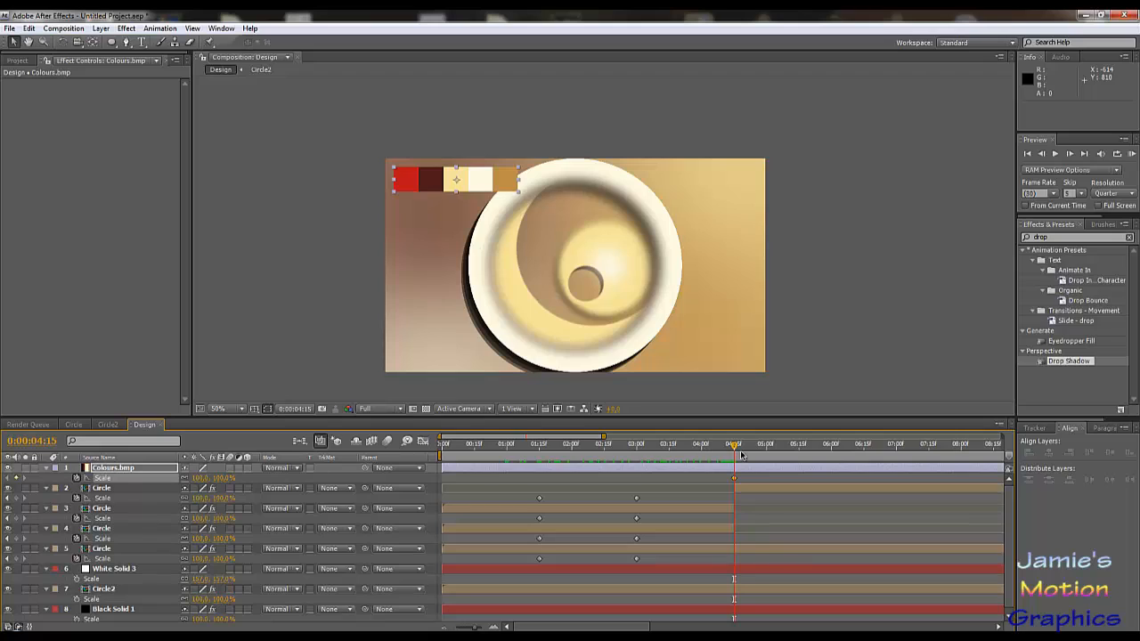
# - Move the current time to 0:00:06:00, and collapse and lock the Colours.bmp layer
pyautogui.moveTo(735, 448); pyautogui.dragTo(833, 461)
pyautogui.press('pageup')
pyautogui.press('pagedown')
pyautogui.press('pageup')
pyautogui.click(45, 469)
pyautogui.click(34, 469)
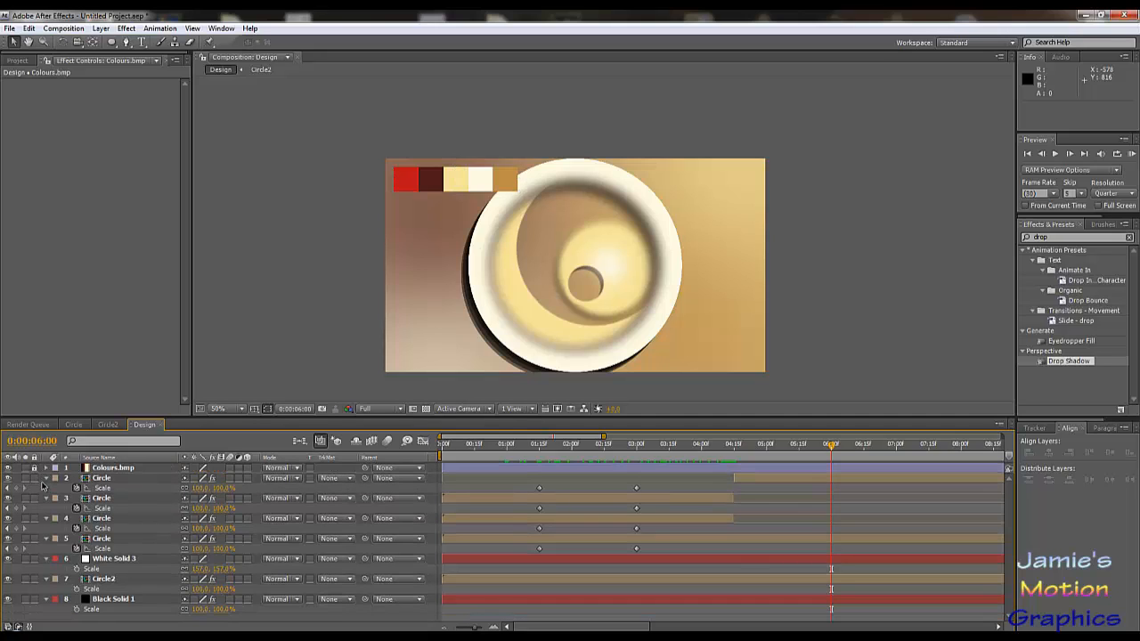
# - Replace the topmost Circle layer's Scale keyframes with a single new one at 0:00:04:15
pyautogui.click(102, 480)
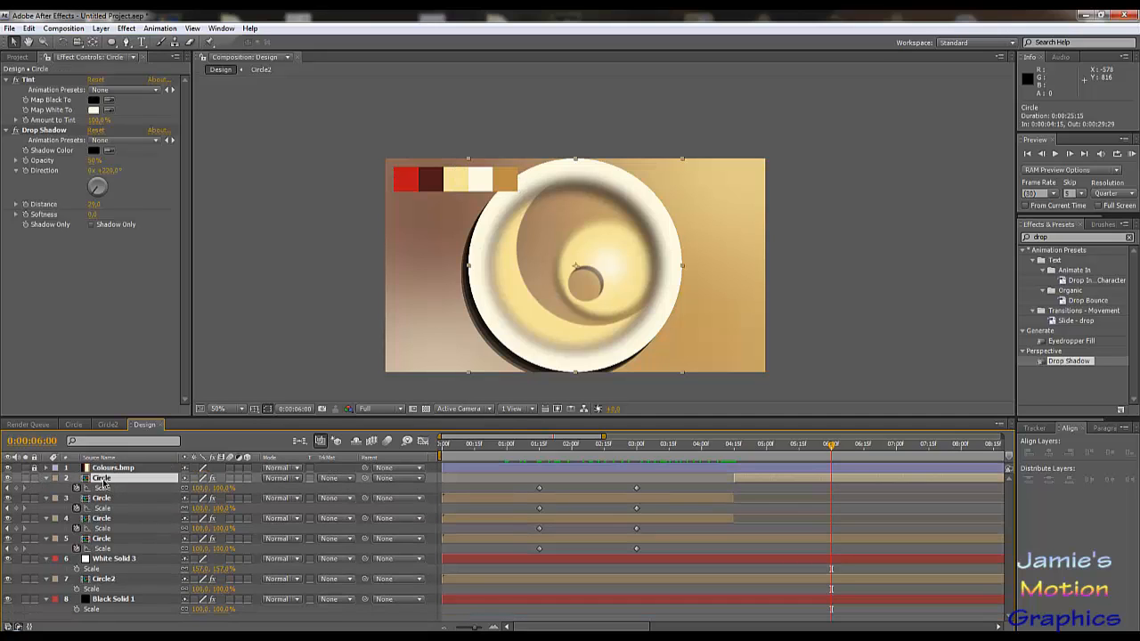
pyautogui.moveTo(776, 450); pyautogui.dragTo(734, 458)
pyautogui.doubleClick(77, 488)
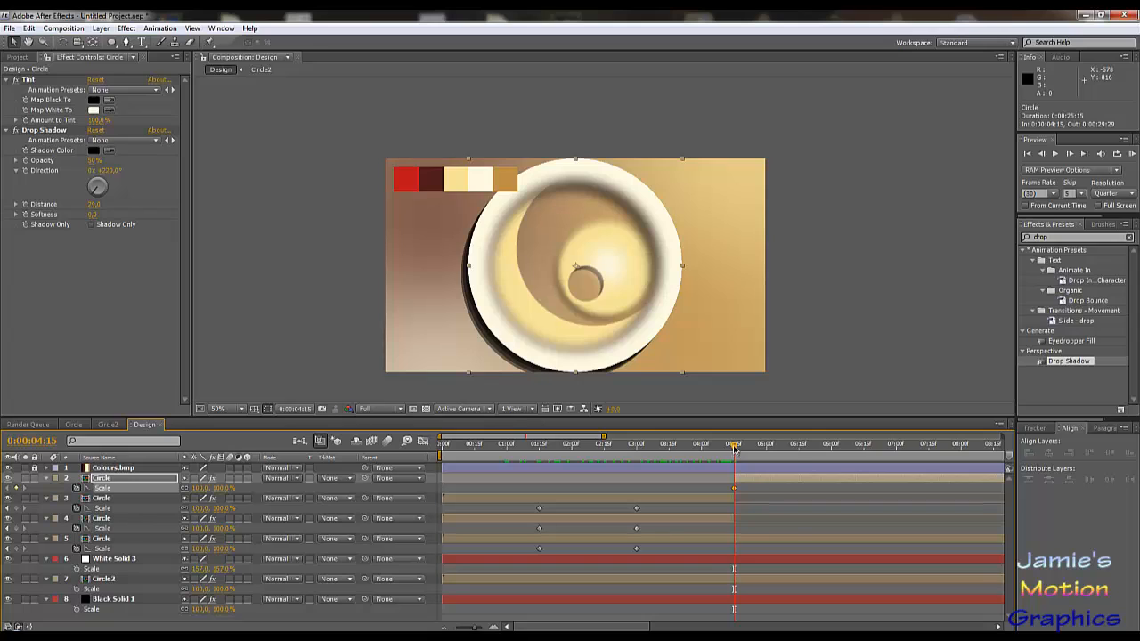
# - Add a second Scale keyframe of -15% to the topmost Circle layer and place it at 0:00:06:00
pyautogui.moveTo(735, 449); pyautogui.dragTo(799, 446)
pyautogui.moveTo(200, 488); pyautogui.dragTo(178, 488)
pyautogui.moveTo(98, 488); pyautogui.dragTo(140, 495)
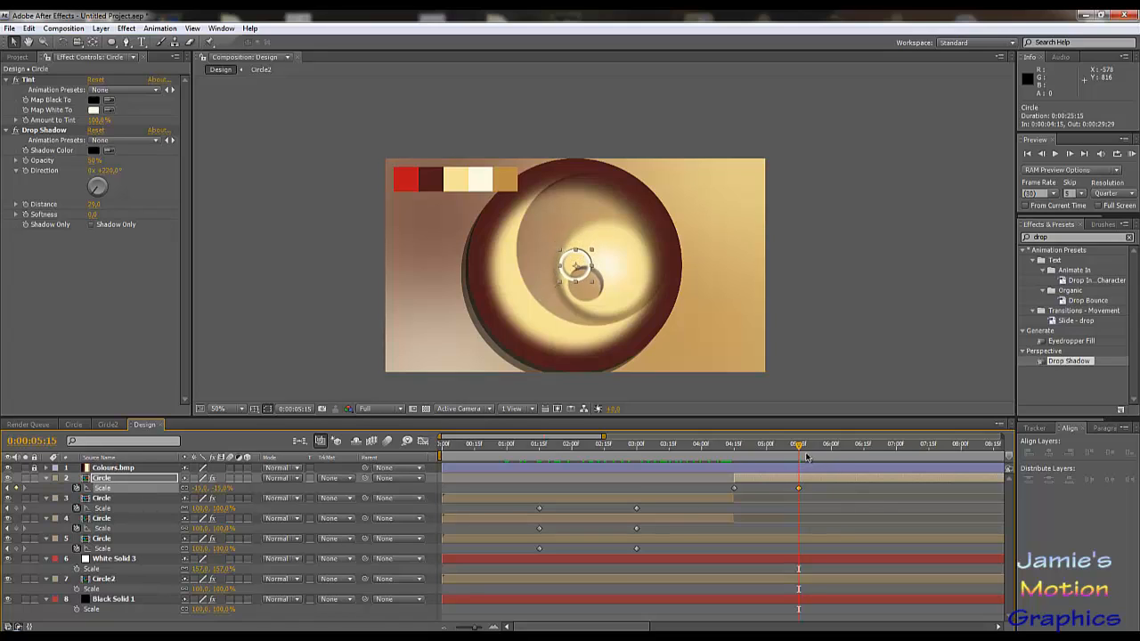
pyautogui.moveTo(799, 489); pyautogui.dragTo(830, 492)
pyautogui.moveTo(841, 448); pyautogui.dragTo(834, 447)
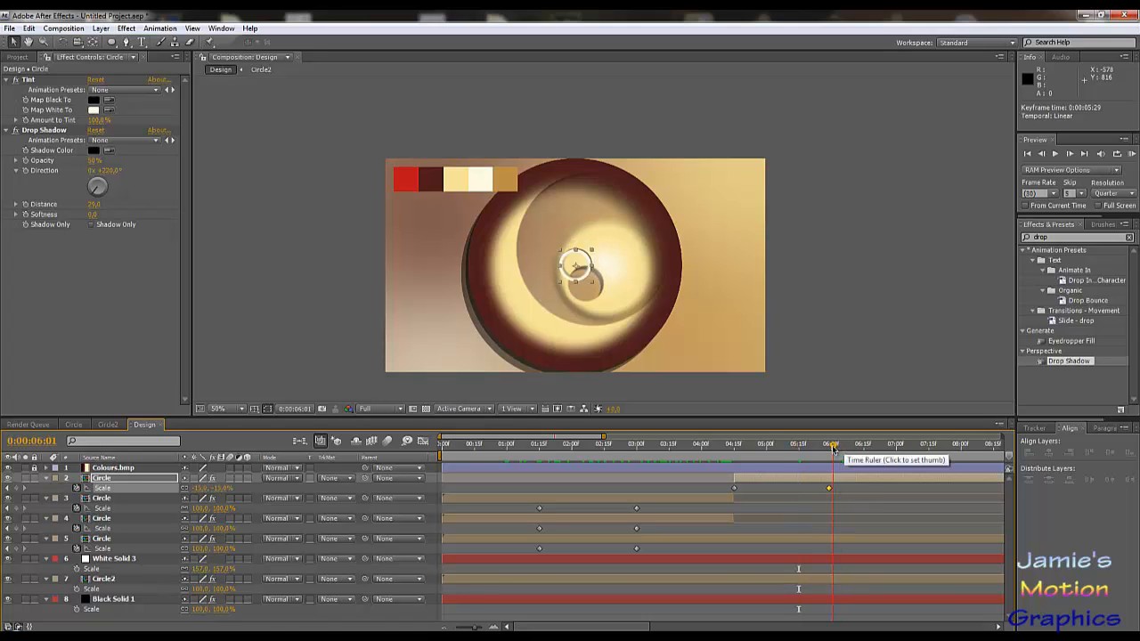
pyautogui.press('pageup')
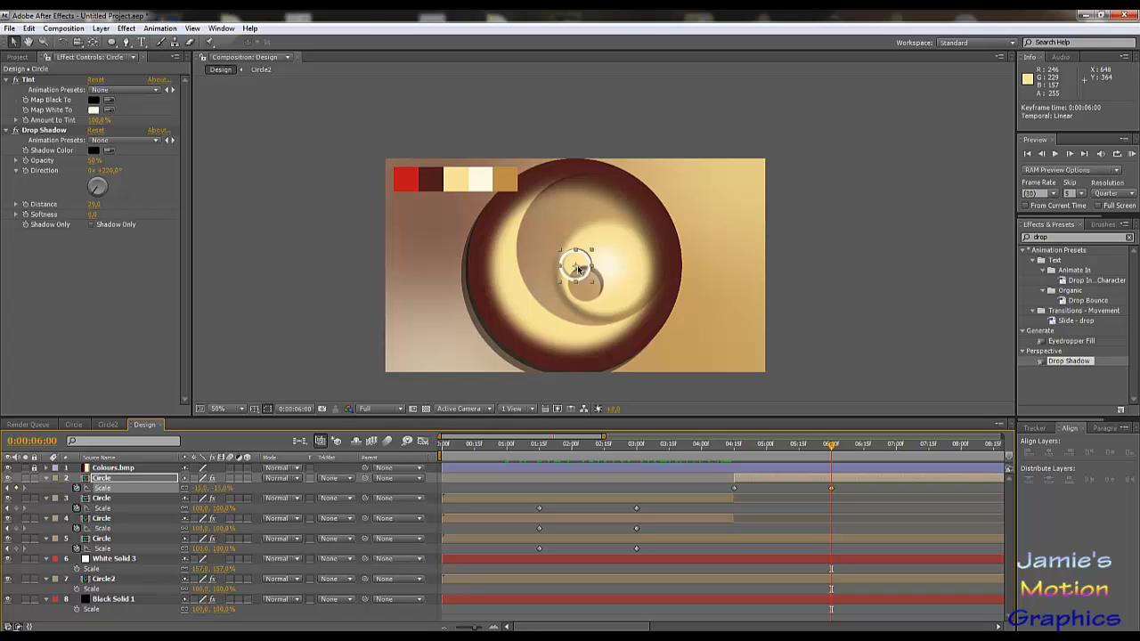
# - Add a Position keyframe to the topmost Circle layer at 0:00:04:15
pyautogui.press('s')
pyautogui.press('s')
pyautogui.press('p')
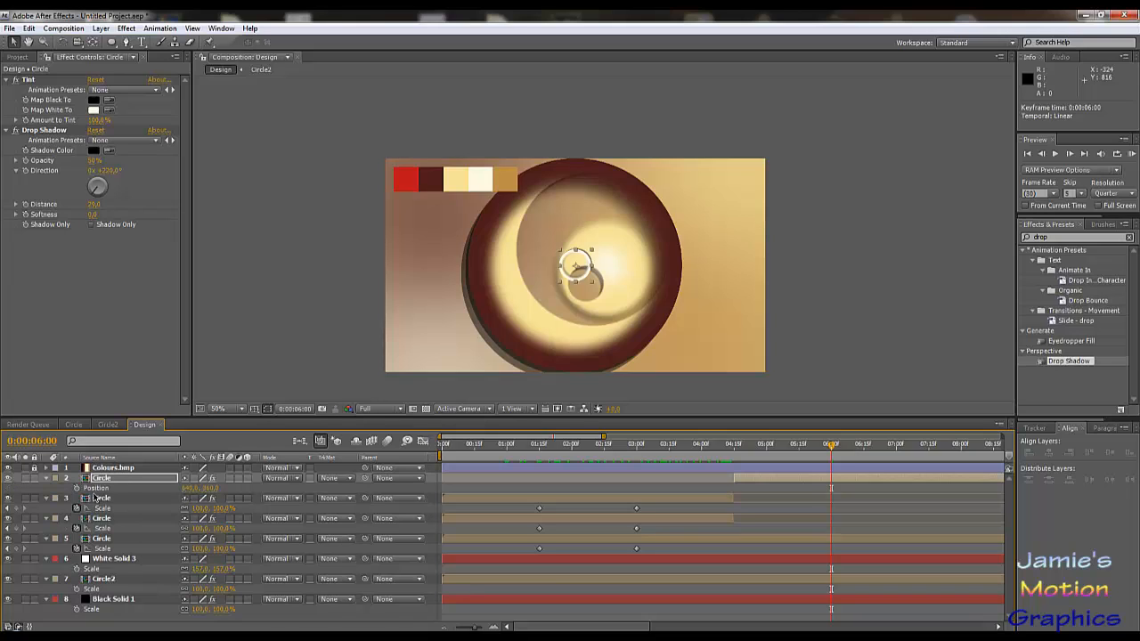
pyautogui.moveTo(799, 450); pyautogui.dragTo(735, 455)
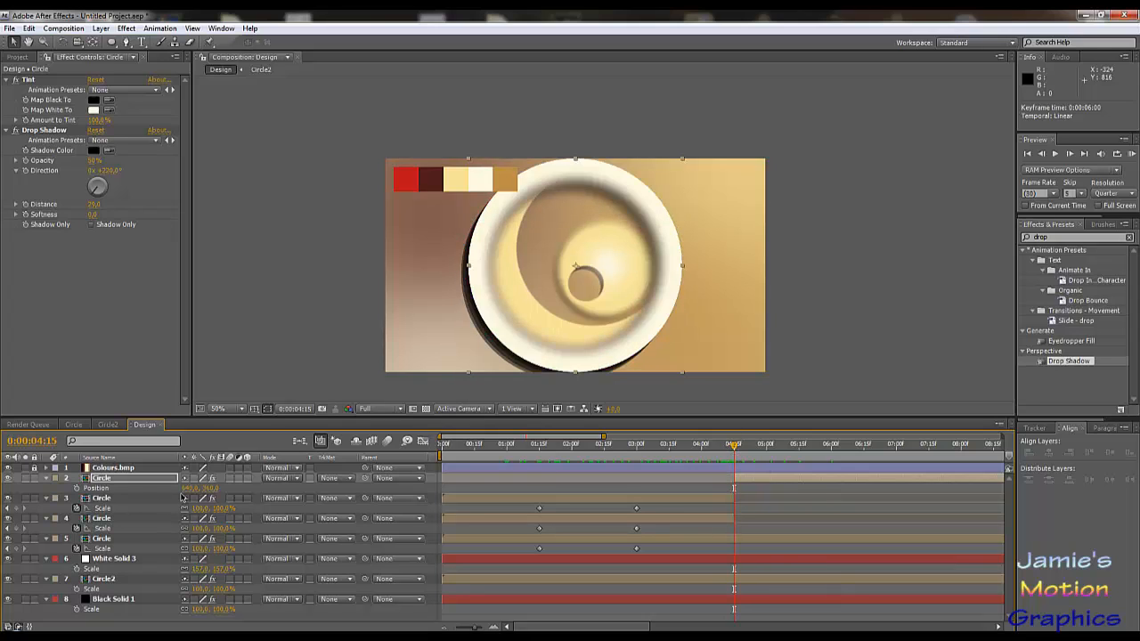
pyautogui.click(76, 488)
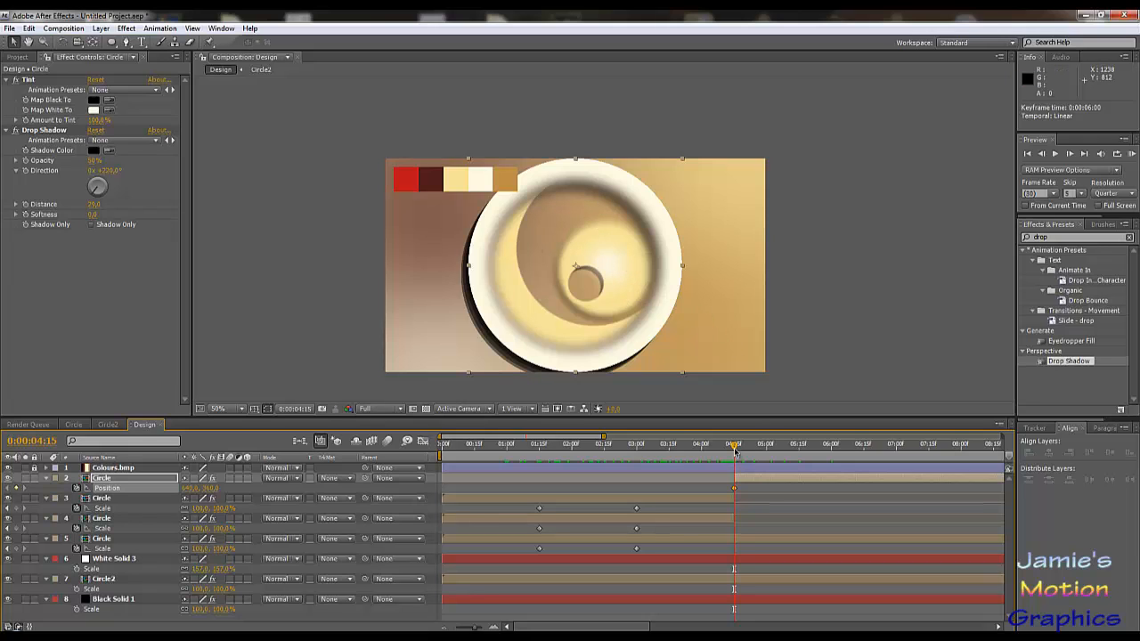
# - Set the topmost Circle layer's Position to 674, 420 at 0:00:06:00, over the small hole in the background circles
pyautogui.moveTo(736, 453); pyautogui.dragTo(831, 468)
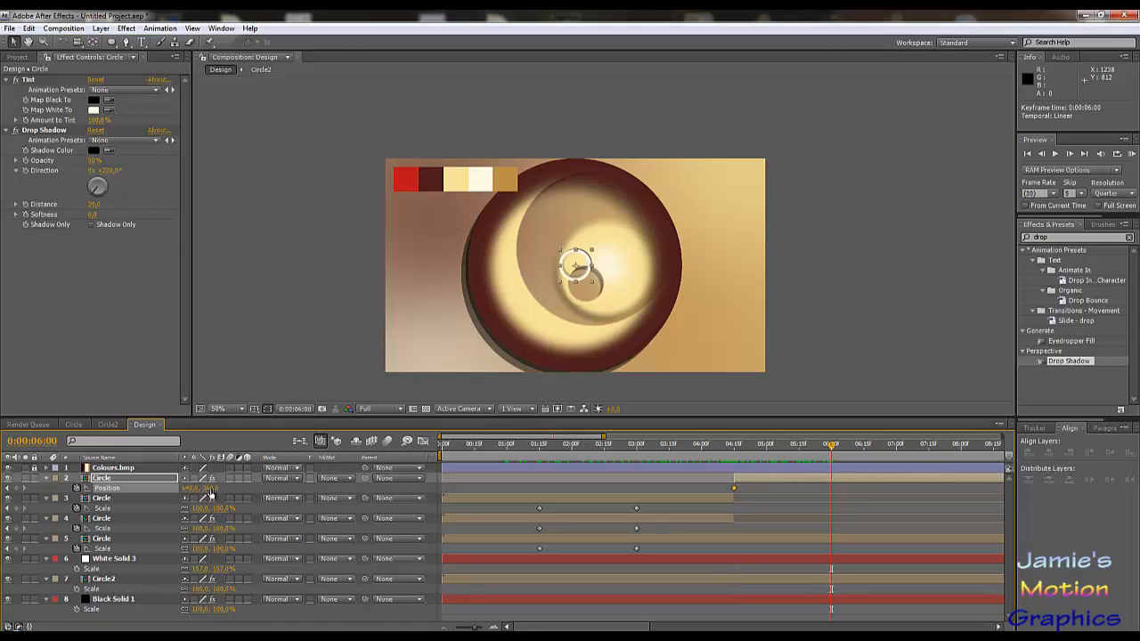
pyautogui.moveTo(212, 489)
pyautogui.mouseDown()
pyautogui.moveTo(248, 488)
pyautogui.moveTo(192, 488)
pyautogui.moveTo(218, 489)
pyautogui.mouseUp()
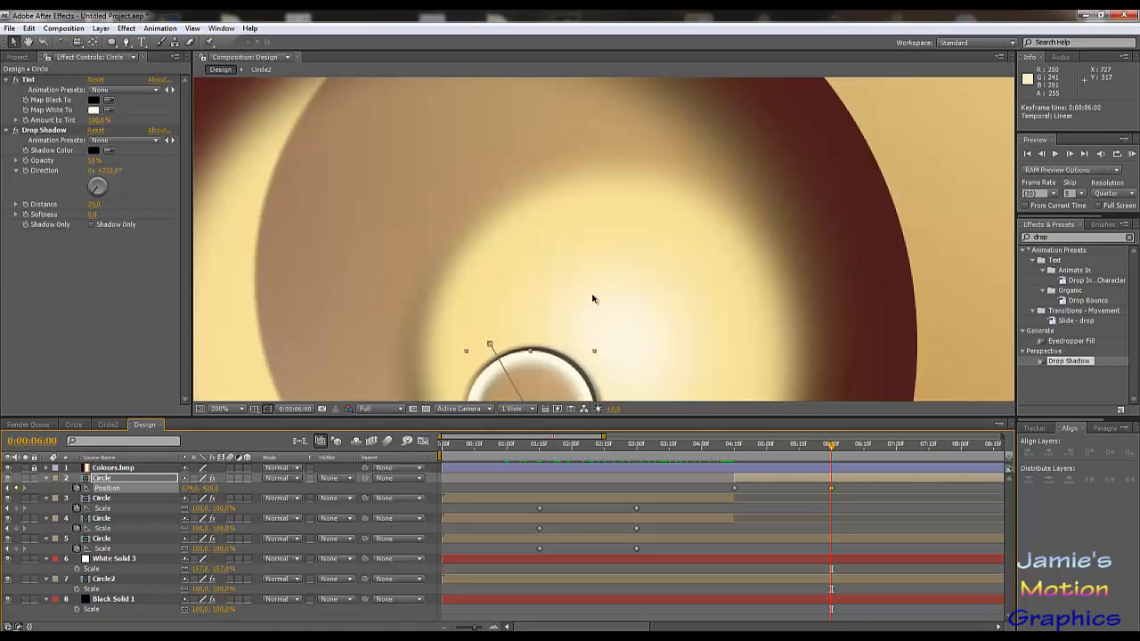
pyautogui.scroll(4, 592, 292)
pyautogui.moveTo(581, 301); pyautogui.dragTo(637, 154)
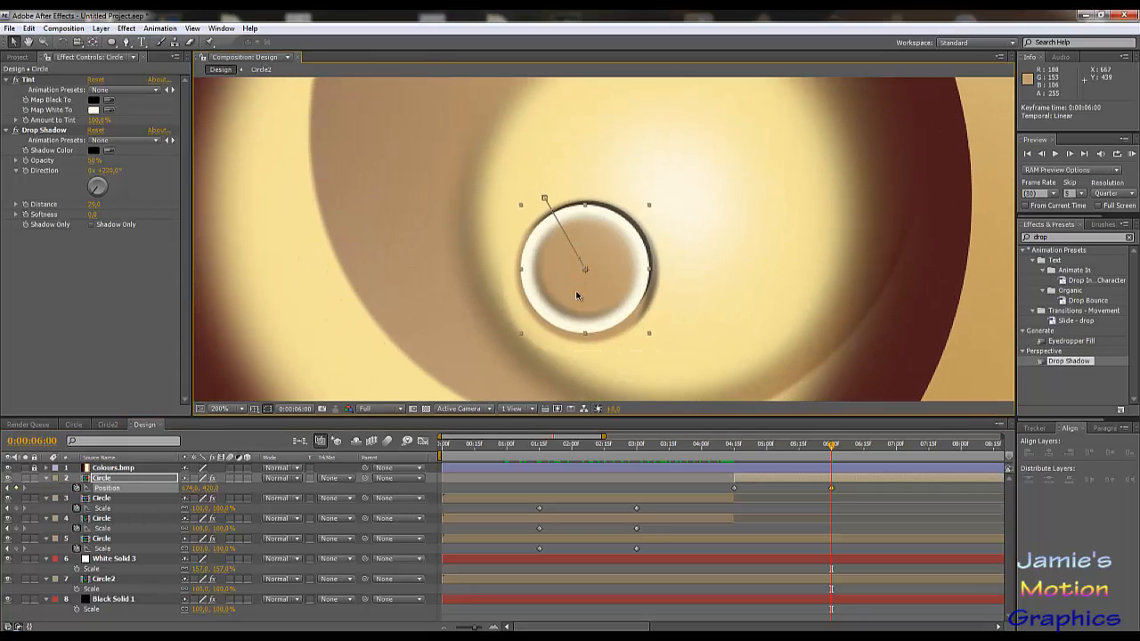
pyautogui.scroll(2, 577, 296)
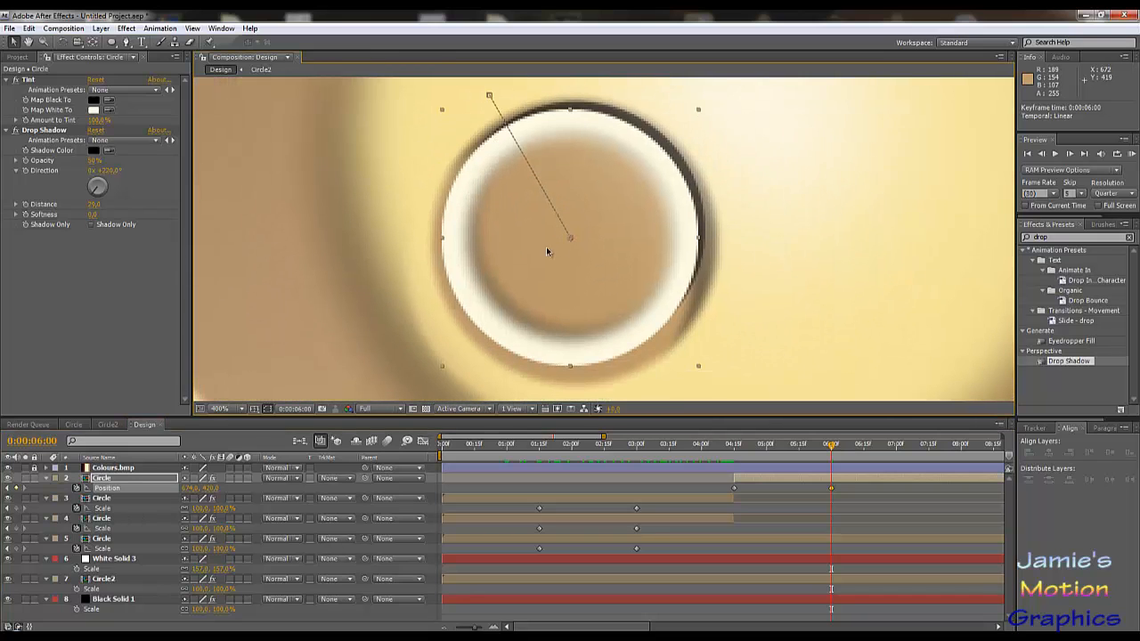
# - Show Scale and Position together for the topmost Circle layer and set its Scale to -17% at 0:00:06:00
pyautogui.press('s')
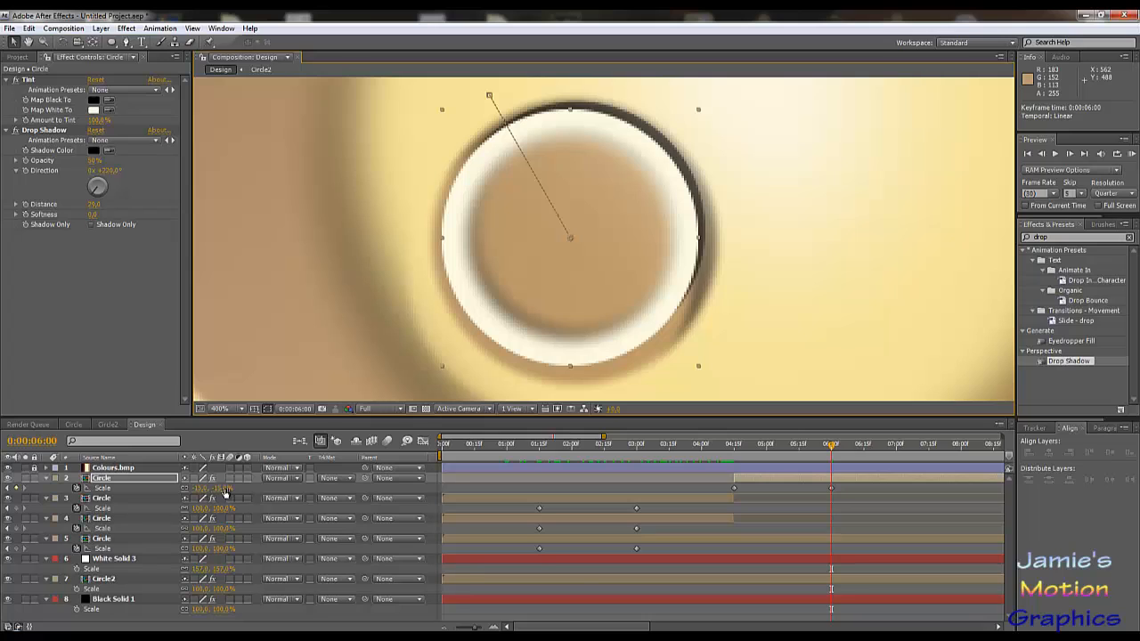
pyautogui.hotkey('shift', 'p')
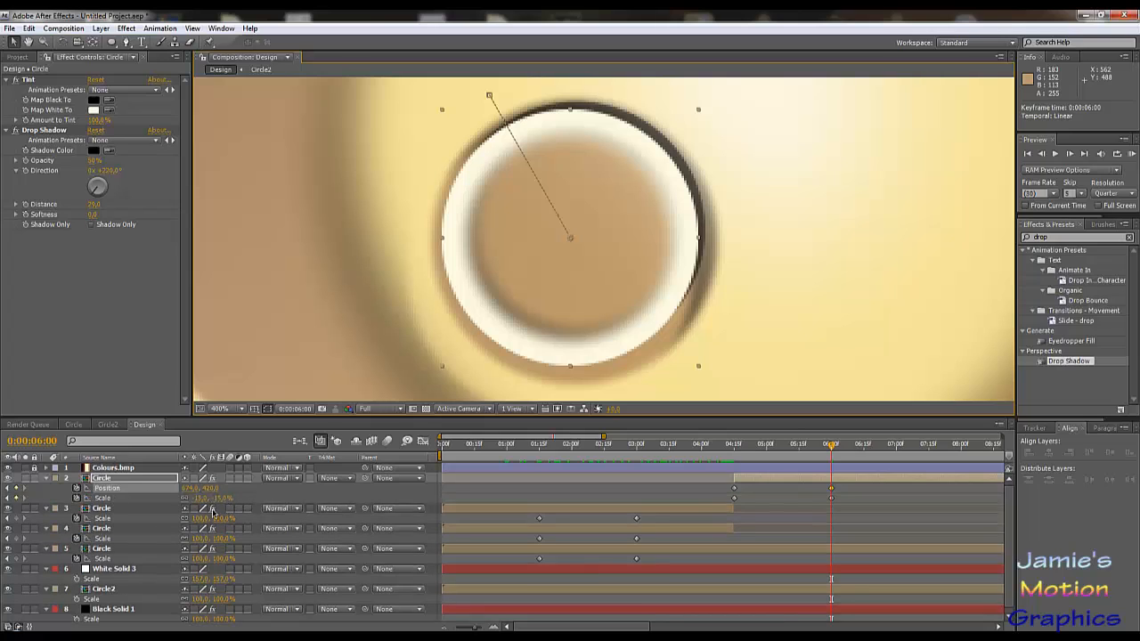
pyautogui.moveTo(221, 498)
pyautogui.mouseDown()
pyautogui.moveTo(205, 498)
pyautogui.moveTo(218, 499)
pyautogui.mouseUp()
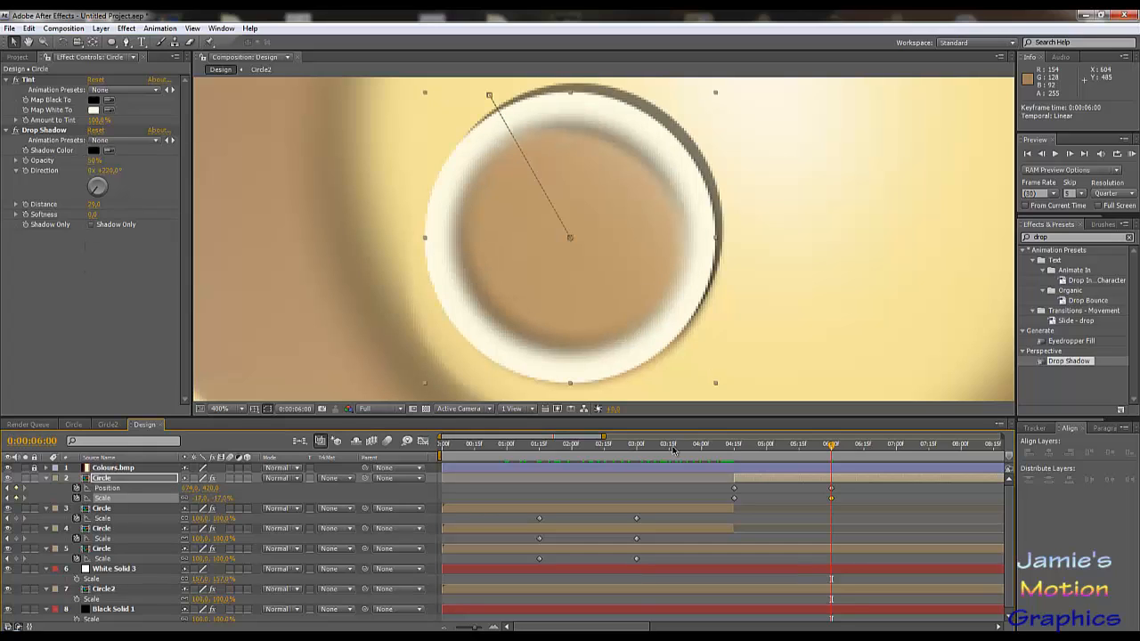
# - Animate the topmost Circle layer's Drop Shadow Distance from 29 at 0:00:04:15 to 0 at 0:00:06:00
pyautogui.moveTo(833, 450)
pyautogui.mouseDown()
pyautogui.moveTo(814, 450)
pyautogui.moveTo(835, 454)
pyautogui.mouseUp()
pyautogui.click(26, 206)
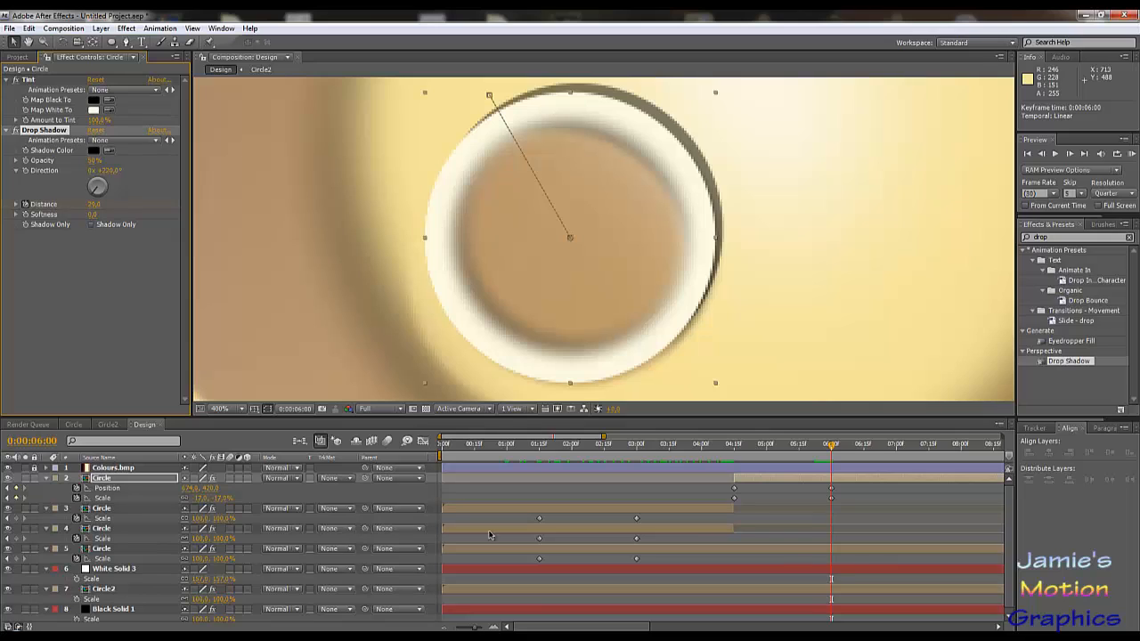
pyautogui.press('u')
pyautogui.moveTo(832, 497); pyautogui.dragTo(734, 506)
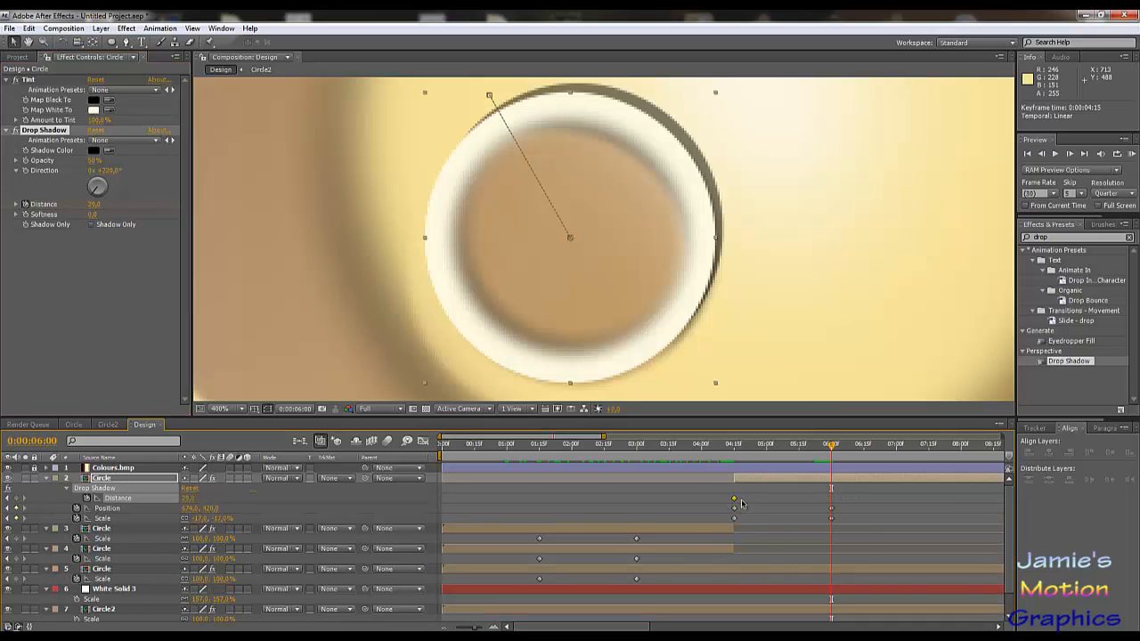
pyautogui.moveTo(92, 205); pyautogui.dragTo(69, 206)
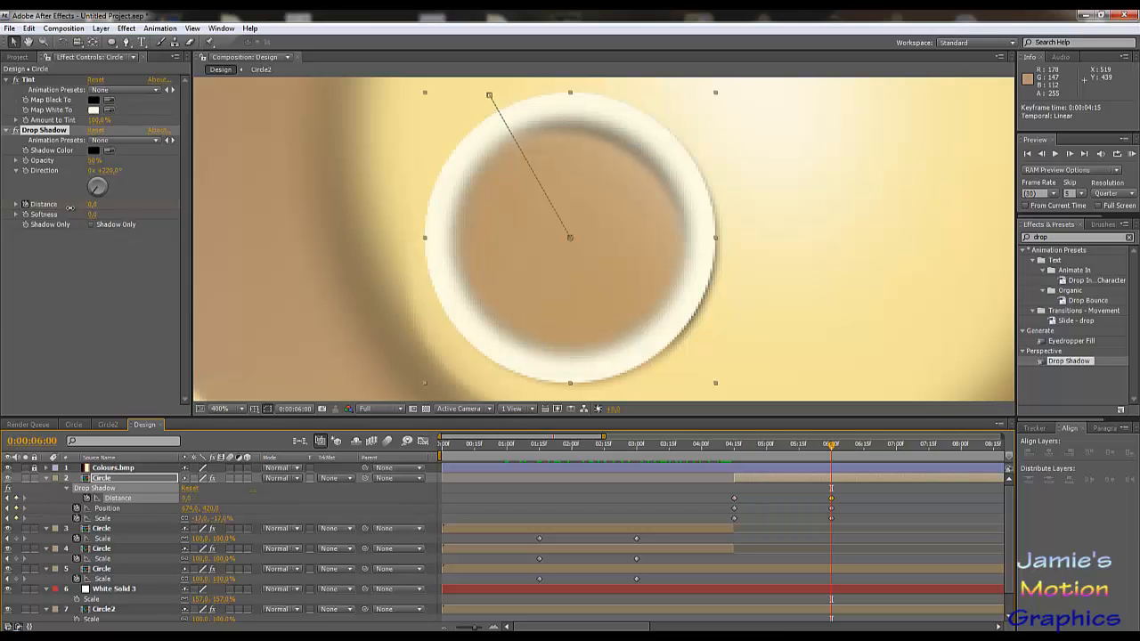
# - Check the shrinking motion between the keyframes and set the topmost Circle layer's Scale to 17% at 0:00:06:00
pyautogui.click(760, 449)
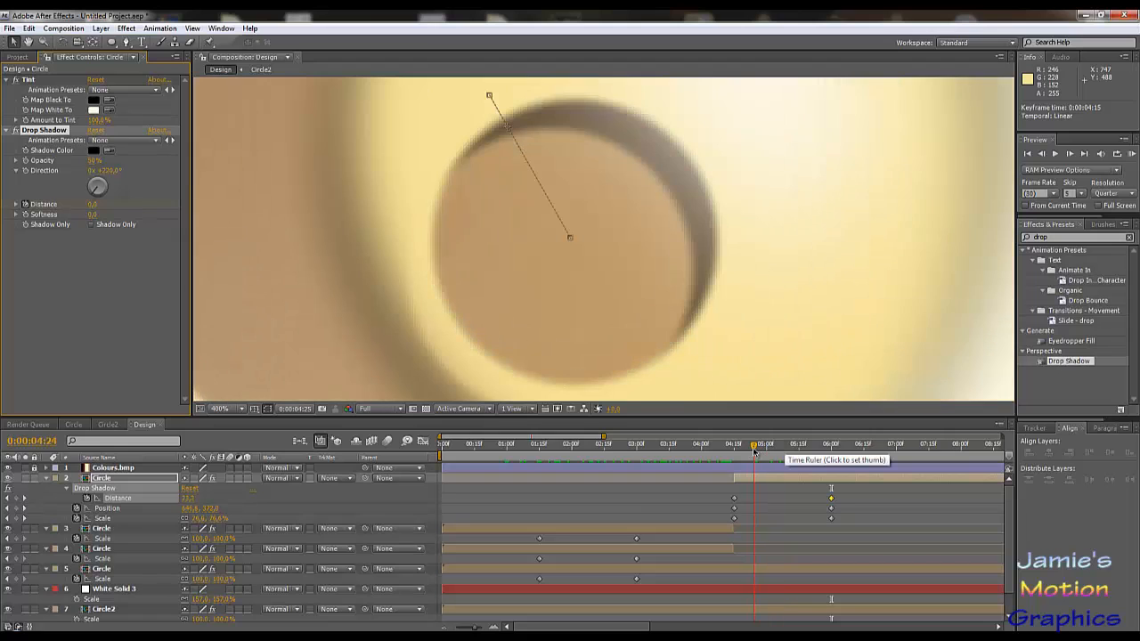
pyautogui.moveTo(769, 457); pyautogui.dragTo(832, 477)
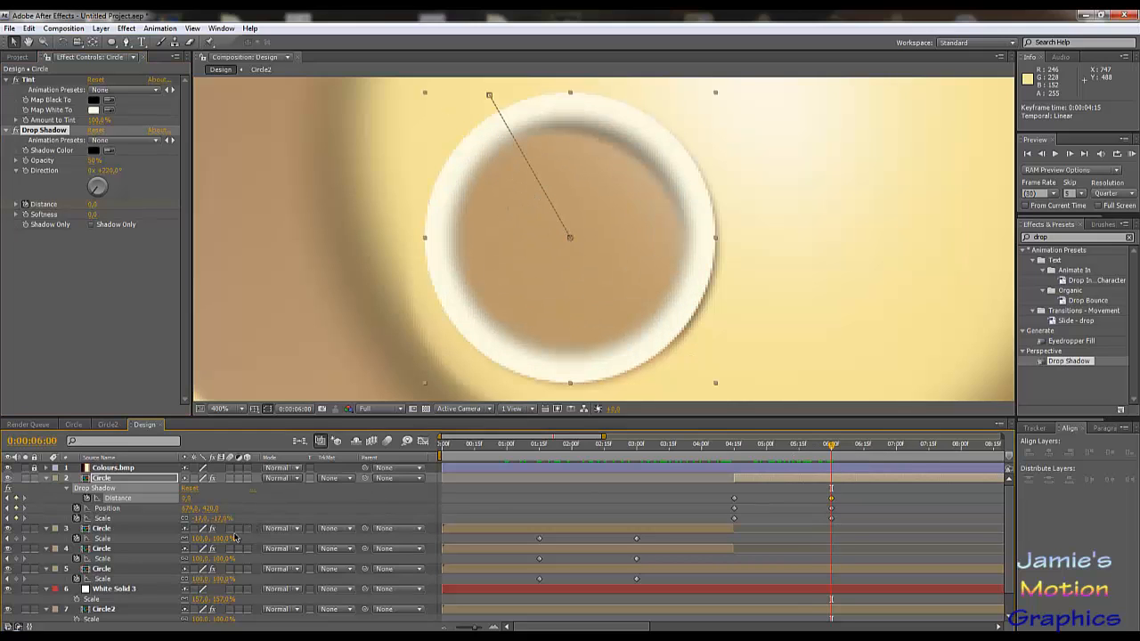
pyautogui.click(202, 518)
pyautogui.write('17')
pyautogui.press('Return')
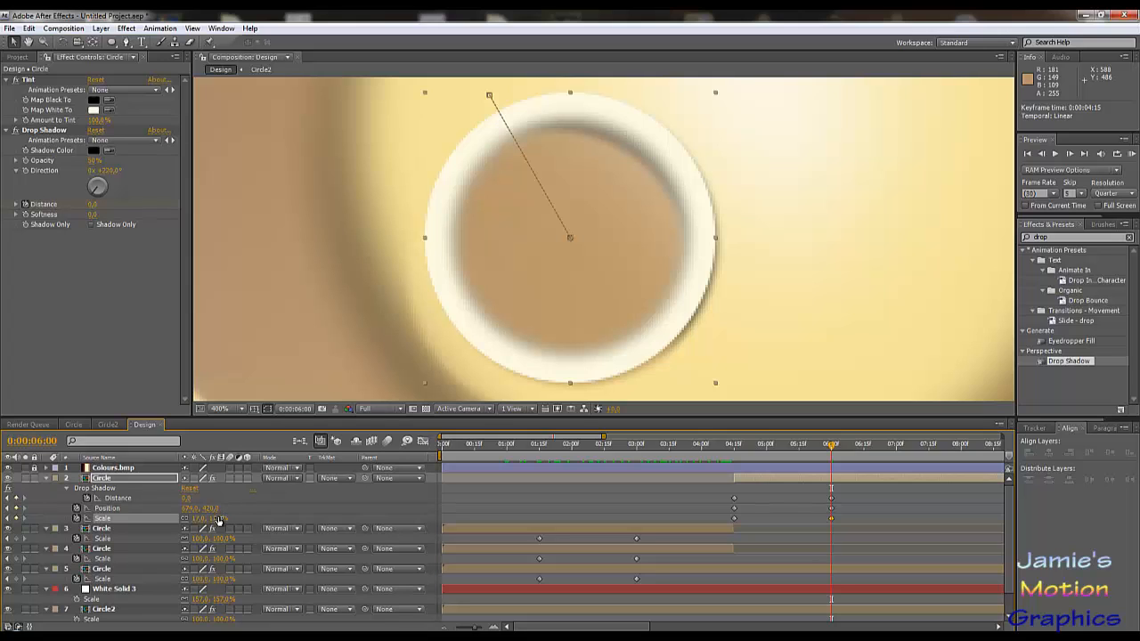
# - Fine-tune the topmost Circle layer at 0:00:06:00 to Position 676, 421.2 and Scale 17% so it rings the small hole
pyautogui.moveTo(216, 518); pyautogui.dragTo(218, 520)
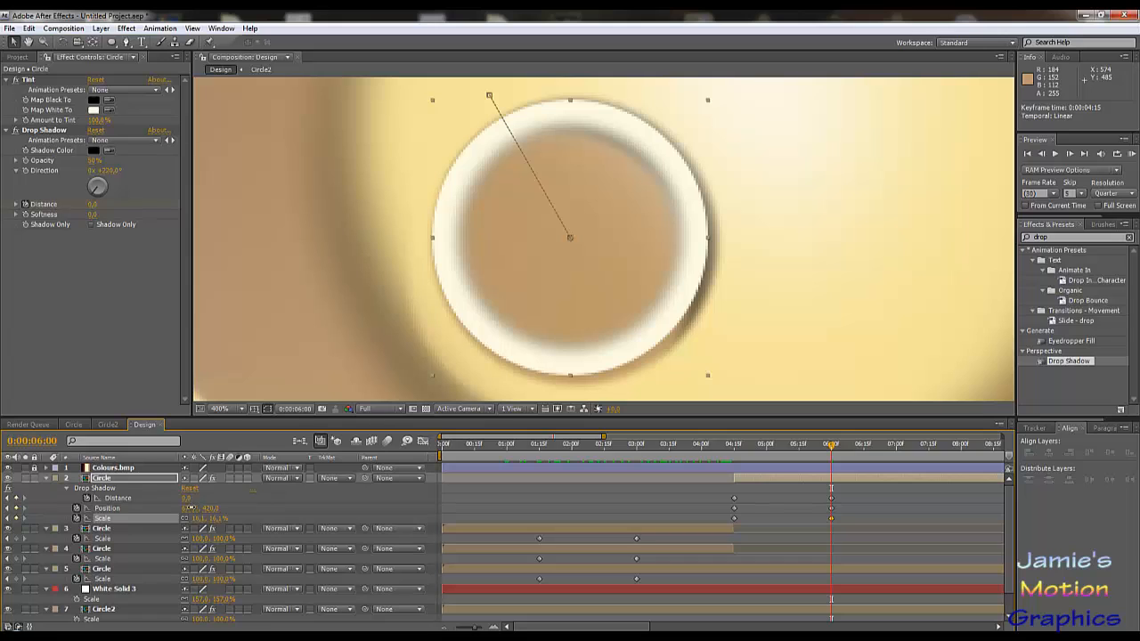
pyautogui.moveTo(191, 507); pyautogui.dragTo(216, 509)
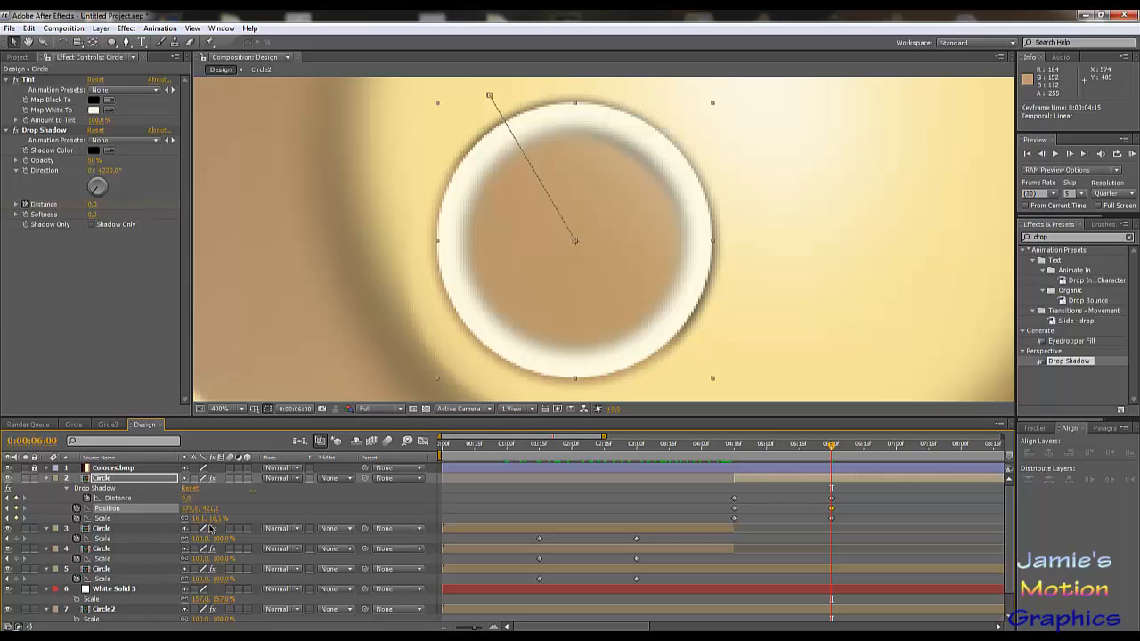
pyautogui.moveTo(214, 518); pyautogui.dragTo(228, 522)
pyautogui.press(',')
pyautogui.press(',')
pyautogui.press(',')
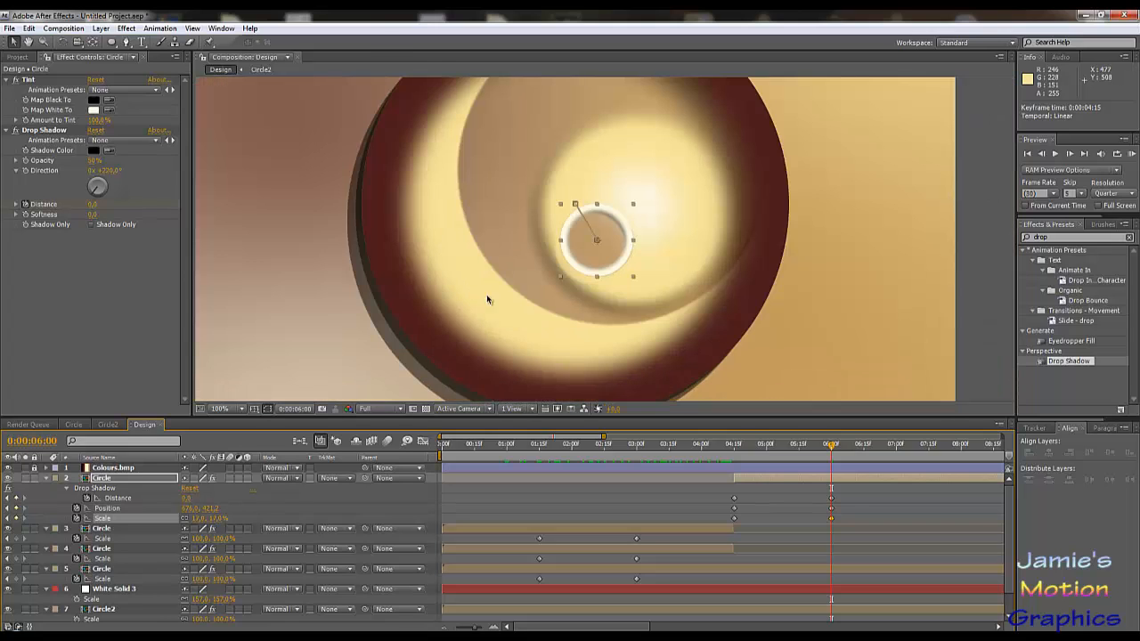
pyautogui.press(',')
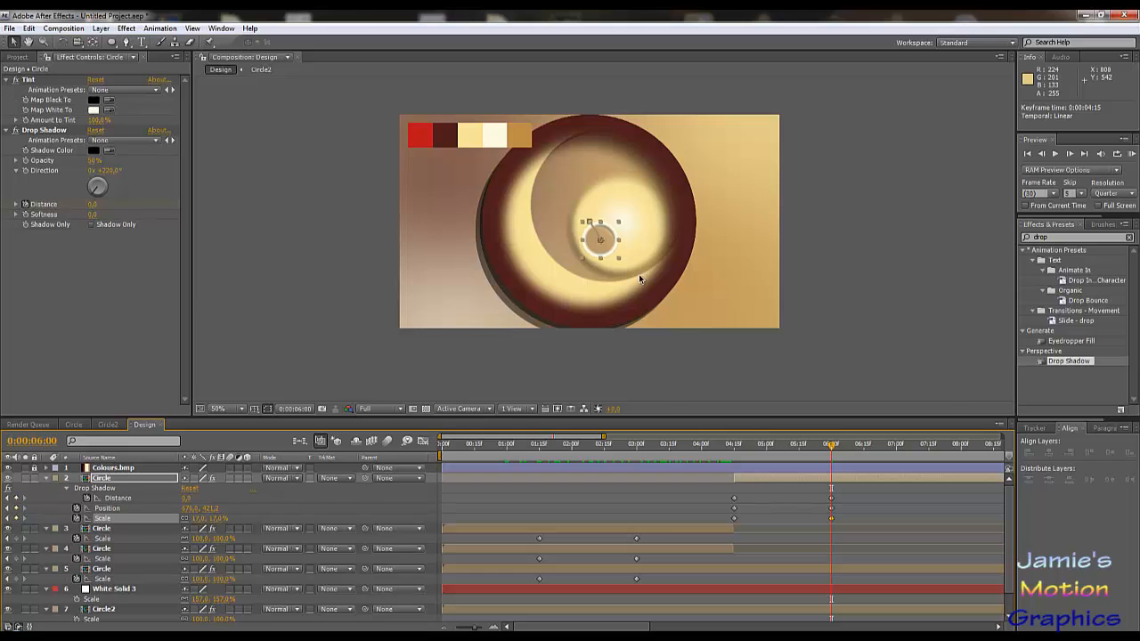
pyautogui.press('.')
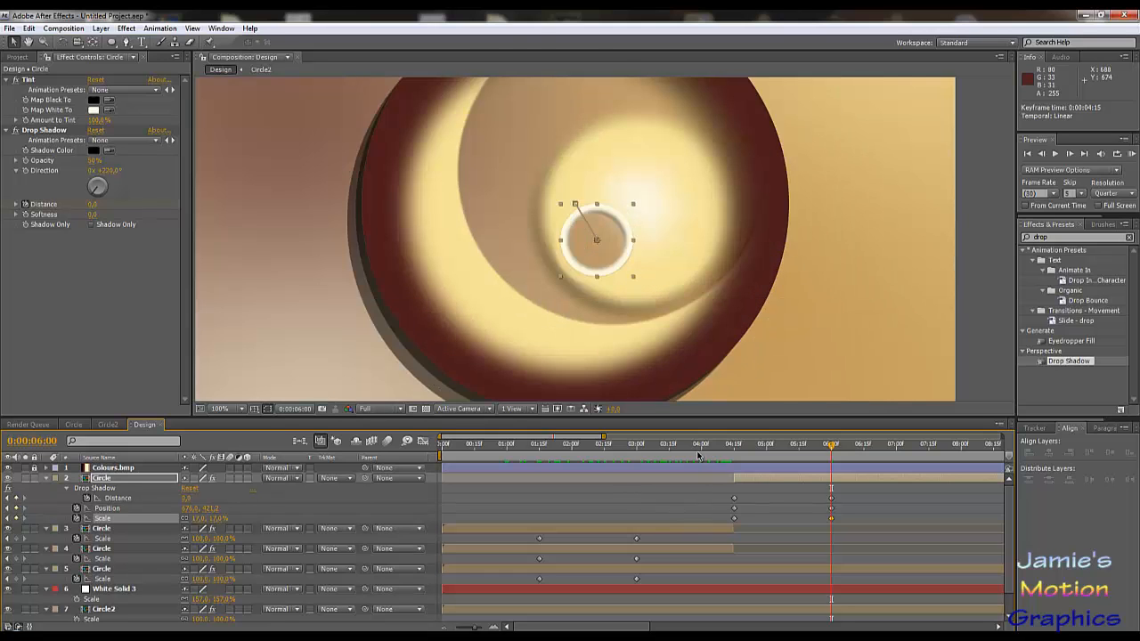
# - Split the lowest of the Circle layers, in row 5, at 0:00:04:15 and delete the part after that time
pyautogui.moveTo(698, 455); pyautogui.dragTo(734, 479)
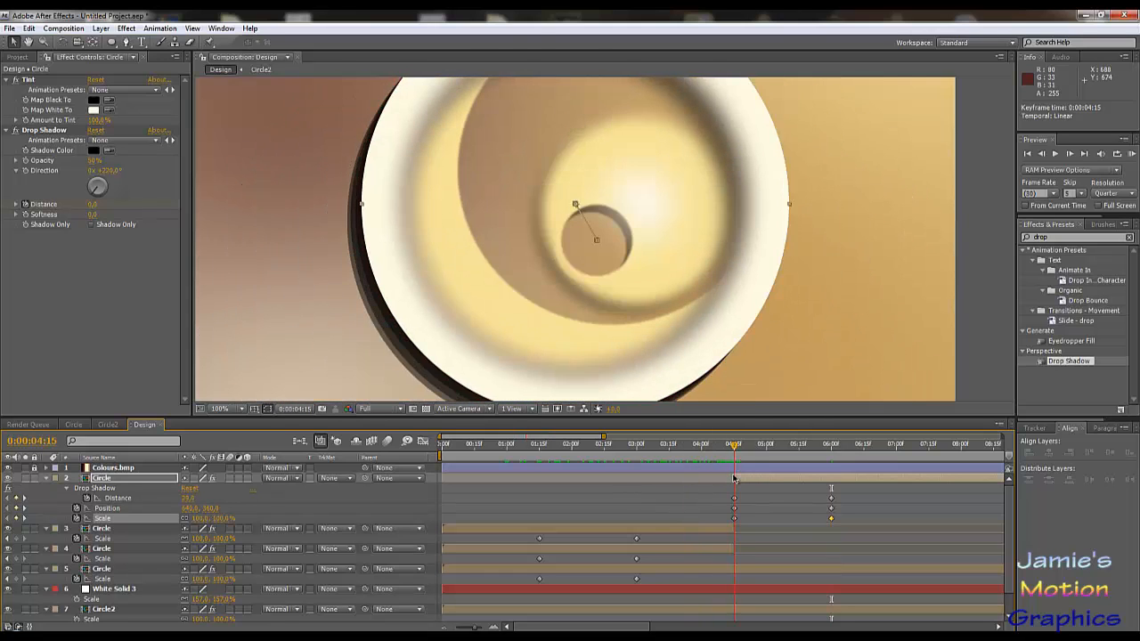
pyautogui.press('pageup')
pyautogui.press('pagedown')
pyautogui.click(609, 549)
pyautogui.keyDown('shift'); pyautogui.click(600, 530); pyautogui.keyUp('shift')
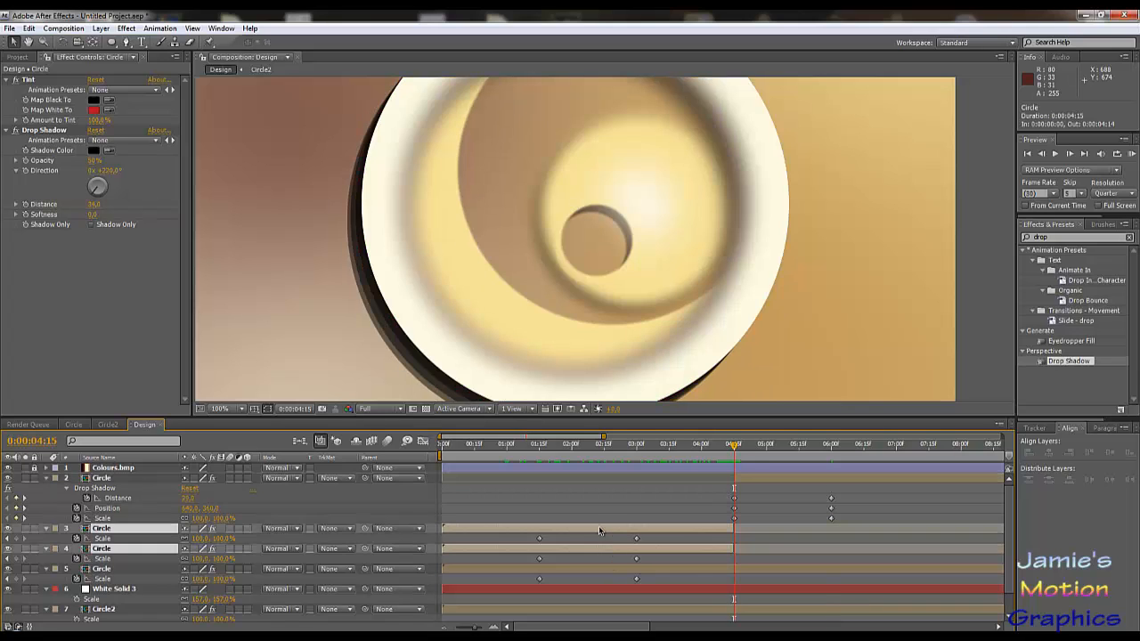
pyautogui.moveTo(675, 454); pyautogui.dragTo(736, 477)
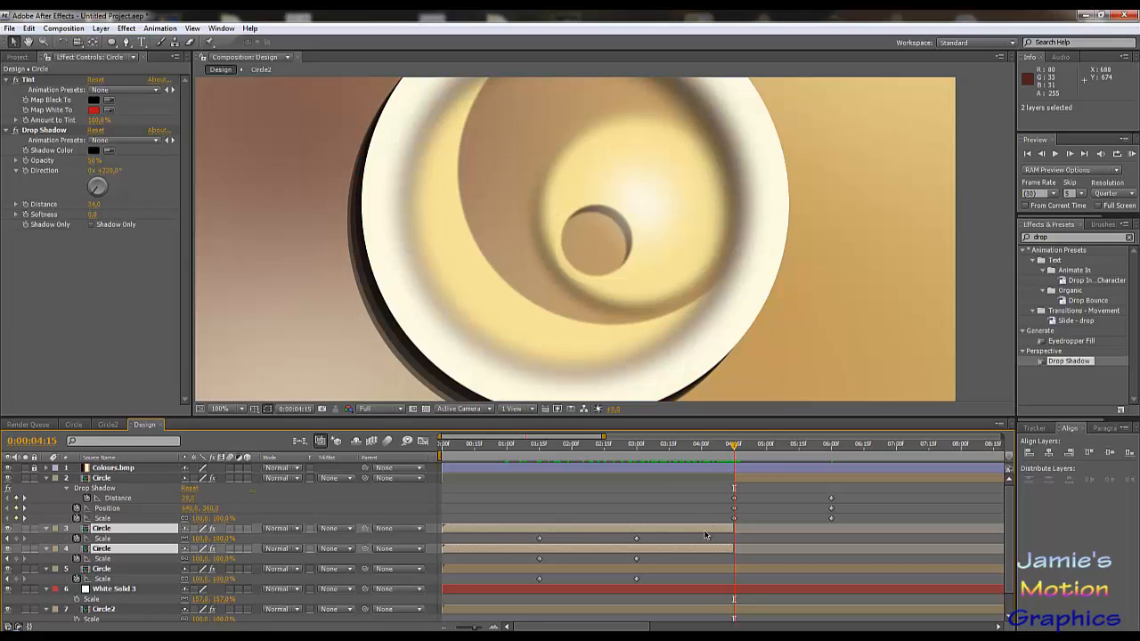
pyautogui.click(745, 572)
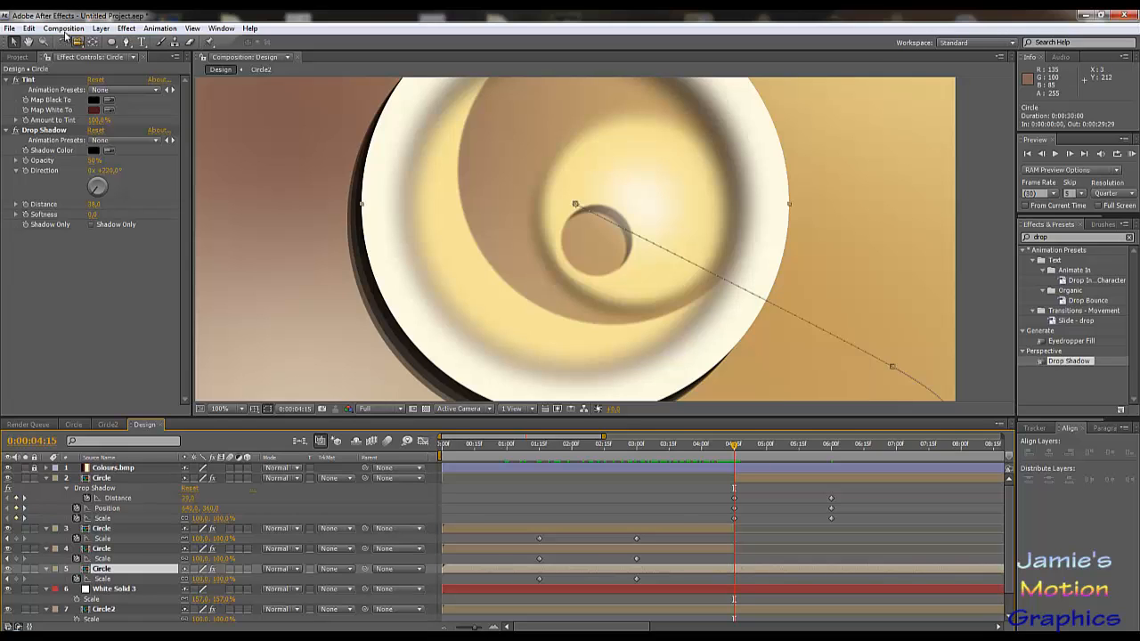
pyautogui.click(30, 28)
pyautogui.click(55, 168)
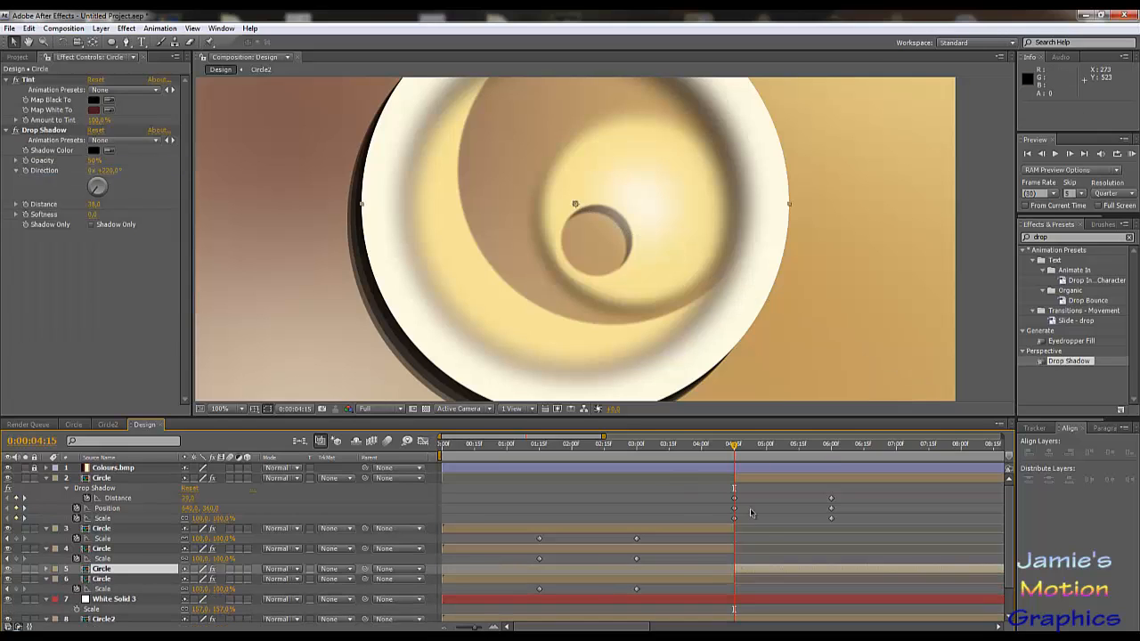
pyautogui.press('Delete')
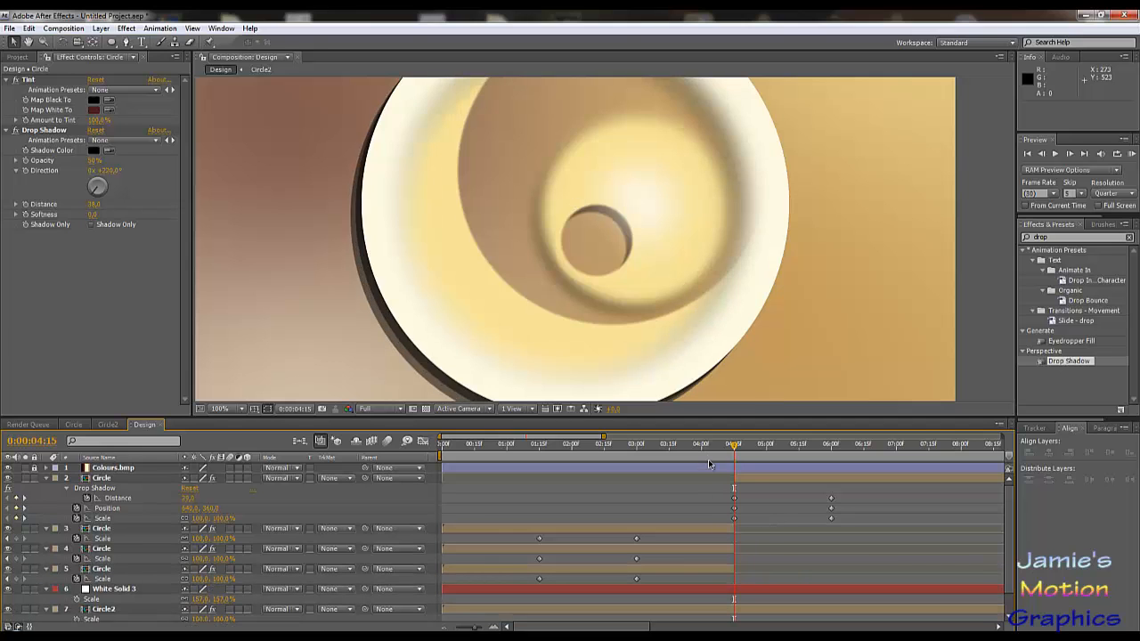
# - Check the whole frame as the topmost Circle layer shrinks from 0:00:04:15 to 0:00:06:08
pyautogui.moveTo(700, 452); pyautogui.dragTo(740, 481)
pyautogui.moveTo(748, 482); pyautogui.dragTo(825, 497)
pyautogui.scroll(-2, 722, 291)
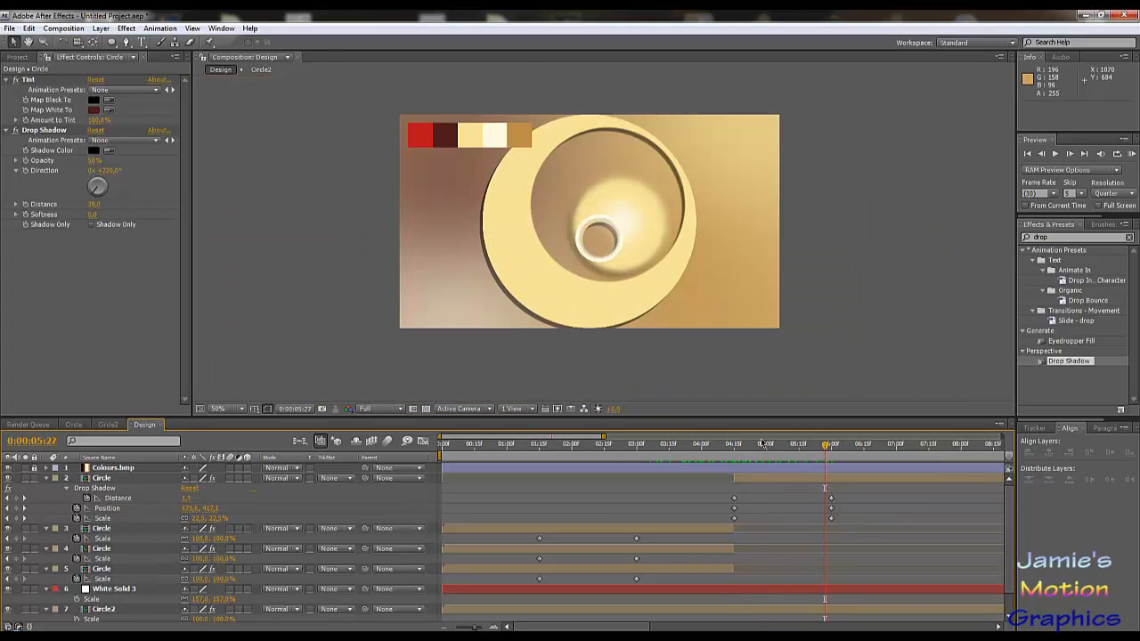
pyautogui.moveTo(827, 446)
pyautogui.mouseDown()
pyautogui.moveTo(709, 445)
pyautogui.moveTo(808, 445)
pyautogui.mouseUp()
pyautogui.moveTo(824, 482); pyautogui.dragTo(848, 483)
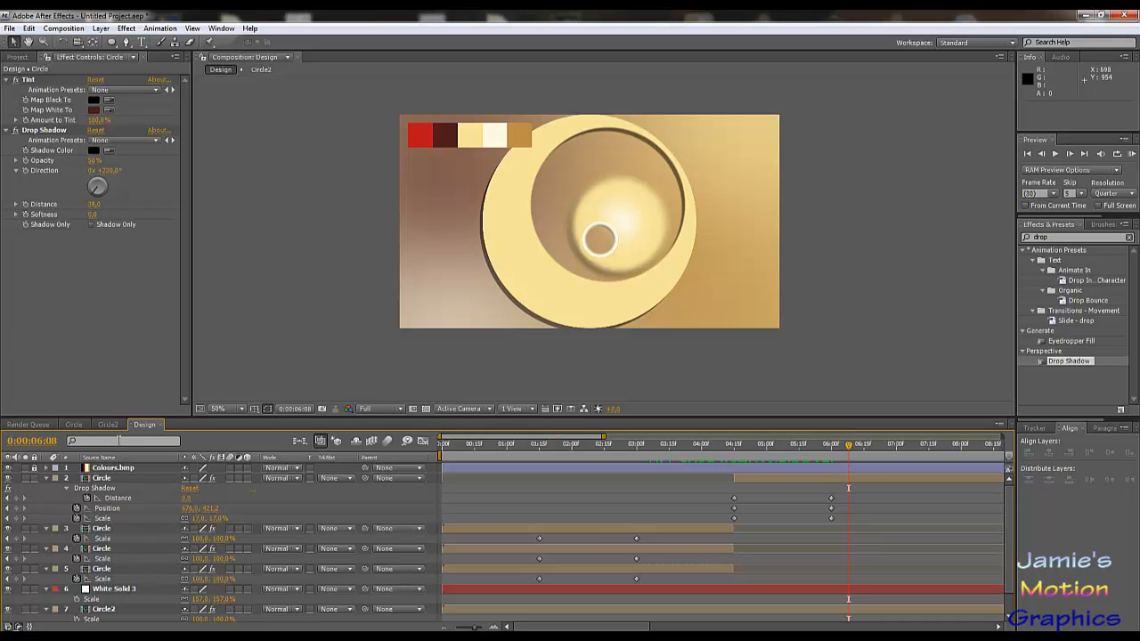
# - Create a new 720 x 720 px composition named Circle3 with a duration of 0:00:30:00
pyautogui.click(32, 28)
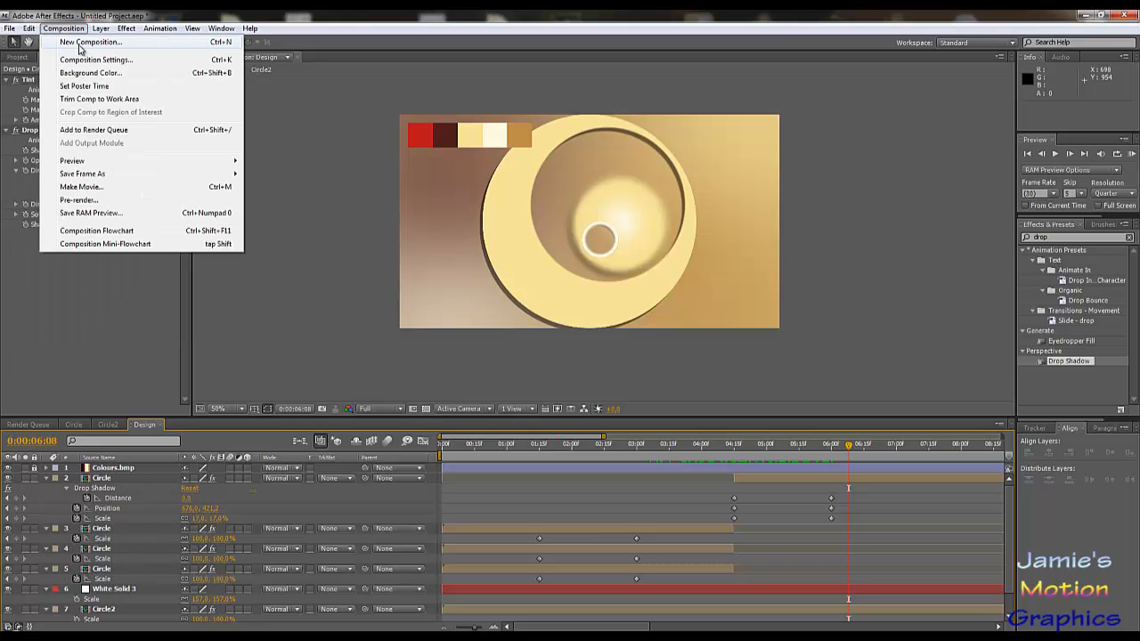
pyautogui.click(80, 43)
pyautogui.write('Circle3')
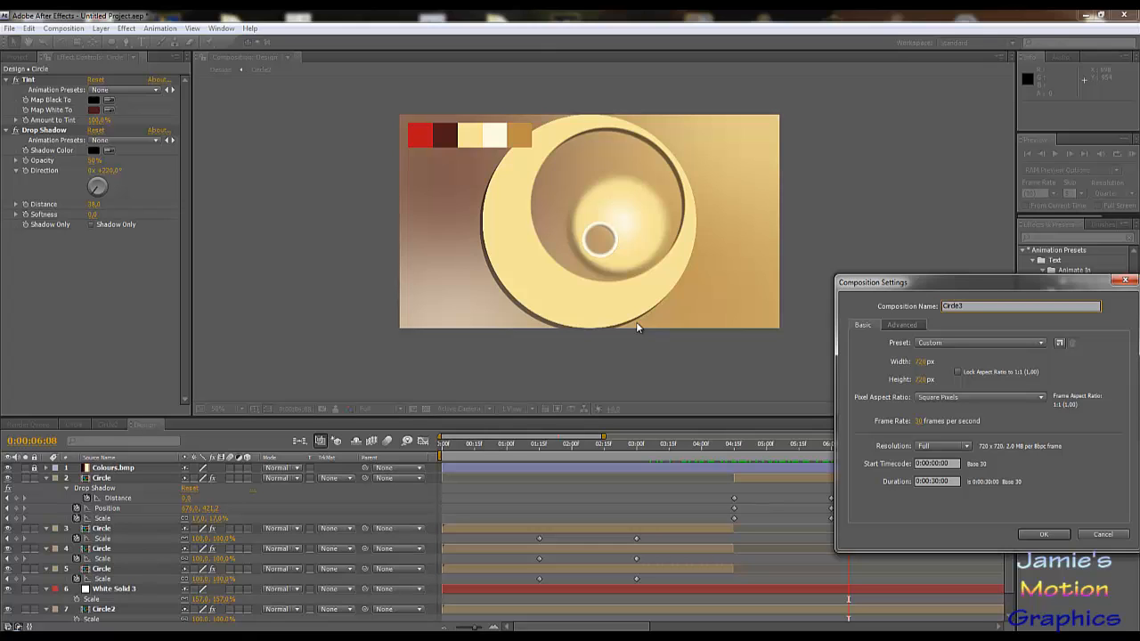
pyautogui.press('Return')
pyautogui.click(112, 43)
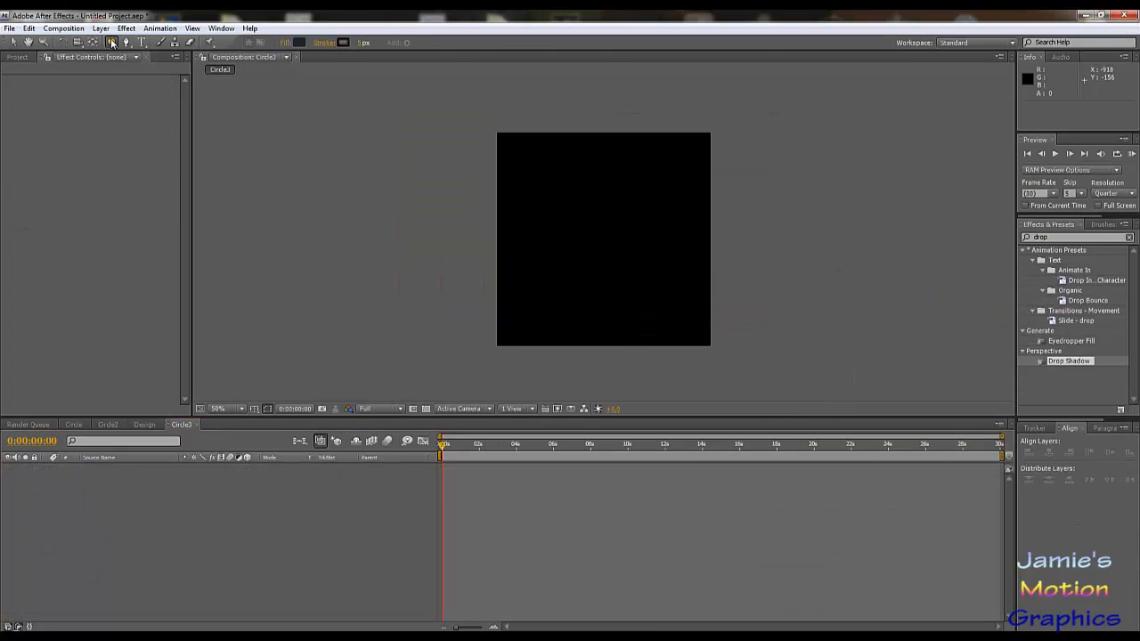
pyautogui.doubleClick(112, 43)
pyautogui.hotkey('ctrl', 'z')
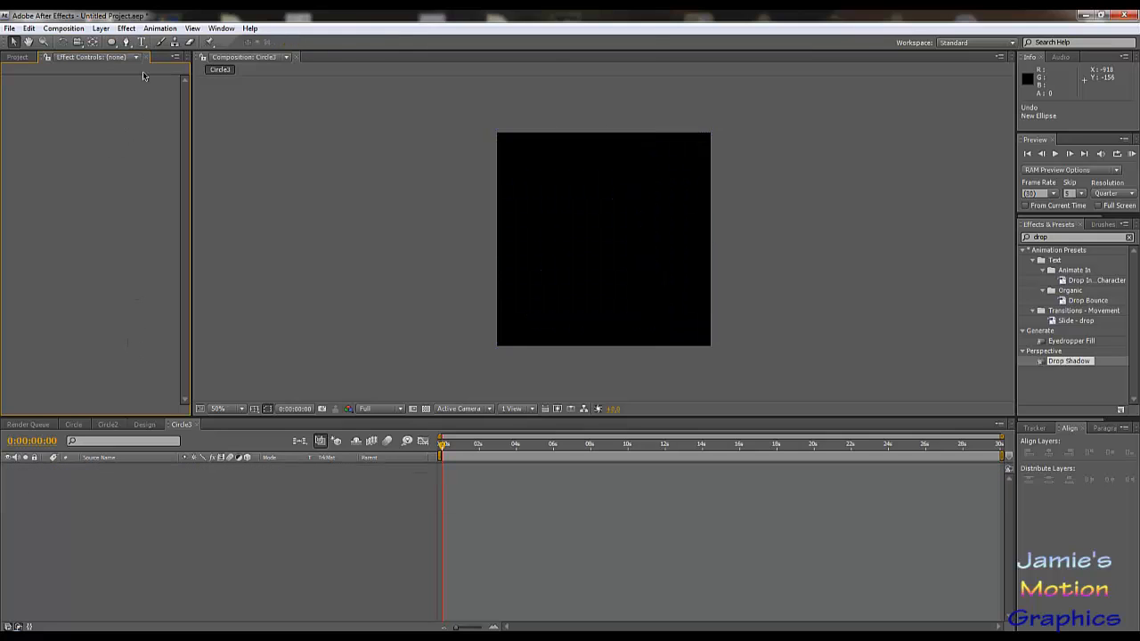
# - Create a composition-sized white solid in Circle3 and give it a full-size circular mask
pyautogui.click(101, 28)
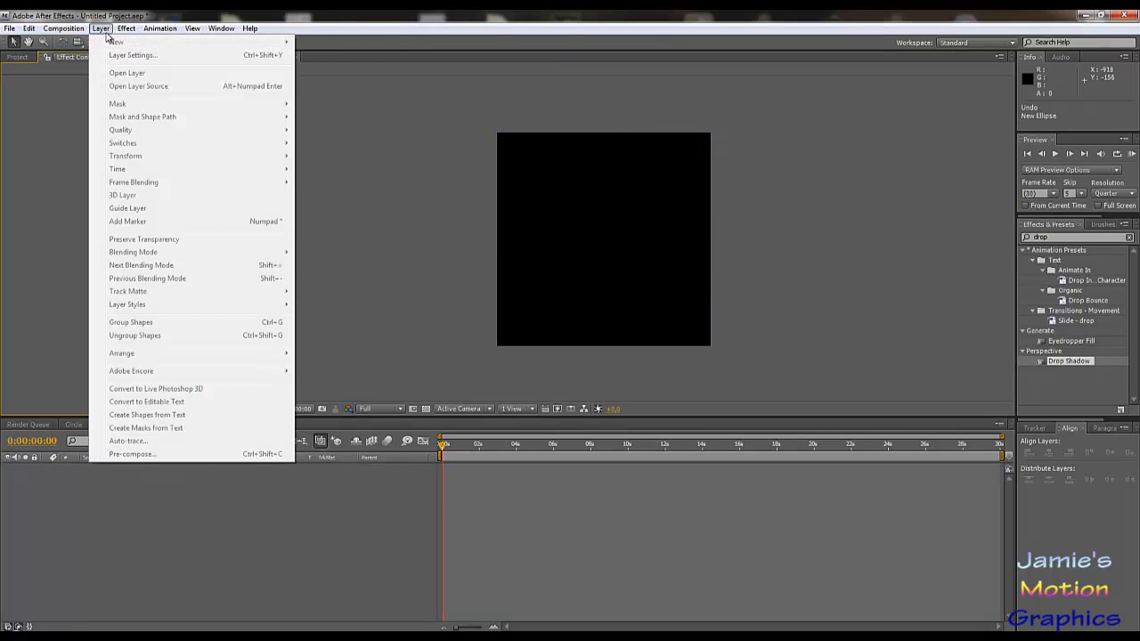
pyautogui.click(134, 484)
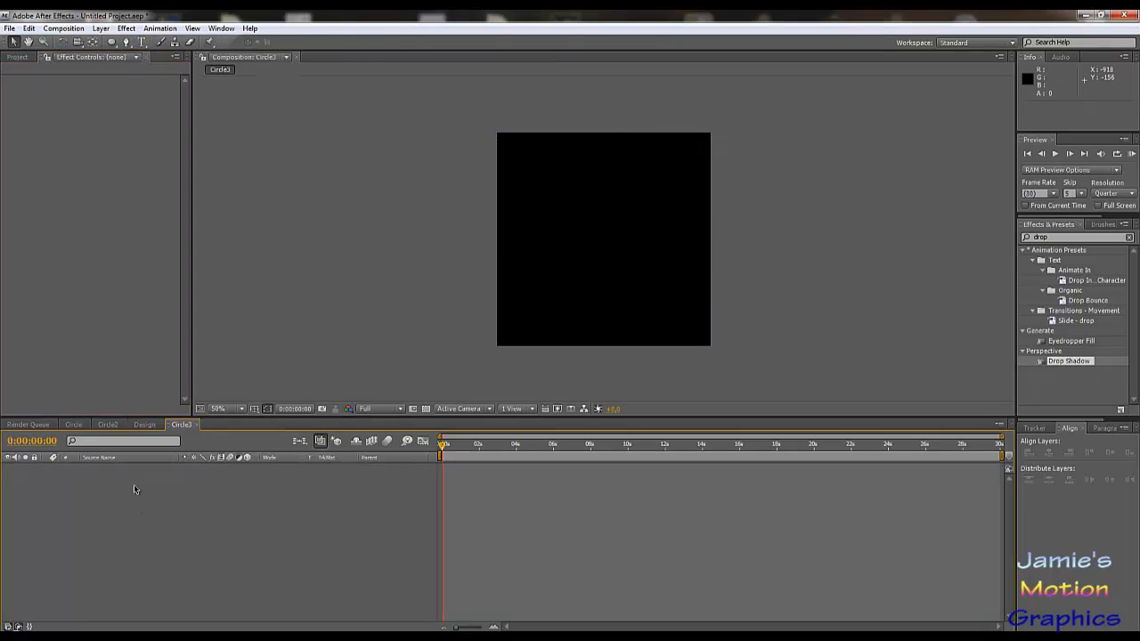
pyautogui.click(100, 28)
pyautogui.moveTo(178, 44)
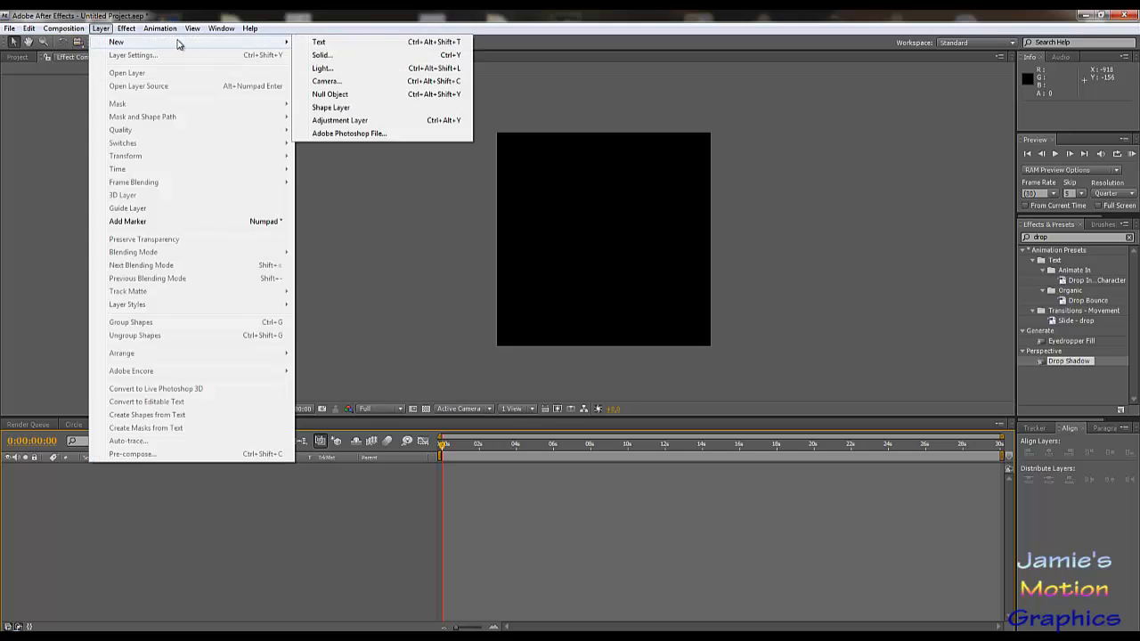
pyautogui.click(321, 55)
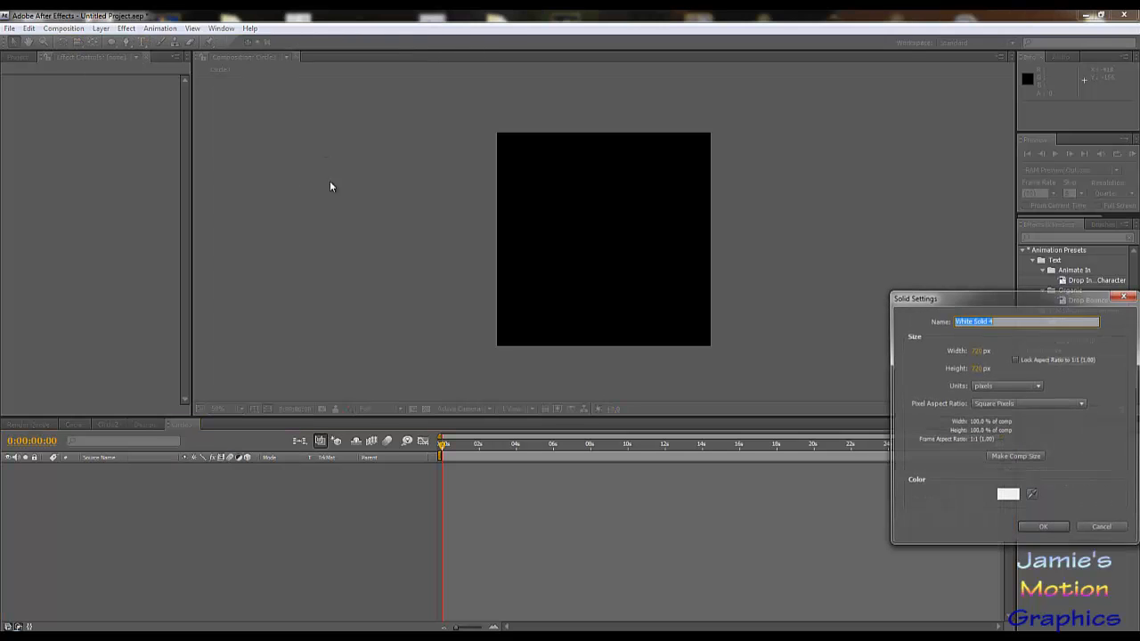
pyautogui.click(1044, 529)
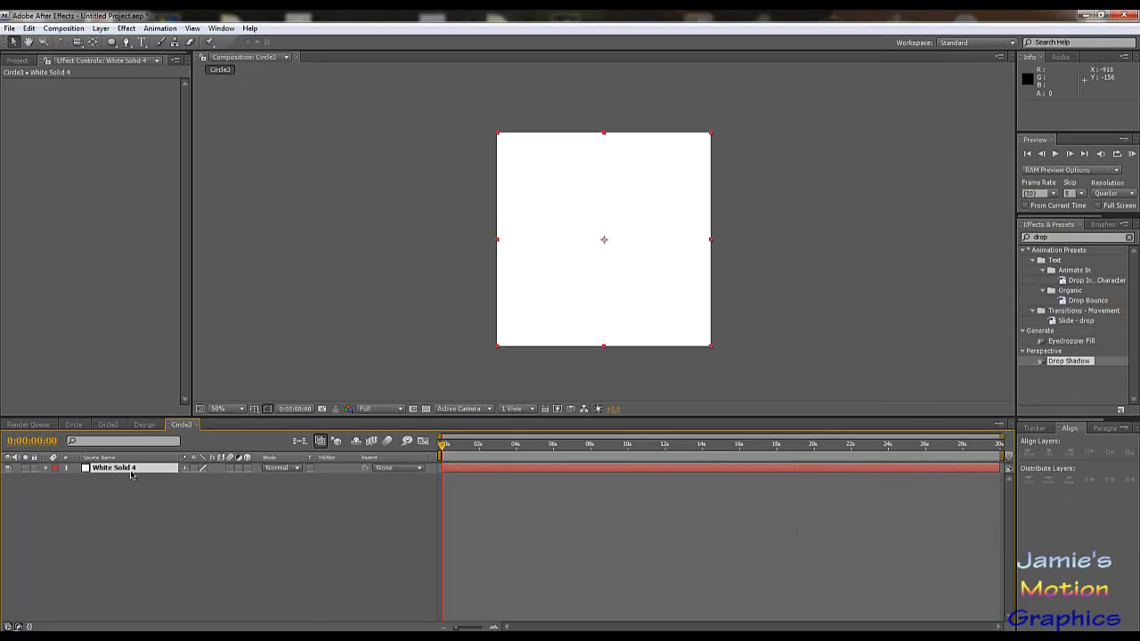
pyautogui.moveTo(112, 42); pyautogui.dragTo(125, 60)
pyautogui.doubleClick(111, 42)
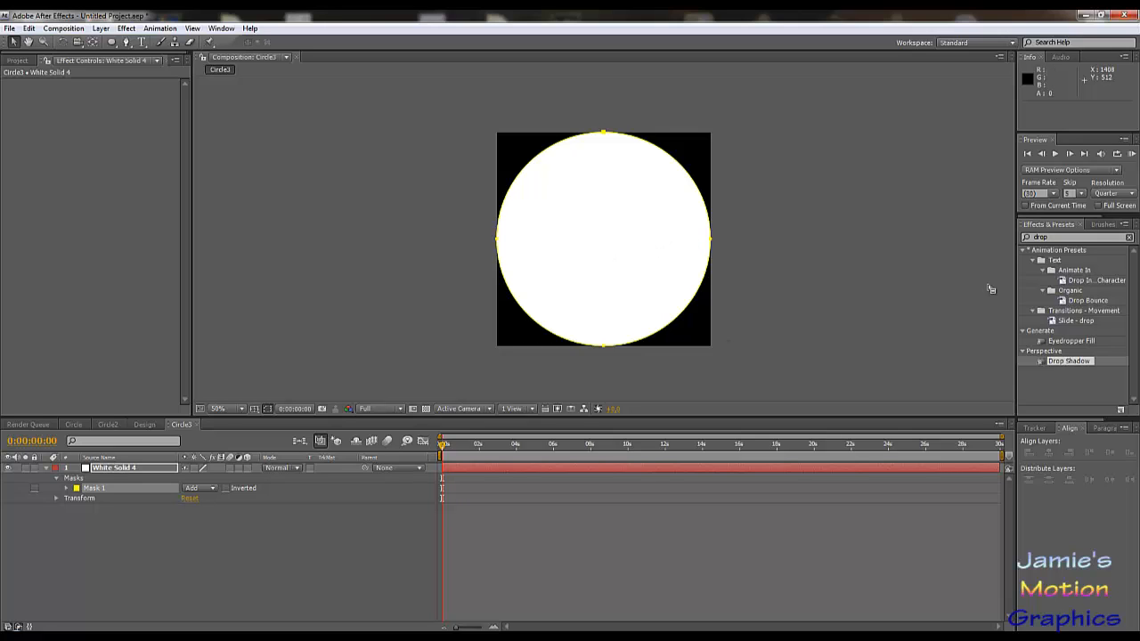
# - Apply the Ramp effect to the masked white solid and set its Ramp Shape to Radial Ramp
pyautogui.click(1055, 237)
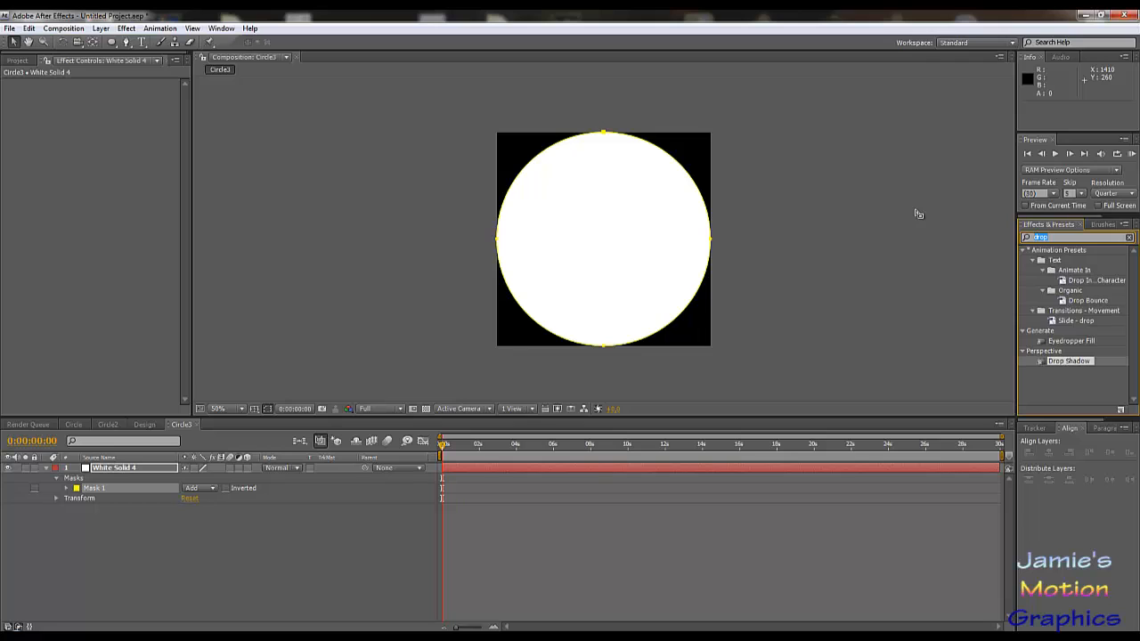
pyautogui.write('ramp')
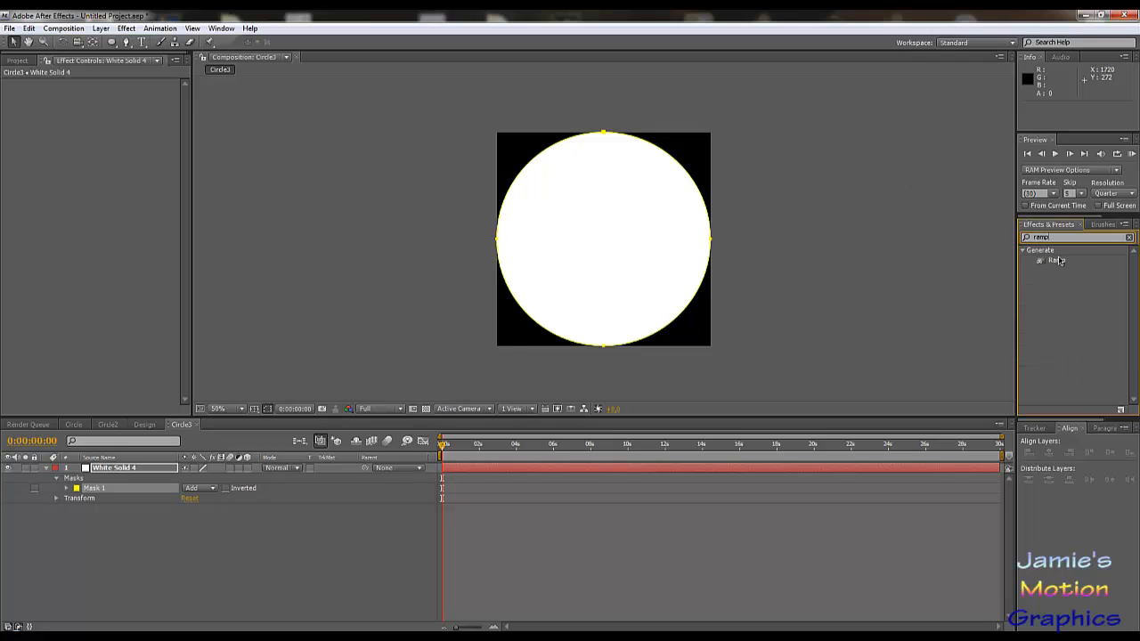
pyautogui.moveTo(1057, 260); pyautogui.dragTo(101, 333)
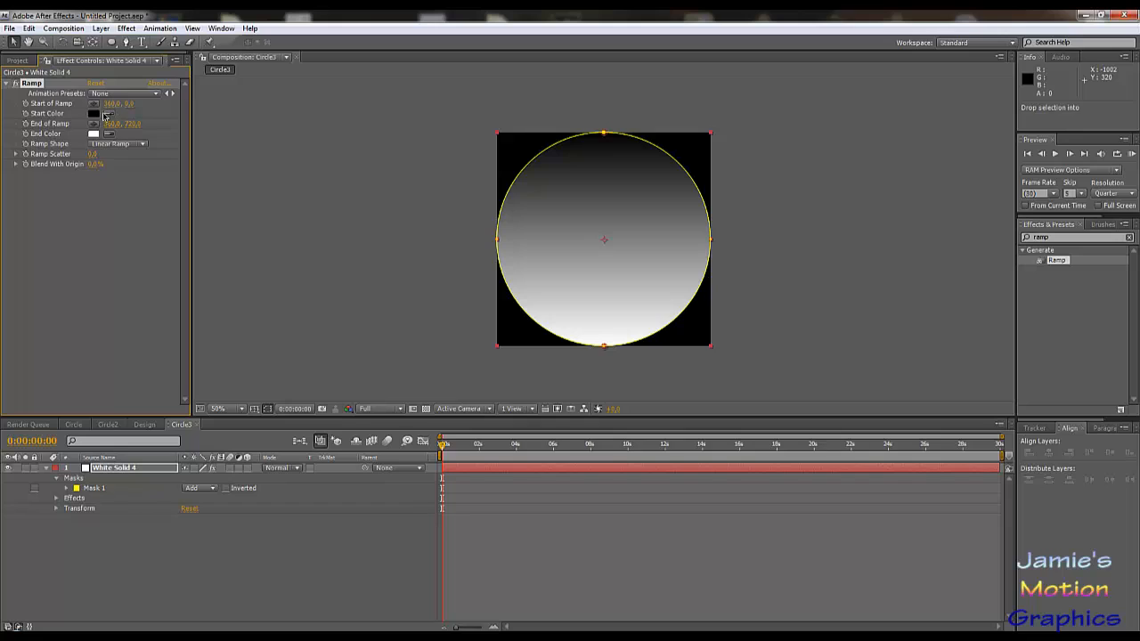
pyautogui.click(138, 143)
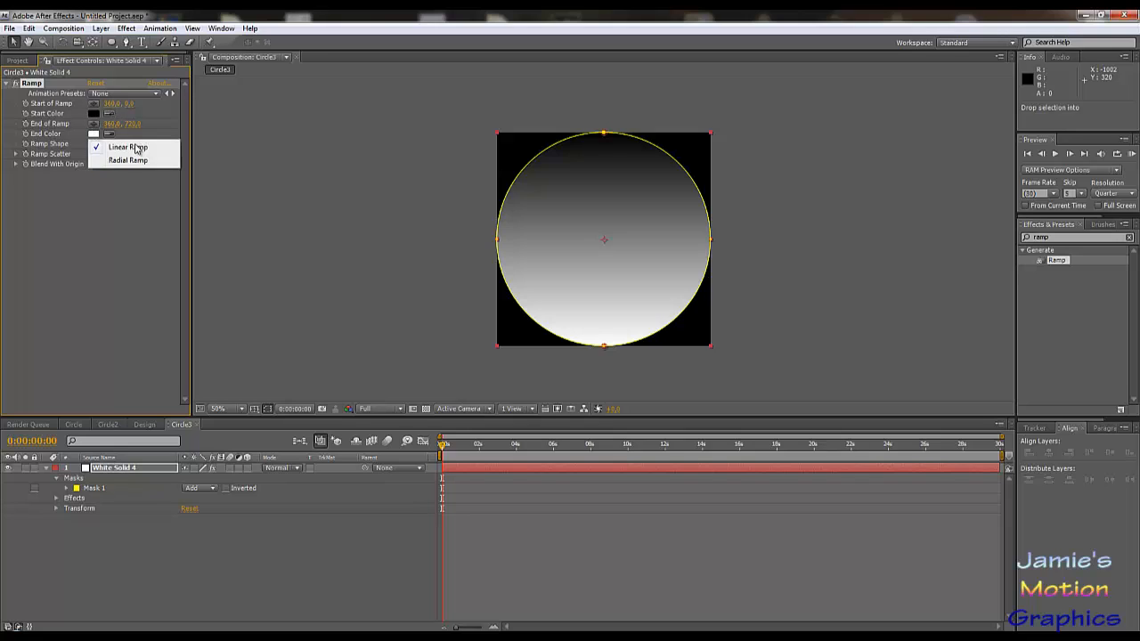
pyautogui.click(146, 162)
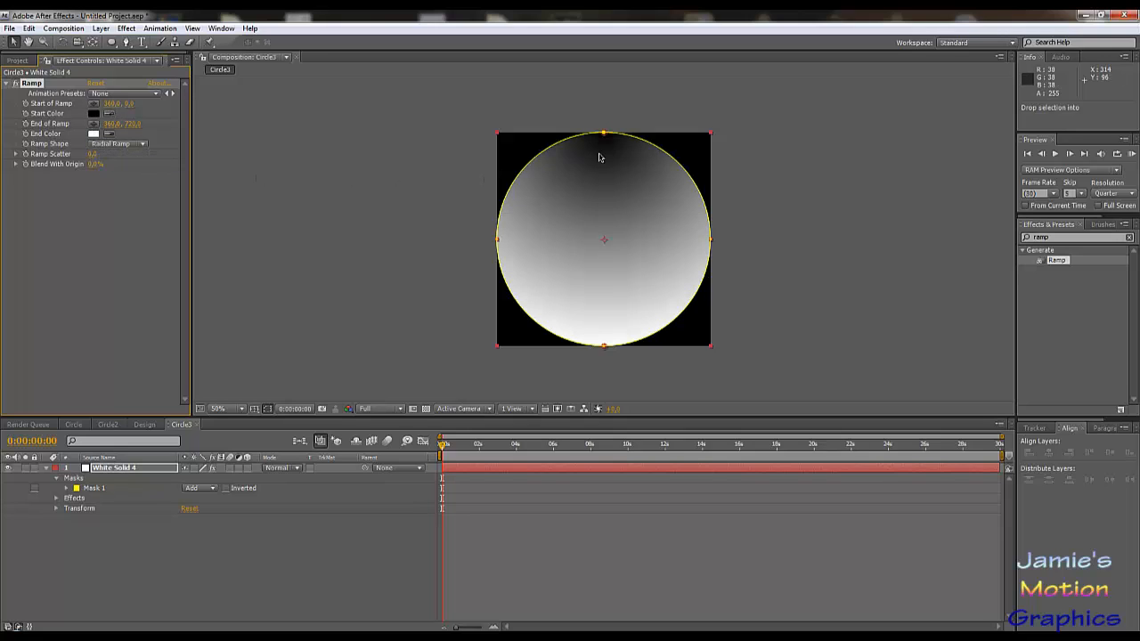
# - Centre the radial ramp on the circle by setting Start of Ramp to 360, 360
pyautogui.moveTo(603, 158); pyautogui.dragTo(601, 185)
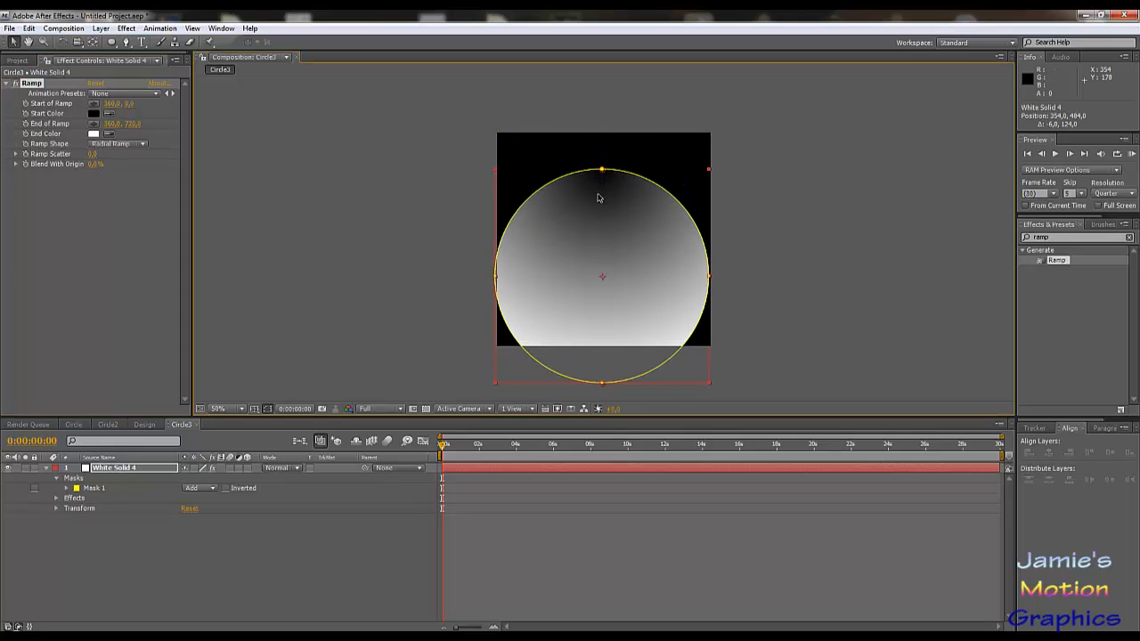
pyautogui.hotkey('ctrl', 'z')
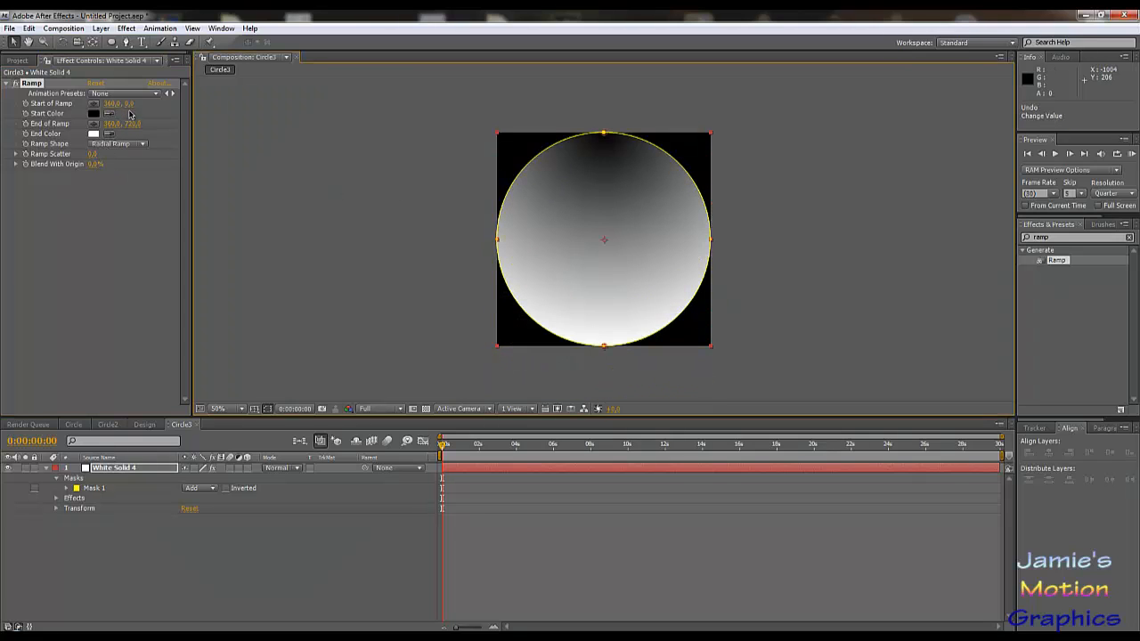
pyautogui.click(131, 103)
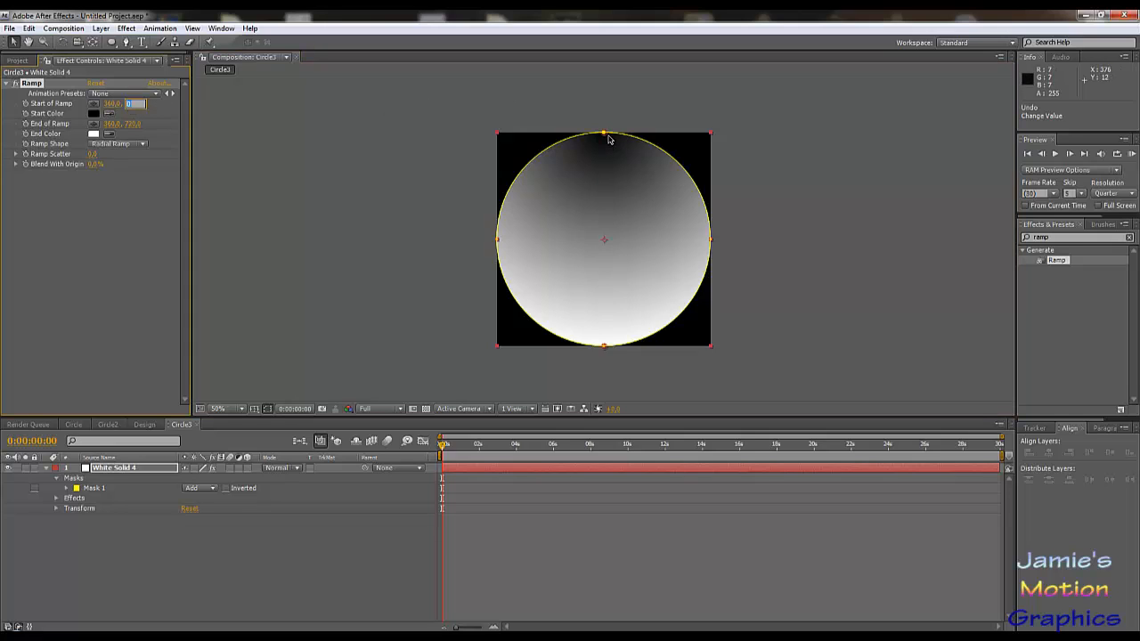
pyautogui.moveTo(607, 138); pyautogui.dragTo(605, 245)
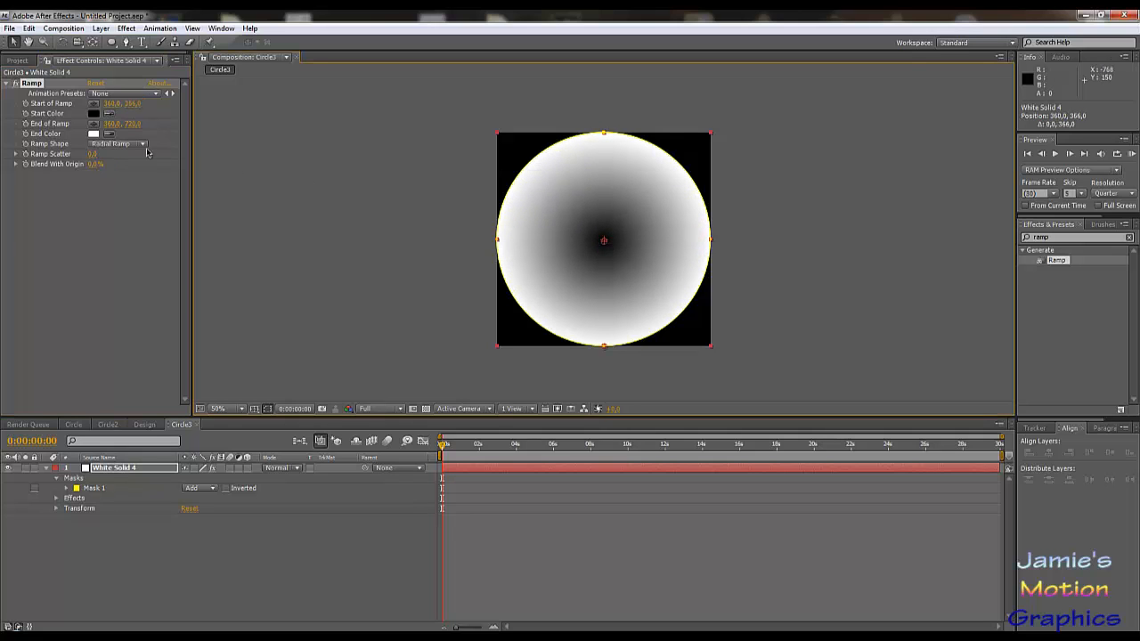
pyautogui.click(134, 103)
pyautogui.write('3')
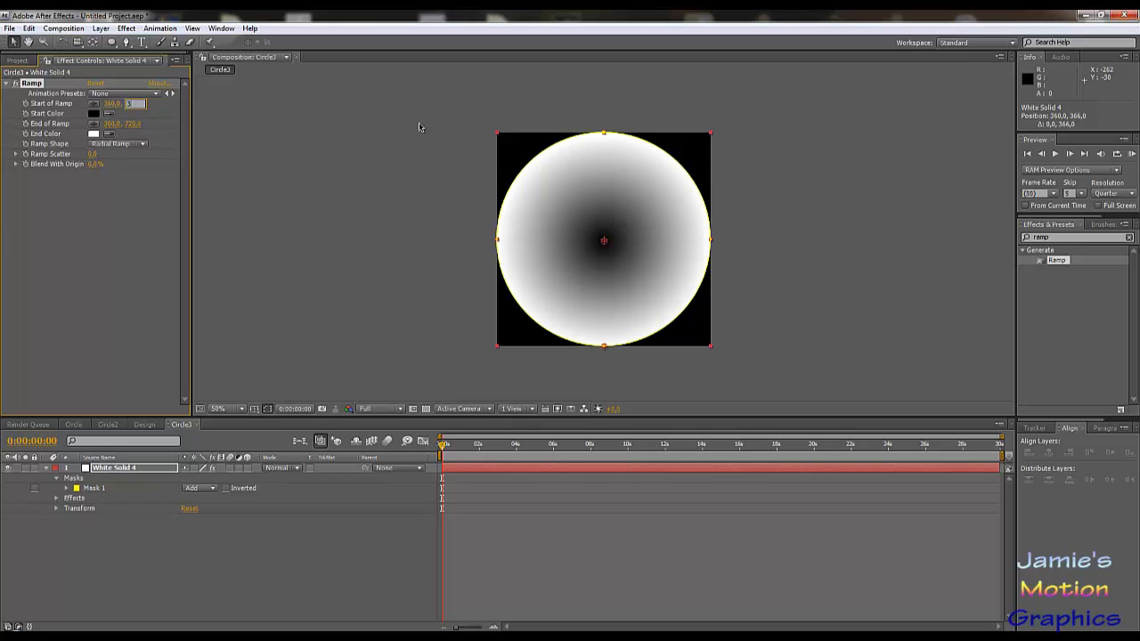
pyautogui.write('60')
pyautogui.press('Return')
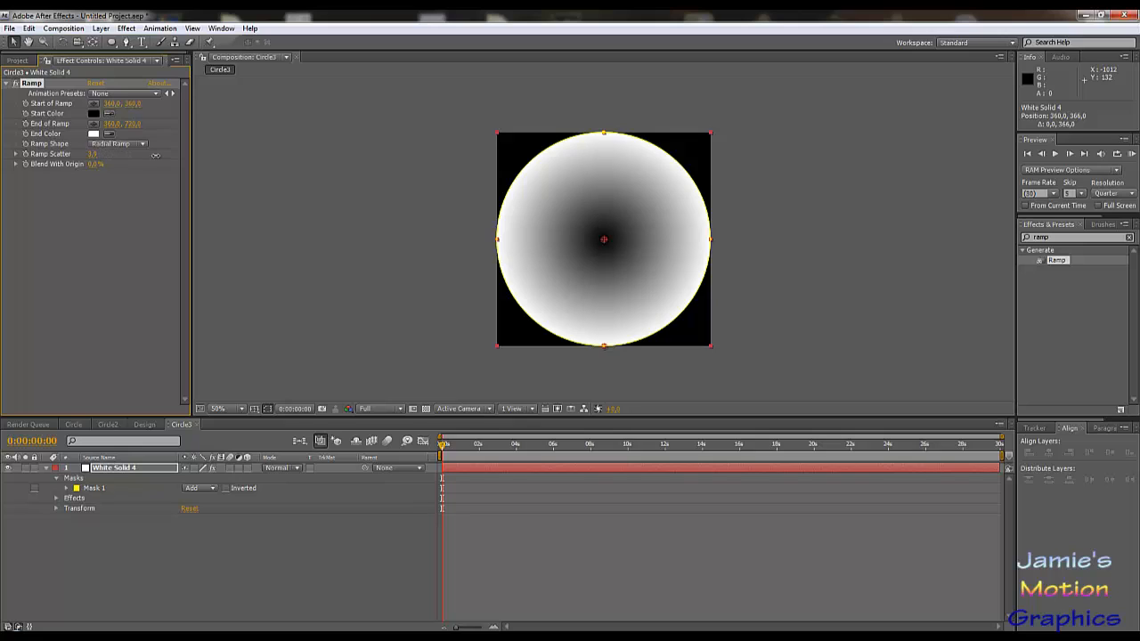
# - Try out Ramp Scatter and Blend With Original, return both to 0, and set End of Ramp to 360, 781
pyautogui.moveTo(156, 155); pyautogui.dragTo(724, 156)
pyautogui.moveTo(98, 164)
pyautogui.mouseDown()
pyautogui.moveTo(109, 165)
pyautogui.moveTo(81, 165)
pyautogui.mouseUp()
pyautogui.moveTo(134, 124); pyautogui.dragTo(115, 180)
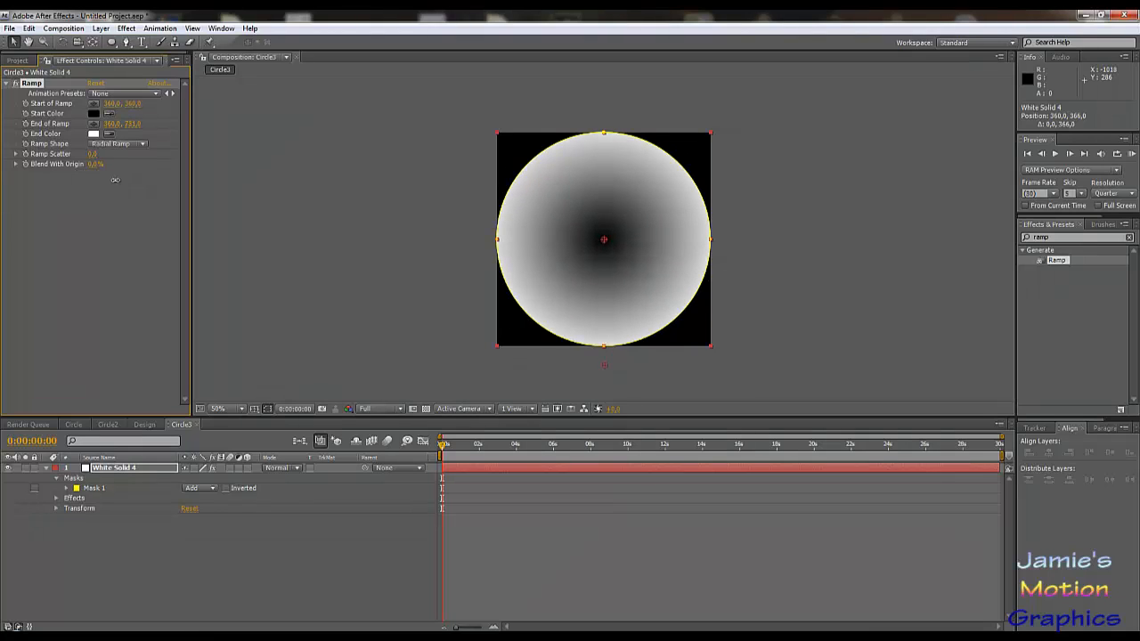
# - Duplicate Mask 1 on the white solid and set the copy's mask mode to Subtract
pyautogui.click(92, 489)
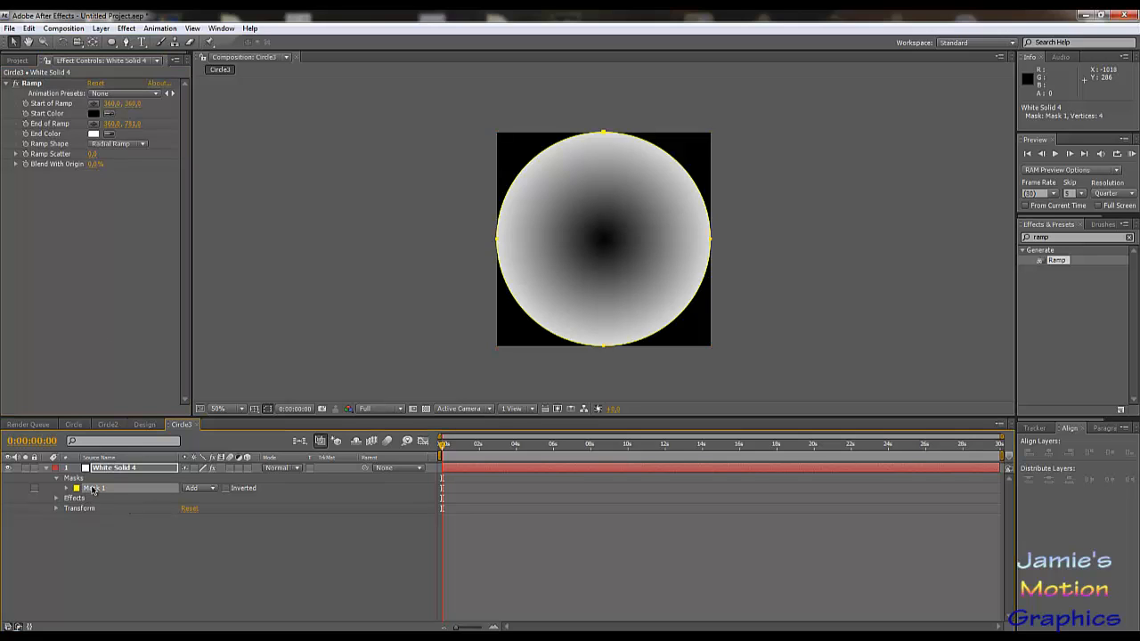
pyautogui.hotkey('ctrl', 'd')
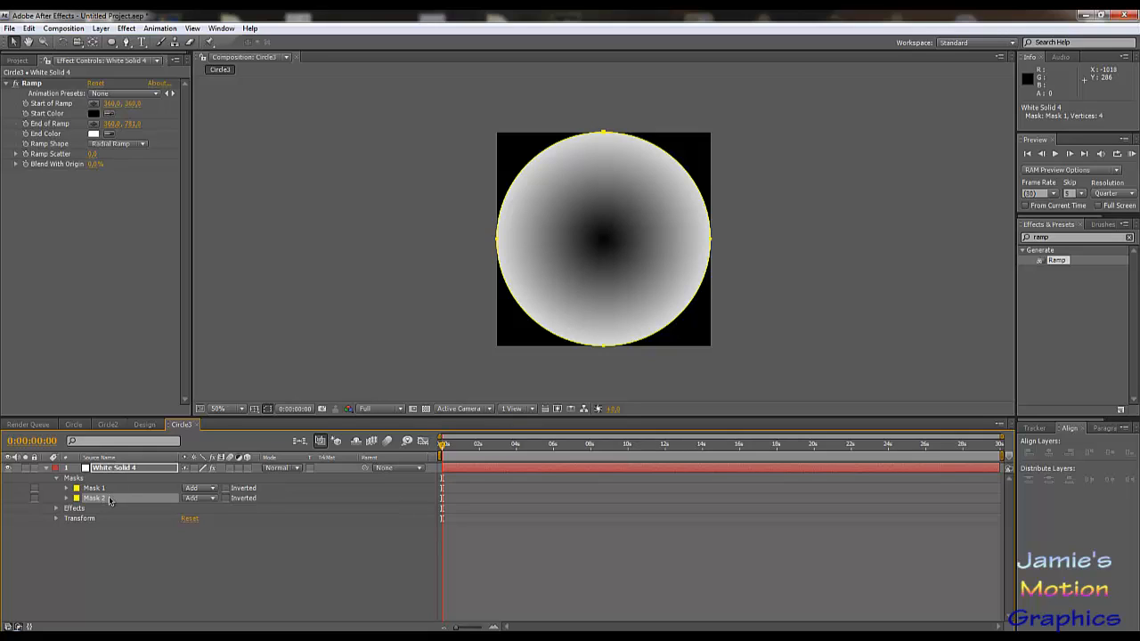
pyautogui.click(216, 503)
pyautogui.click(206, 509)
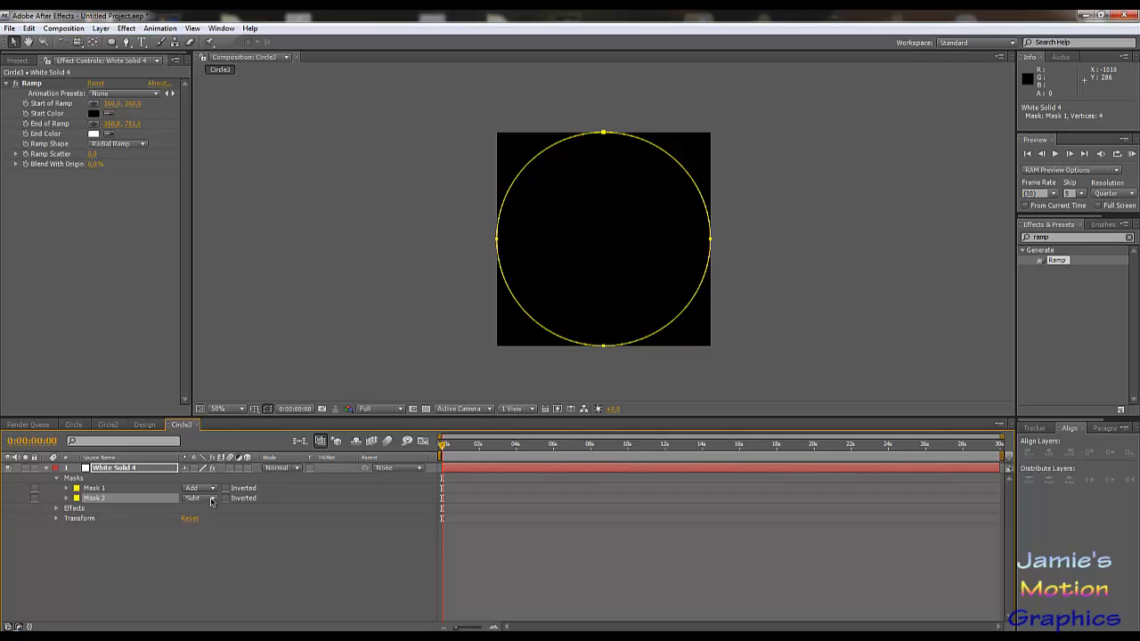
pyautogui.click(212, 502)
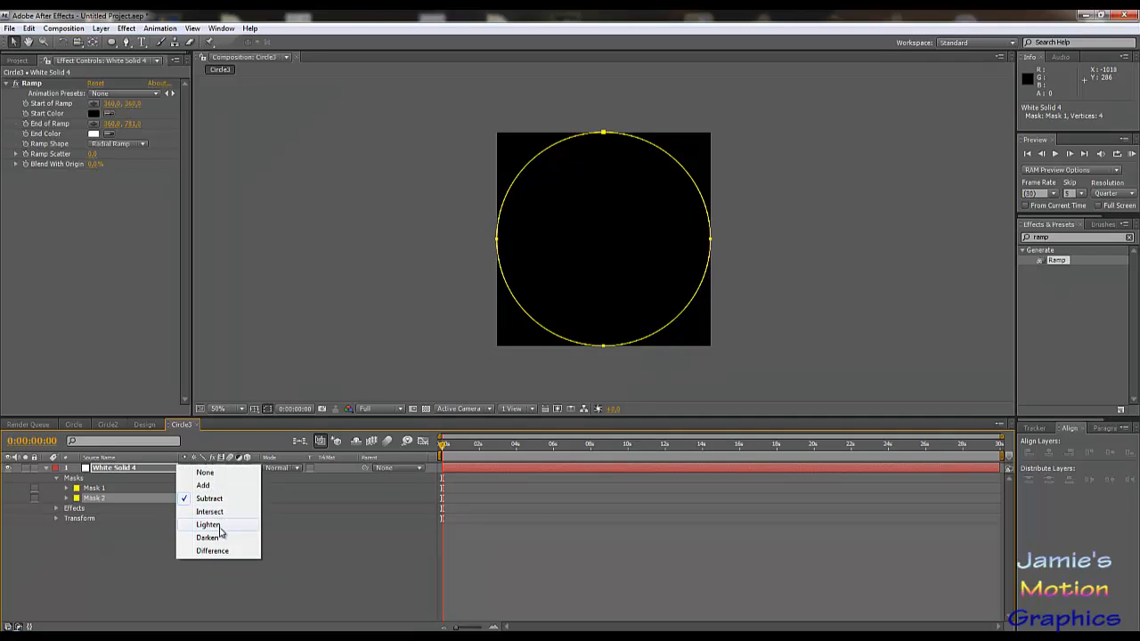
pyautogui.click(68, 499)
# - Try to shrink the subtracting Mask 2 with a negative Mask Expansion, and undo that together with its Subtract mode
pyautogui.click(67, 498)
pyautogui.click(134, 539)
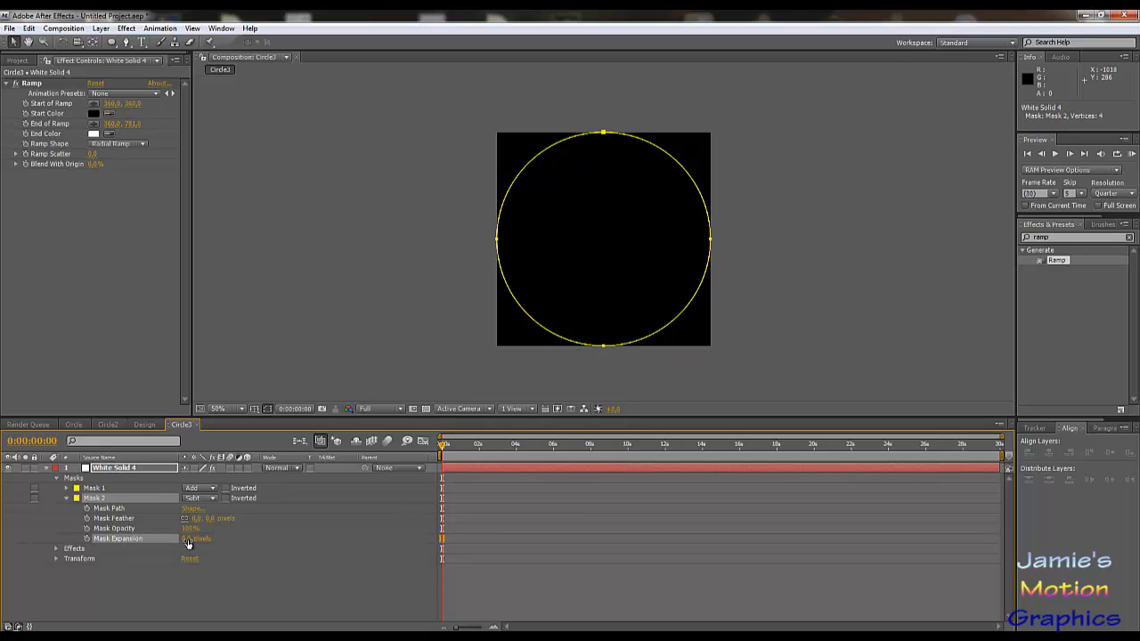
pyautogui.moveTo(188, 543); pyautogui.dragTo(161, 546)
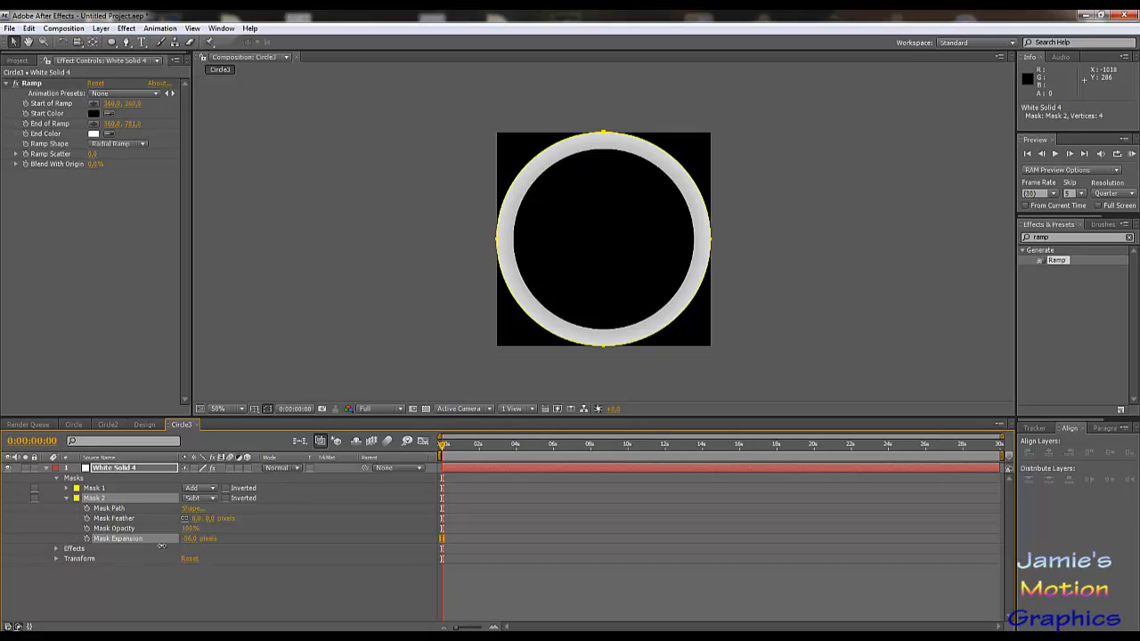
pyautogui.hotkey('ctrl', 'z')
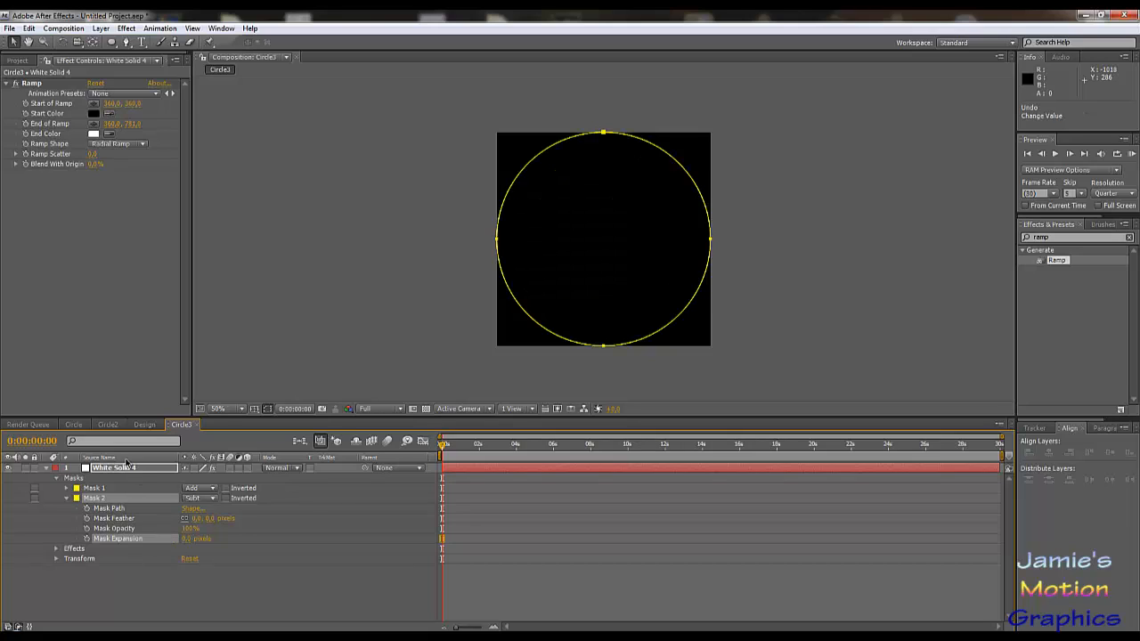
pyautogui.hotkey('ctrl', 'z')
# - Duplicate the White Solid 4 layer and delete Mask 2 from the lower of the two layers
pyautogui.click(118, 478)
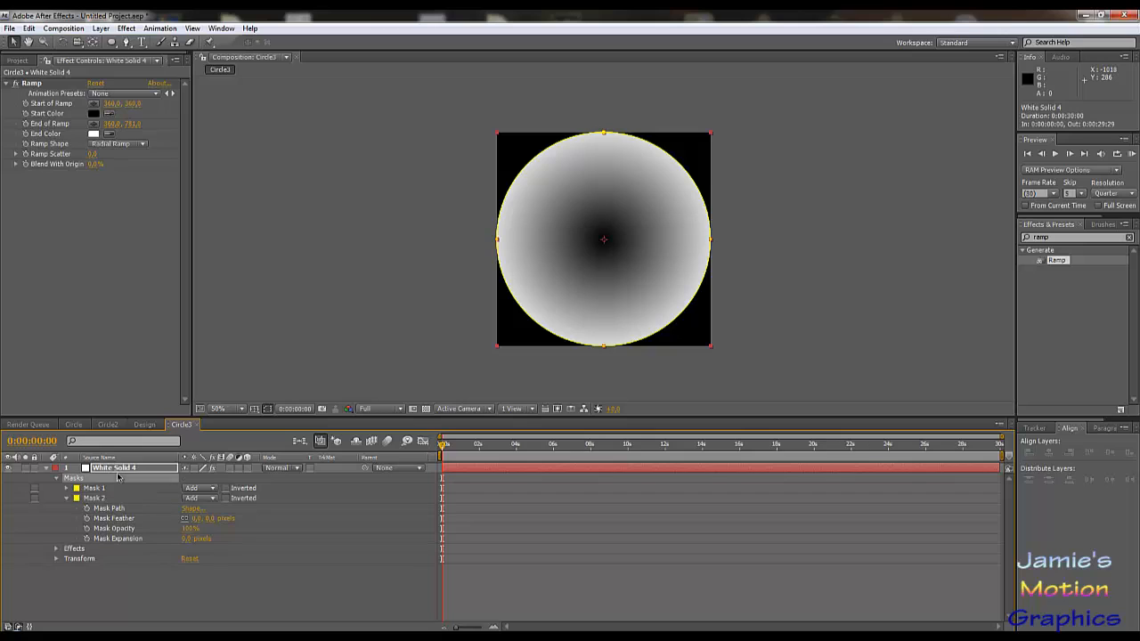
pyautogui.click(118, 471)
pyautogui.hotkey('ctrl', 'd')
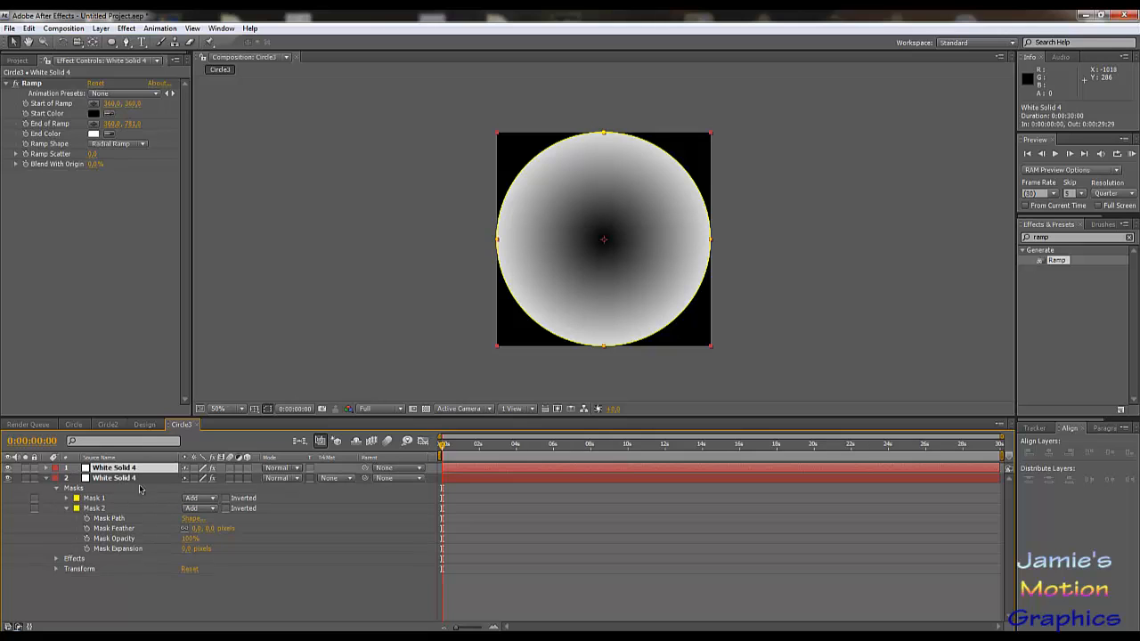
pyautogui.click(47, 468)
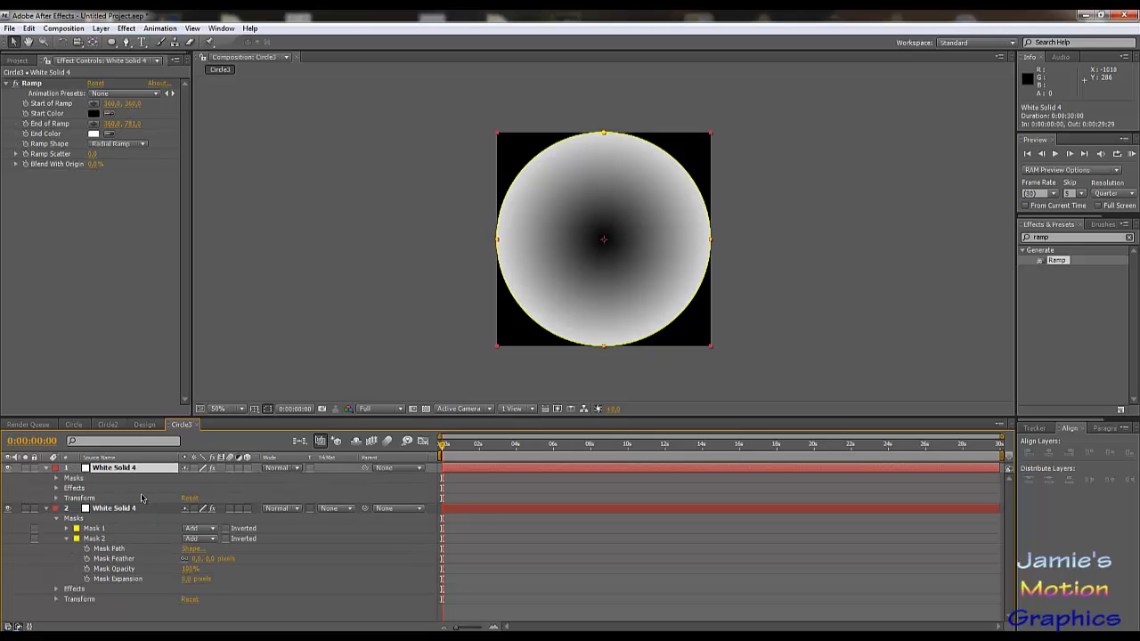
pyautogui.click(57, 479)
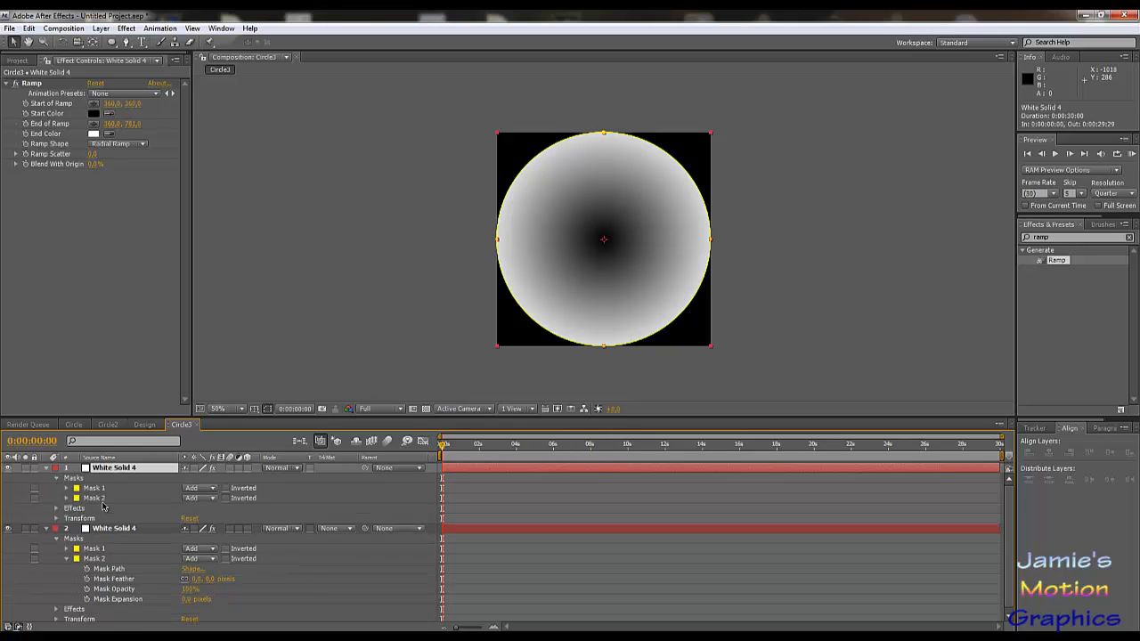
pyautogui.click(98, 560)
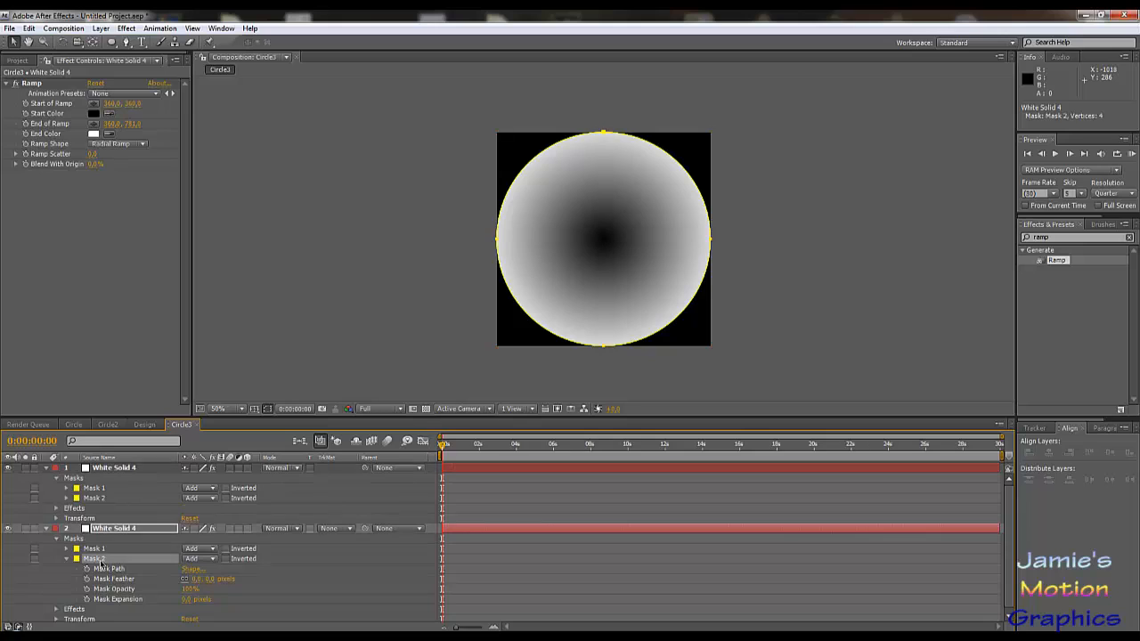
pyautogui.press('Delete')
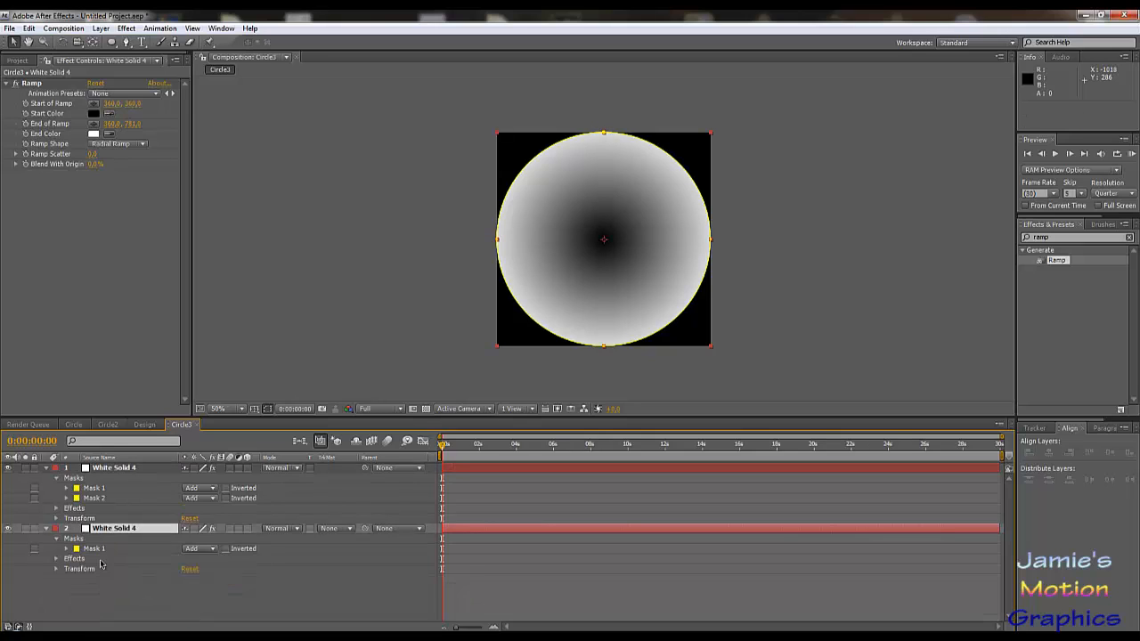
# - On the upper white solid, set Mask 2 to Subtract and its Mask Expansion to -63 pixels
pyautogui.click(93, 499)
pyautogui.click(201, 498)
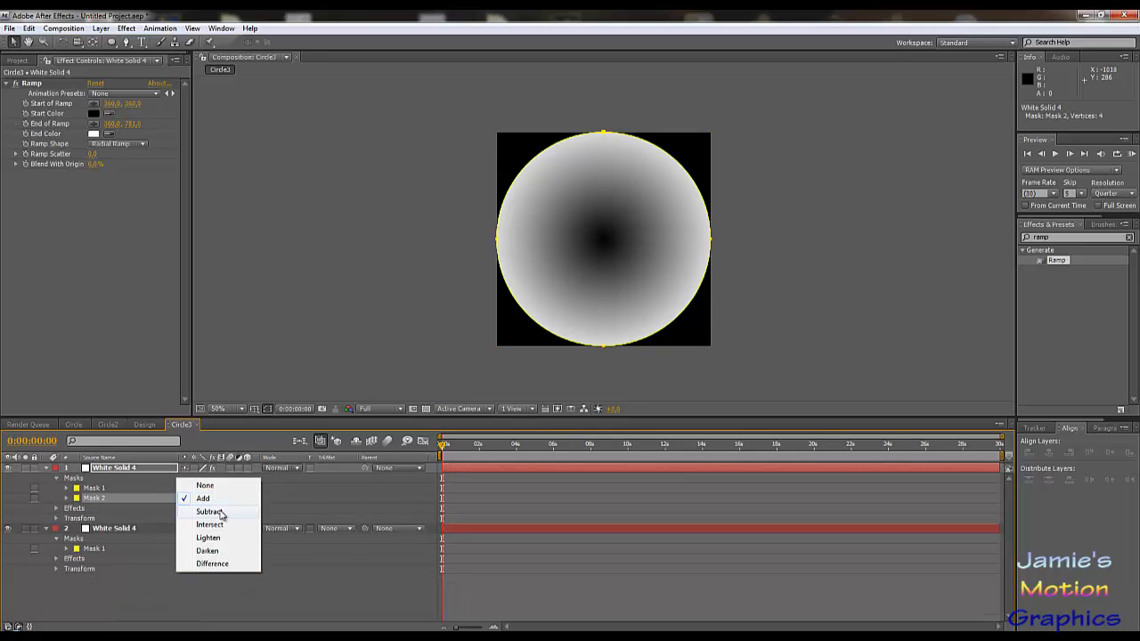
pyautogui.click(221, 514)
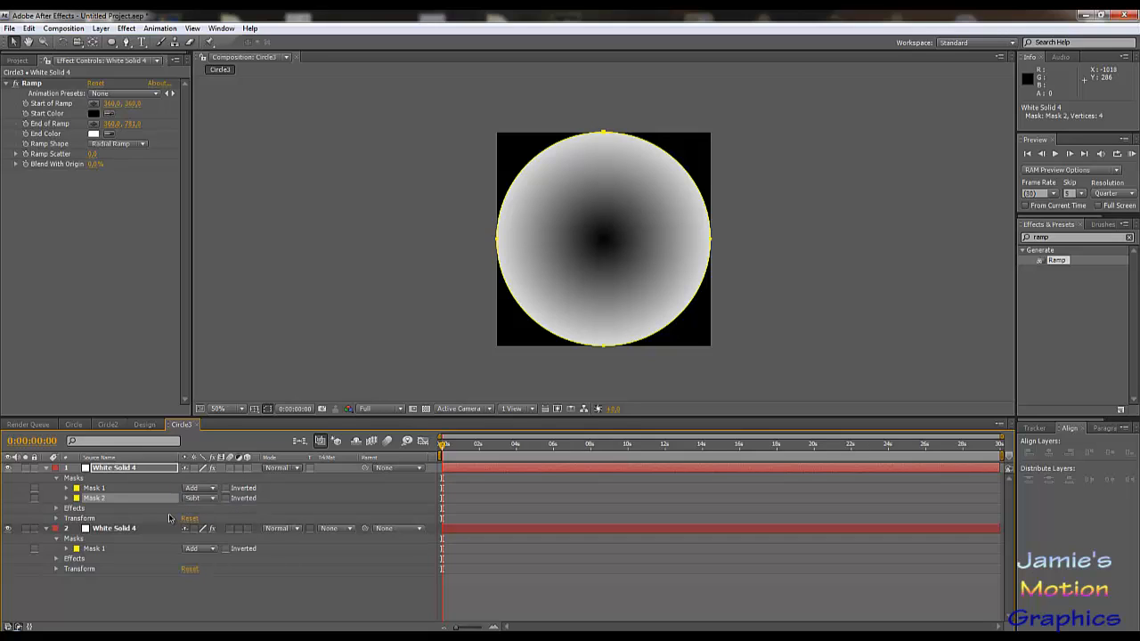
pyautogui.click(66, 498)
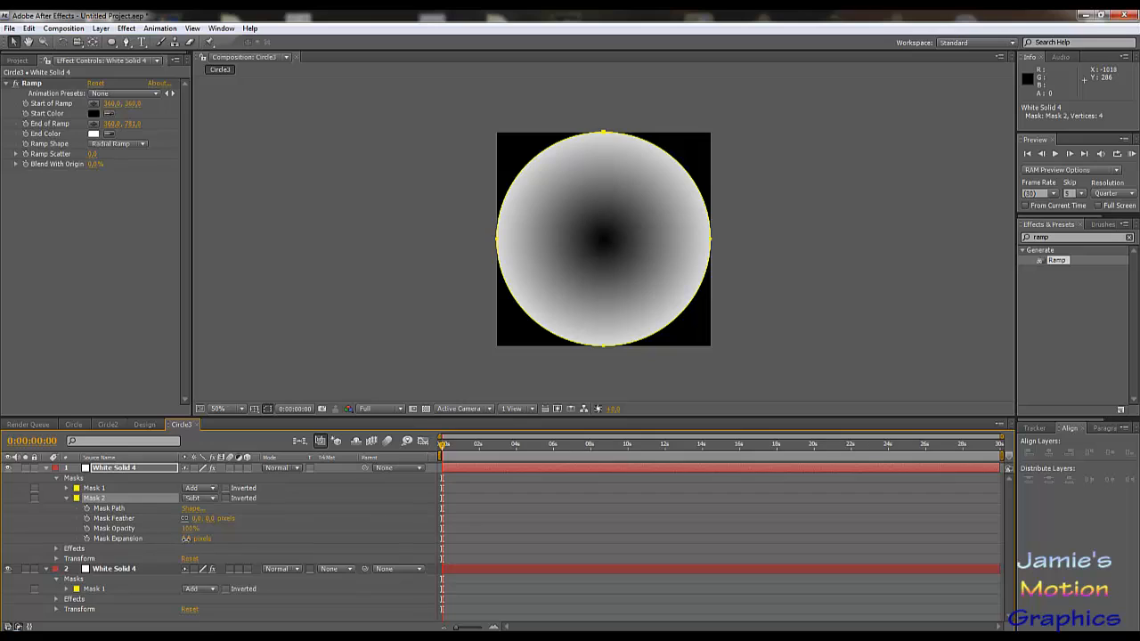
pyautogui.moveTo(195, 539); pyautogui.dragTo(105, 548)
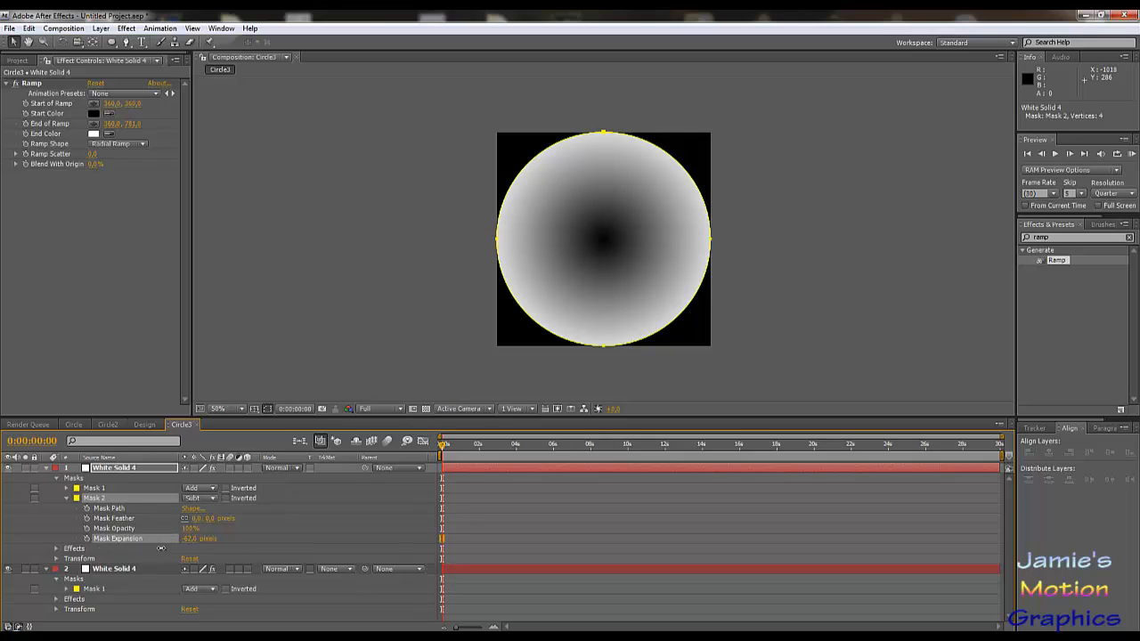
pyautogui.moveTo(207, 546); pyautogui.dragTo(169, 547)
# - Remove the Ramp effect from the upper white solid and set its Mask 2 expansion to -50 and feather to 63 pixels
pyautogui.click(114, 478)
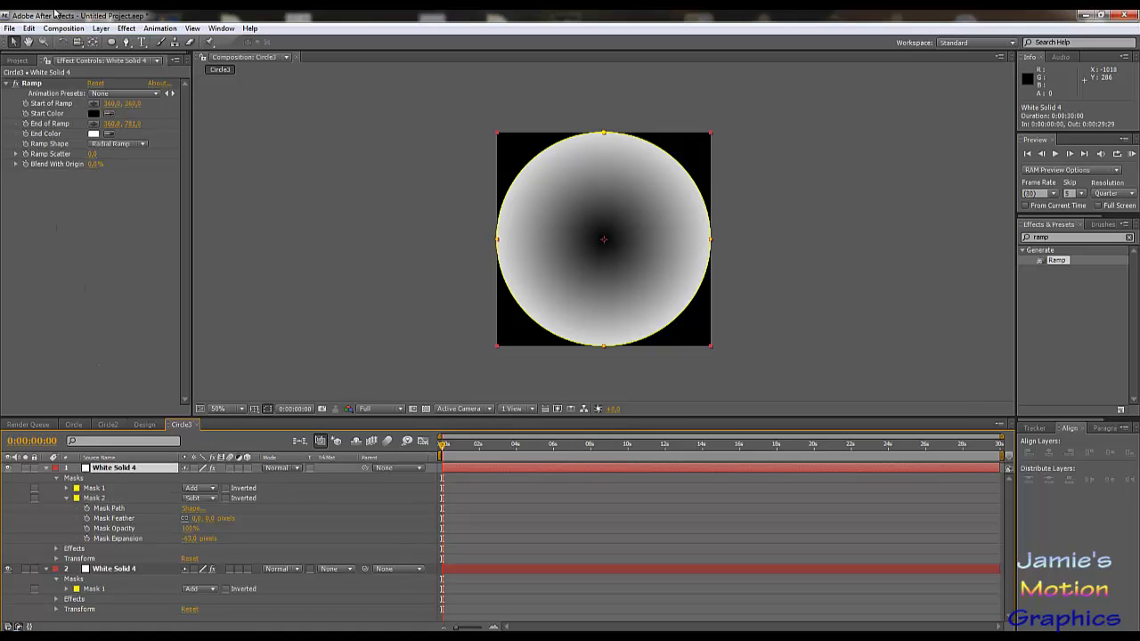
pyautogui.click(32, 84)
pyautogui.press('Delete')
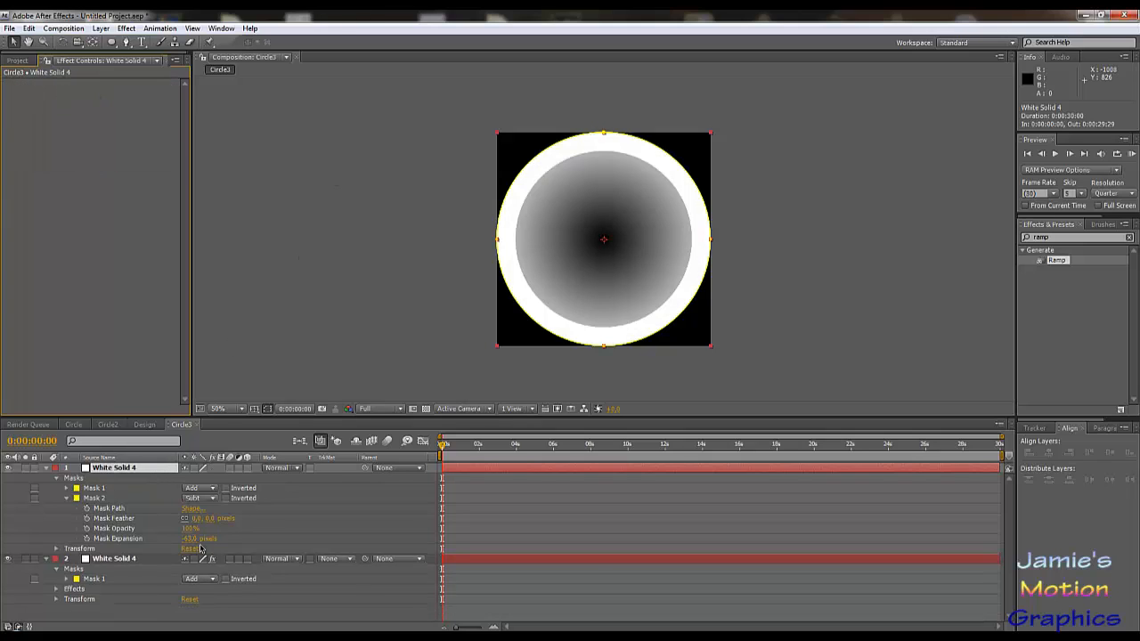
pyautogui.moveTo(189, 538); pyautogui.dragTo(209, 549)
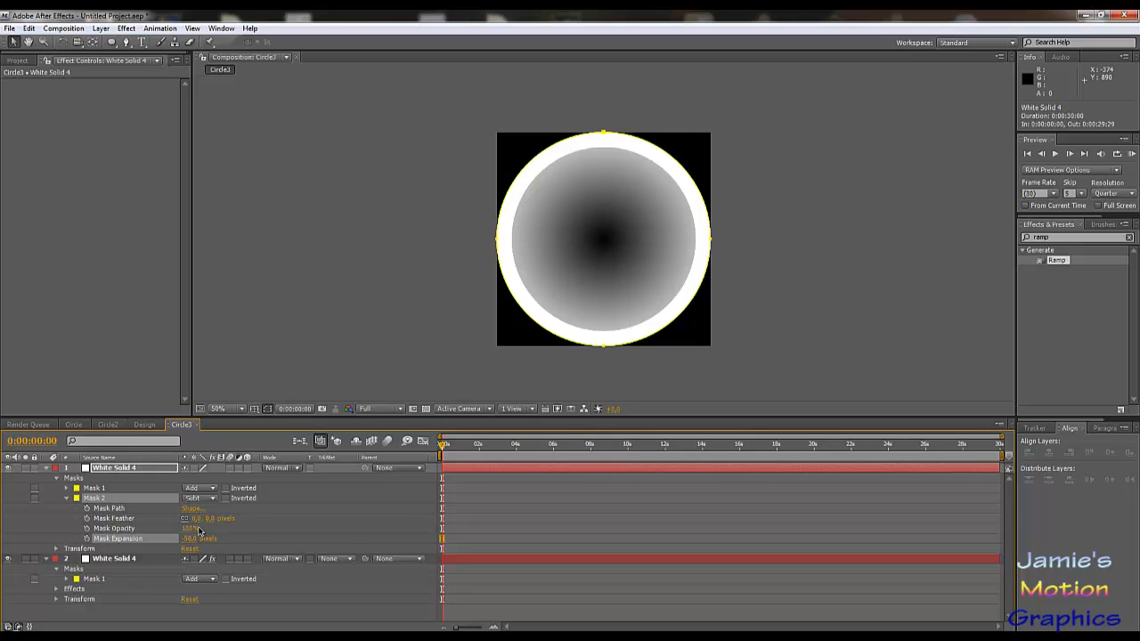
pyautogui.moveTo(196, 520); pyautogui.dragTo(239, 527)
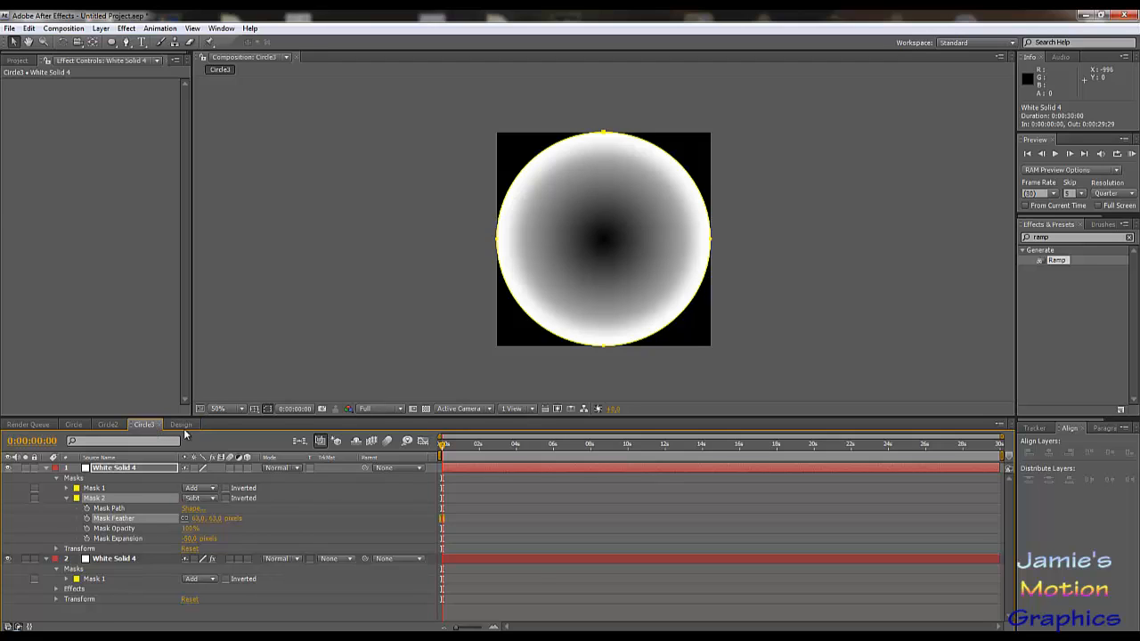
# - Open the Design composition and add the Circle3 composition as a layer just below Colours.bmp
pyautogui.click(148, 426)
pyautogui.click(17, 57)
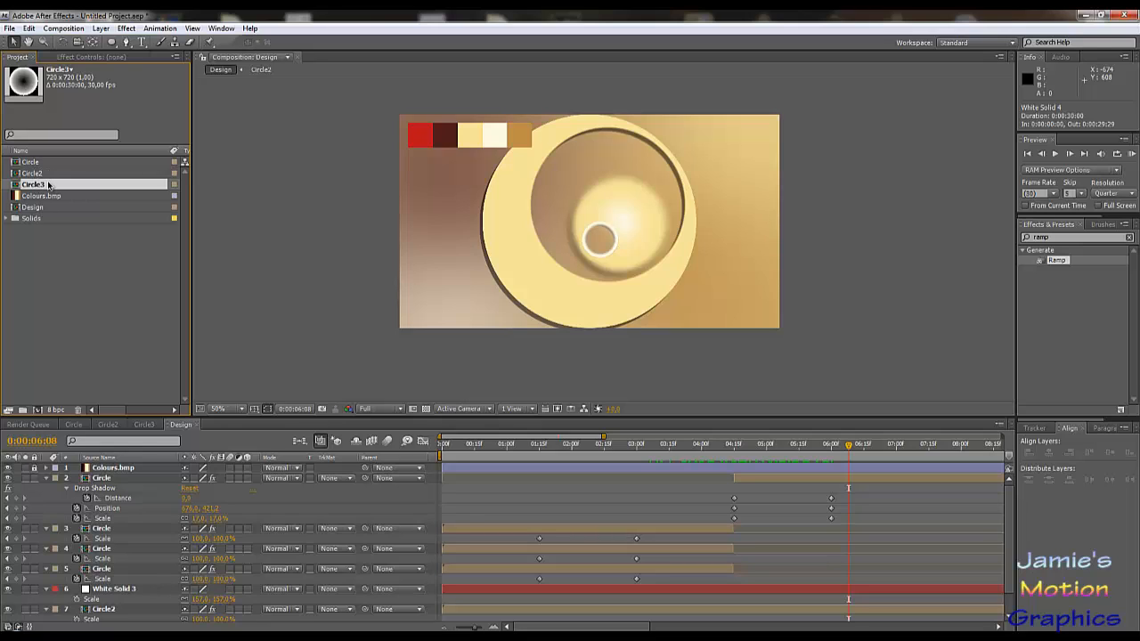
pyautogui.moveTo(48, 184); pyautogui.dragTo(143, 476)
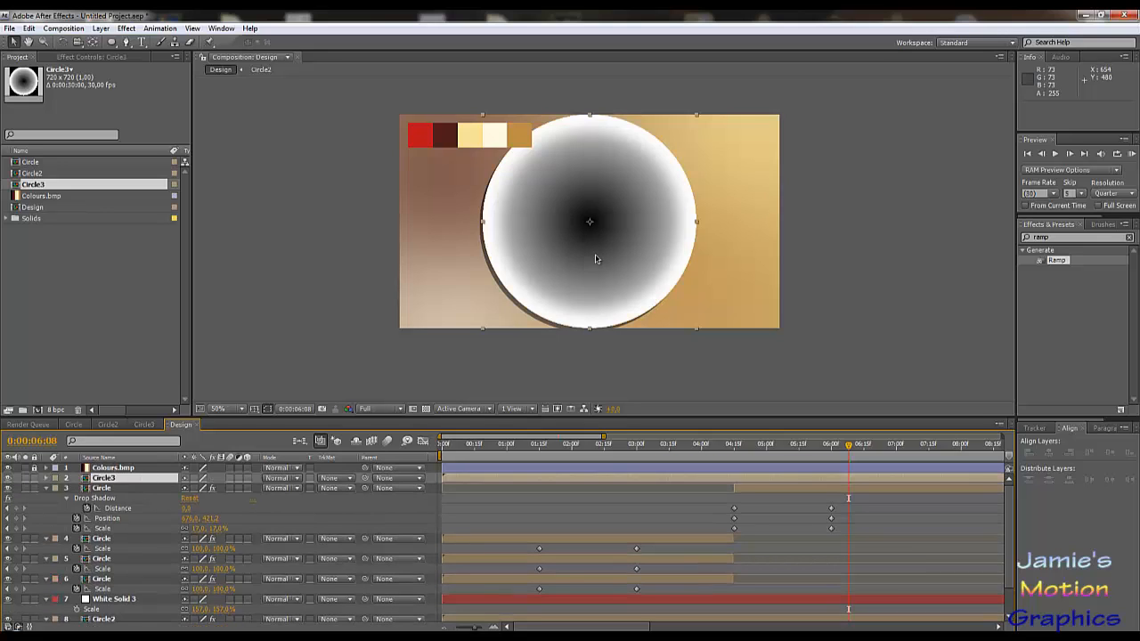
# - Find the Tint effect and apply it to the Circle3 layer
pyautogui.click(1058, 238)
pyautogui.write('tint')
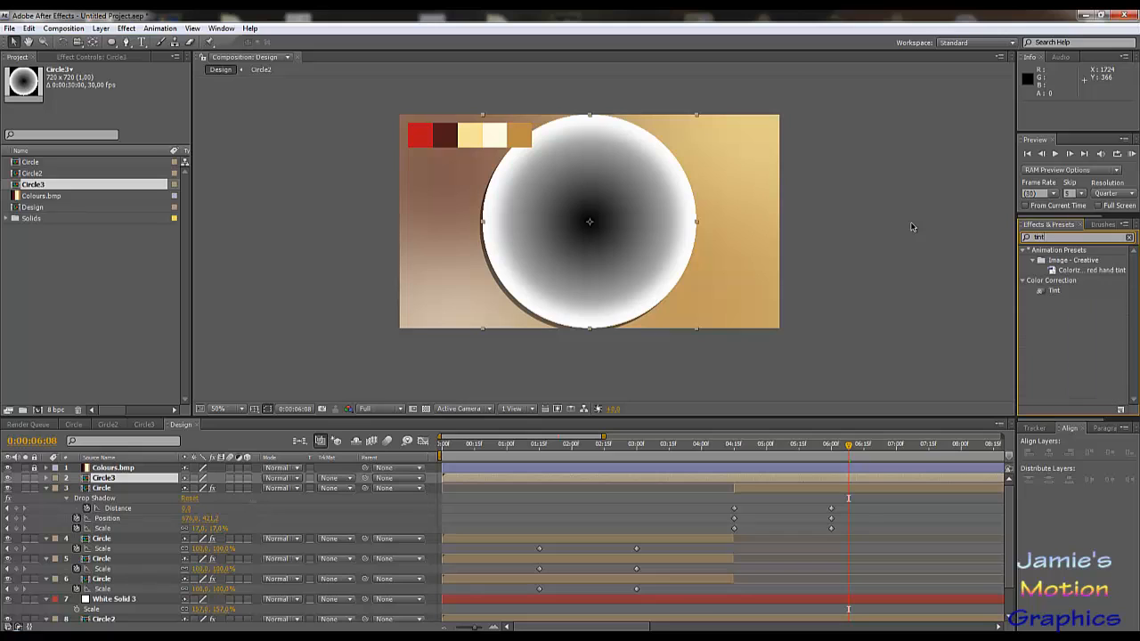
pyautogui.moveTo(1054, 292); pyautogui.dragTo(109, 481)
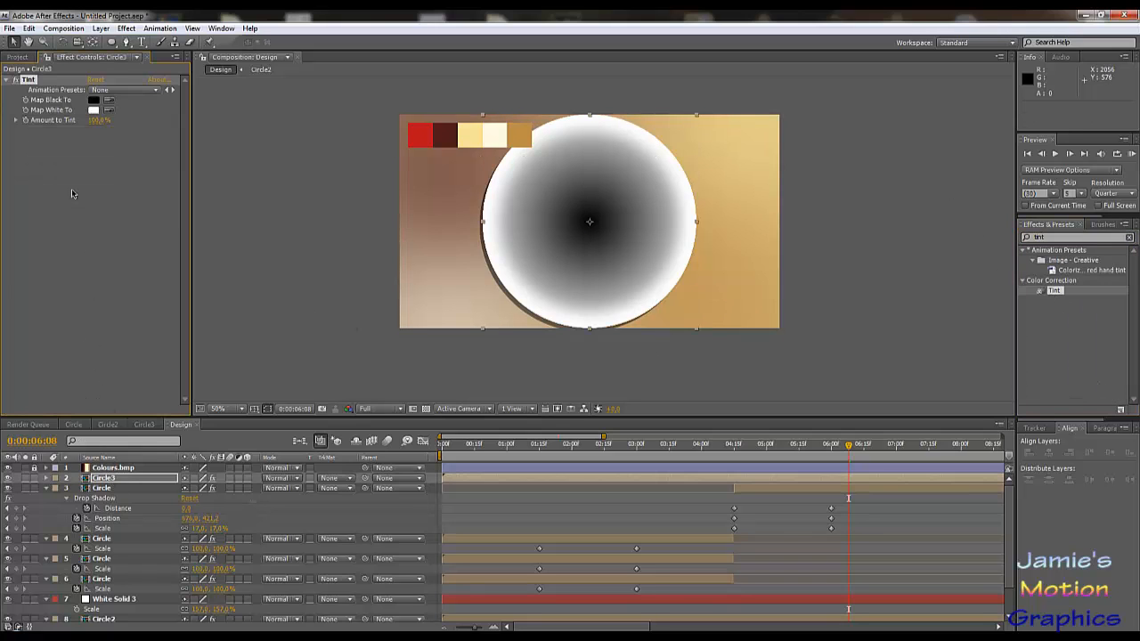
# - Set the Tint effect's Map White To colour to the palette's red, B9121B, sampled from the colour swatches
pyautogui.click(94, 110)
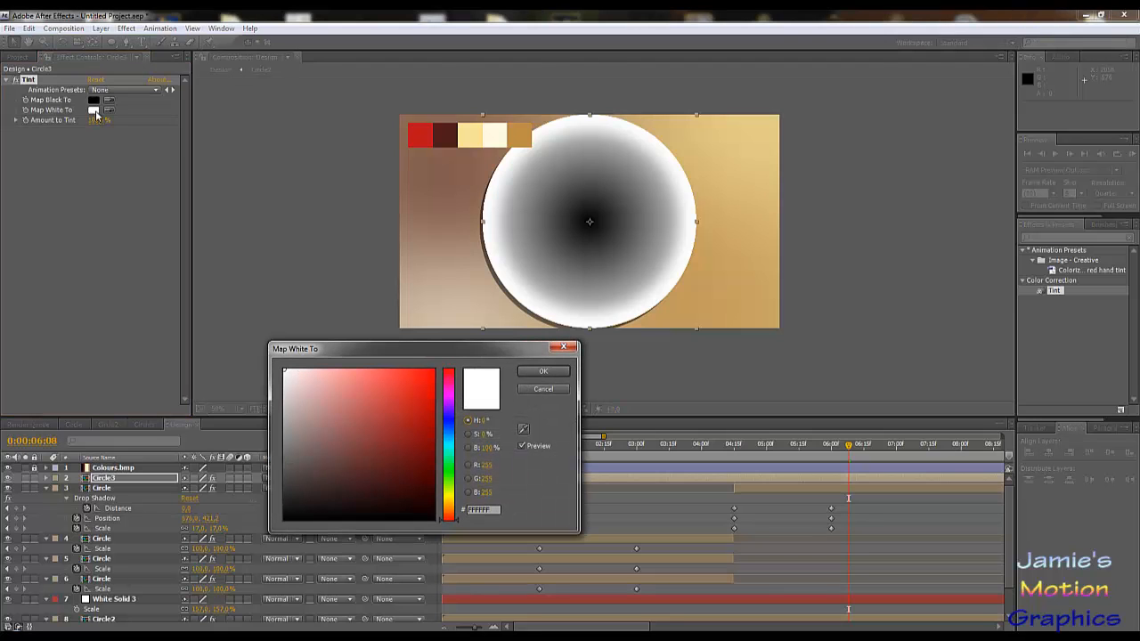
pyautogui.click(524, 430)
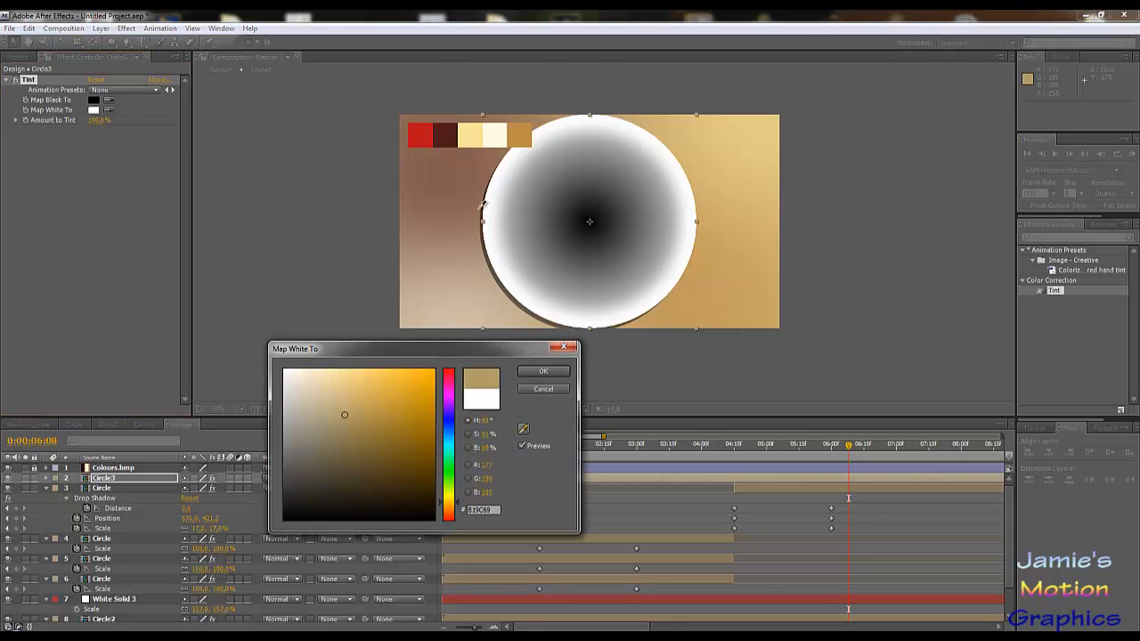
pyautogui.click(433, 133)
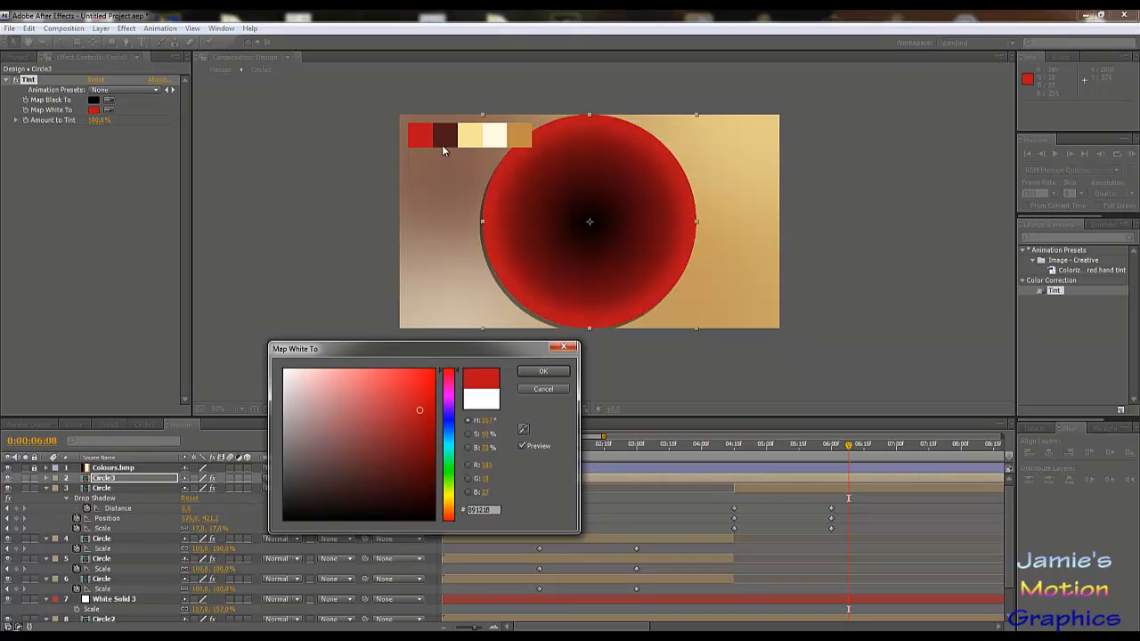
pyautogui.click(545, 371)
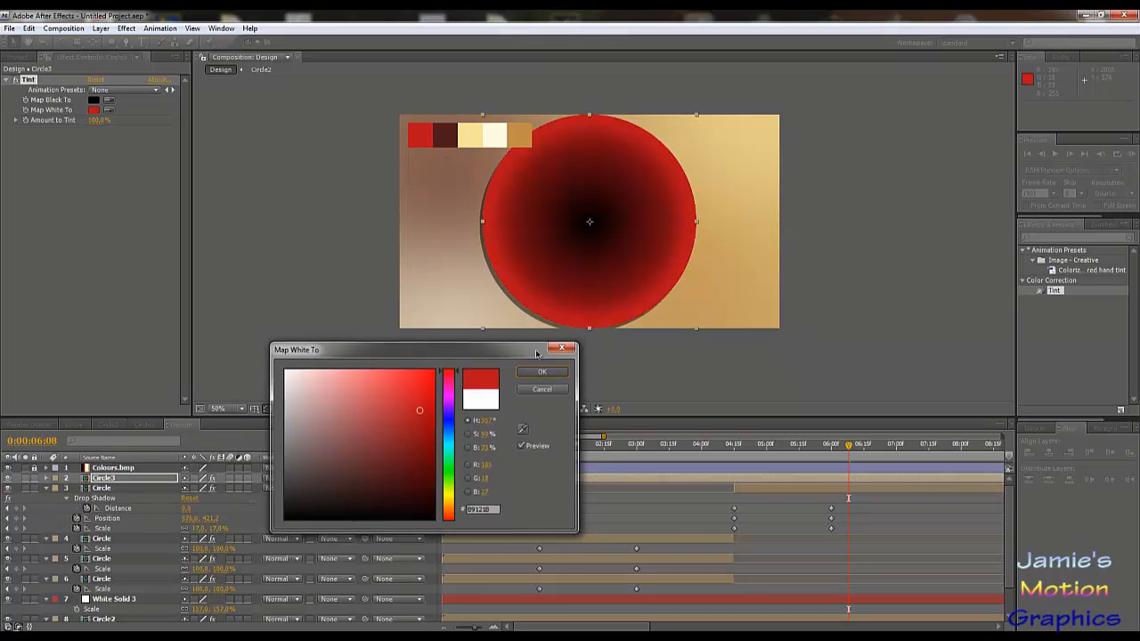
# - Scale the Circle3 layer to 17% and move it outside the frame's left edge, at about -138, 422
pyautogui.press('s')
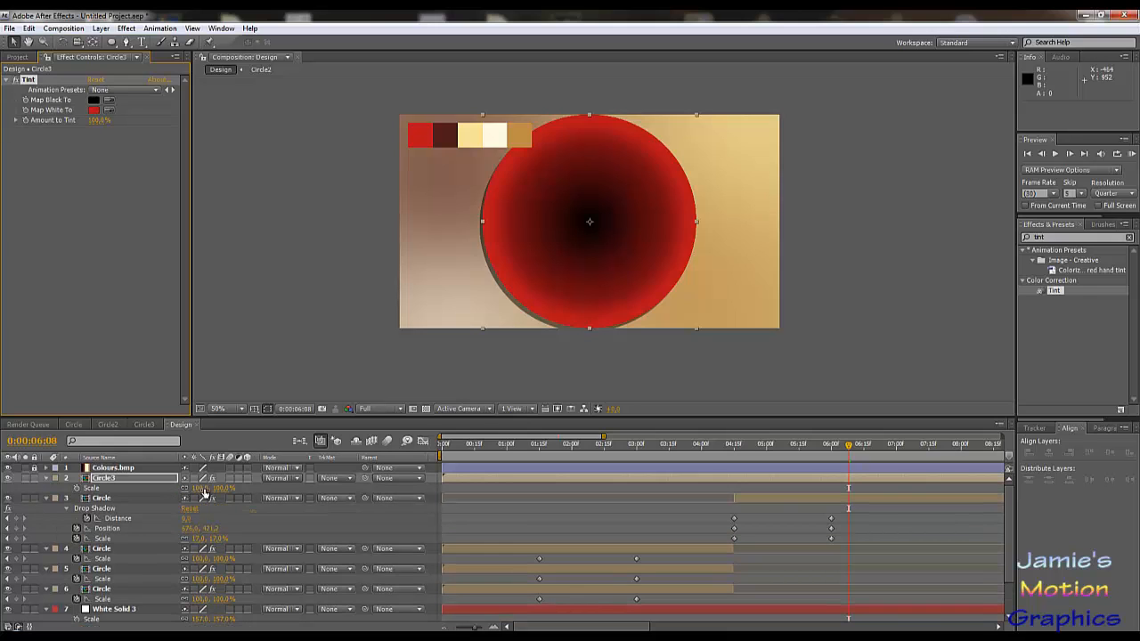
pyautogui.moveTo(207, 492); pyautogui.dragTo(161, 493)
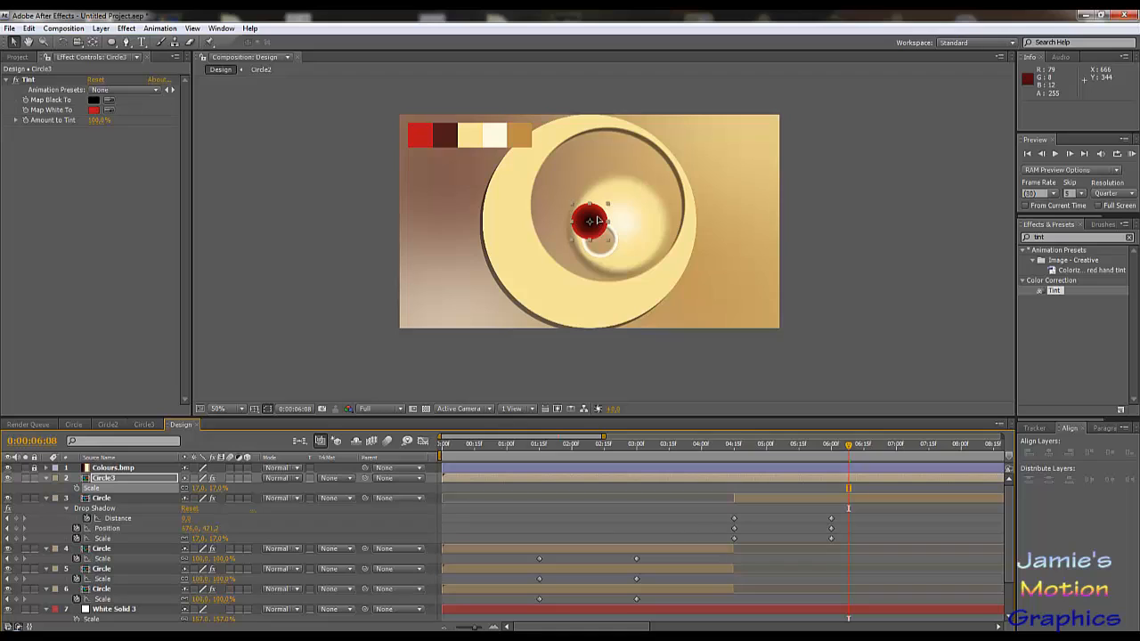
pyautogui.moveTo(599, 220); pyautogui.dragTo(358, 239)
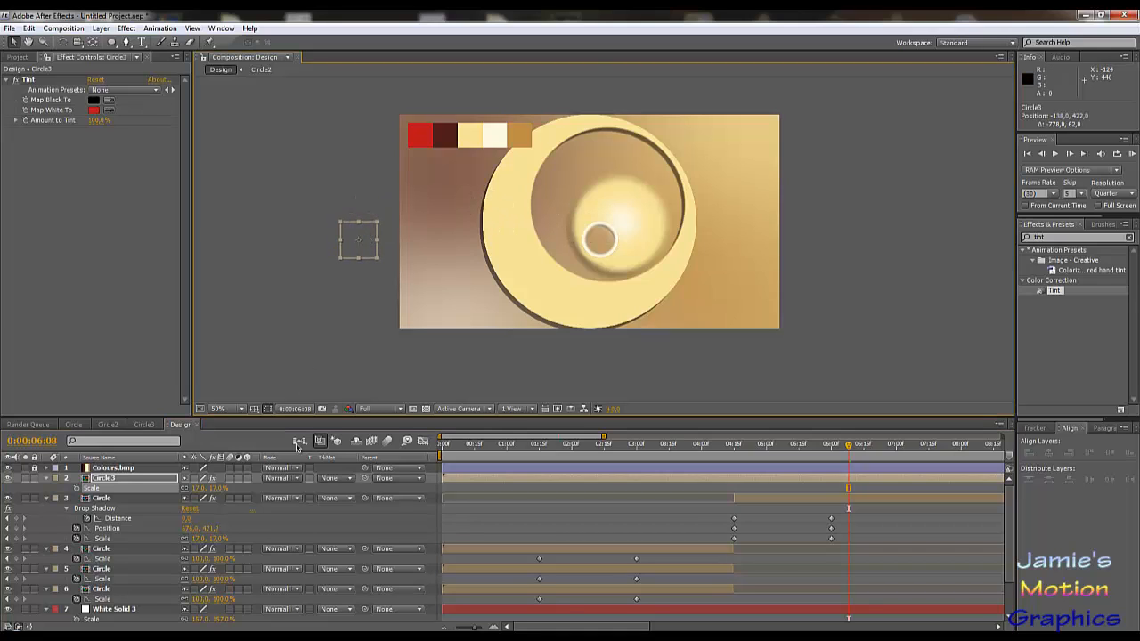
# - Reveal Circle3's Position property and set its first keyframe at 0:00:07:00
pyautogui.click(250, 528)
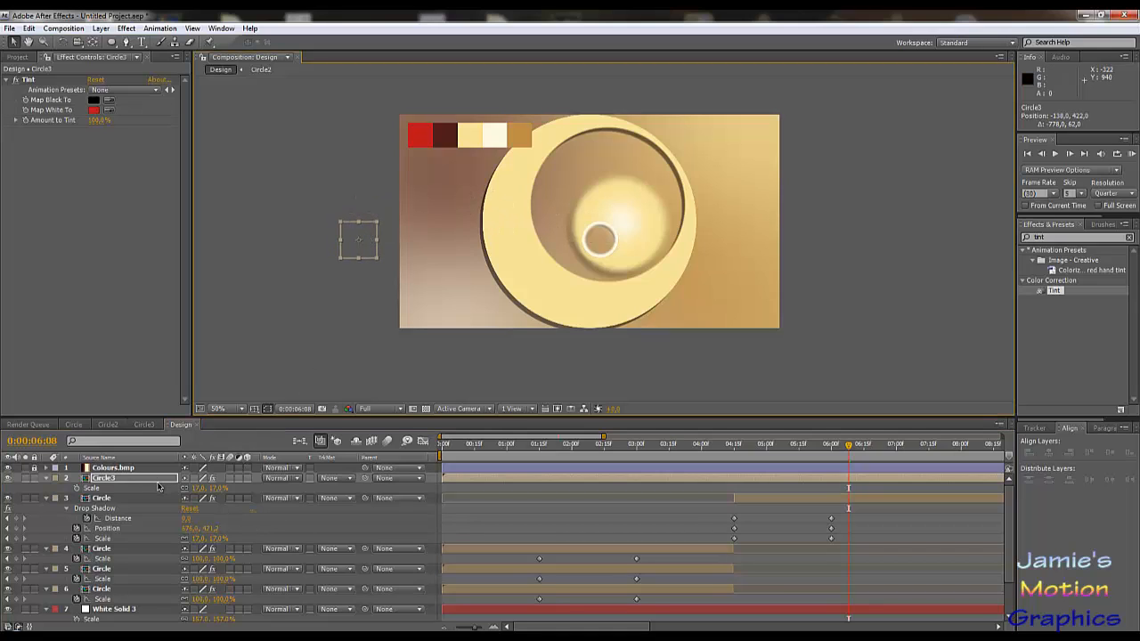
pyautogui.hotkey('alt', 'shift', 'p')
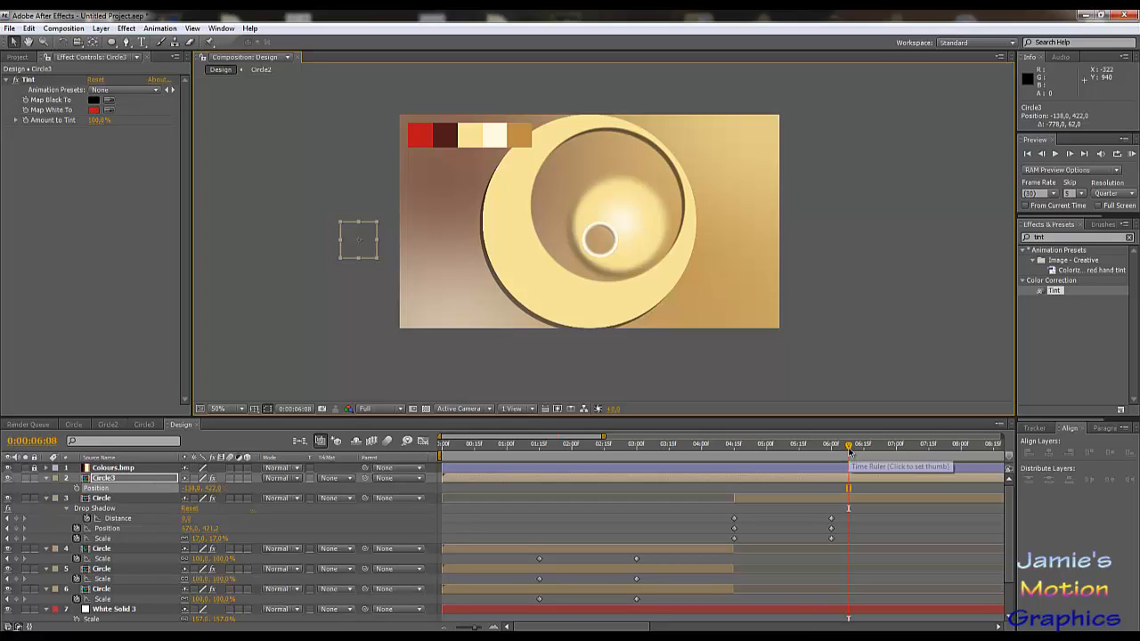
pyautogui.moveTo(849, 452); pyautogui.dragTo(897, 478)
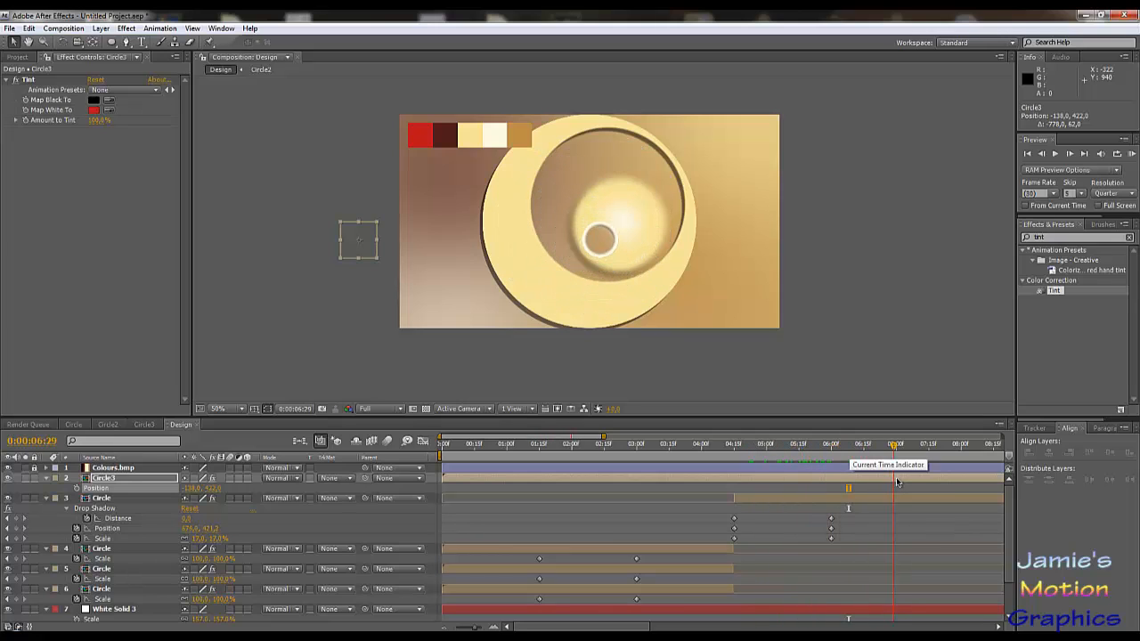
pyautogui.click(77, 489)
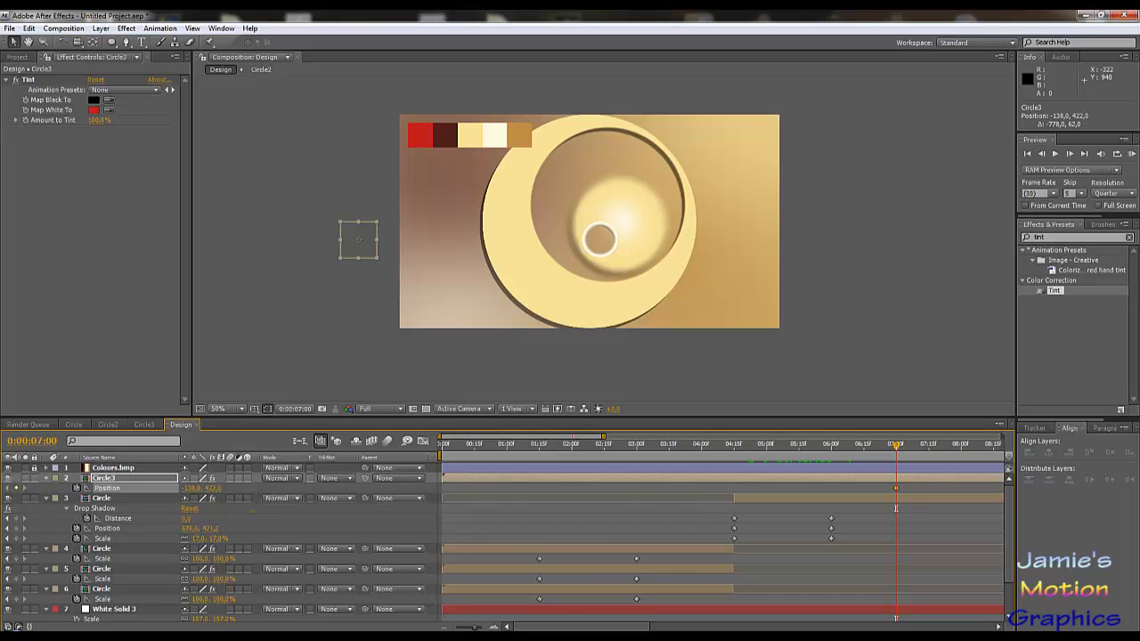
# - Keyframe Circle3's Position at 1382, 140 at 0:00:09:00 and lower the motion path's starting point to about -140, 614
pyautogui.moveTo(558, 628); pyautogui.dragTo(643, 627)
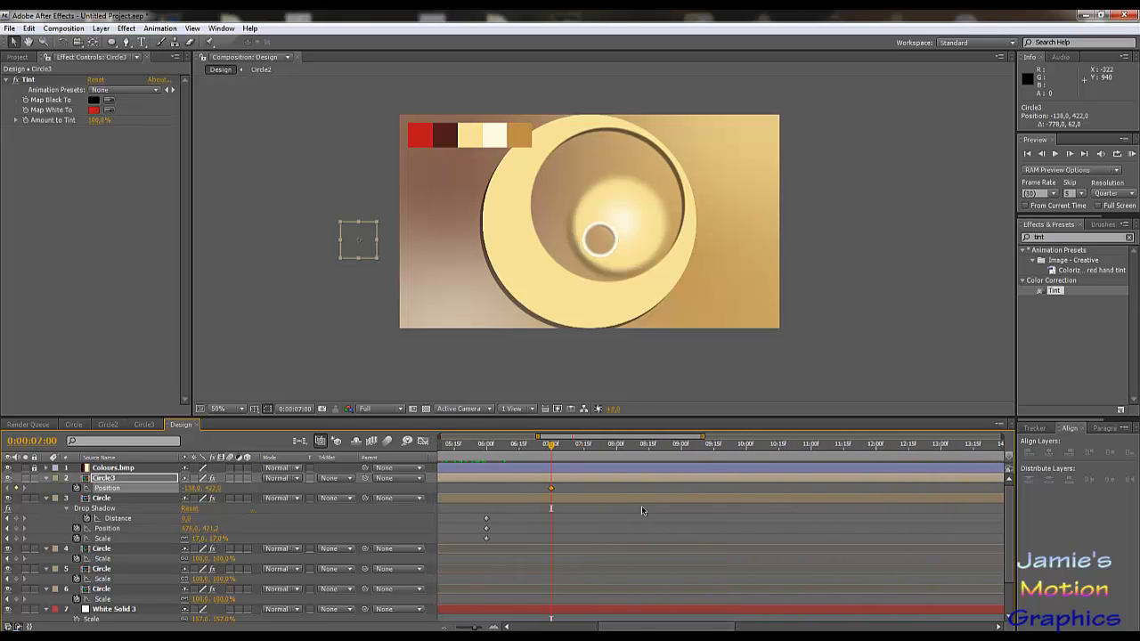
pyautogui.moveTo(554, 450); pyautogui.dragTo(680, 478)
pyautogui.moveTo(201, 489)
pyautogui.mouseDown()
pyautogui.moveTo(1089, 437)
pyautogui.moveTo(1030, 437)
pyautogui.mouseUp()
pyautogui.moveTo(216, 488); pyautogui.dragTo(114, 425)
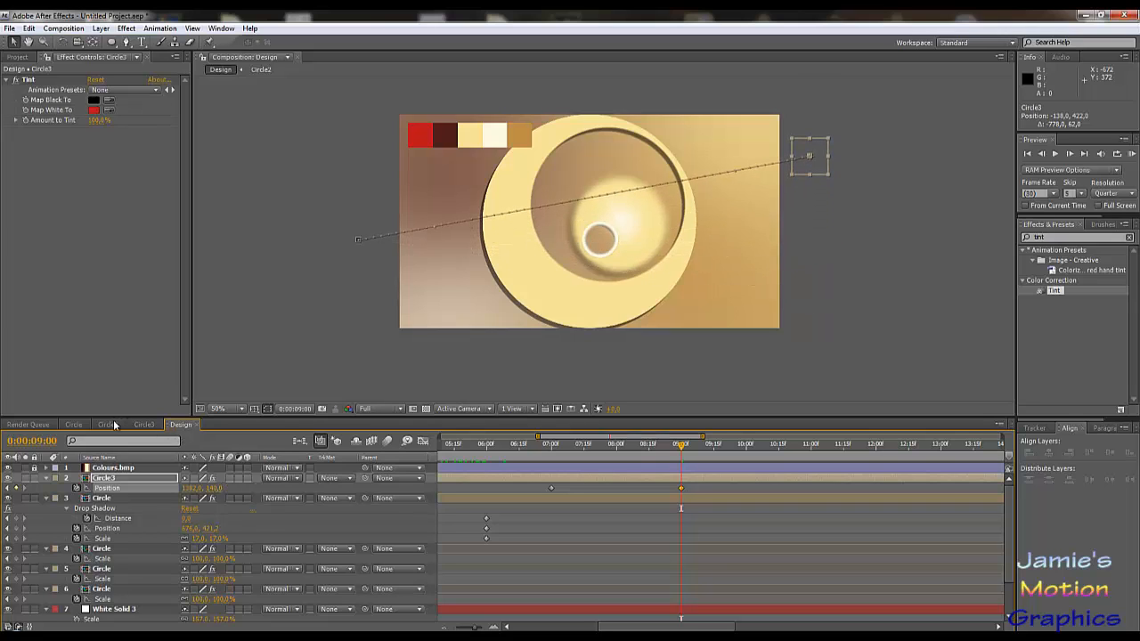
pyautogui.moveTo(358, 245); pyautogui.dragTo(357, 297)
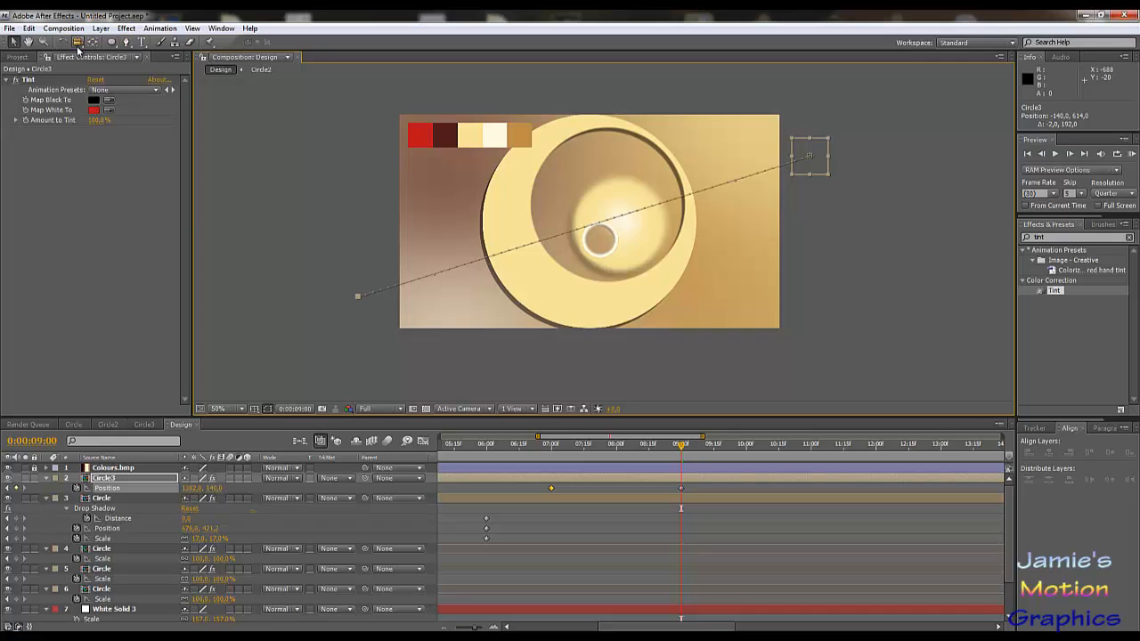
# - Try to convert the starting vertex of Circle3's motion path and bend the path upward, undoing the accidental background move
pyautogui.moveTo(125, 42); pyautogui.dragTo(165, 83)
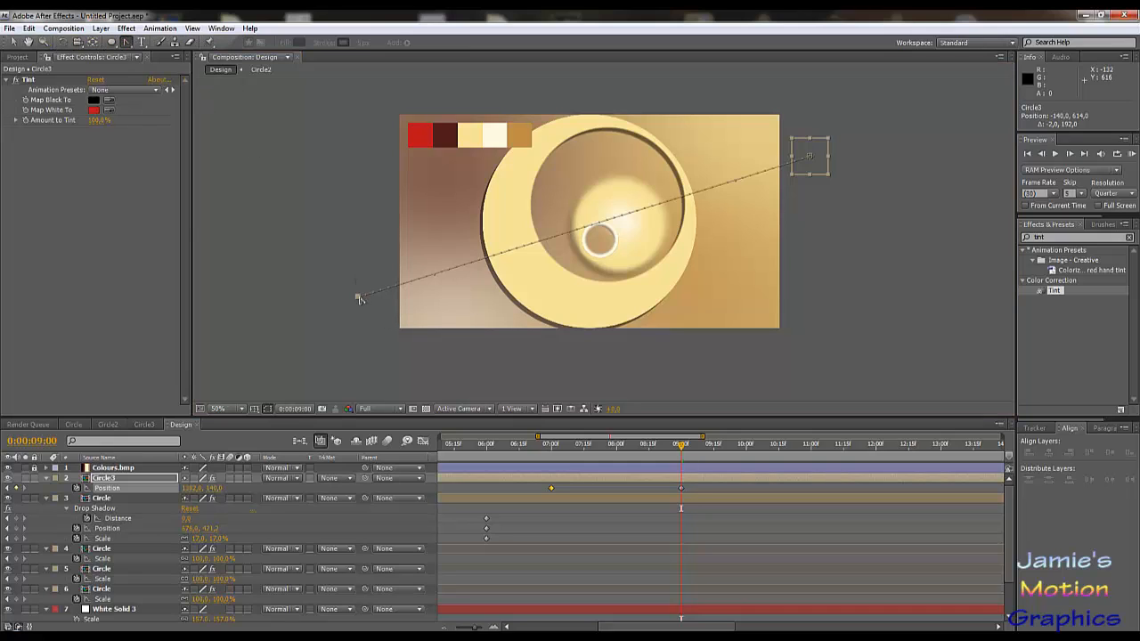
pyautogui.click(358, 298)
pyautogui.click(358, 298)
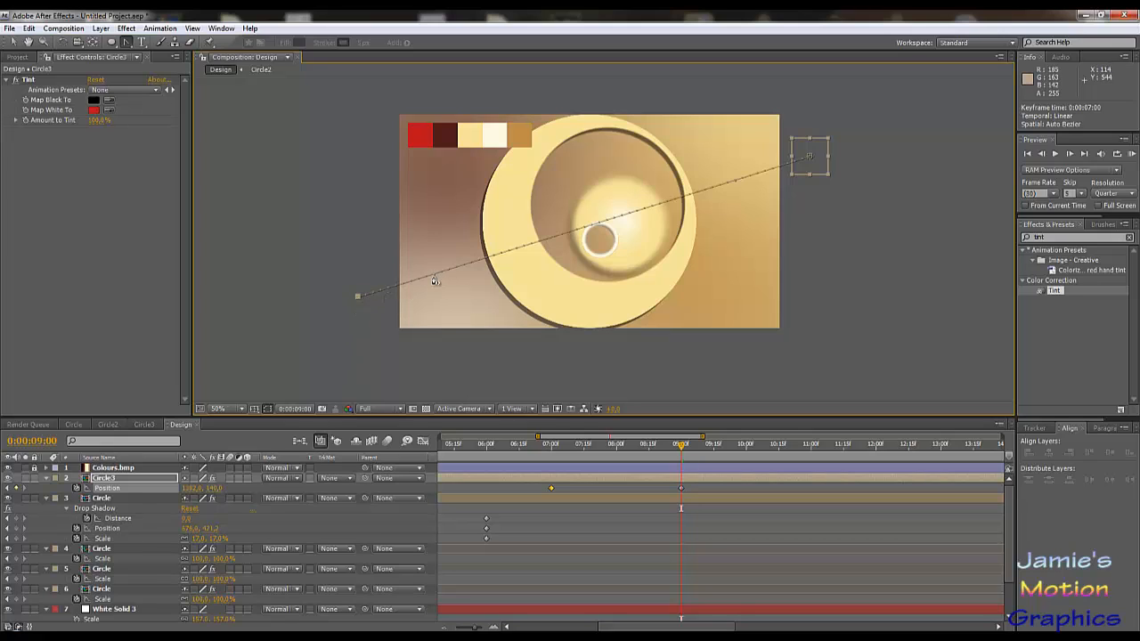
pyautogui.click(14, 42)
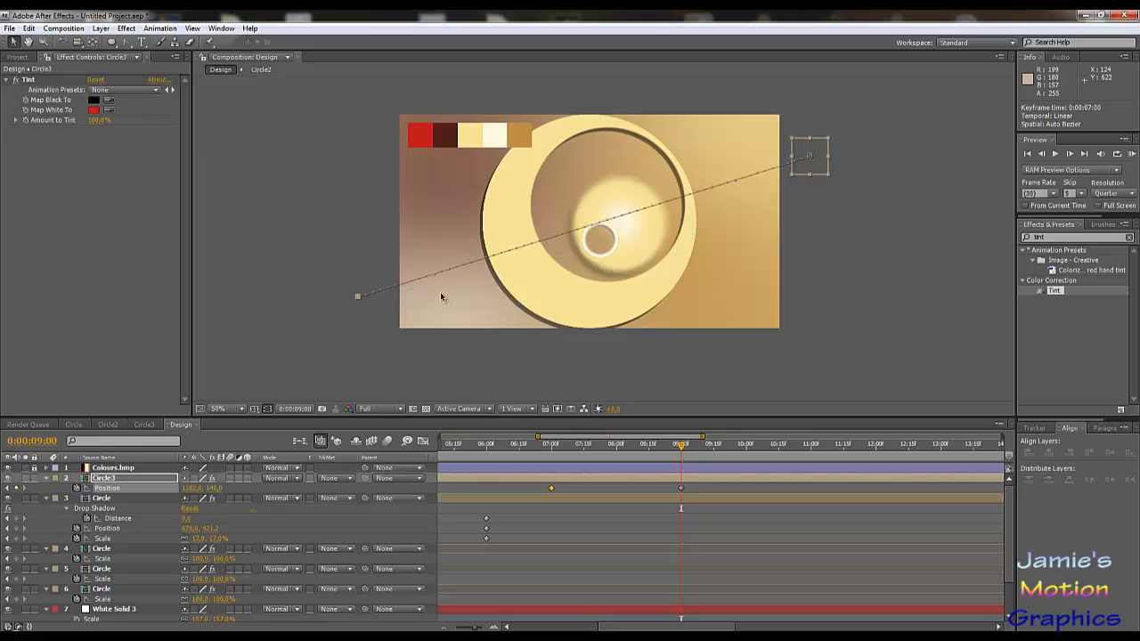
pyautogui.moveTo(436, 279); pyautogui.dragTo(433, 263)
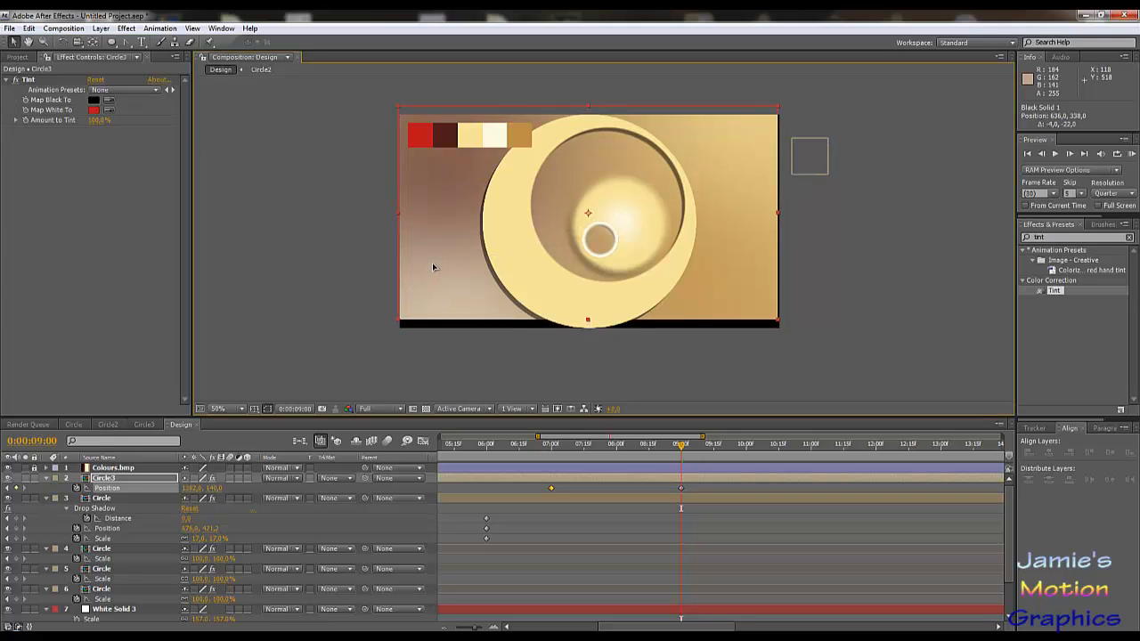
pyautogui.hotkey('ctrl', 'z')
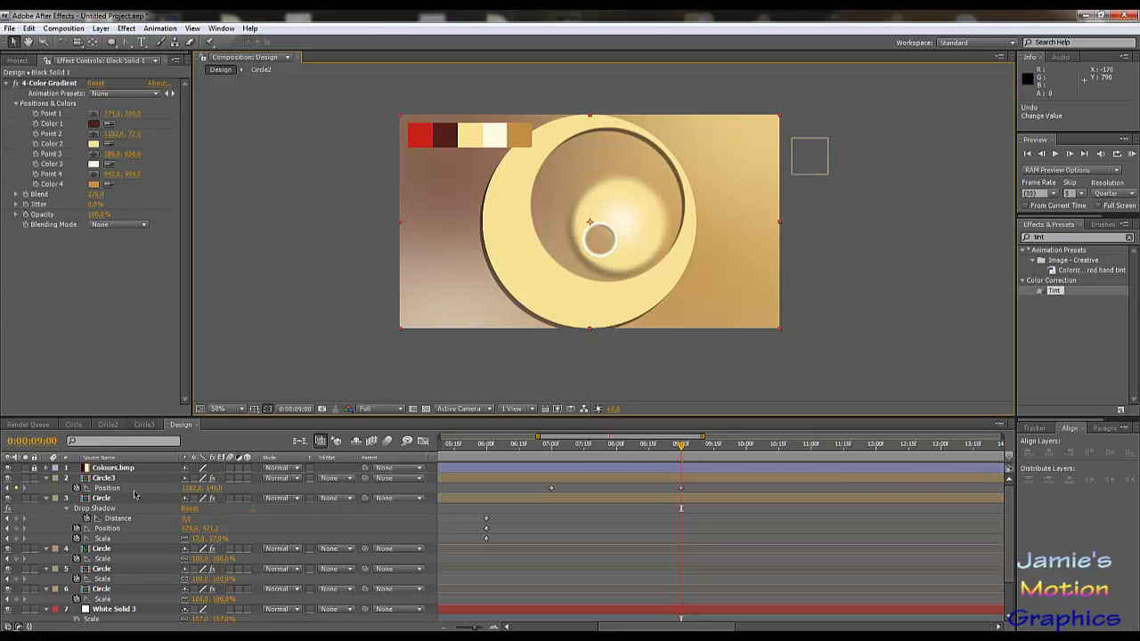
# - Lock every layer beneath Circle3, from the background Black Solid 1 up to the topmost Circle layer
pyautogui.scroll(-2, 126, 505)
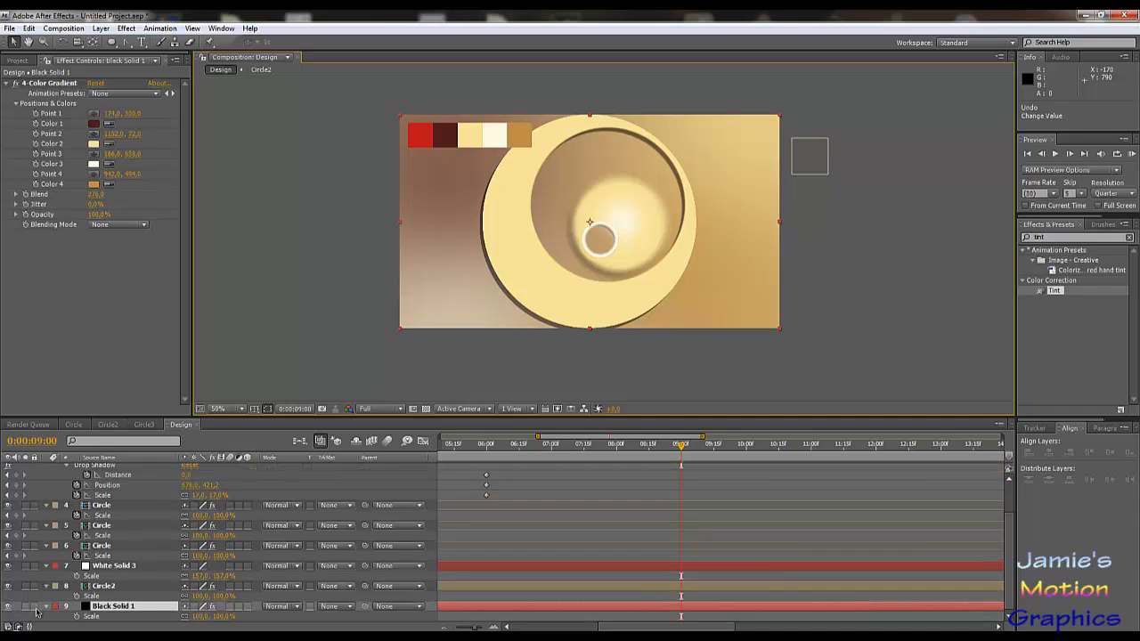
pyautogui.moveTo(35, 608); pyautogui.dragTo(36, 489)
pyautogui.scroll(2, 42, 506)
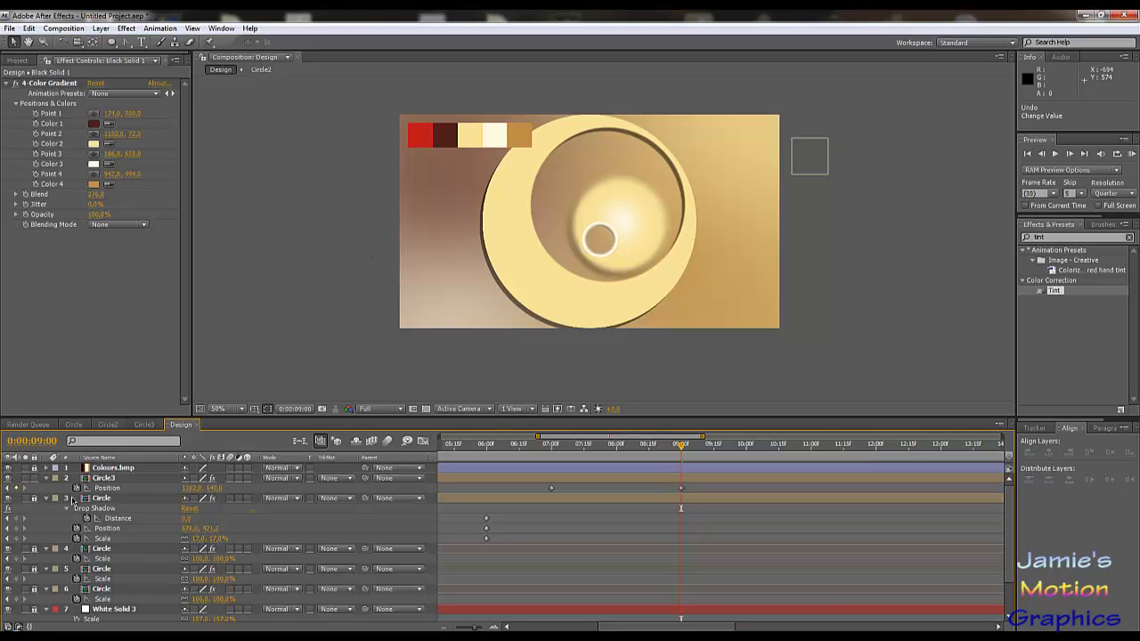
# - Collapse the expanded properties of all the locked layers beneath Circle3
pyautogui.click(48, 499)
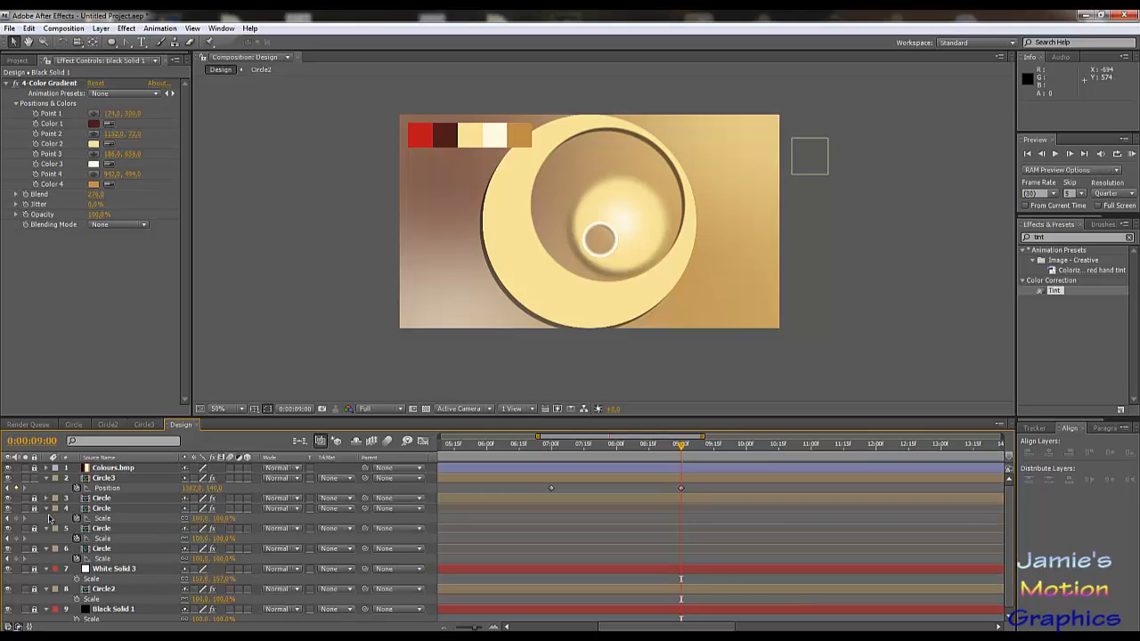
pyautogui.click(47, 509)
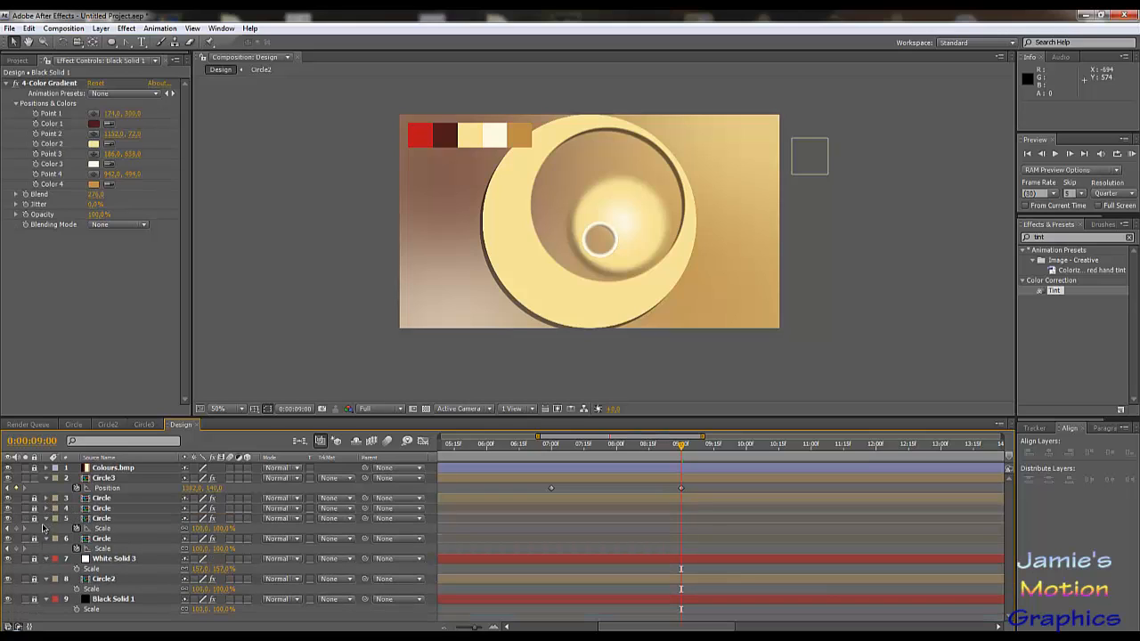
pyautogui.click(46, 518)
pyautogui.click(46, 529)
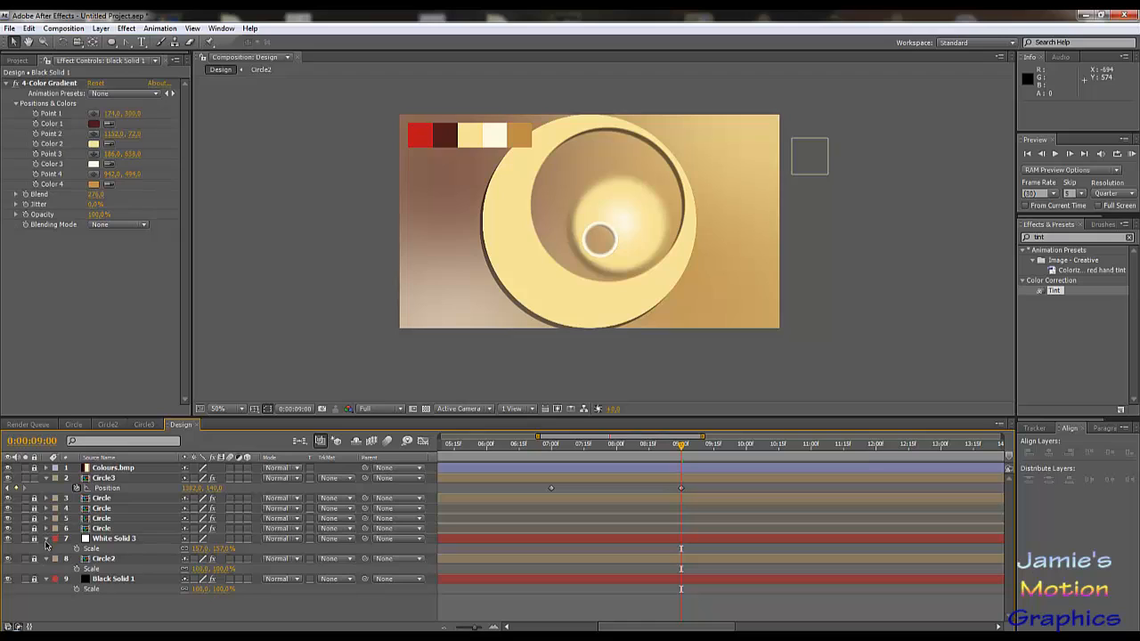
pyautogui.click(47, 539)
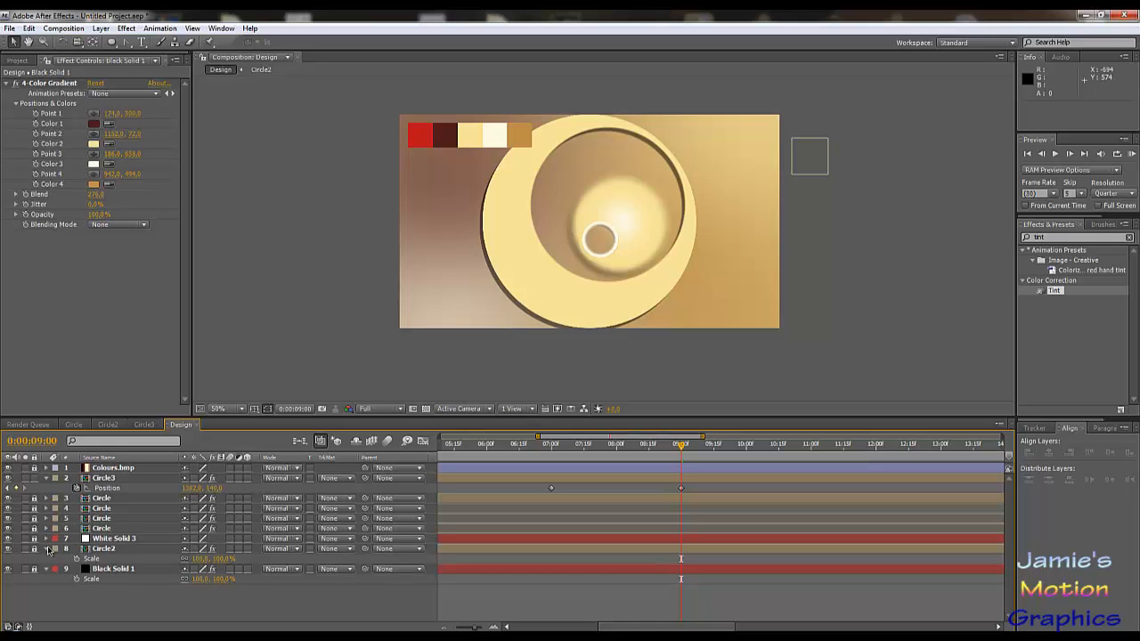
pyautogui.click(48, 549)
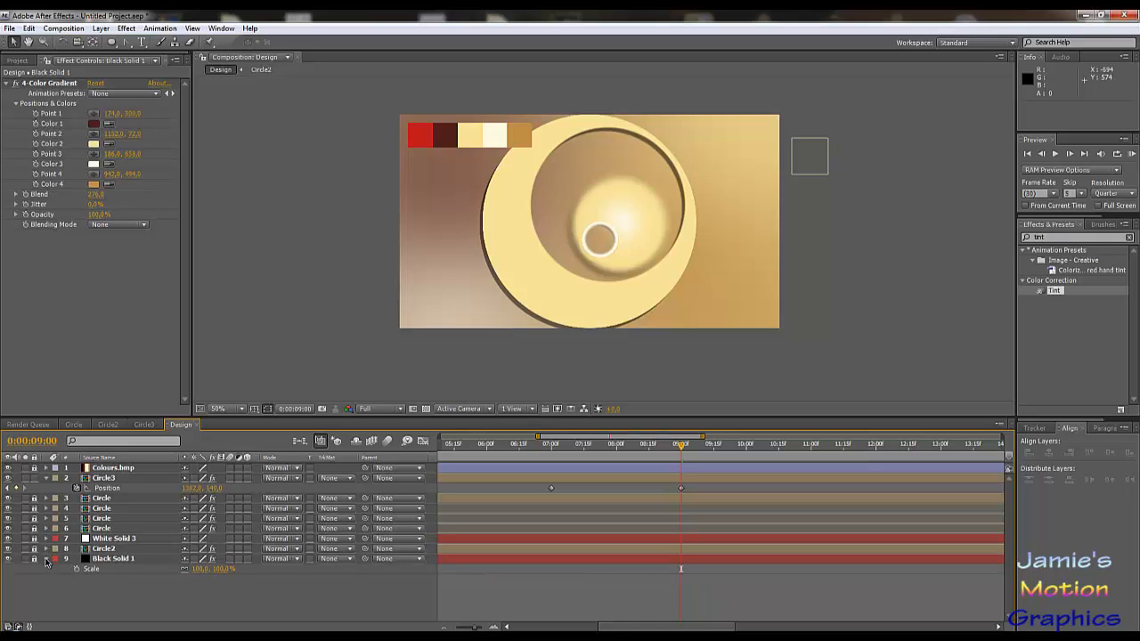
pyautogui.click(47, 559)
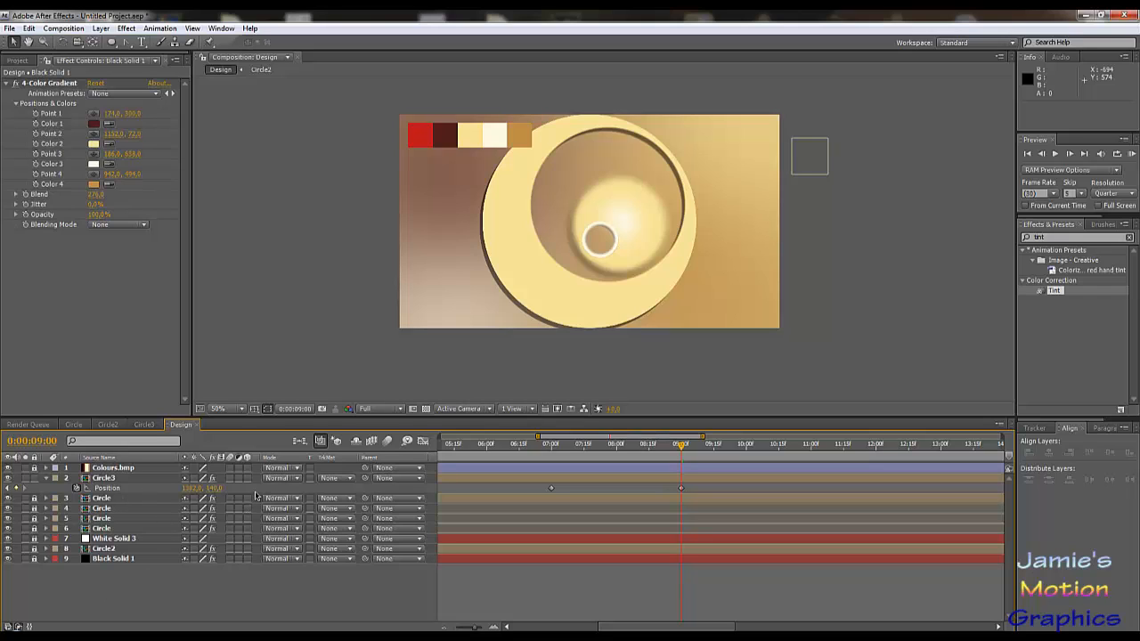
# - Select Circle3's Position property and curve its motion path upward by moving the starting point's handle to about 377, 239
pyautogui.click(105, 488)
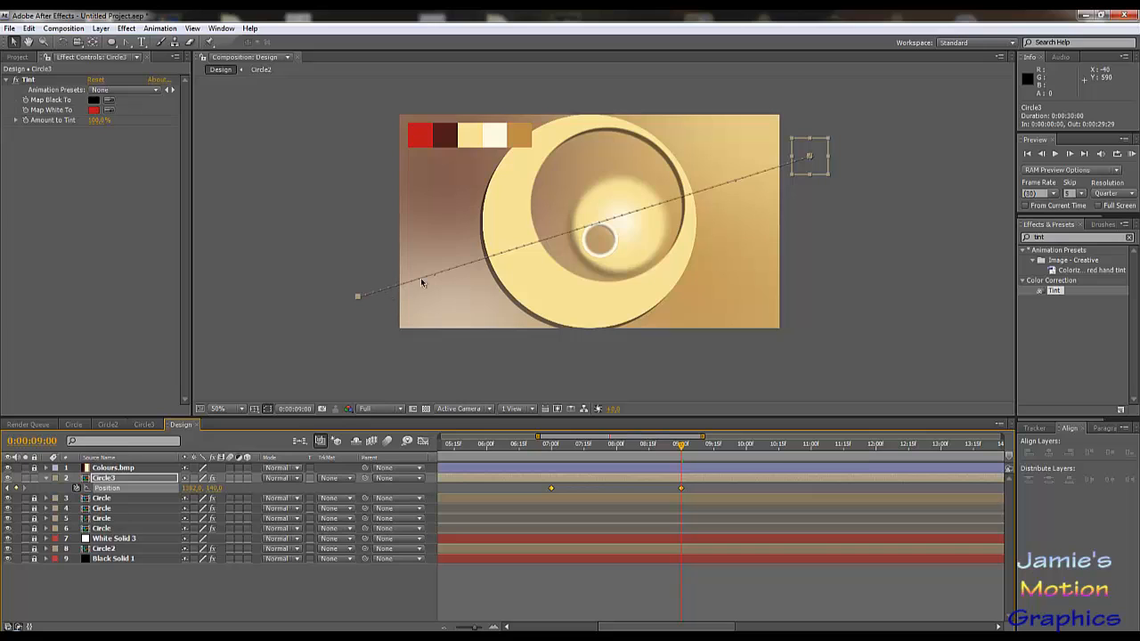
pyautogui.scroll(1, 431, 294)
pyautogui.scroll(-1, 364, 300)
pyautogui.moveTo(287, 321); pyautogui.dragTo(517, 294)
pyautogui.scroll(1, 660, 257)
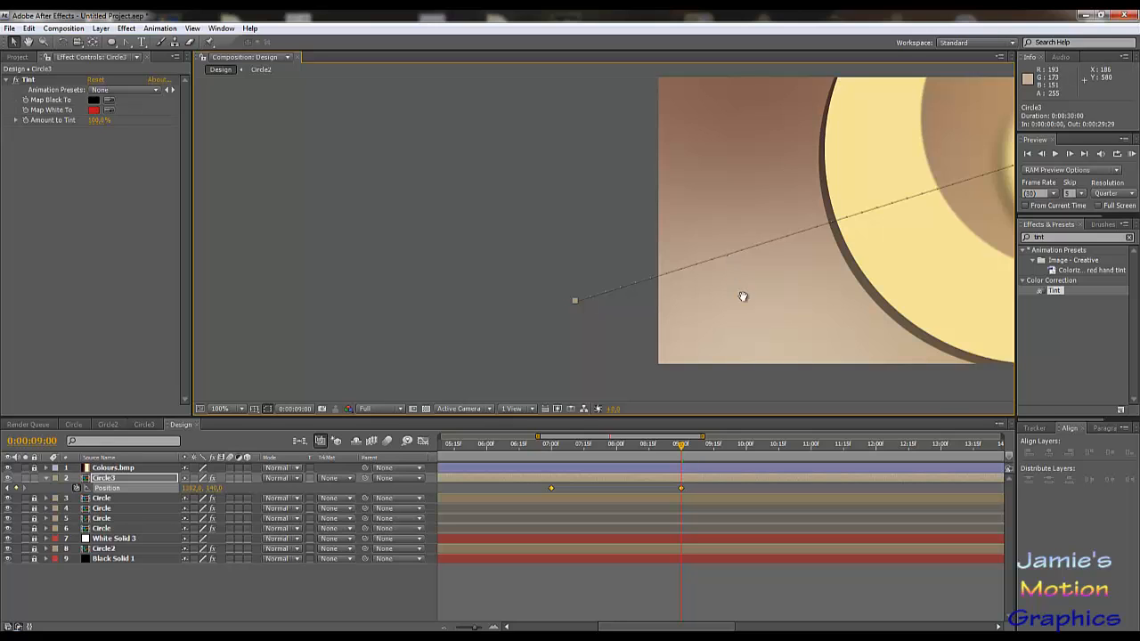
pyautogui.moveTo(741, 298); pyautogui.dragTo(742, 136)
pyautogui.scroll(-1, 738, 208)
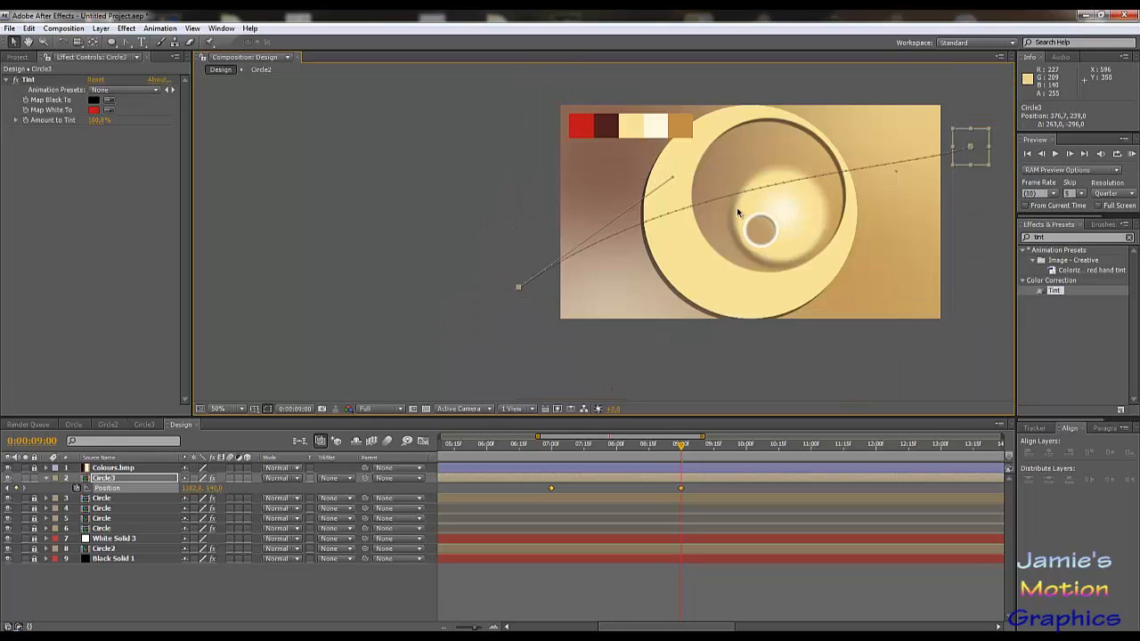
pyautogui.moveTo(737, 210); pyautogui.dragTo(673, 283)
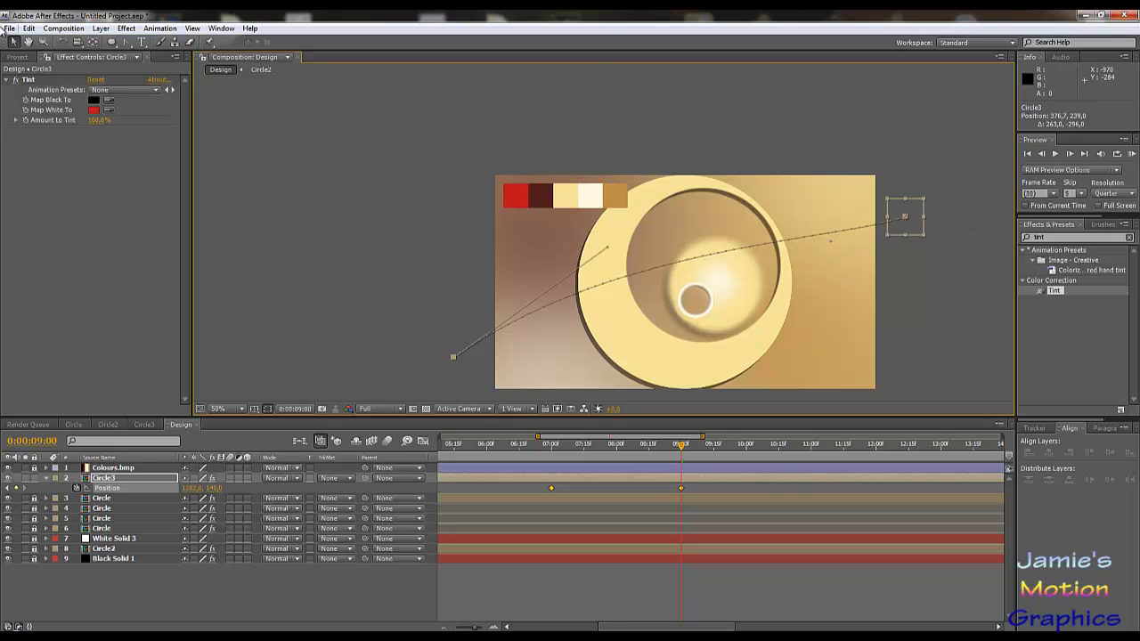
# - Try converting the motion path's end vertex to linear with both Position keyframes selected, and undo that interpolation change
pyautogui.click(125, 43)
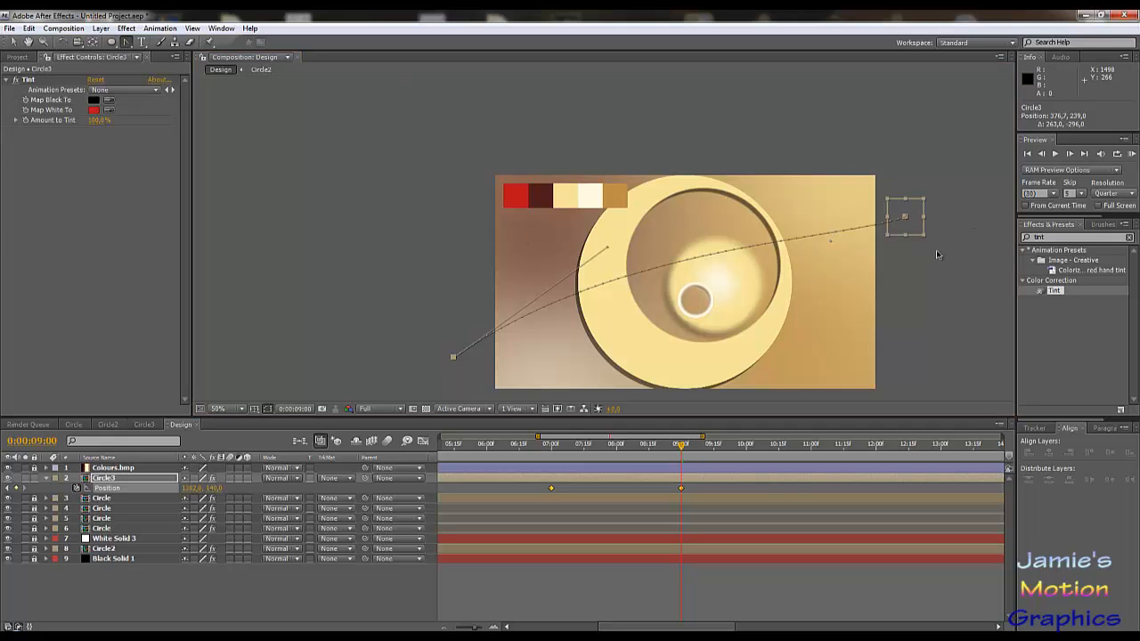
pyautogui.click(904, 218)
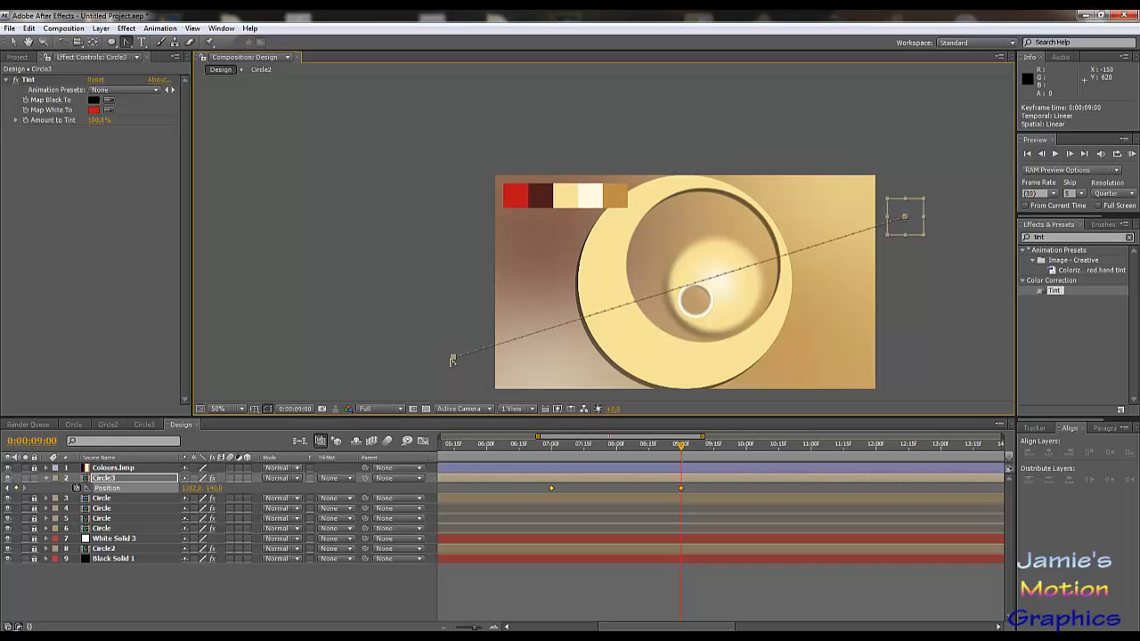
pyautogui.hotkey('ctrl', 'z')
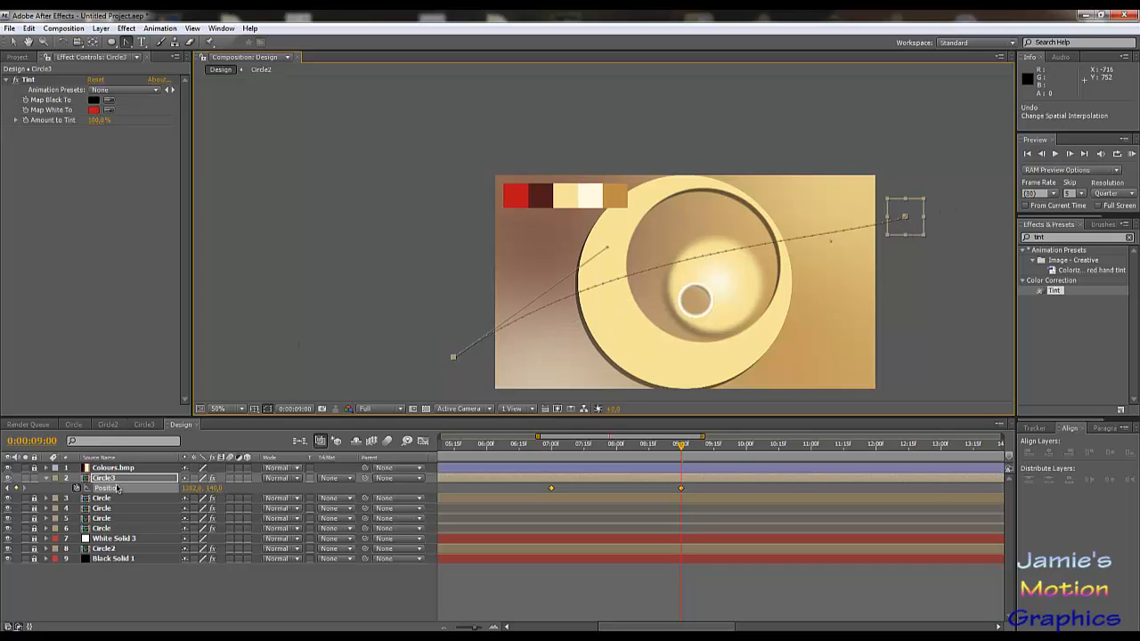
# - Select only Circle3's Position keyframe at 0:00:09:00 and convert its motion path vertex to linear
pyautogui.click(684, 491)
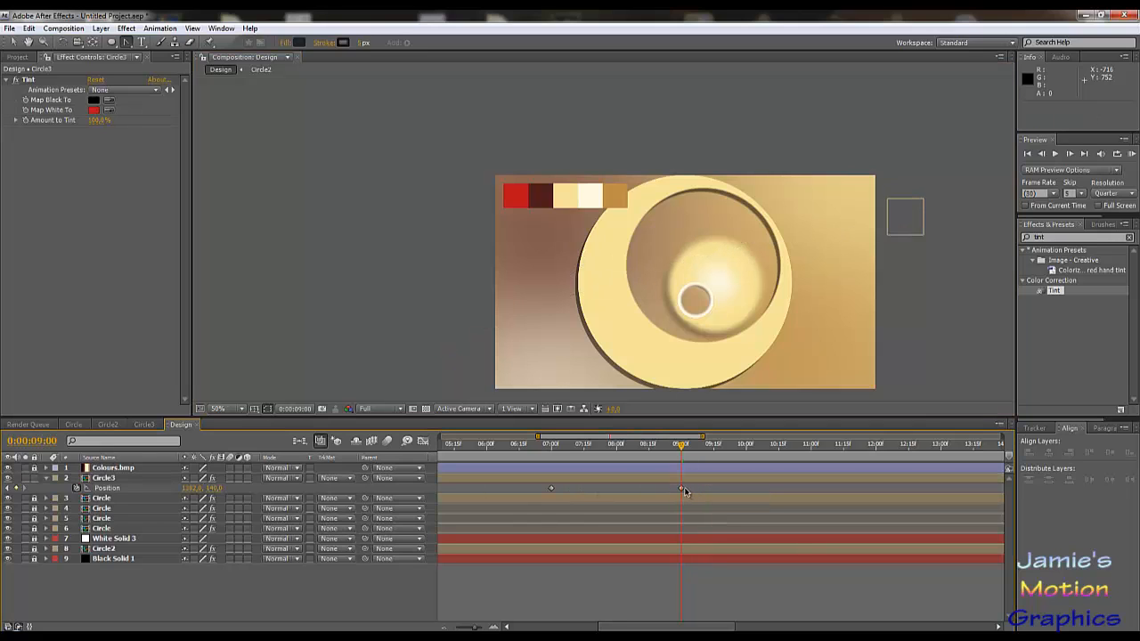
pyautogui.click(683, 489)
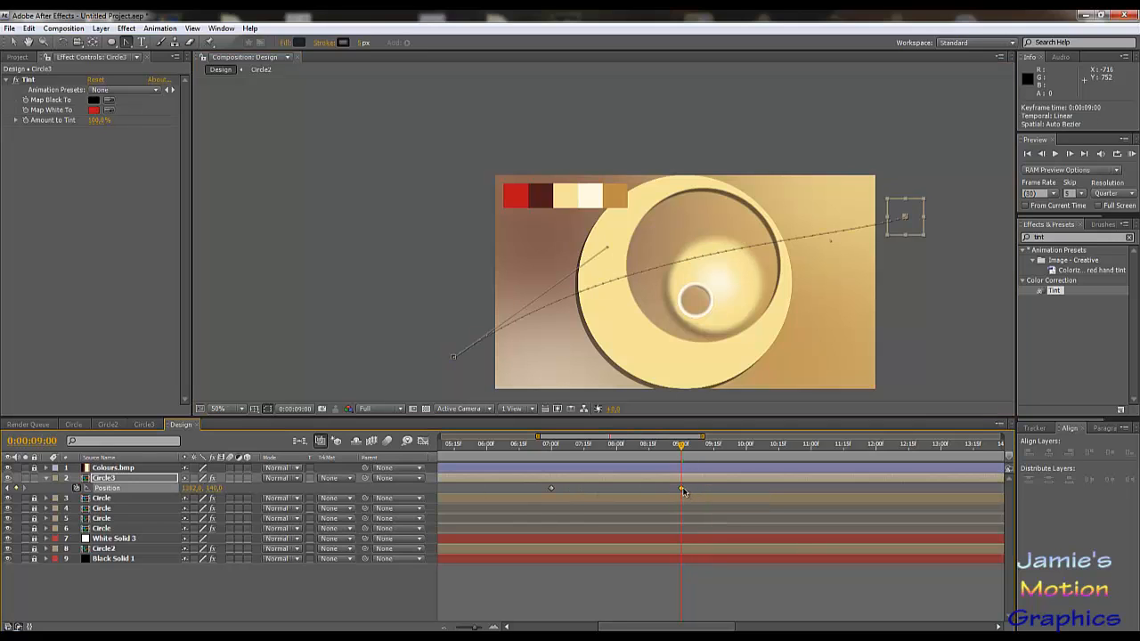
pyautogui.keyDown('ctrl'); pyautogui.click(906, 217); pyautogui.keyUp('ctrl')
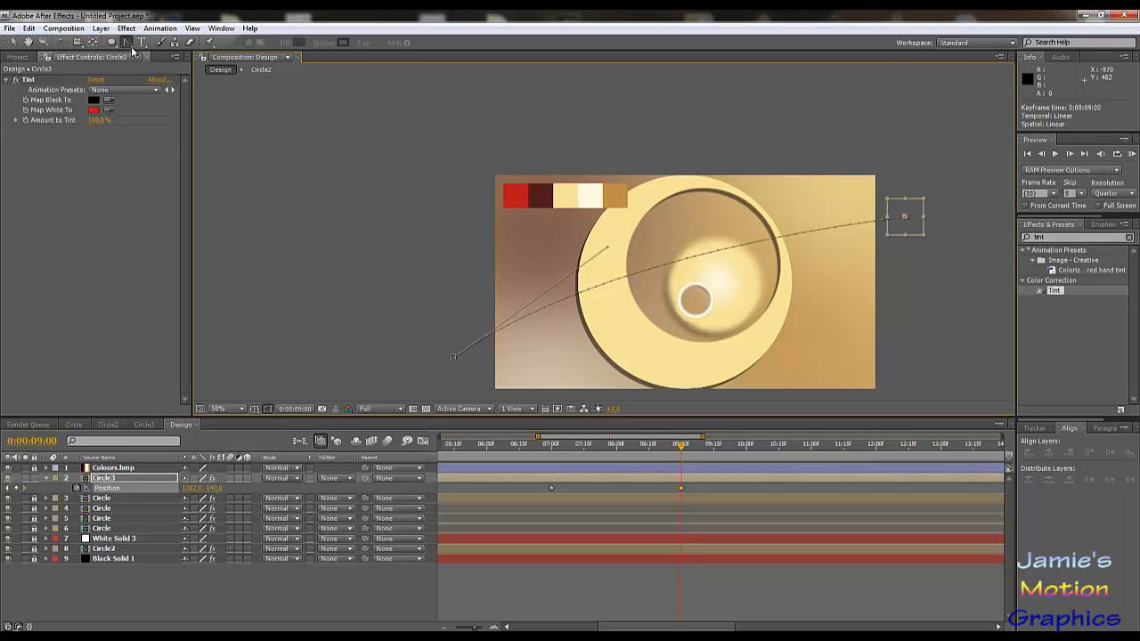
# - Extend the motion path's starting handle to about 581, 113 and scrub to 0:00:07:27 to check the circle's movement
pyautogui.click(13, 42)
pyautogui.moveTo(608, 250); pyautogui.dragTo(664, 192)
pyautogui.moveTo(664, 198); pyautogui.dragTo(668, 211)
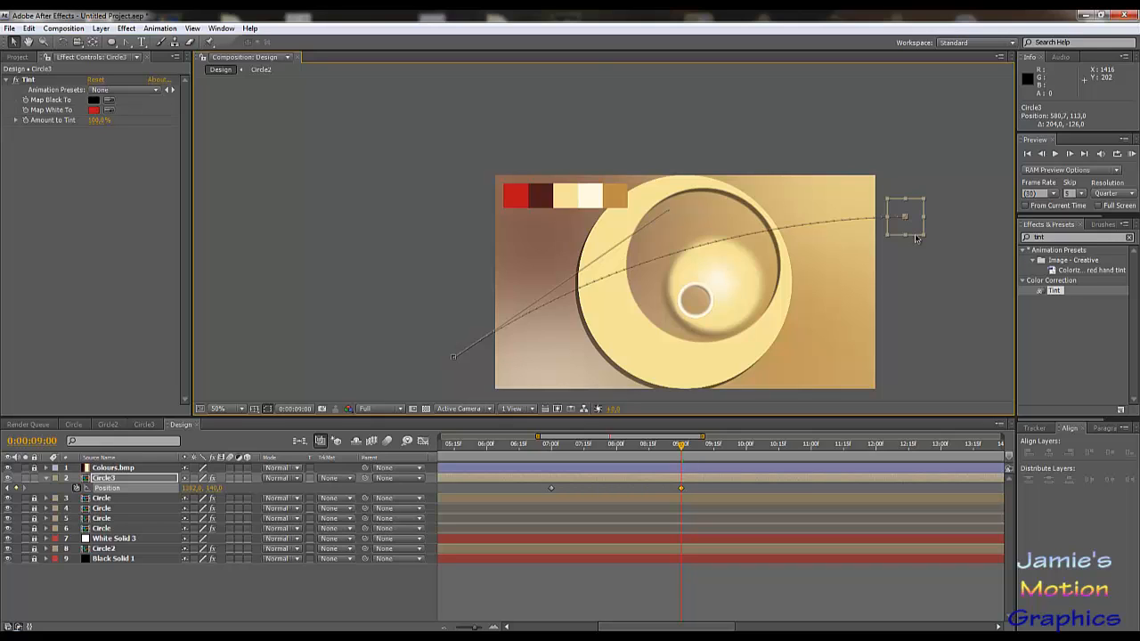
pyautogui.moveTo(549, 455); pyautogui.dragTo(611, 472)
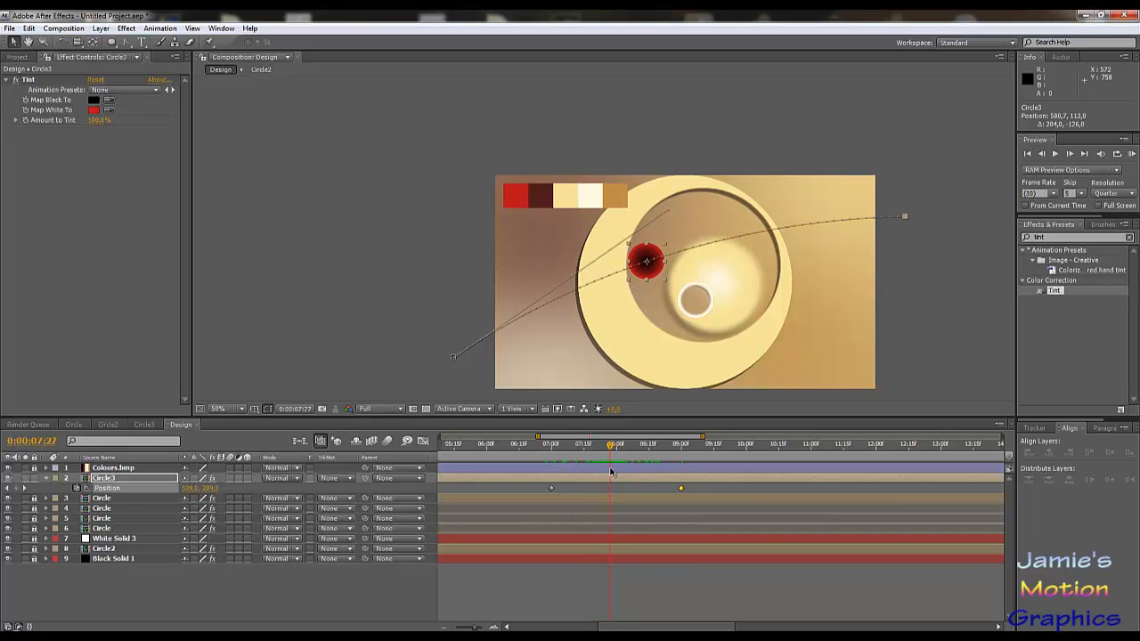
# - Duplicate Circle3 and set the duplicate's Tint Map White To colour to the palette's dark brown, sampled from the swatches
pyautogui.click(132, 481)
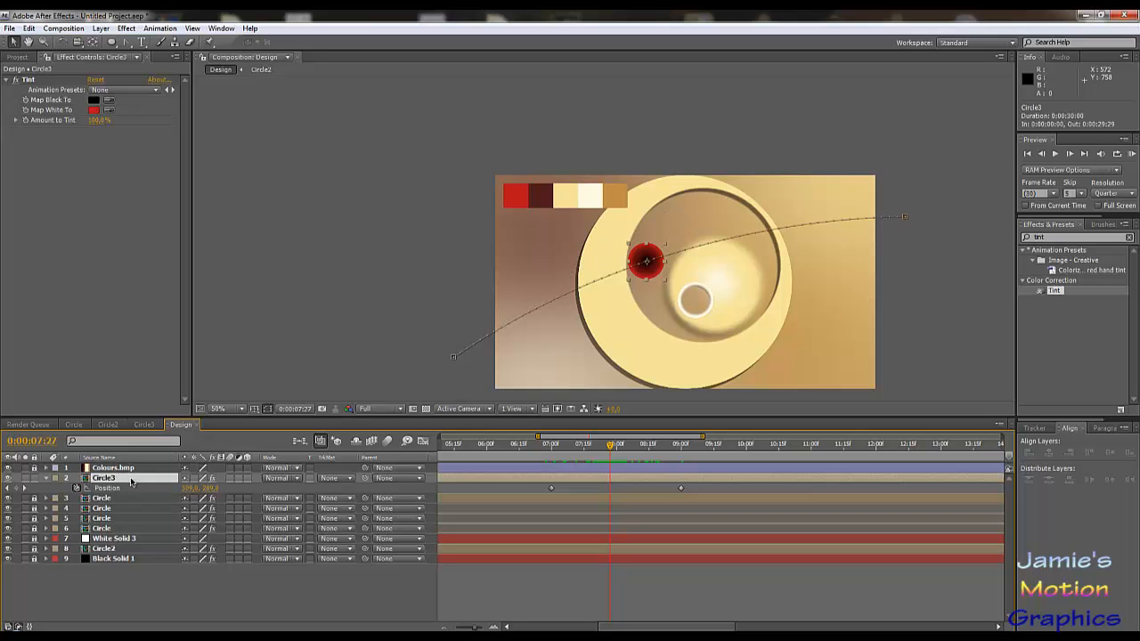
pyautogui.hotkey('ctrl', 'd')
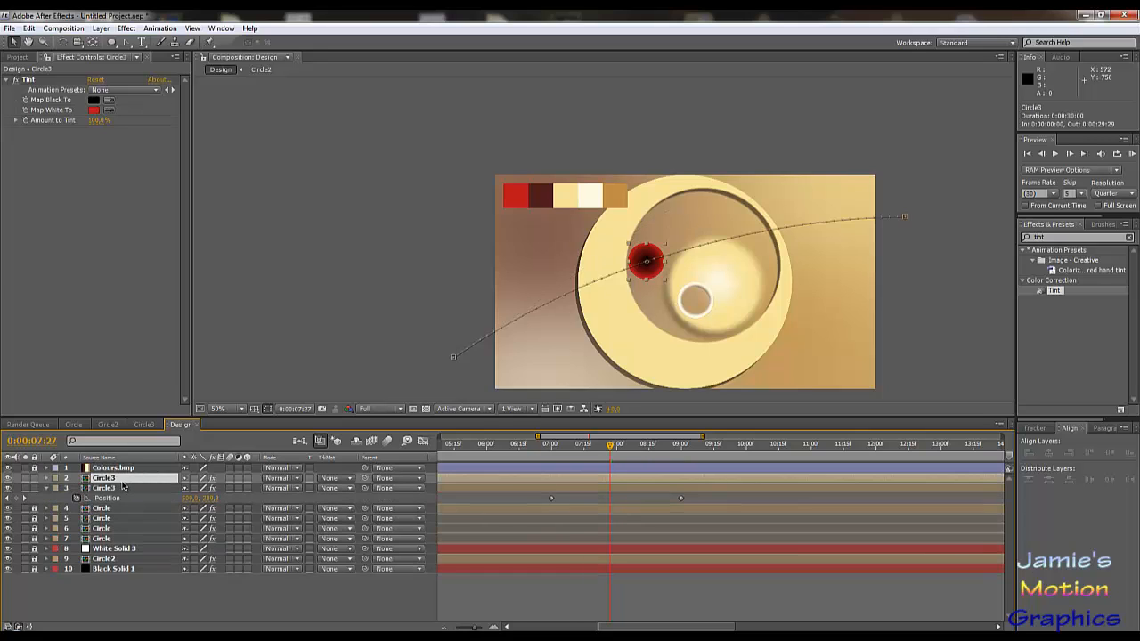
pyautogui.click(109, 110)
pyautogui.click(546, 193)
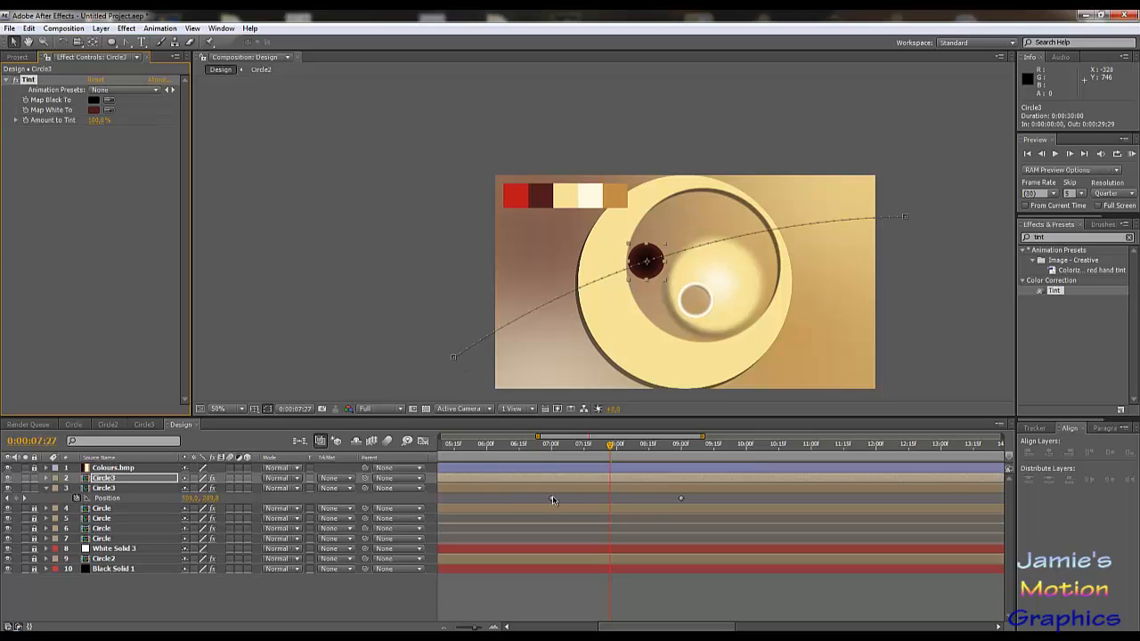
# - Reverse the original red Circle3's motion path, placing its 0:00:07:00 point at about 1340, 554 and its 0:00:09:00 point at about -110, 204
pyautogui.click(552, 499)
pyautogui.moveTo(454, 359); pyautogui.dragTo(894, 343)
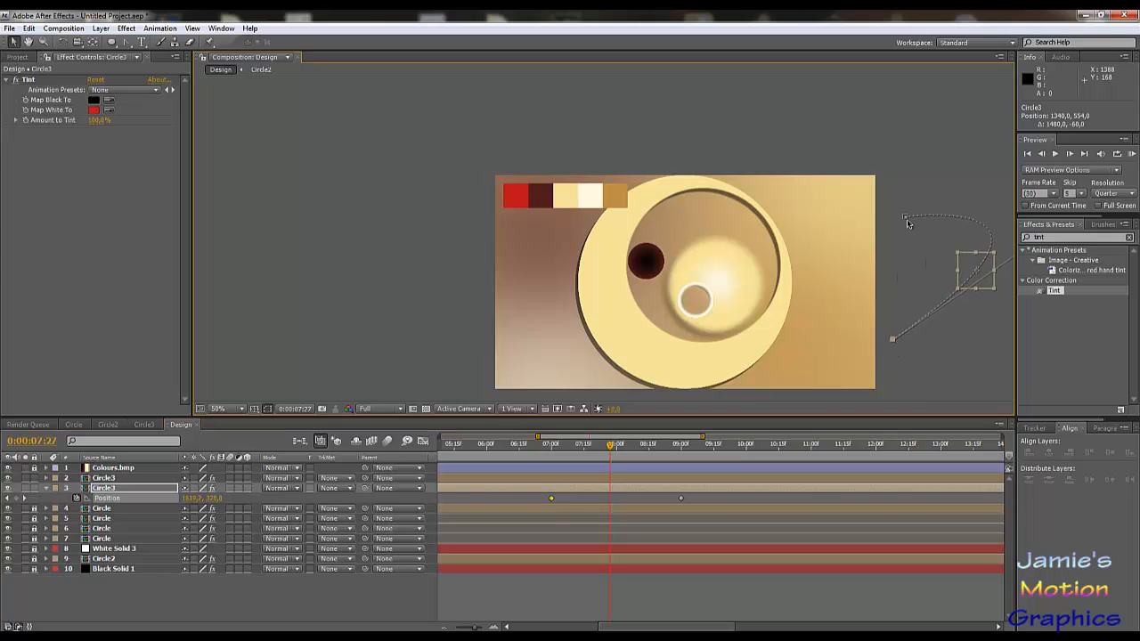
pyautogui.moveTo(907, 219); pyautogui.dragTo(741, 234)
pyautogui.moveTo(593, 260); pyautogui.dragTo(462, 240)
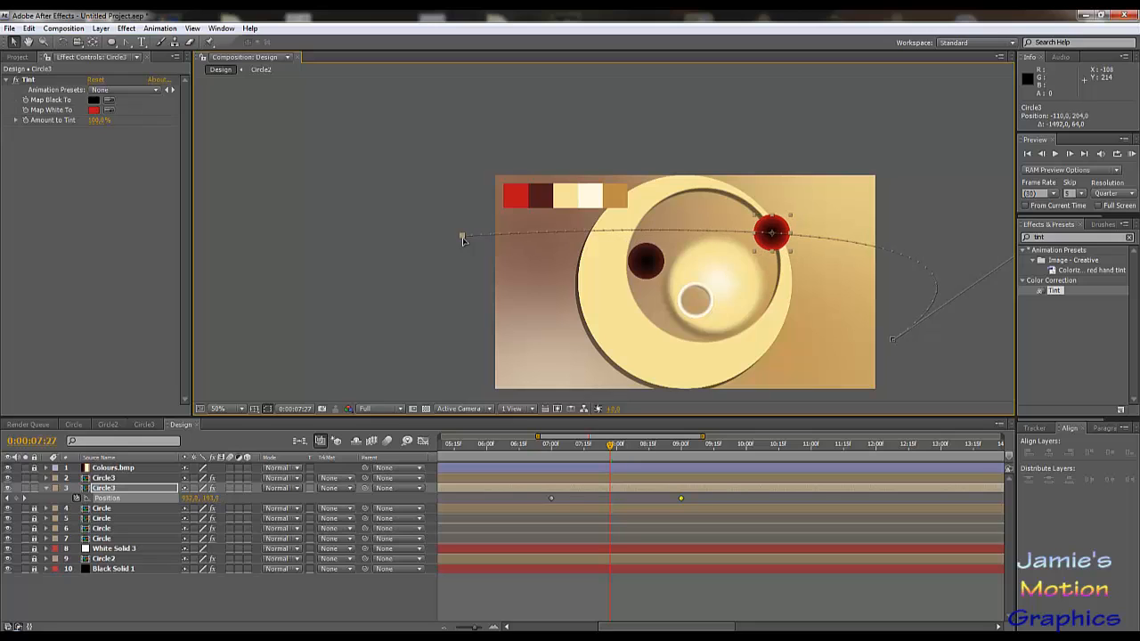
# - Pull the red Circle3's starting path handle back inside the frame and lower the starting point to about 1332, 704
pyautogui.moveTo(942, 313); pyautogui.dragTo(822, 326)
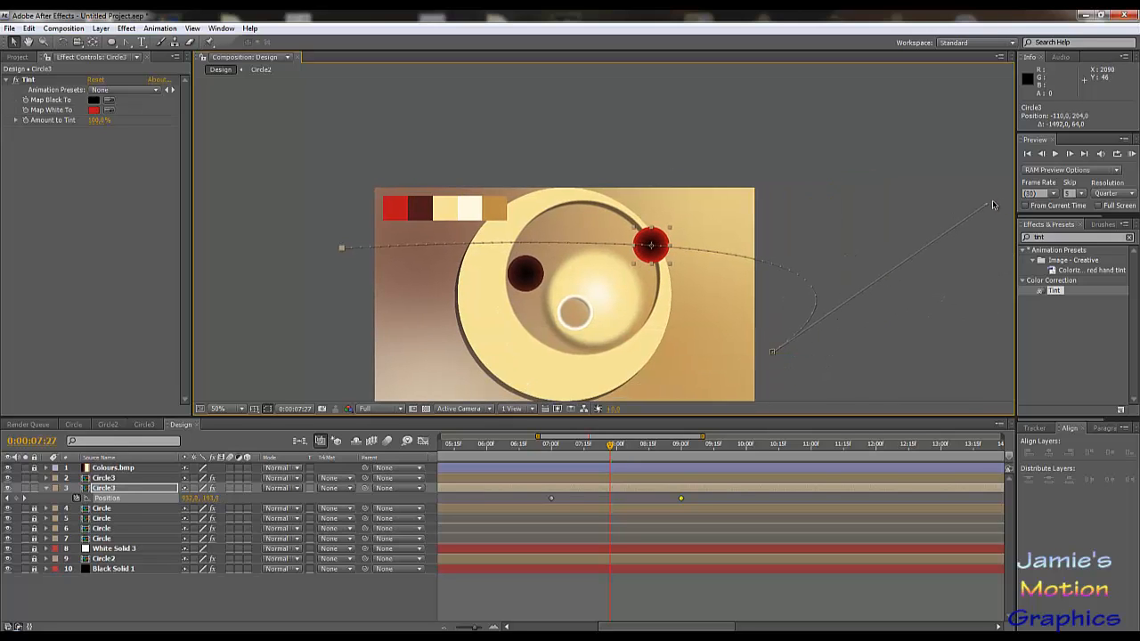
pyautogui.moveTo(986, 207); pyautogui.dragTo(656, 225)
pyautogui.moveTo(772, 351); pyautogui.dragTo(772, 398)
pyautogui.scroll(-3, 775, 317)
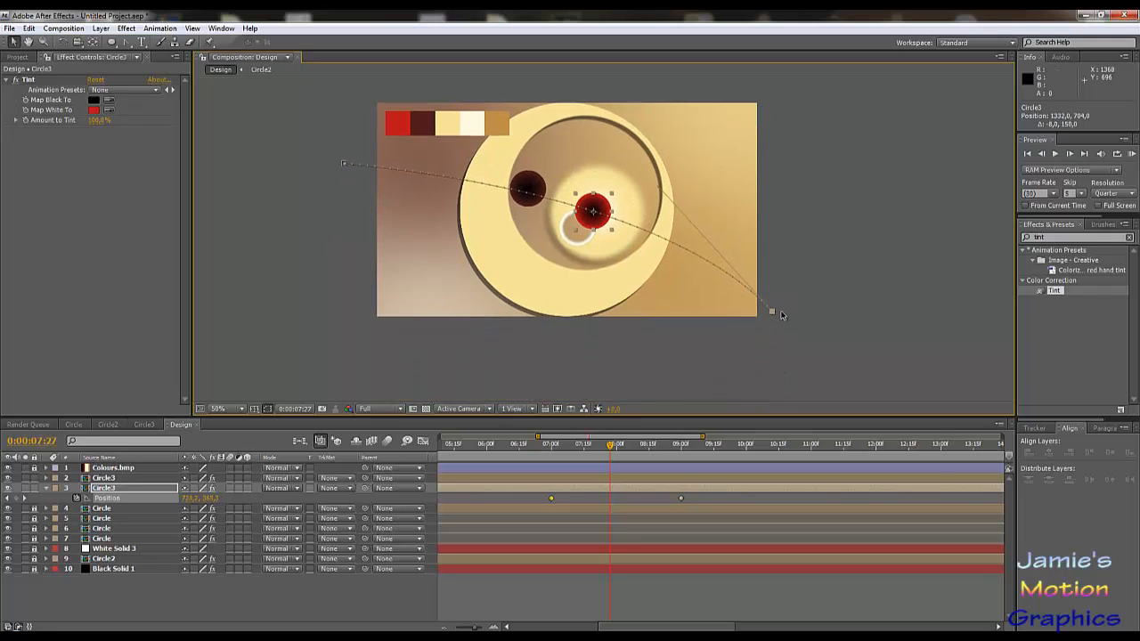
# - Refine the red Circle3's path endpoints, placing the start at about 1342, 722 and the end at about -98, 68
pyautogui.moveTo(771, 312); pyautogui.dragTo(774, 318)
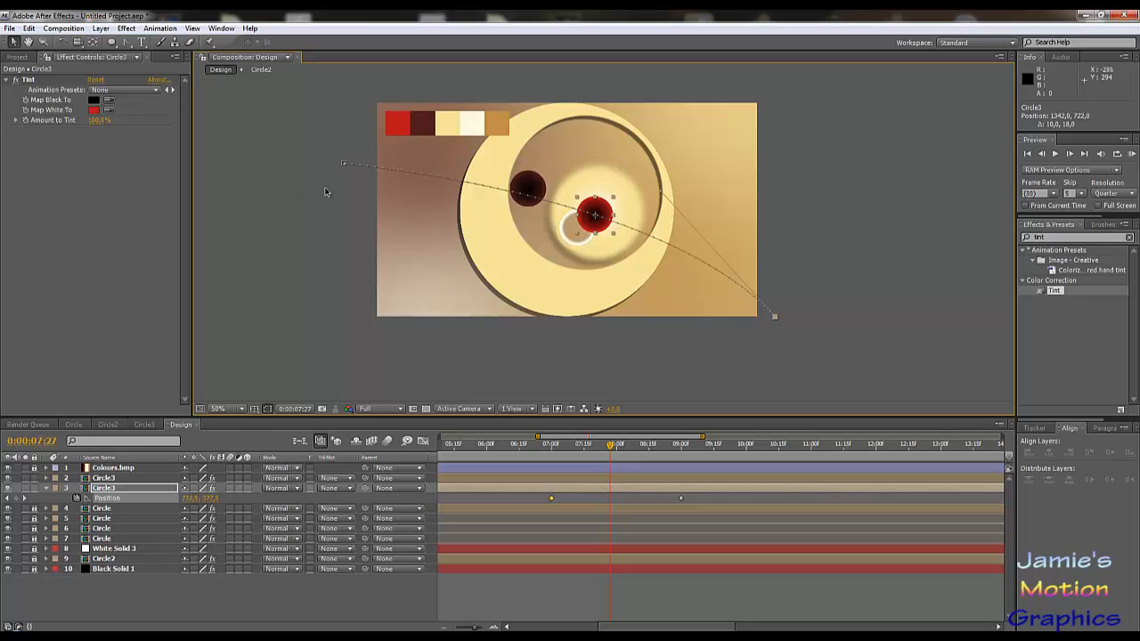
pyautogui.moveTo(345, 164); pyautogui.dragTo(377, 152)
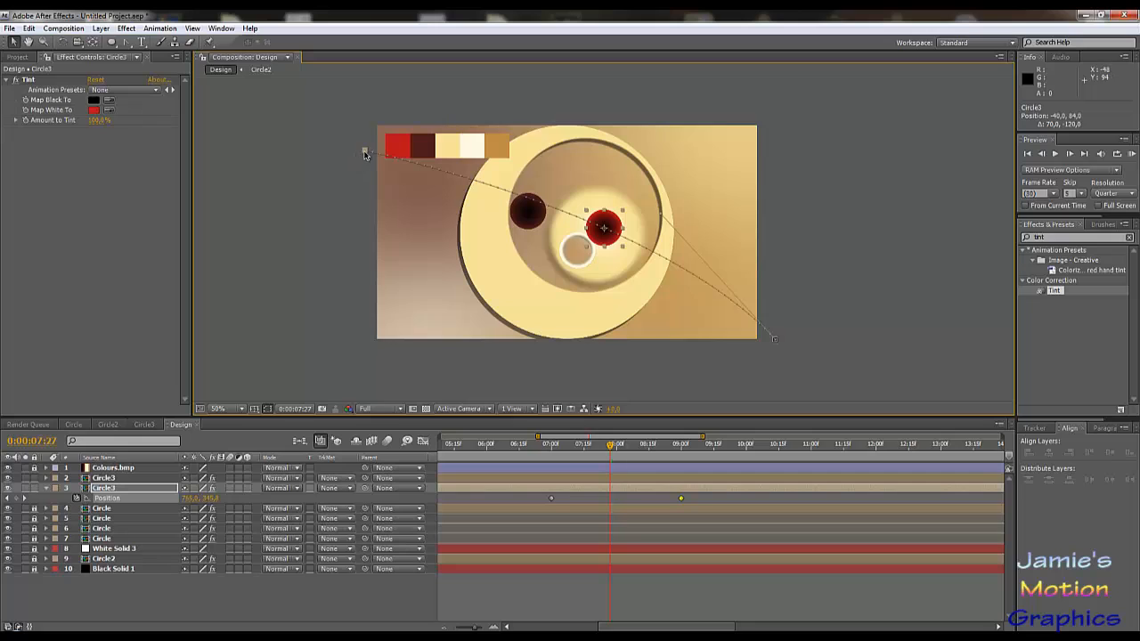
pyautogui.moveTo(365, 149)
pyautogui.mouseDown()
pyautogui.moveTo(255, 119)
pyautogui.moveTo(367, 141)
pyautogui.moveTo(348, 145)
pyautogui.mouseUp()
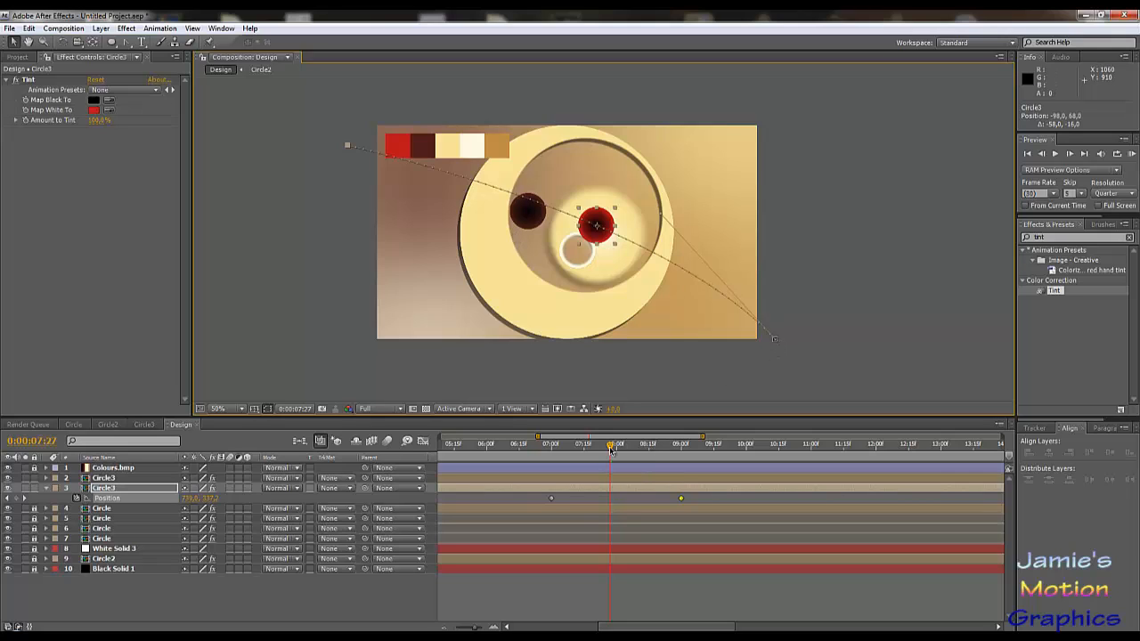
# - Shift the red Circle3 layer three frames earlier in time, judging its alignment with the dark circle at 0:00:07:28
pyautogui.moveTo(611, 449); pyautogui.dragTo(612, 452)
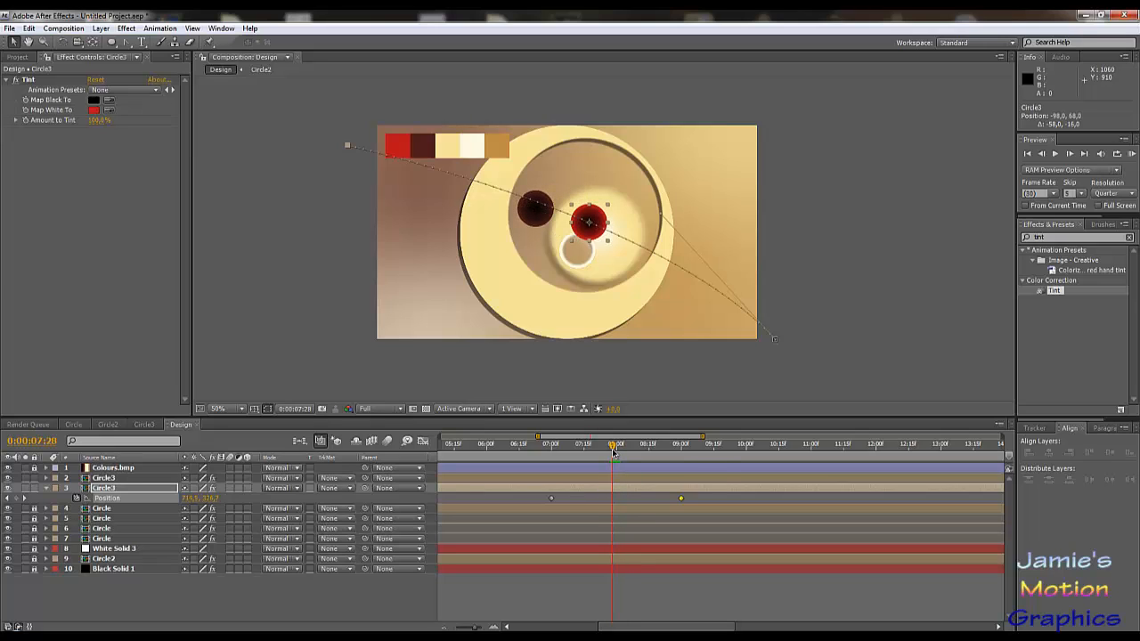
pyautogui.click(568, 488)
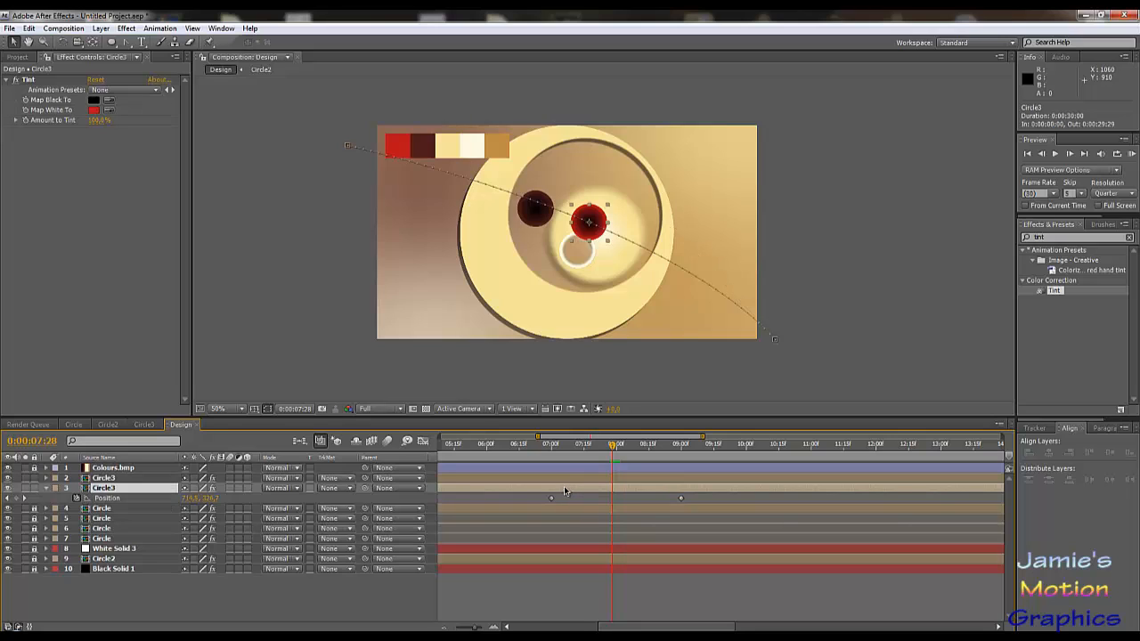
pyautogui.moveTo(564, 486); pyautogui.dragTo(558, 490)
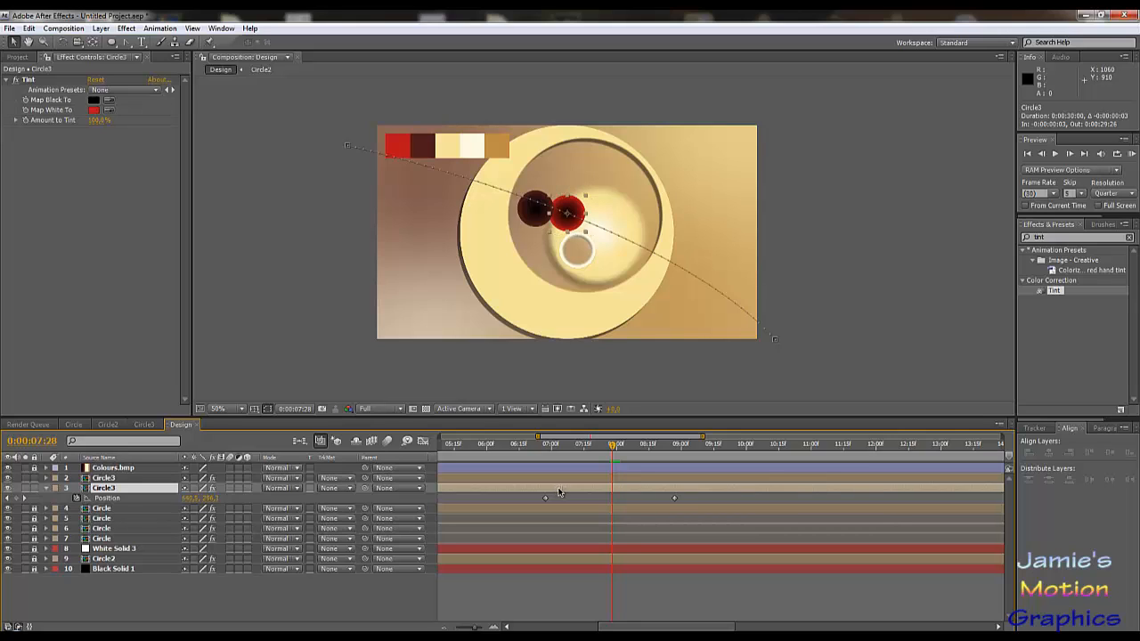
pyautogui.press('/')
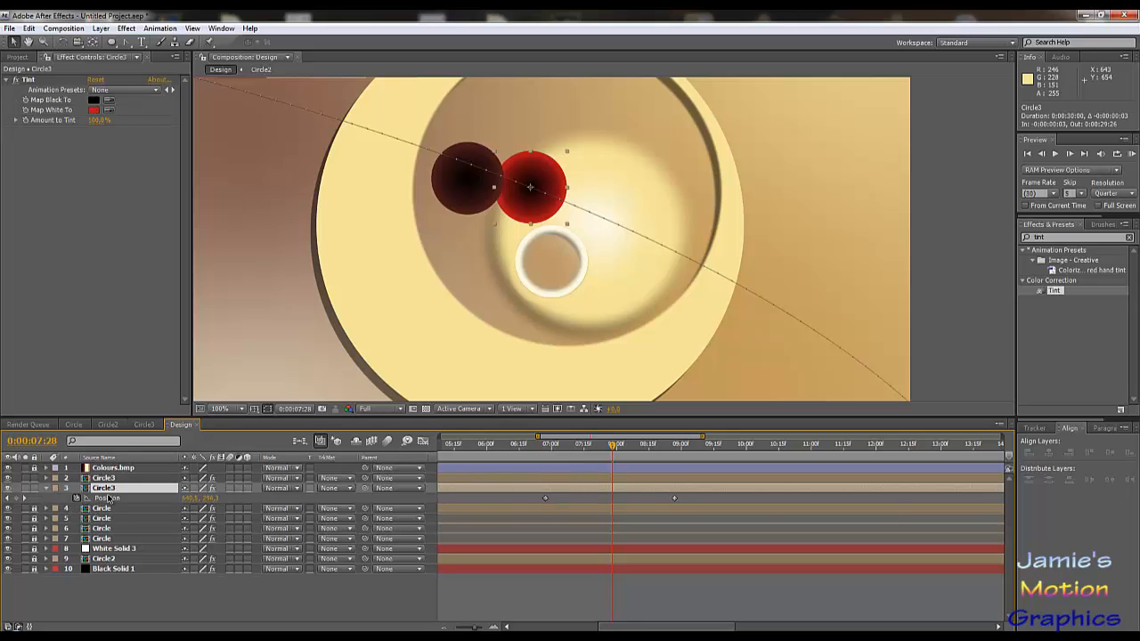
# - Offset the red Circle3's whole motion path by 10, 26 pixels, placing its starting point at about 1352, 748
pyautogui.press(',')
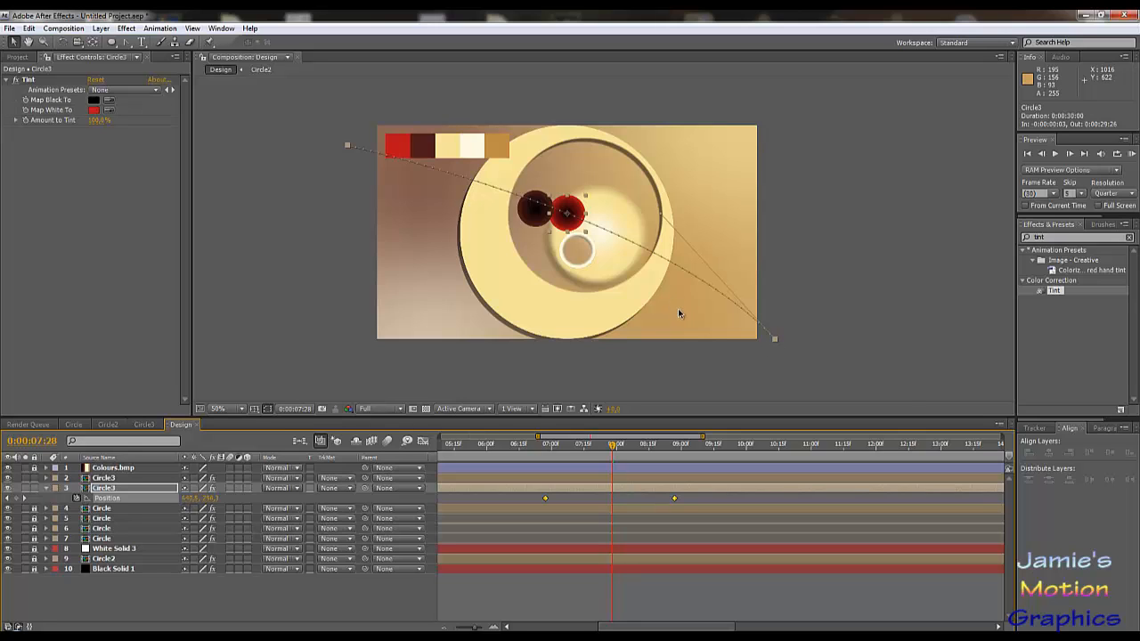
pyautogui.press('.')
pyautogui.press(',')
pyautogui.moveTo(775, 337); pyautogui.dragTo(777, 348)
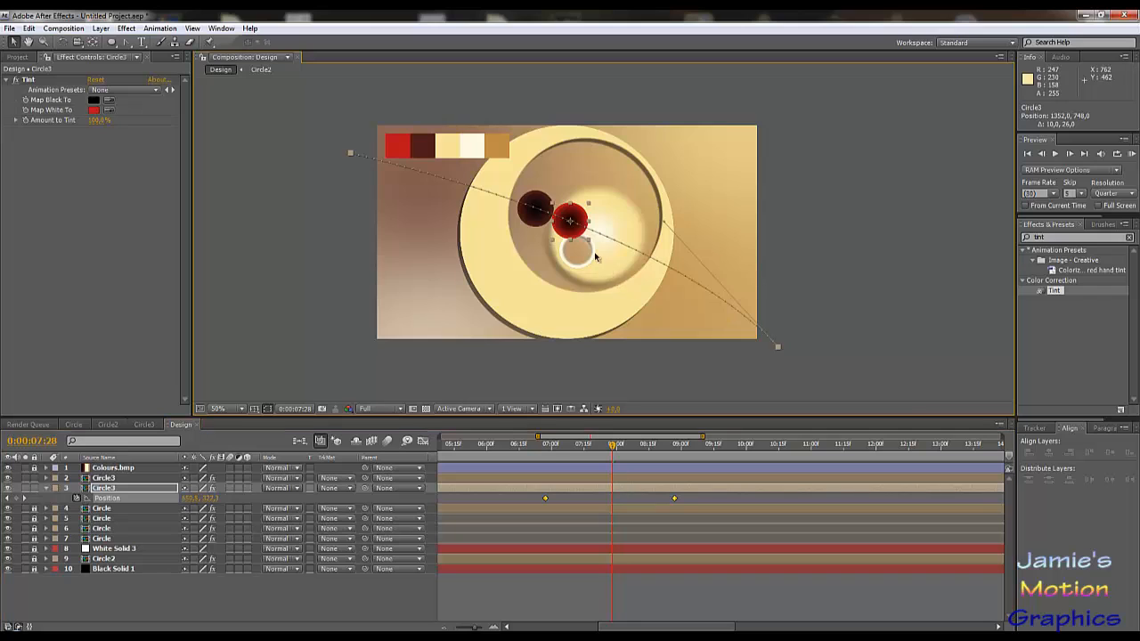
pyautogui.press('.')
pyautogui.press('.')
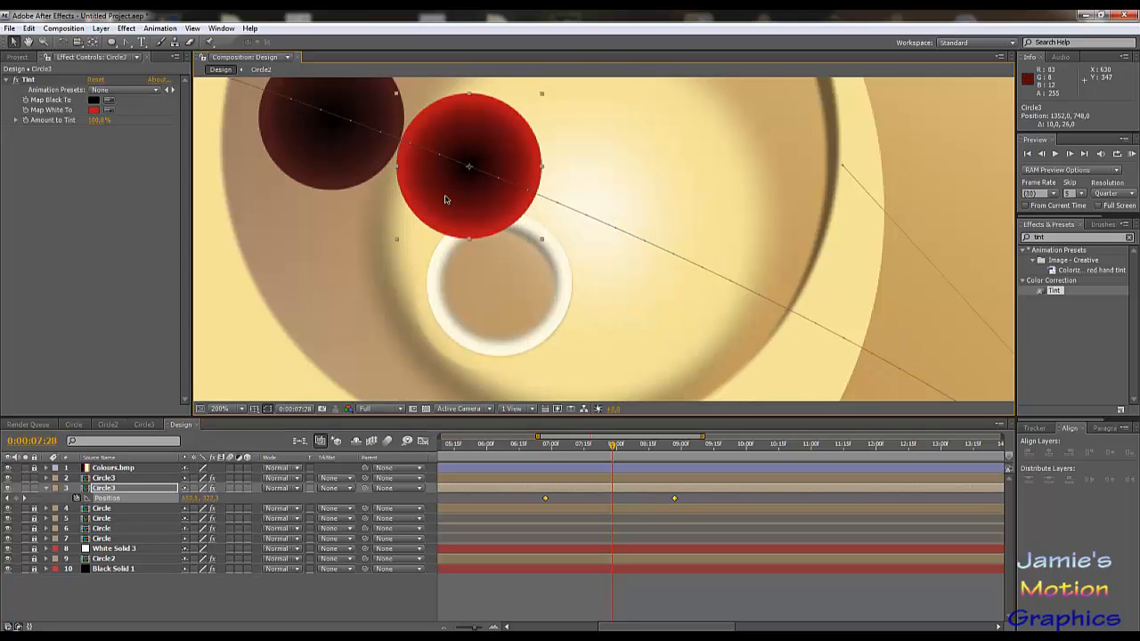
pyautogui.press(',')
pyautogui.press(',')
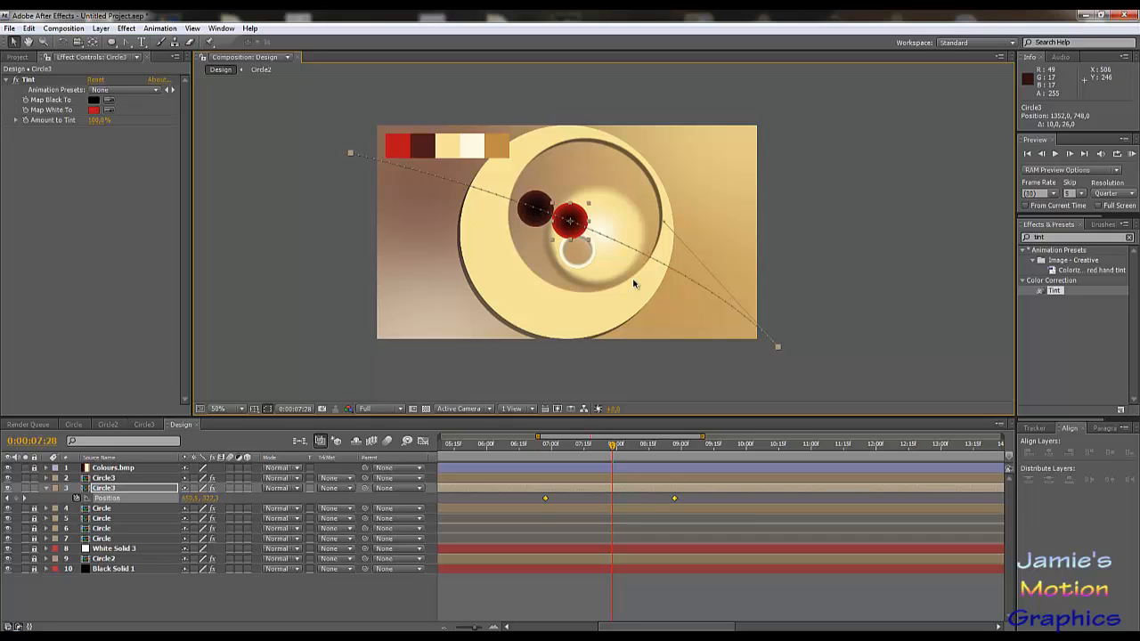
pyautogui.moveTo(571, 450); pyautogui.dragTo(612, 463)
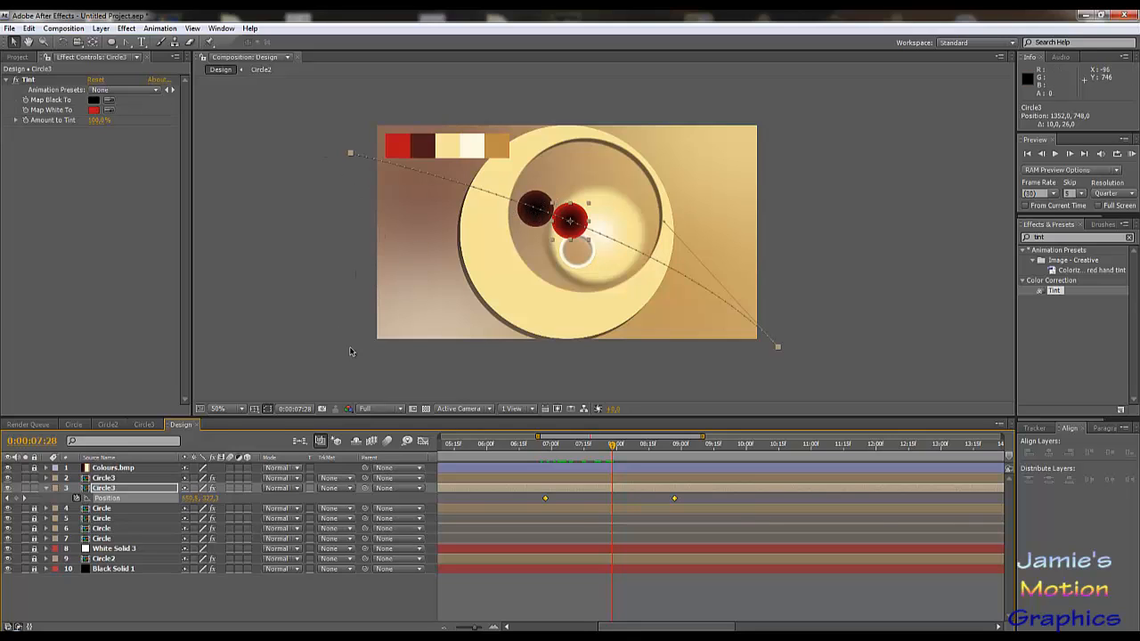
# - Reveal the Position property of both Circle3 layers and add a keyframe to each at 0:00:07:28
pyautogui.keyDown('shift'); pyautogui.click(101, 478); pyautogui.keyUp('shift')
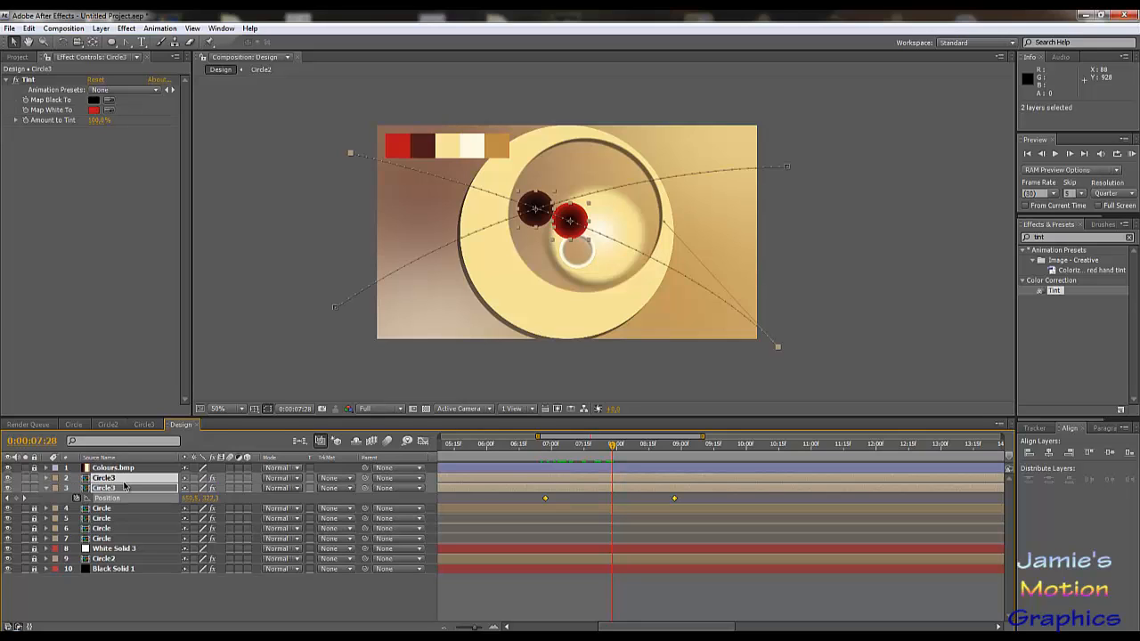
pyautogui.press('u')
pyautogui.press('p')
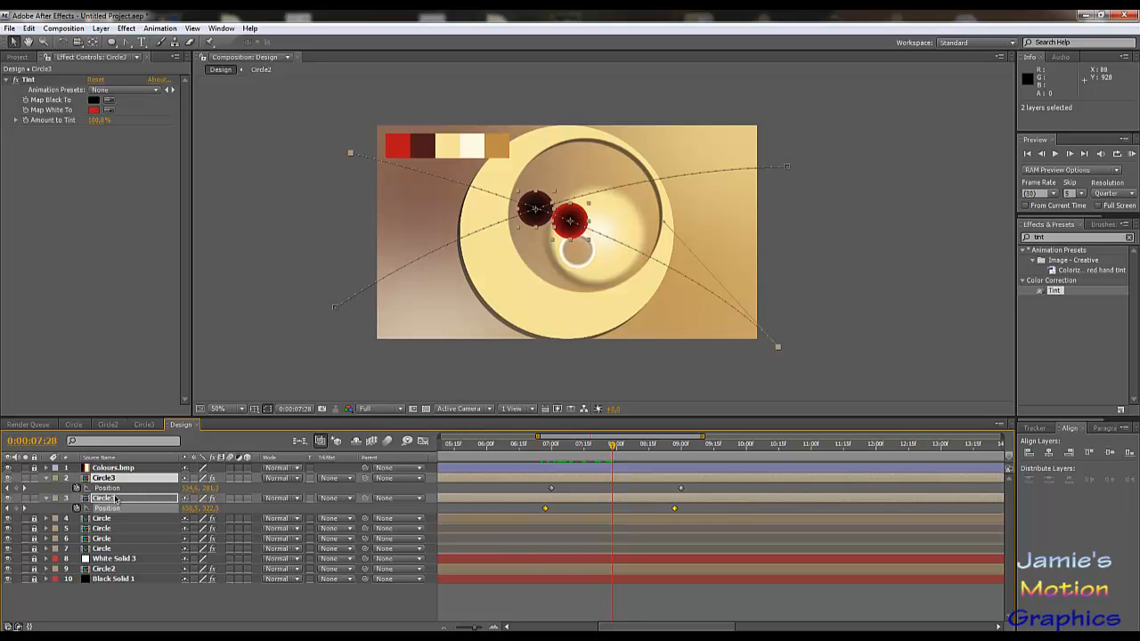
pyautogui.click(15, 489)
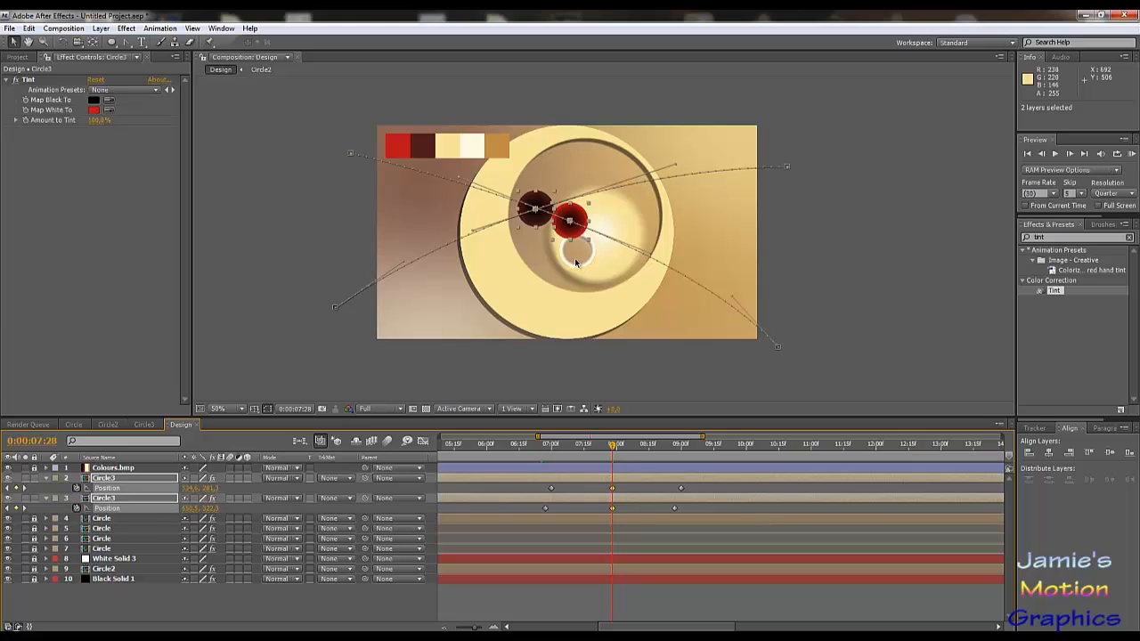
# - Delete the final Position keyframe of each Circle3 layer so both paths end at the meeting point
pyautogui.click(681, 488)
pyautogui.press('Delete')
pyautogui.click(675, 509)
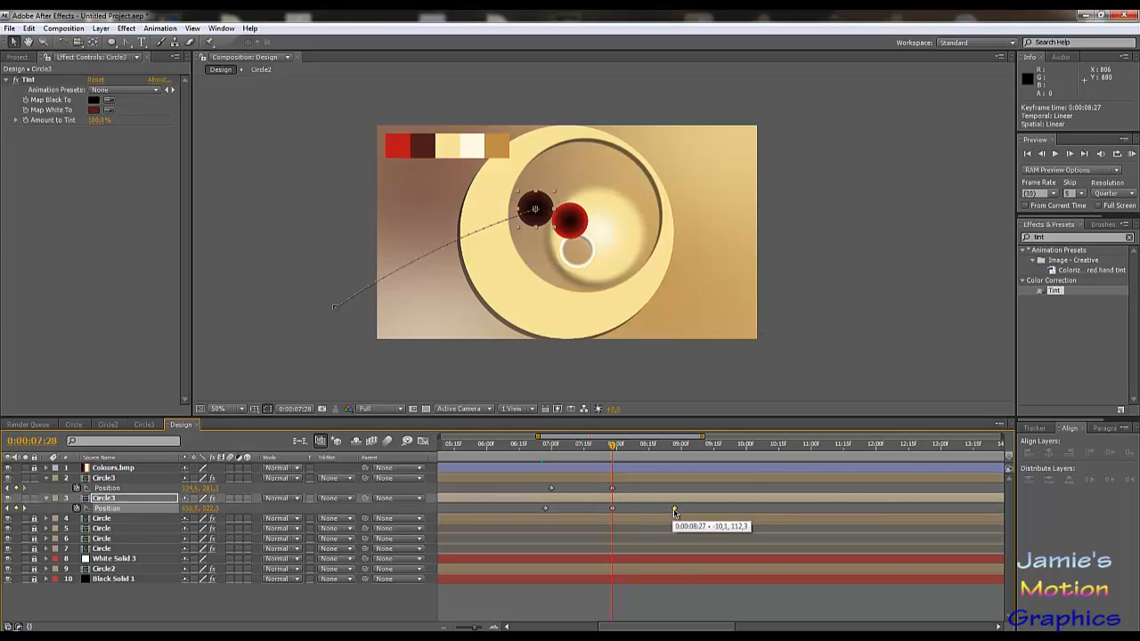
pyautogui.press('Delete')
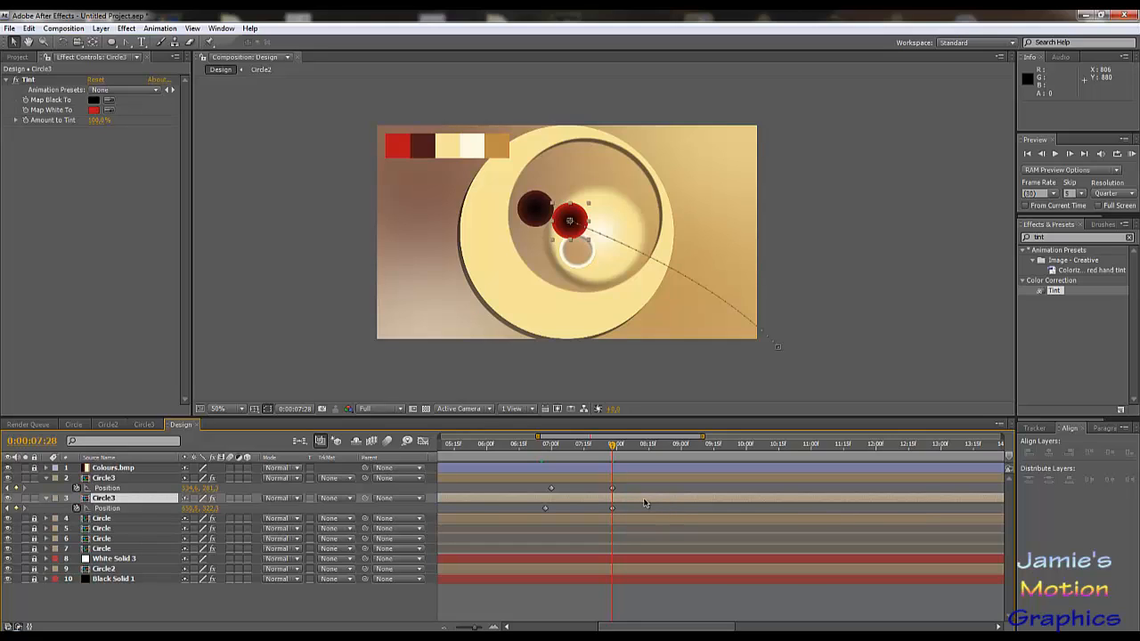
# - Rename the red Circle3 layer to "Circle3 Light" and the dark brown one to "Circle3 Dark"
pyautogui.moveTo(613, 445); pyautogui.dragTo(667, 445)
pyautogui.click(114, 502)
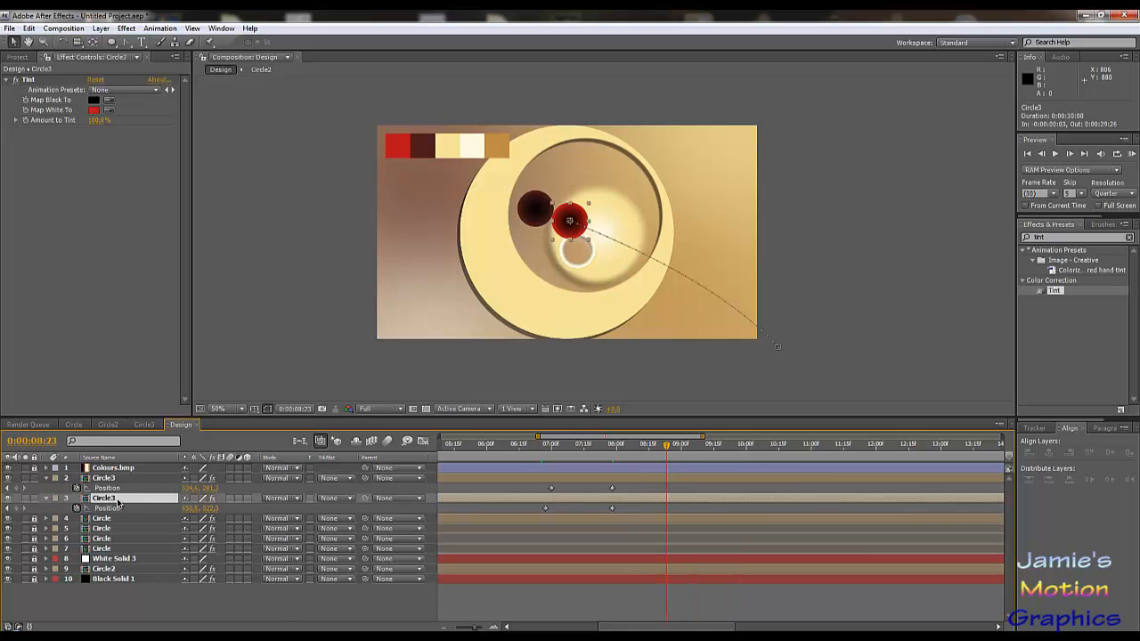
pyautogui.rightClick(118, 504)
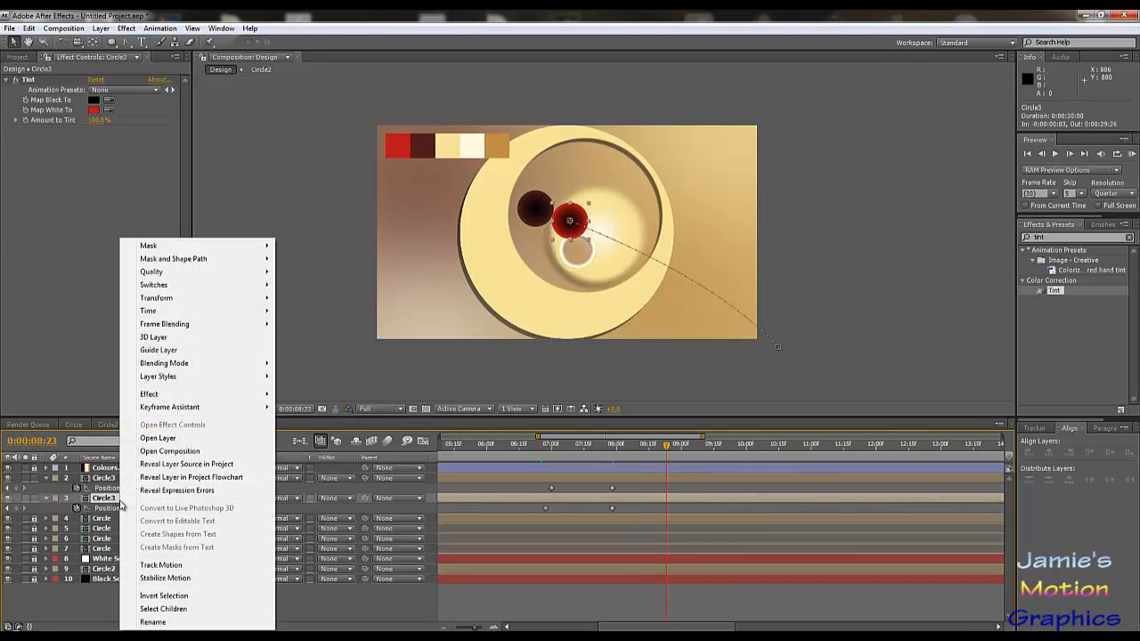
pyautogui.click(154, 622)
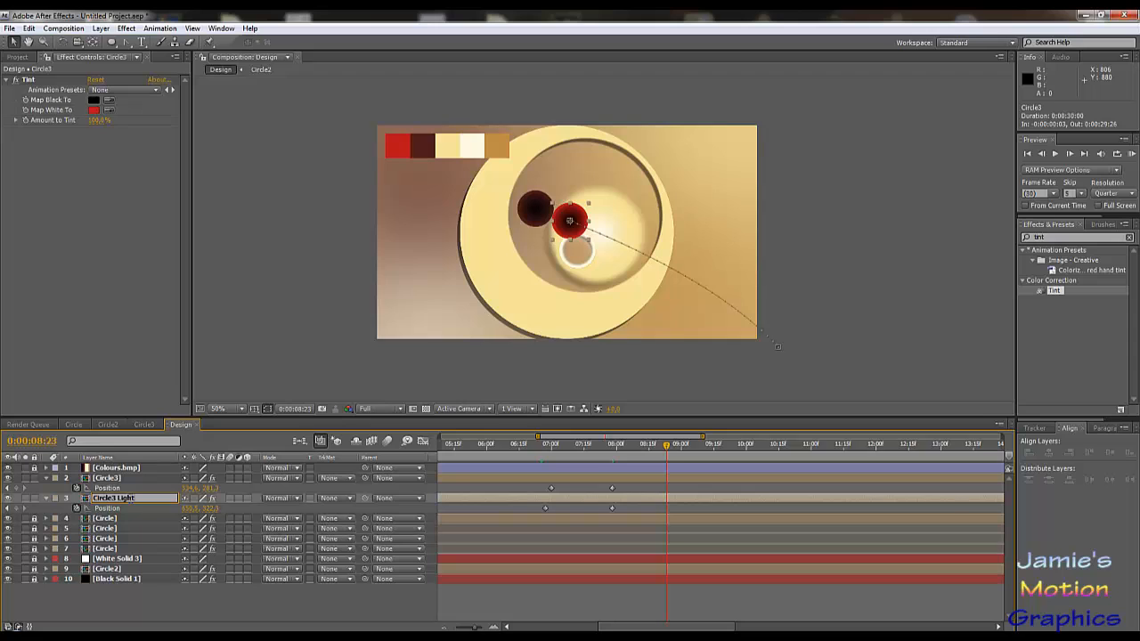
pyautogui.click(104, 480)
pyautogui.rightClick(103, 479)
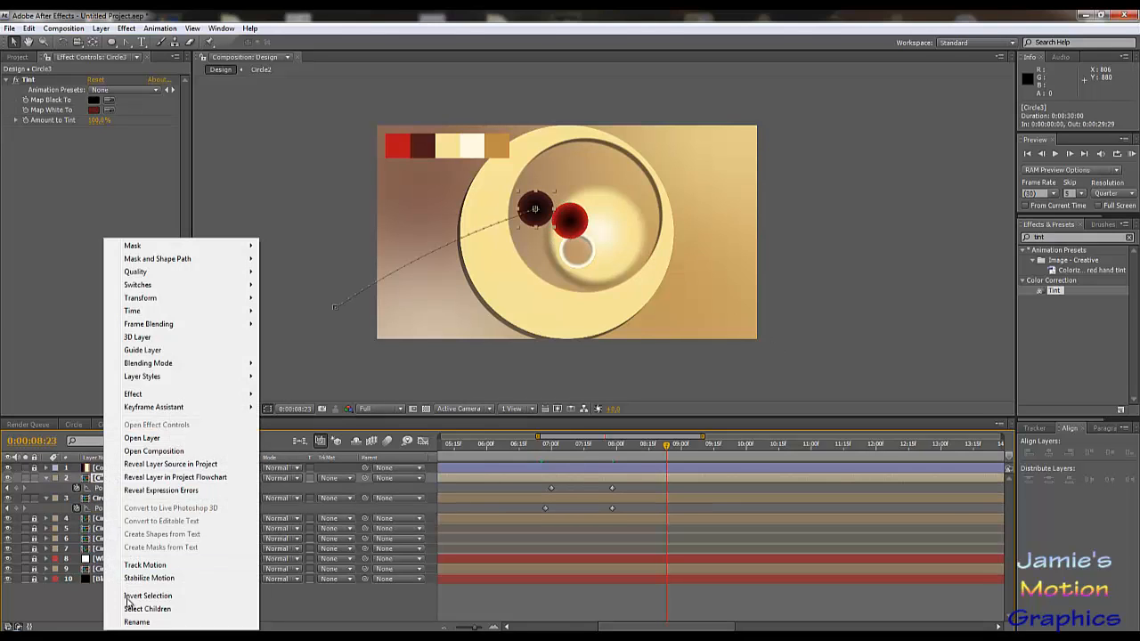
pyautogui.click(128, 624)
pyautogui.press('Right')
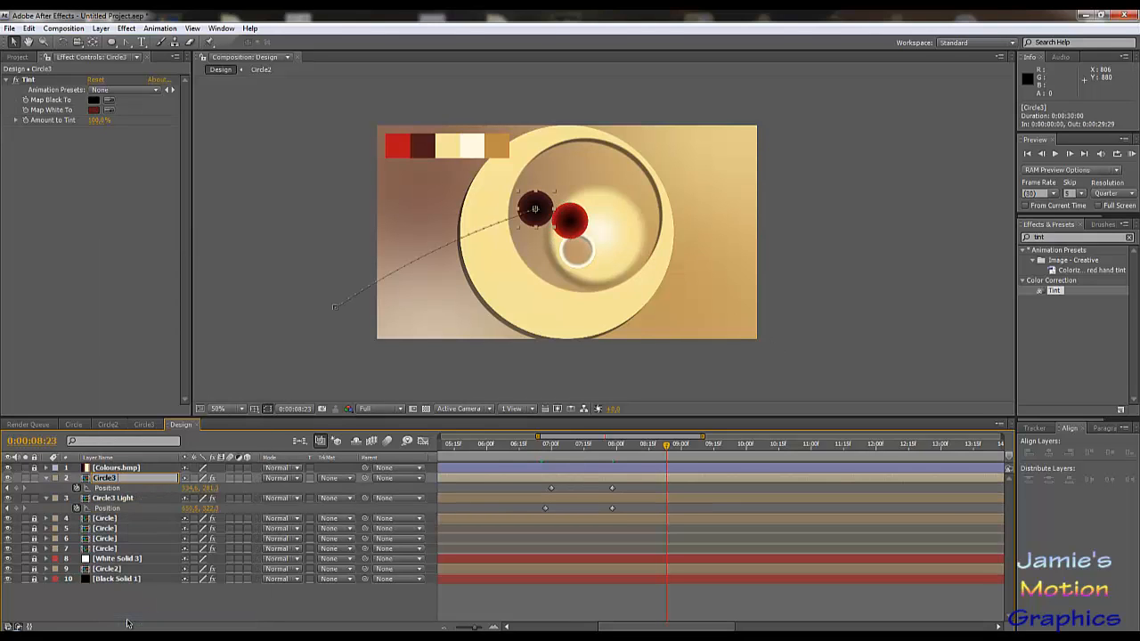
pyautogui.write('Dark')
pyautogui.press('Return')
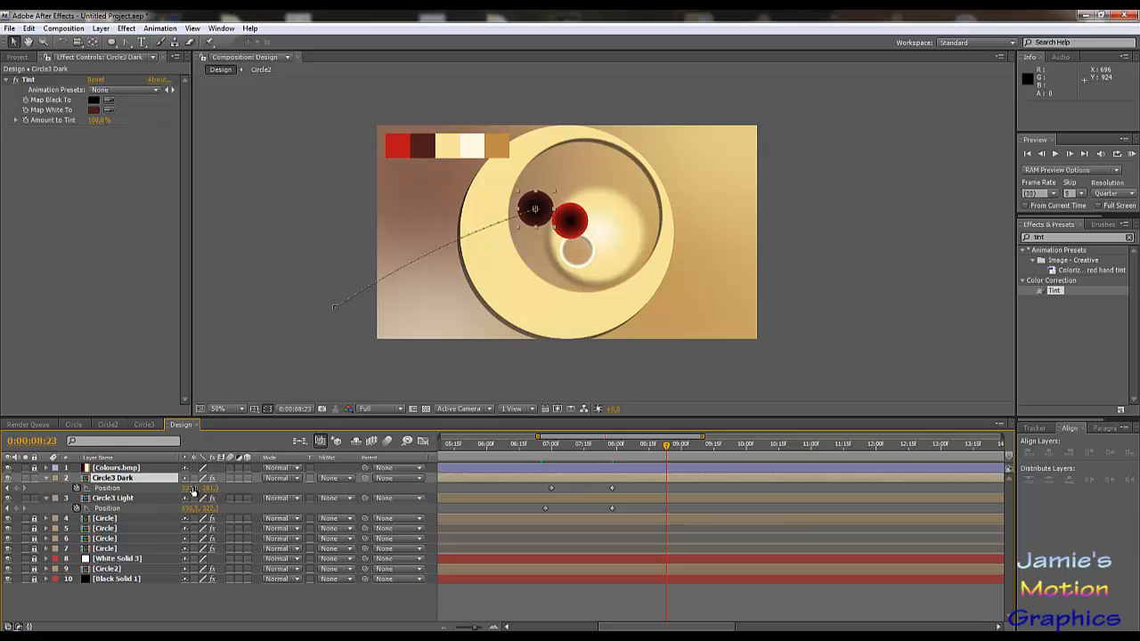
# - At 0:00:09:00, set Circle3 Dark's Position to about -101, 371, outside the frame
pyautogui.moveTo(667, 447); pyautogui.dragTo(683, 452)
pyautogui.moveTo(189, 489); pyautogui.dragTo(82, 489)
pyautogui.moveTo(1, 407); pyautogui.dragTo(11, 462)
pyautogui.moveTo(189, 491); pyautogui.dragTo(52, 491)
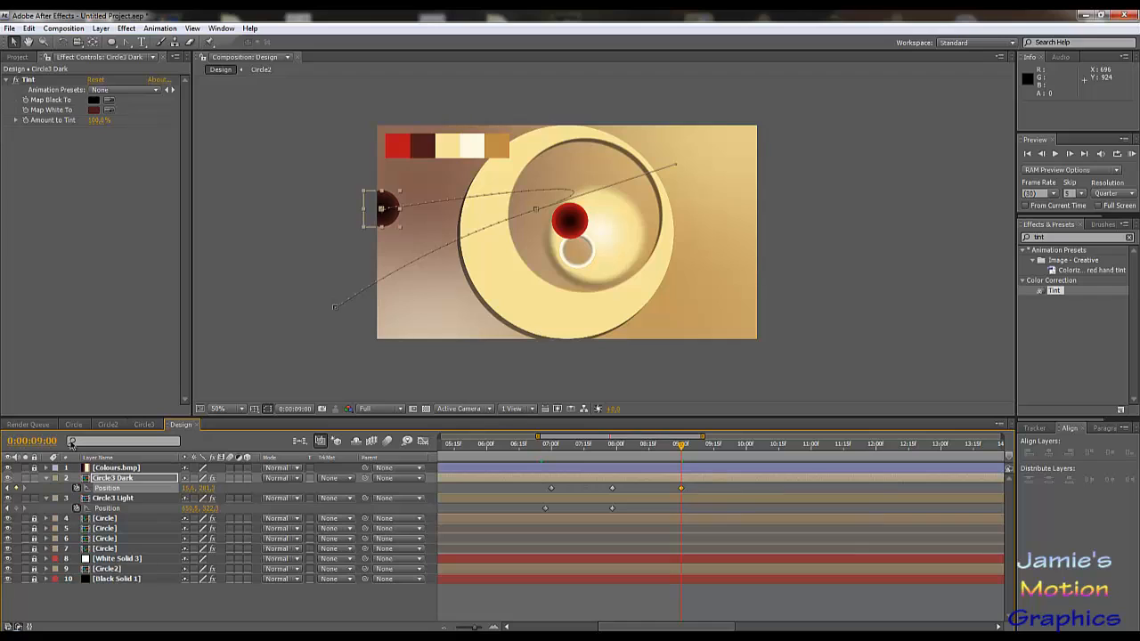
pyautogui.moveTo(189, 488); pyautogui.dragTo(100, 470)
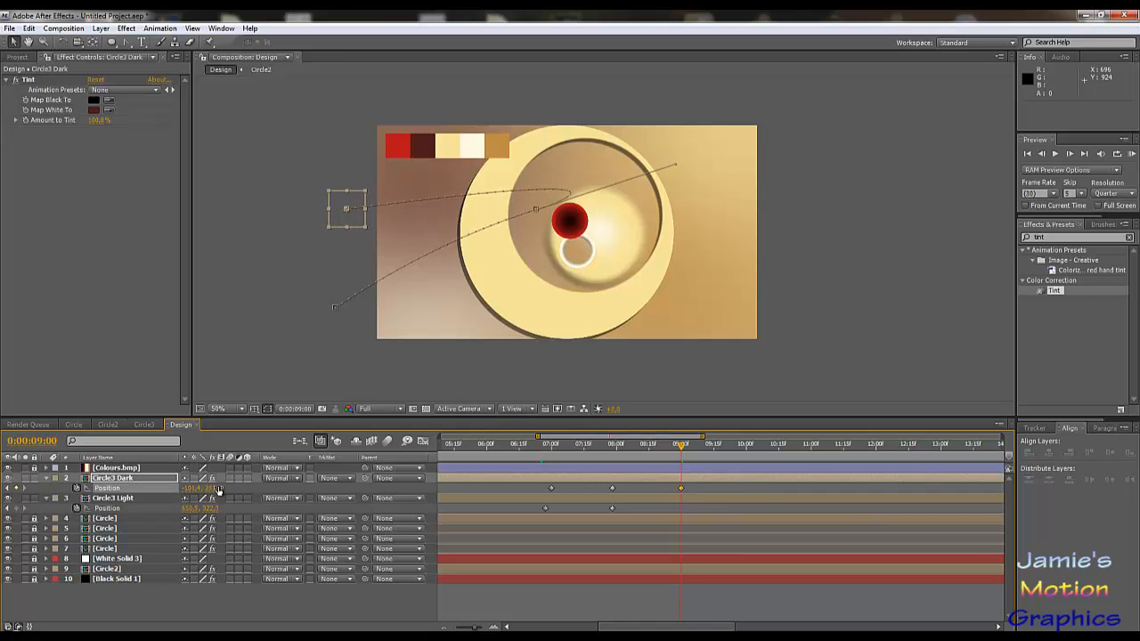
pyautogui.moveTo(214, 488); pyautogui.dragTo(289, 464)
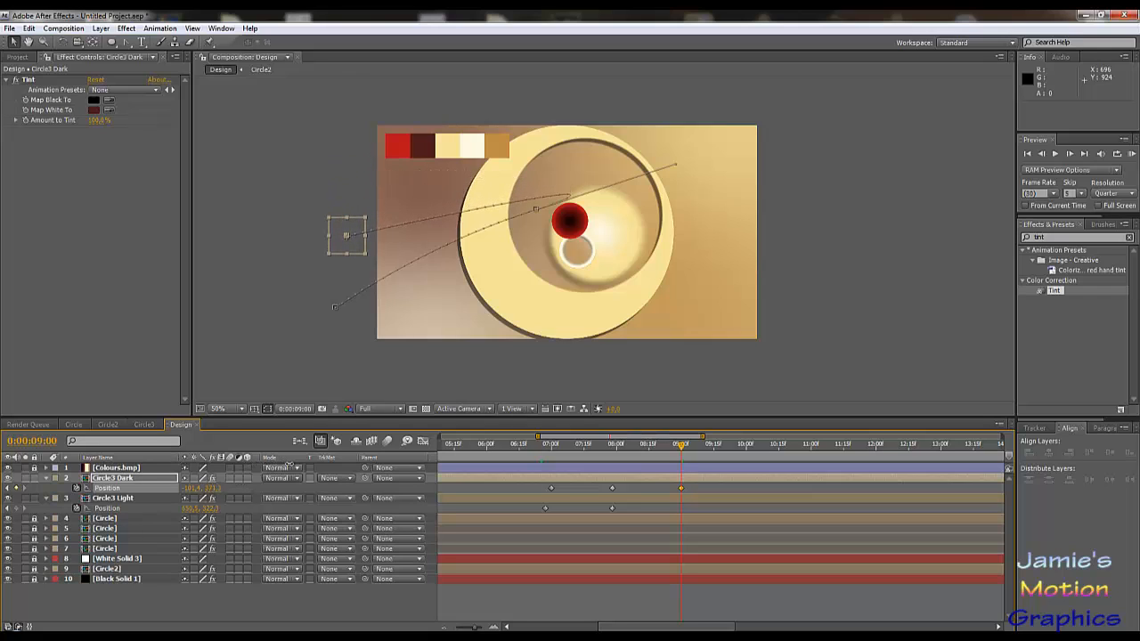
# - Convert Circle3 Dark's 0:00:07:28 path point to a corner and add a Position keyframe one frame later at 0:00:07:29
pyautogui.click(128, 44)
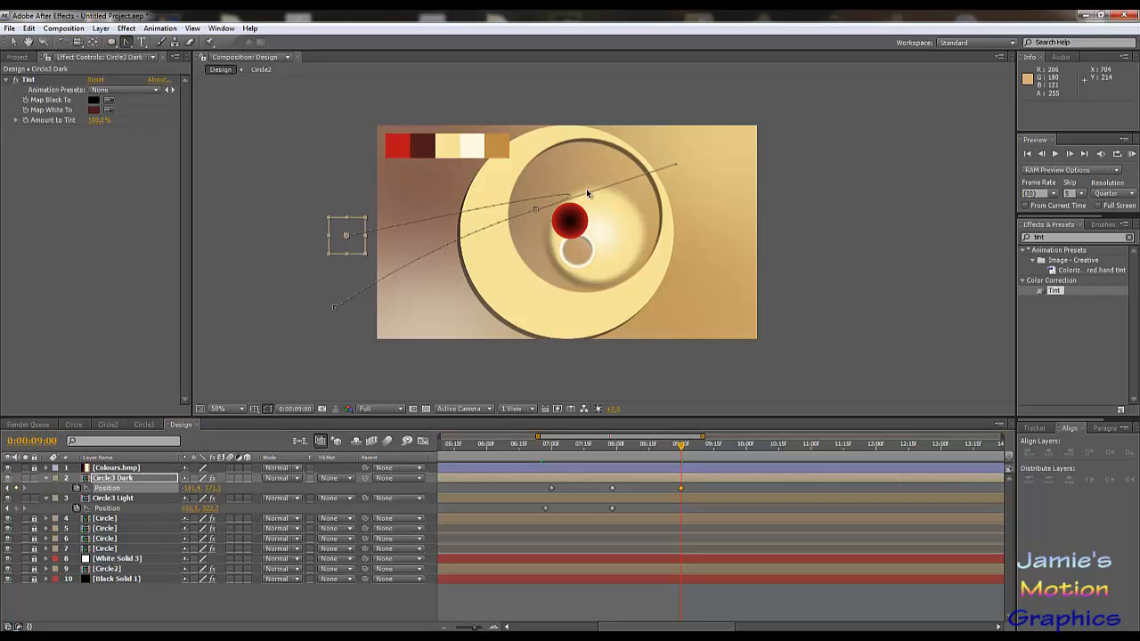
pyautogui.click(536, 212)
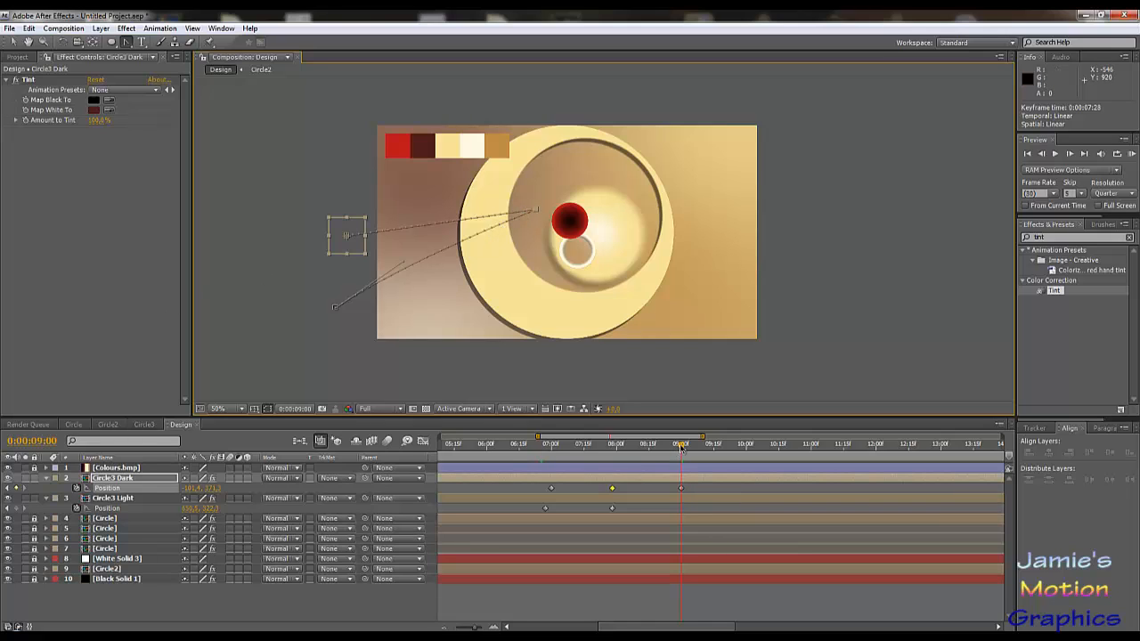
pyautogui.click(612, 450)
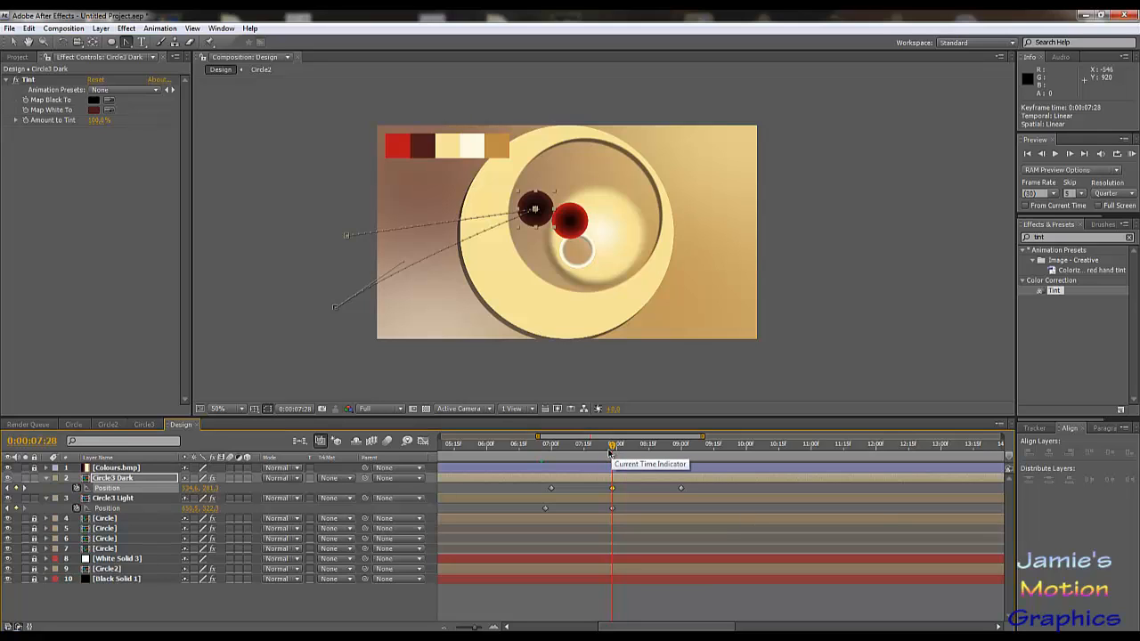
pyautogui.press('pagedown')
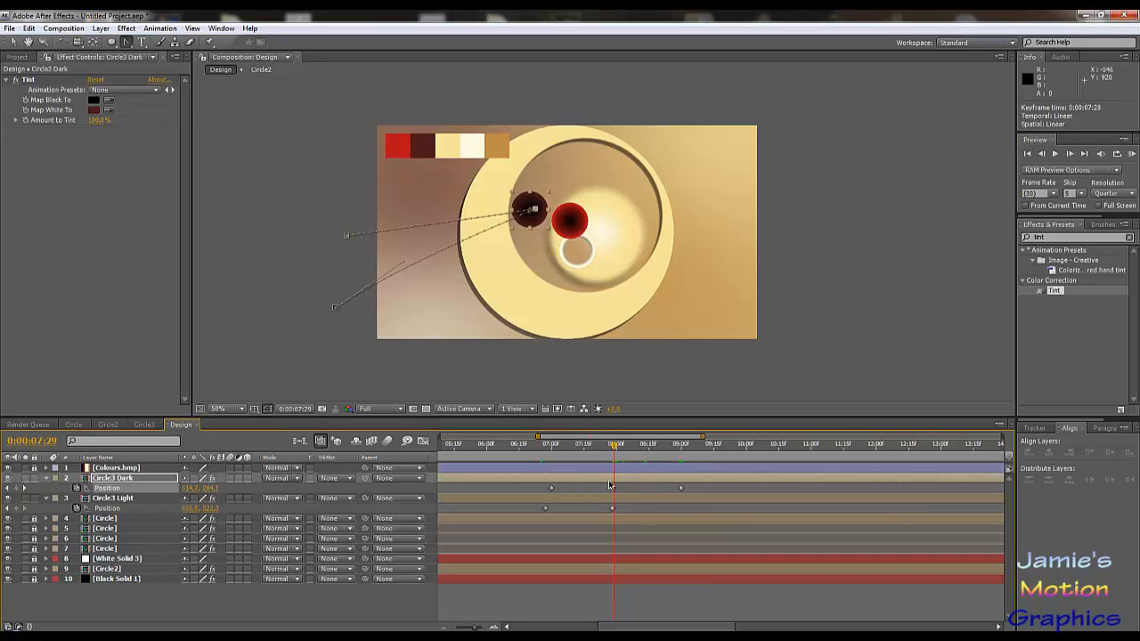
pyautogui.click(611, 487)
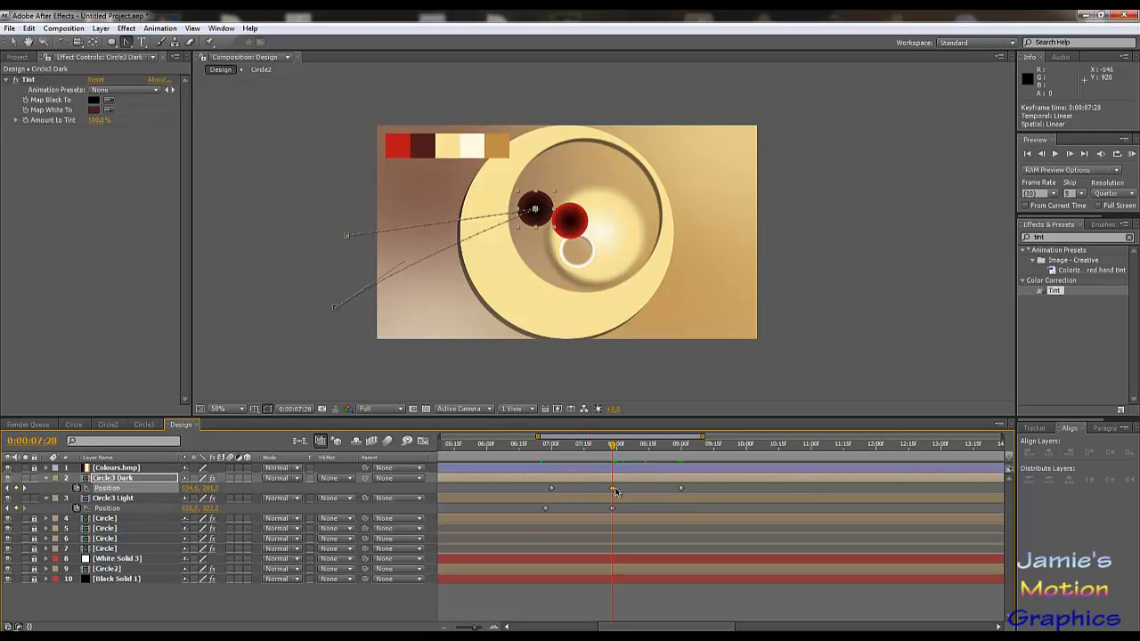
pyautogui.press('pagedown')
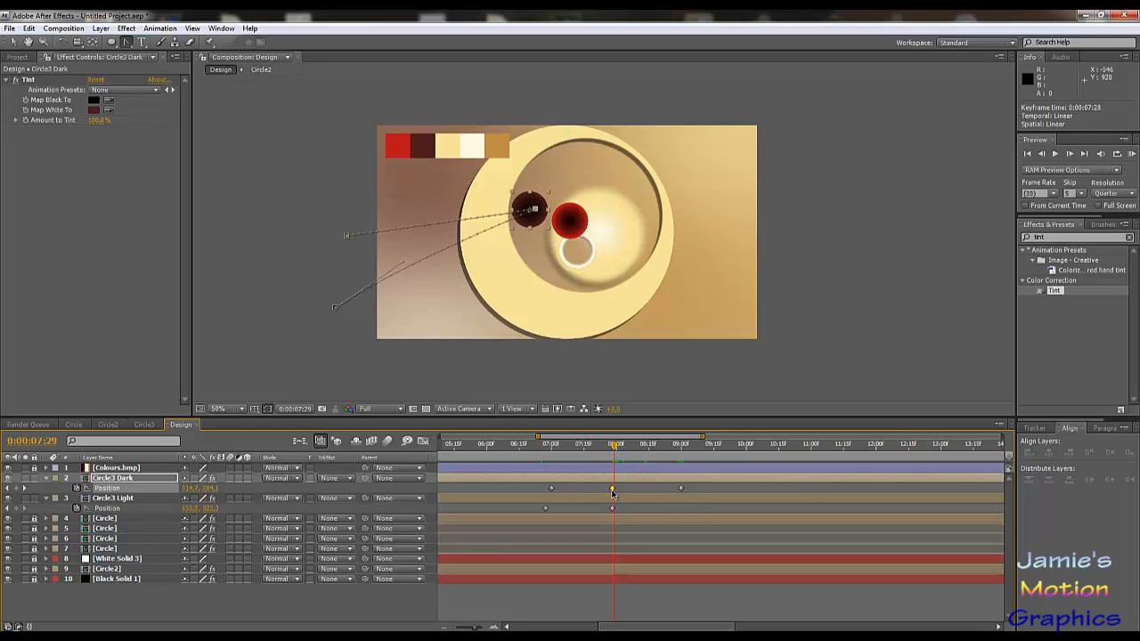
pyautogui.click(16, 488)
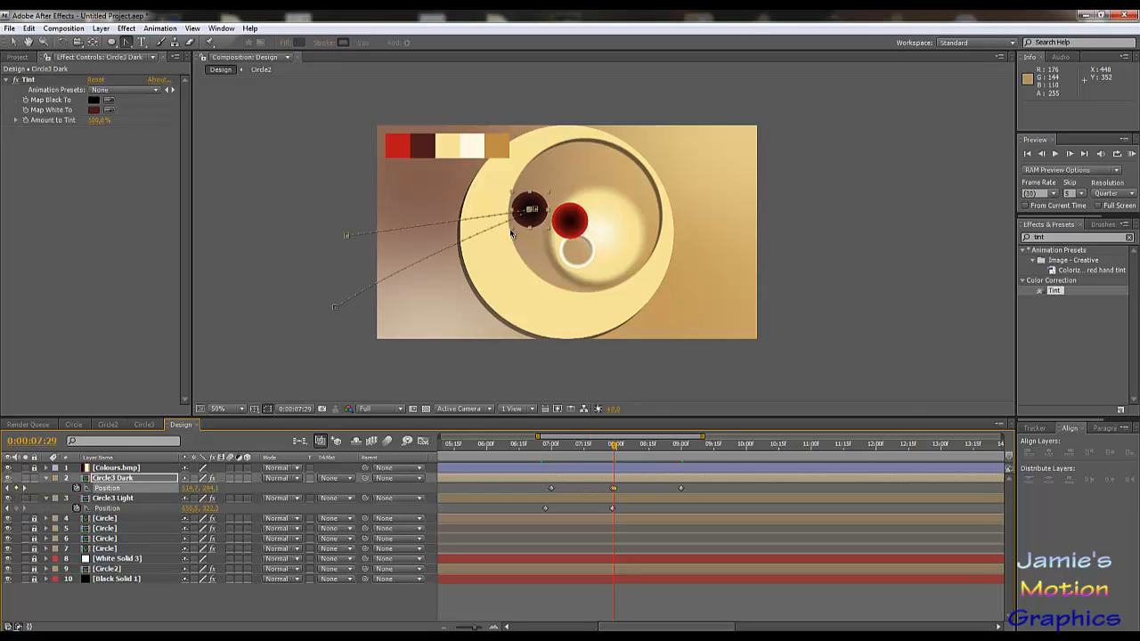
# - Curve Circle3 Dark's exit path by pulling the 0:00:07:29 outgoing handle to about 388, 262 and collapsing the incoming handle onto its point
pyautogui.scroll(1, 514, 236)
pyautogui.moveTo(460, 210); pyautogui.dragTo(611, 309)
pyautogui.scroll(1, 591, 293)
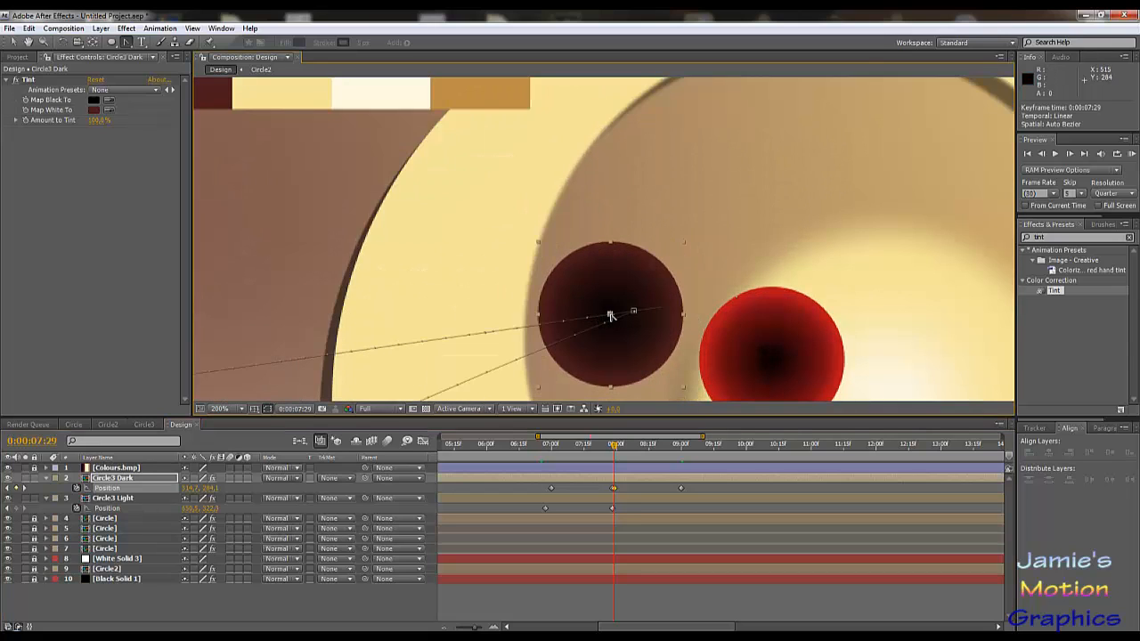
pyautogui.press('v')
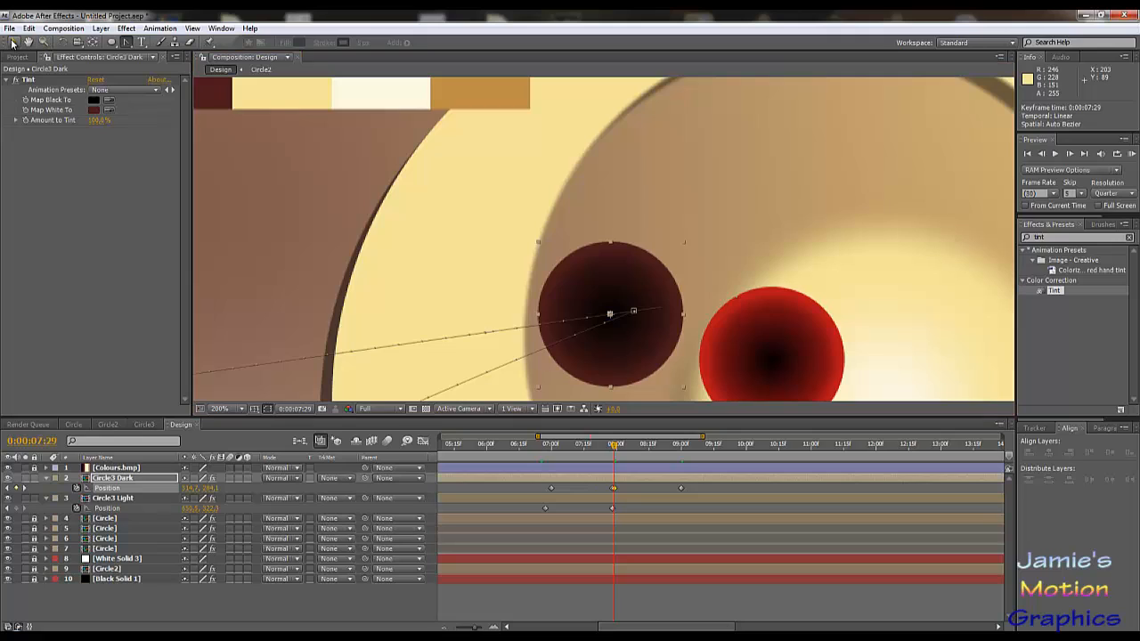
pyautogui.moveTo(485, 333); pyautogui.dragTo(461, 288)
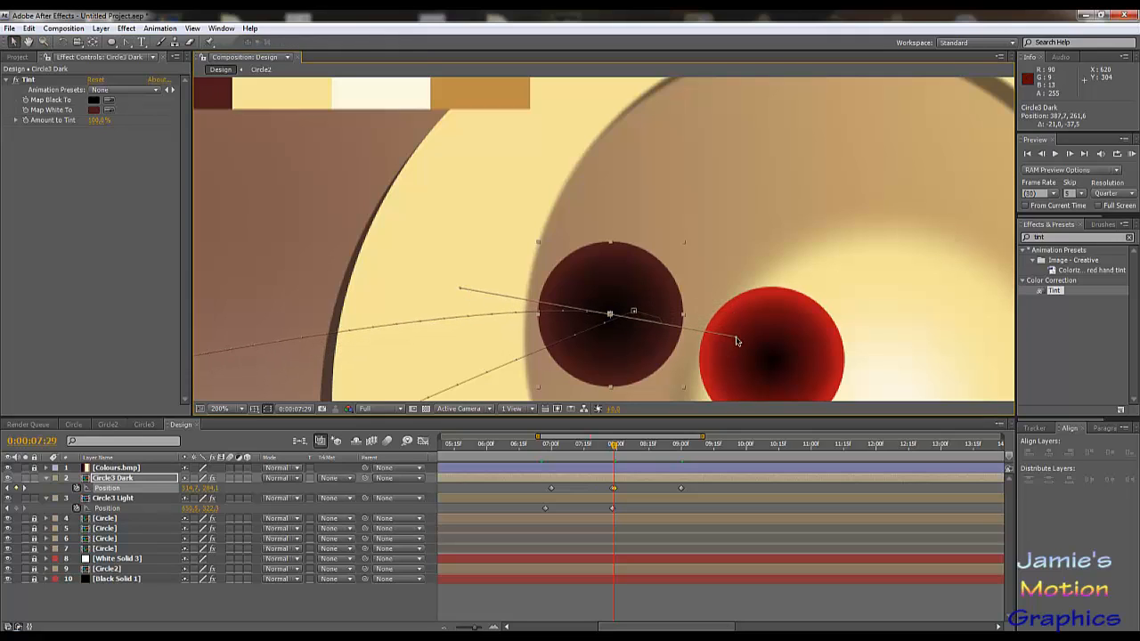
pyautogui.moveTo(738, 341); pyautogui.dragTo(611, 315)
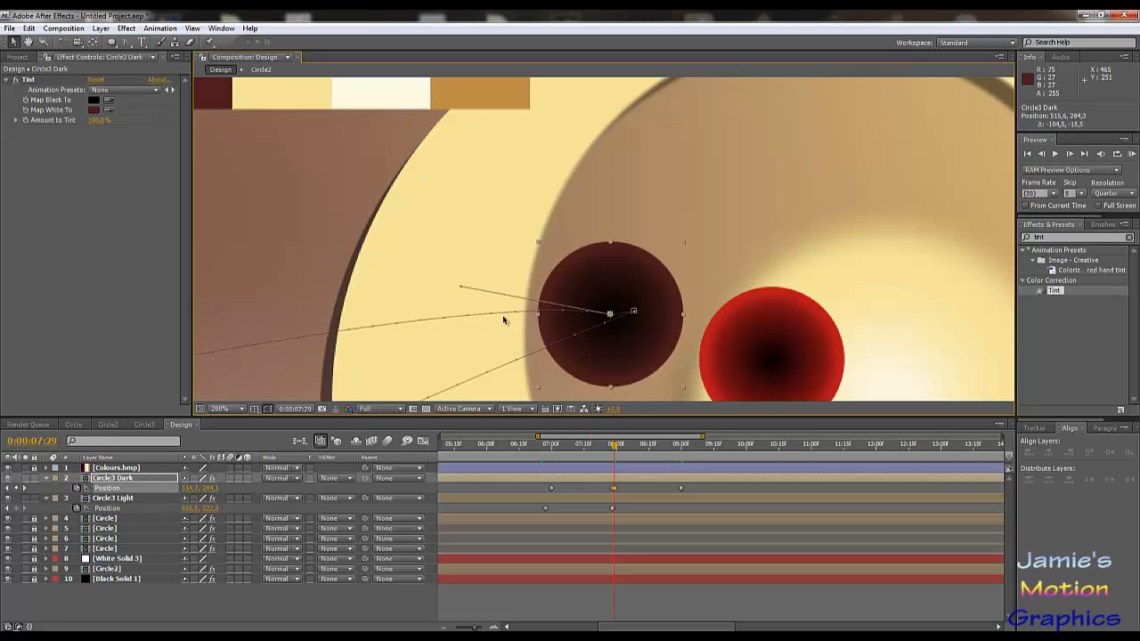
pyautogui.scroll(-3, 503, 321)
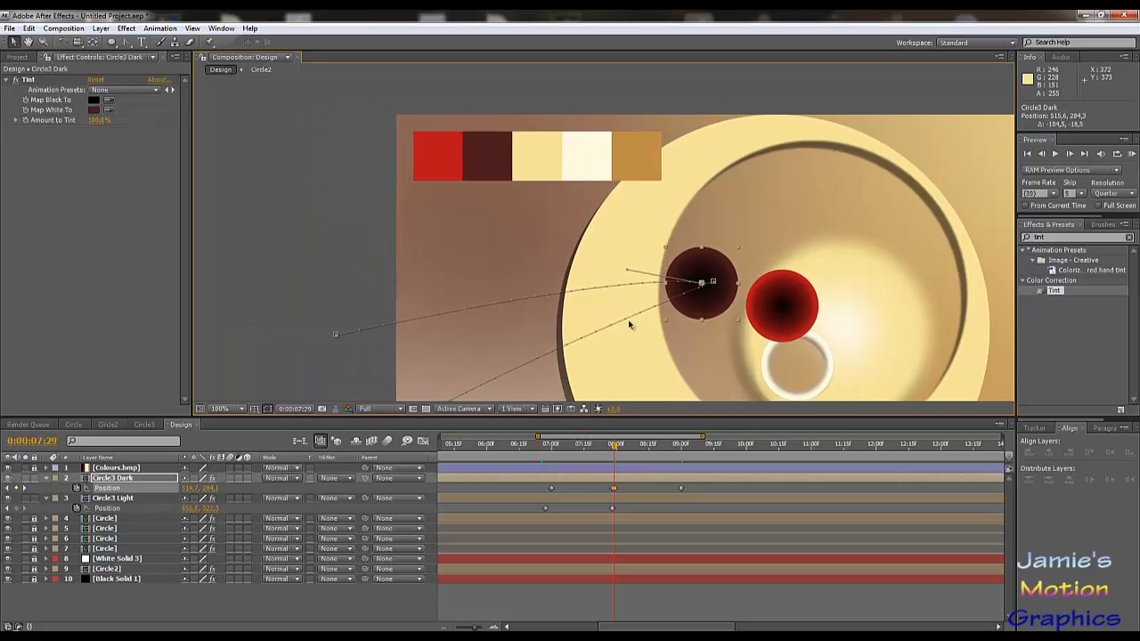
# - Pull Circle3 Dark's 0:00:07:29 outgoing path handle to about 287, 243 and raise that keyframe's Position to about 515, 278
pyautogui.moveTo(629, 273); pyautogui.dragTo(567, 260)
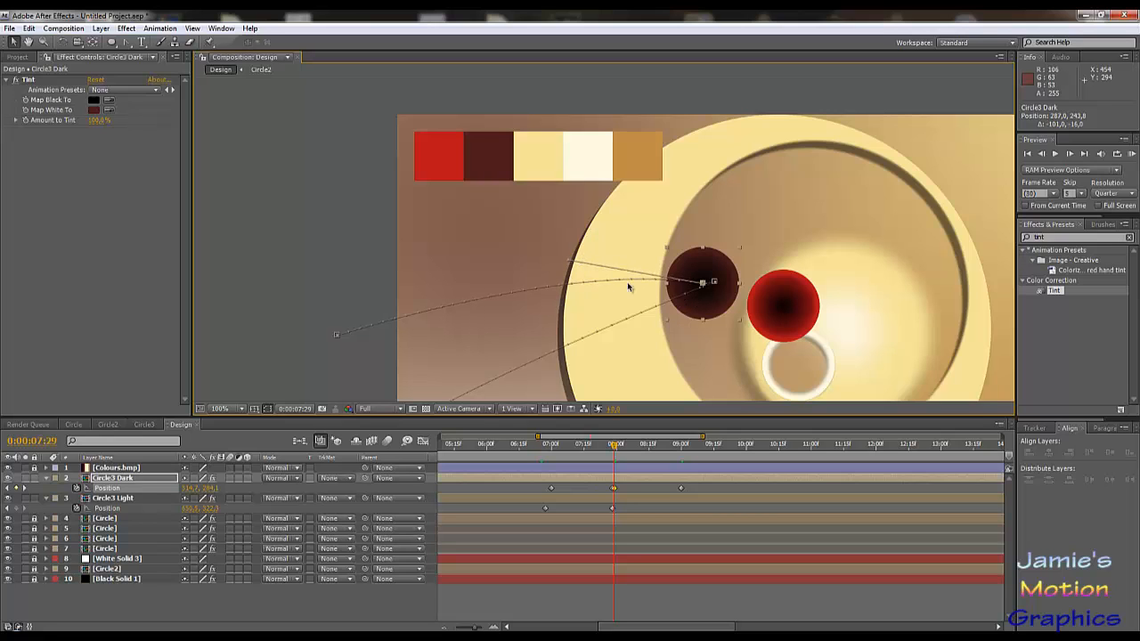
pyautogui.press('.')
pyautogui.press('.')
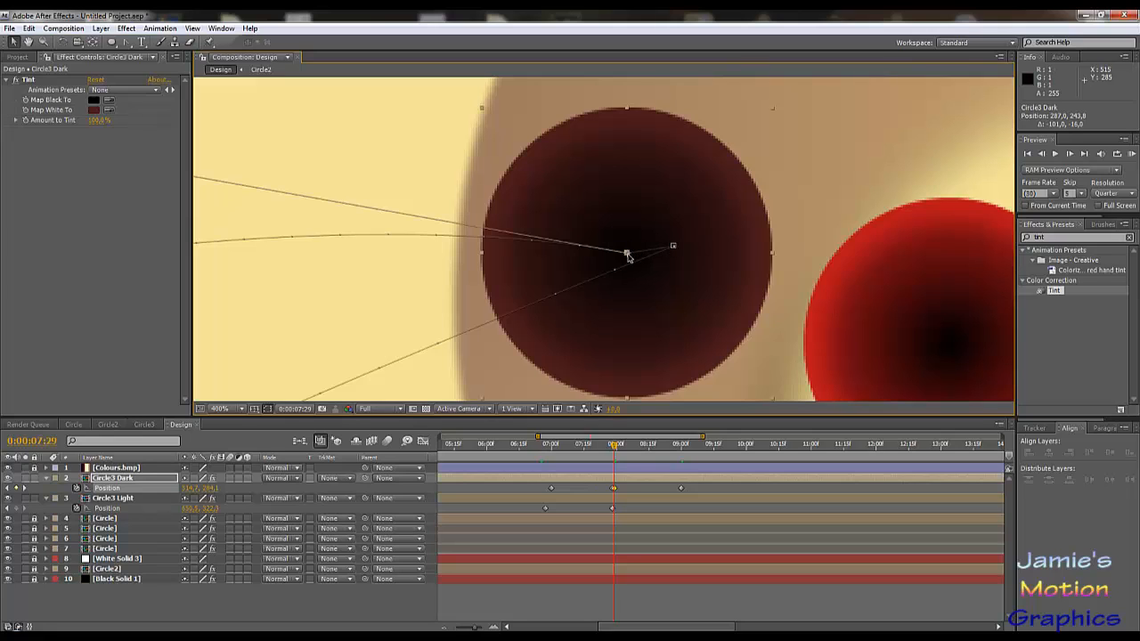
pyautogui.moveTo(627, 256)
pyautogui.mouseDown()
pyautogui.moveTo(638, 243)
pyautogui.moveTo(627, 237)
pyautogui.mouseUp()
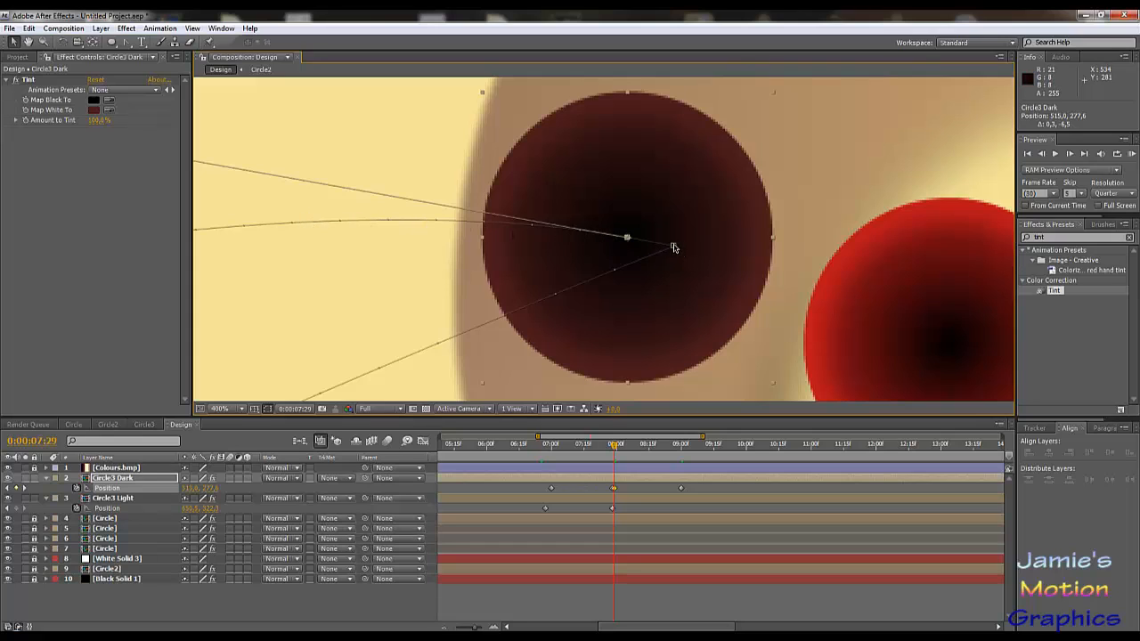
pyautogui.scroll(-4, 654, 256)
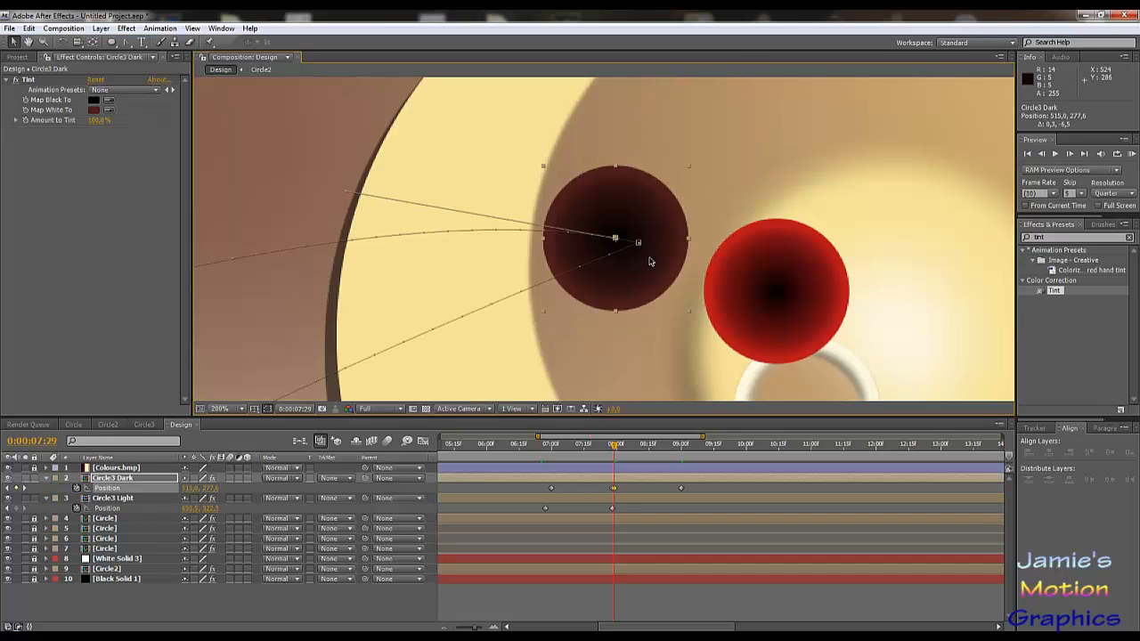
pyautogui.scroll(1, 648, 260)
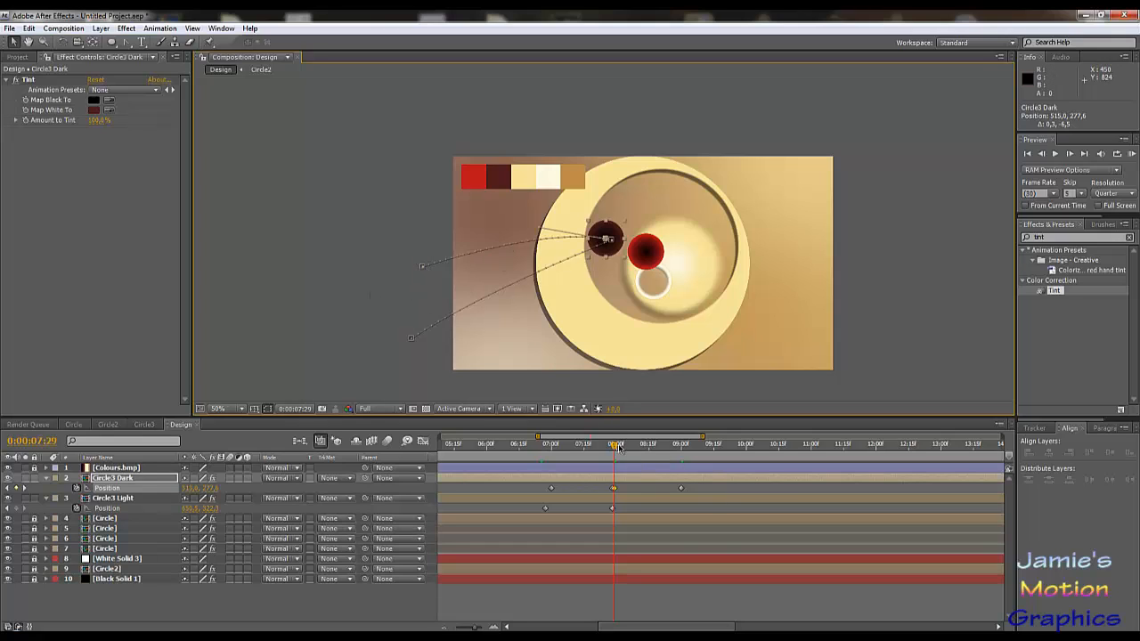
# - Try moving Circle3 Dark's final Position keyframe to 0:00:08:11 to speed up its exit
pyautogui.moveTo(620, 448); pyautogui.dragTo(626, 474)
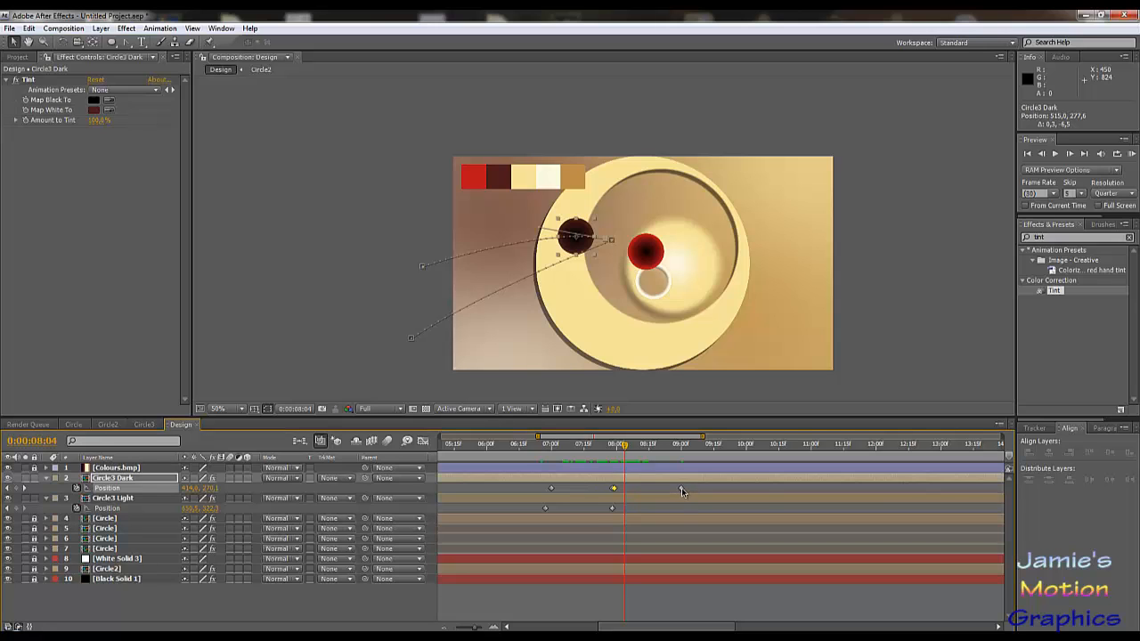
pyautogui.scroll(2, 545, 271)
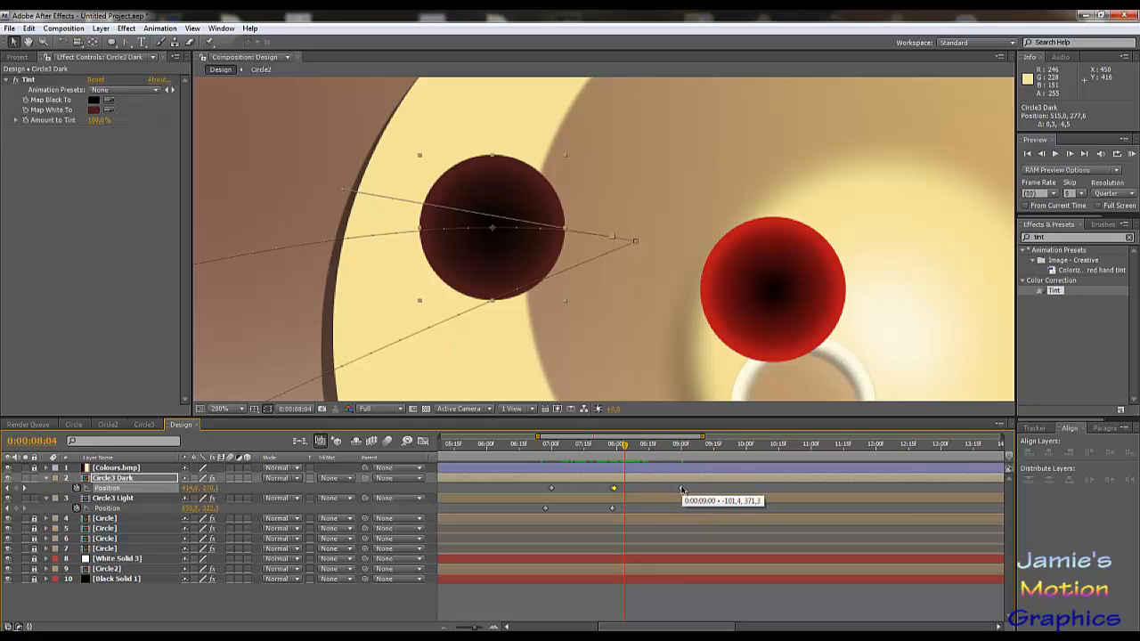
pyautogui.moveTo(682, 489); pyautogui.dragTo(640, 489)
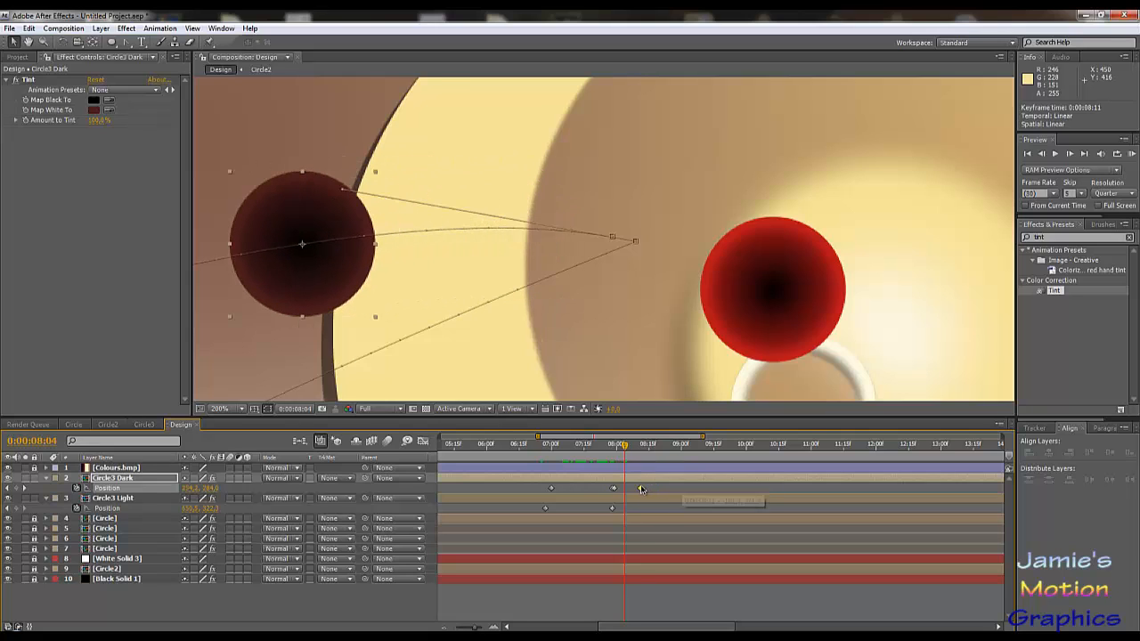
pyautogui.press(',')
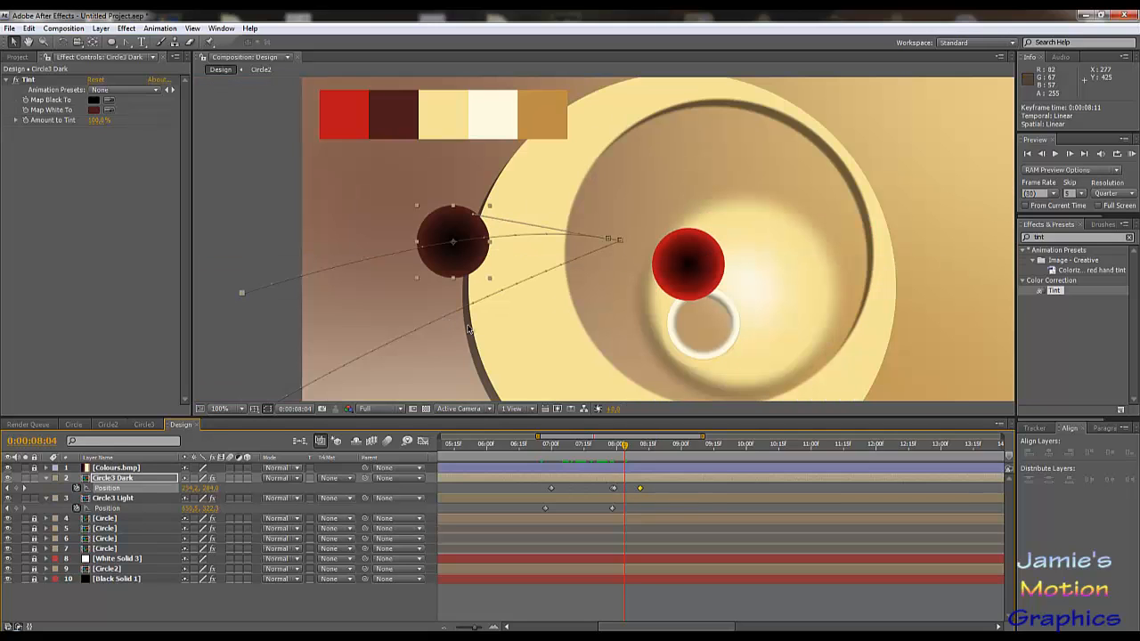
# - Try placing Circle3 Dark's final Position keyframe at 0:00:08:24 and compare its entry and exit speeds in the Graph Editor
pyautogui.moveTo(628, 445); pyautogui.dragTo(668, 489)
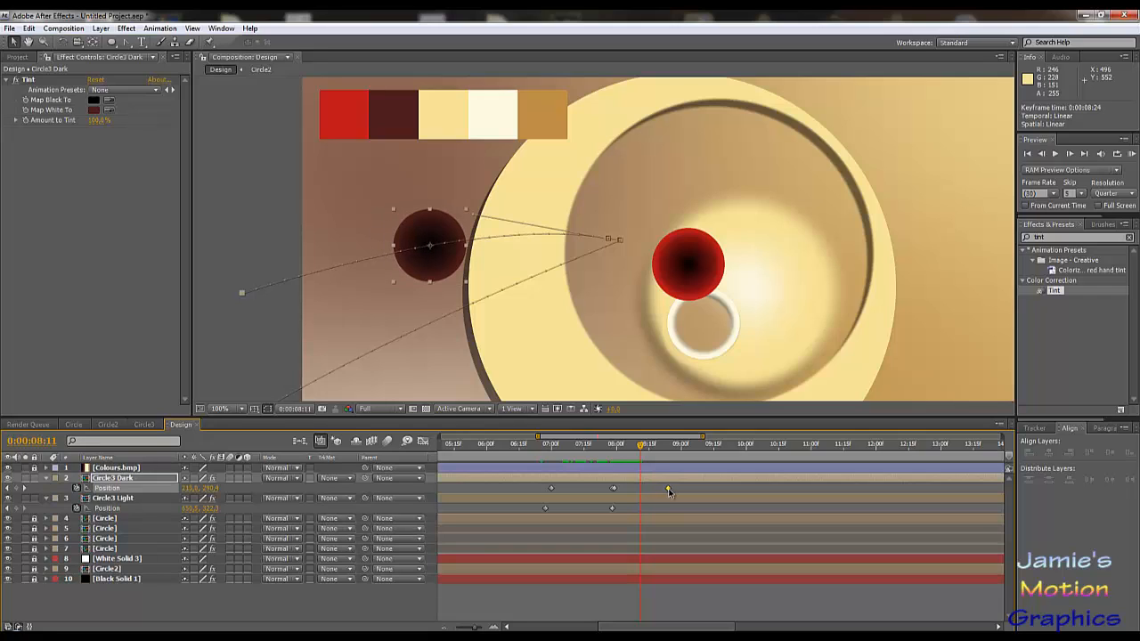
pyautogui.click(425, 443)
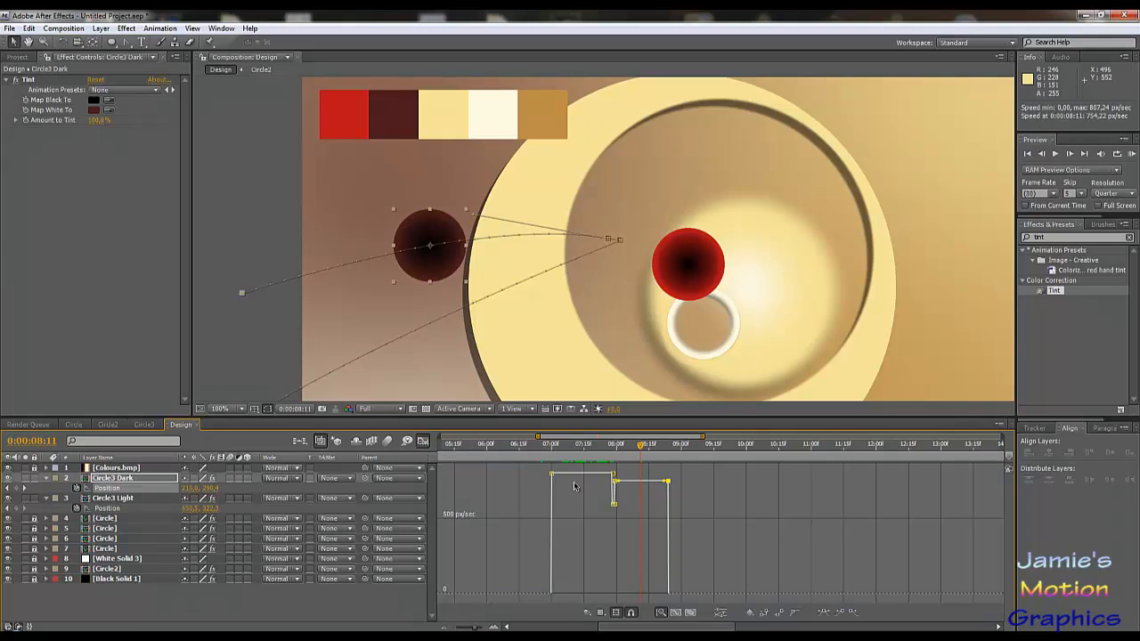
pyautogui.moveTo(590, 476)
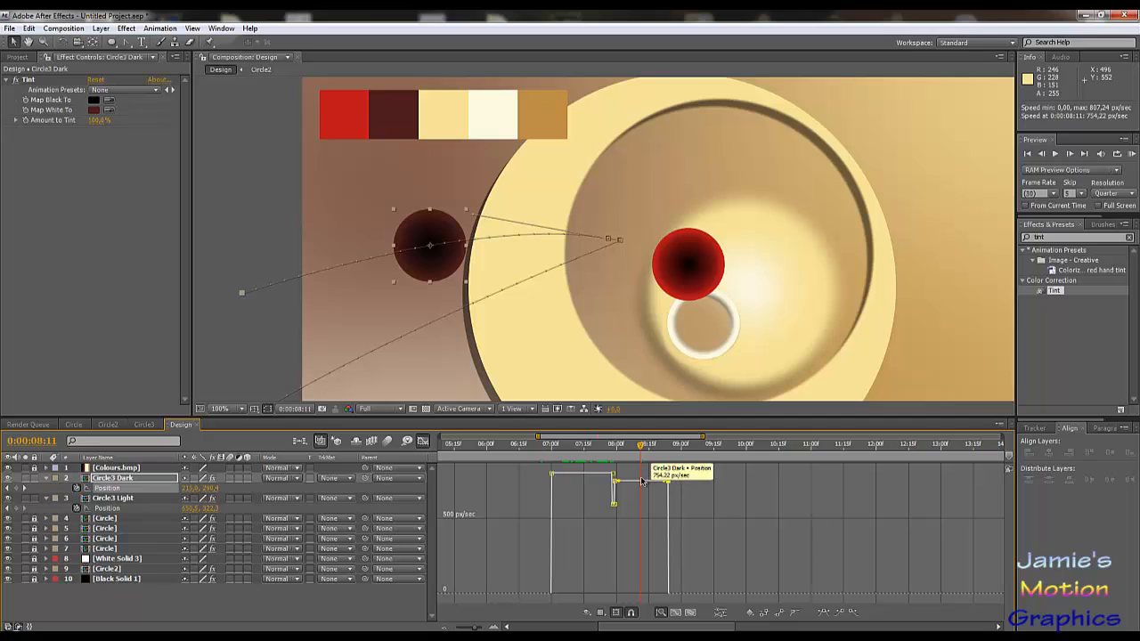
pyautogui.click(423, 442)
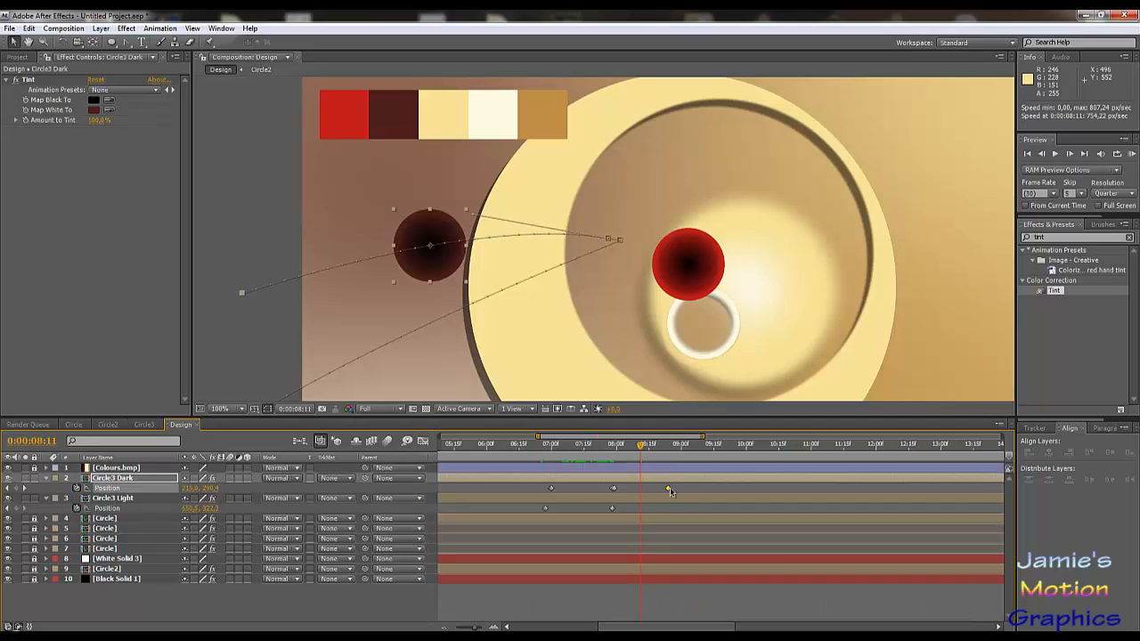
# - Try placing Circle3 Dark's final Position keyframe at 0:00:08:13 and examine the resulting exit speed in the Graph Editor
pyautogui.moveTo(670, 488); pyautogui.dragTo(647, 489)
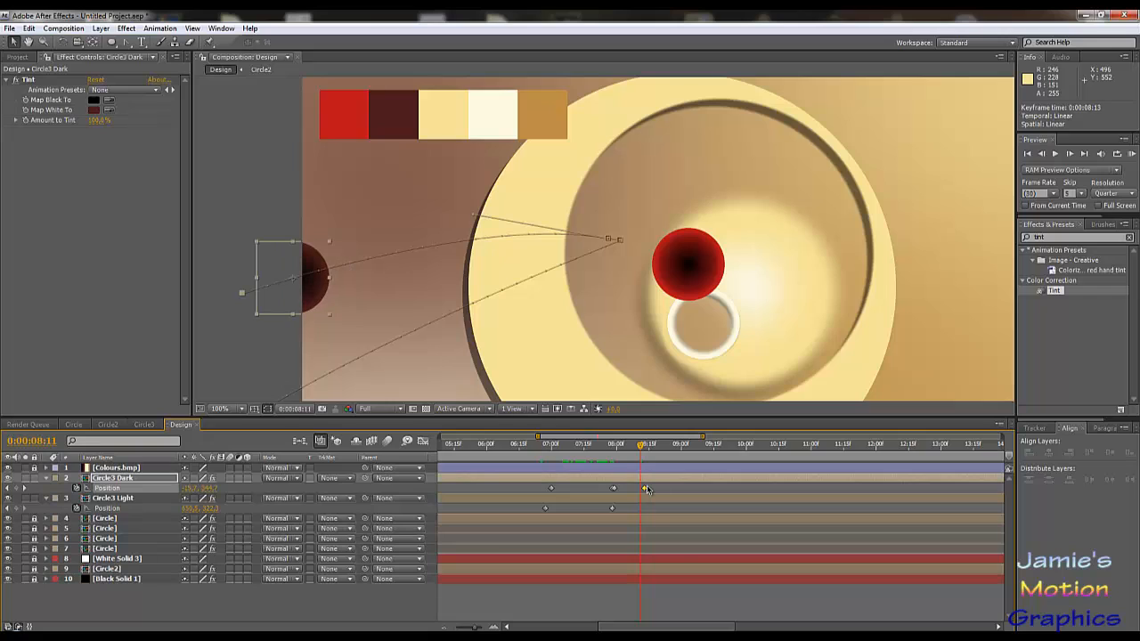
pyautogui.click(424, 440)
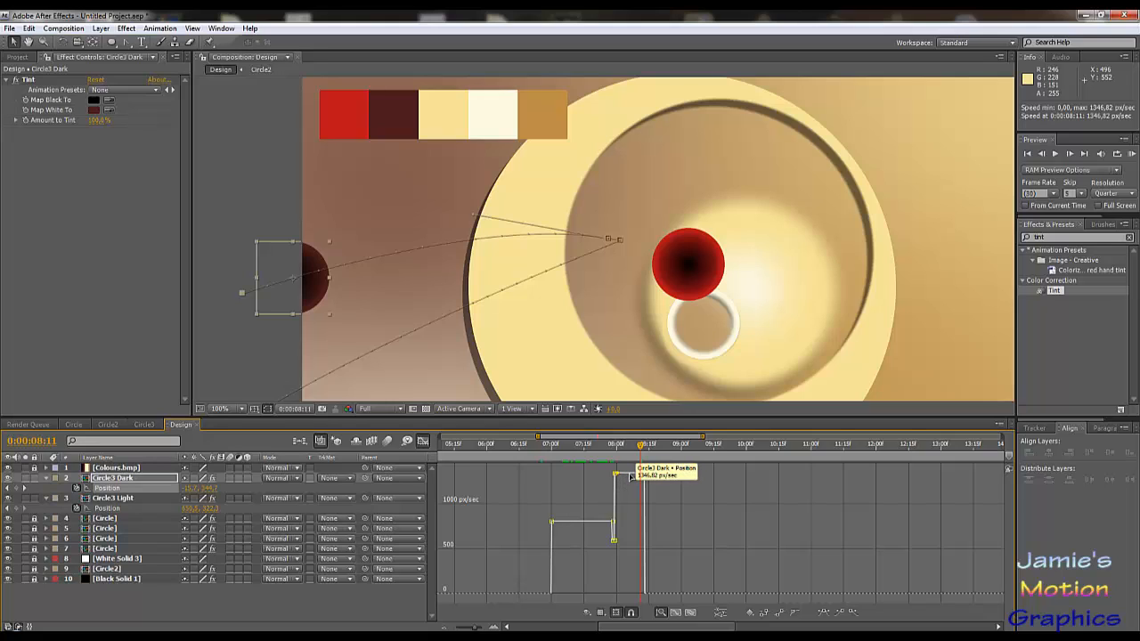
pyautogui.click(424, 442)
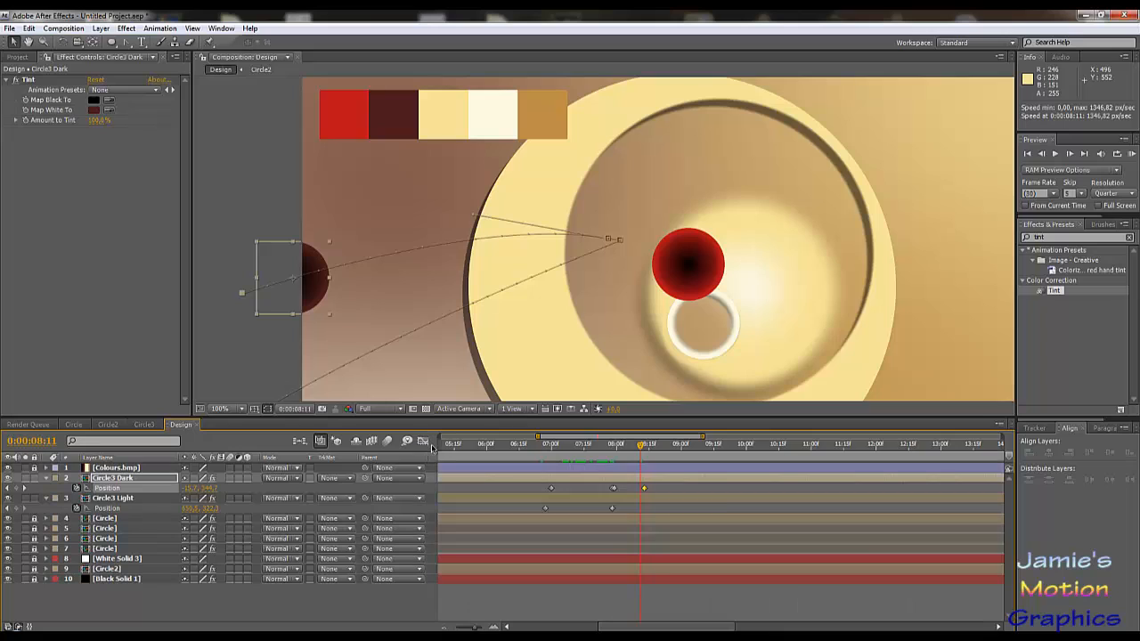
# - Move Circle3 Dark's final Position keyframe to 0:00:08:23 and check that its exit speed roughly matches its entry speed
pyautogui.moveTo(643, 488); pyautogui.dragTo(667, 491)
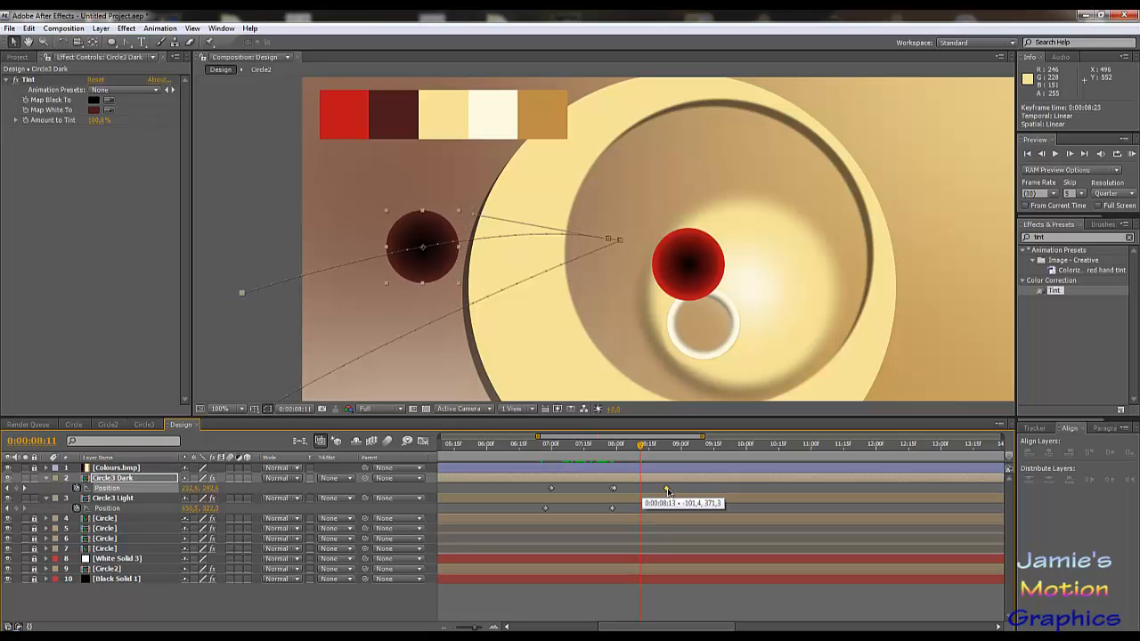
pyautogui.click(424, 442)
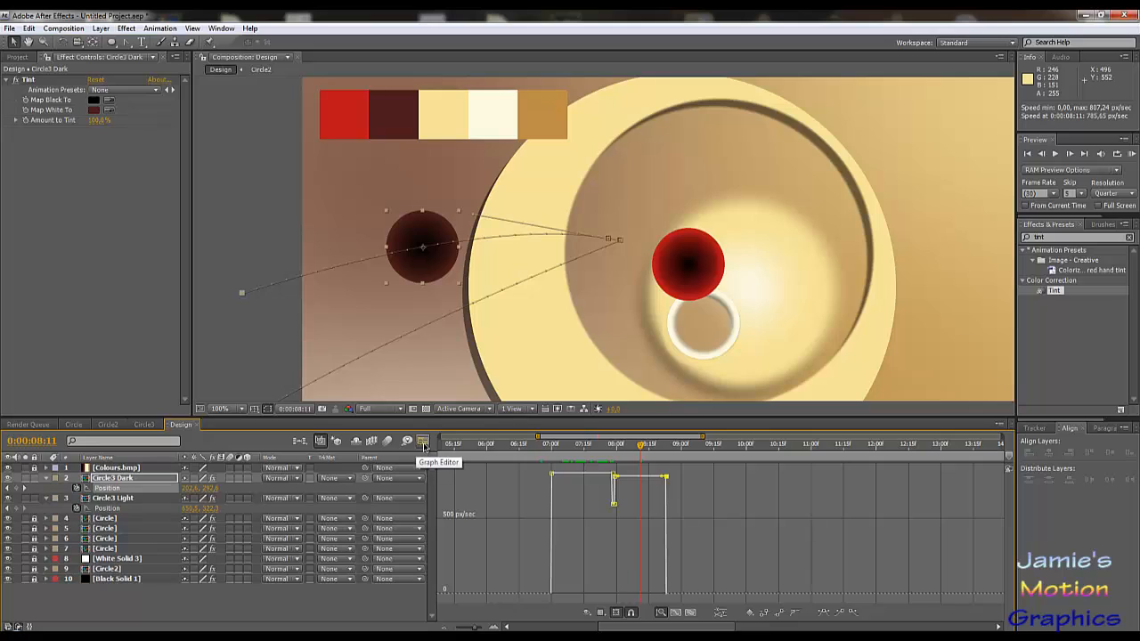
pyautogui.click(424, 442)
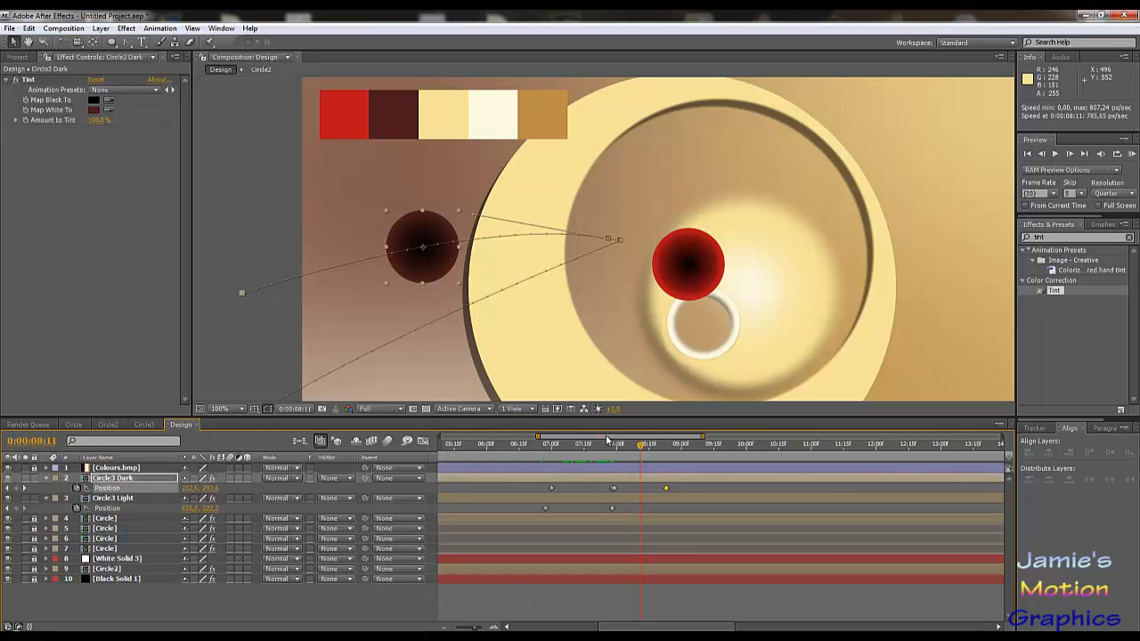
# - Try adding a Position keyframe to Circle3 Light at 0:00:07:29, and undo it
pyautogui.scroll(-2, 634, 306)
pyautogui.press('.')
pyautogui.press('.')
pyautogui.moveTo(641, 448); pyautogui.dragTo(614, 457)
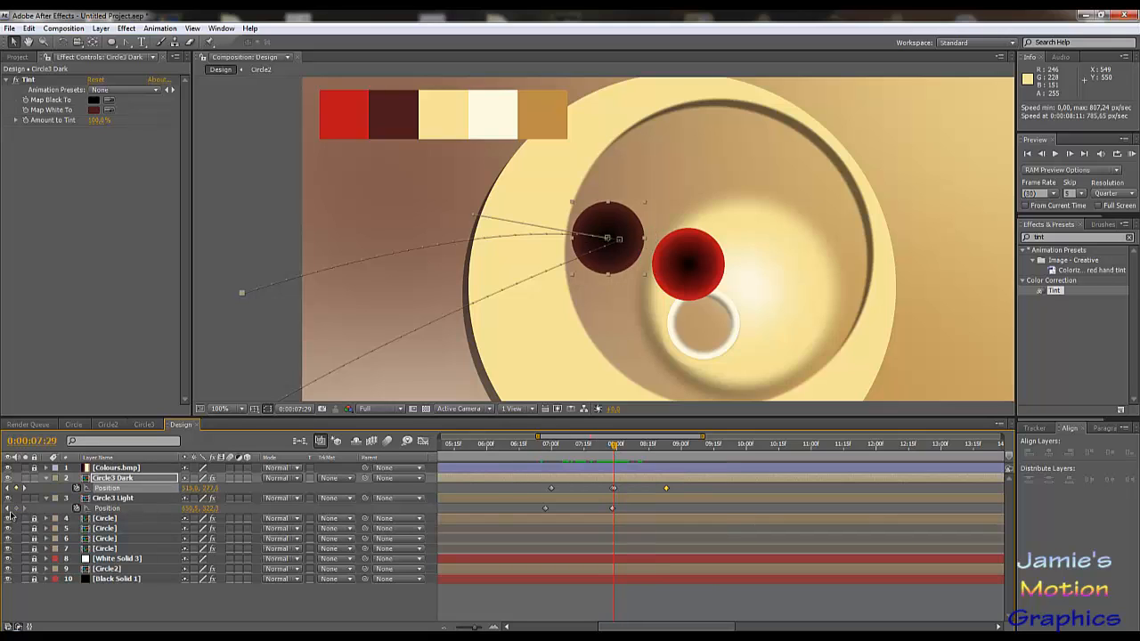
pyautogui.click(16, 509)
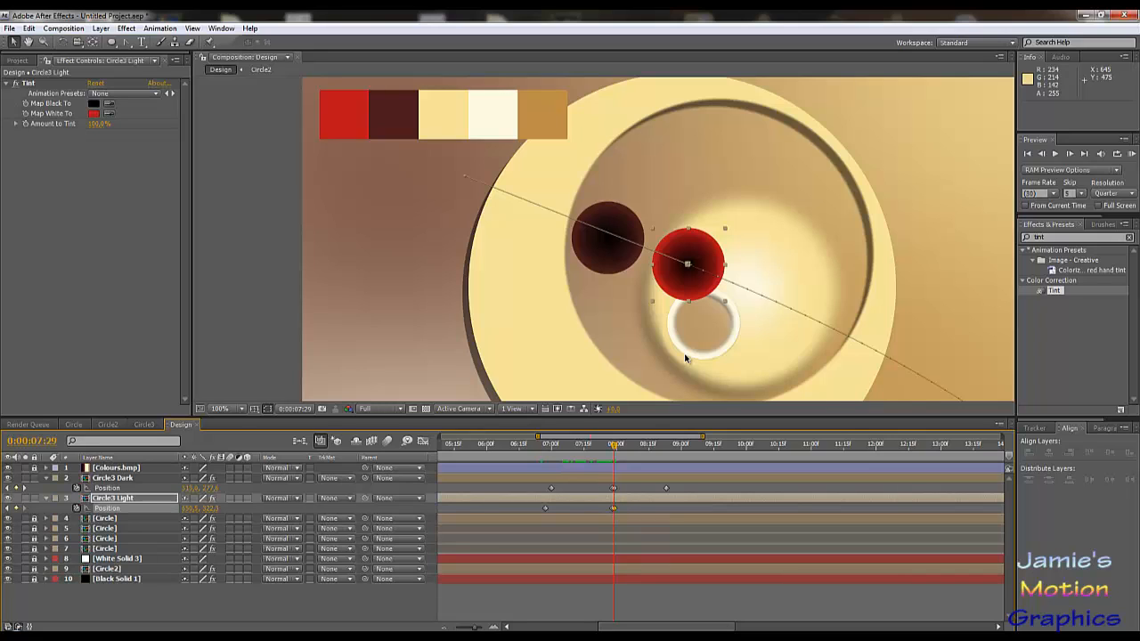
pyautogui.scroll(-2, 685, 358)
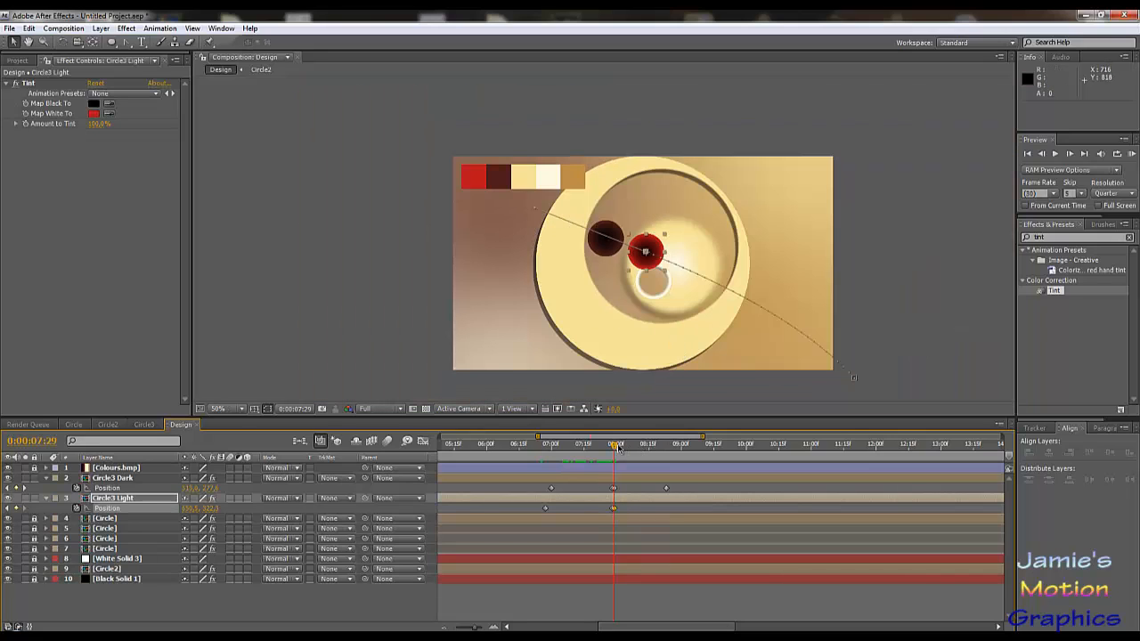
pyautogui.moveTo(616, 447); pyautogui.dragTo(654, 456)
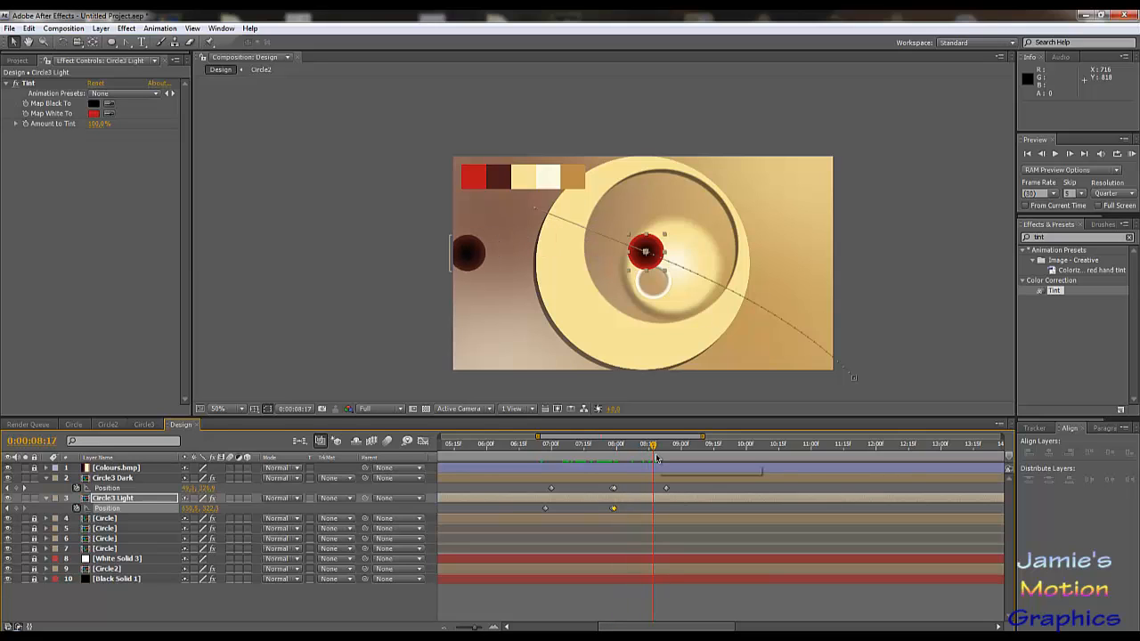
pyautogui.hotkey('ctrl', 'z')
# - At 0:00:09:06, move Circle3 Light beyond the frame's right edge to a Position of about 1385, 534
pyautogui.moveTo(636, 450); pyautogui.dragTo(694, 447)
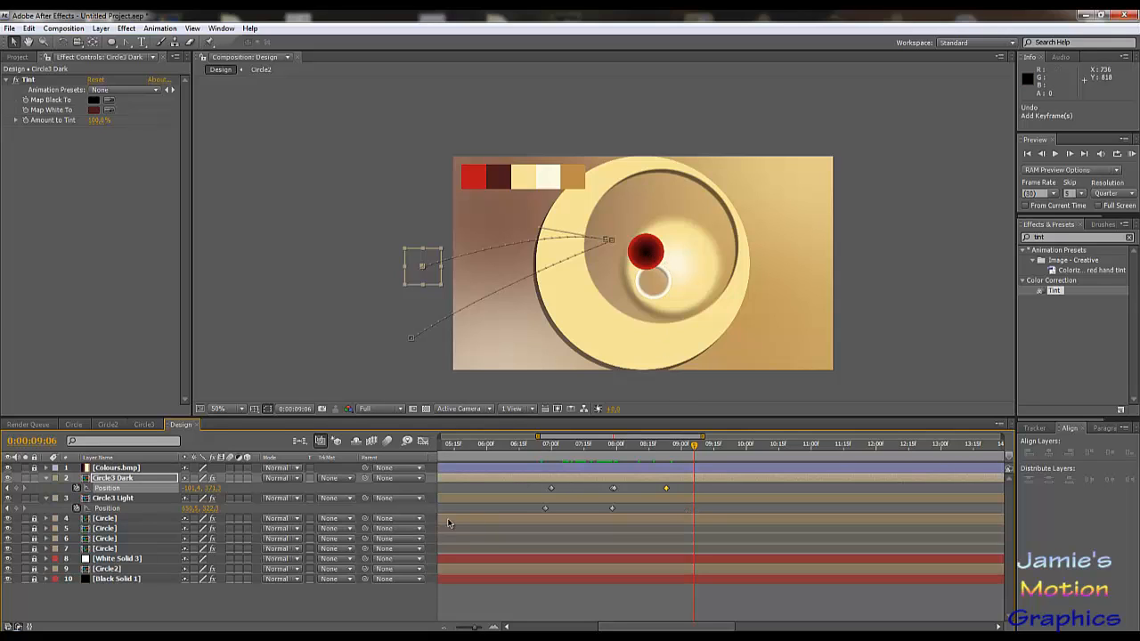
pyautogui.click(123, 499)
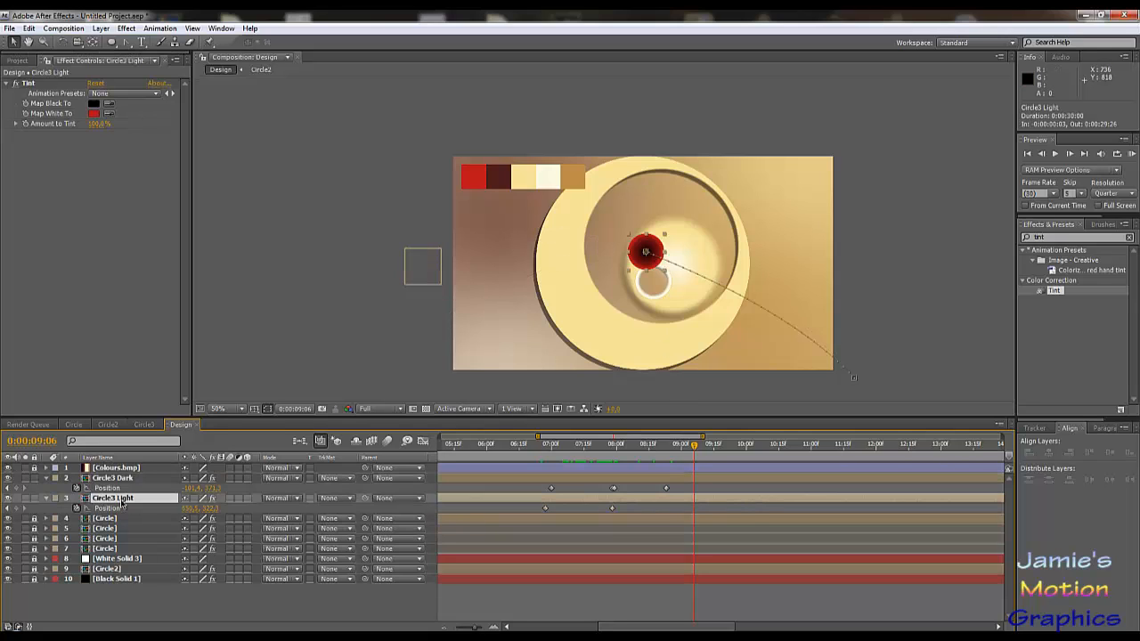
pyautogui.moveTo(658, 249); pyautogui.dragTo(719, 407)
pyautogui.moveTo(571, 389); pyautogui.dragTo(873, 298)
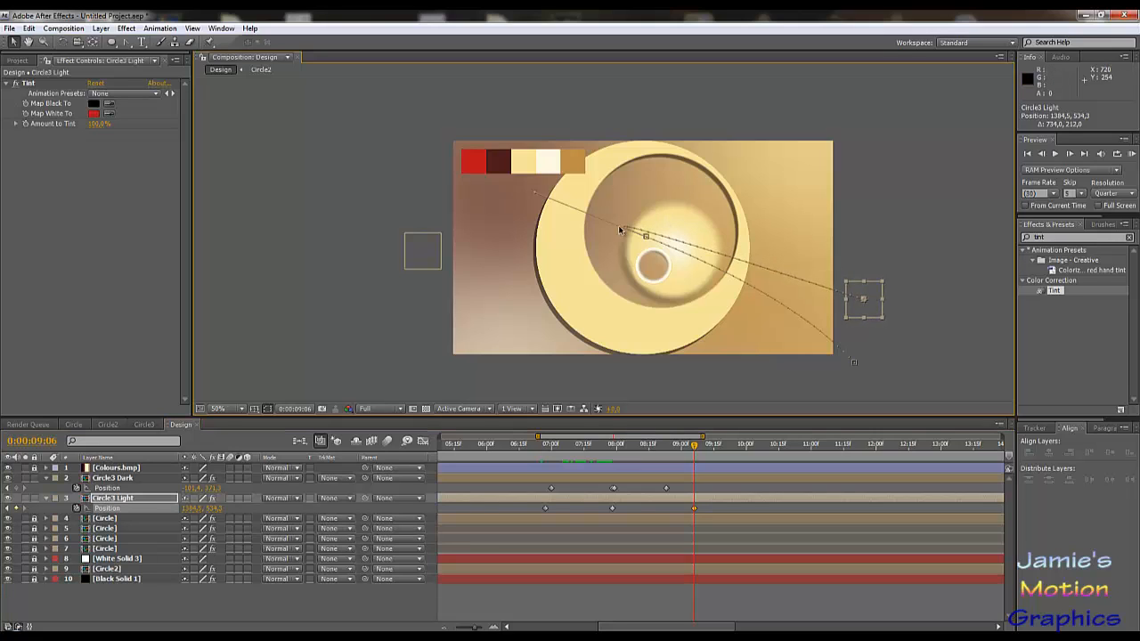
# - Convert Circle3 Light's 0:00:07:28 path point to a corner and add a Position keyframe one frame later at 0:00:07:29
pyautogui.click(128, 44)
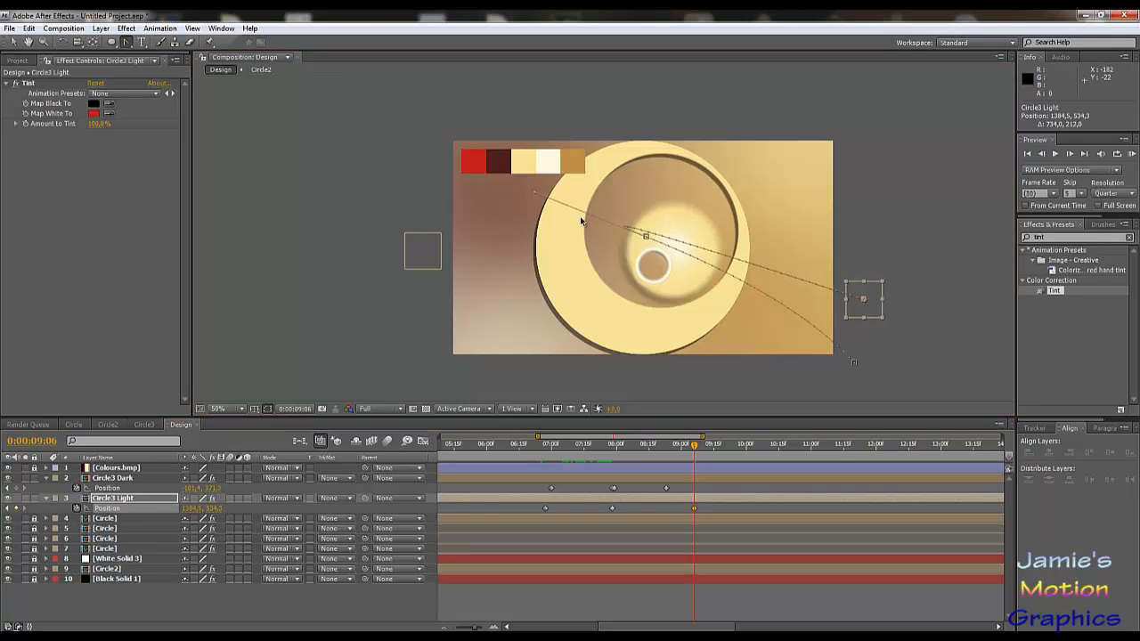
pyautogui.click(645, 237)
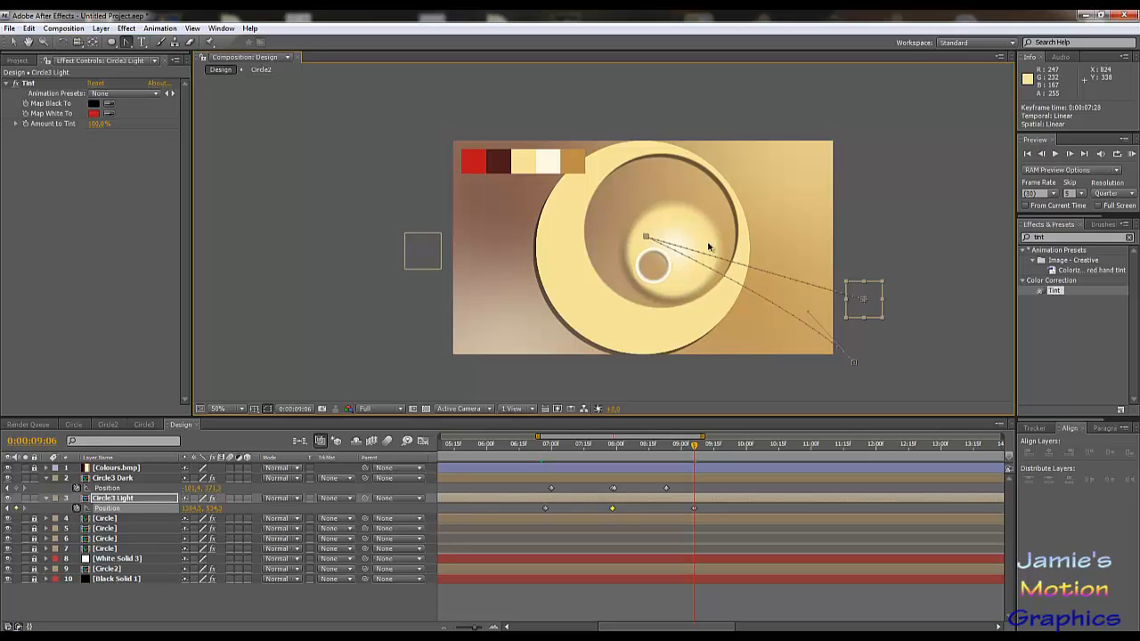
pyautogui.moveTo(634, 450); pyautogui.dragTo(614, 453)
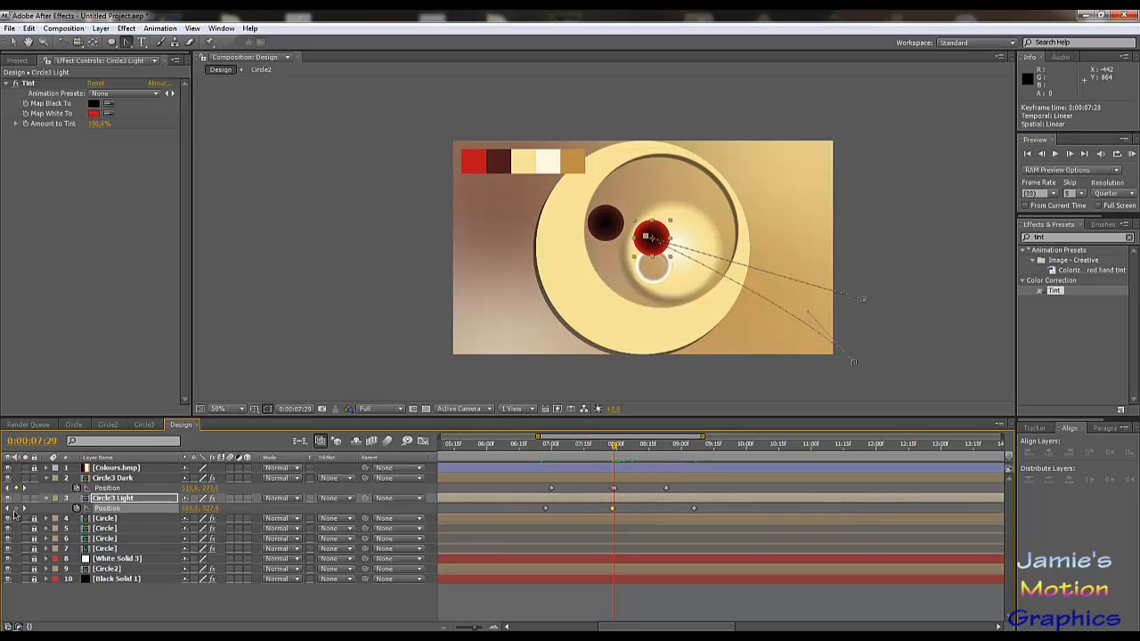
pyautogui.click(16, 508)
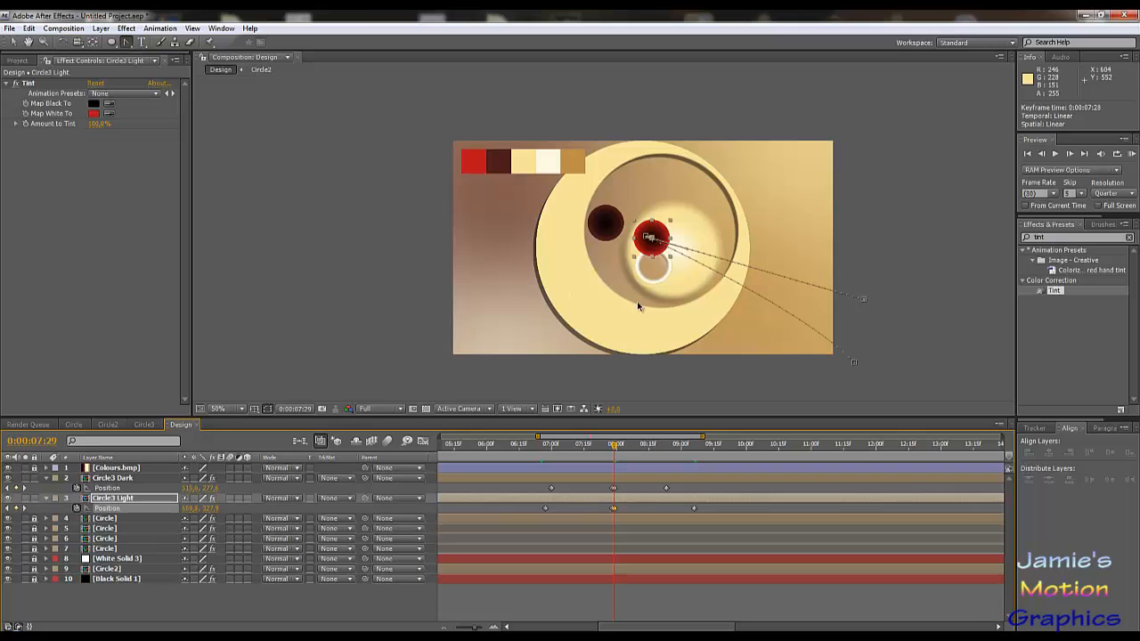
# - Curve Circle3 Light's exit path by collapsing the 0:00:07:29 incoming handle onto its point and pulling the outgoing handle to about 970, 295
pyautogui.scroll(2, 637, 303)
pyautogui.moveTo(843, 268); pyautogui.dragTo(628, 288)
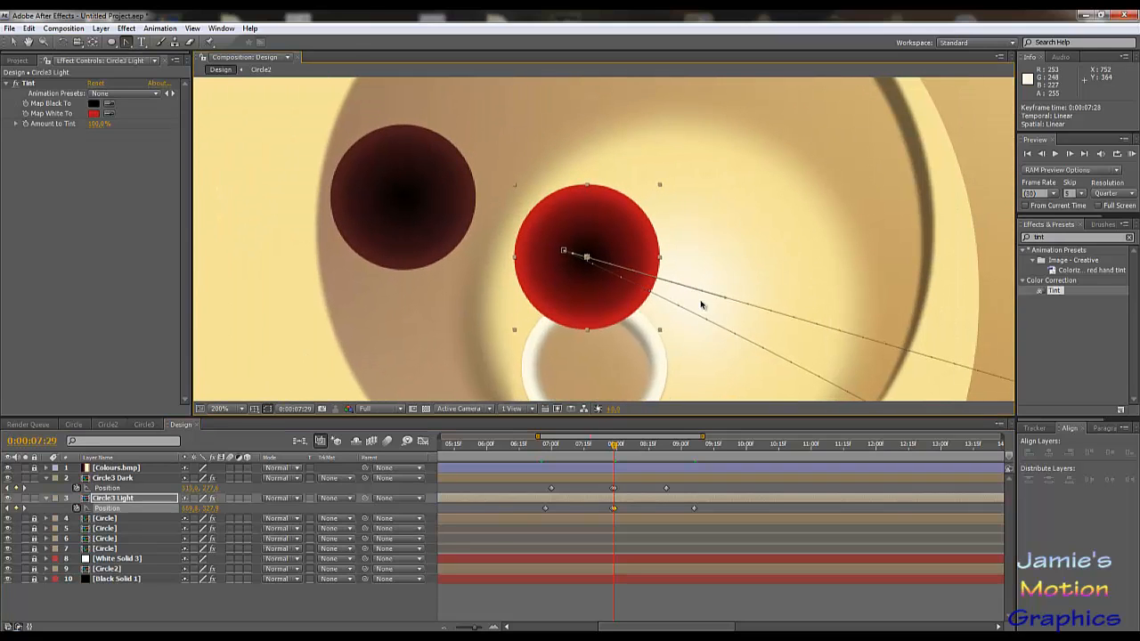
pyautogui.click(15, 41)
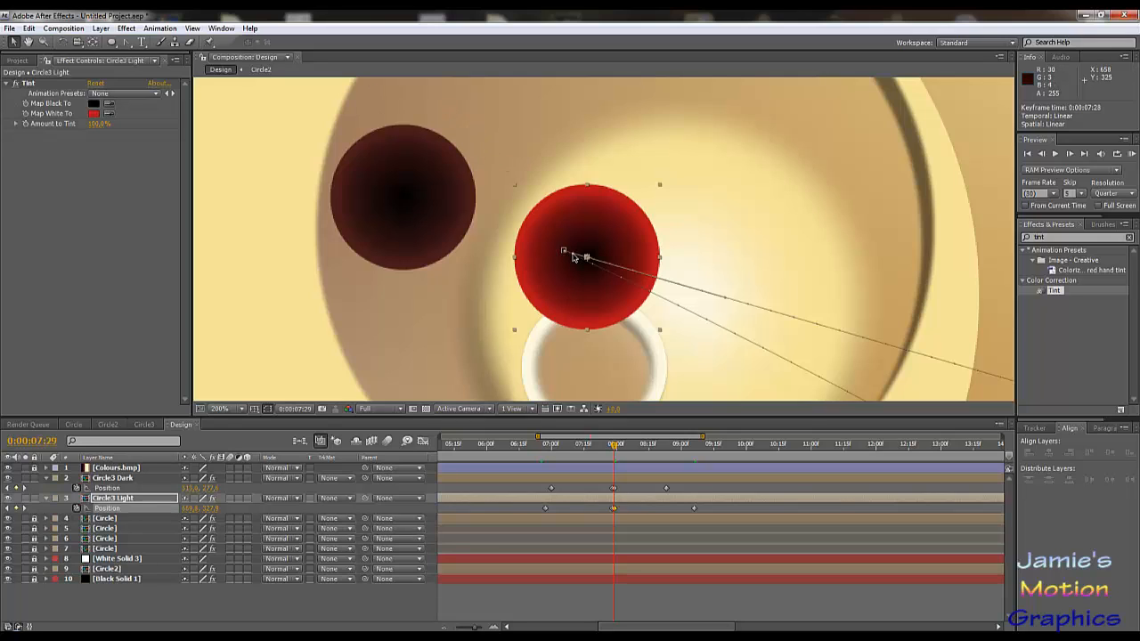
pyautogui.moveTo(575, 257); pyautogui.dragTo(589, 260)
pyautogui.moveTo(724, 298); pyautogui.dragTo(761, 254)
pyautogui.scroll(-1, 760, 256)
pyautogui.scroll(-4, 760, 252)
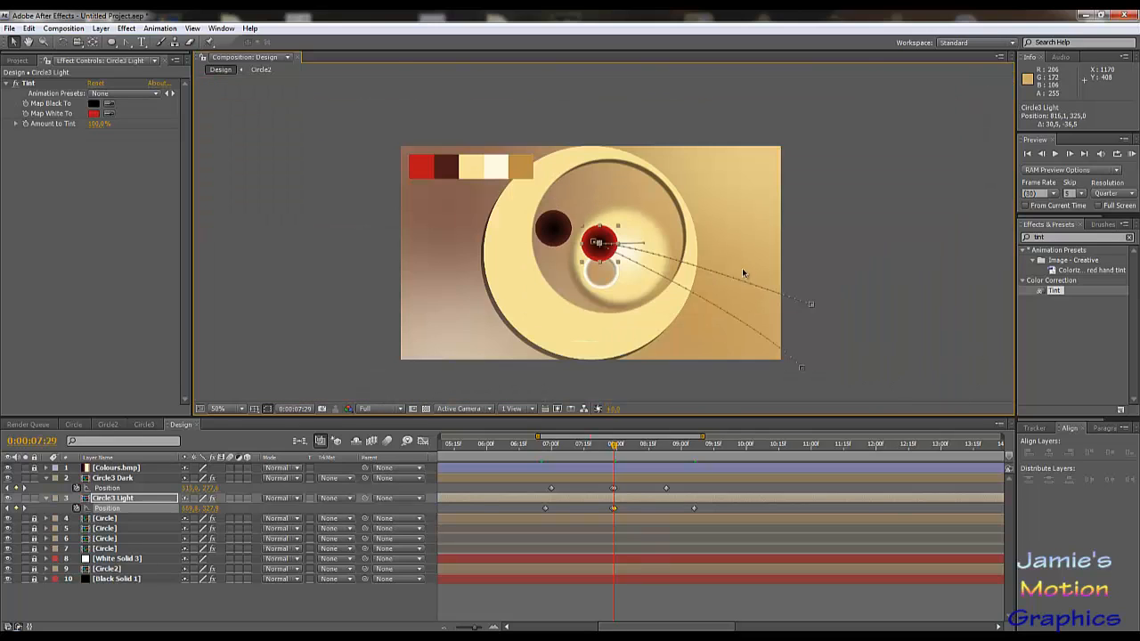
pyautogui.moveTo(644, 246); pyautogui.dragTo(689, 236)
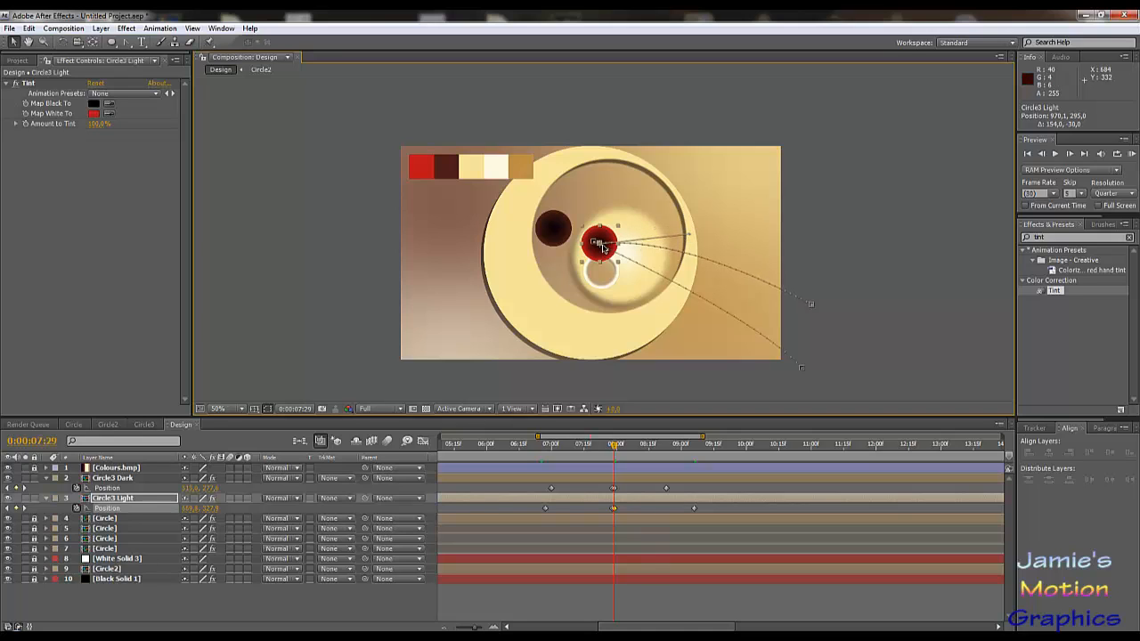
pyautogui.scroll(2, 601, 249)
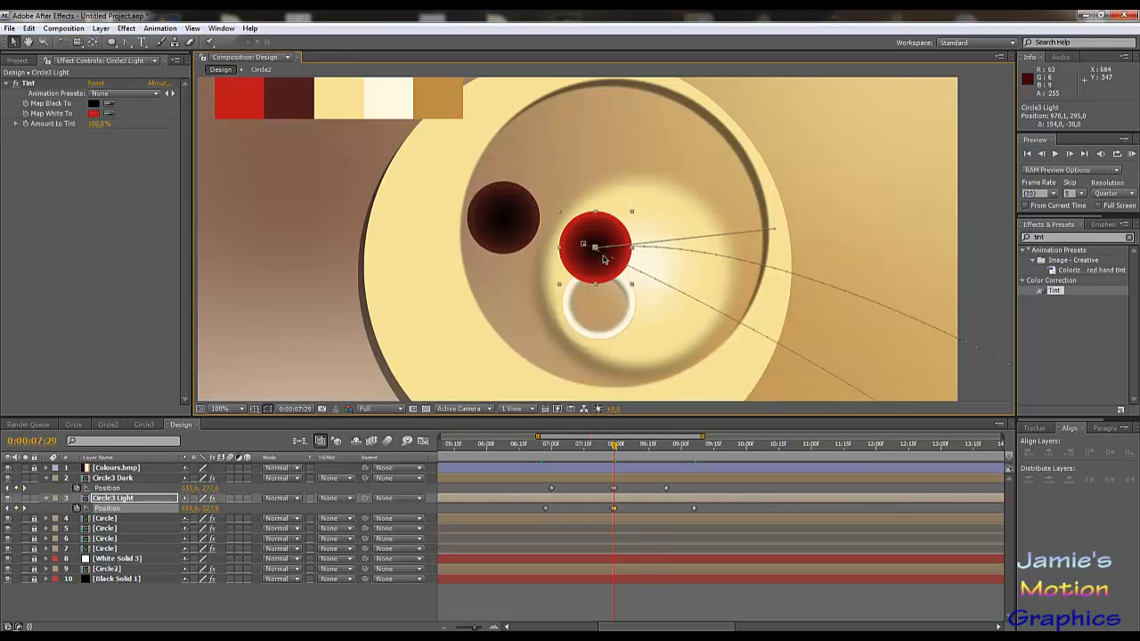
# - At 0:00:07:29, nudge Circle3 Light up and right to a Position of about 674, 318
pyautogui.moveTo(599, 253); pyautogui.dragTo(601, 245)
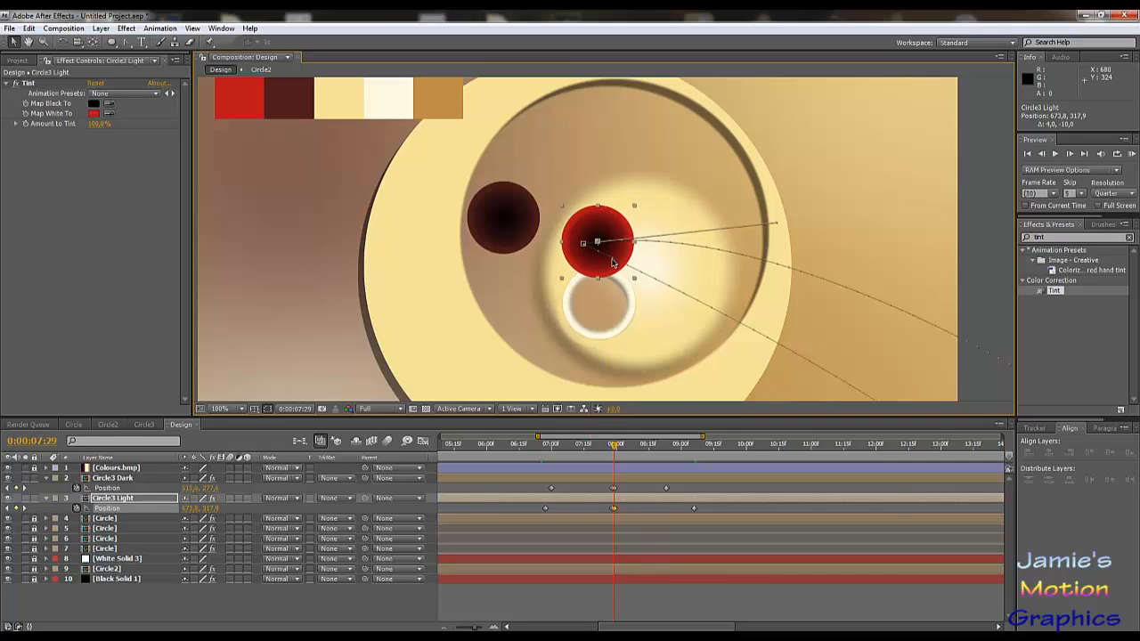
pyautogui.scroll(4, 602, 255)
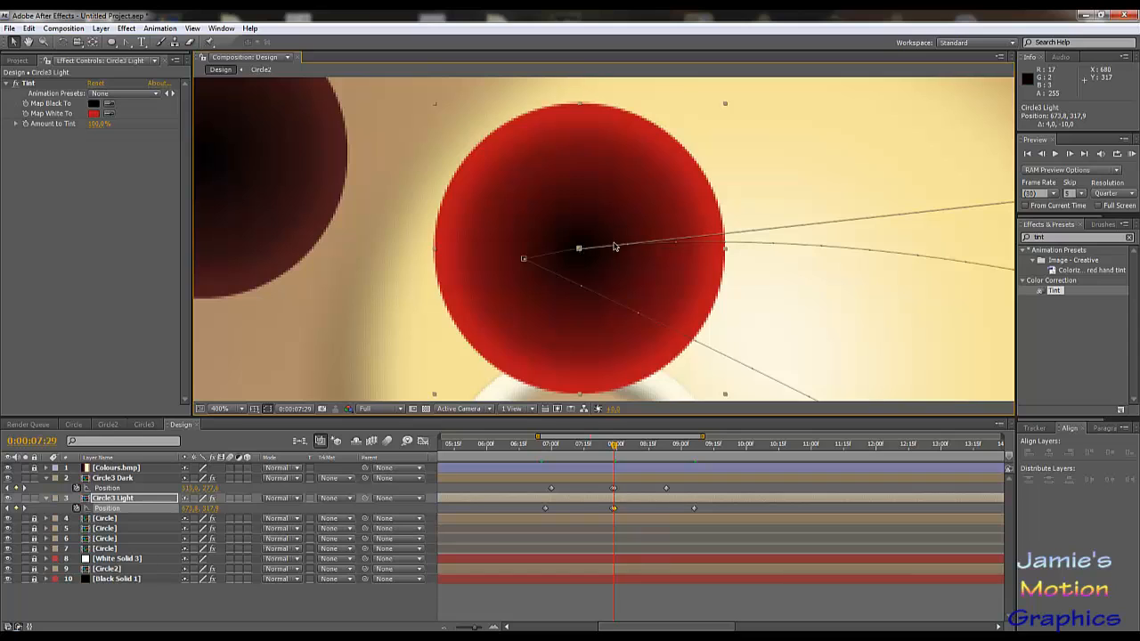
pyautogui.moveTo(709, 262); pyautogui.dragTo(569, 278)
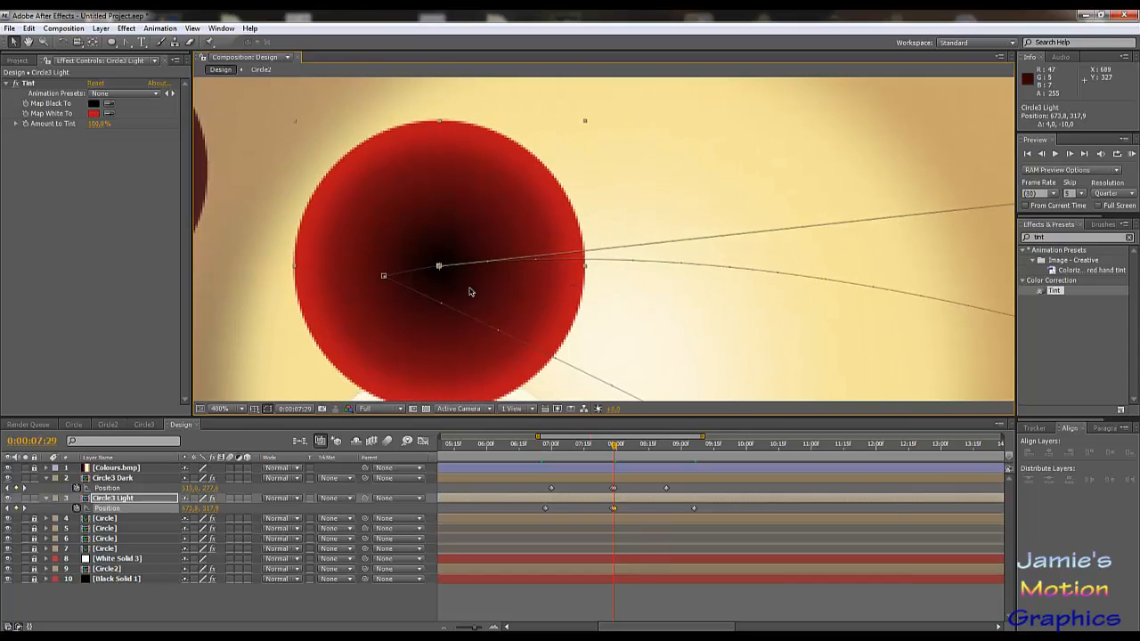
pyautogui.scroll(-6, 736, 282)
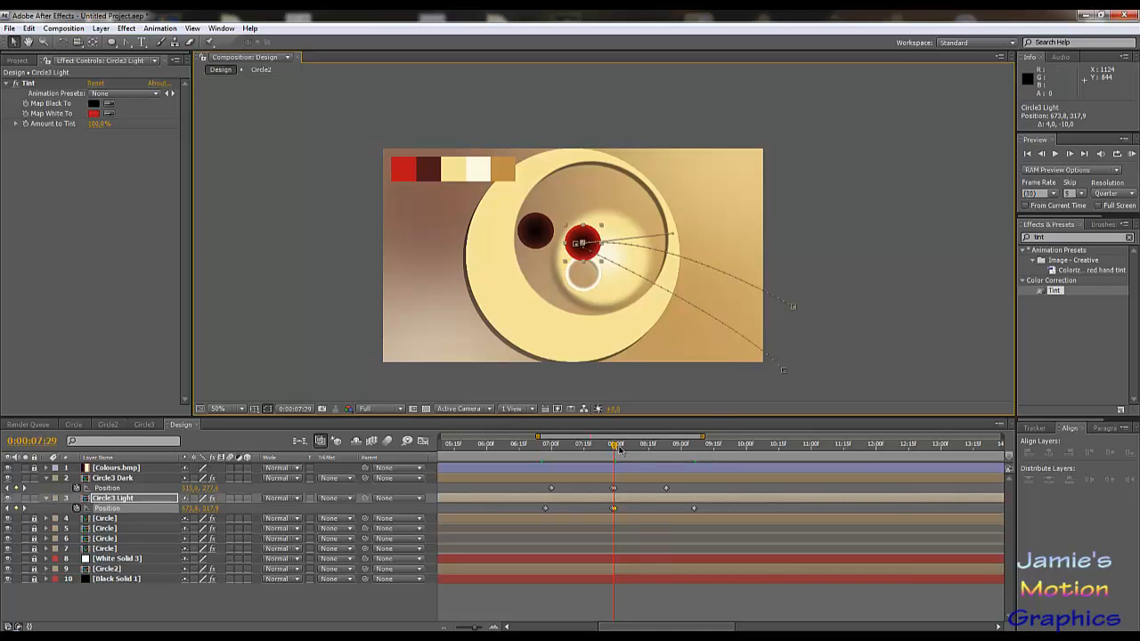
# - Move Circle3 Light's final Position keyframe to 0:00:08:29, using the speed graph to bring its exit speed close to its approach speed
pyautogui.moveTo(621, 450); pyautogui.dragTo(694, 497)
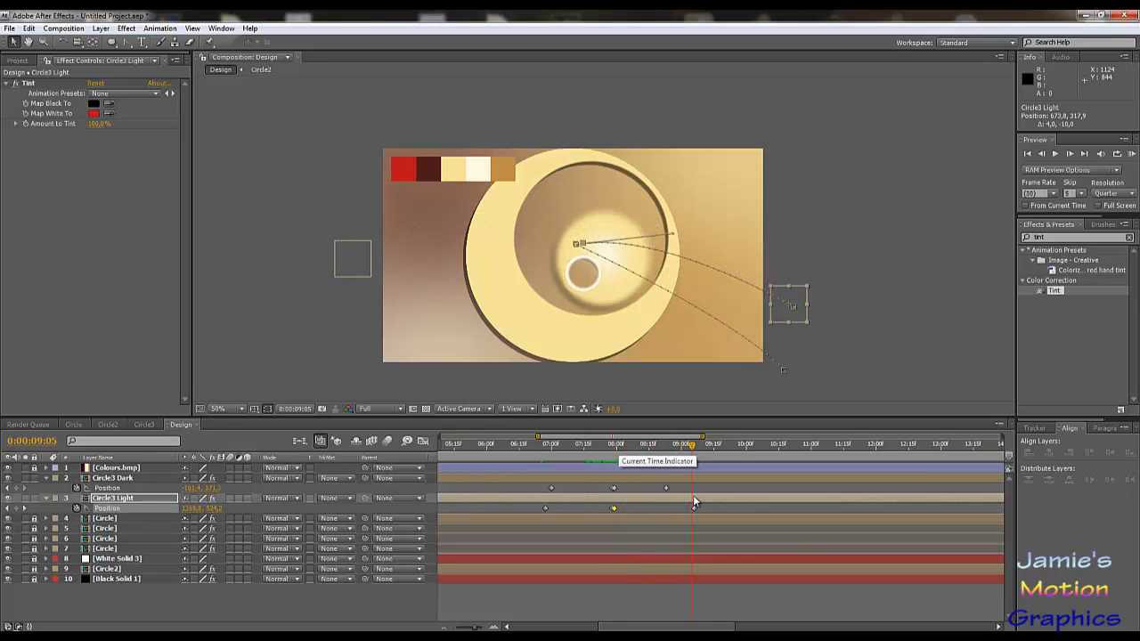
pyautogui.click(424, 442)
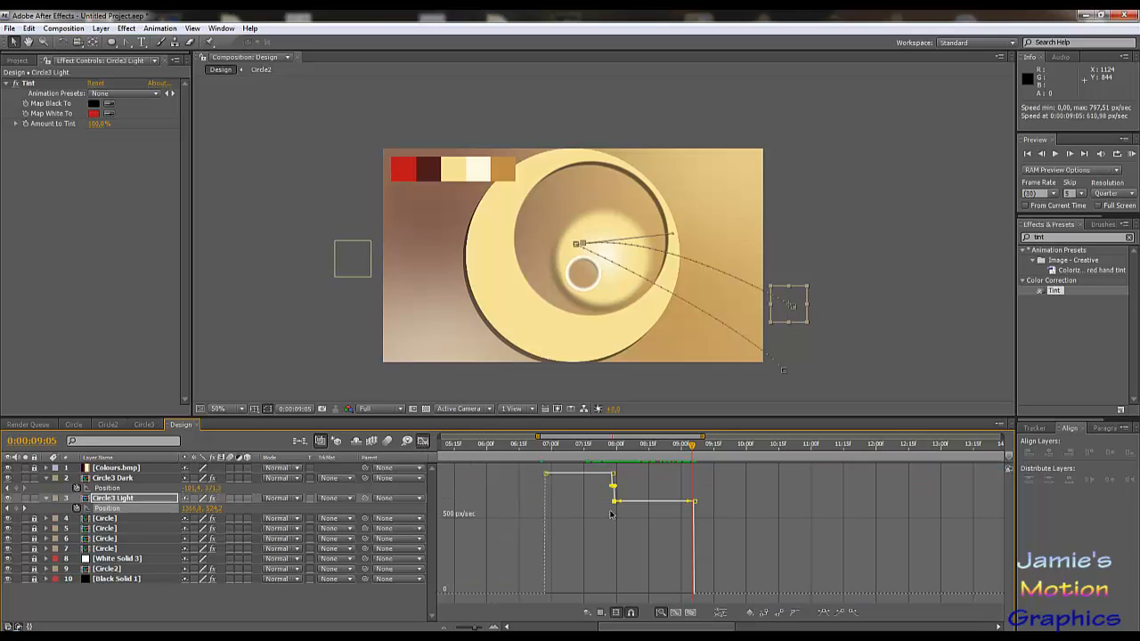
pyautogui.moveTo(573, 479)
pyautogui.click(424, 440)
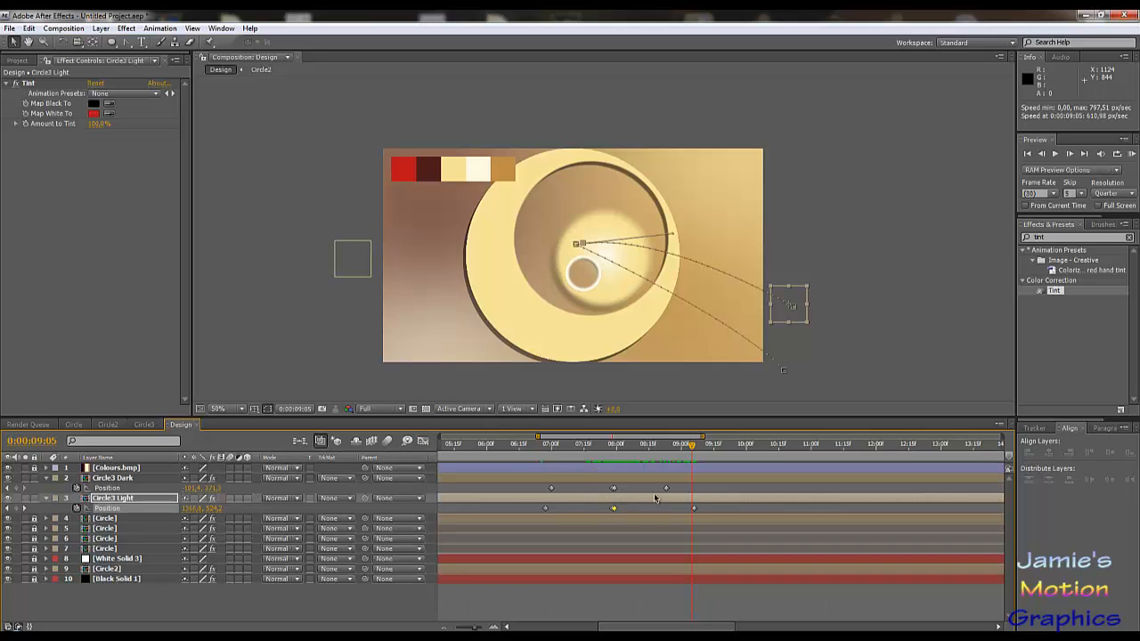
pyautogui.moveTo(696, 508); pyautogui.dragTo(682, 512)
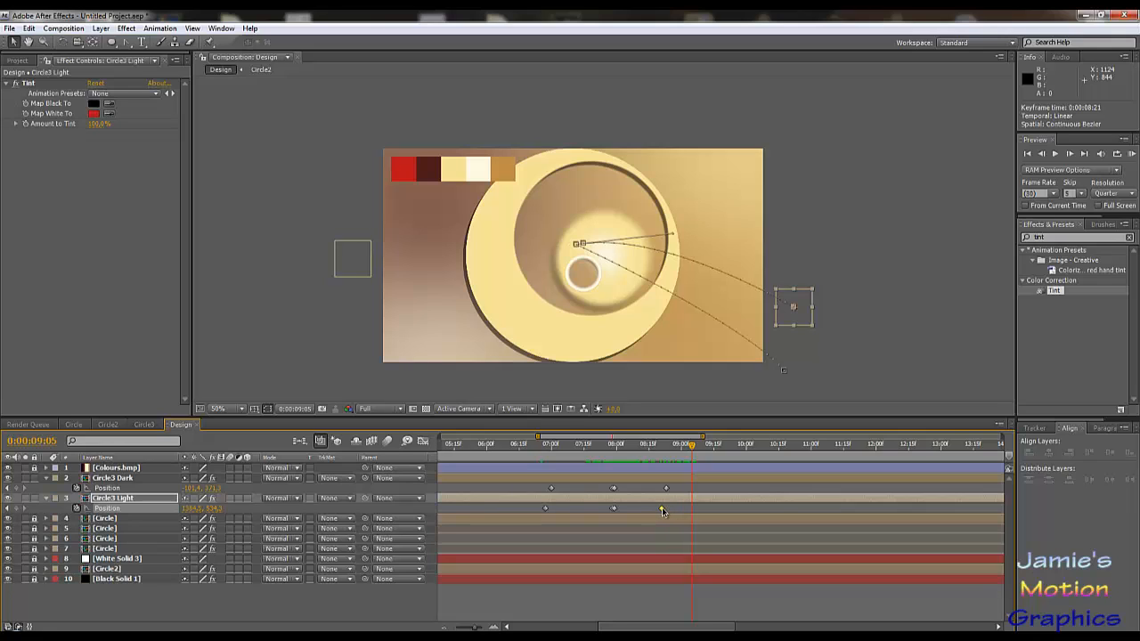
pyautogui.click(423, 442)
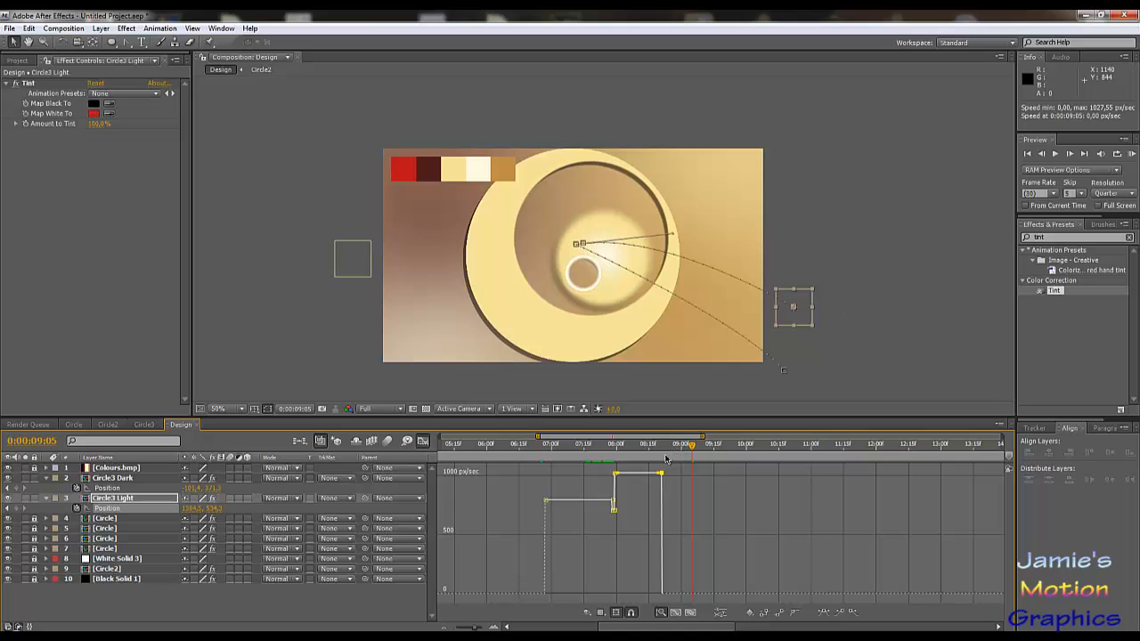
pyautogui.moveTo(641, 478)
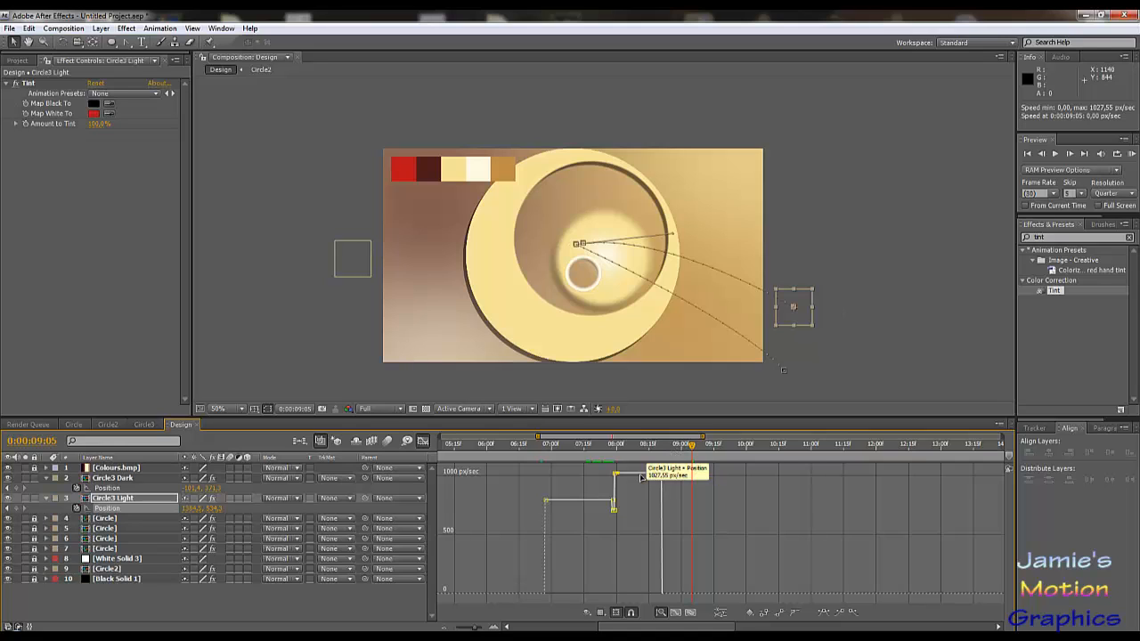
pyautogui.click(423, 441)
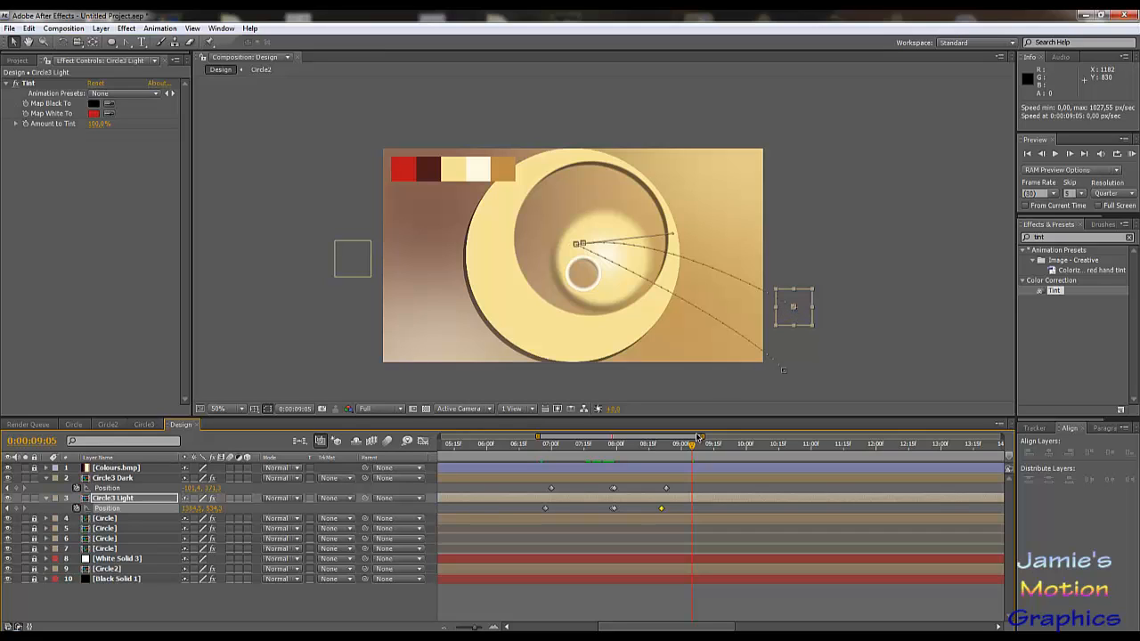
pyautogui.click(663, 509)
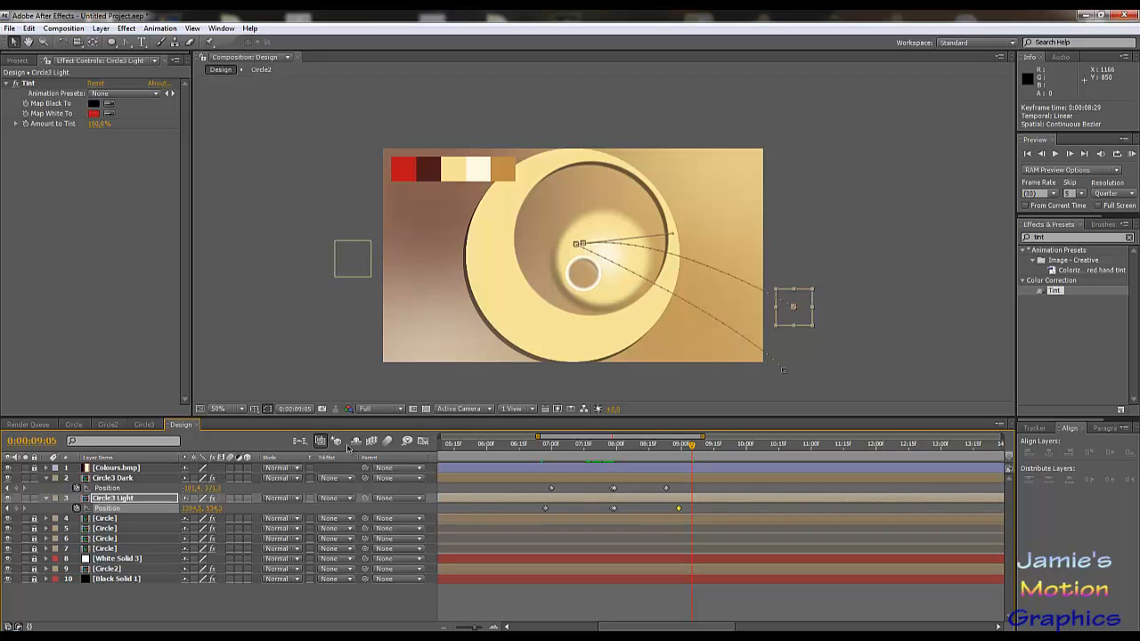
pyautogui.click(424, 442)
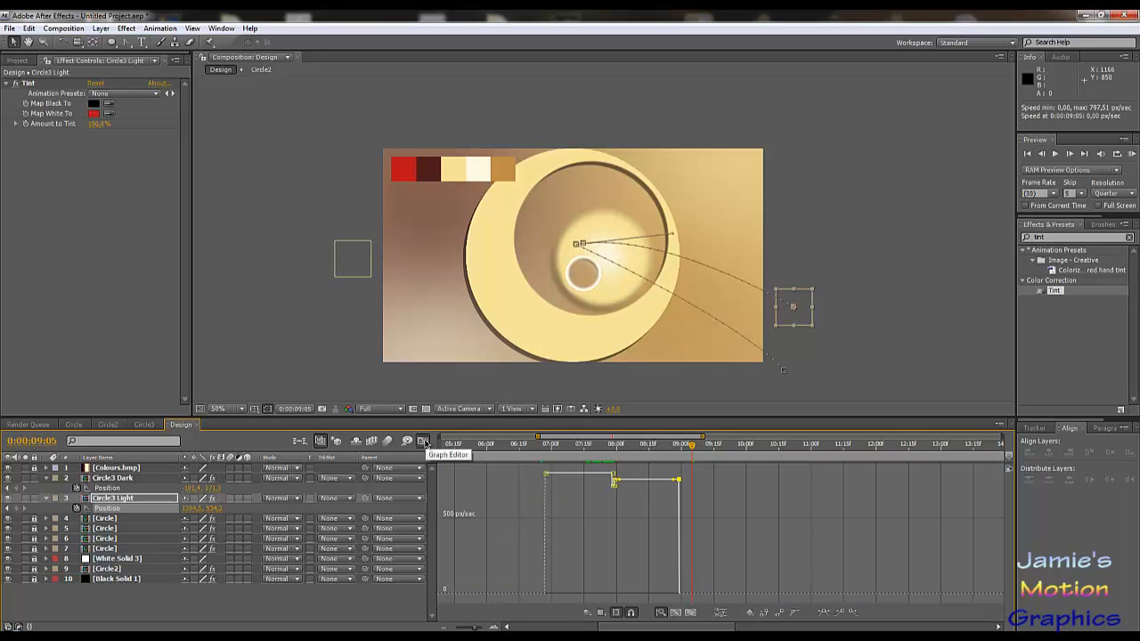
pyautogui.click(424, 442)
# - Preview the collision and rebound of the two Circle3 layers from about 0:00:06:03
pyautogui.moveTo(624, 448); pyautogui.dragTo(493, 450)
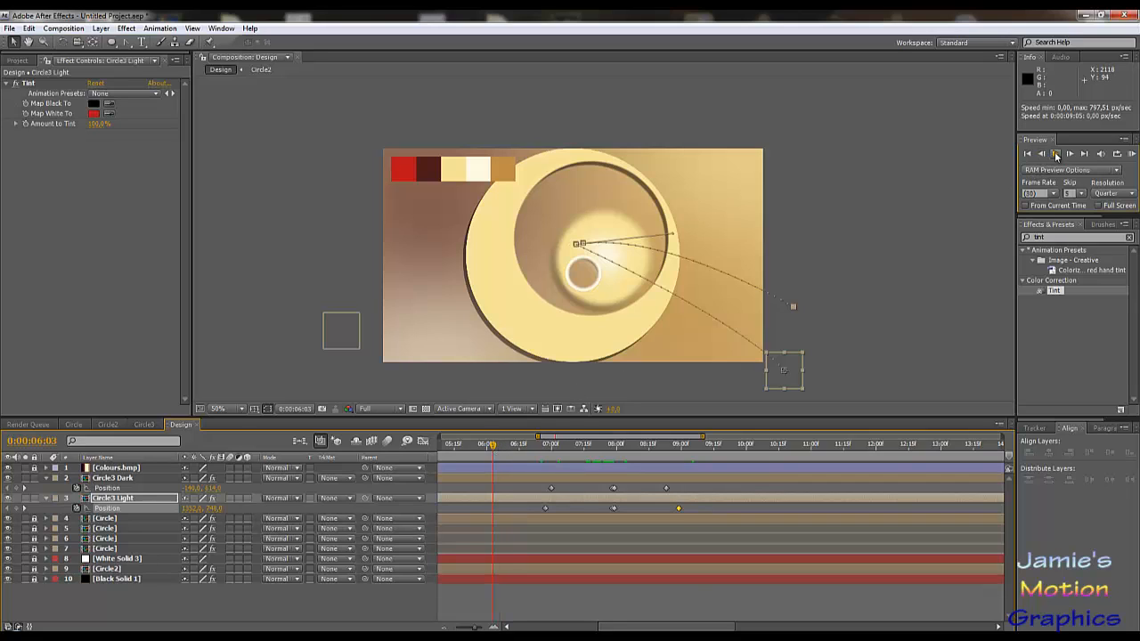
pyautogui.click(1056, 154)
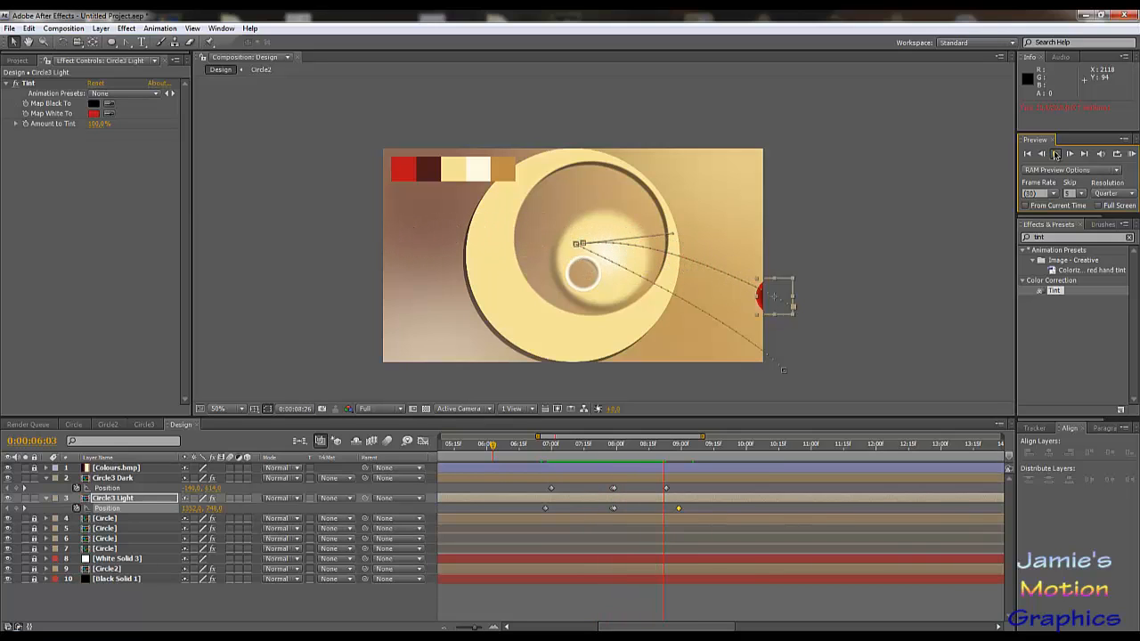
pyautogui.click(1055, 154)
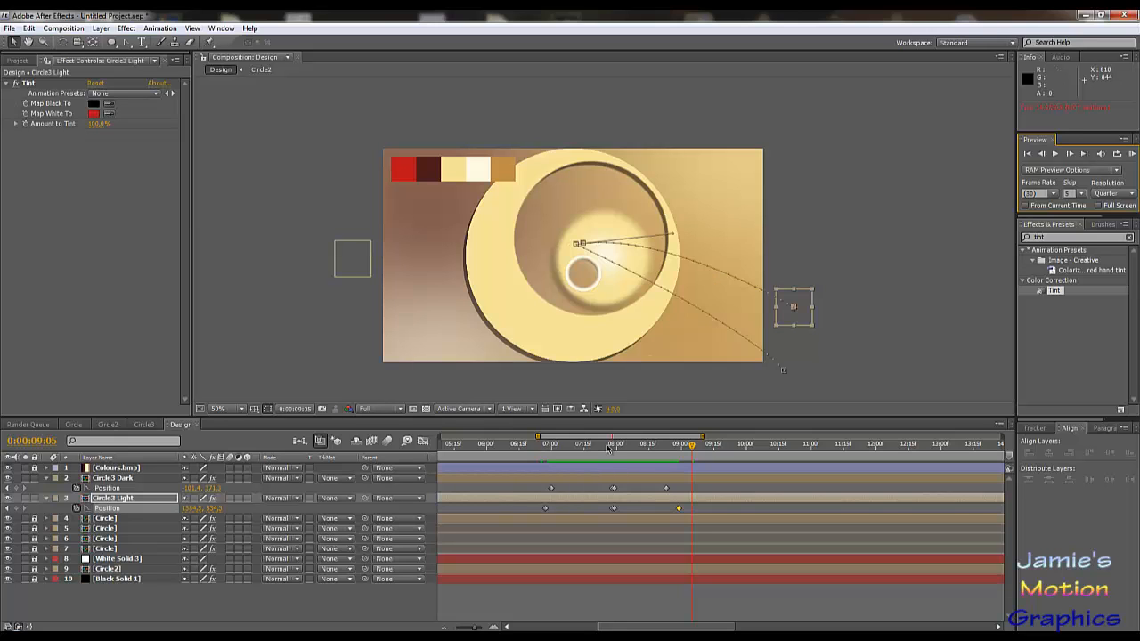
pyautogui.moveTo(608, 449); pyautogui.dragTo(544, 468)
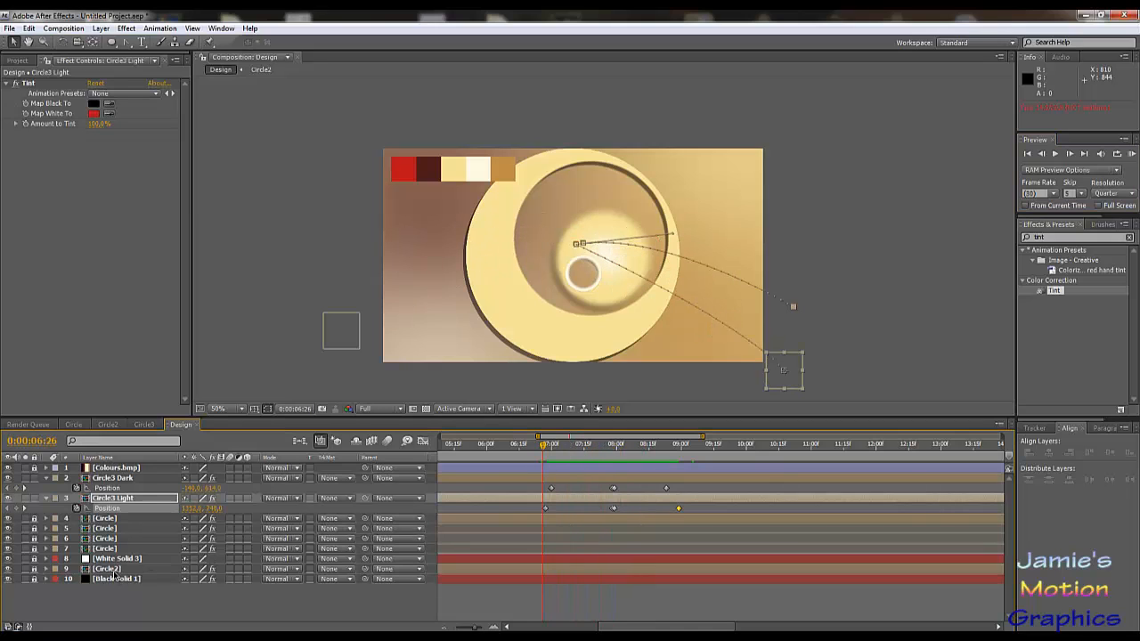
# - Unlock Circle2, show its Rotation and add a Rotation keyframe of 0x +0,0° at 0:00:06:00
pyautogui.press('F2')
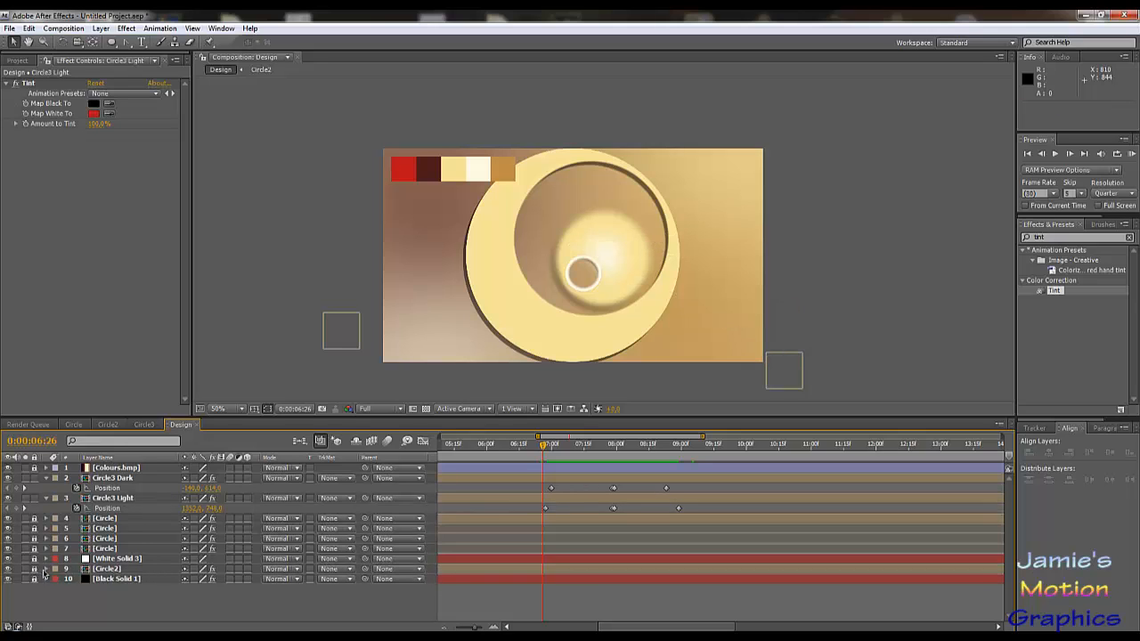
pyautogui.click(114, 570)
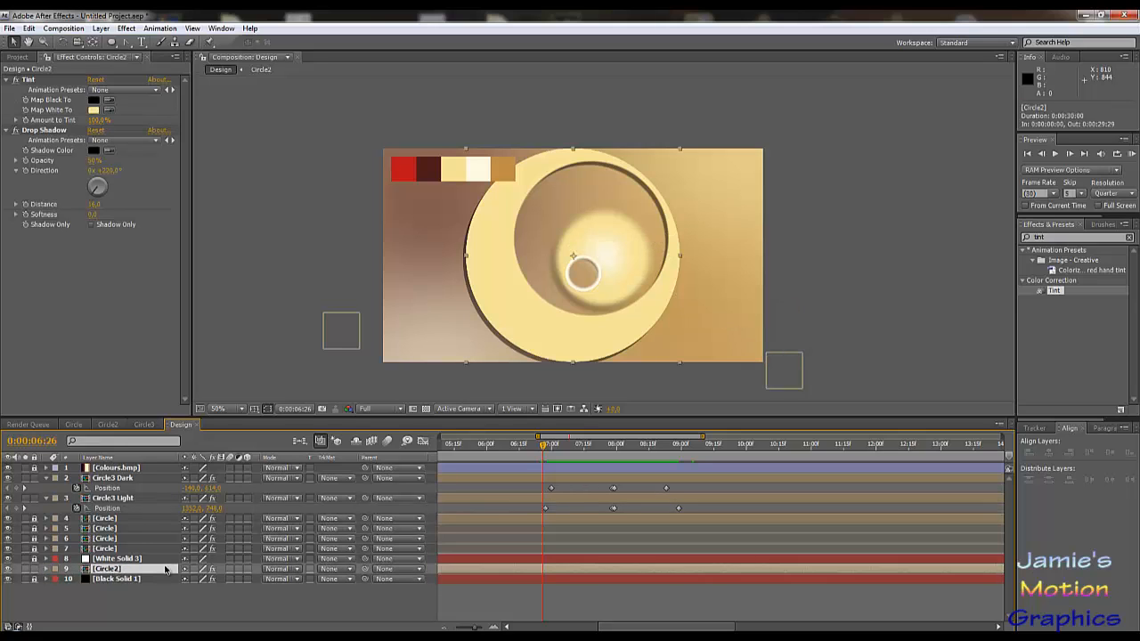
pyautogui.moveTo(512, 447); pyautogui.dragTo(538, 471)
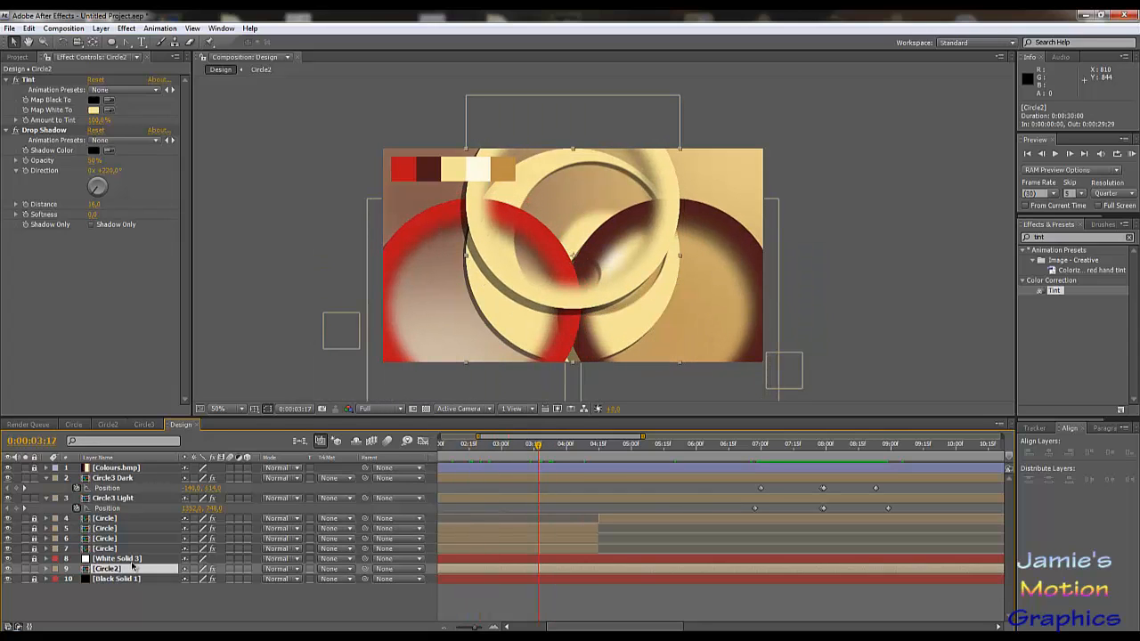
pyautogui.press('r')
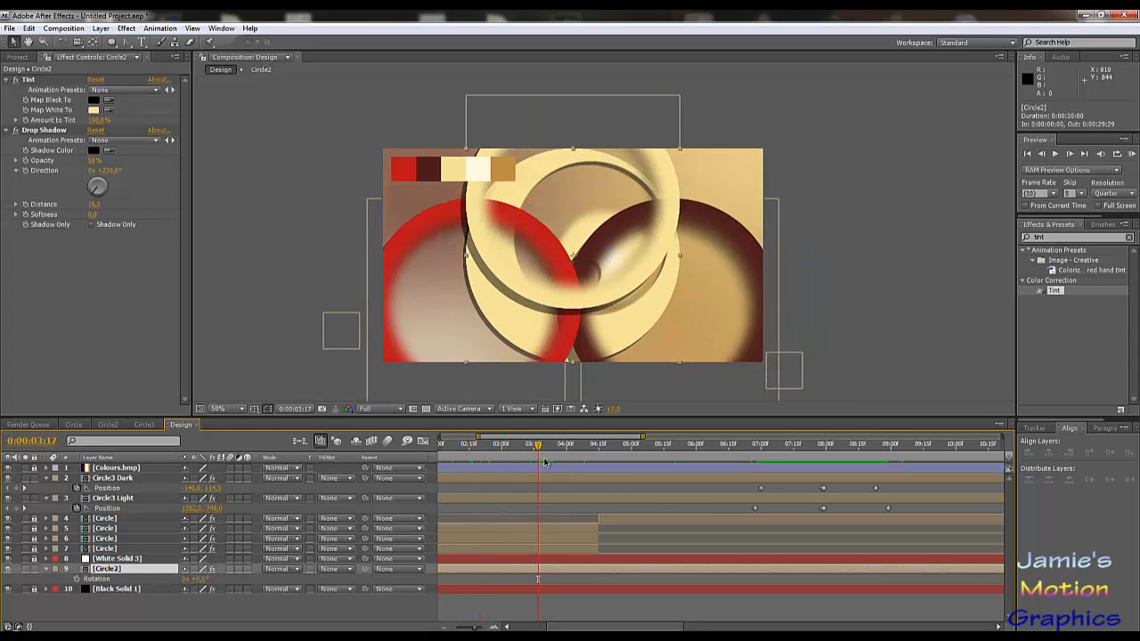
pyautogui.moveTo(540, 459); pyautogui.dragTo(697, 479)
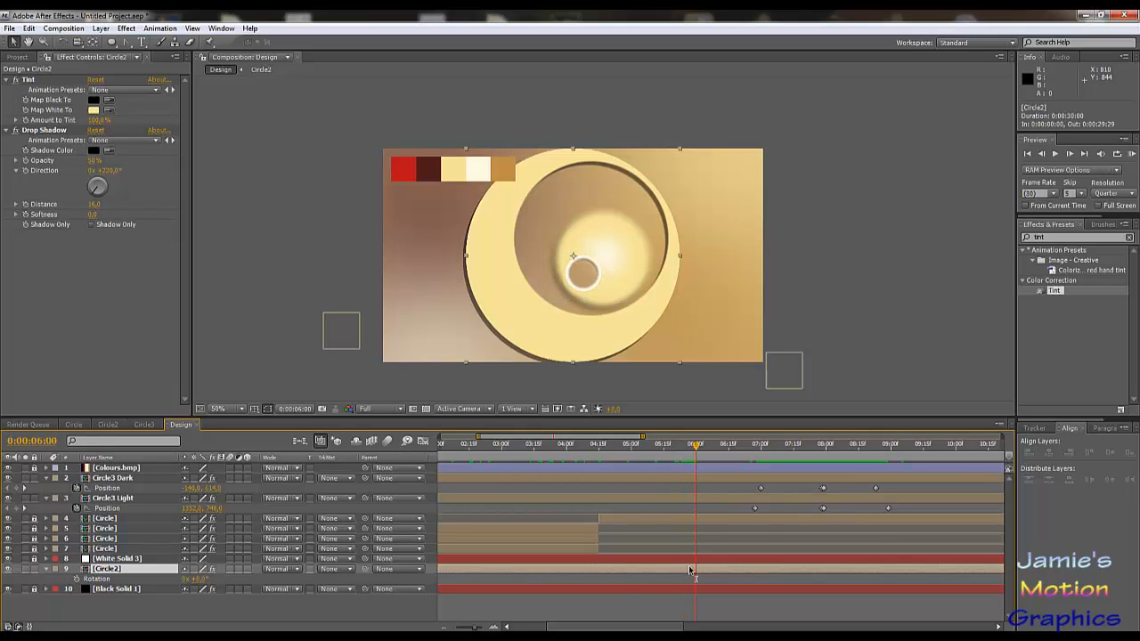
pyautogui.click(77, 579)
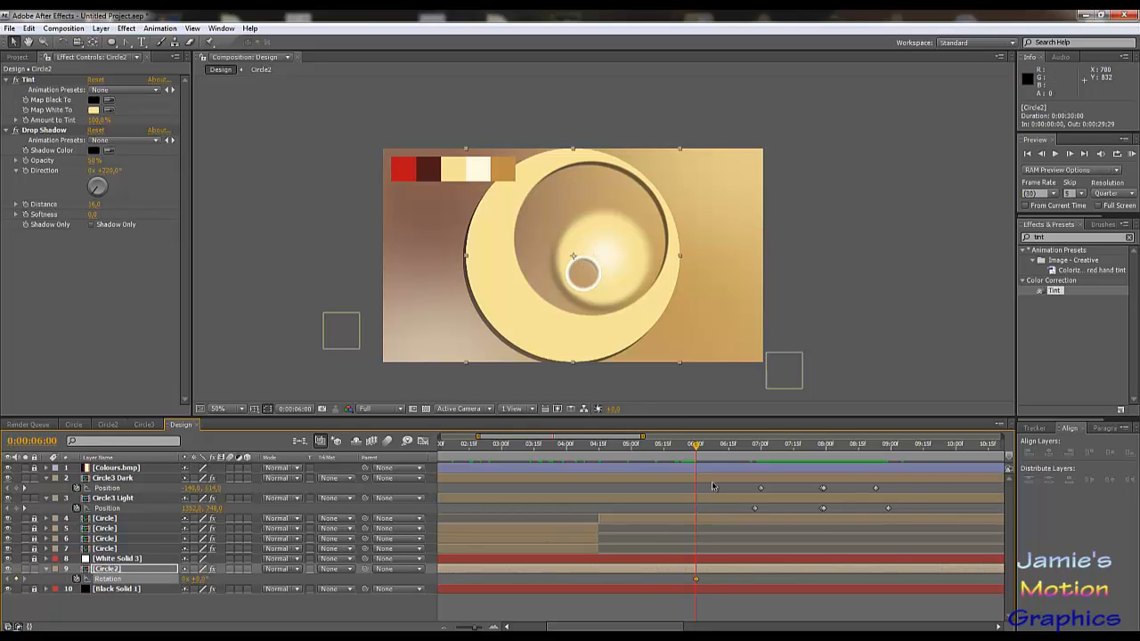
# - At 0:00:00:00, set Circle2's Rotation to -1x +0,0° and preview the spin
pyautogui.moveTo(699, 448); pyautogui.dragTo(398, 502)
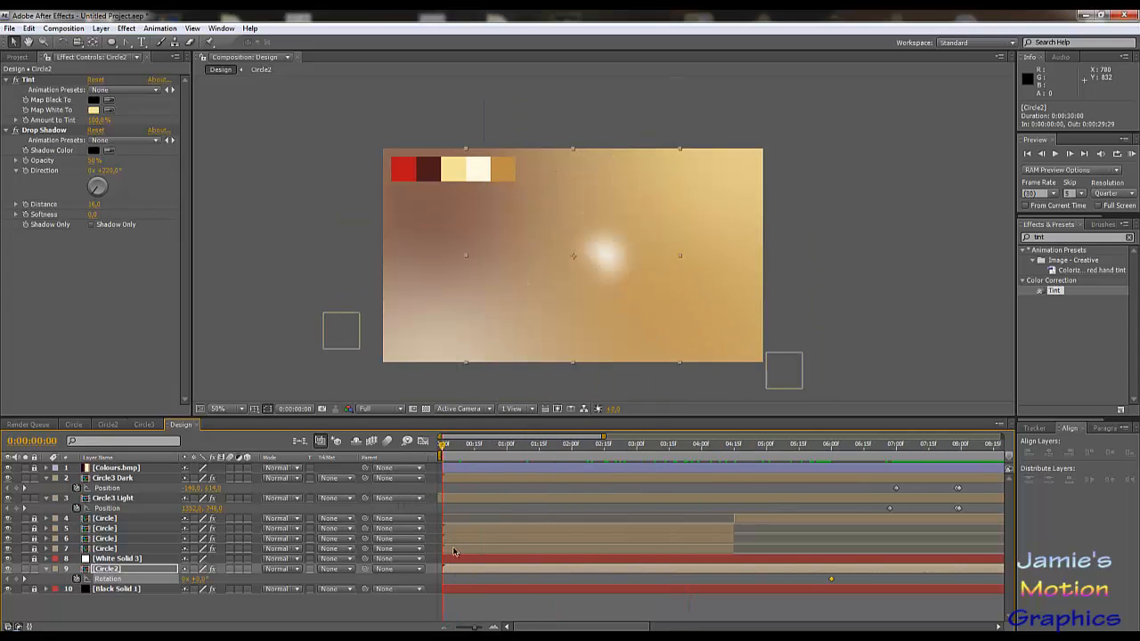
pyautogui.click(202, 579)
pyautogui.press('Return')
pyautogui.click(1056, 154)
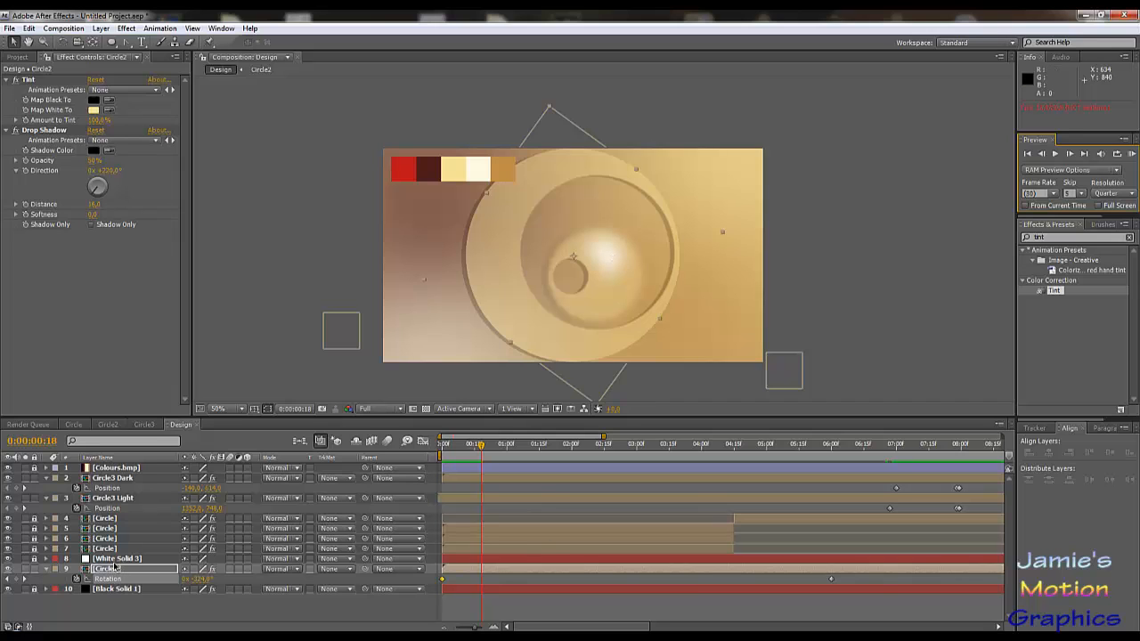
# - Show White Solid 3's Anchor Point property and preview the animation from 0:00:00:00 through the collision
pyautogui.click(116, 559)
pyautogui.press('a')
pyautogui.click(1056, 154)
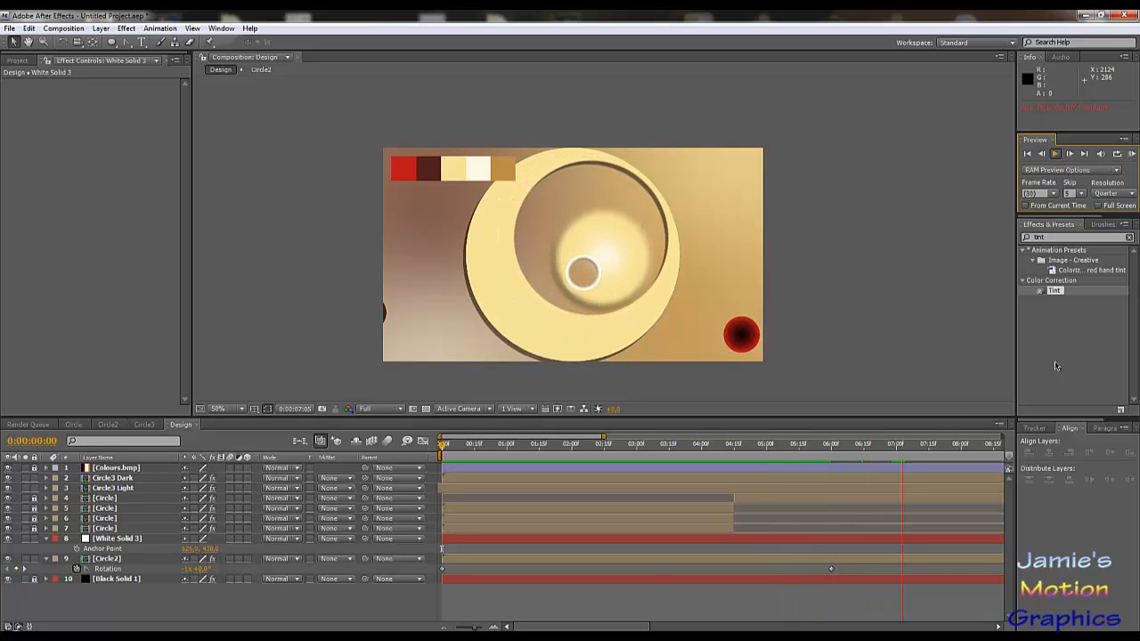
pyautogui.click(1056, 154)
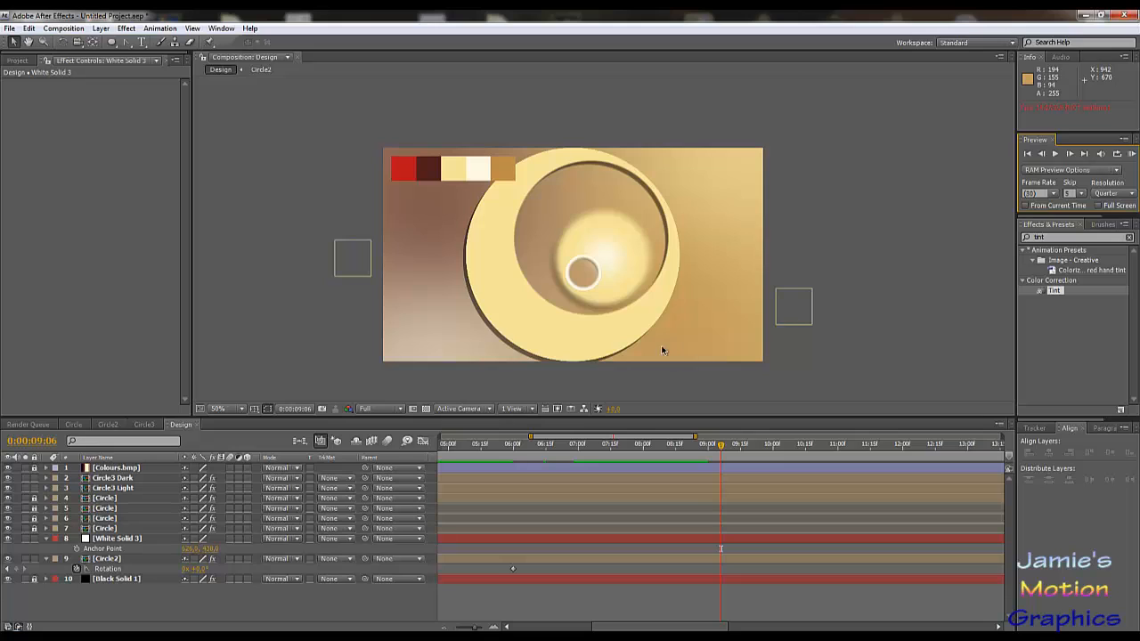
# - Select Circle3 Dark and Circle3 Light in turn to show each layer's motion path at 0:00:09:06
pyautogui.click(113, 479)
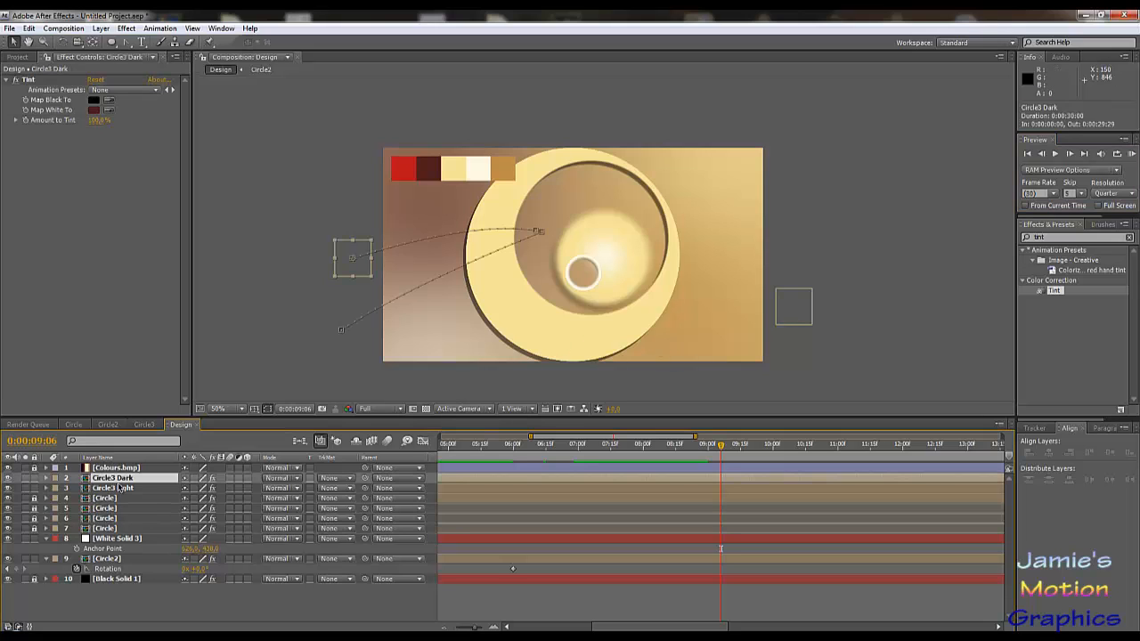
pyautogui.click(114, 488)
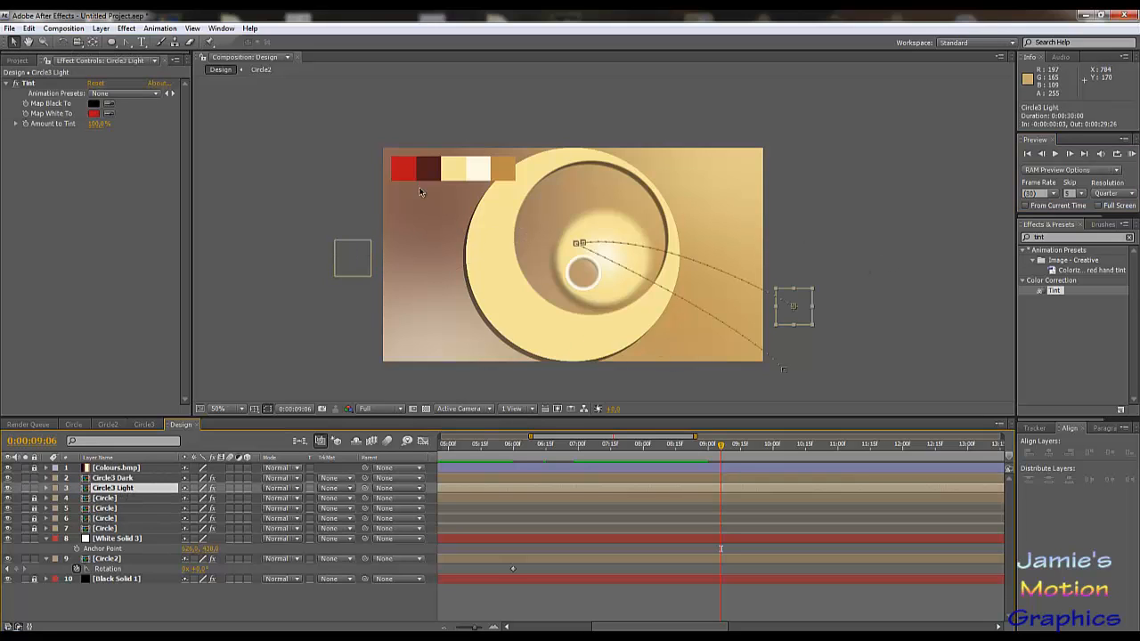